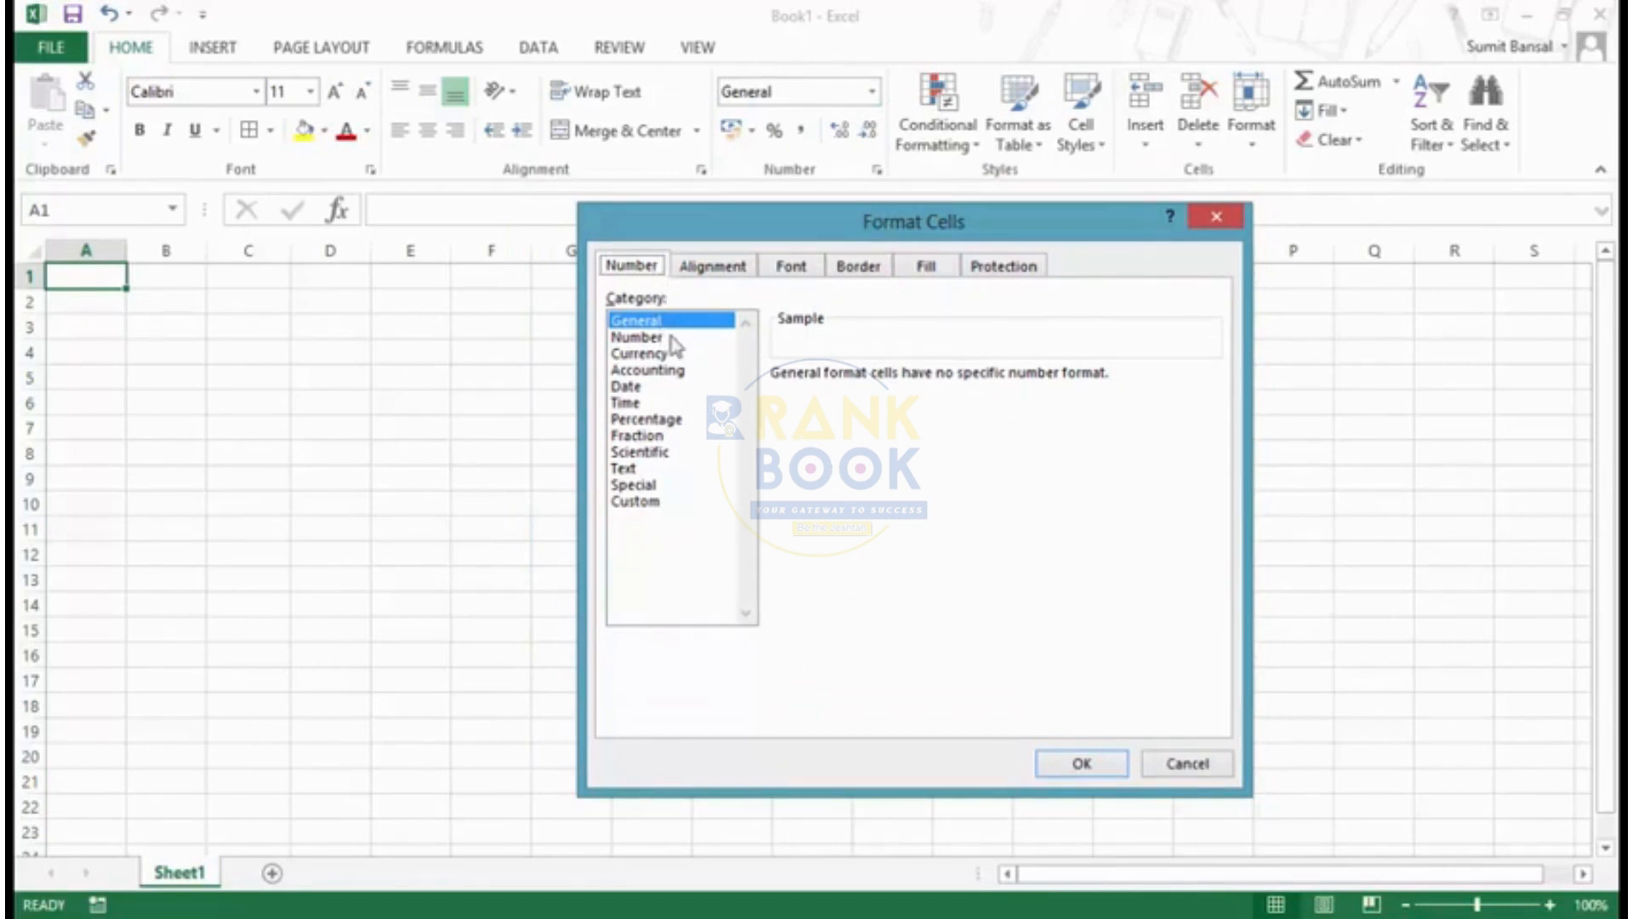
- View the Custom and General number format categories in the Format Cells dialog and close it
{"action": "left_click", "coordinate": [639, 502]}
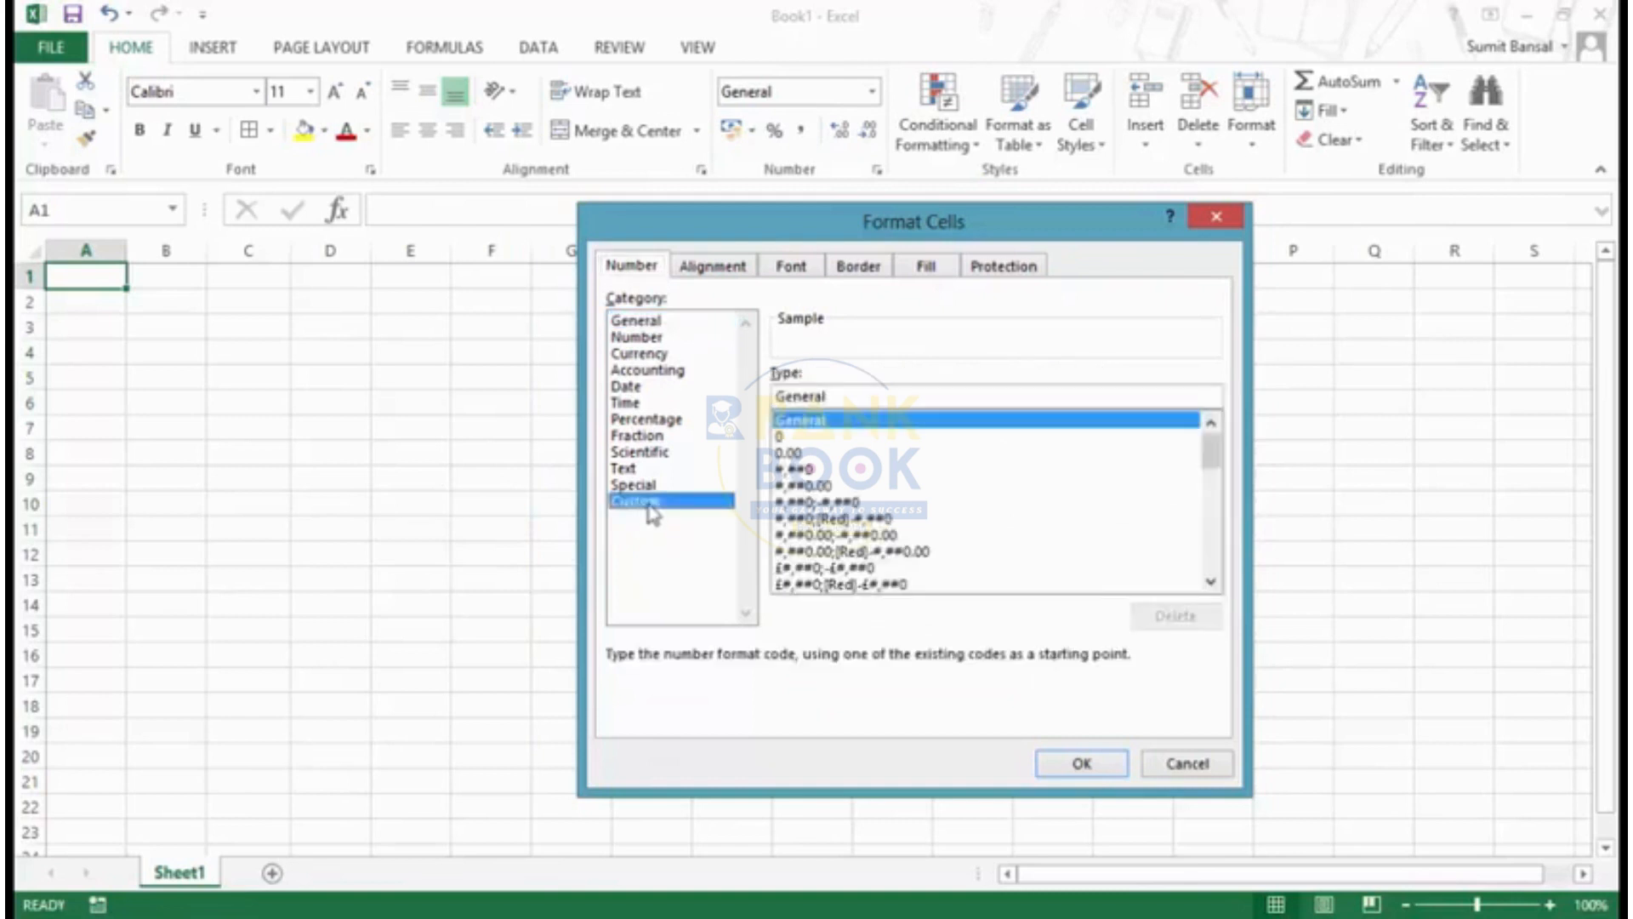
{"action": "left_click", "coordinate": [649, 323]}
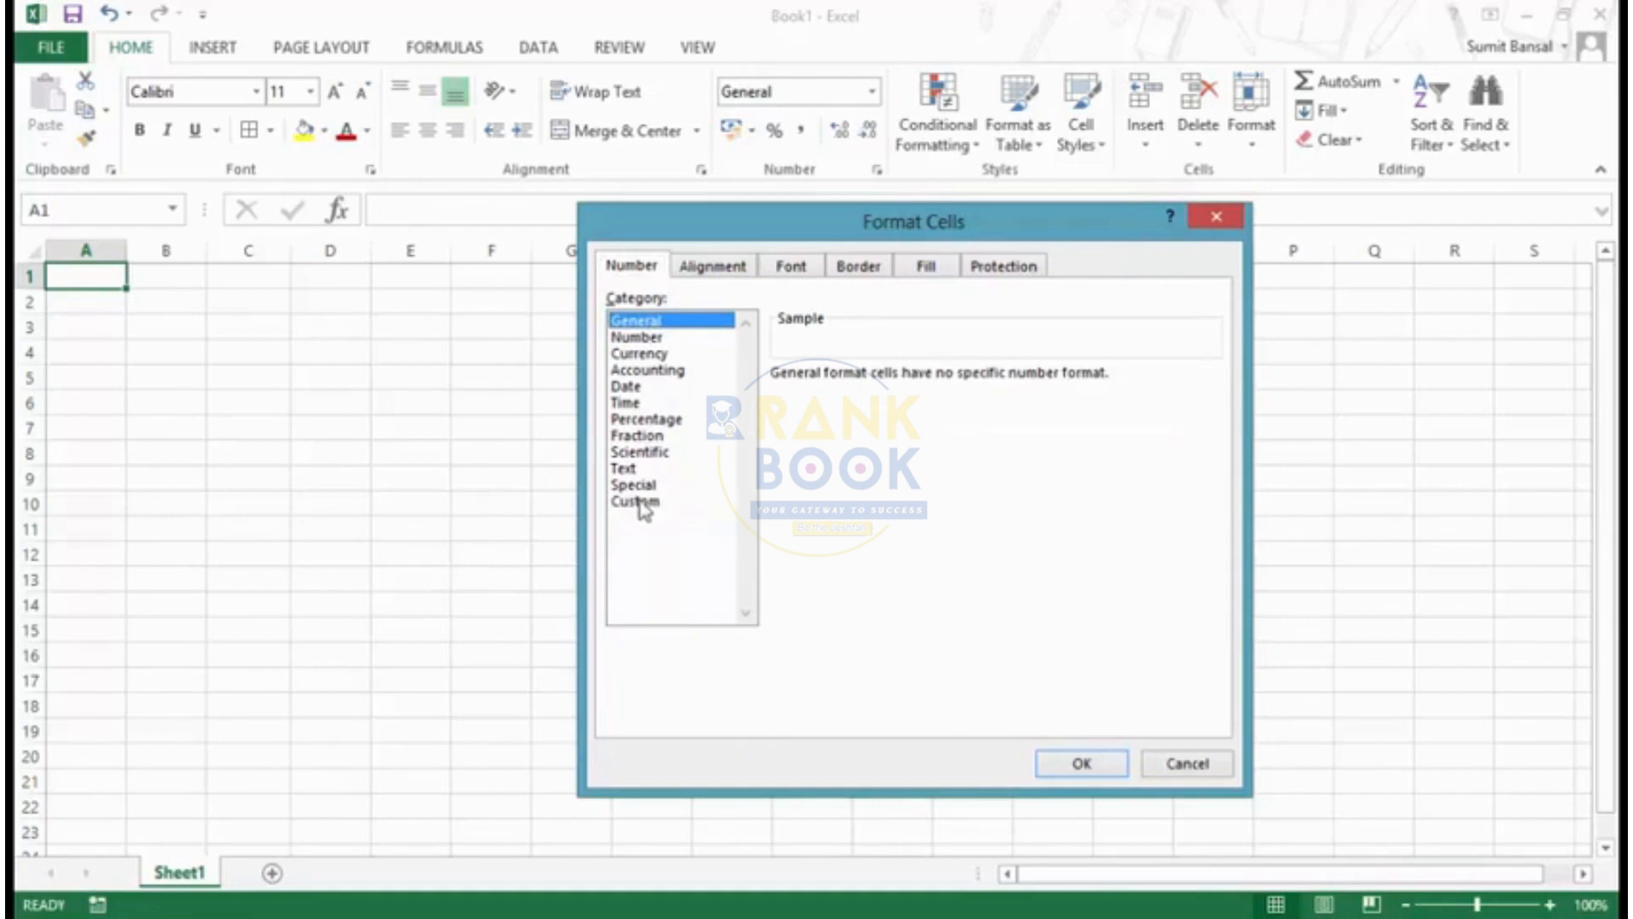
{"action": "left_click", "coordinate": [1217, 216]}
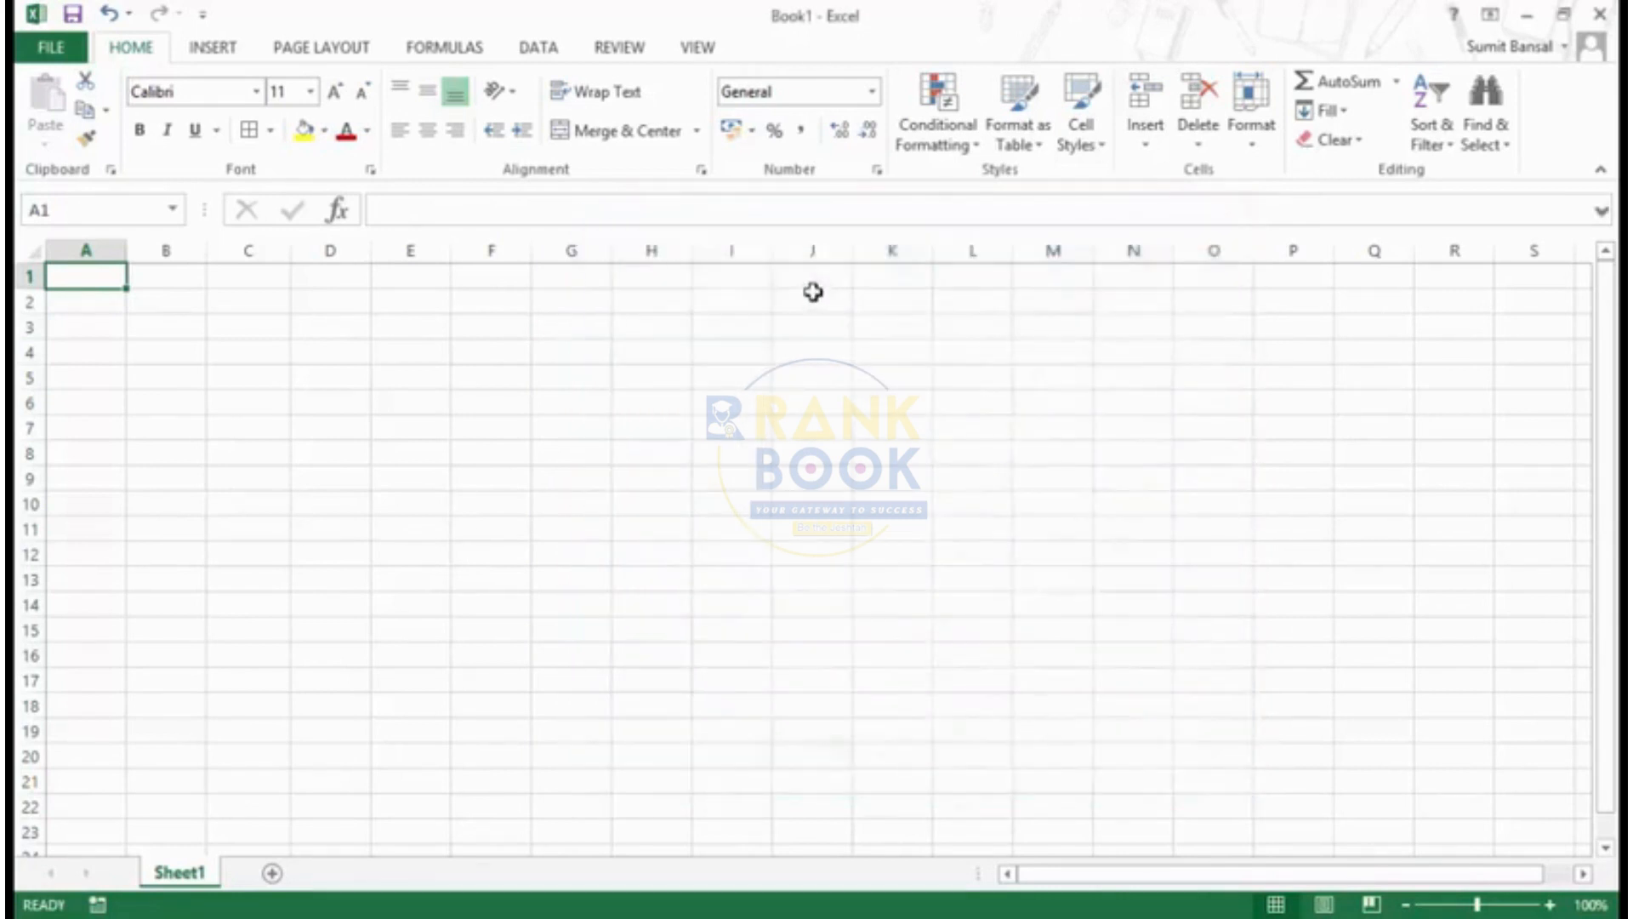
- Enter the value 1000 in cell B2
{"action": "left_click", "coordinate": [171, 310]}
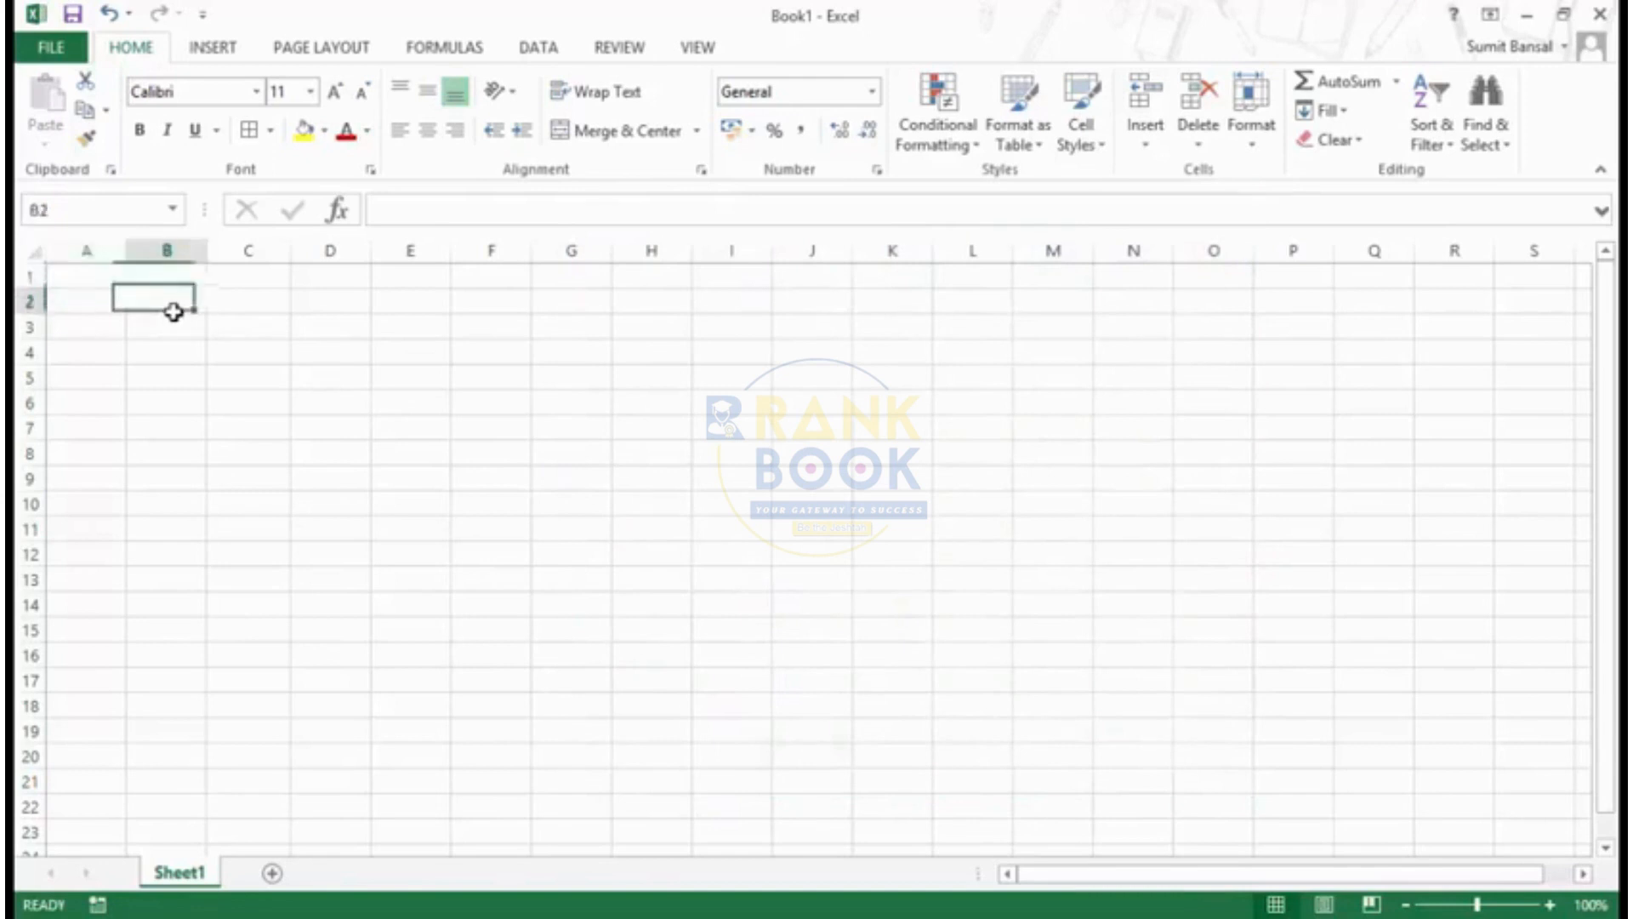
{"action": "type", "text": "1000"}
{"action": "key", "text": "Return"}
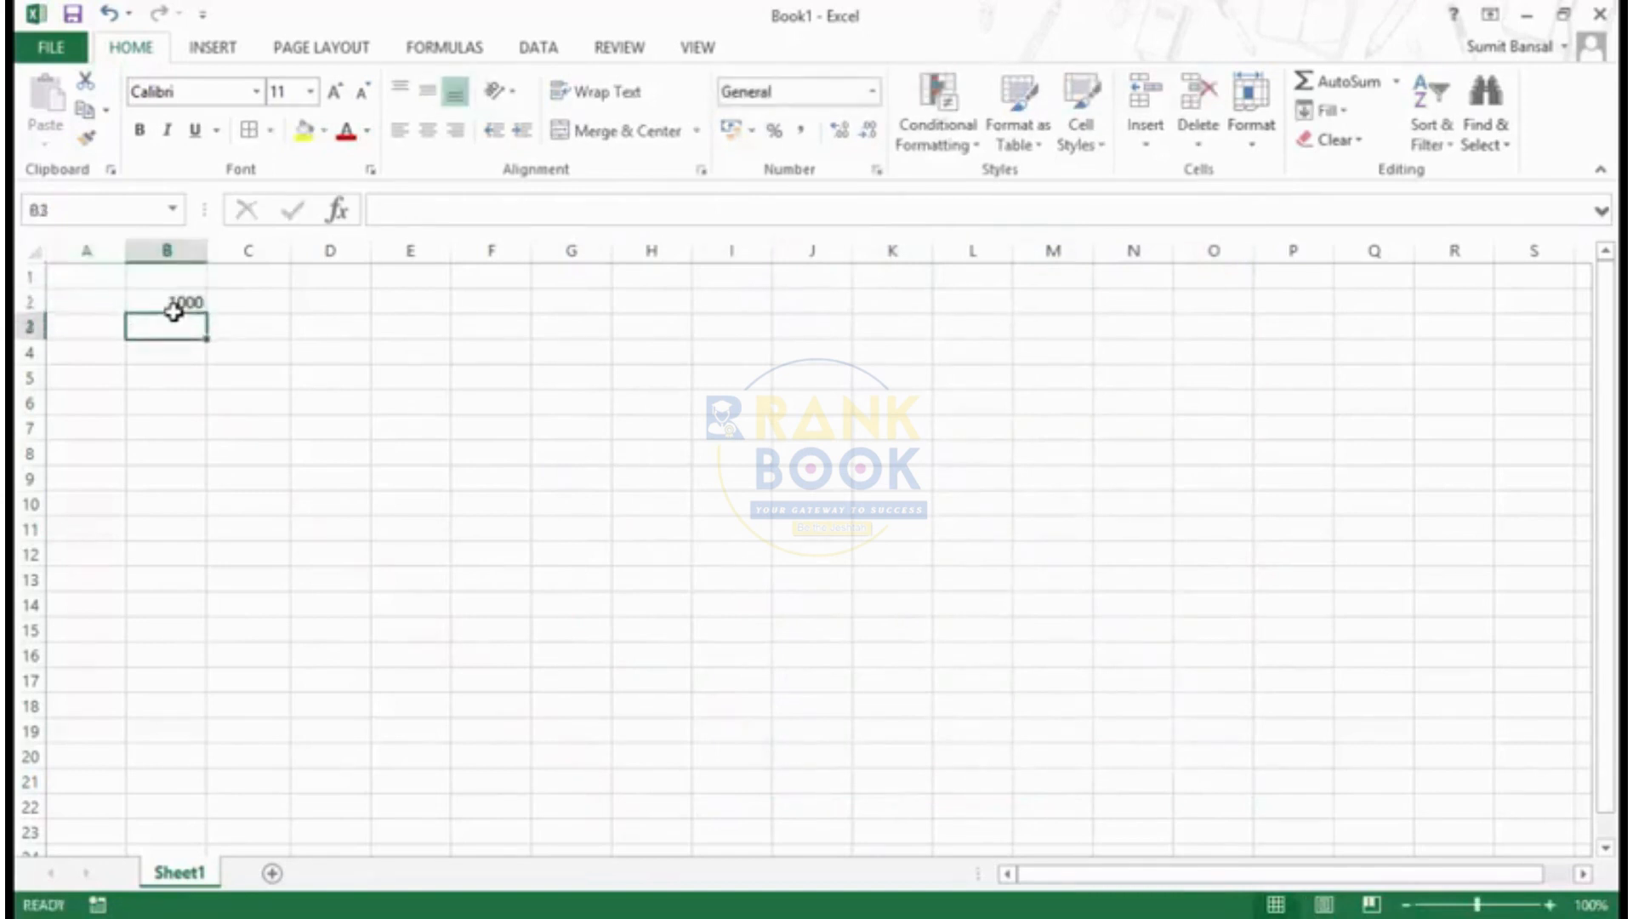
- Look through the accounting number formats offered for cell B2 and dismiss them without choosing one
{"action": "right_click", "coordinate": [143, 301]}
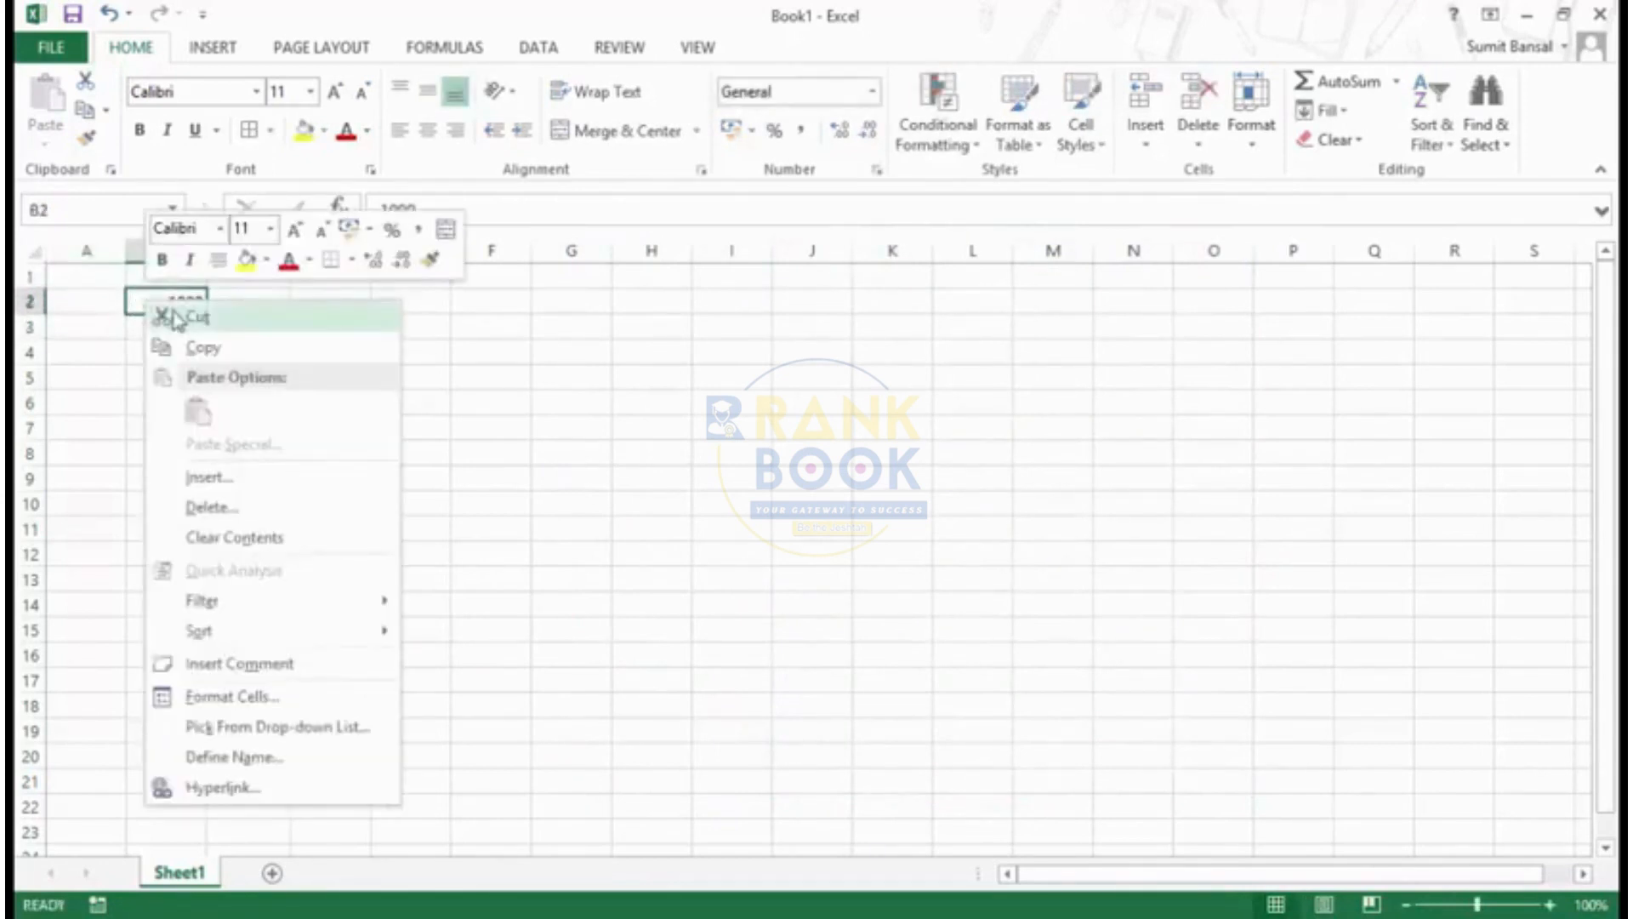
{"action": "left_click", "coordinate": [369, 228]}
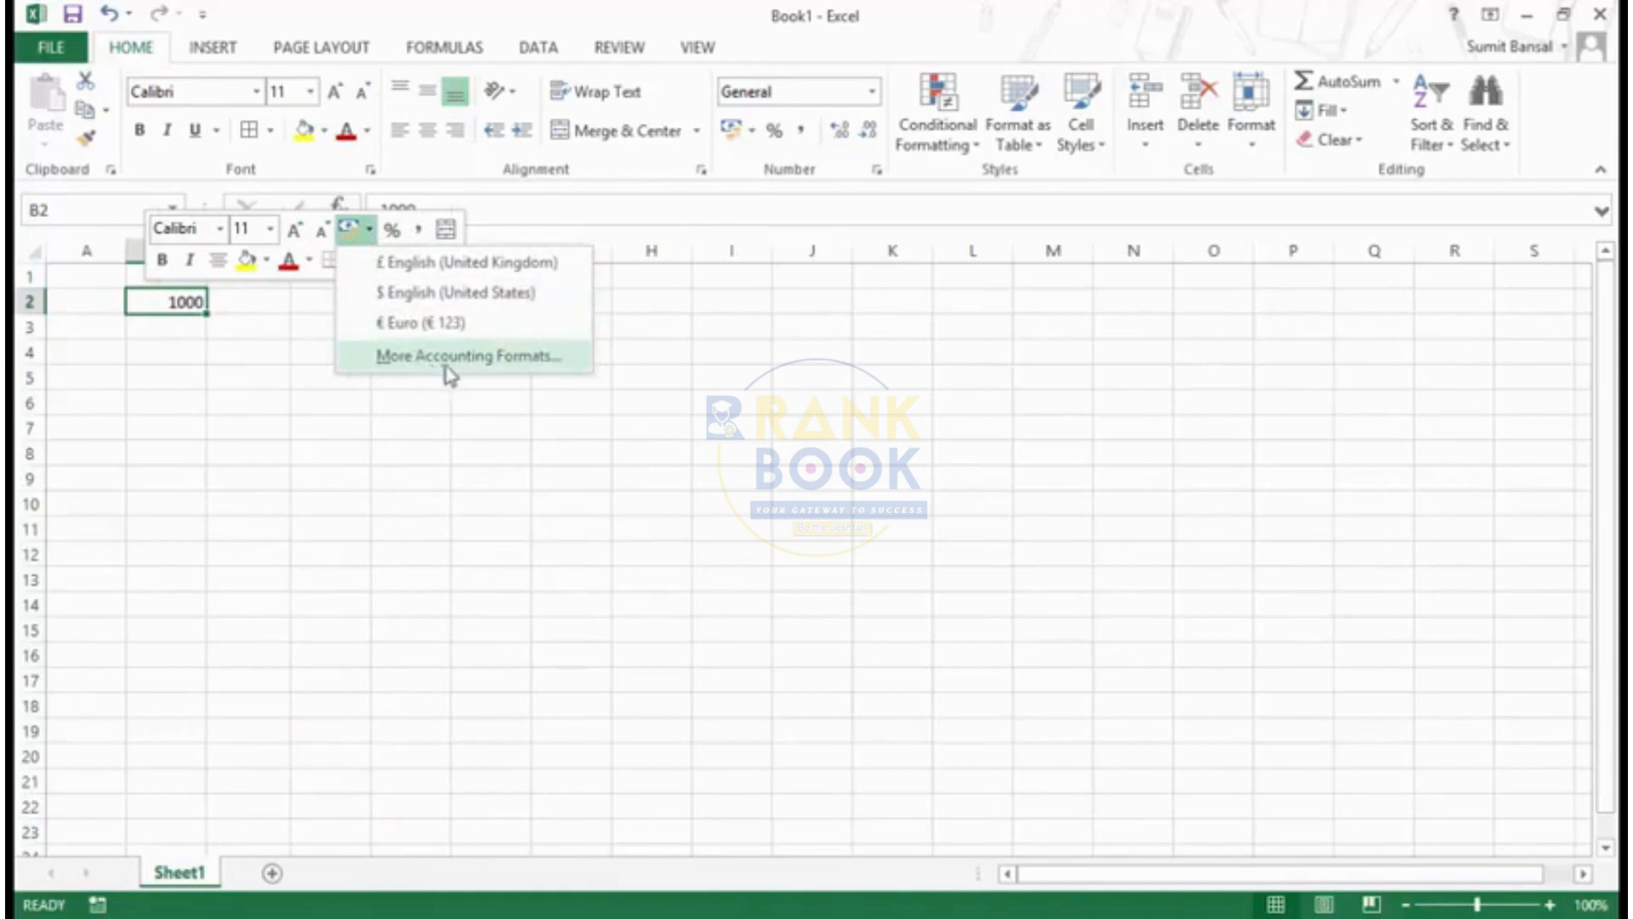
{"action": "left_click", "coordinate": [324, 437]}
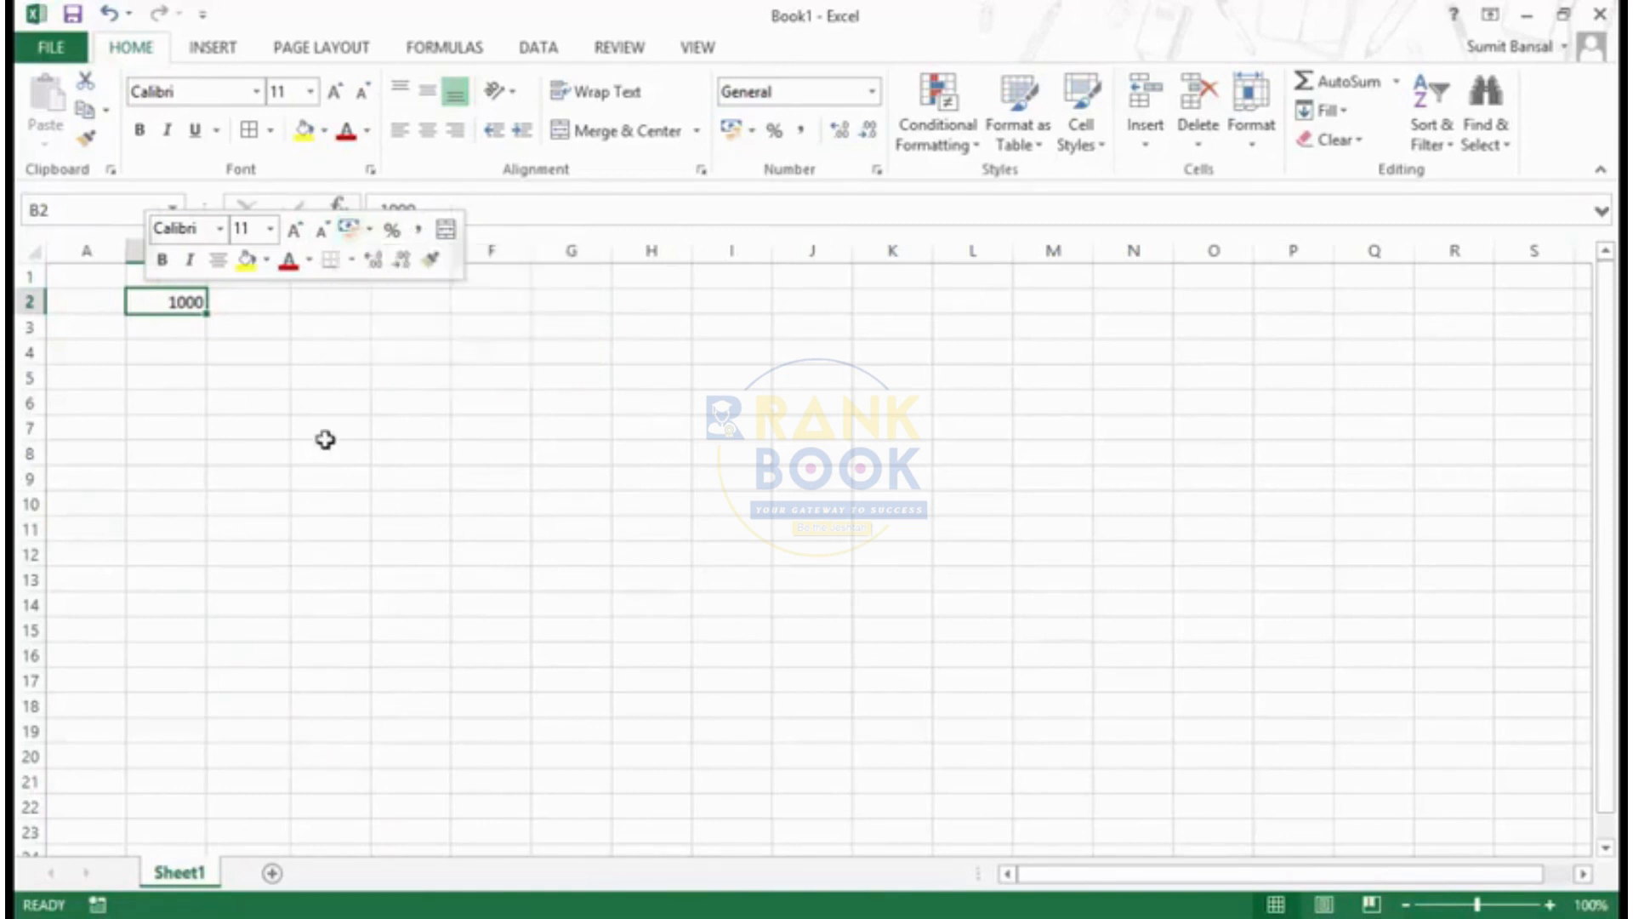
{"action": "left_click", "coordinate": [296, 449]}
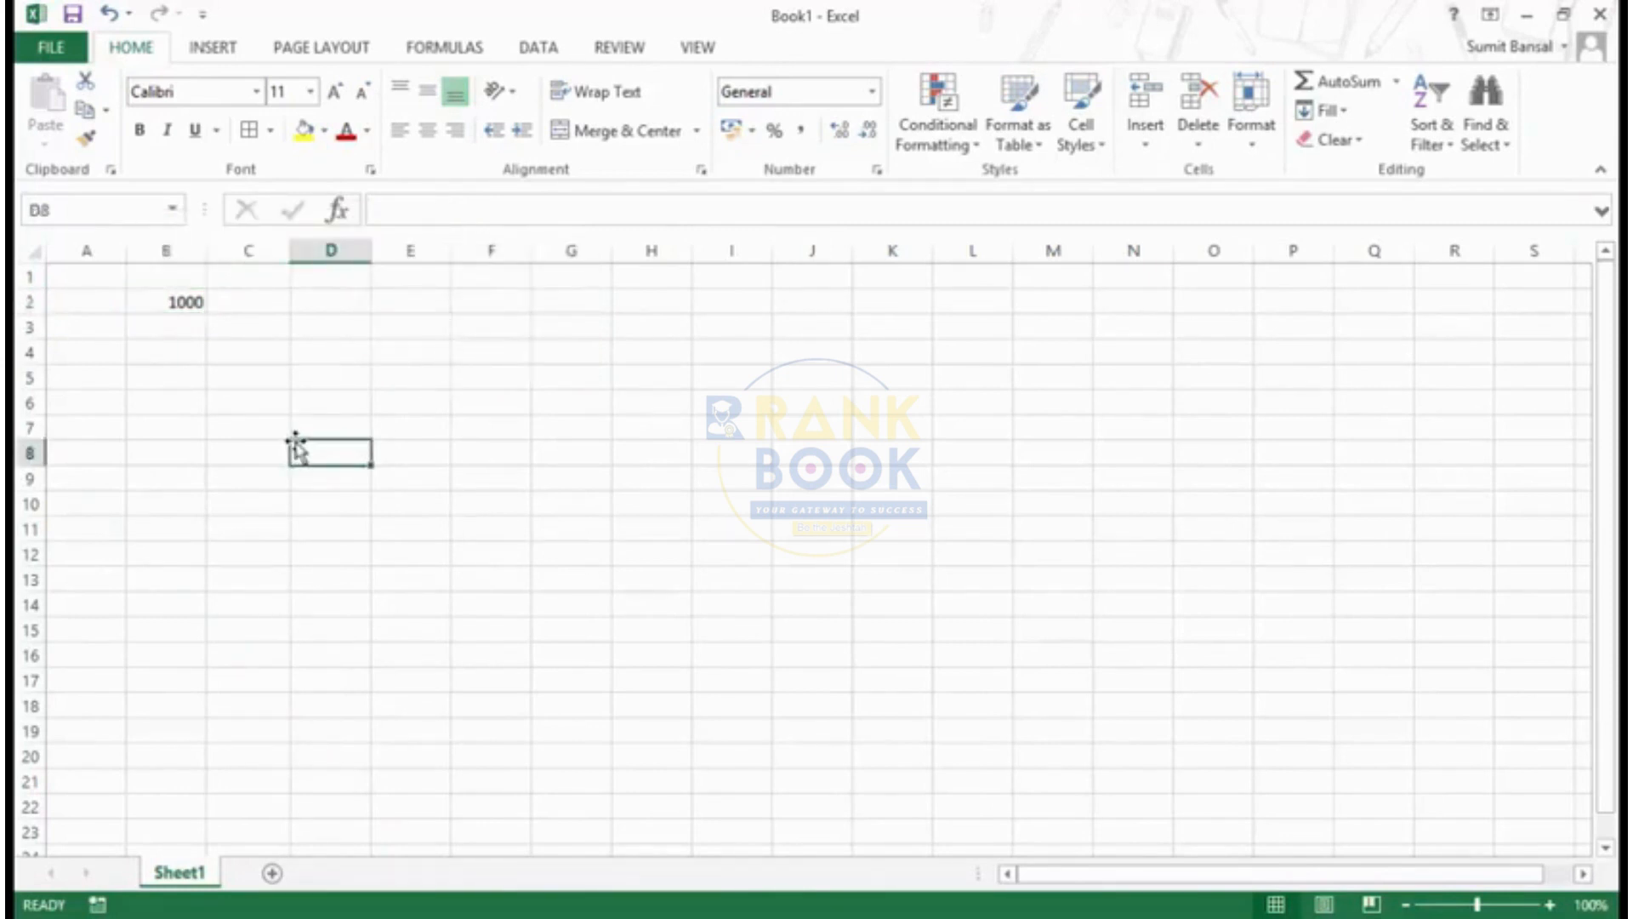
- Bring up the Format Cells dialog for cell D8 and shift it slightly across the sheet
{"action": "key", "text": "ctrl+1"}
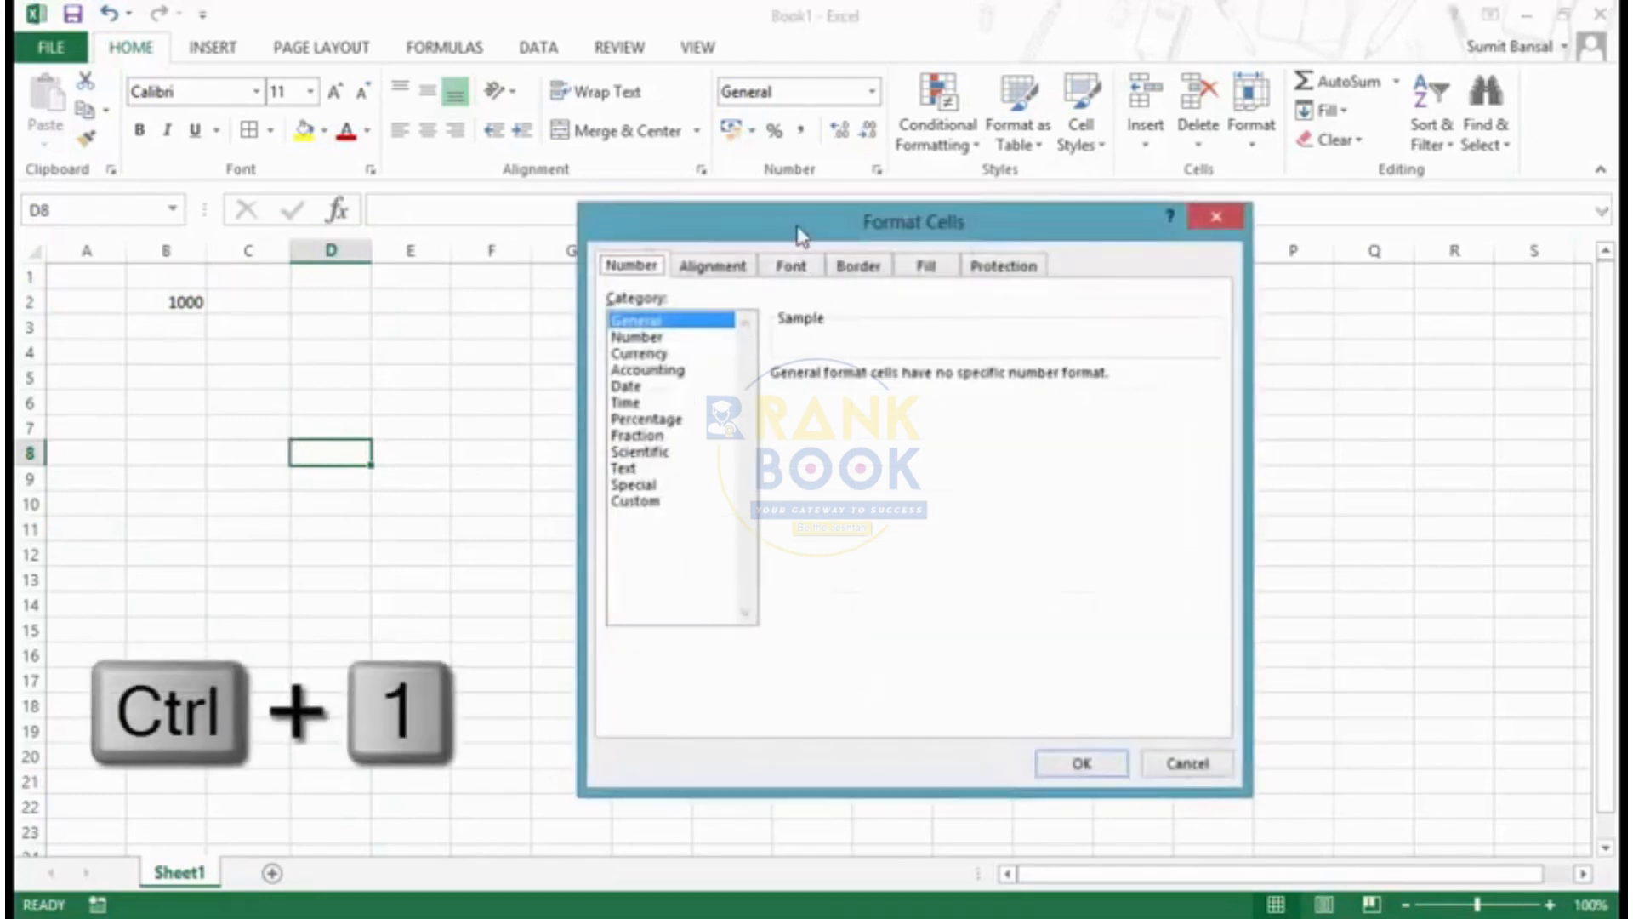
{"action": "left_click_drag", "start_coordinate": [799, 230], "coordinate": [707, 234]}
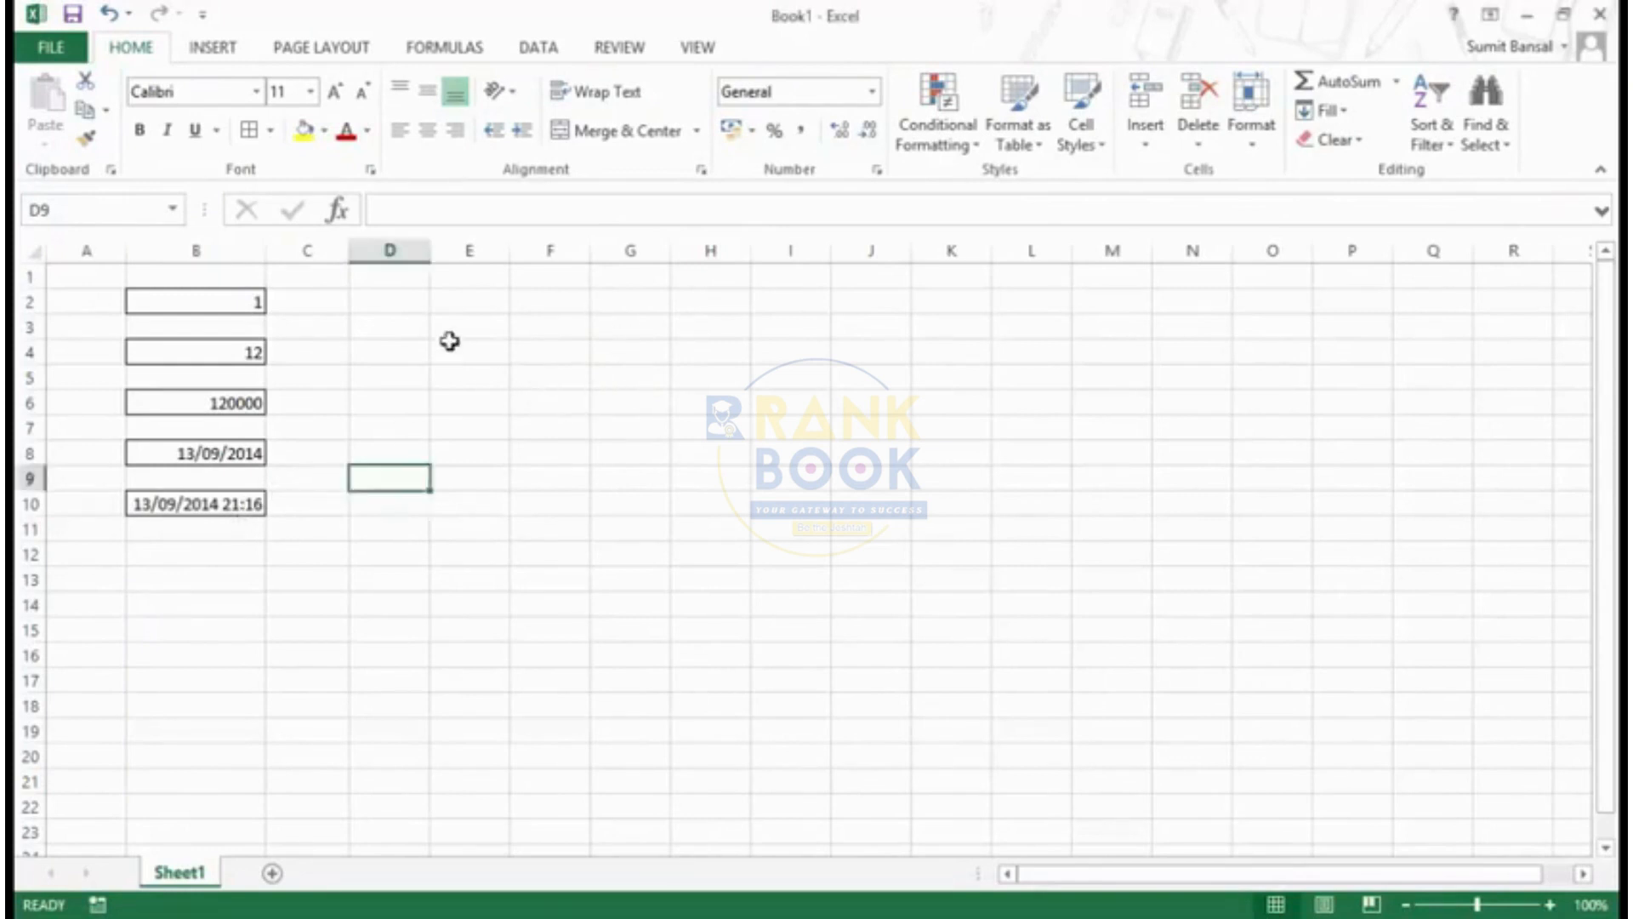
- Compare the sample of cell B2 under the Number and General categories in the Format Cells dialog
{"action": "left_click", "coordinate": [241, 302]}
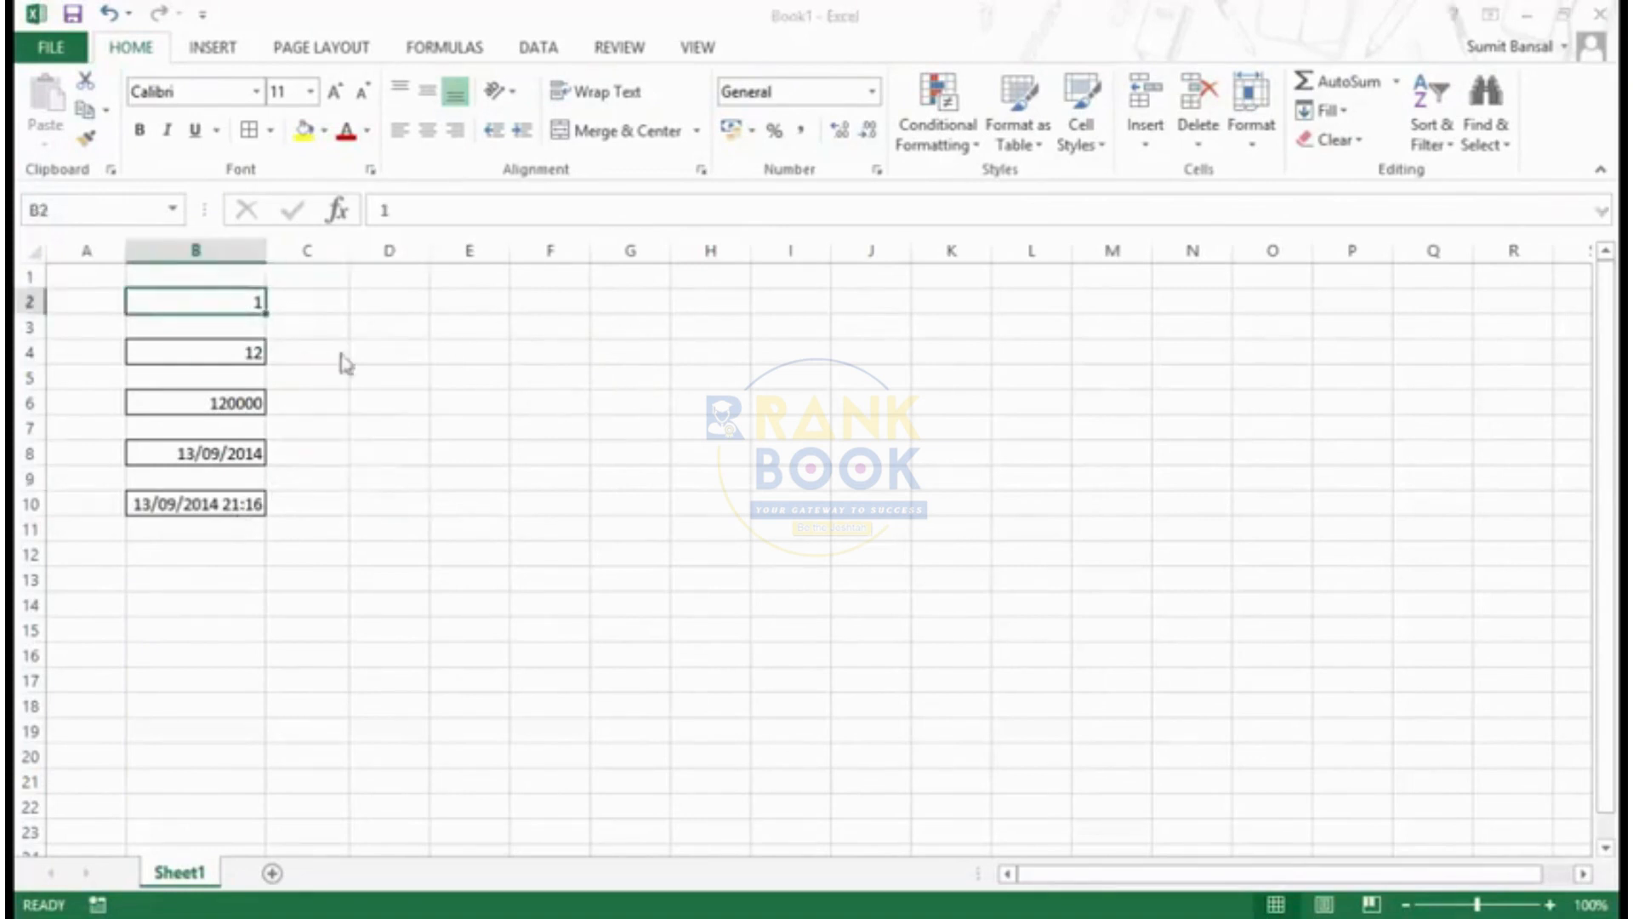
{"action": "key", "text": "ctrl+1"}
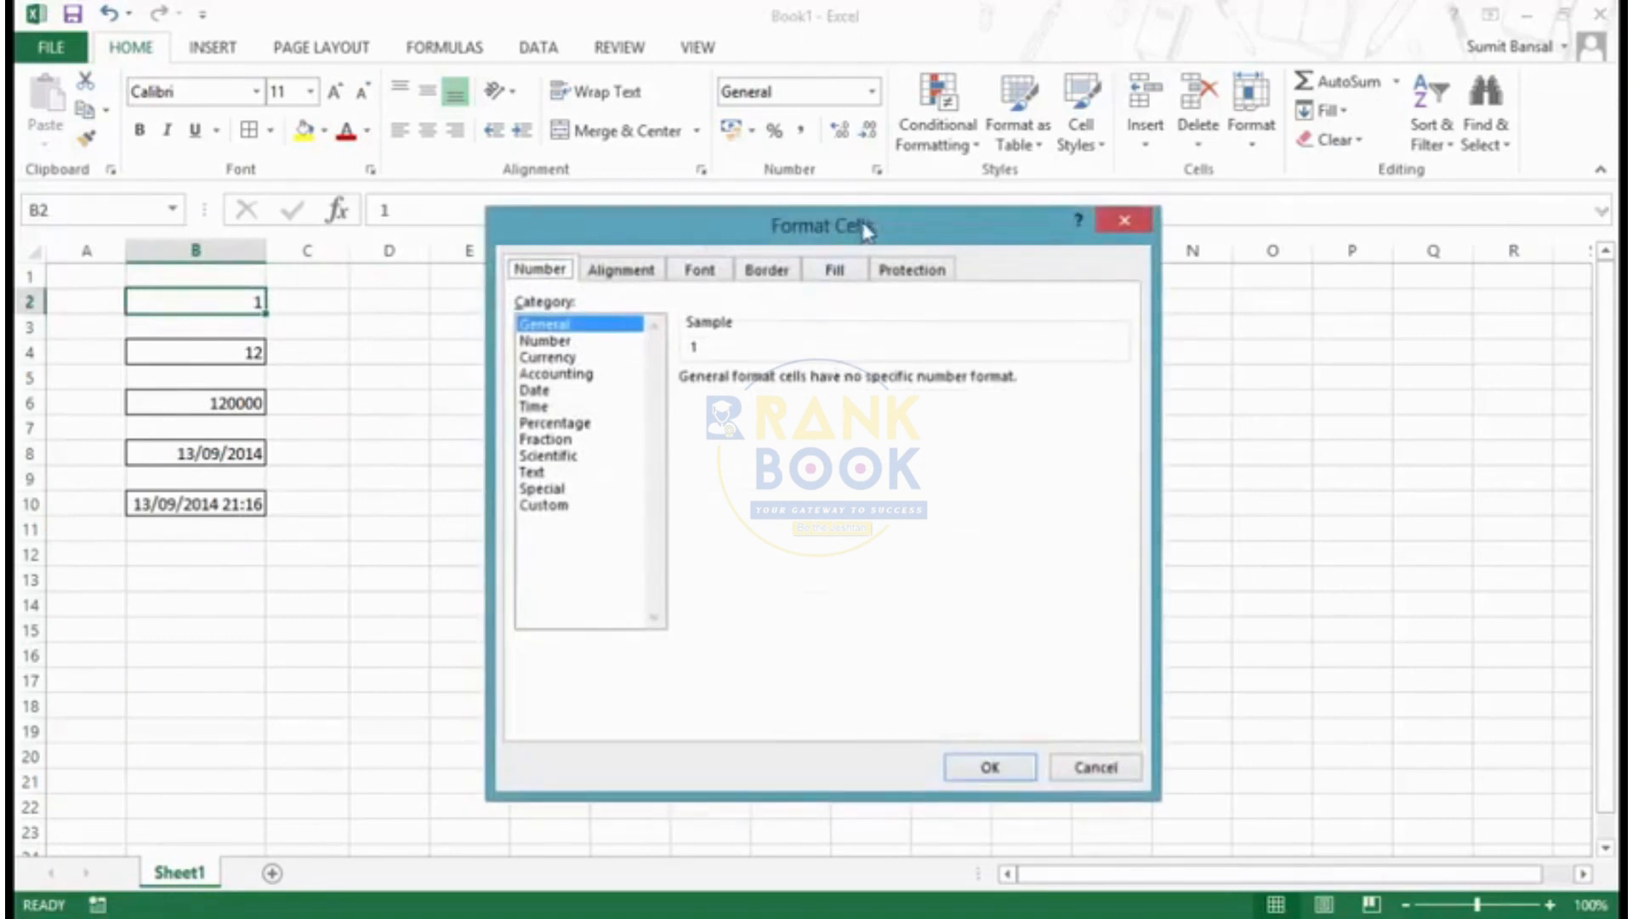
{"action": "left_click_drag", "start_coordinate": [866, 229], "coordinate": [897, 224]}
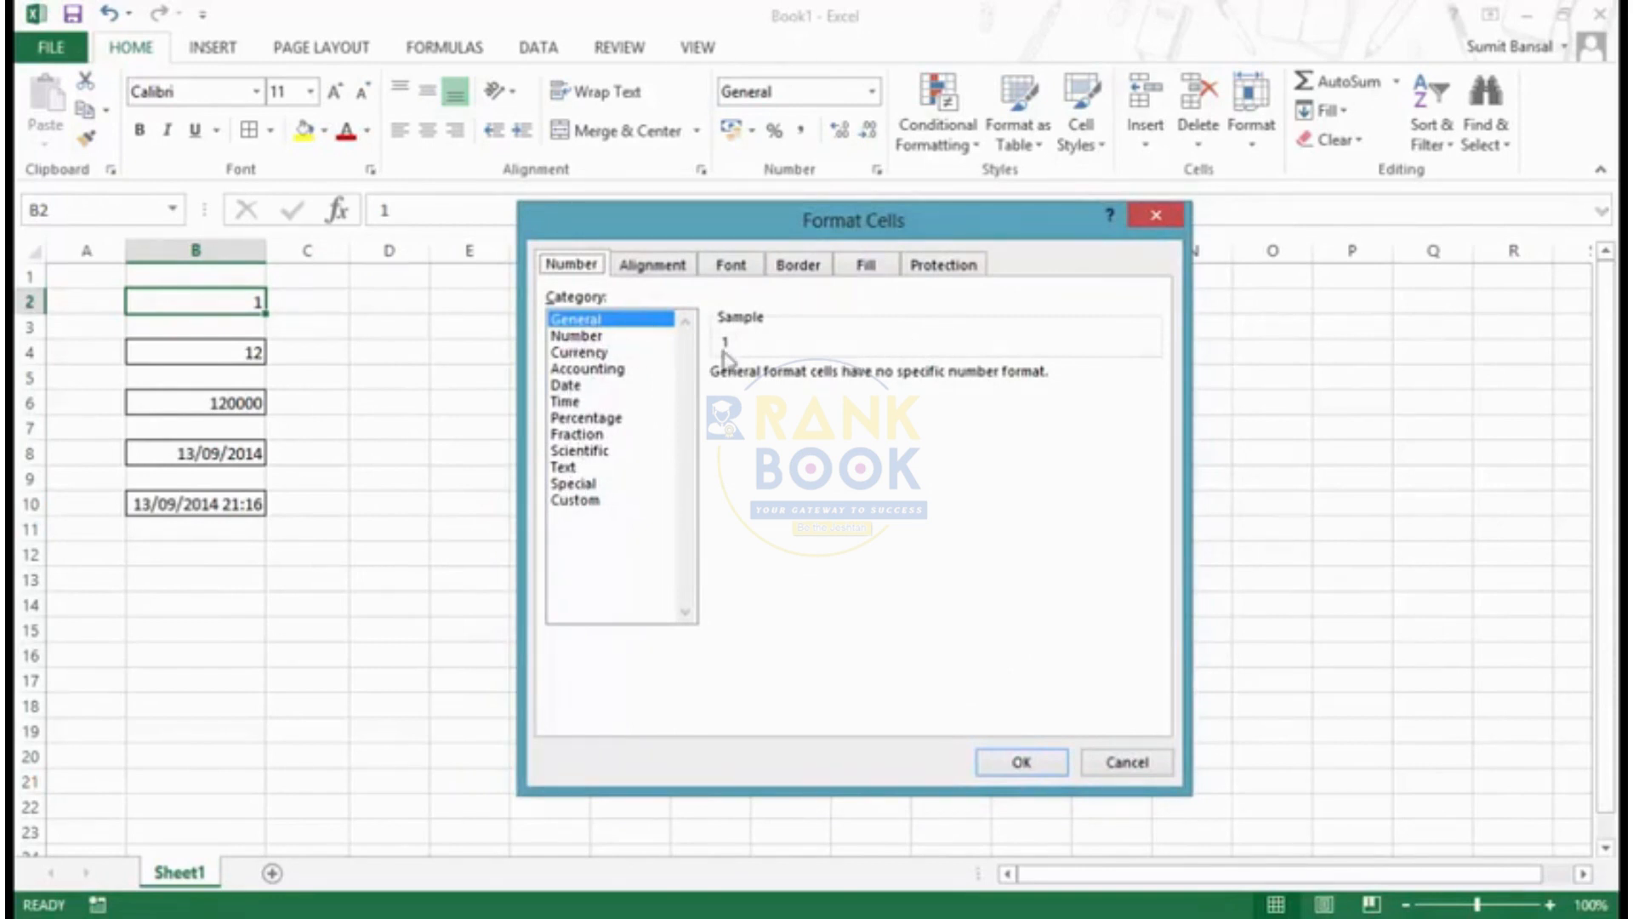
{"action": "left_click", "coordinate": [596, 336]}
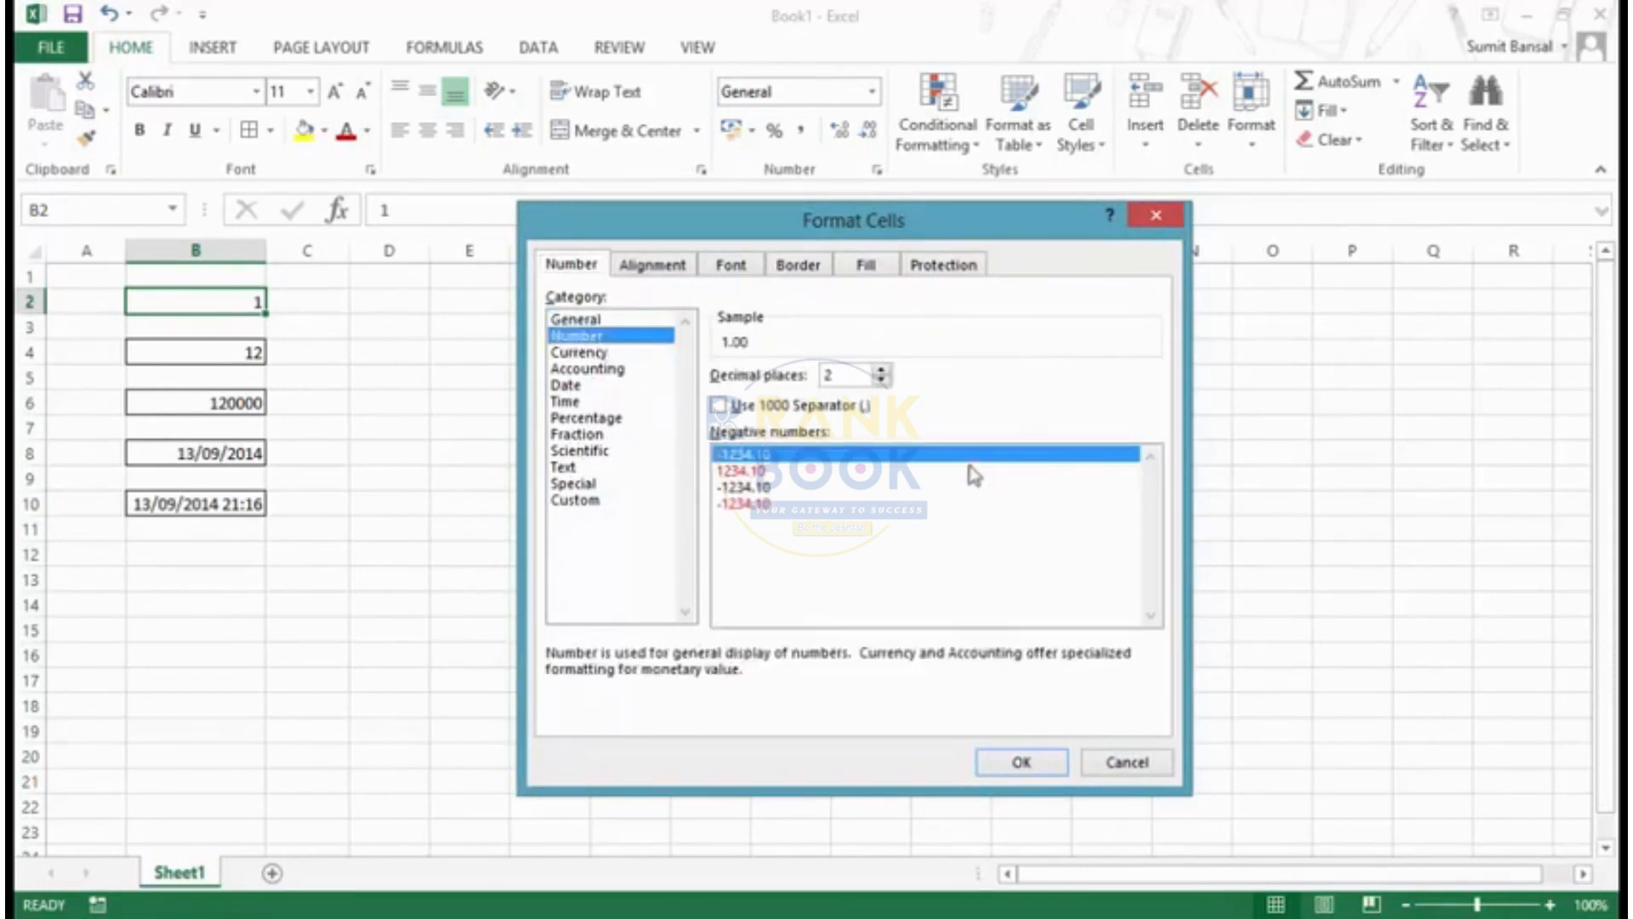
{"action": "left_click", "coordinate": [616, 319]}
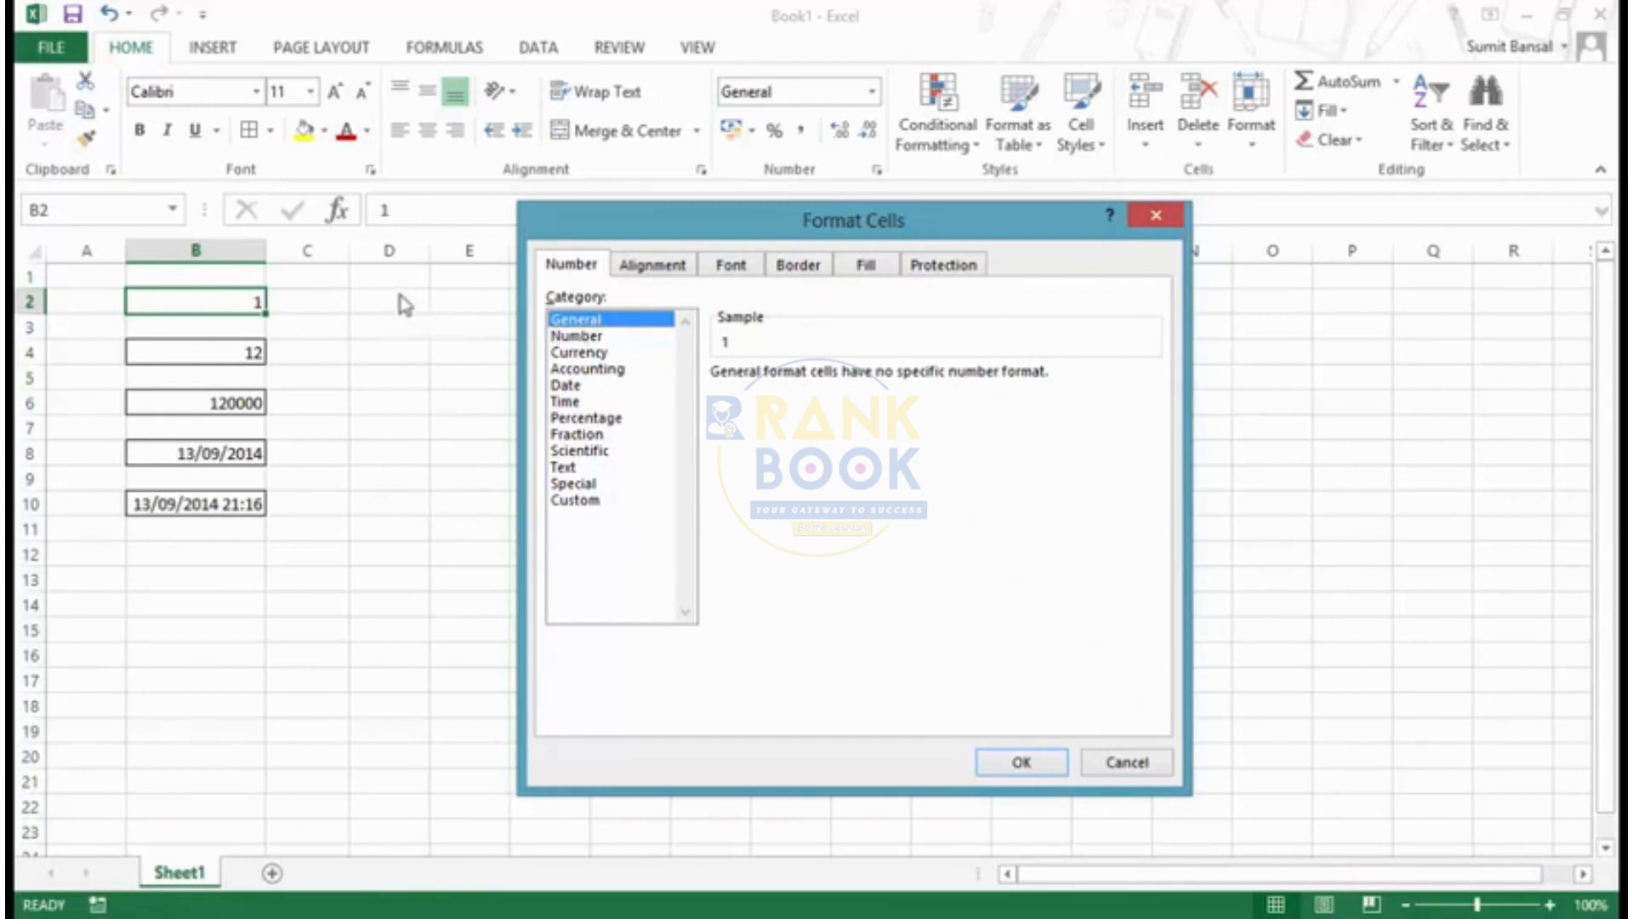
- Preview the Number format on cell B2 with five decimal places and then one, and close the dialog without applying
{"action": "left_click", "coordinate": [574, 337]}
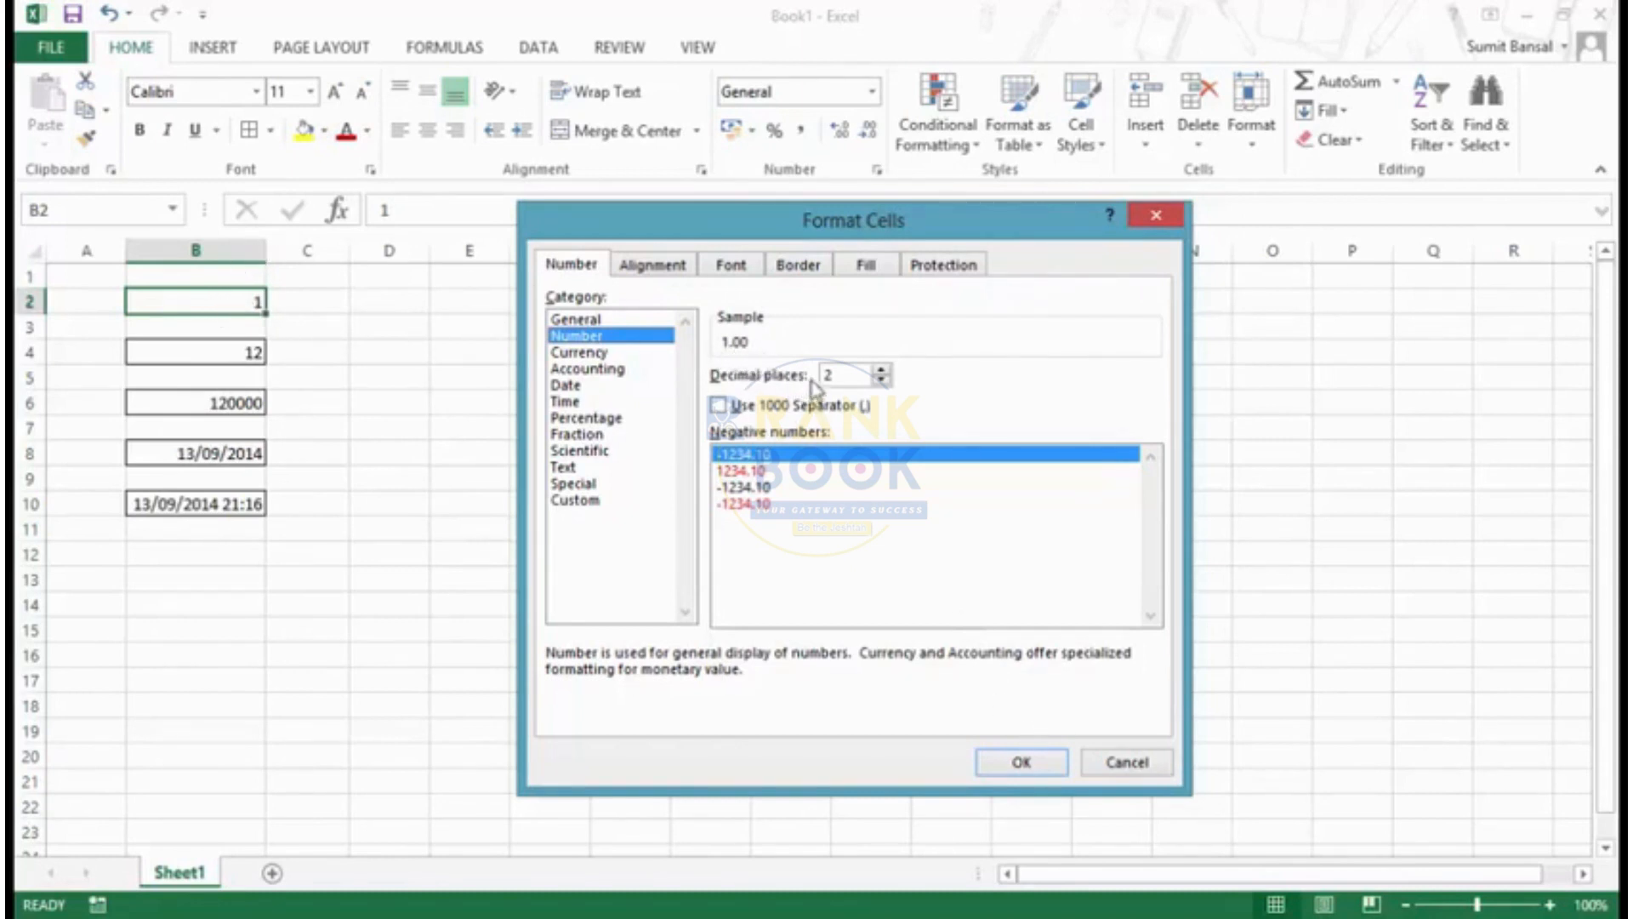
{"action": "left_click", "coordinate": [881, 371]}
{"action": "left_click", "coordinate": [882, 371]}
{"action": "left_click", "coordinate": [881, 371]}
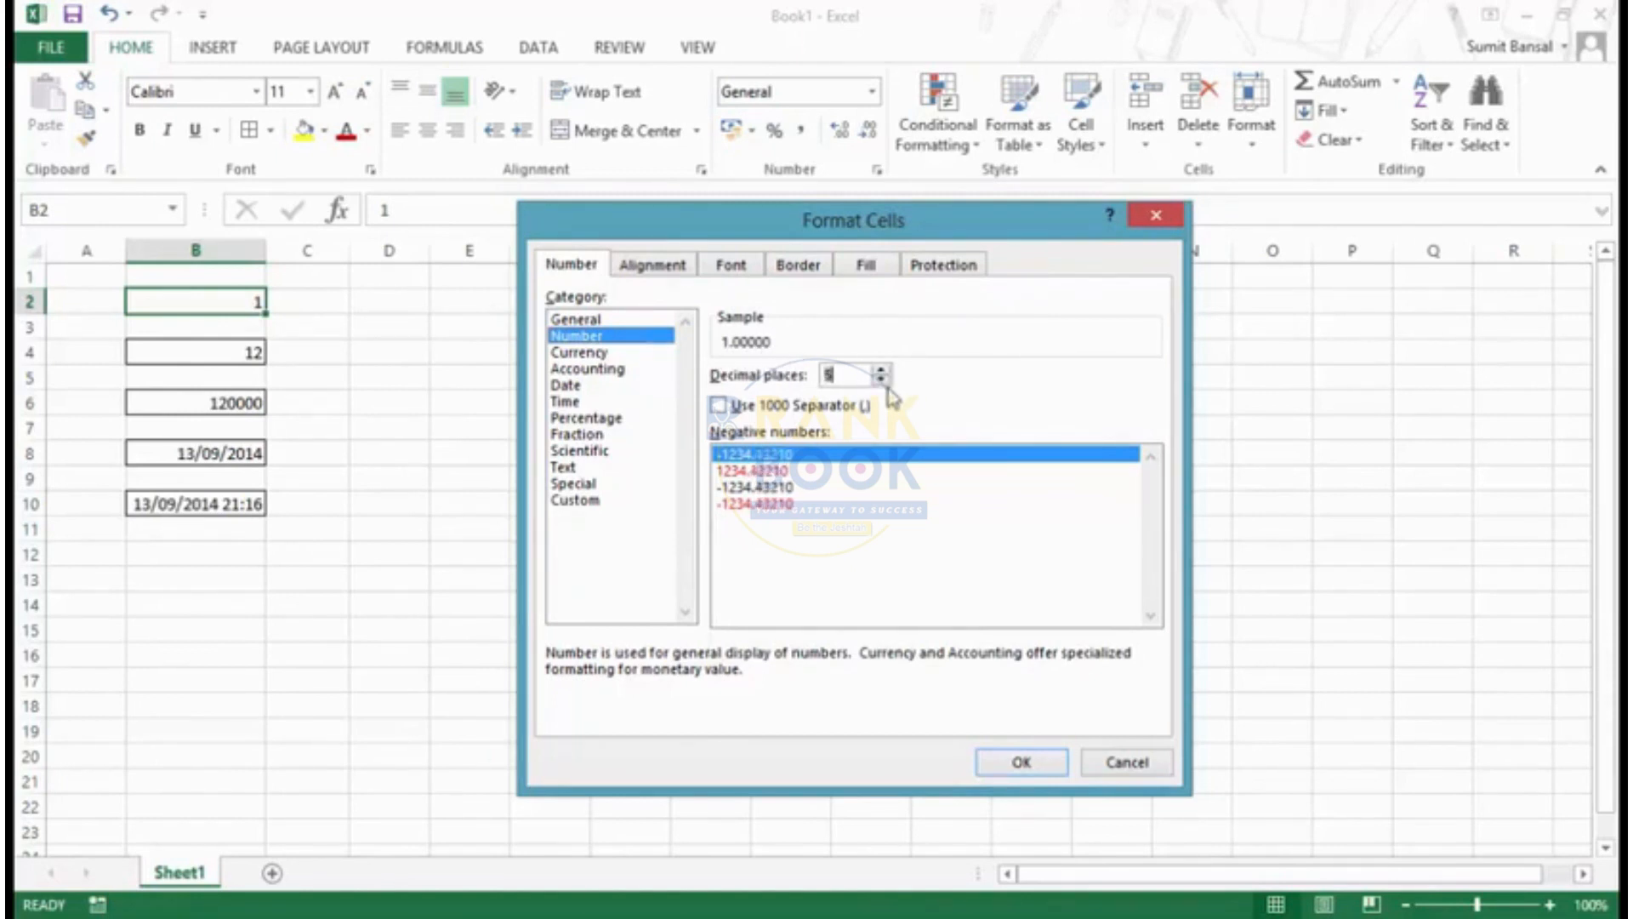
{"action": "left_click", "coordinate": [881, 380]}
{"action": "left_click", "coordinate": [882, 380]}
{"action": "left_click", "coordinate": [881, 379]}
{"action": "left_click", "coordinate": [881, 379]}
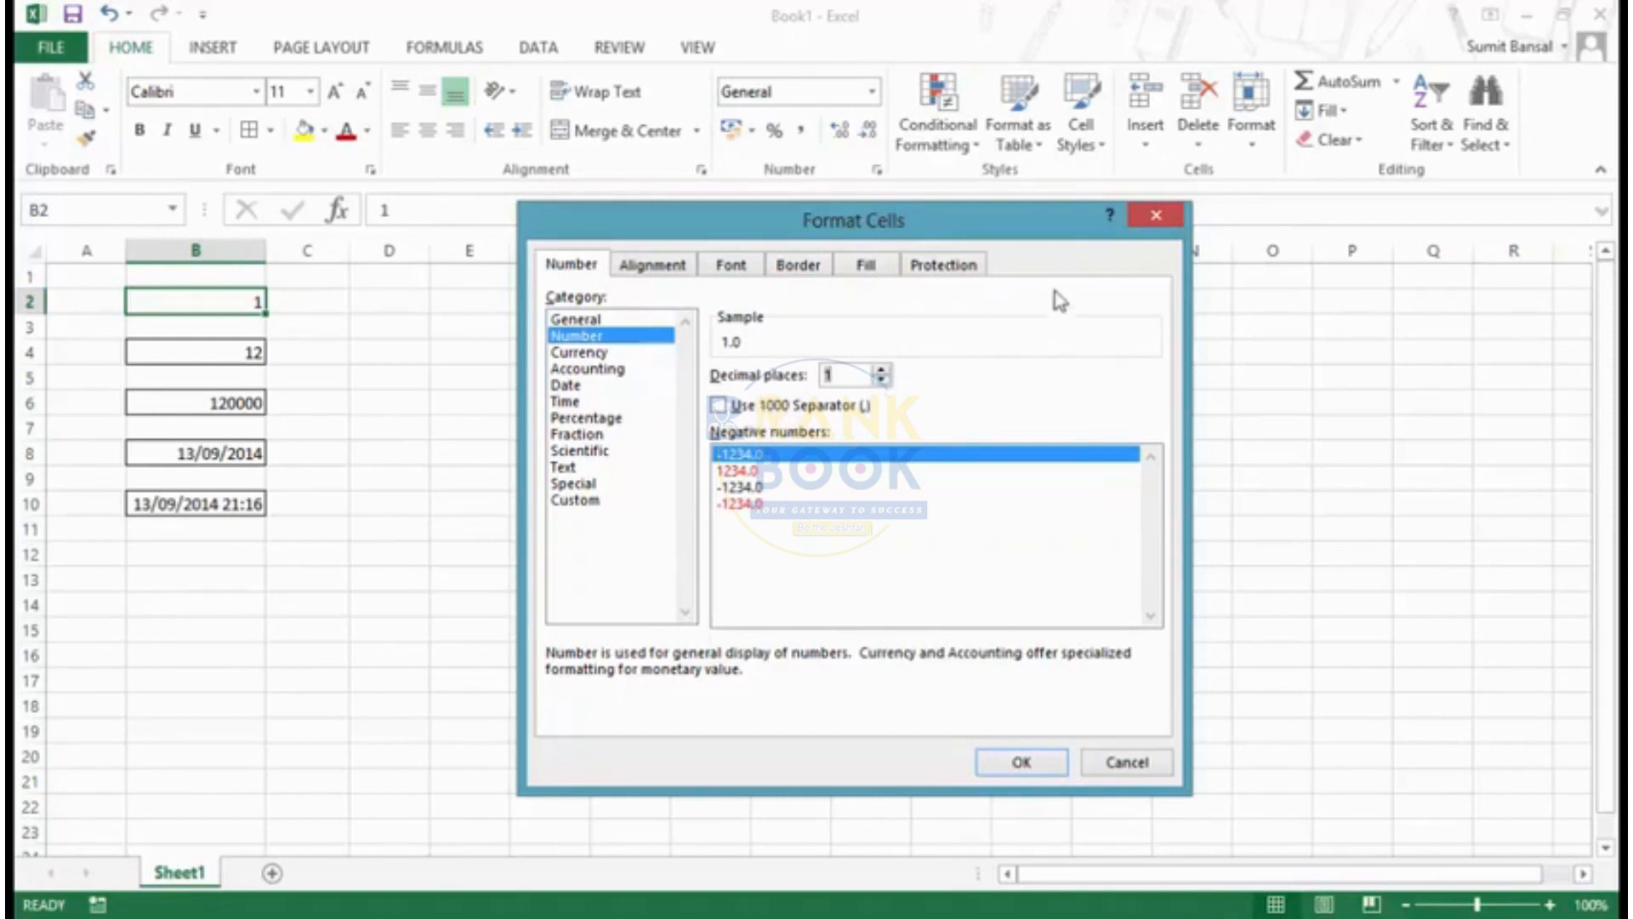
{"action": "left_click", "coordinate": [1154, 216]}
- Preview the Number format on cell B6 with and without the 1000 separator, pick red unsigned negatives, and cancel the changes
{"action": "left_click", "coordinate": [246, 406]}
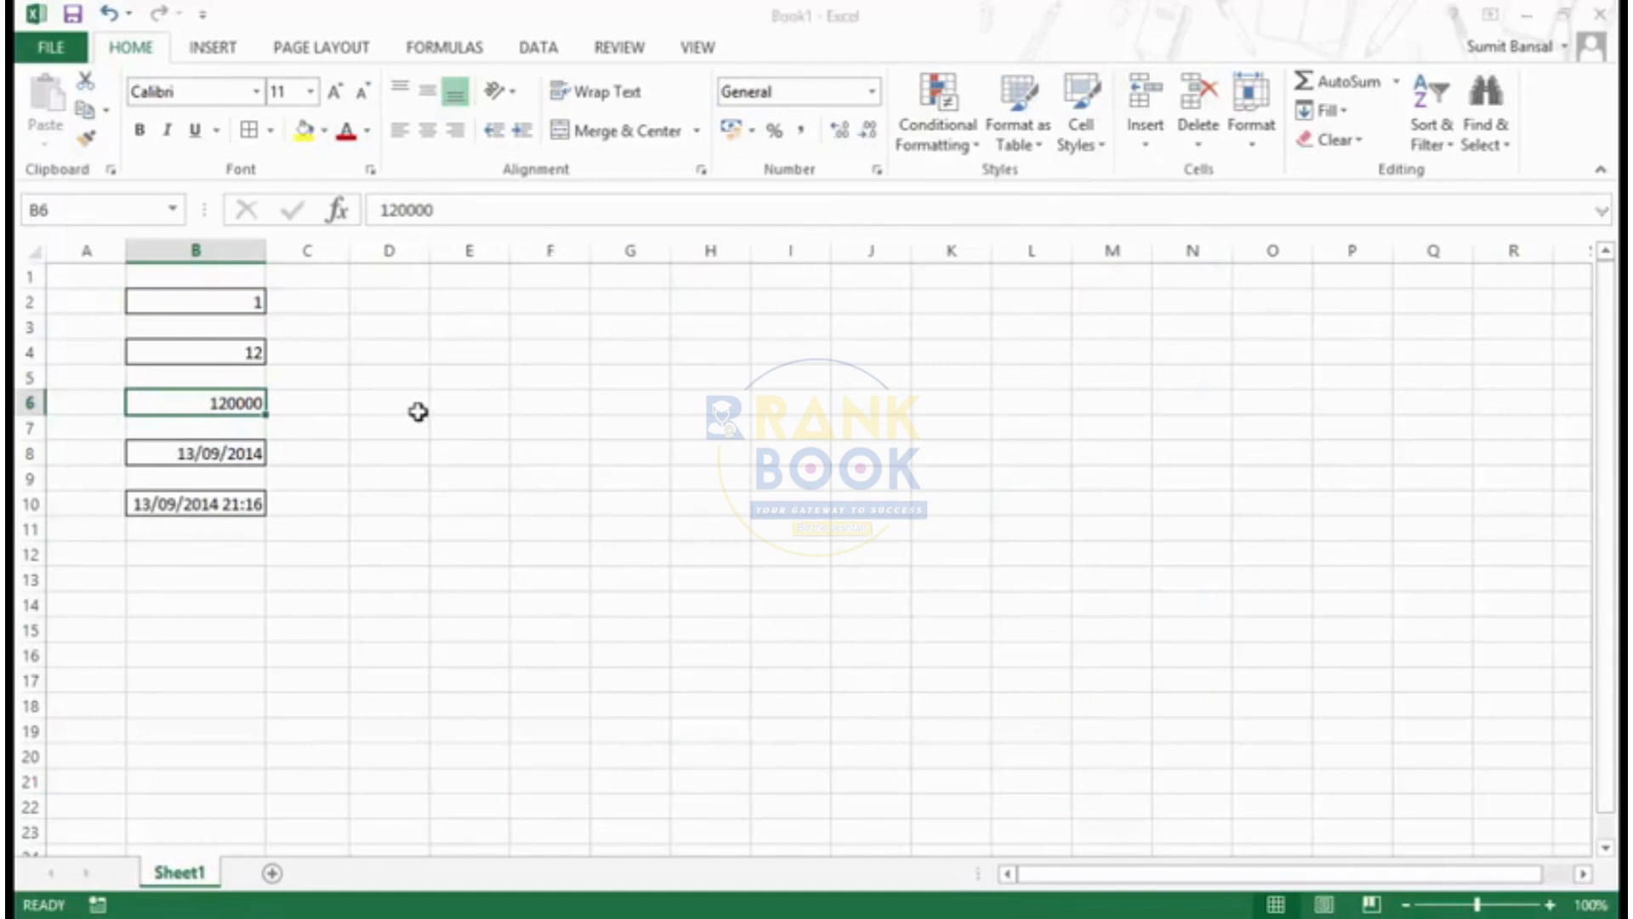
{"action": "key", "text": "ctrl+1"}
{"action": "left_click", "coordinate": [587, 336]}
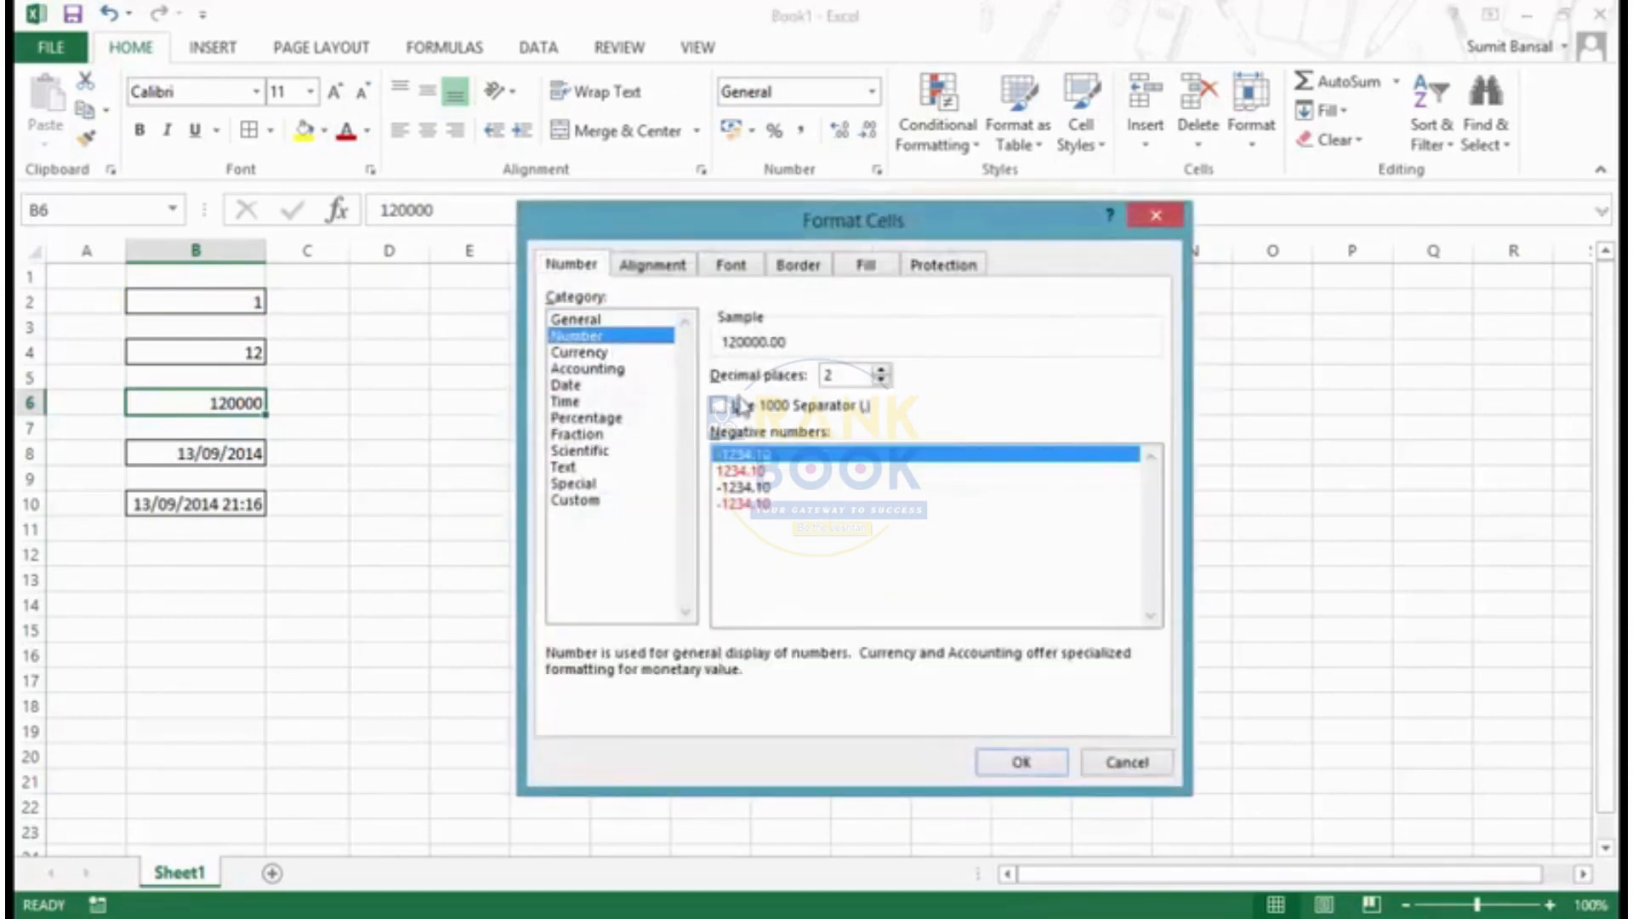
{"action": "left_click", "coordinate": [719, 405]}
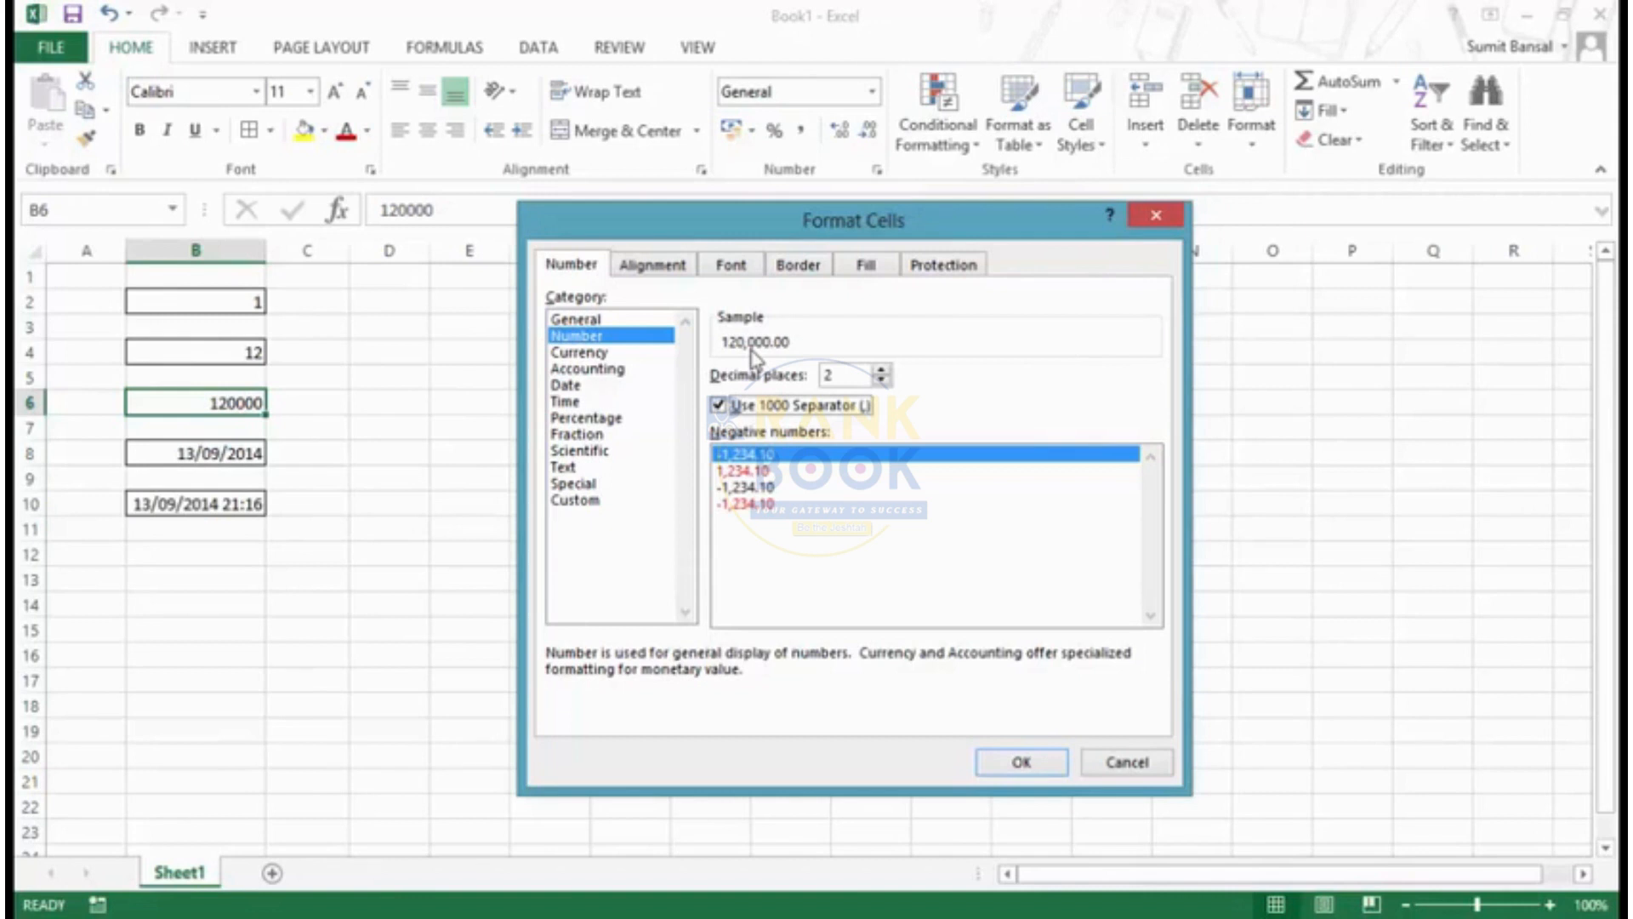
{"action": "left_click", "coordinate": [718, 405]}
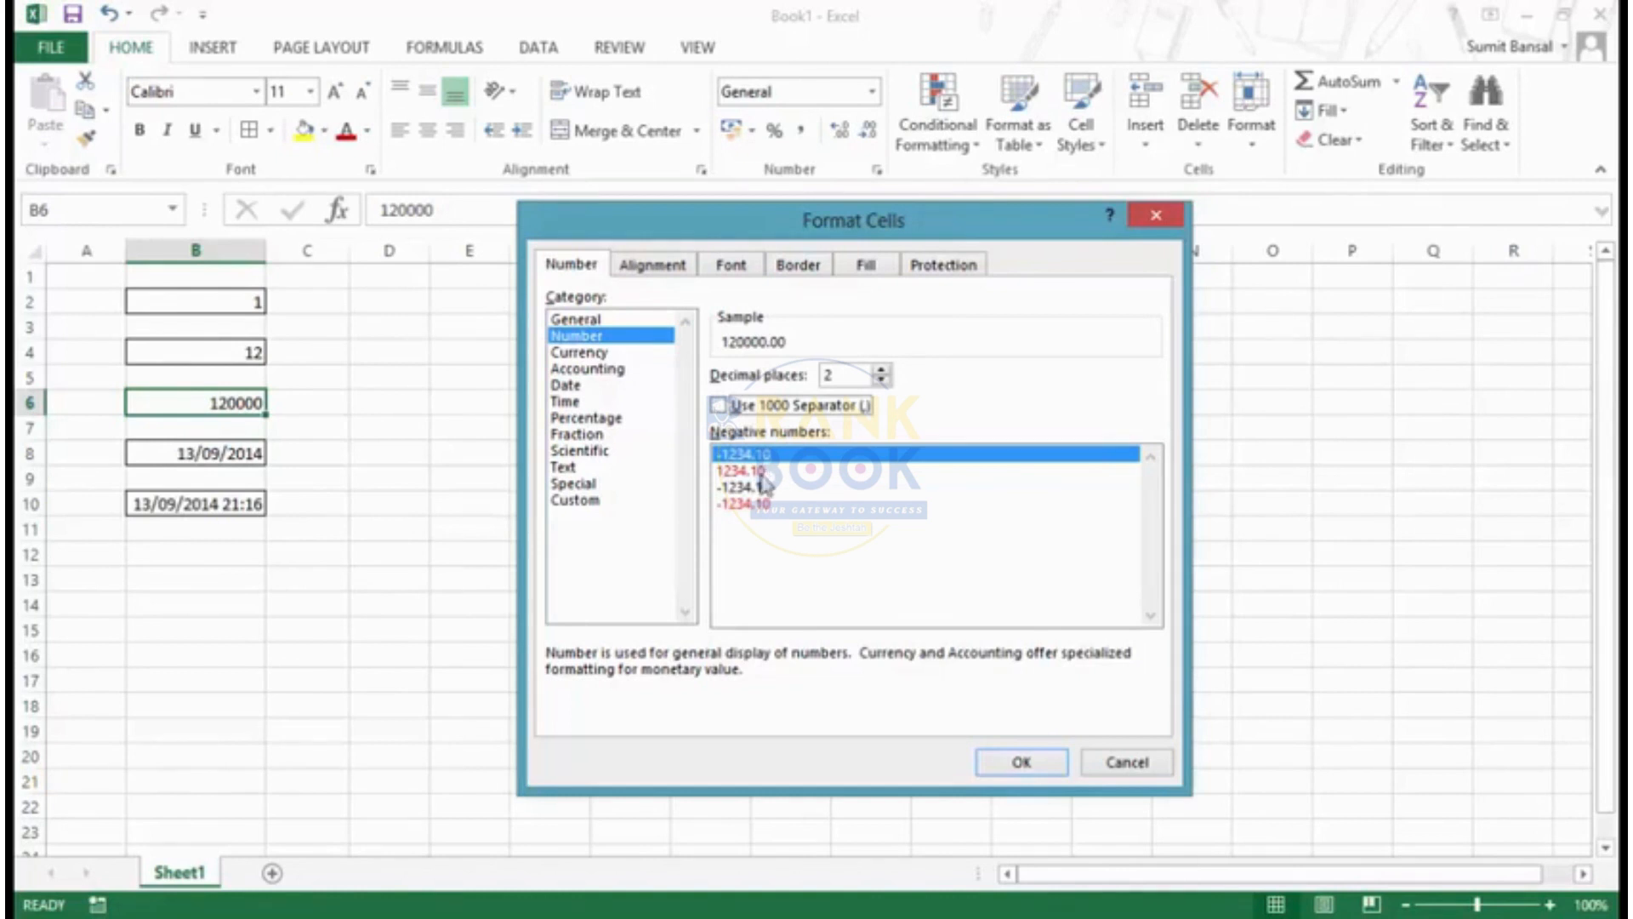
{"action": "left_click", "coordinate": [757, 473]}
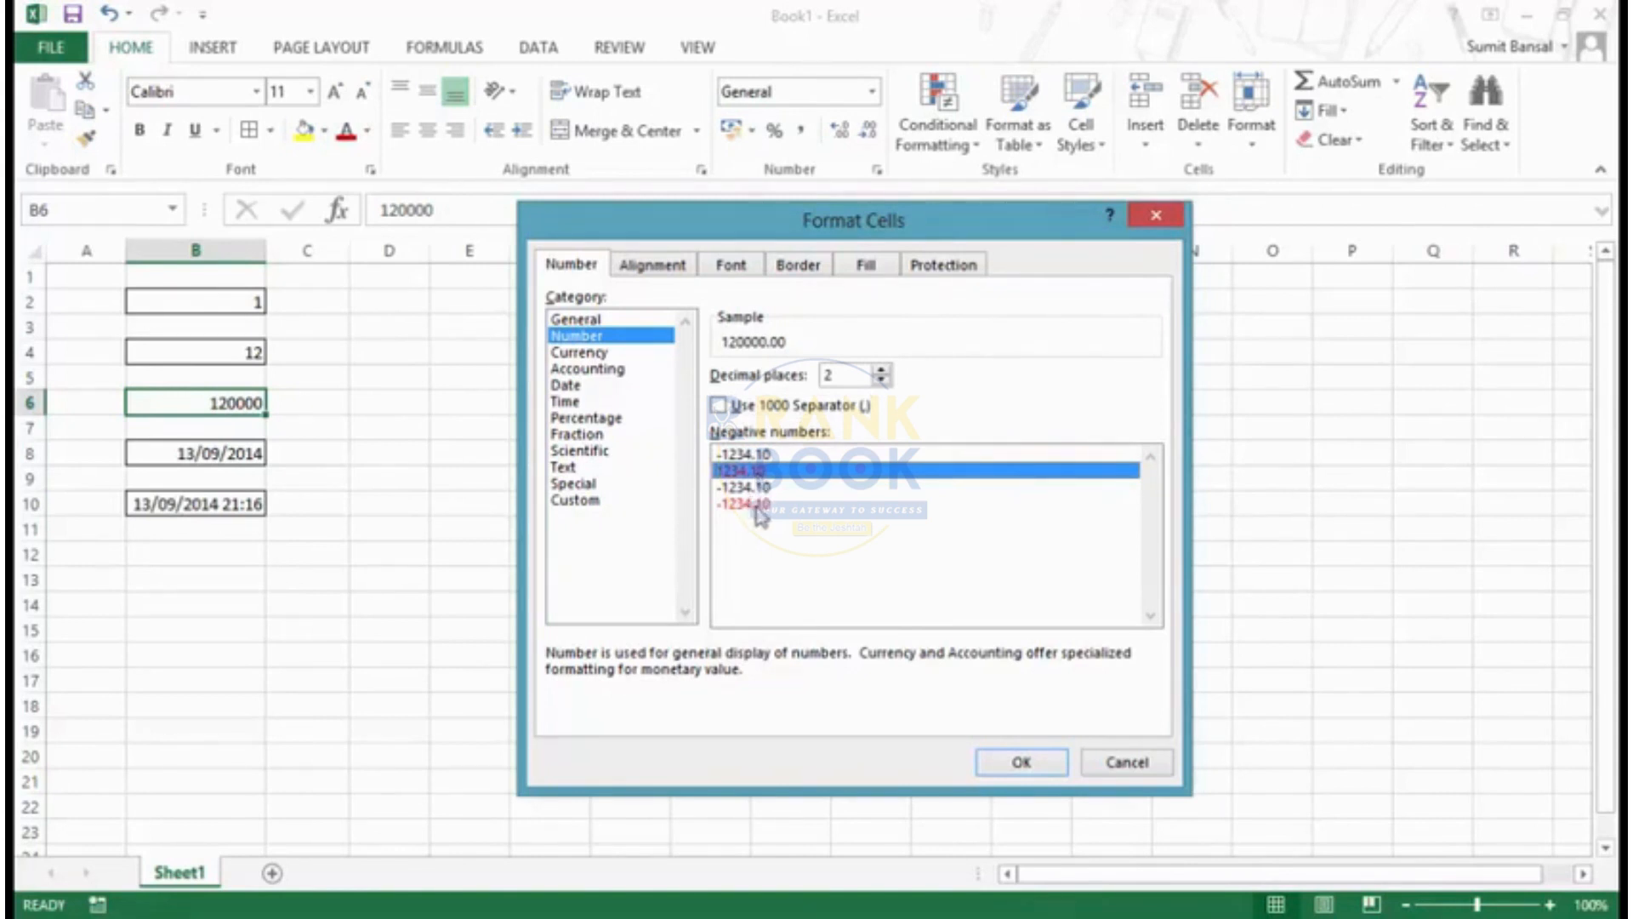
{"action": "left_click", "coordinate": [1121, 763]}
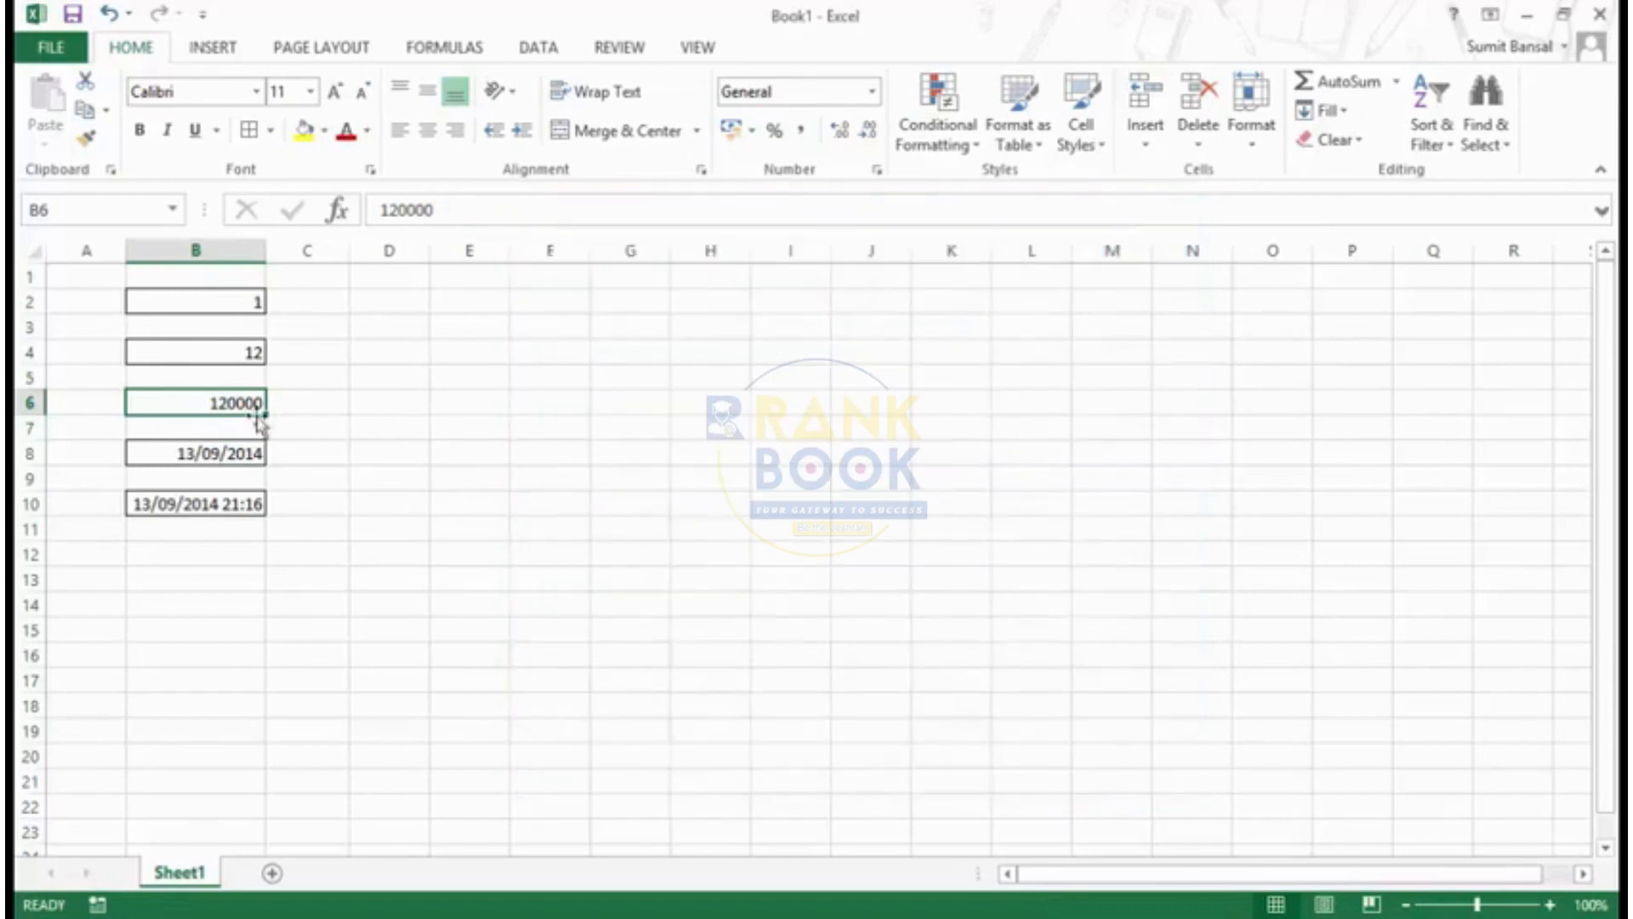
- Replace the value in cell B4 with -12
{"action": "left_click", "coordinate": [218, 351]}
{"action": "type", "text": "-12"}
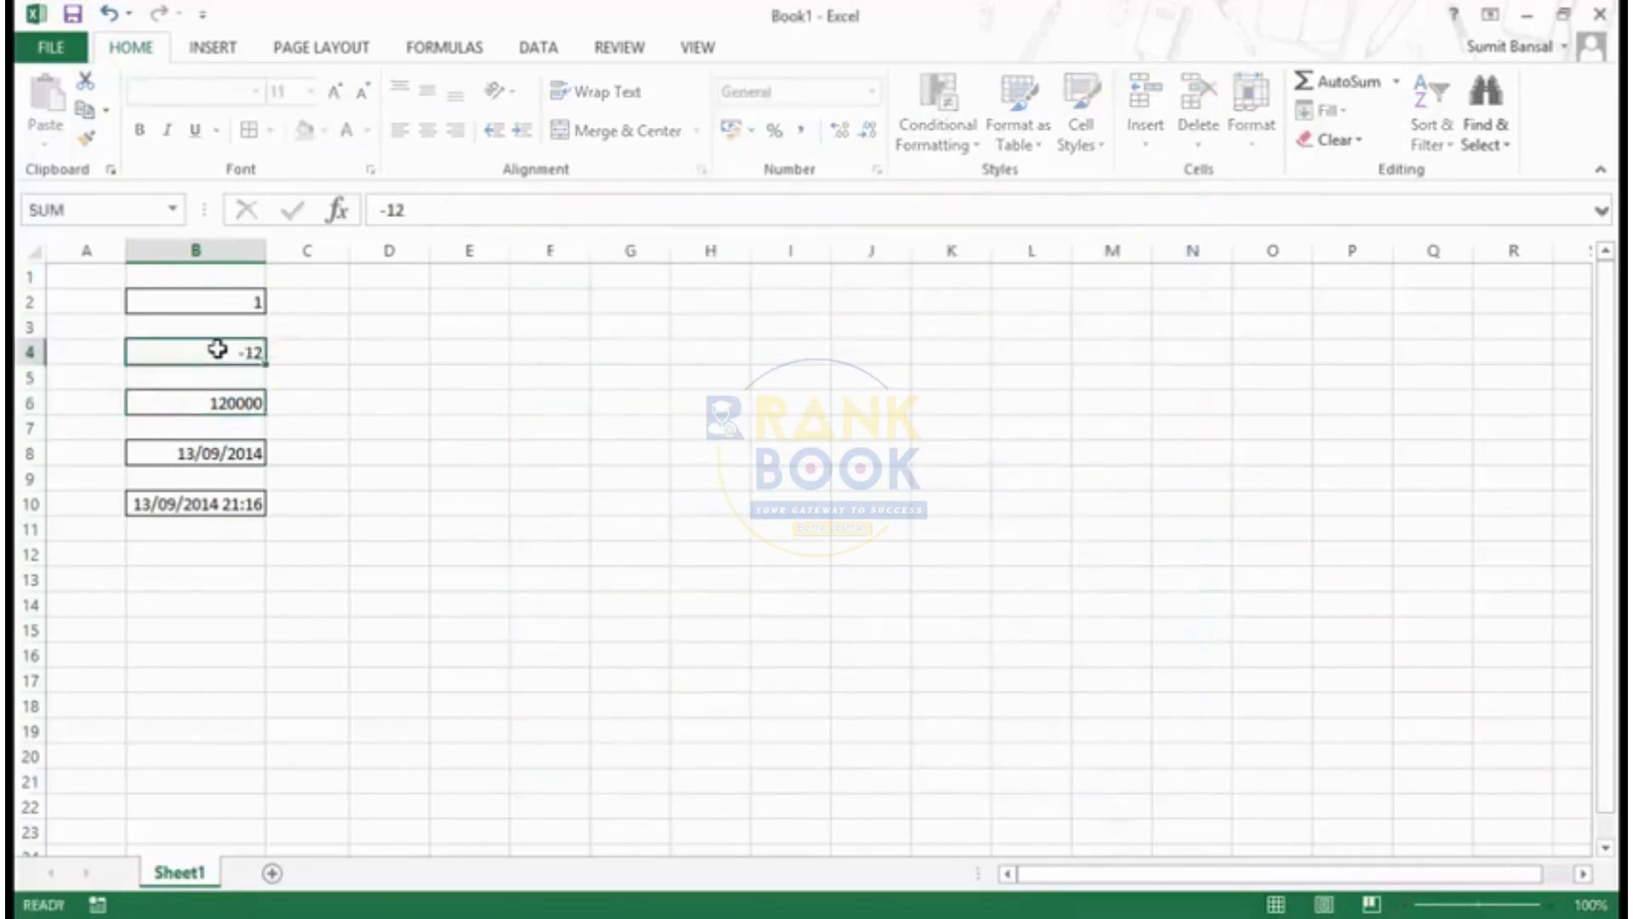
{"action": "key", "text": "Return"}
- Apply the Number format to cell B4 with negative numbers shown in red without a minus sign
{"action": "left_click", "coordinate": [218, 350]}
{"action": "key", "text": "ctrl+1"}
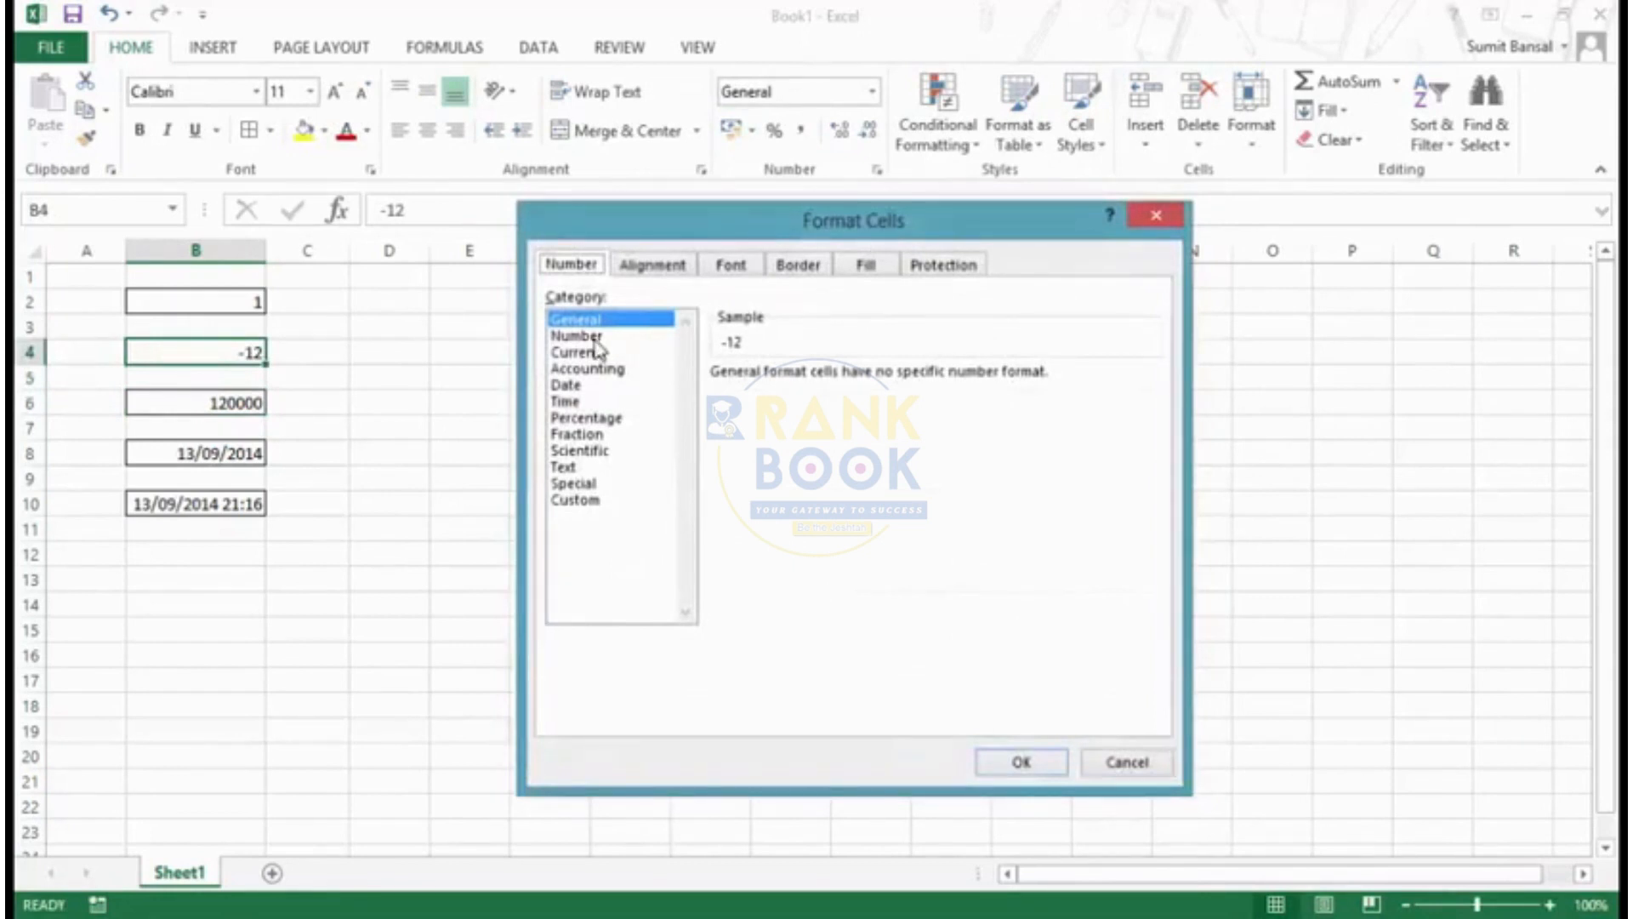
{"action": "left_click", "coordinate": [595, 338]}
{"action": "left_click", "coordinate": [744, 470]}
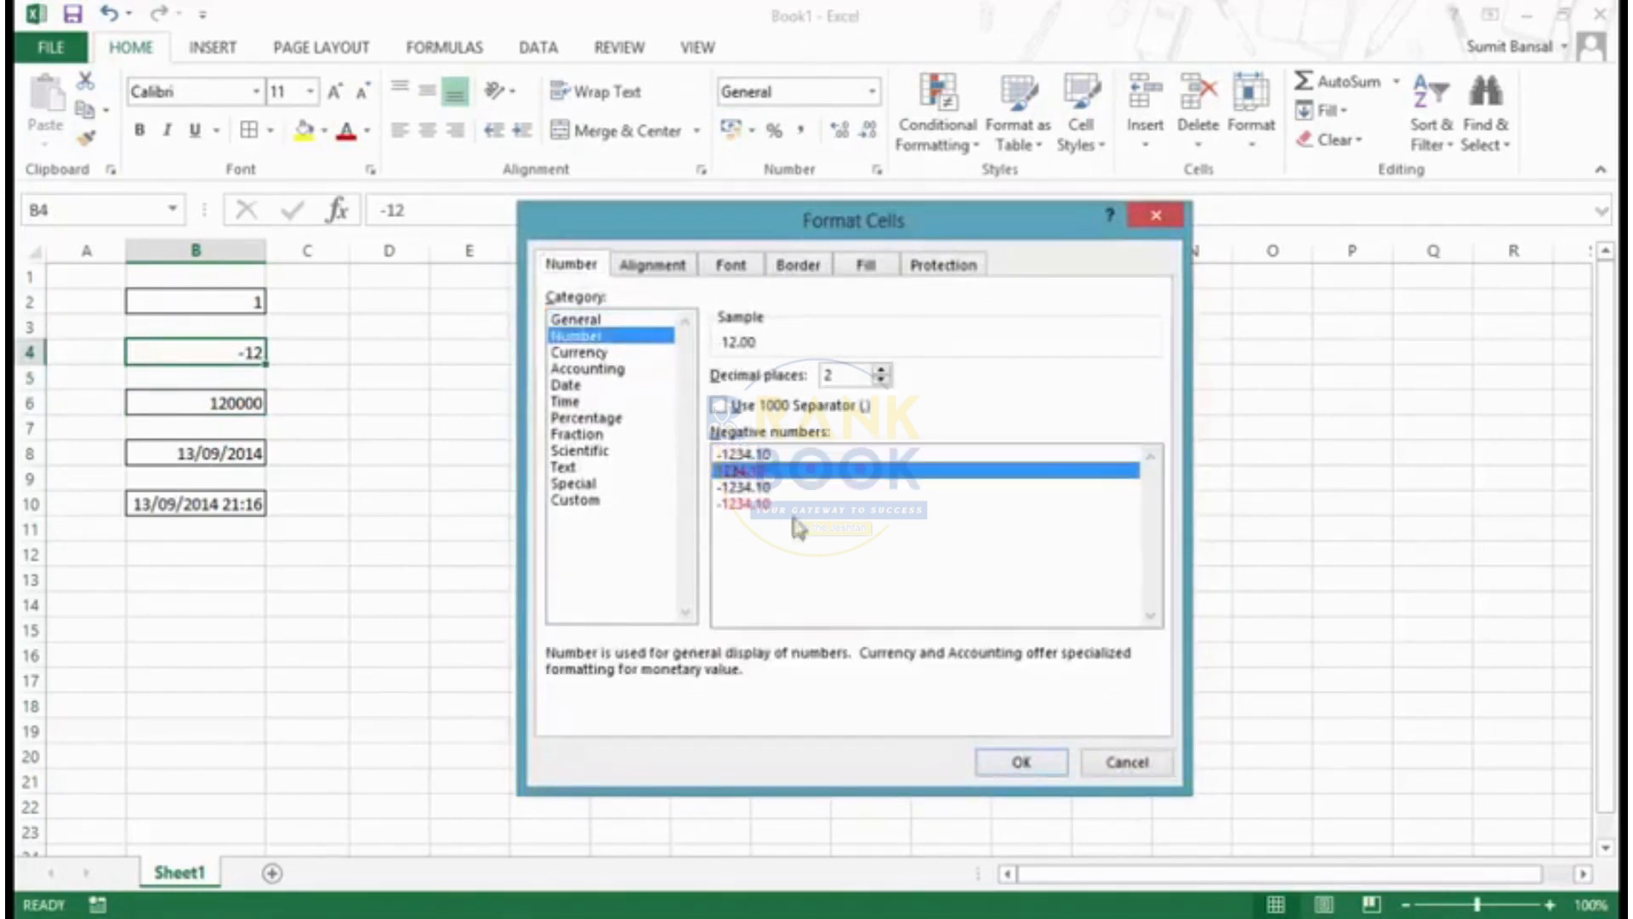
{"action": "left_click", "coordinate": [1017, 763]}
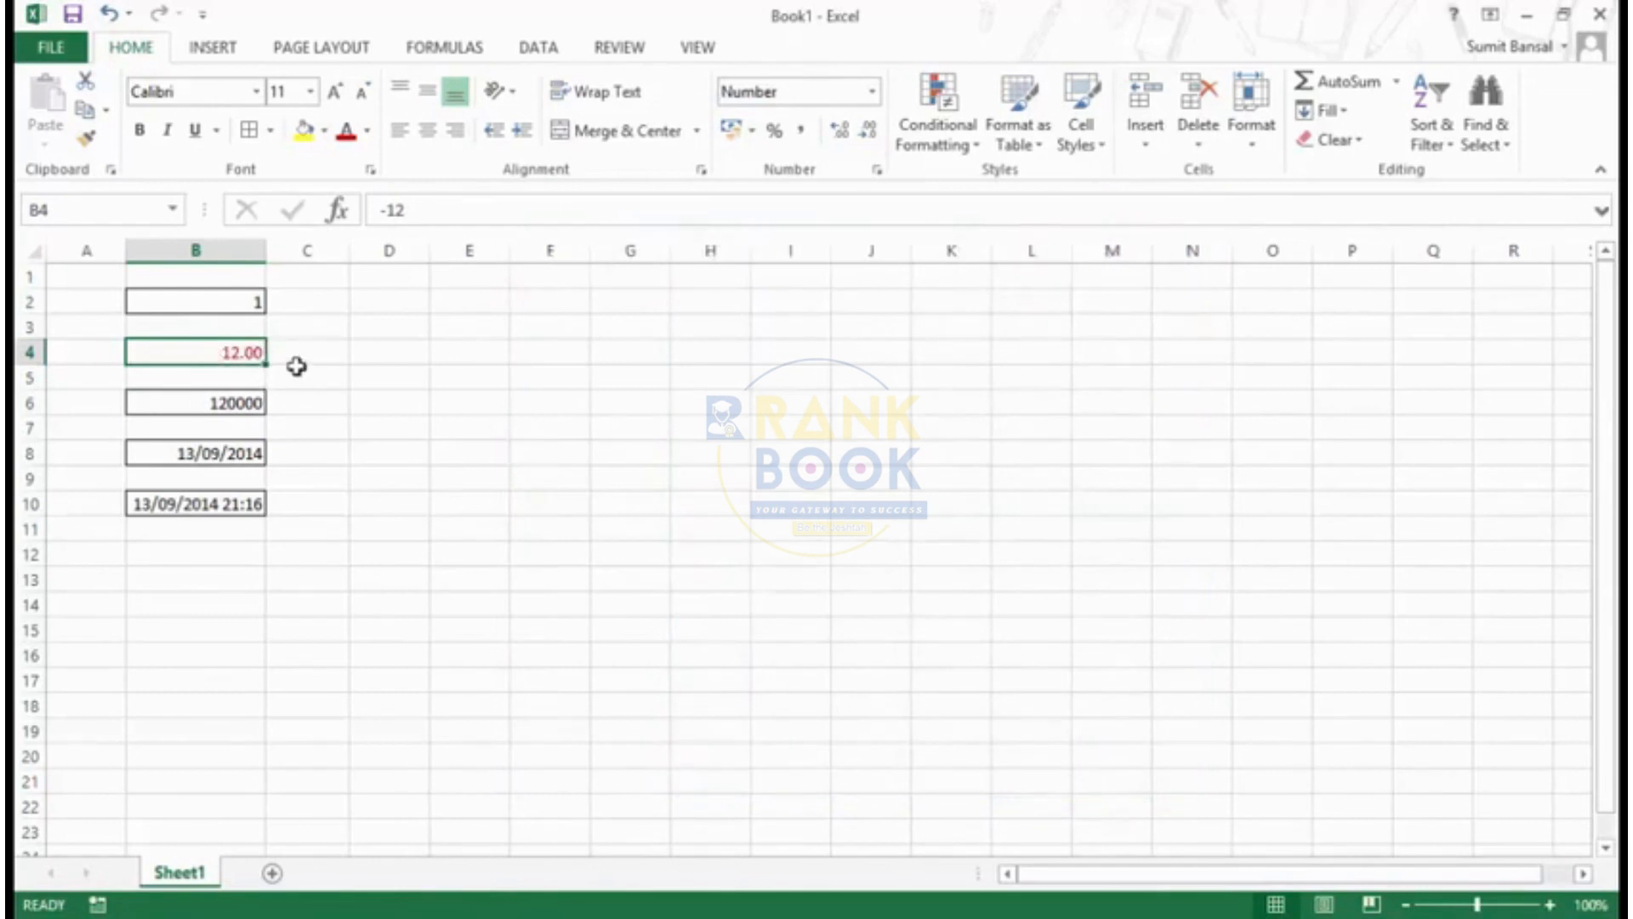
- Change cell B4's negative number style to red with a minus sign
{"action": "key", "text": "ctrl+1"}
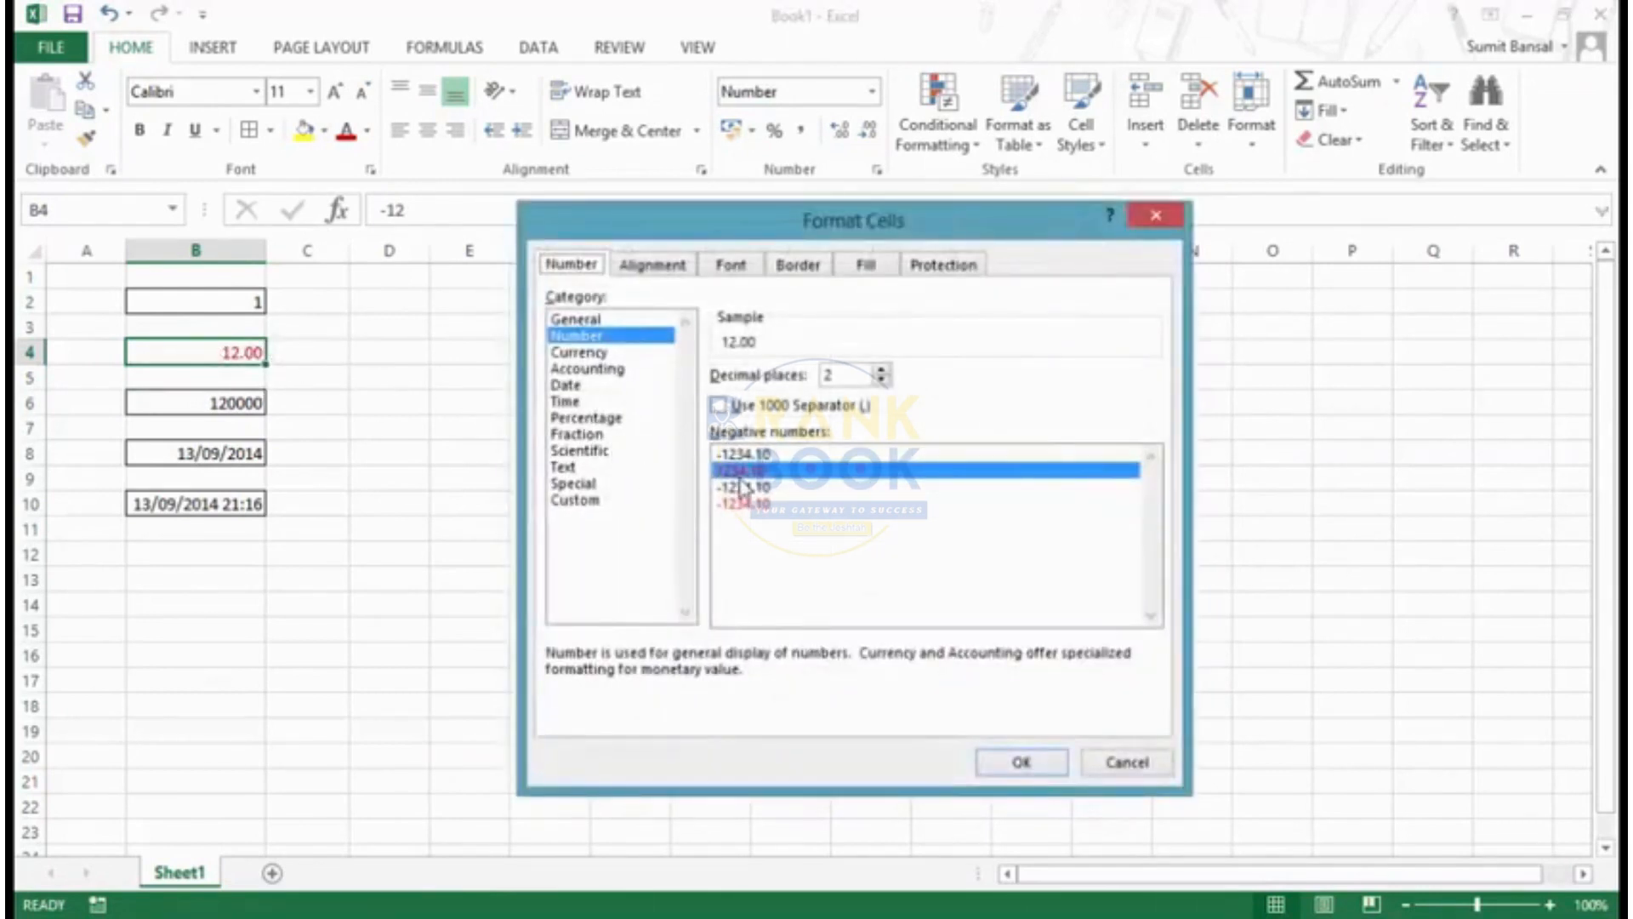
{"action": "left_click", "coordinate": [748, 504]}
{"action": "left_click", "coordinate": [1022, 763]}
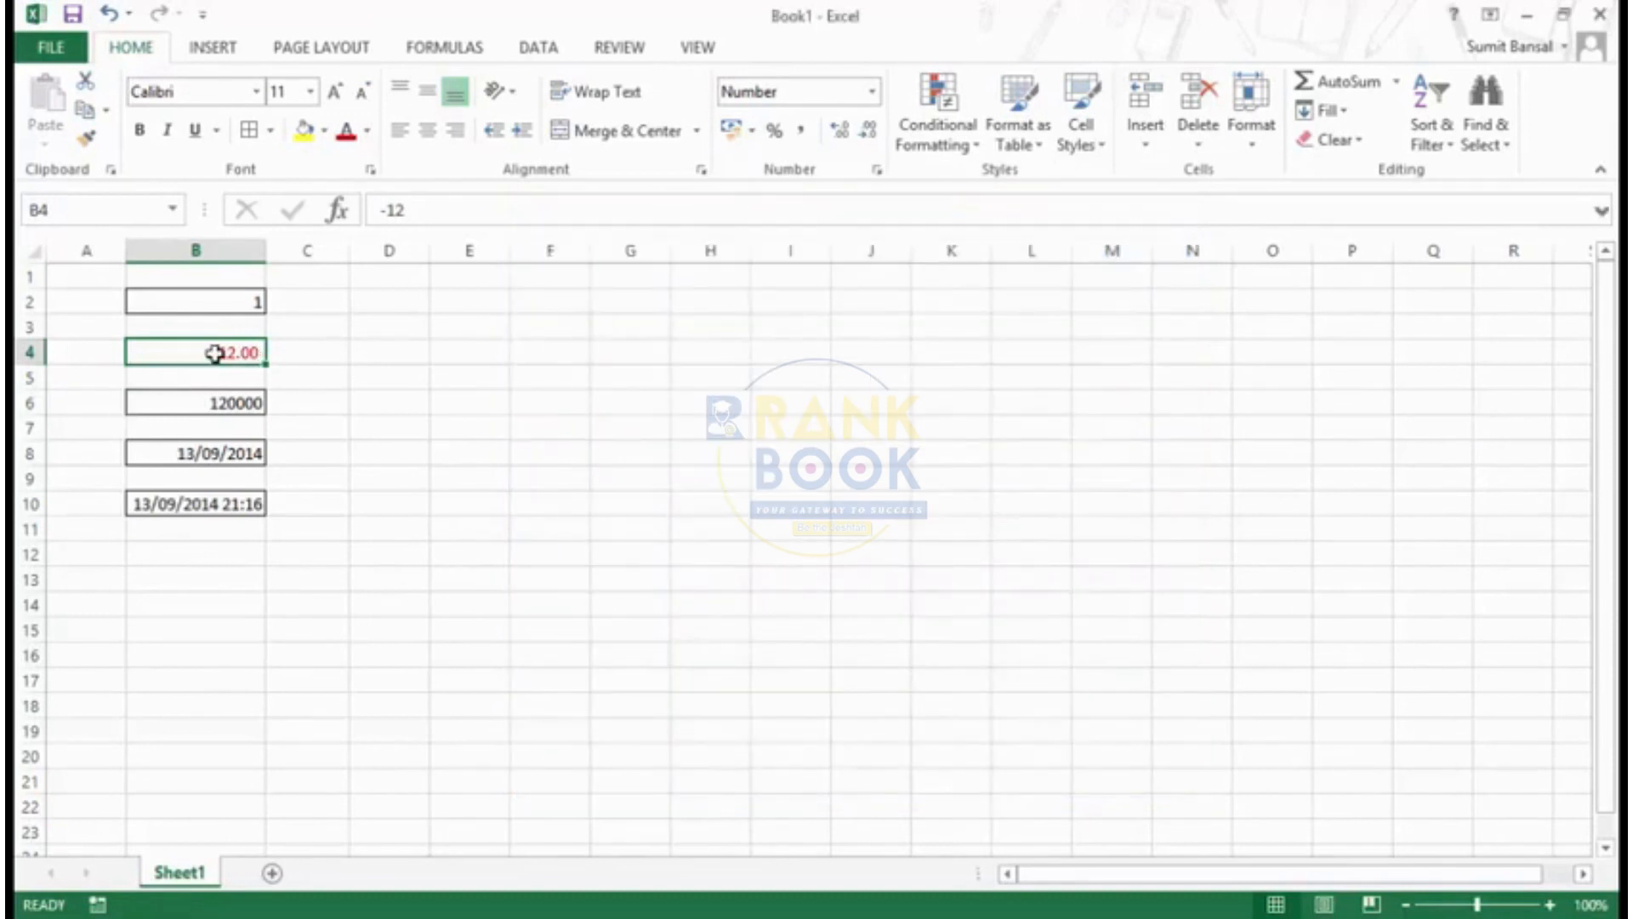
- Undo the last two number format changes on cell B4
{"action": "key", "text": "ctrl+z"}
{"action": "key", "text": "ctrl+z"}
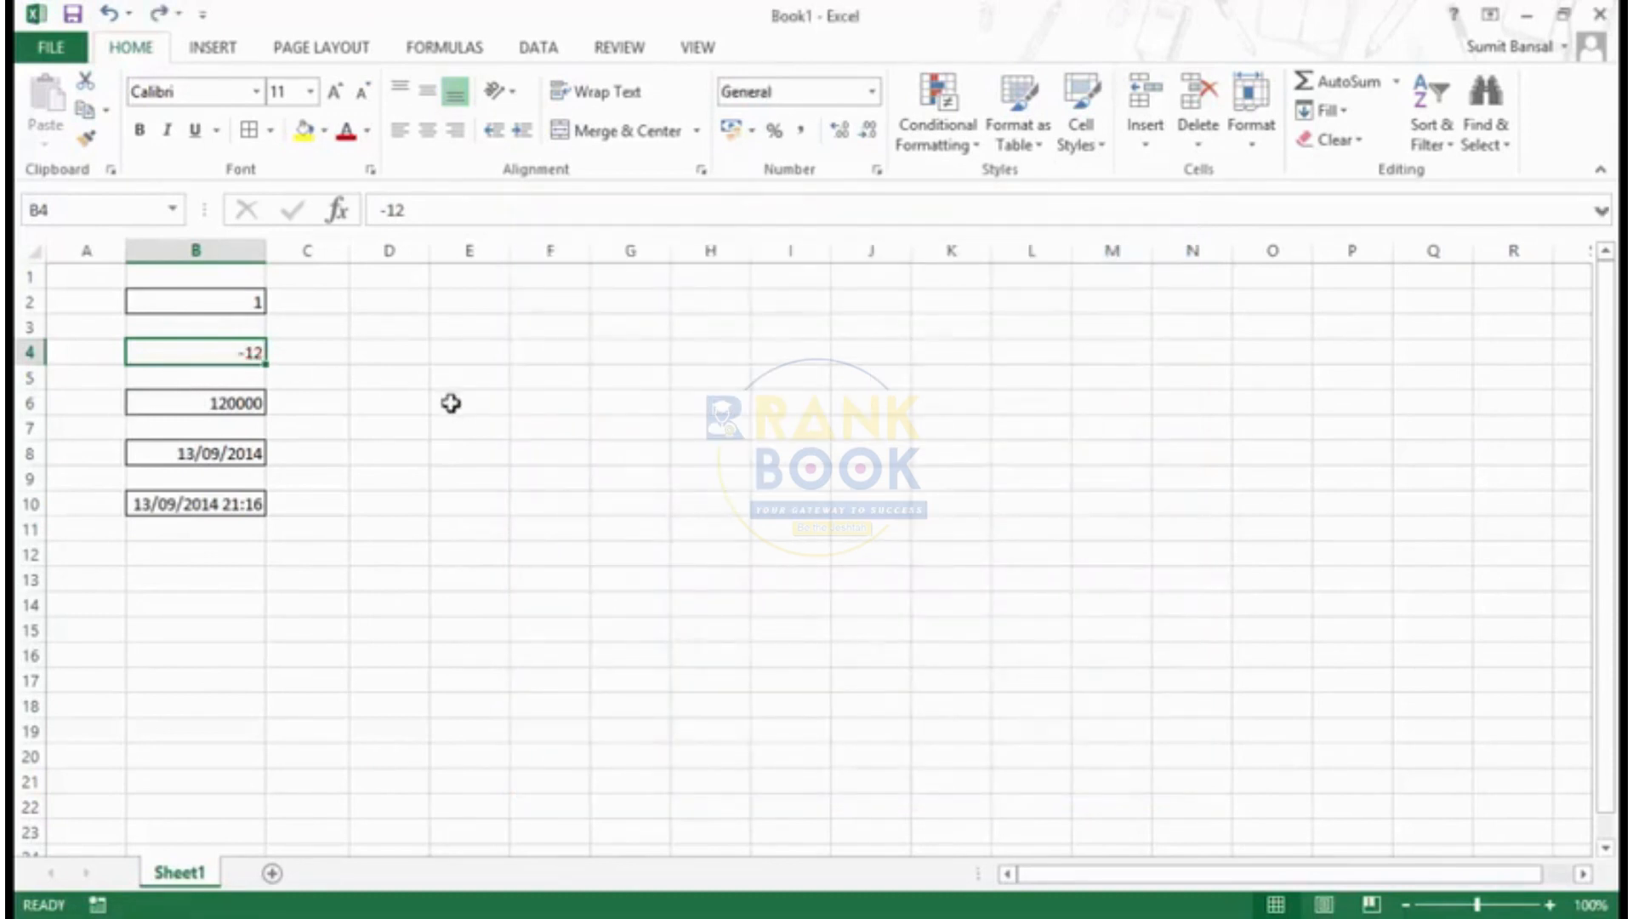
- Examine the Currency, Accounting and Date format options for cell B4, including the currency symbol choices, without applying any
{"action": "key", "text": "ctrl+1"}
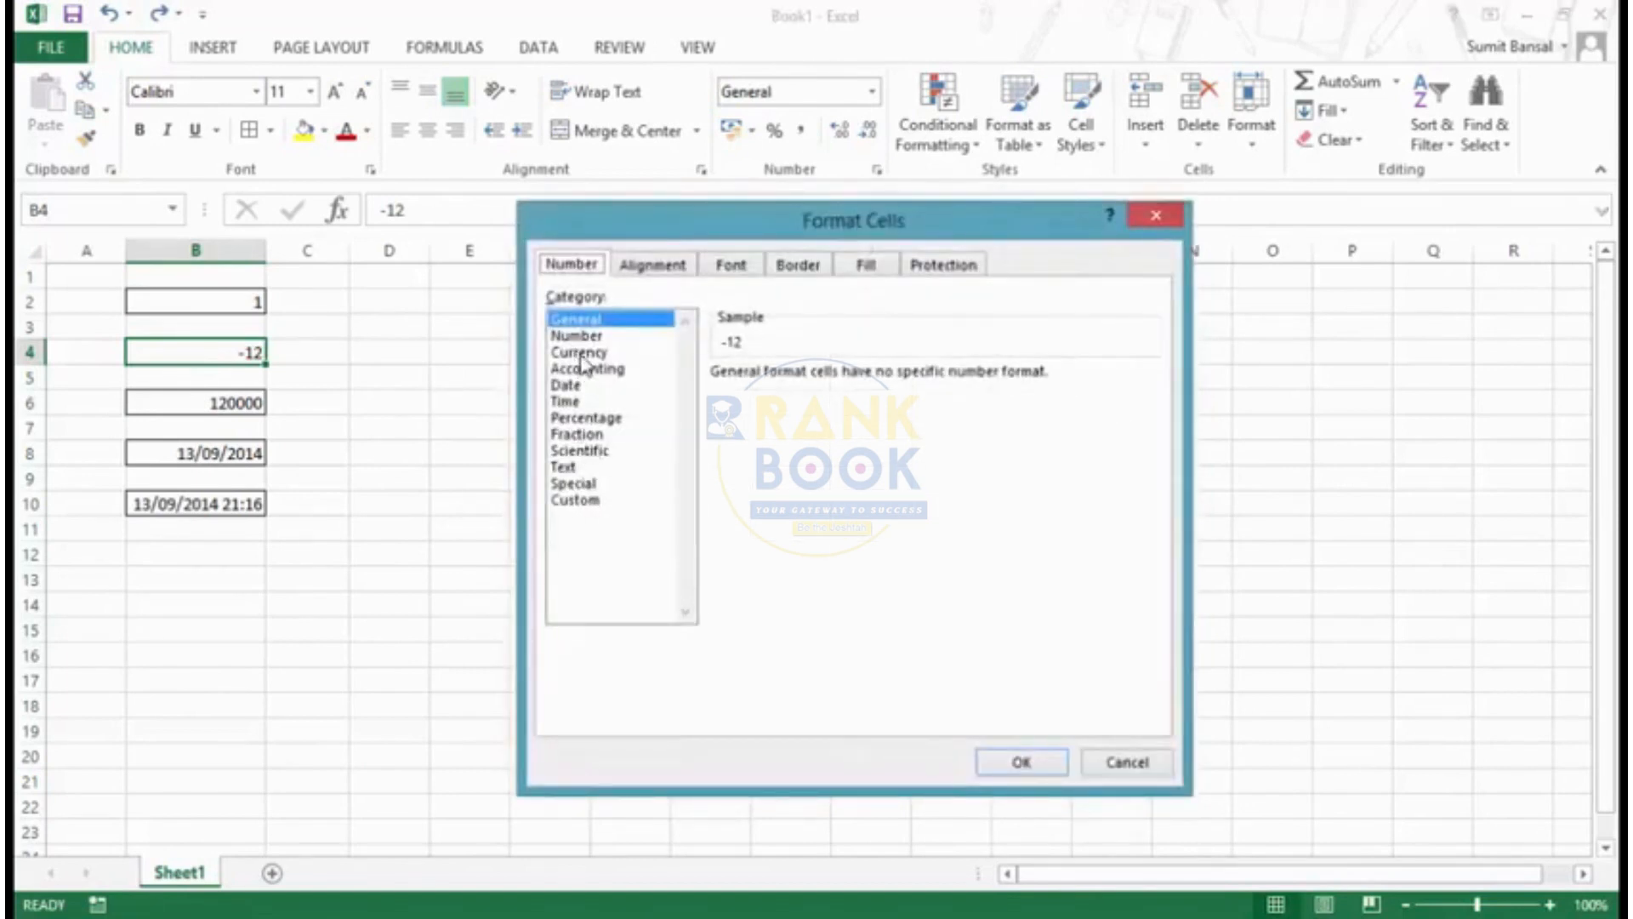
{"action": "left_click", "coordinate": [581, 352]}
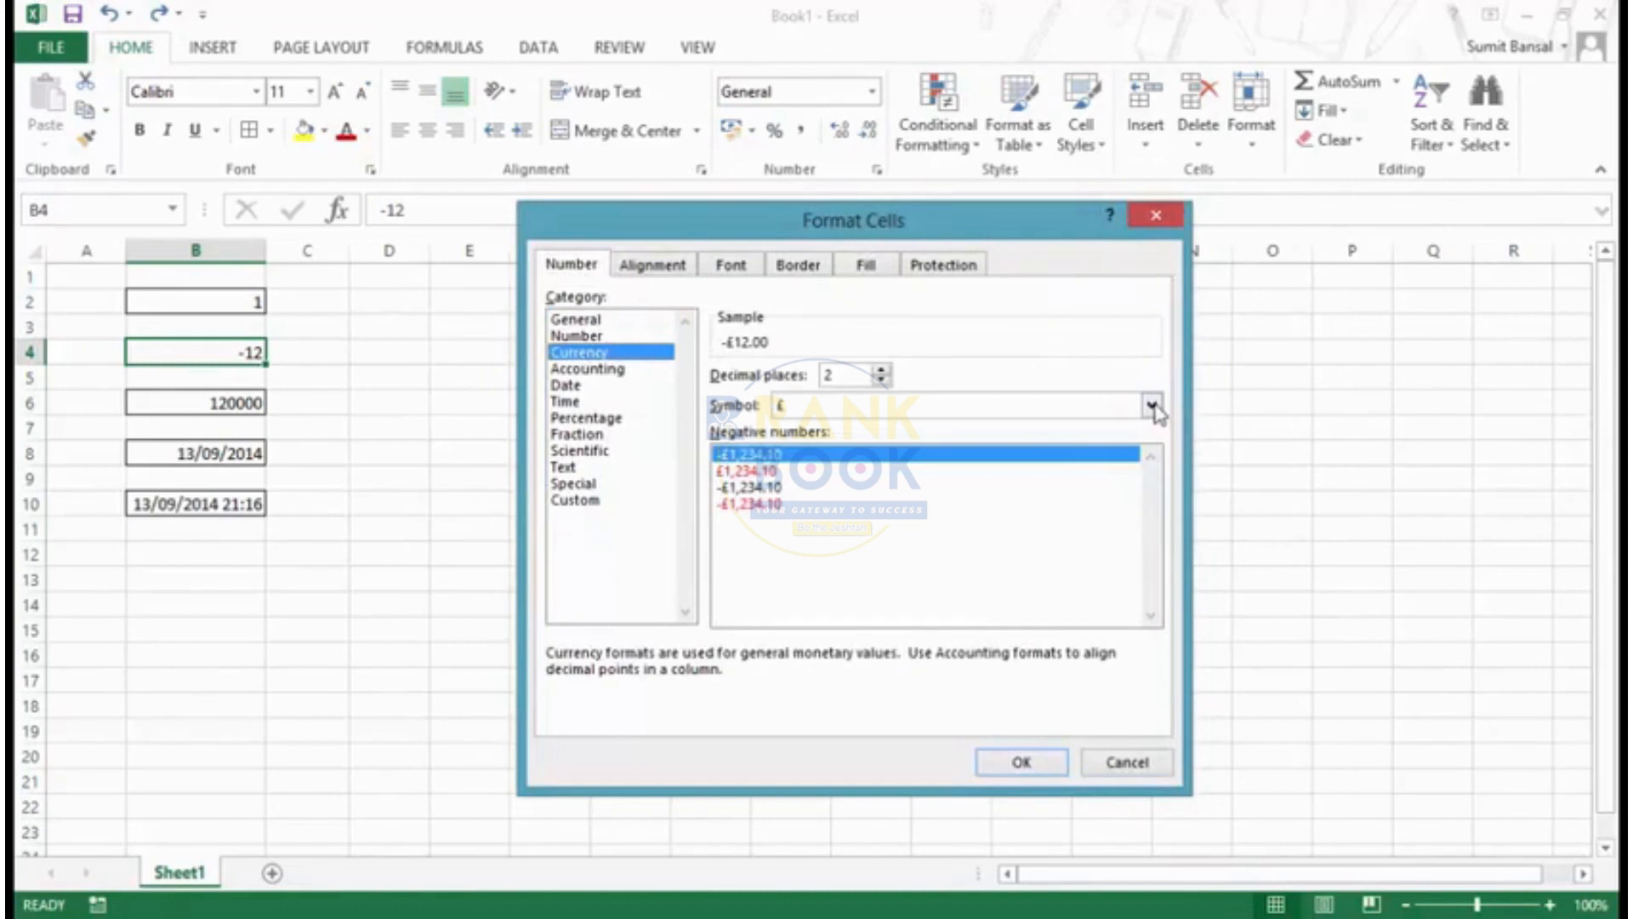
{"action": "left_click", "coordinate": [1153, 406]}
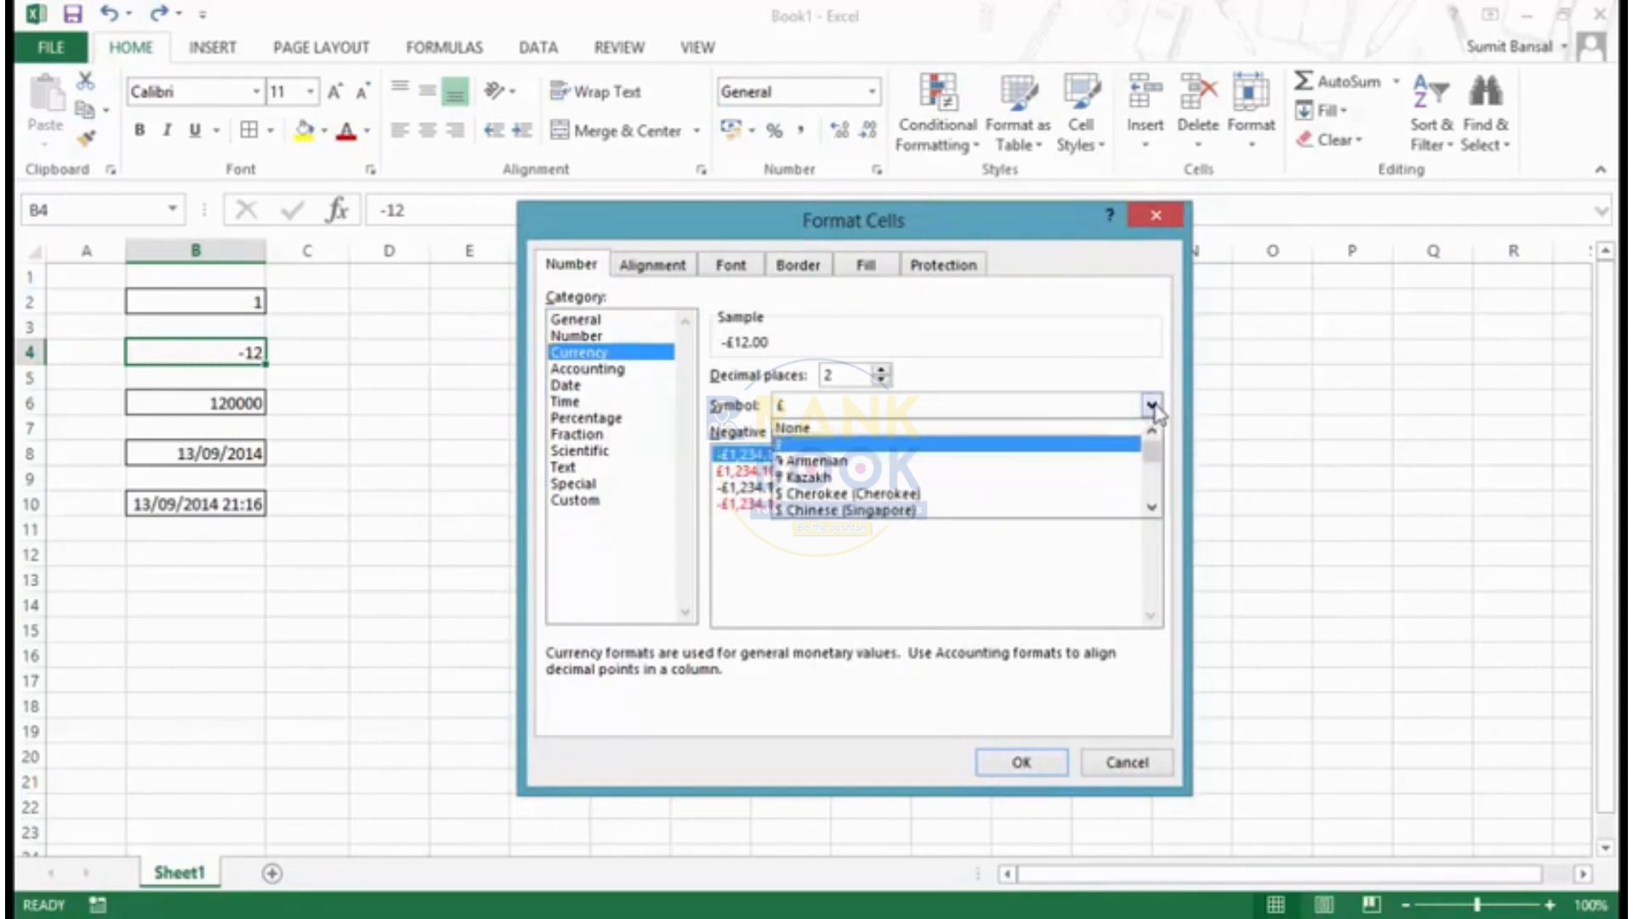
{"action": "left_click", "coordinate": [1154, 408]}
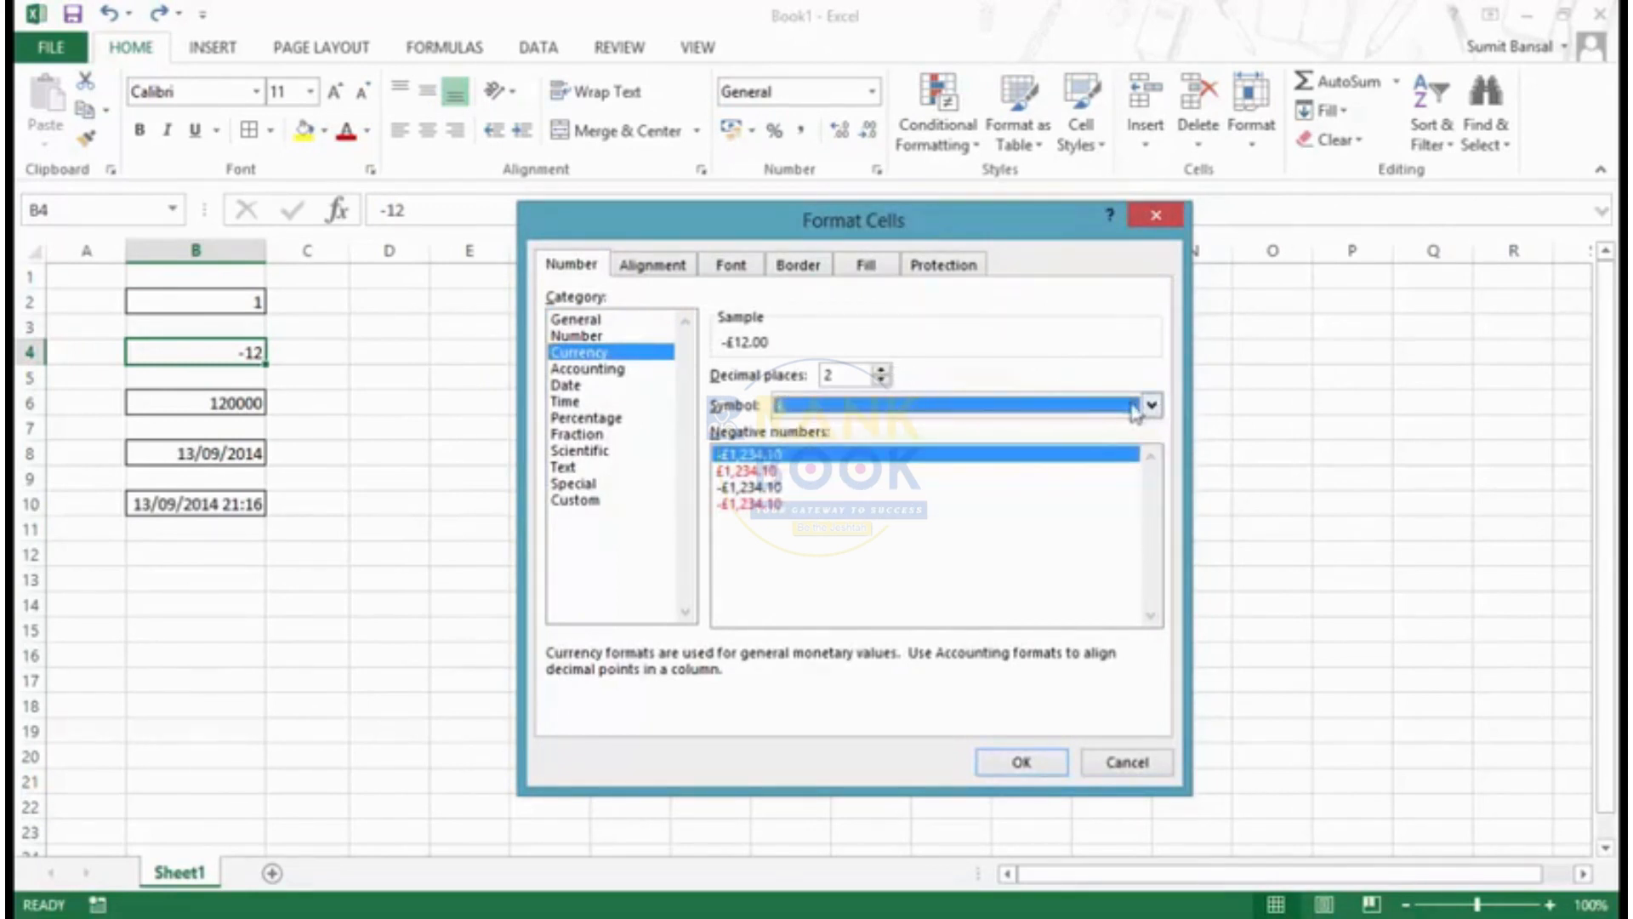
{"action": "left_click", "coordinate": [1152, 406]}
{"action": "mouse_move", "coordinate": [1154, 453]}
{"action": "left_mouse_down"}
{"action": "mouse_move", "coordinate": [1170, 503]}
{"action": "mouse_move", "coordinate": [1160, 457]}
{"action": "left_mouse_up"}
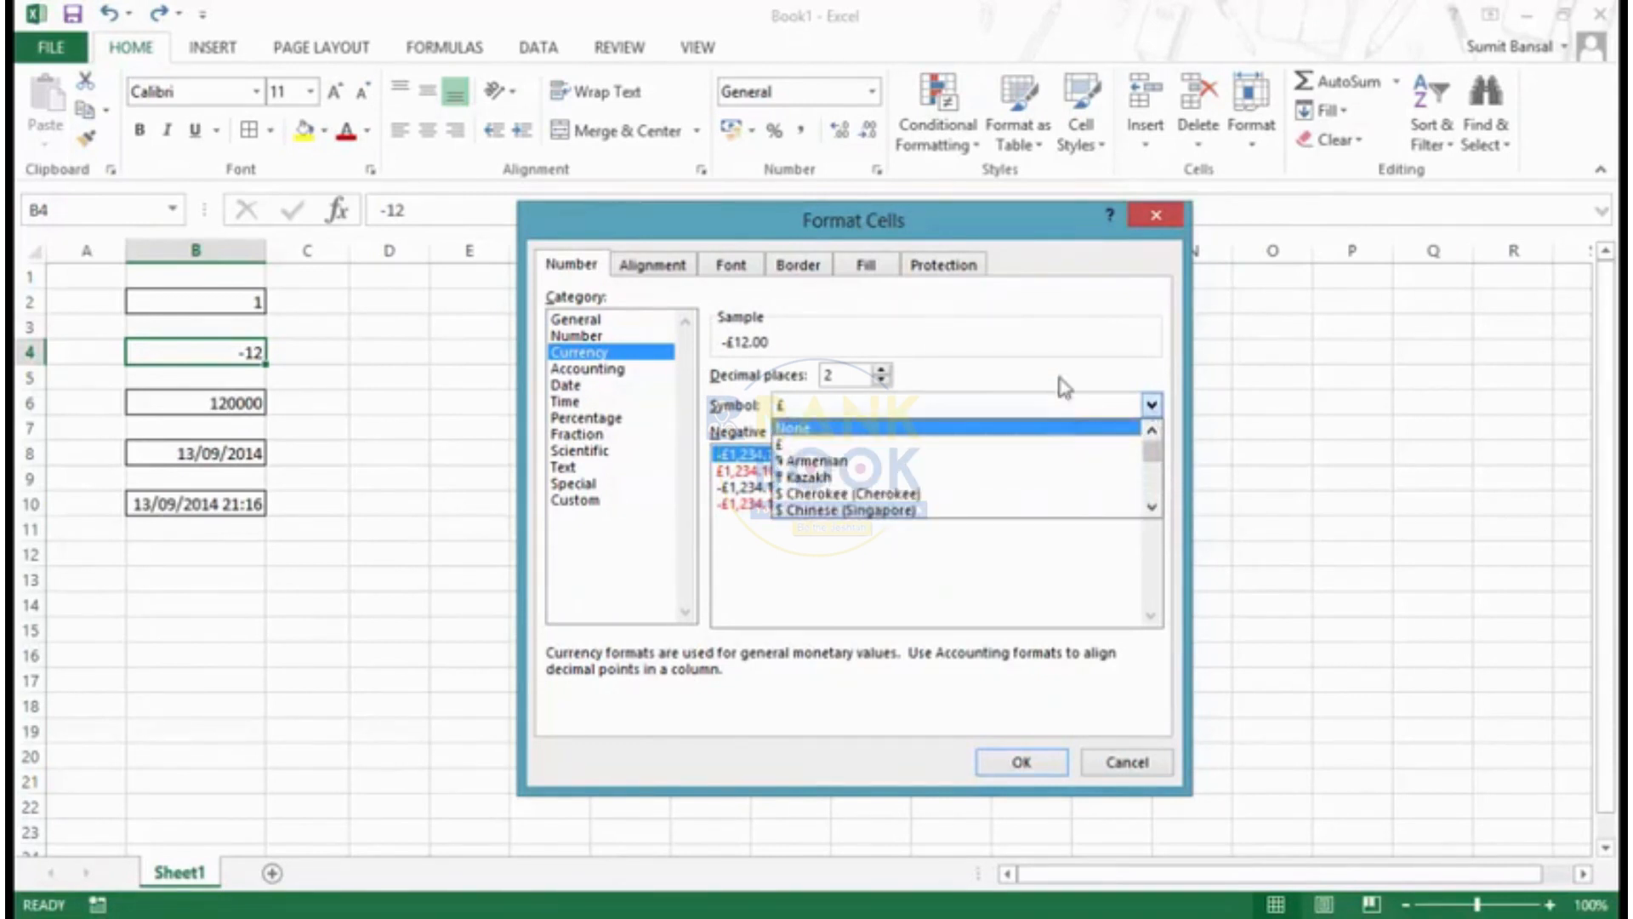
{"action": "left_click", "coordinate": [1063, 387]}
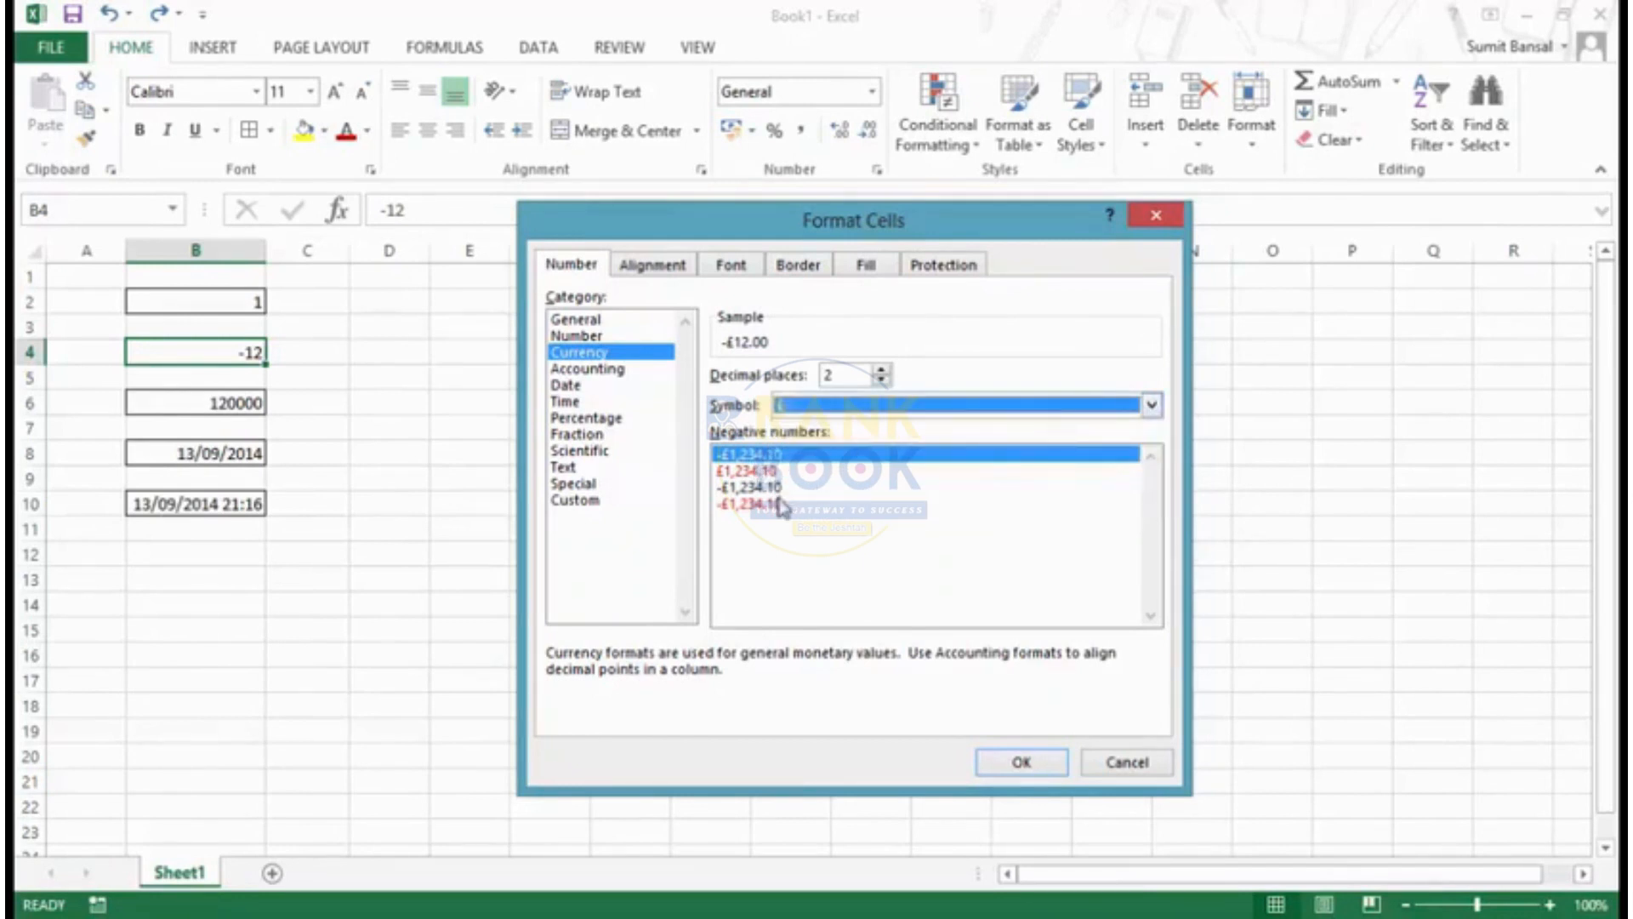
{"action": "left_click", "coordinate": [614, 368]}
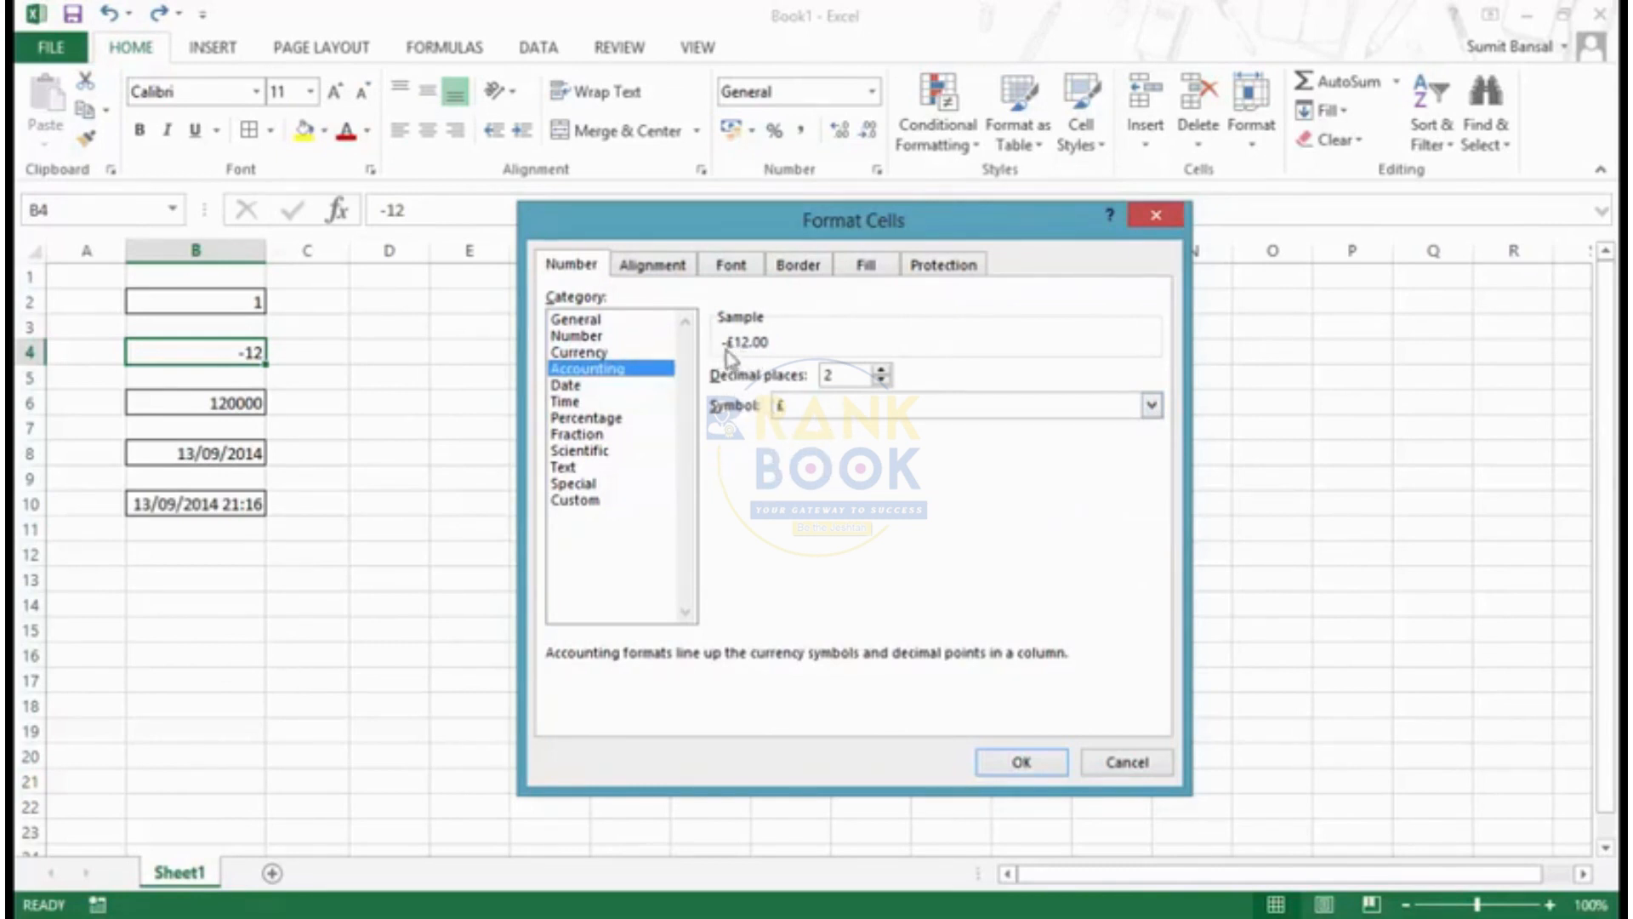
{"action": "left_click", "coordinate": [591, 390]}
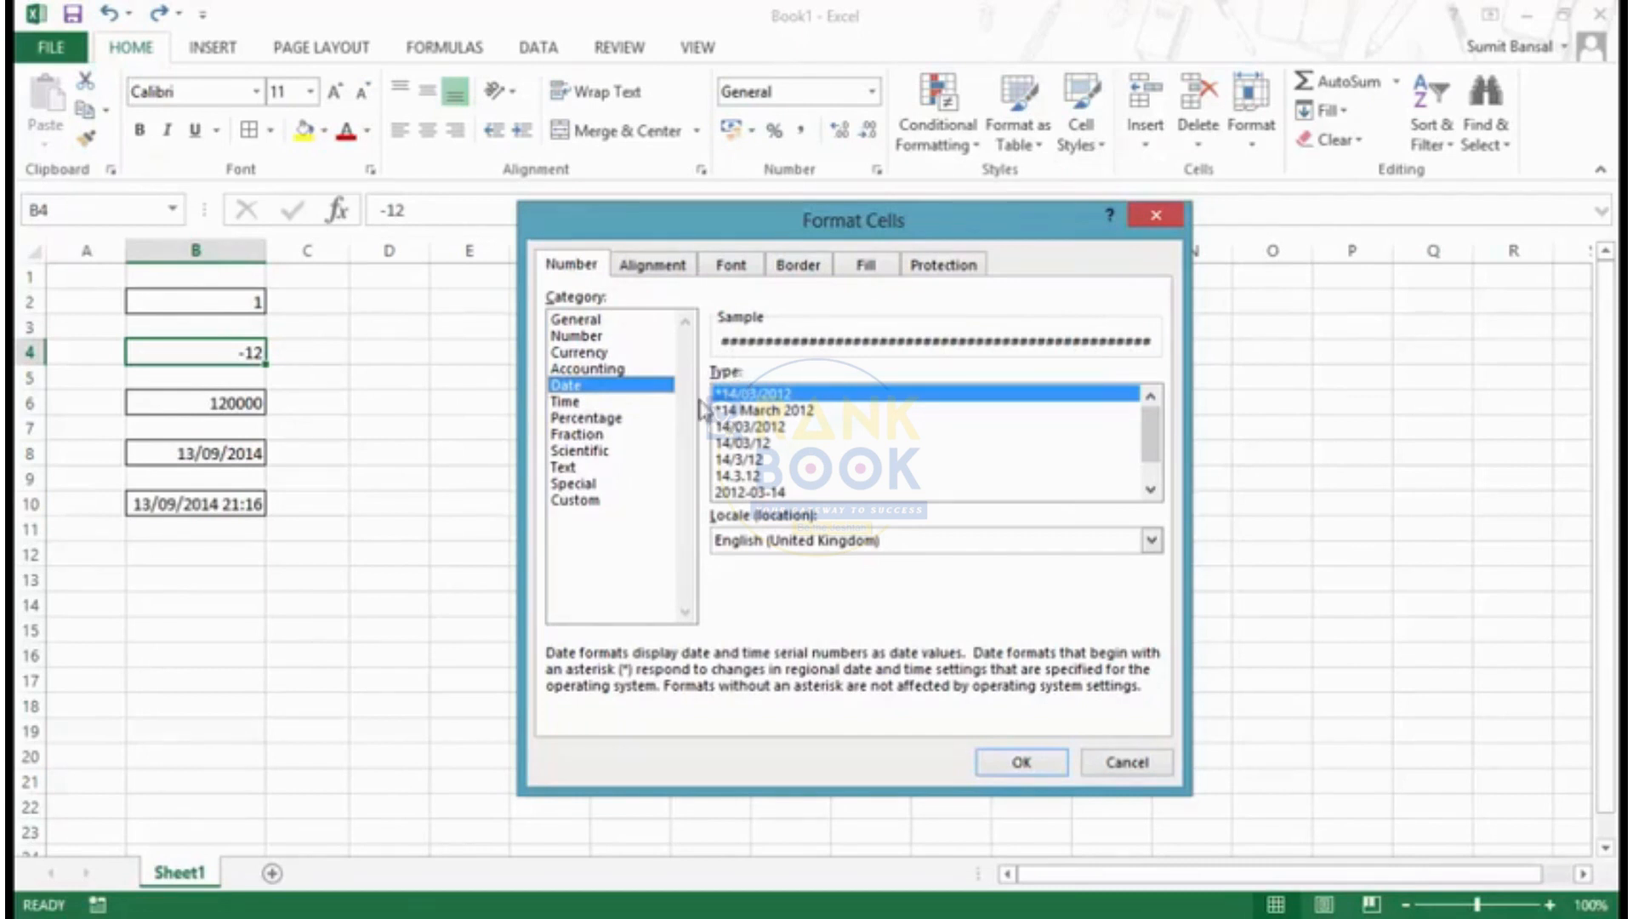
{"action": "left_click", "coordinate": [1154, 214]}
- Preview several date display types for cell B8, such as *14 March 2012, 14/03/2012 and 14/03/12, without applying any
{"action": "left_click", "coordinate": [226, 448]}
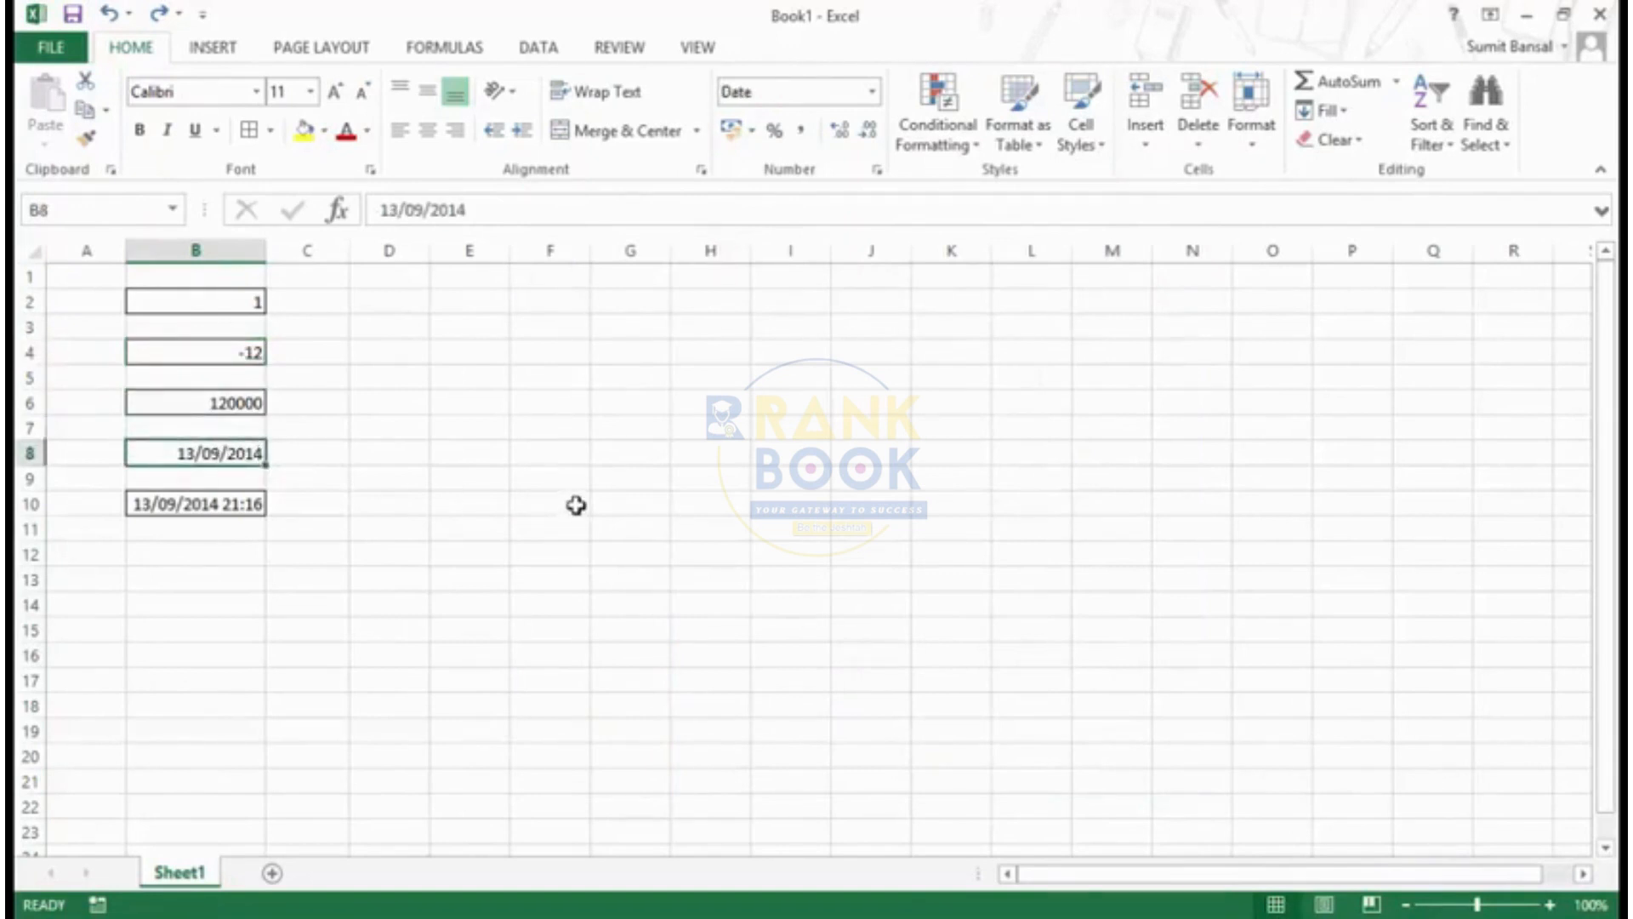
{"action": "key", "text": "ctrl+1"}
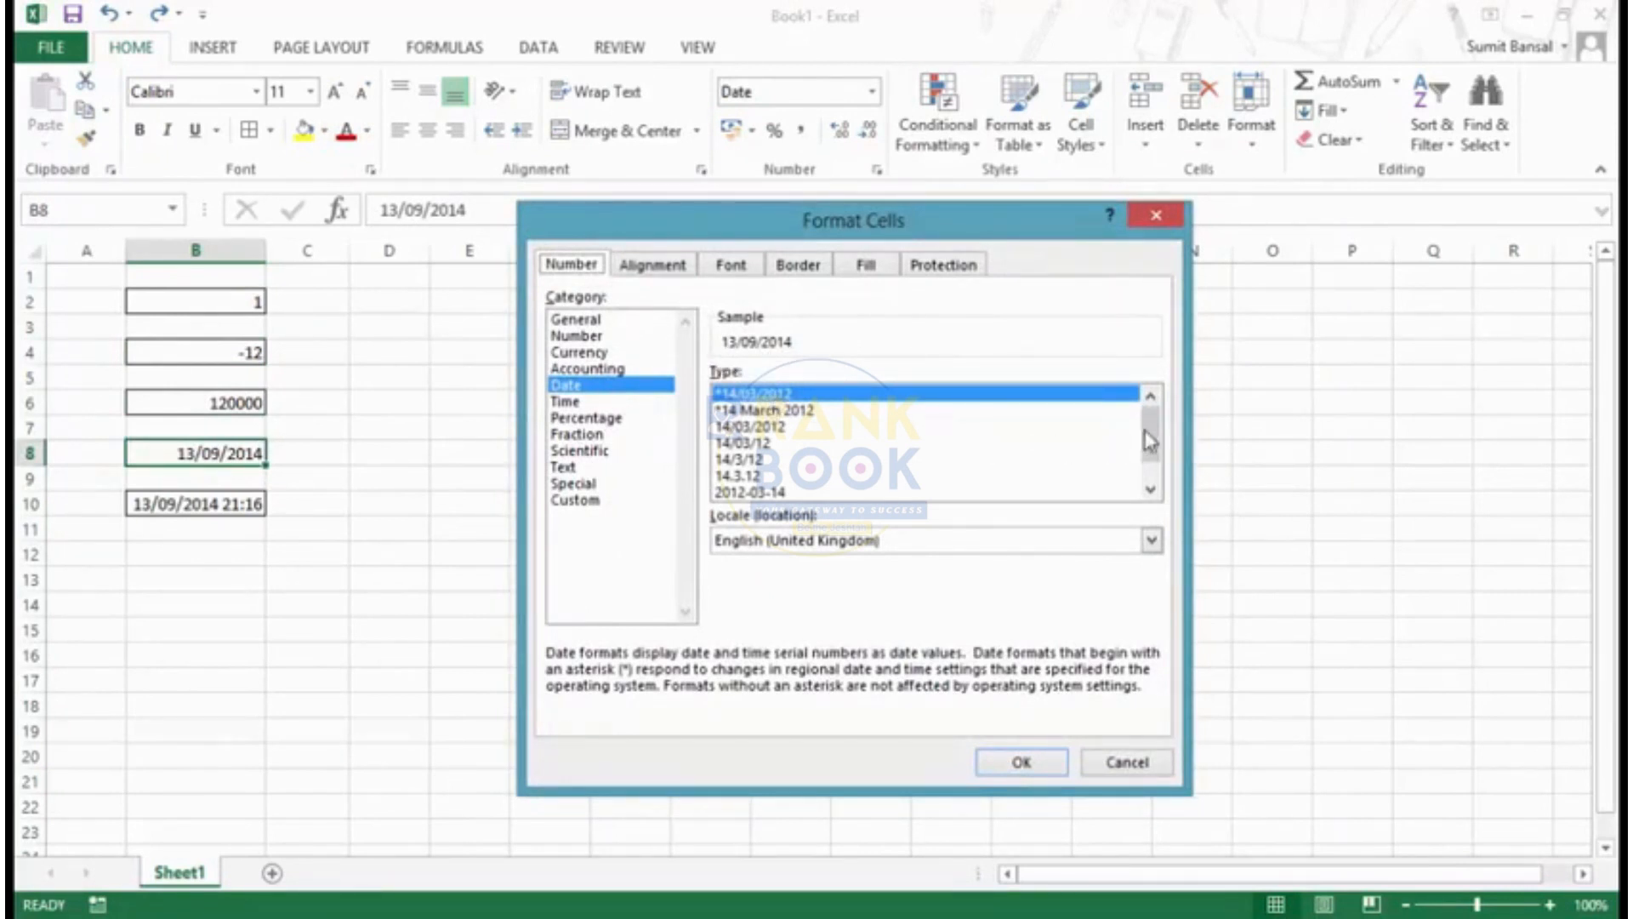
{"action": "mouse_move", "coordinate": [1148, 432]}
{"action": "left_mouse_down"}
{"action": "mouse_move", "coordinate": [1151, 478]}
{"action": "mouse_move", "coordinate": [1147, 417]}
{"action": "left_mouse_up"}
{"action": "left_click", "coordinate": [805, 413]}
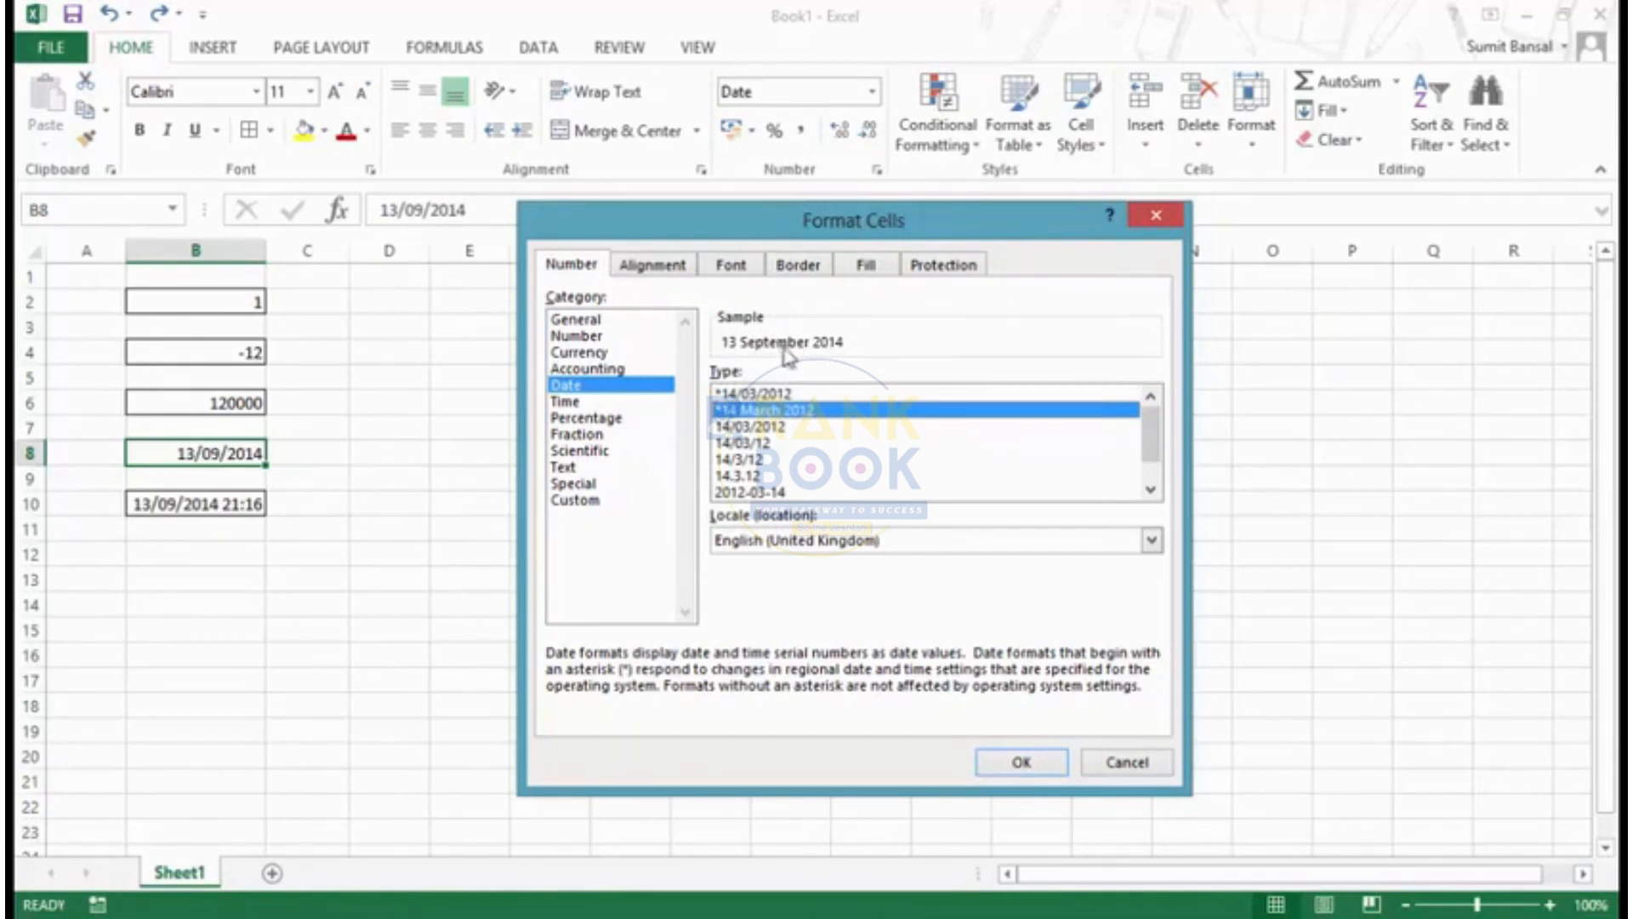
{"action": "left_click", "coordinate": [798, 427]}
{"action": "left_click", "coordinate": [786, 443]}
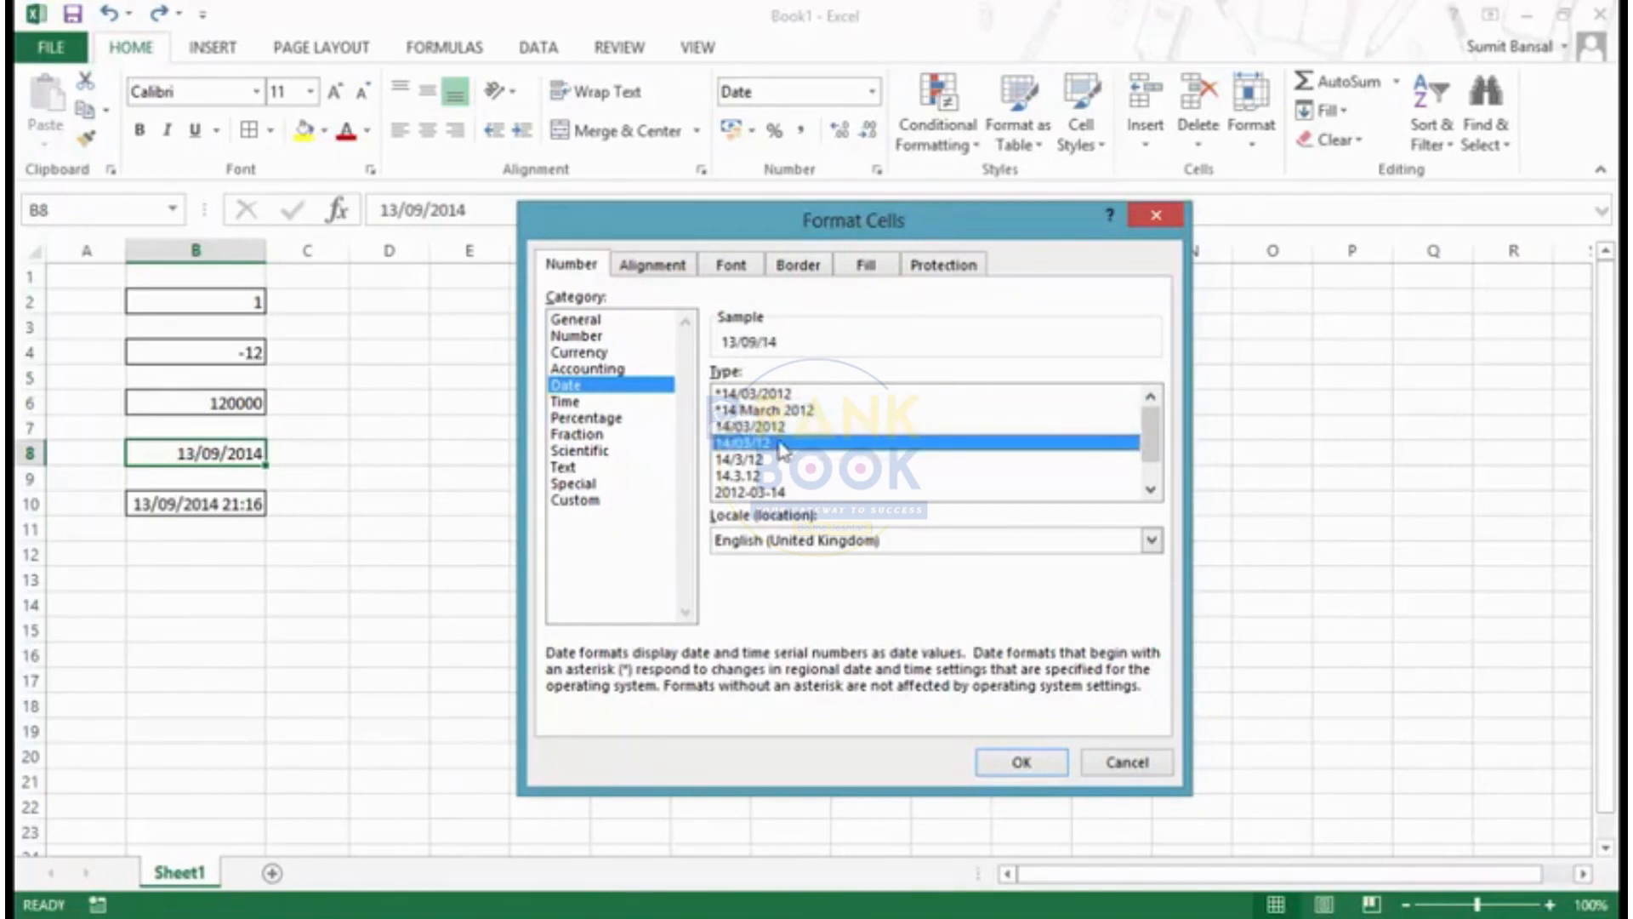
{"action": "left_click", "coordinate": [798, 427]}
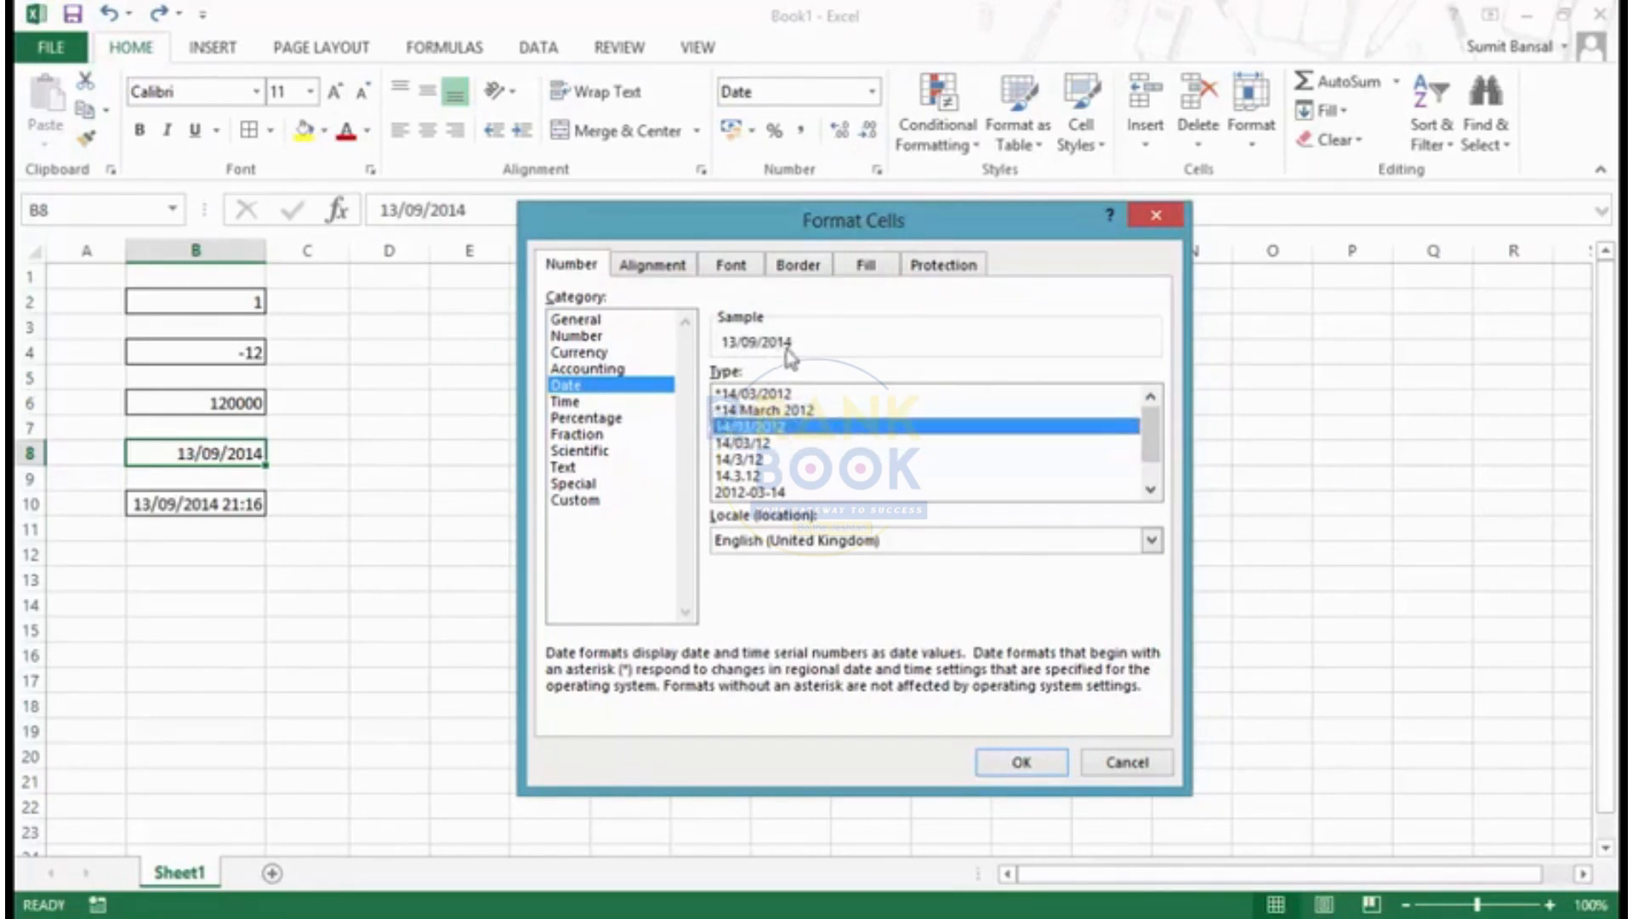
{"action": "left_click", "coordinate": [786, 442]}
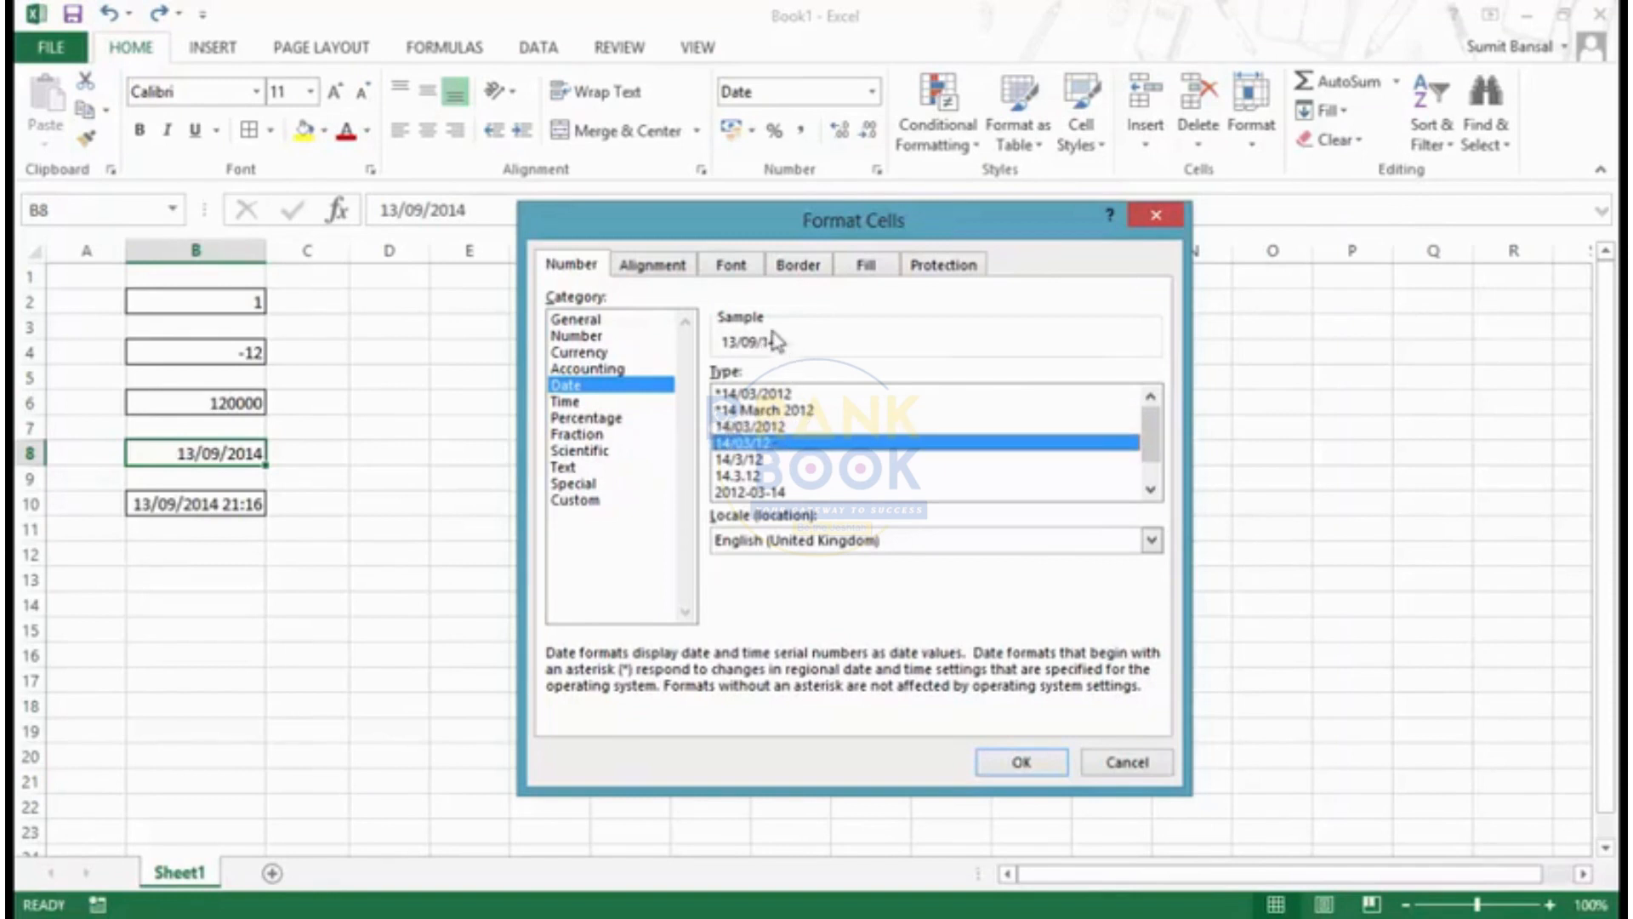
{"action": "left_click", "coordinate": [1151, 490]}
{"action": "left_click", "coordinate": [1151, 490]}
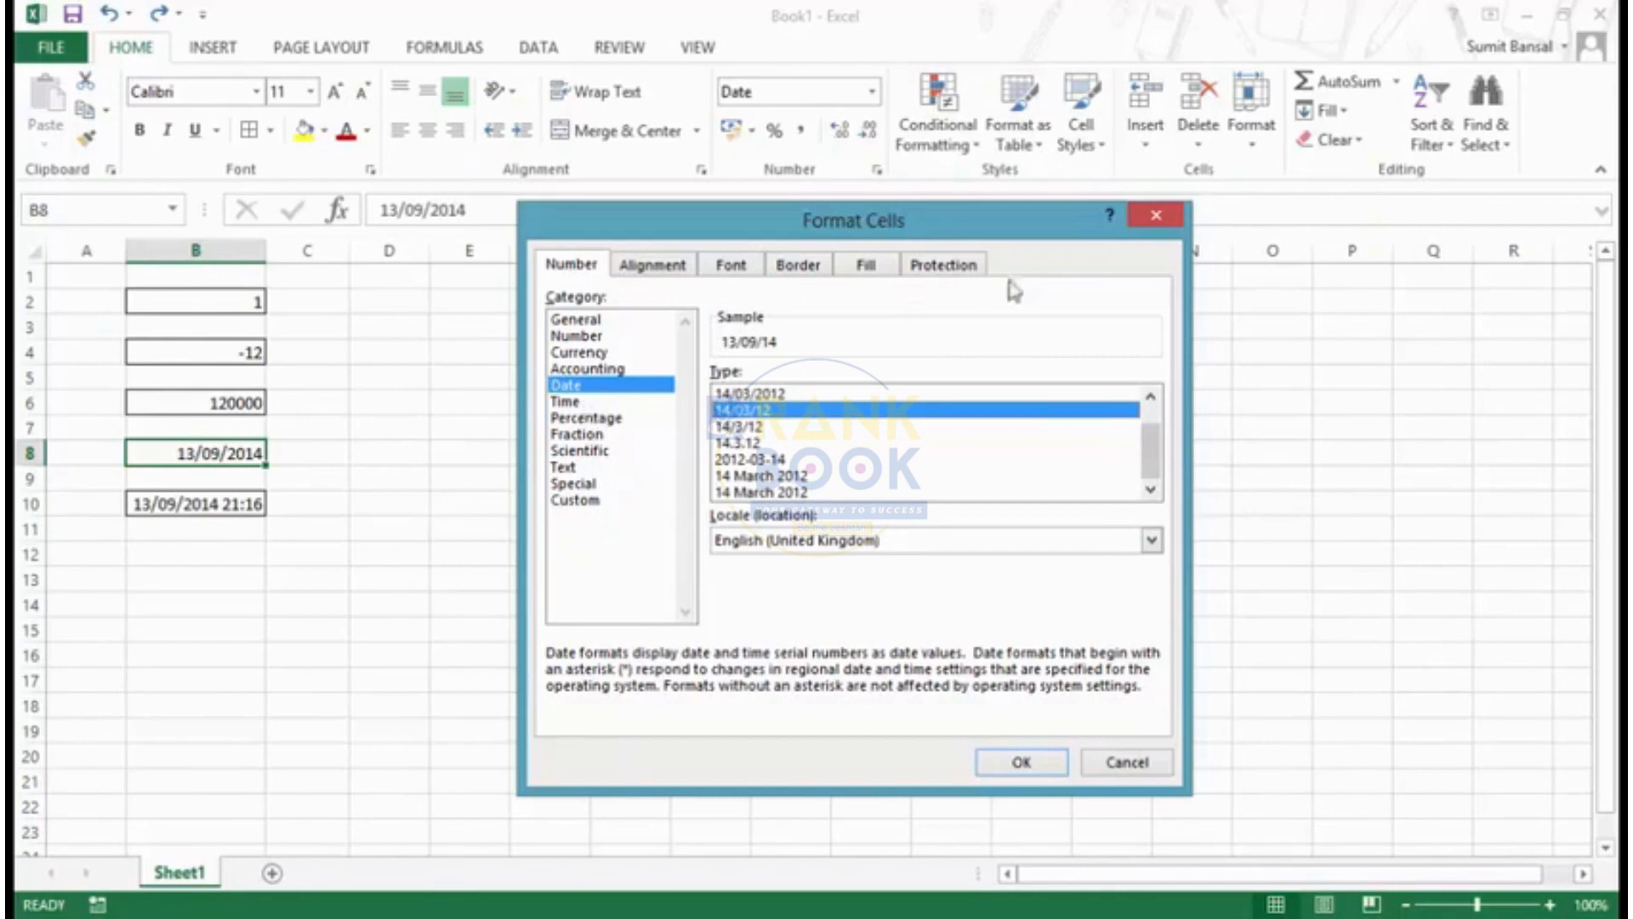
{"action": "left_click", "coordinate": [1154, 214]}
- Apply the Time format with the *13:30:55 type to cell B10
{"action": "left_click", "coordinate": [232, 502]}
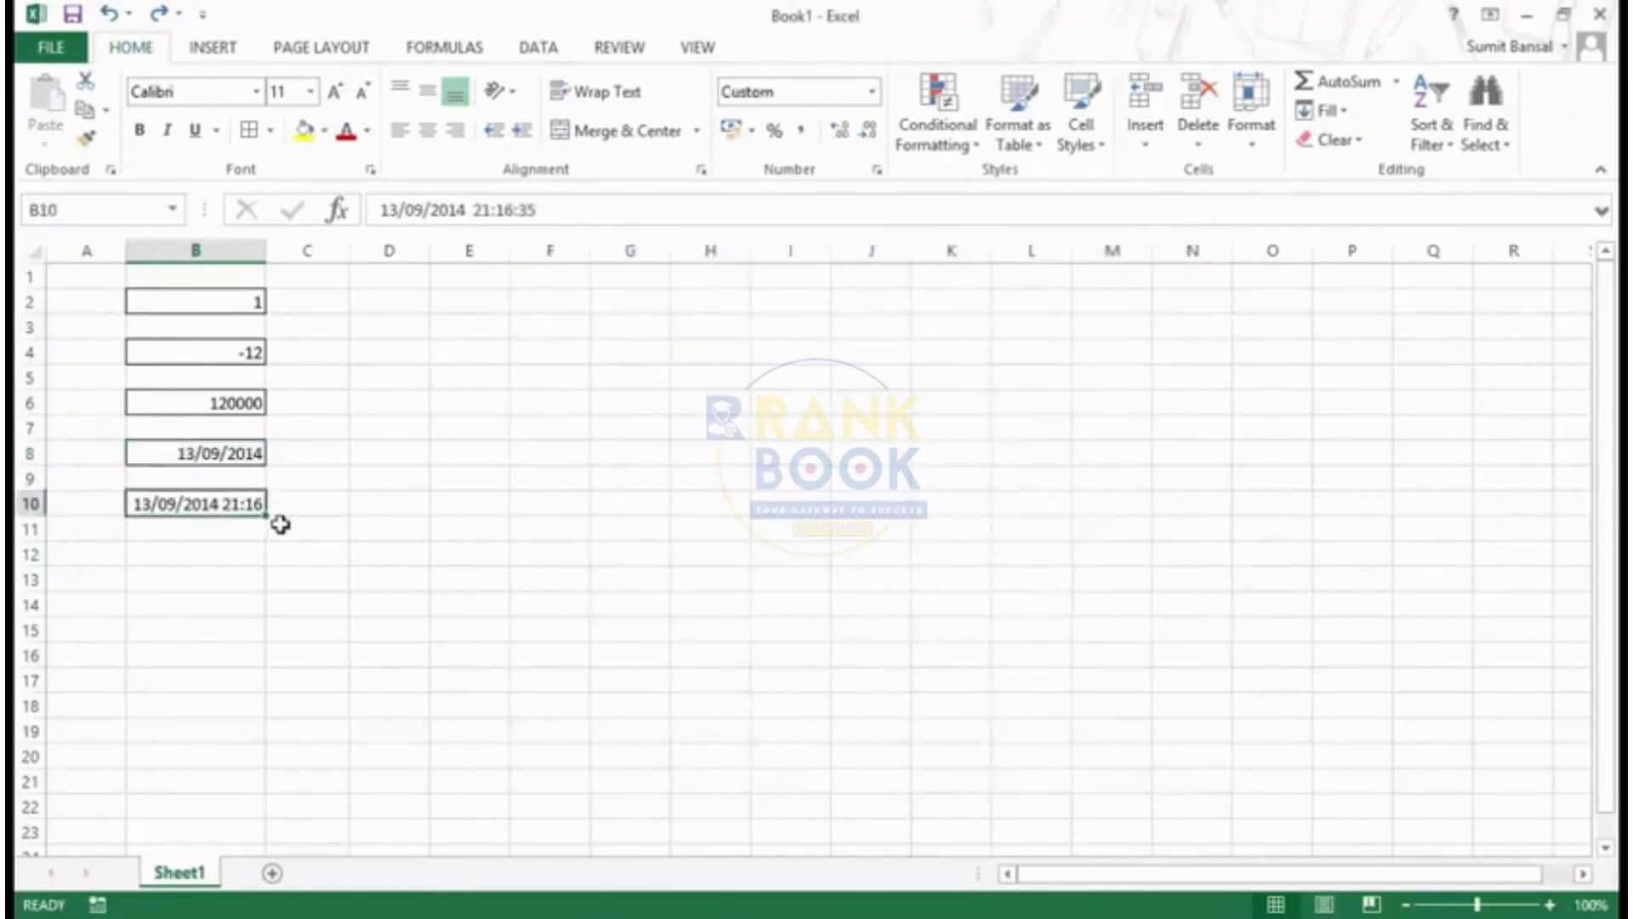
{"action": "key", "text": "ctrl+1"}
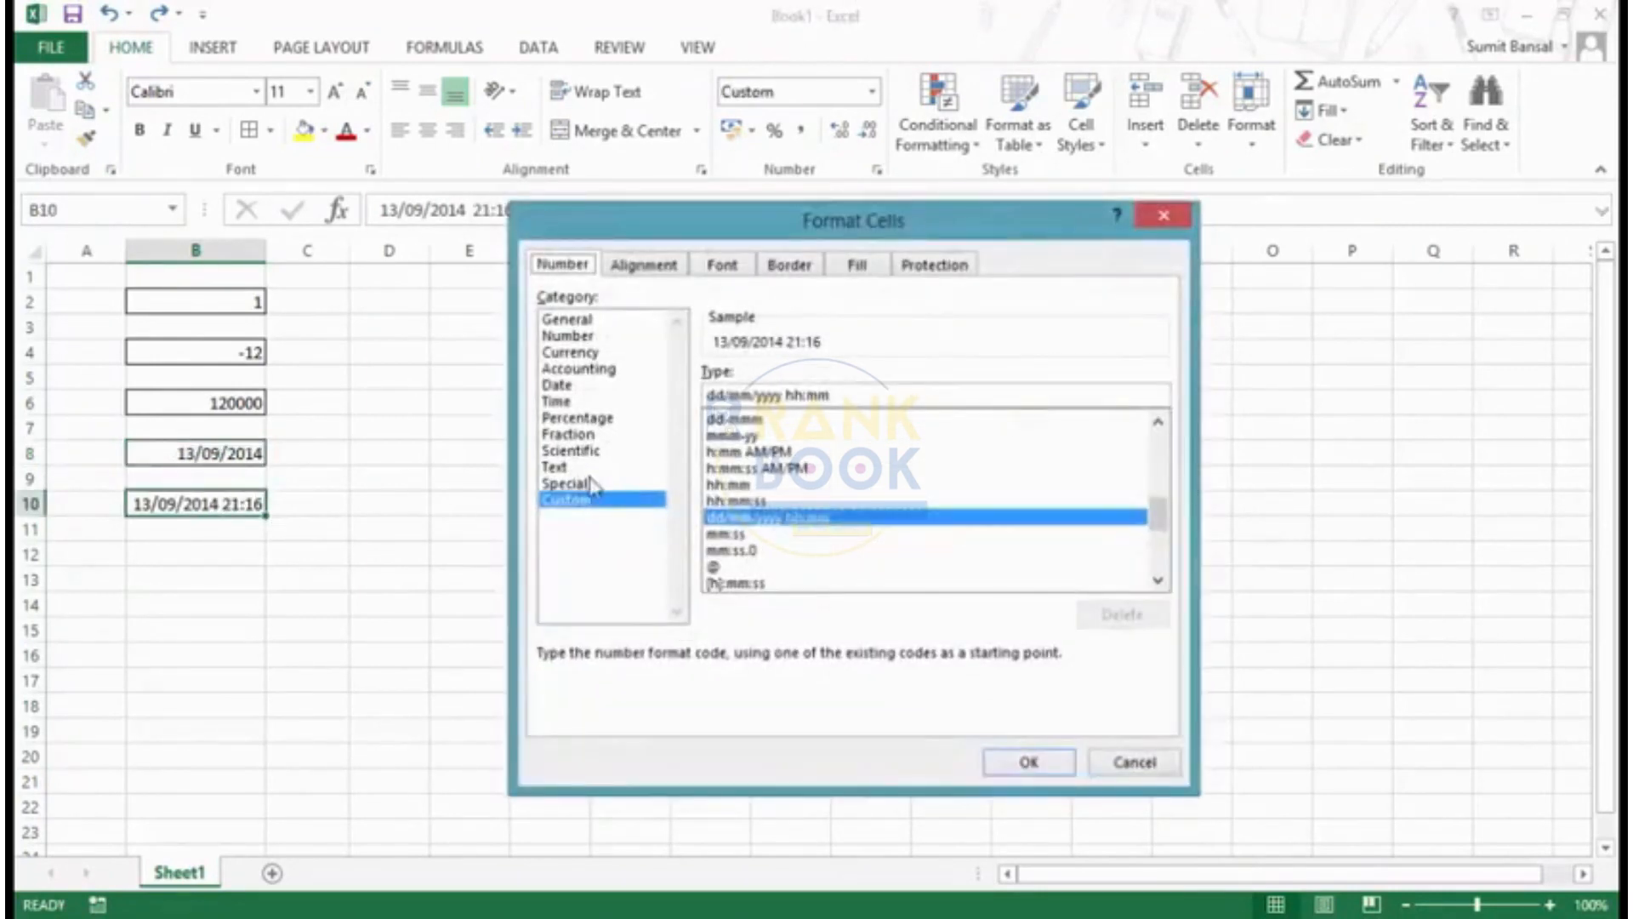
{"action": "left_click", "coordinate": [570, 404]}
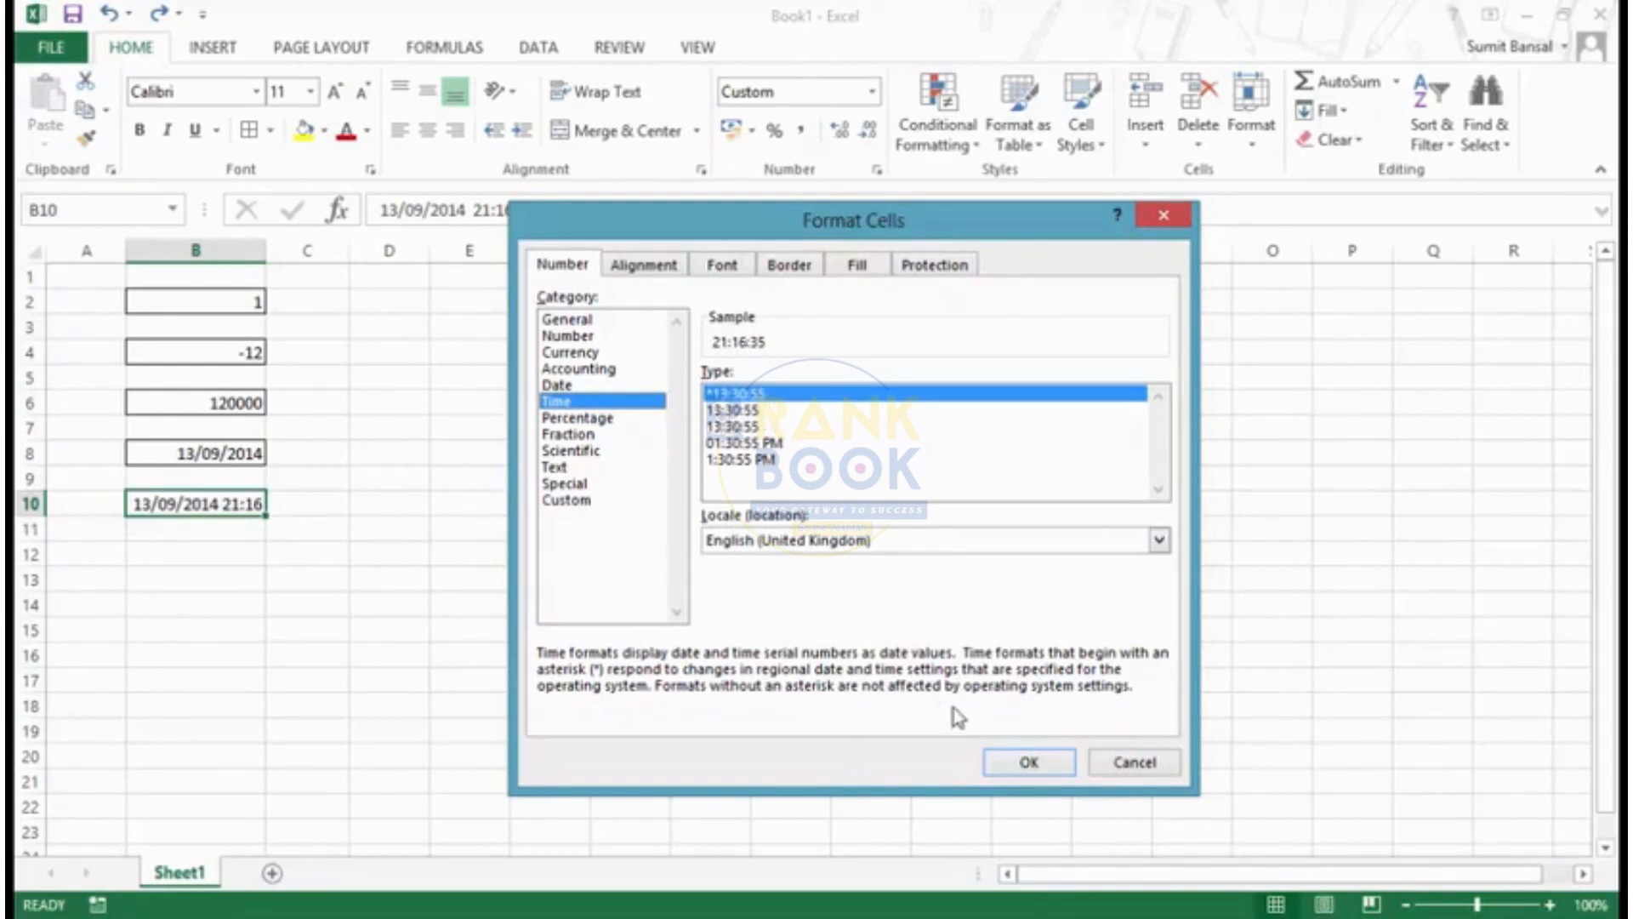
{"action": "left_click", "coordinate": [1029, 763]}
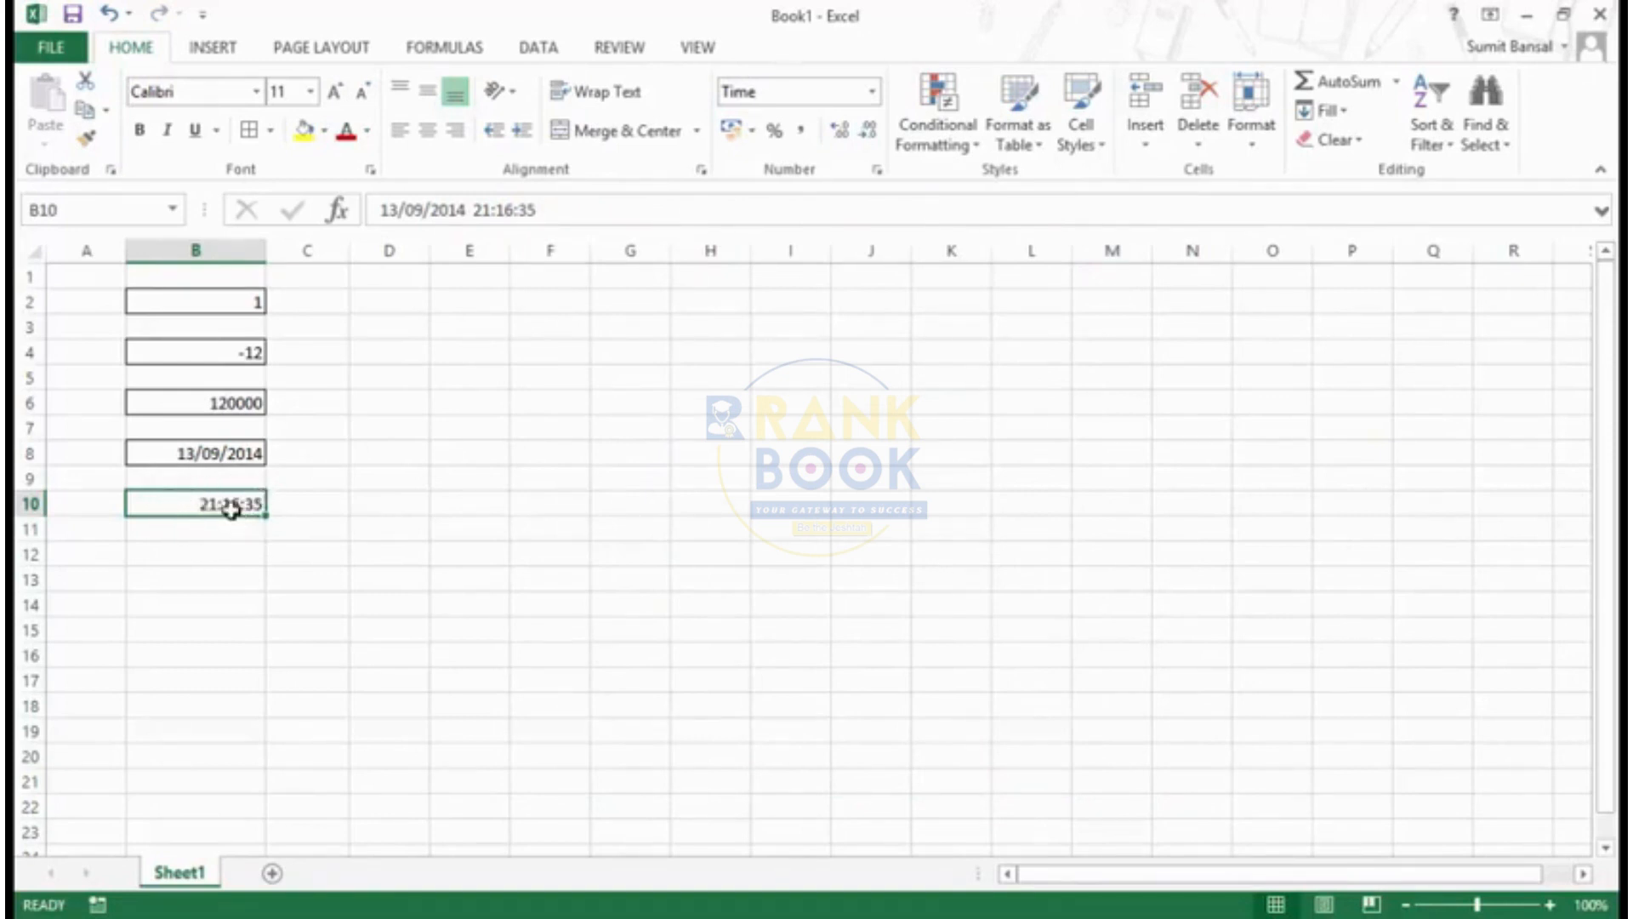
- Change cell B10's time display to the 1:30:55 PM type
{"action": "key", "text": "ctrl+1"}
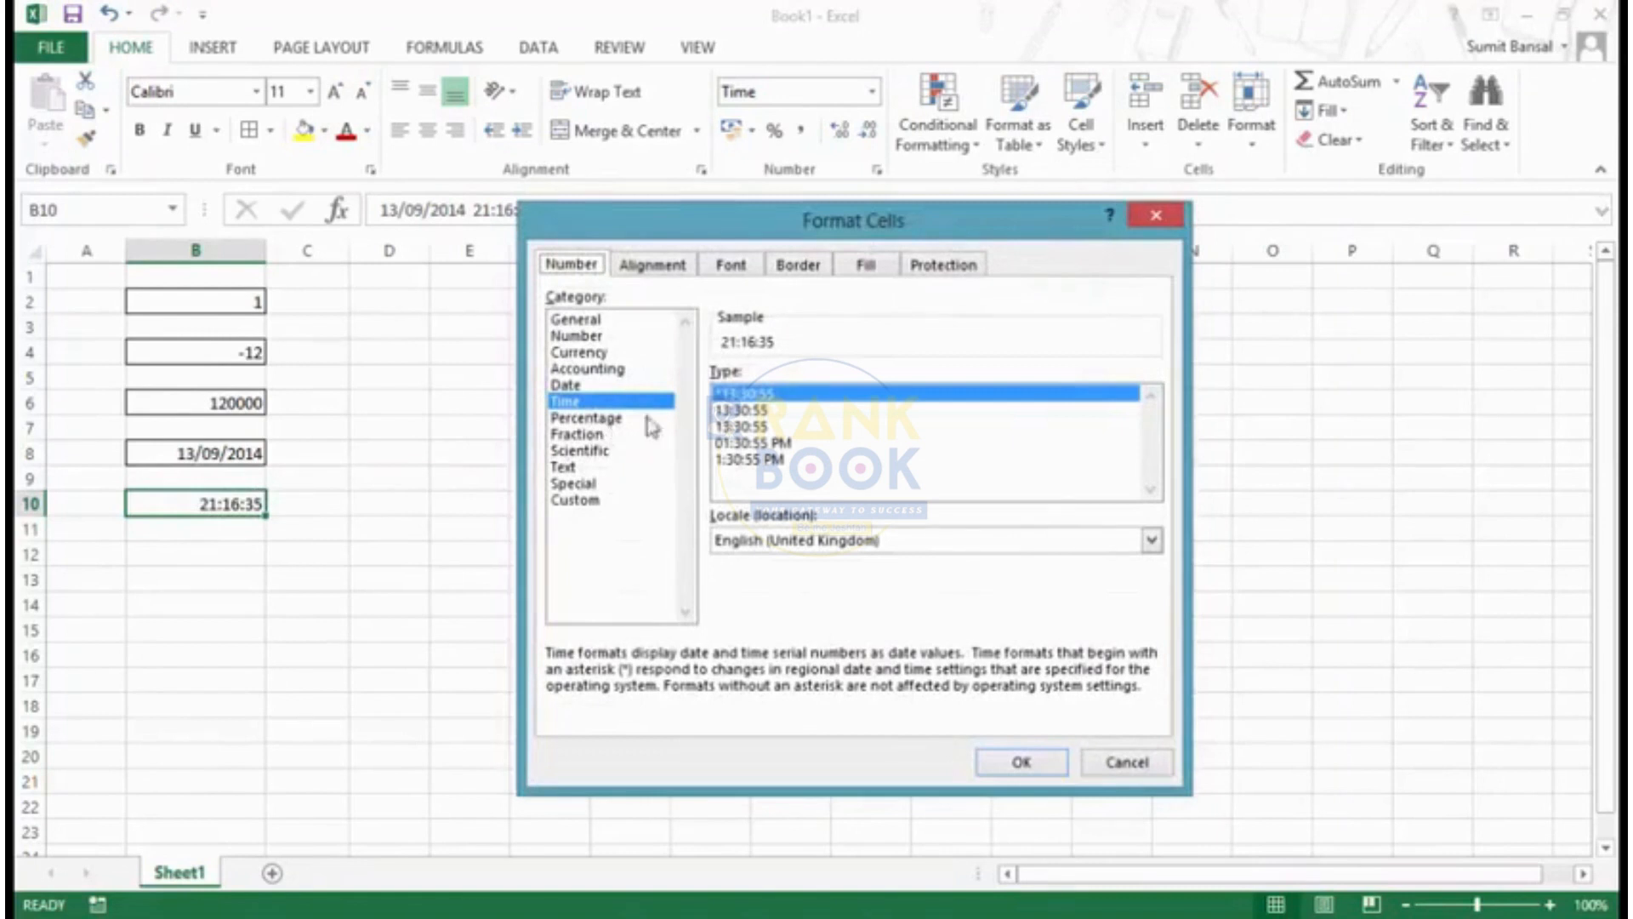
{"action": "left_click", "coordinate": [787, 444]}
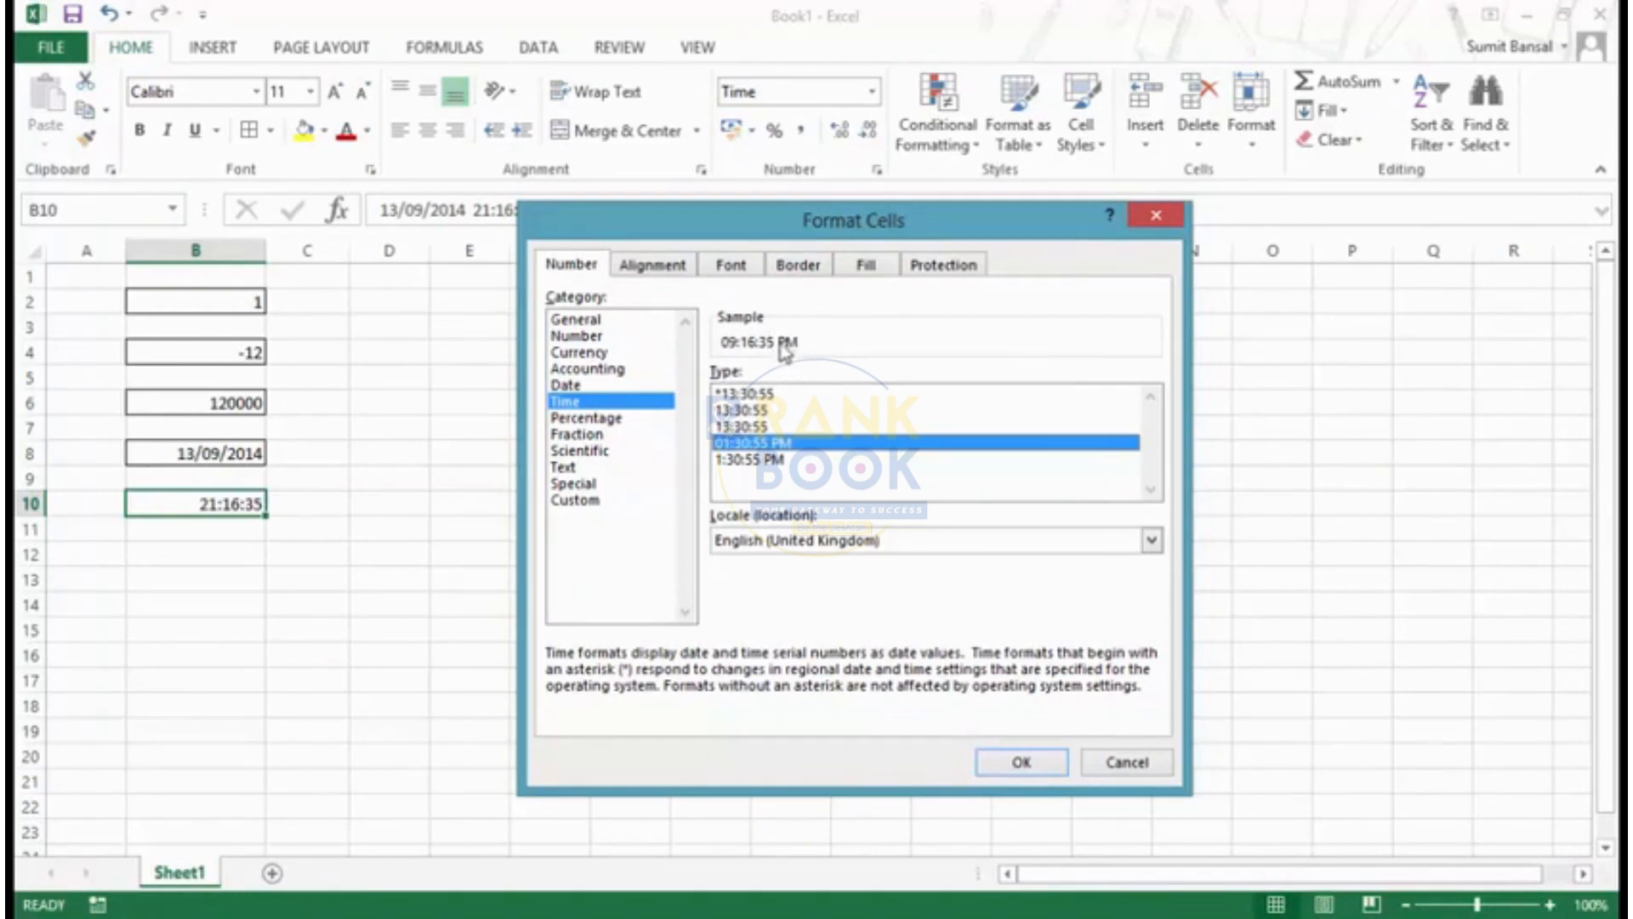
{"action": "left_click", "coordinate": [756, 464]}
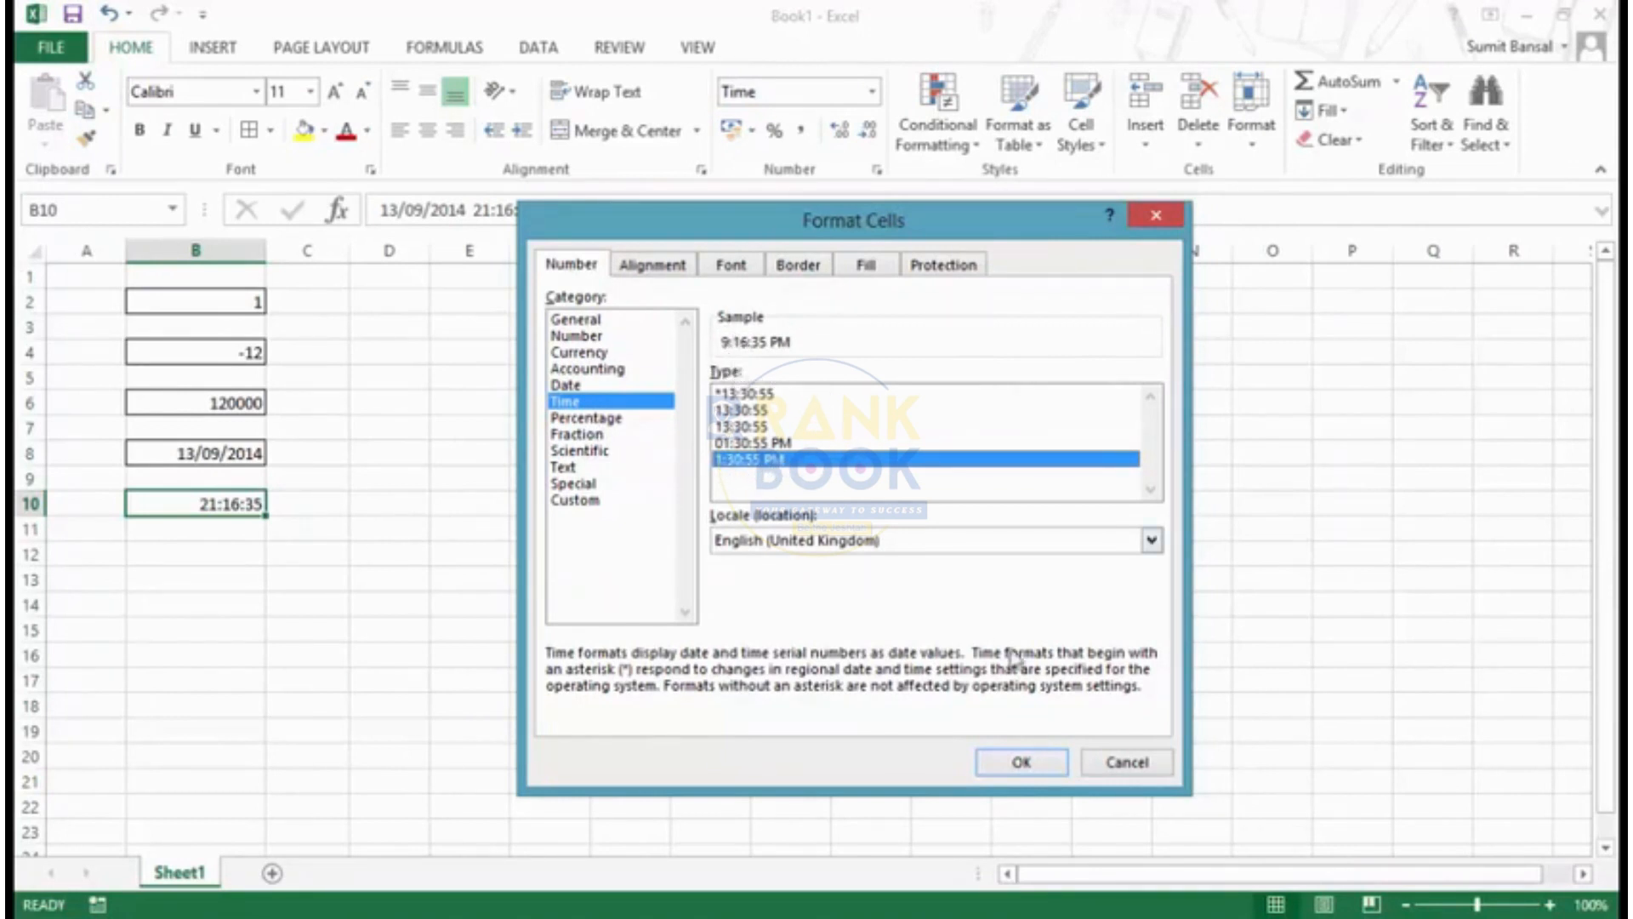
{"action": "left_click", "coordinate": [1031, 765]}
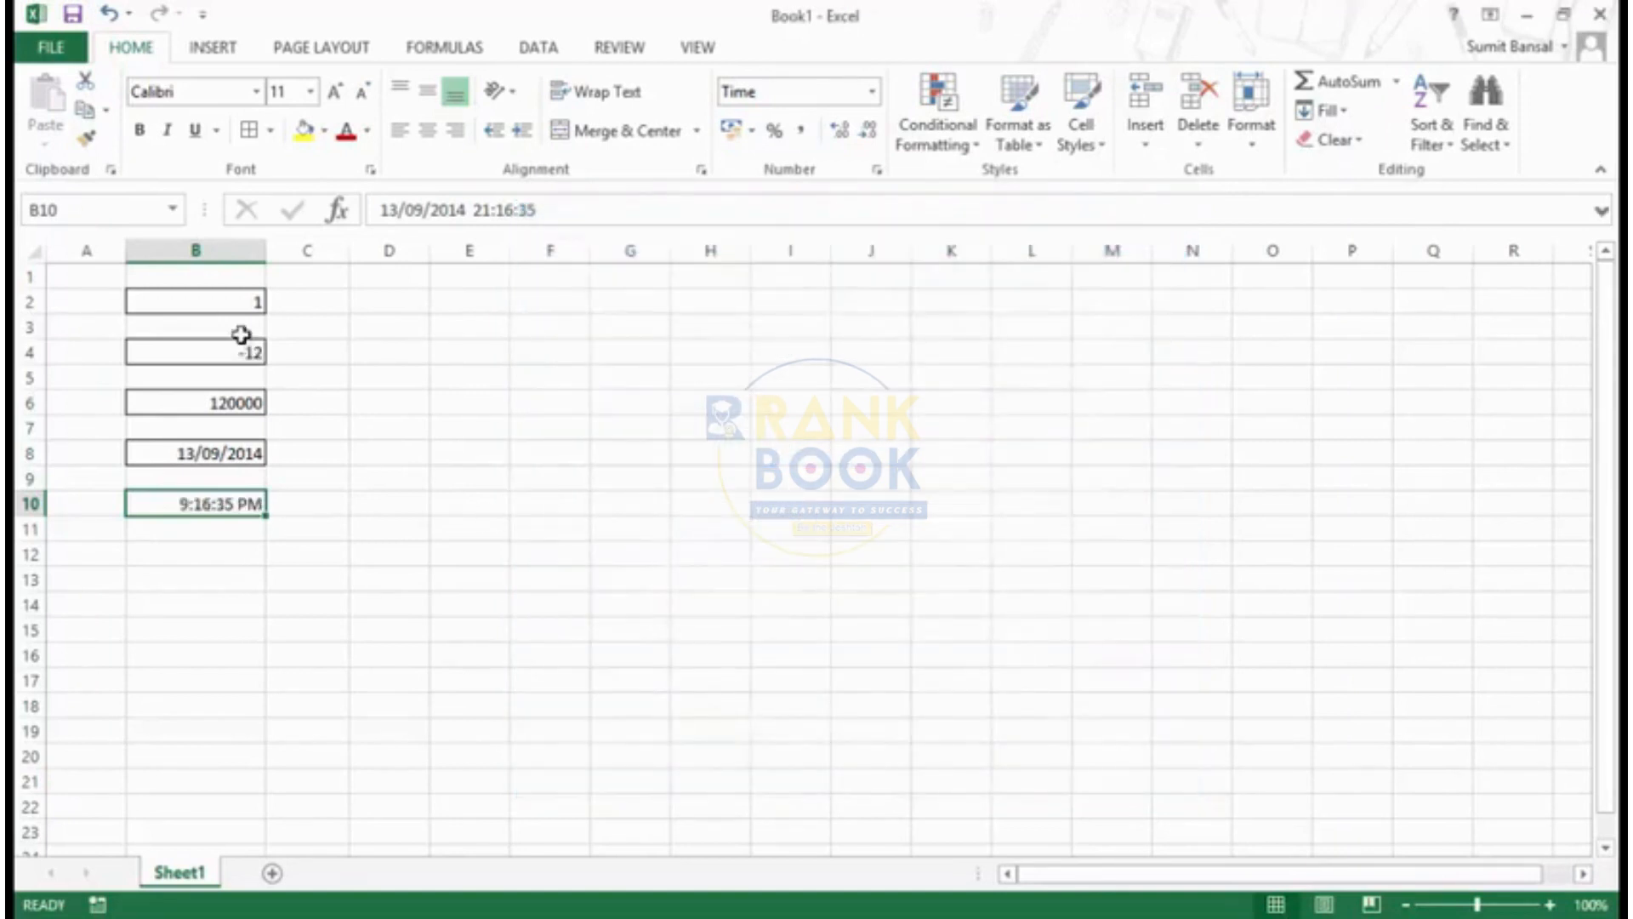
- Apply the Fraction format with up to one digit to cell B2 and replace its value with 0.25
{"action": "left_click", "coordinate": [238, 304]}
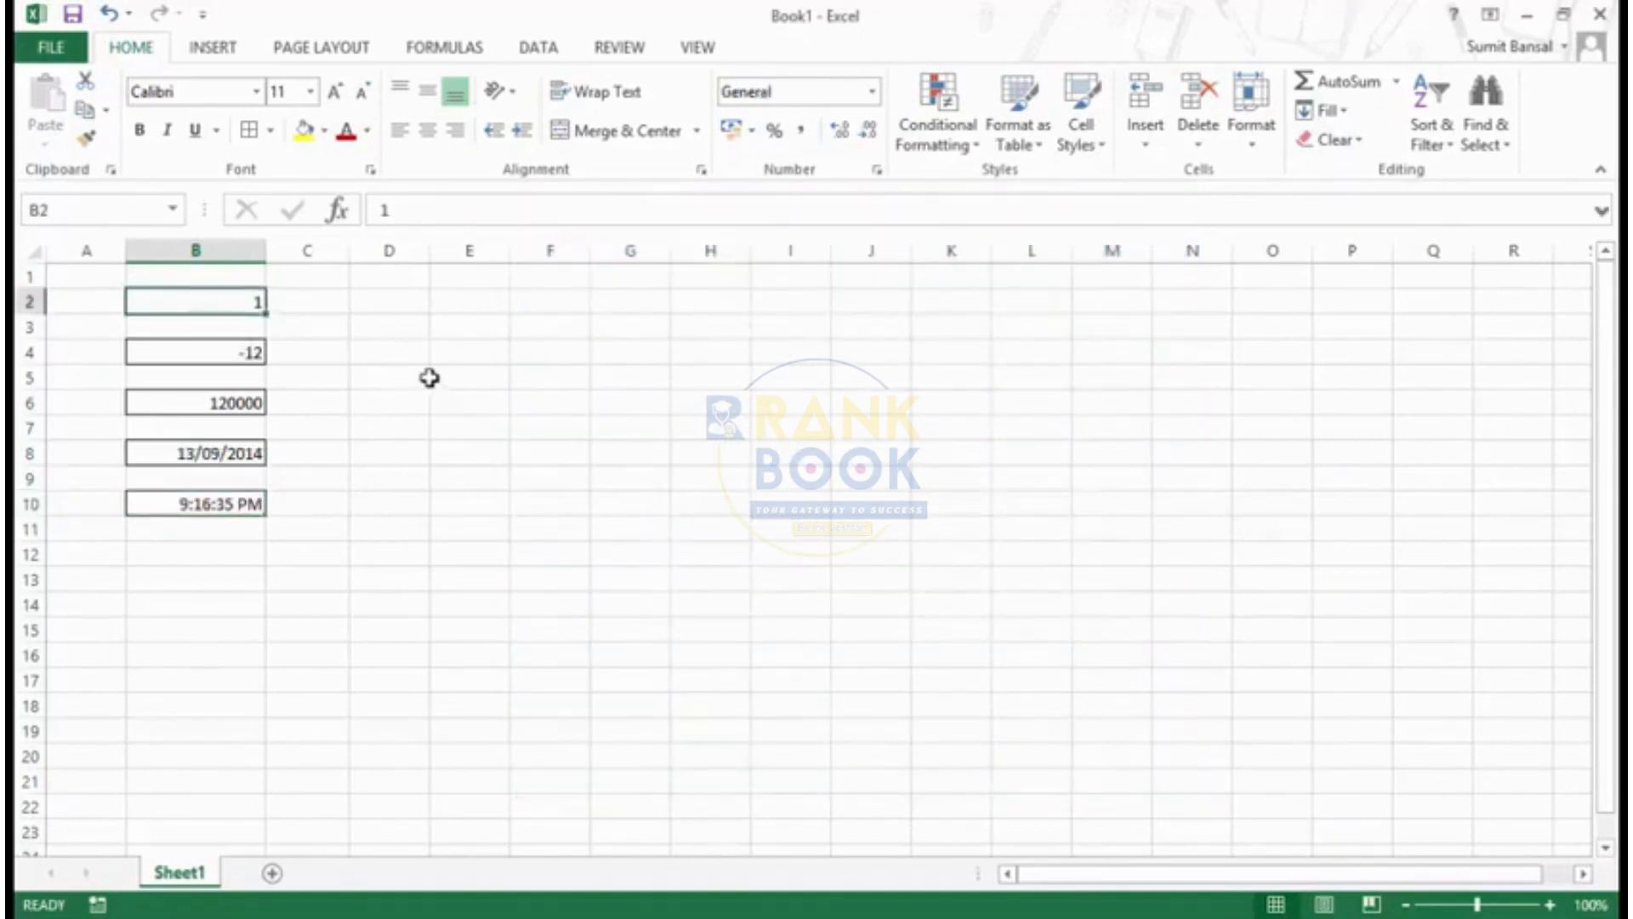
{"action": "key", "text": "ctrl+1"}
{"action": "left_click", "coordinate": [596, 417]}
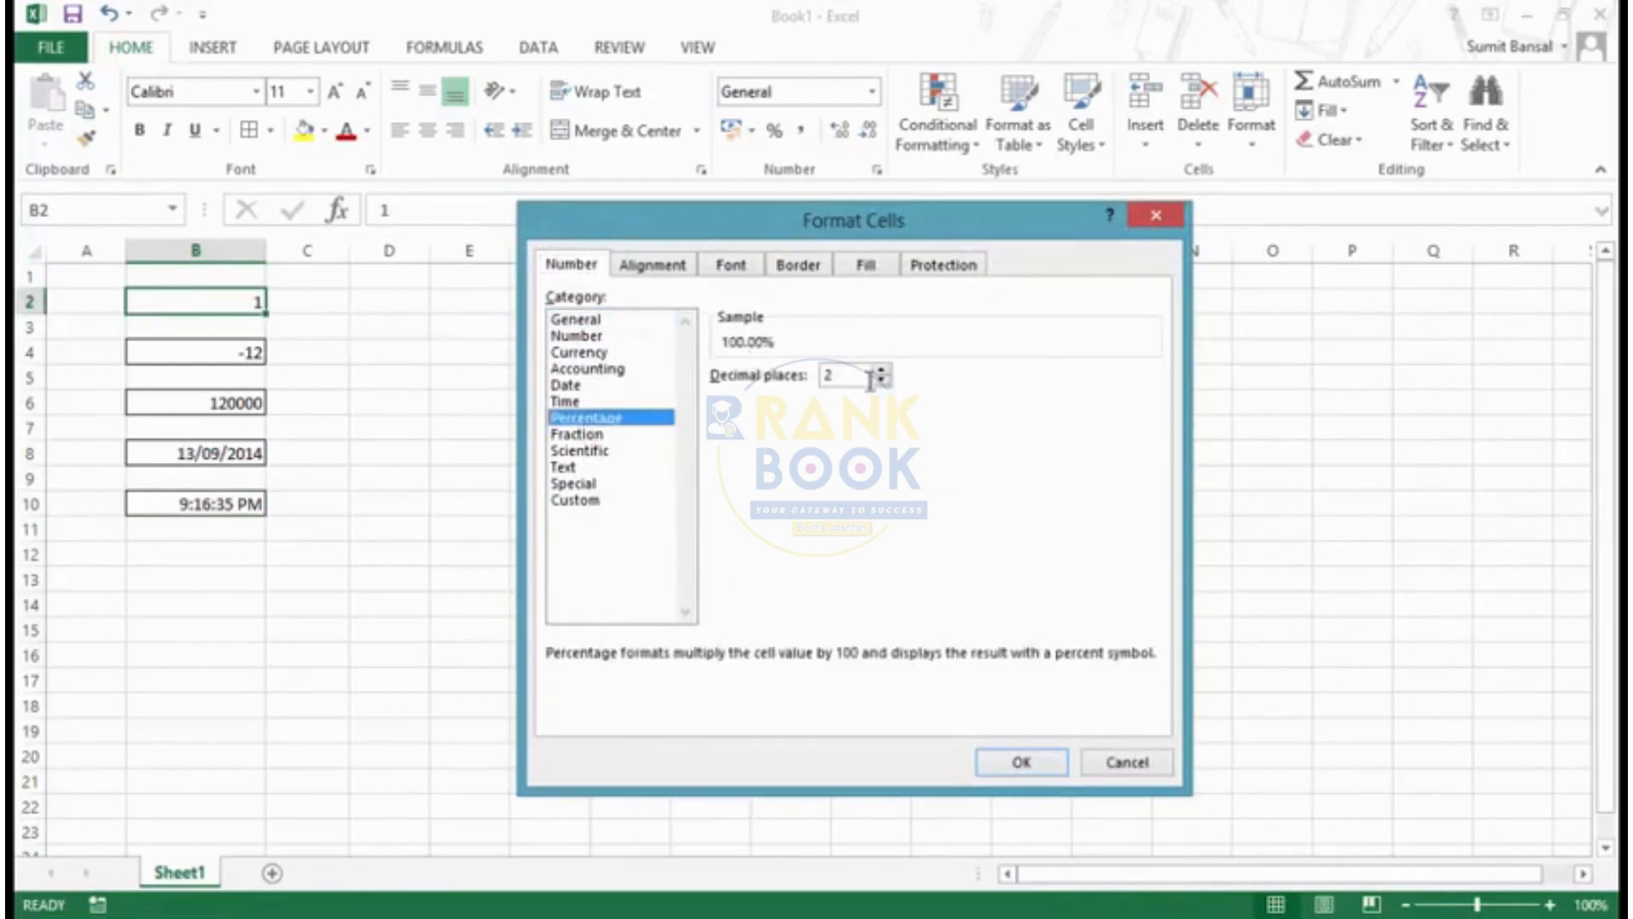
{"action": "left_click", "coordinate": [607, 435]}
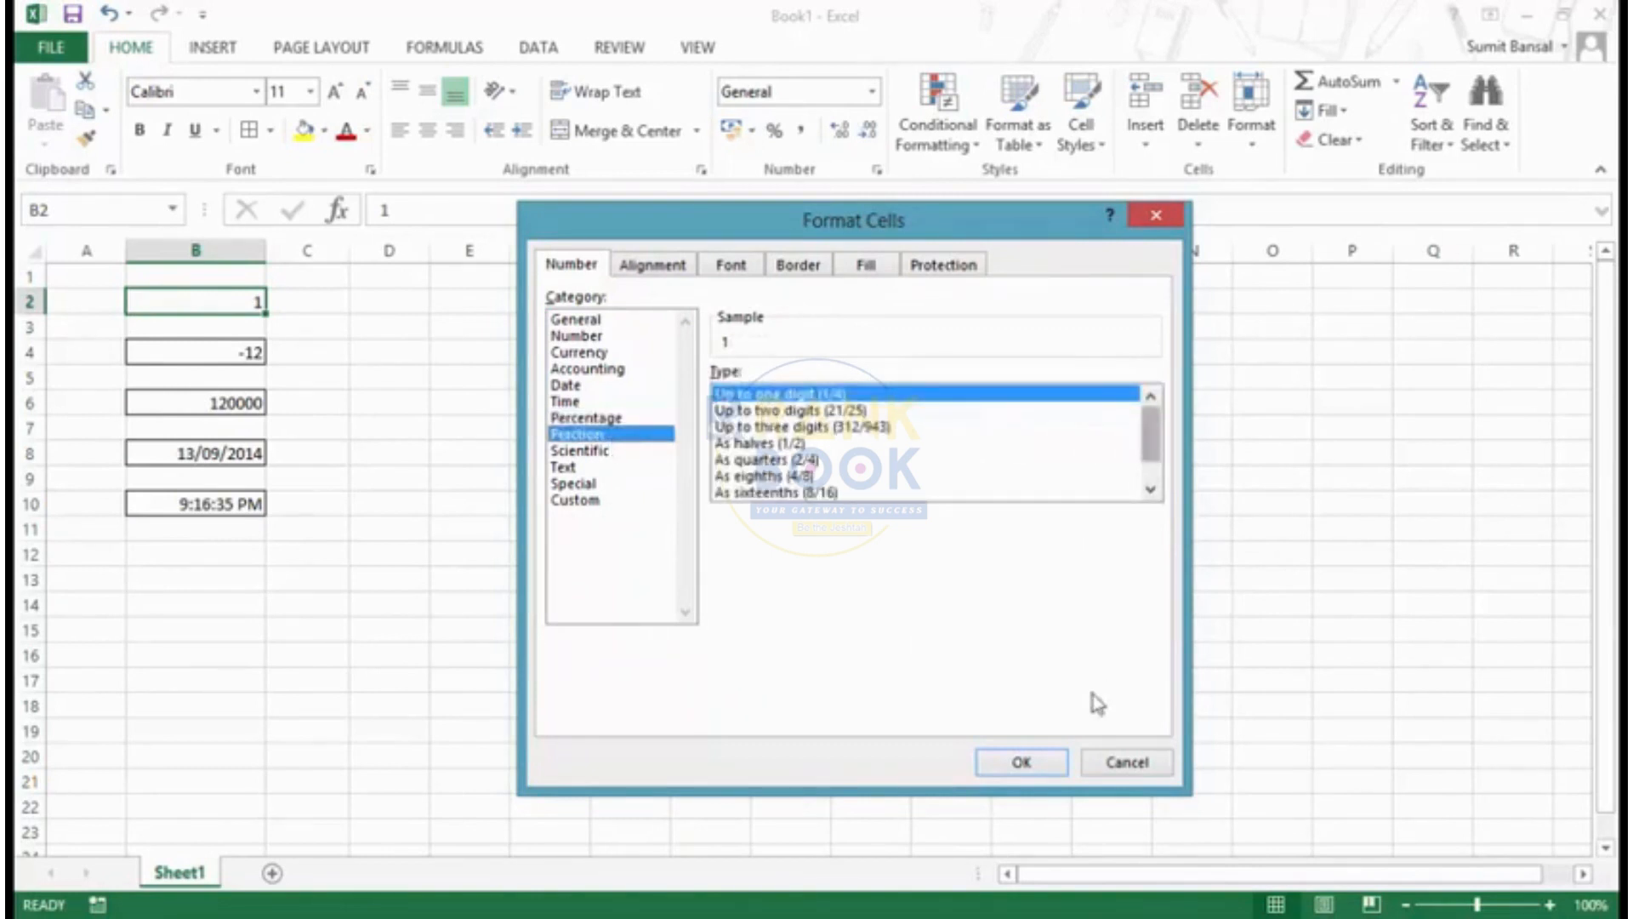
{"action": "left_click", "coordinate": [1023, 766]}
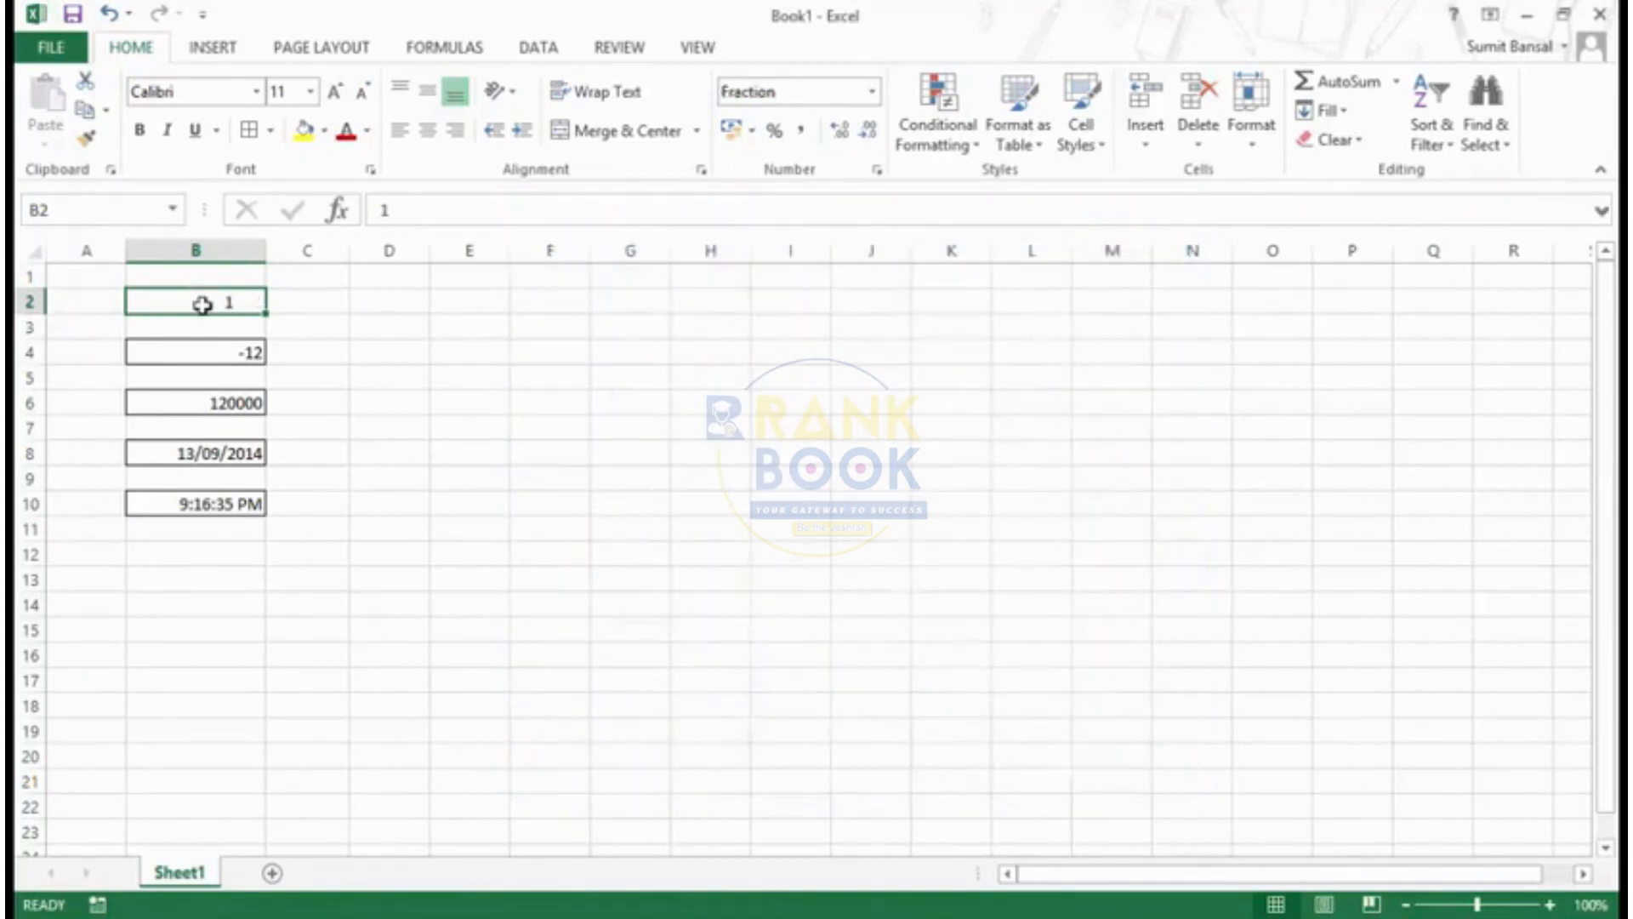
{"action": "type", "text": ".25"}
{"action": "key", "text": "Return"}
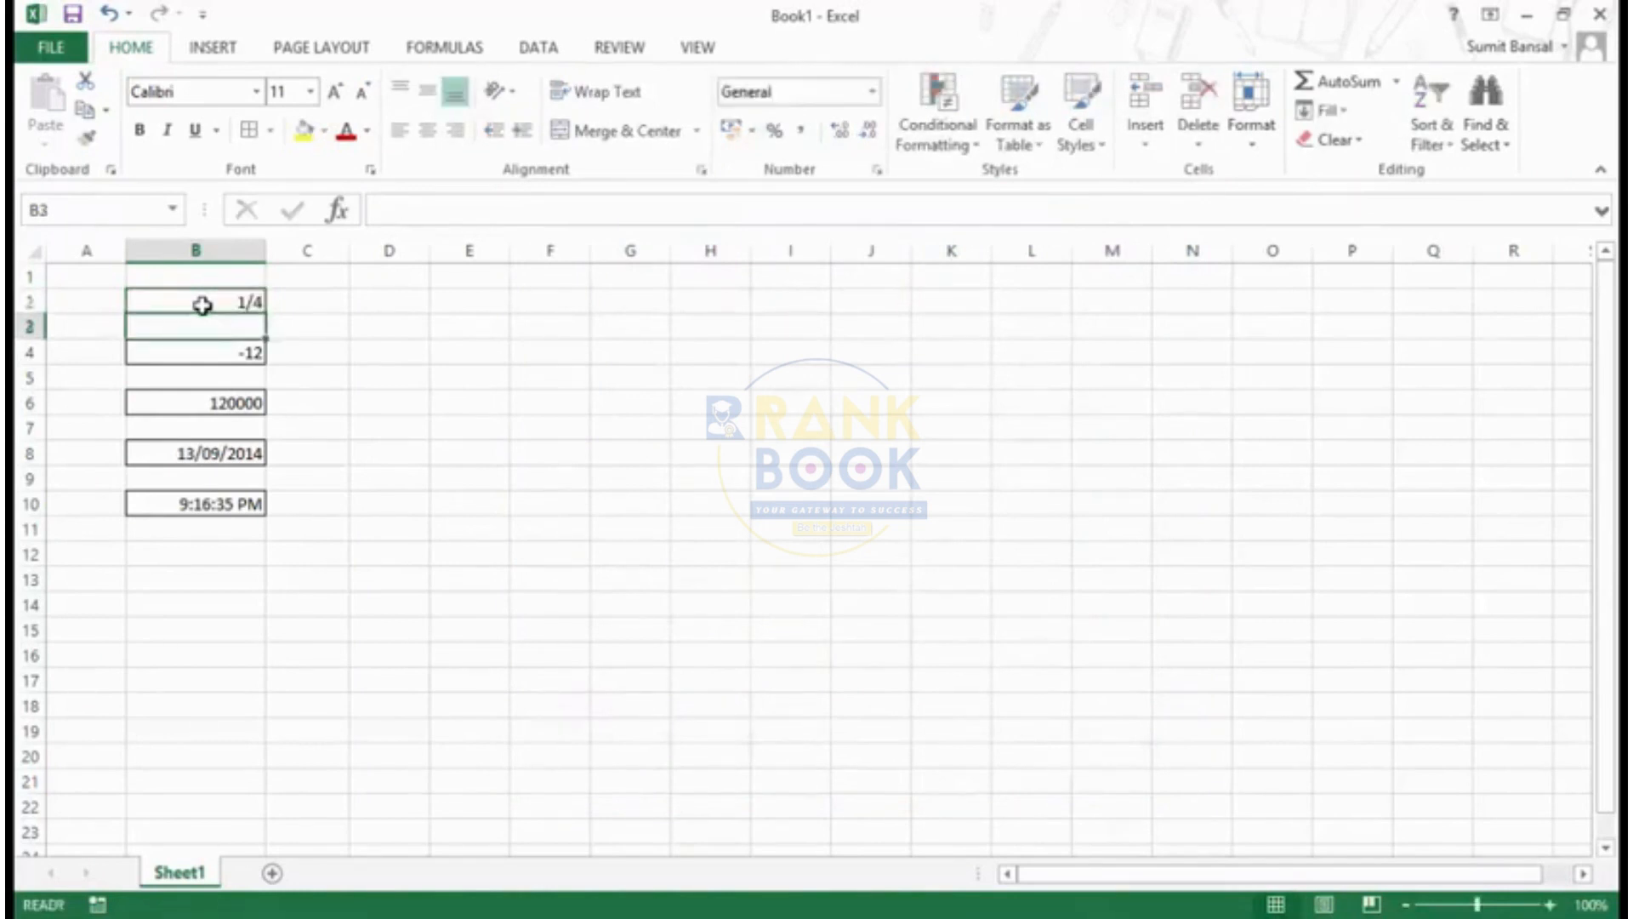
- Preview the Scientific format for cell B2 and apply the Text format to the cell instead
{"action": "left_click", "coordinate": [199, 302]}
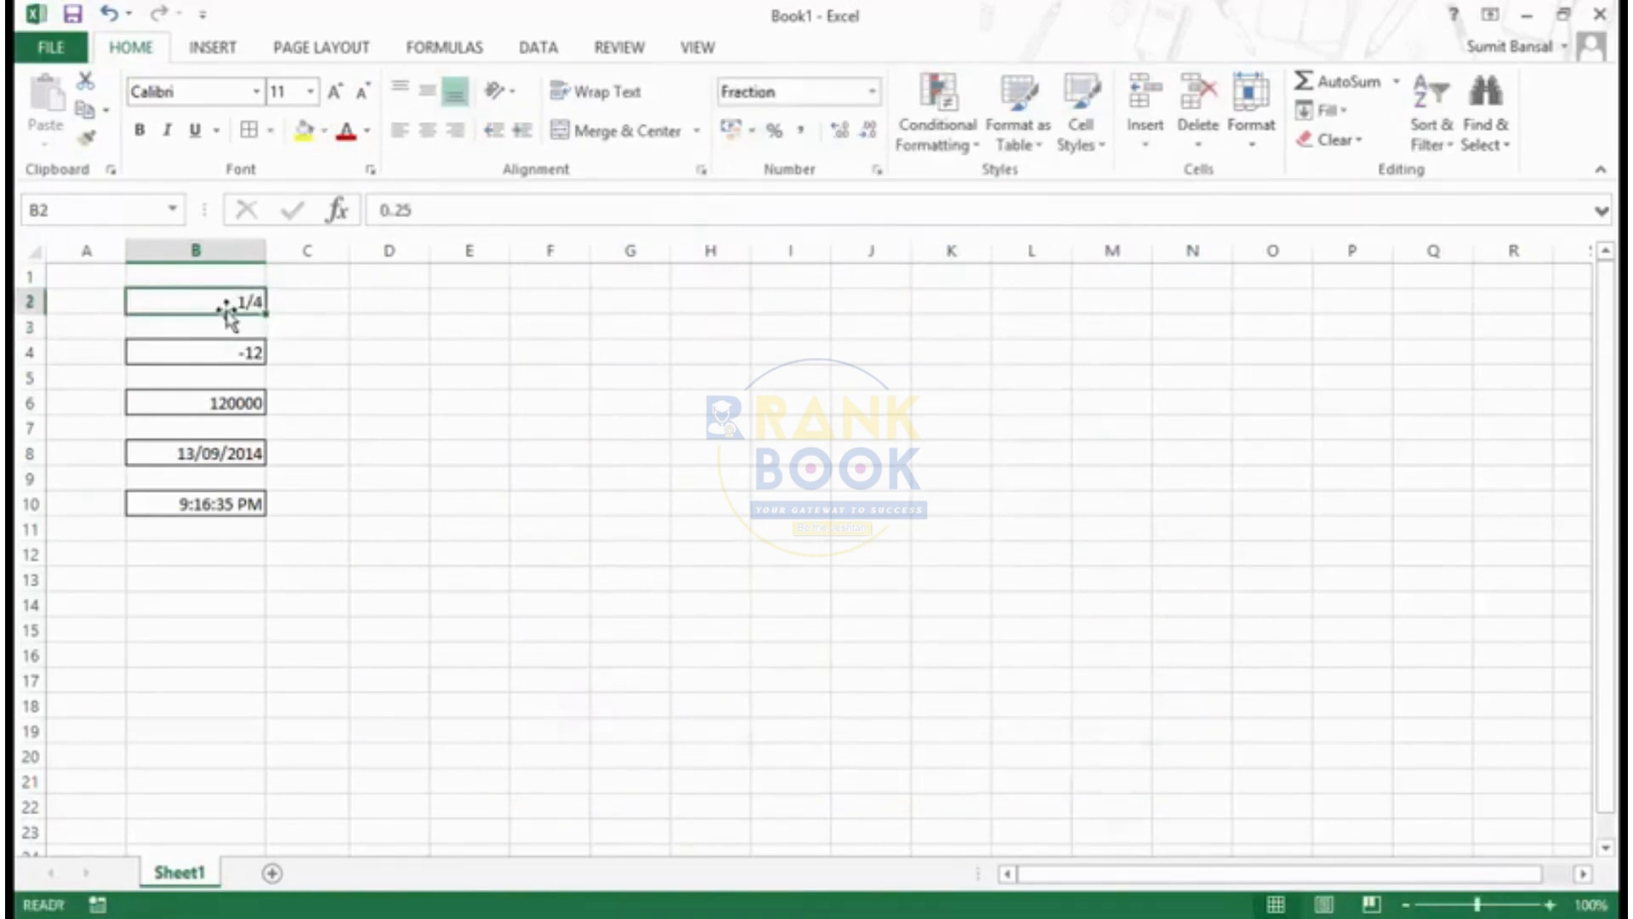
{"action": "key", "text": "ctrl+1"}
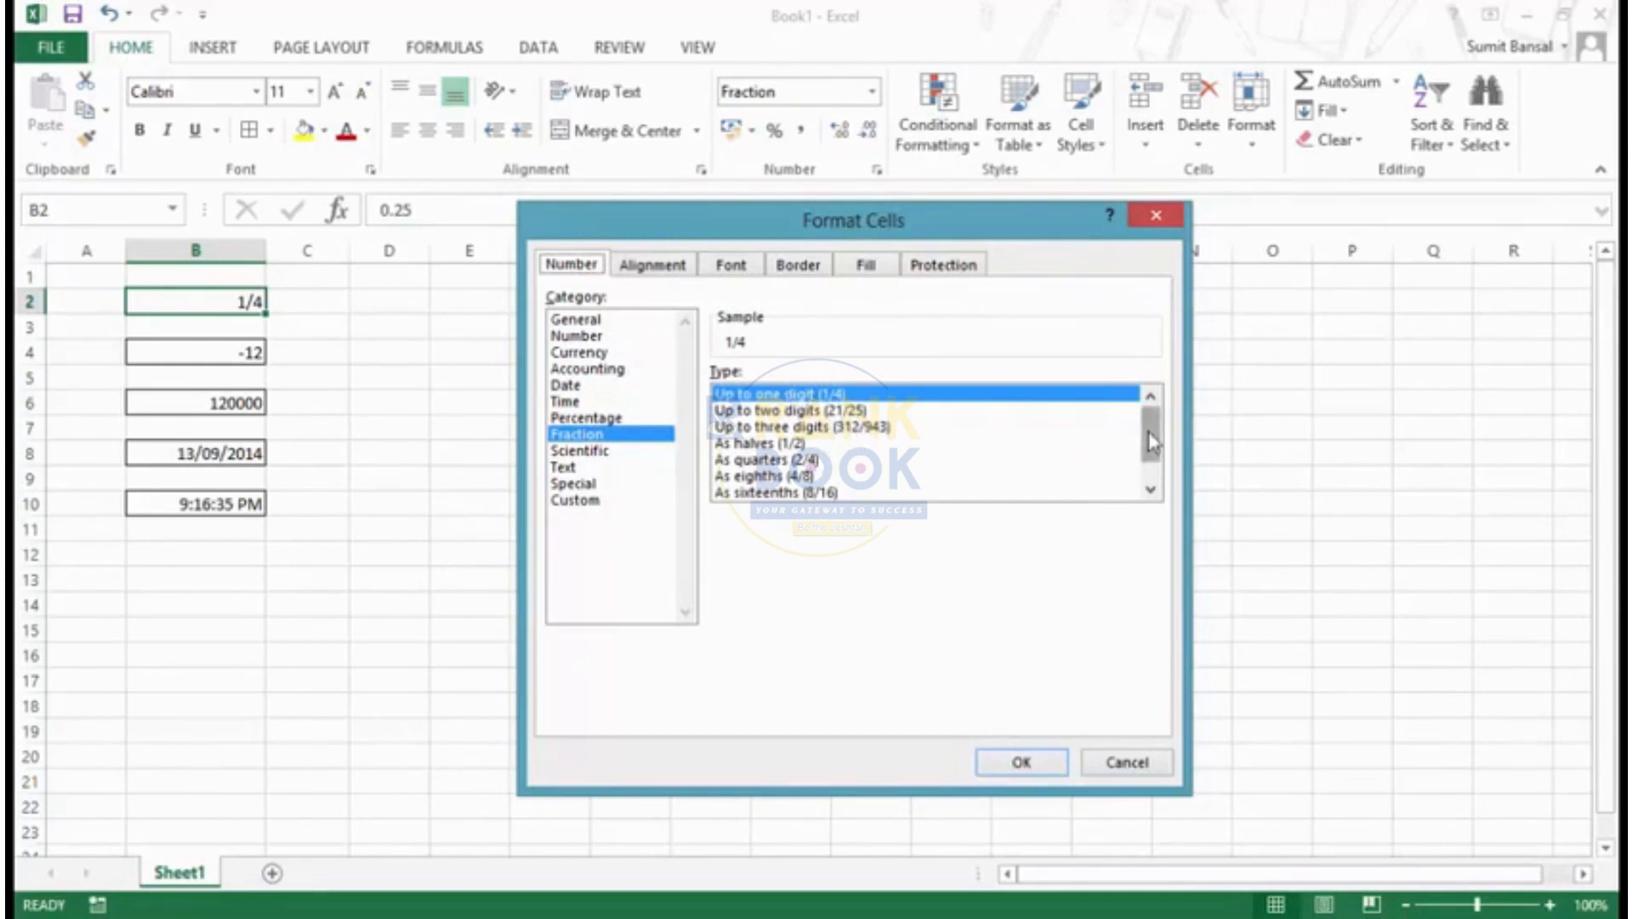
{"action": "left_click_drag", "start_coordinate": [1150, 441], "coordinate": [1149, 432]}
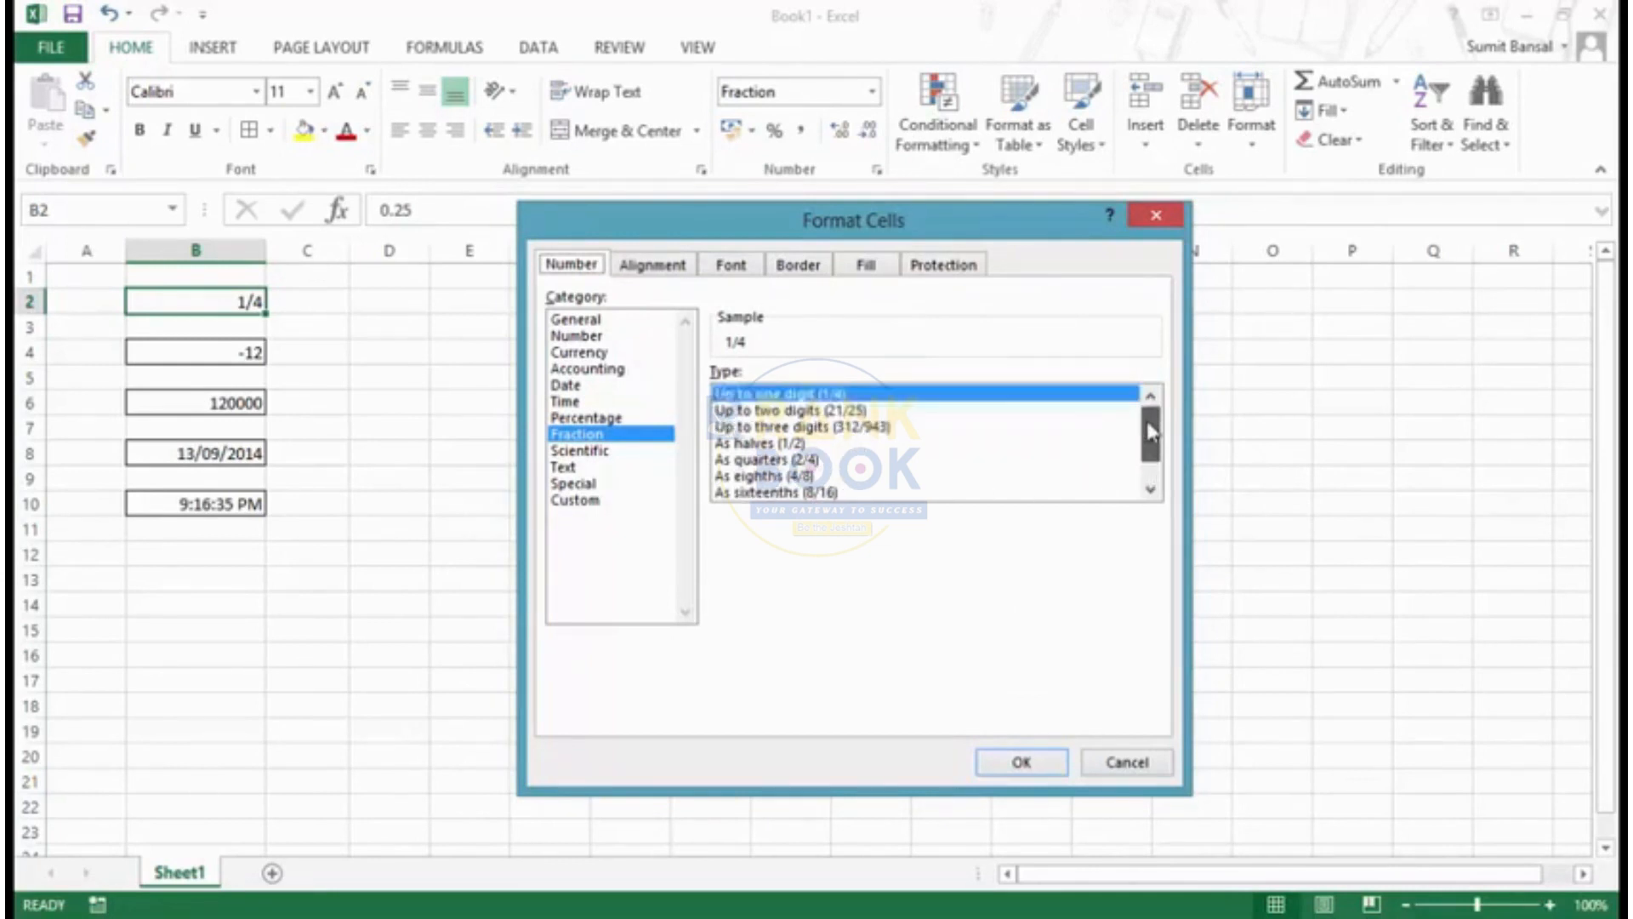
{"action": "left_click", "coordinate": [578, 452]}
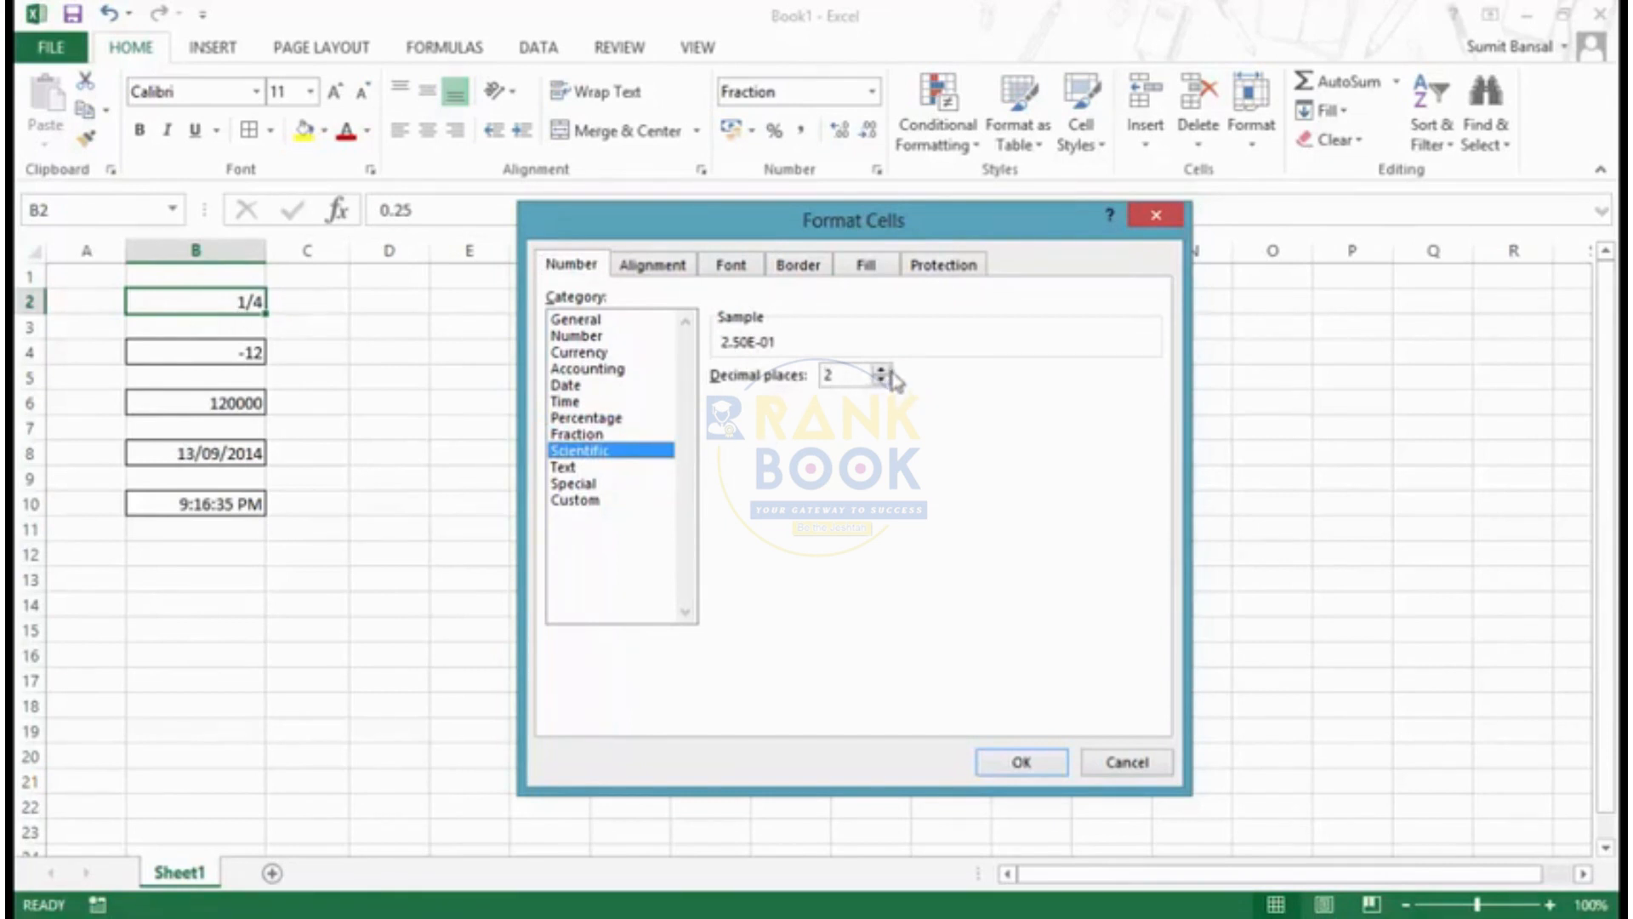
{"action": "left_click", "coordinate": [578, 467]}
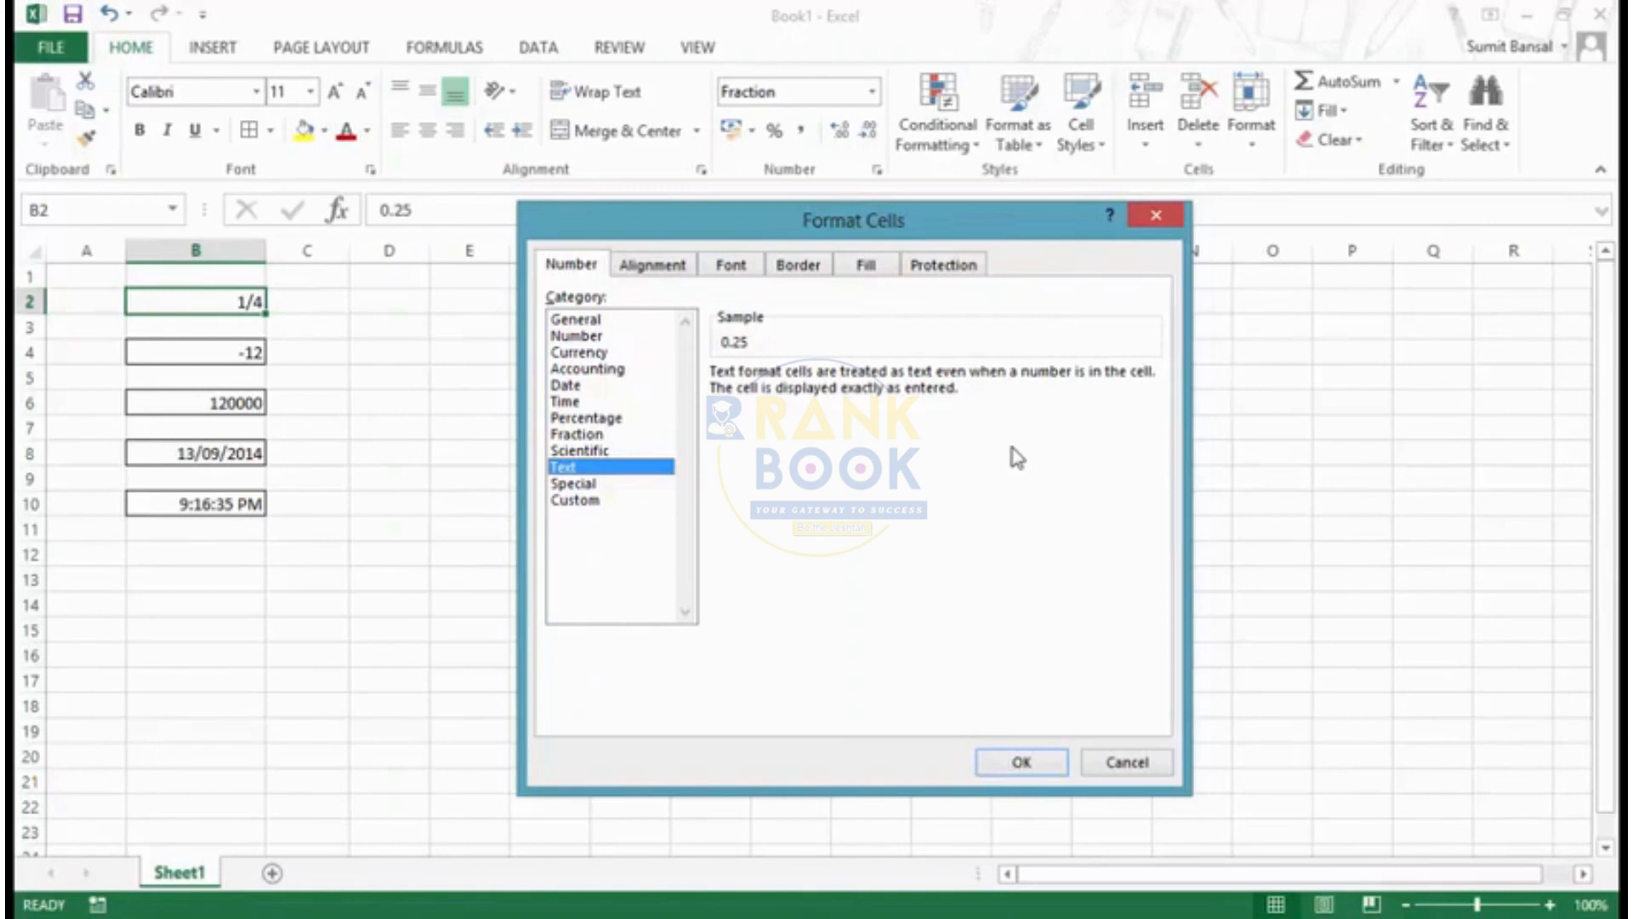
{"action": "left_click", "coordinate": [1014, 774]}
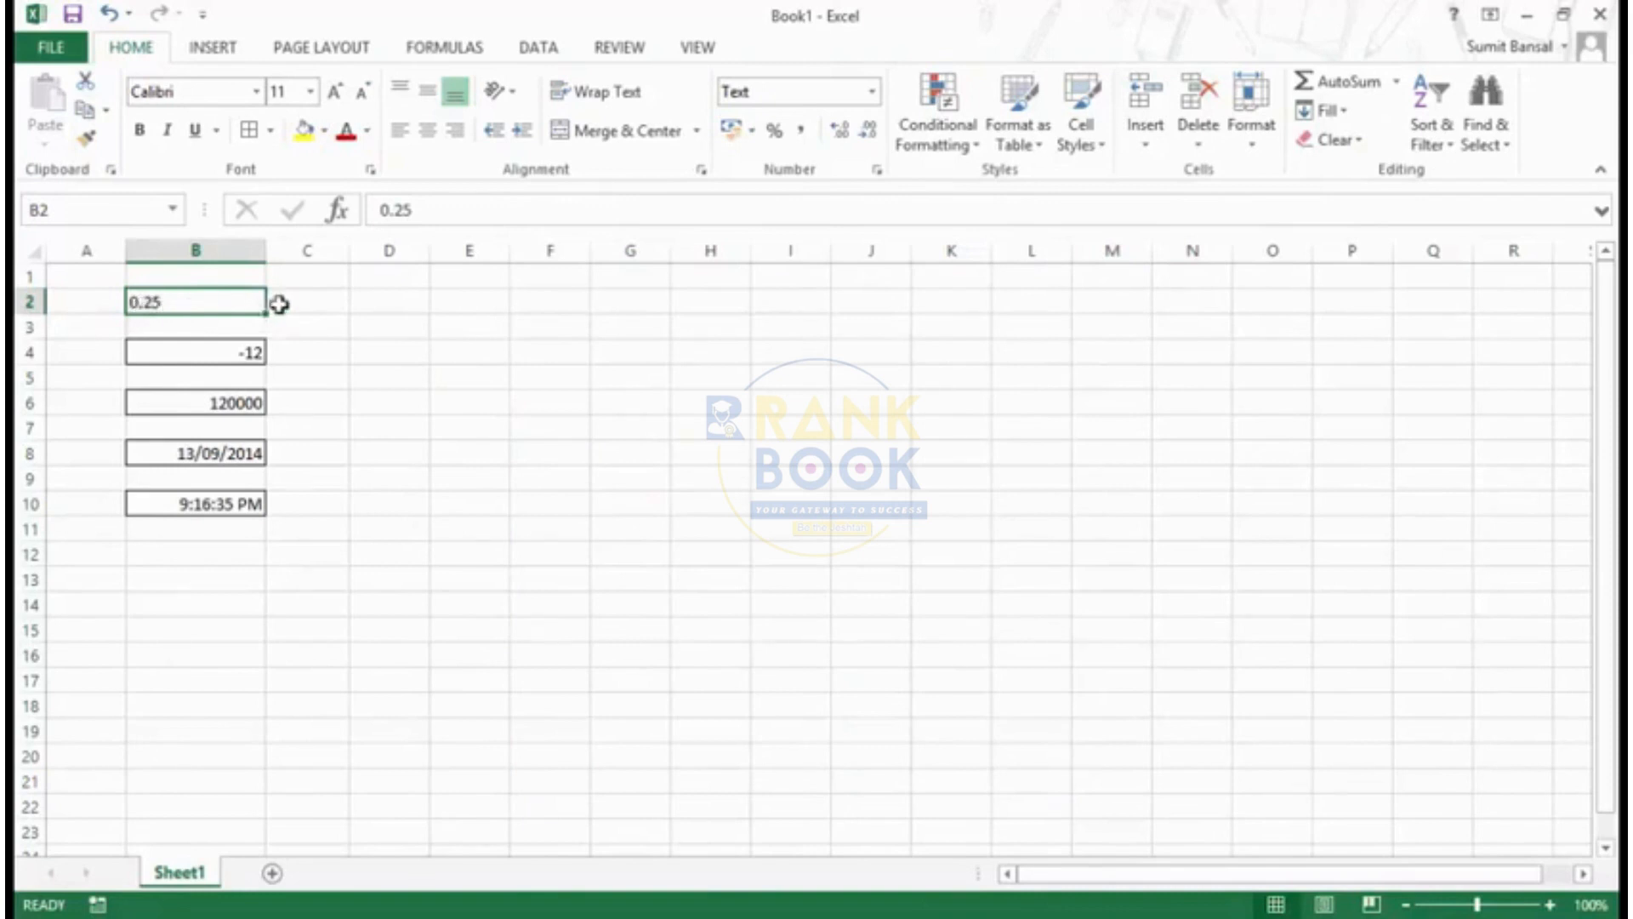
- Enter 0.25 in cell C2, beside the text-formatted value
{"action": "left_click", "coordinate": [308, 303]}
{"action": "type", "text": "0.25"}
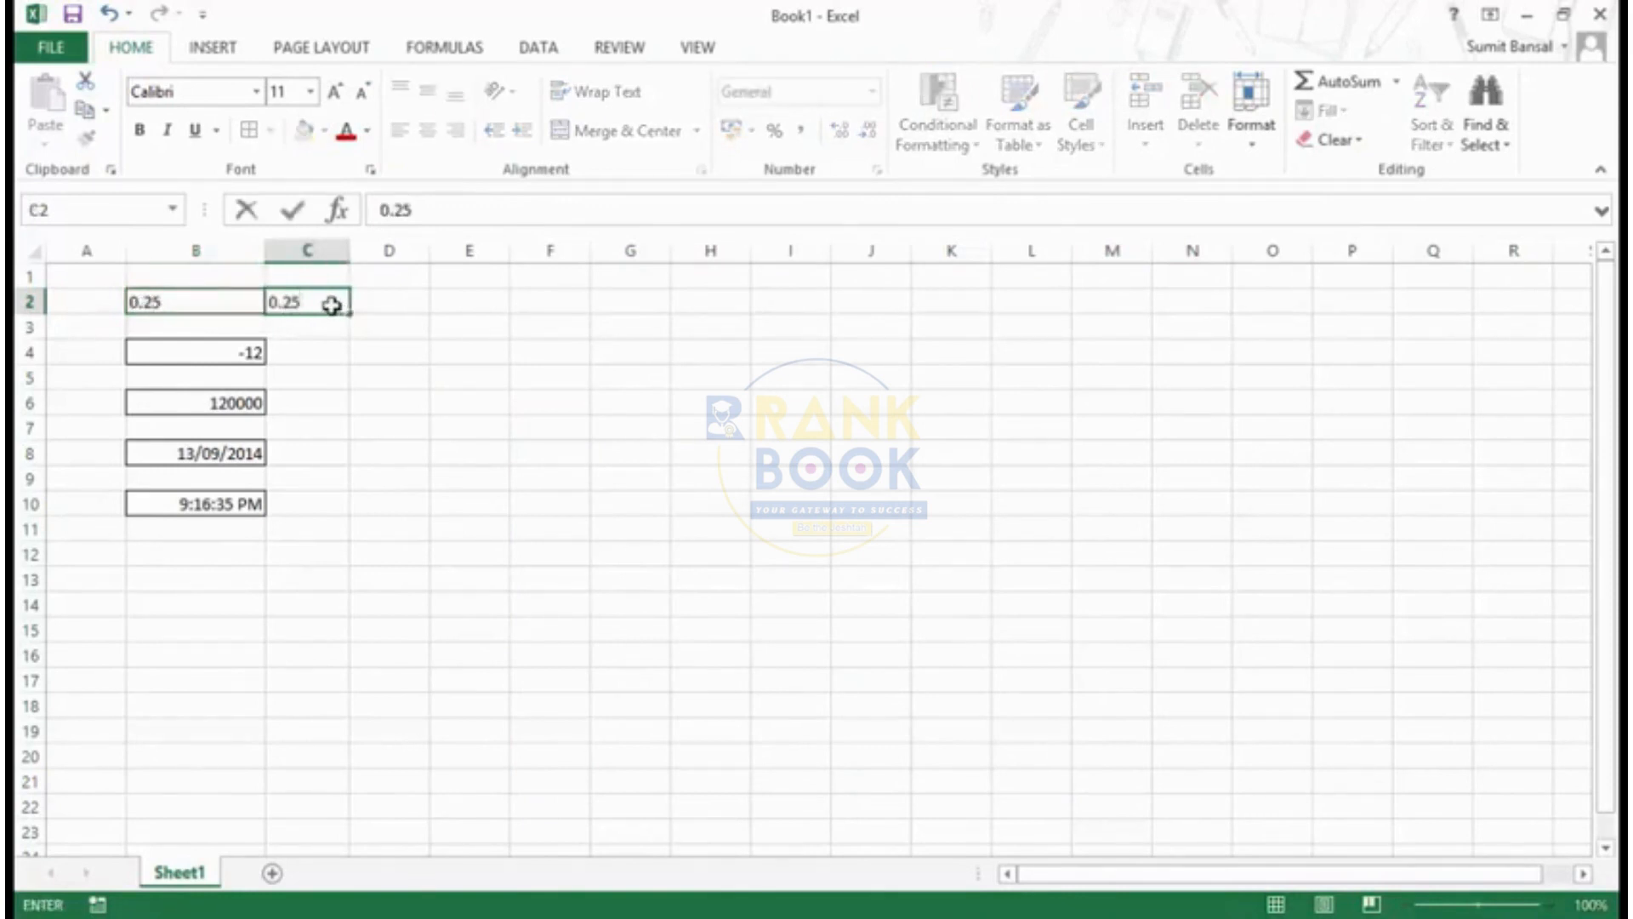
{"action": "key", "text": "Return"}
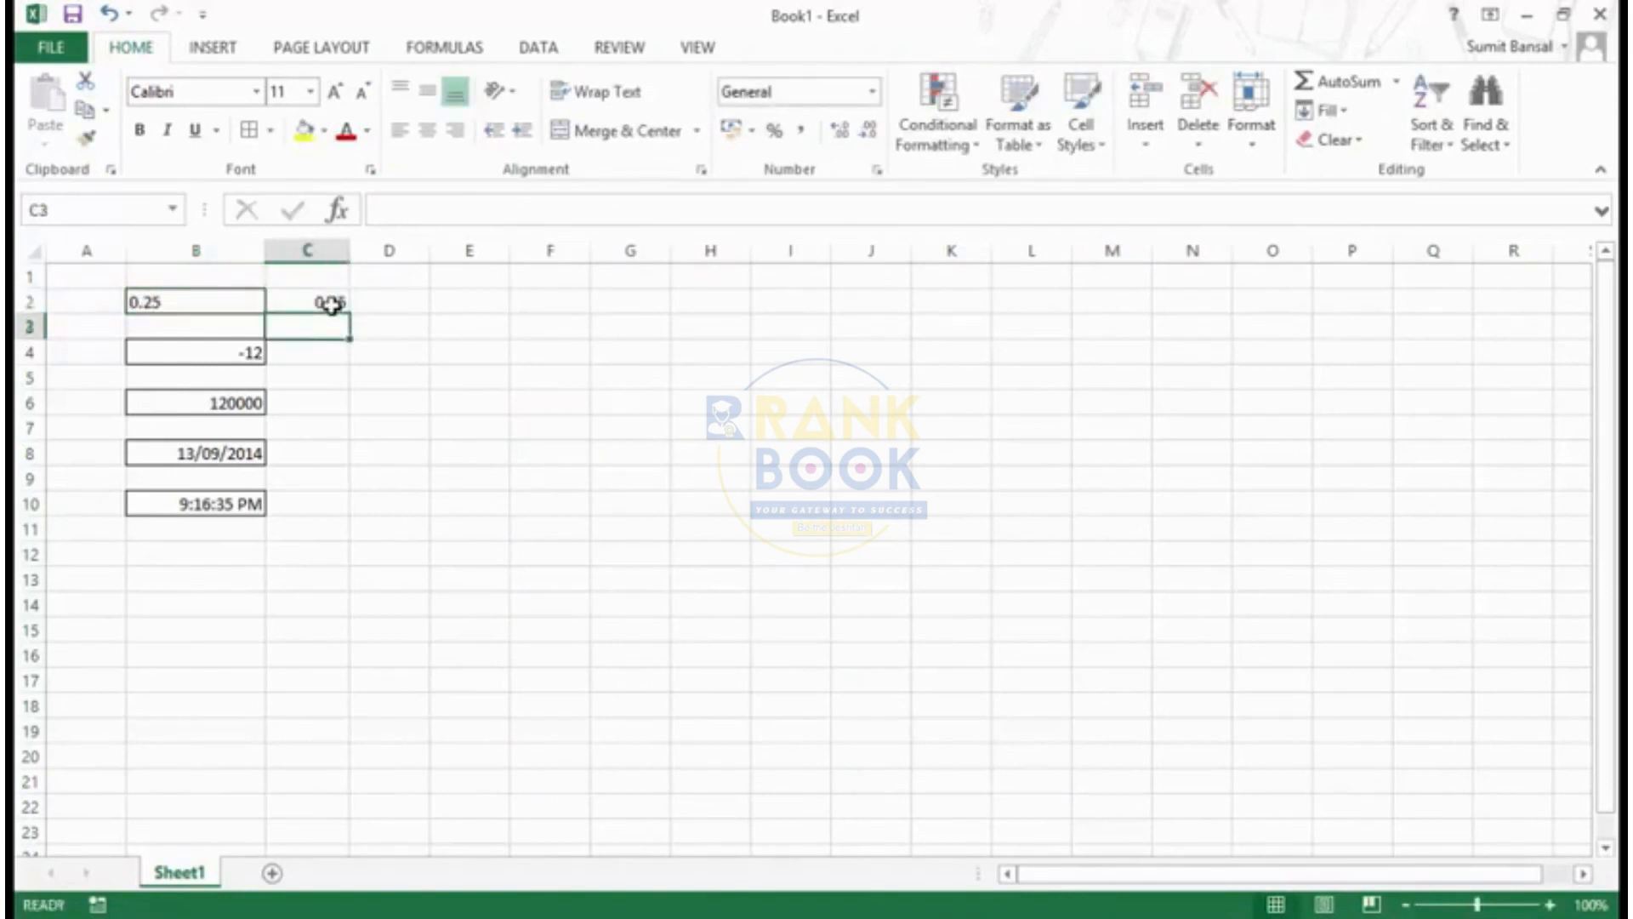
- Clear the value from cell C2
{"action": "left_click", "coordinate": [327, 303]}
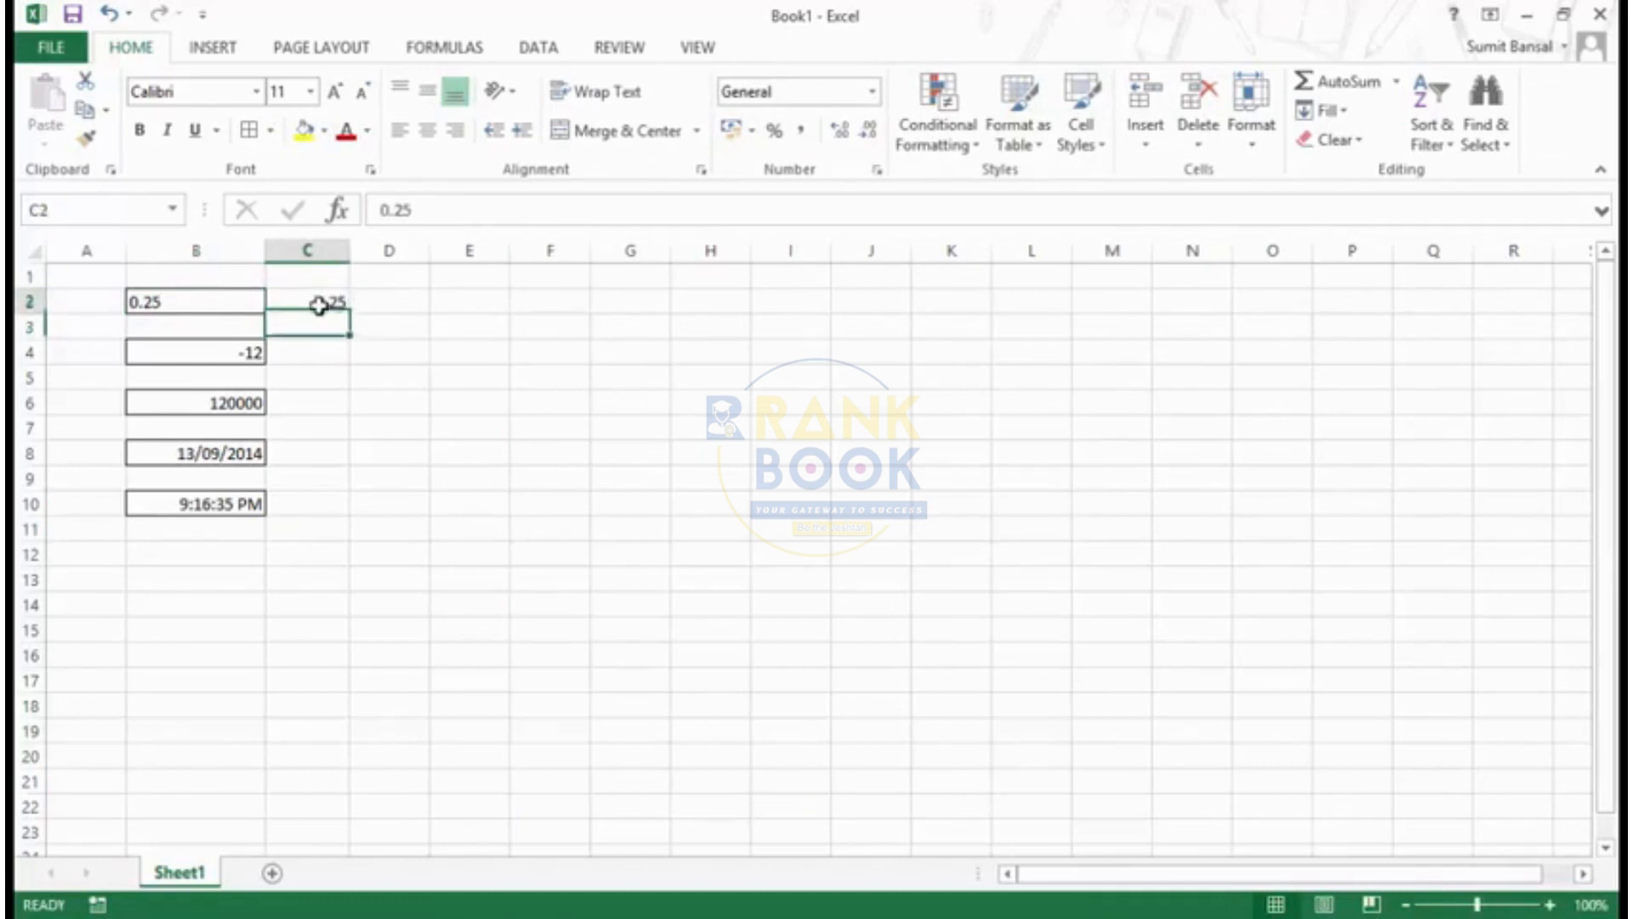
{"action": "key", "text": "Delete"}
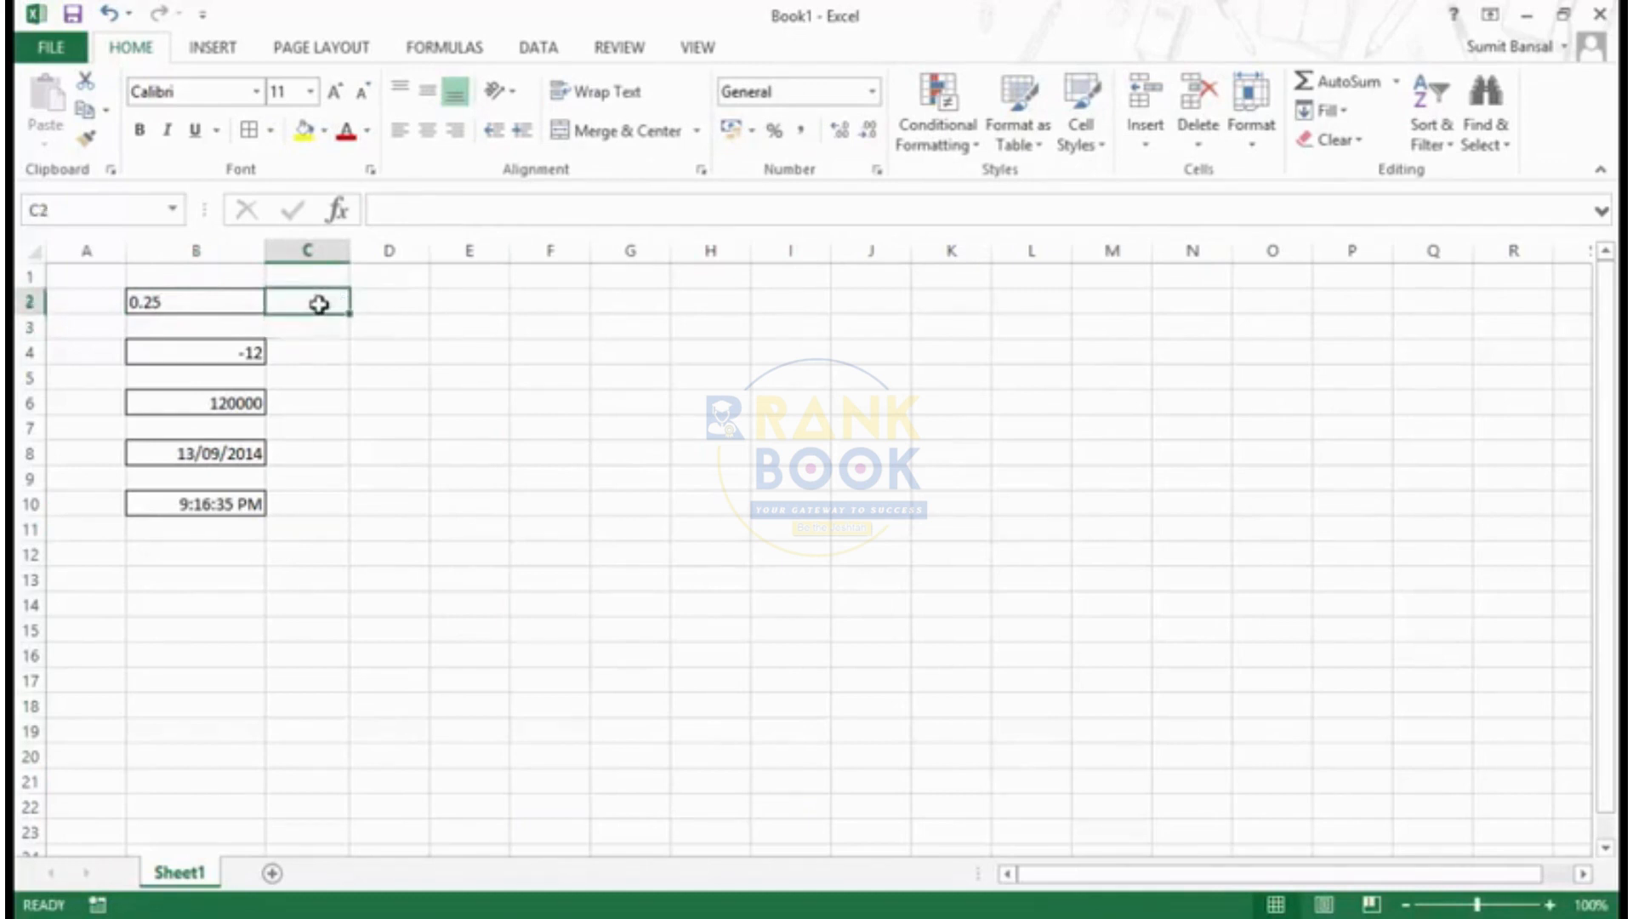
- Preview the Special number format types for cell B2 using the English (United States) locale, without applying any
{"action": "left_click", "coordinate": [245, 303]}
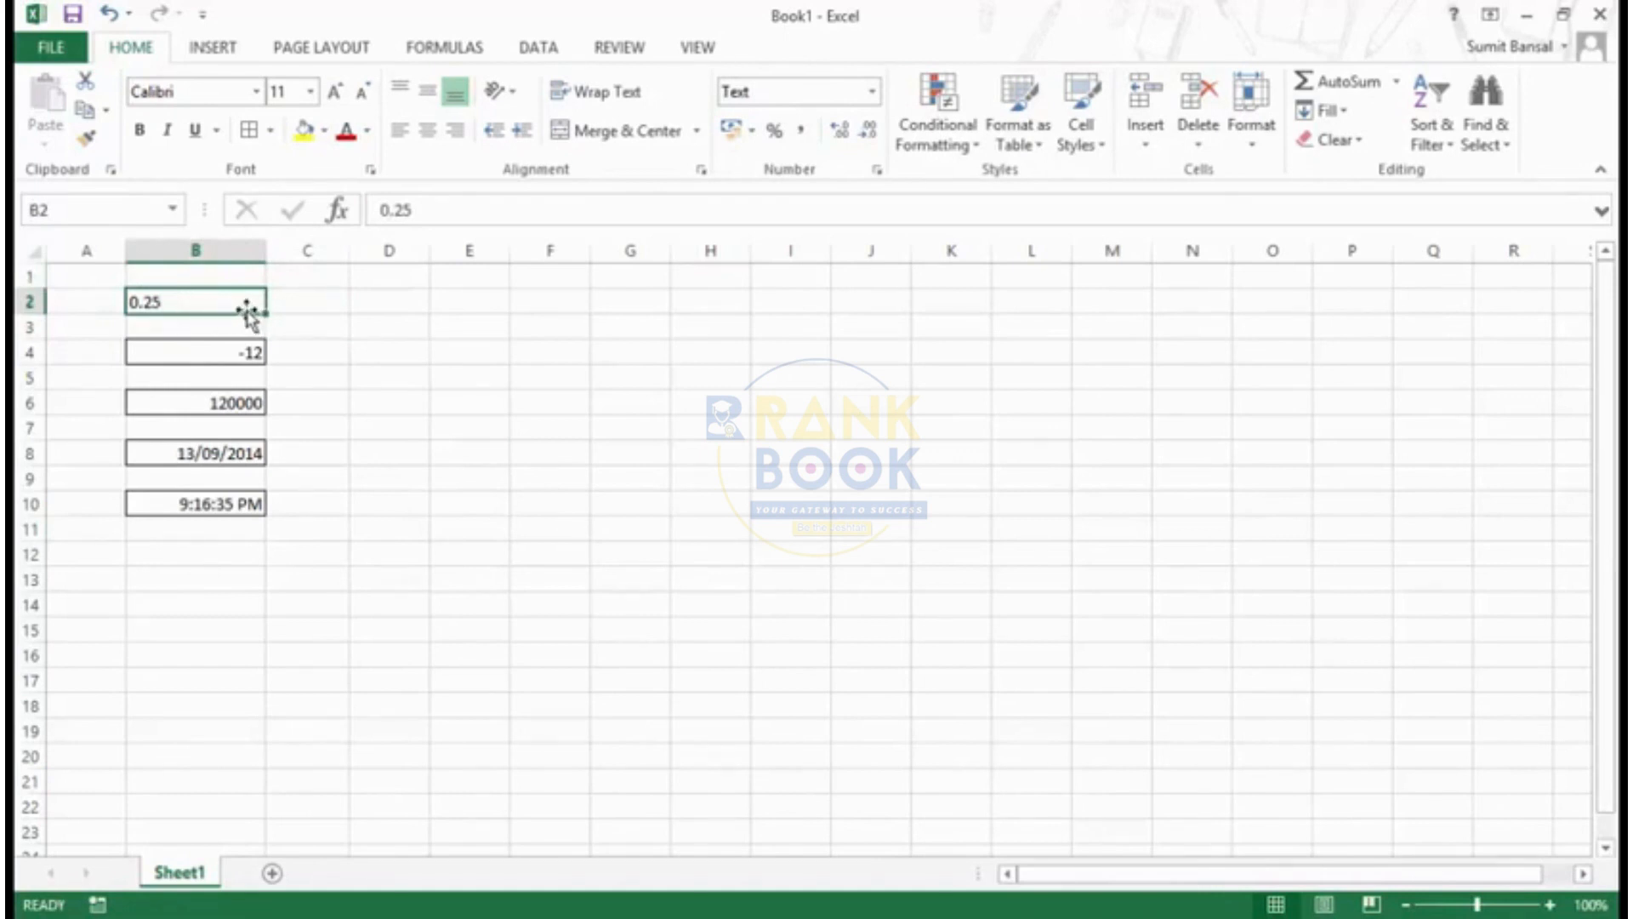
{"action": "key", "text": "ctrl+1"}
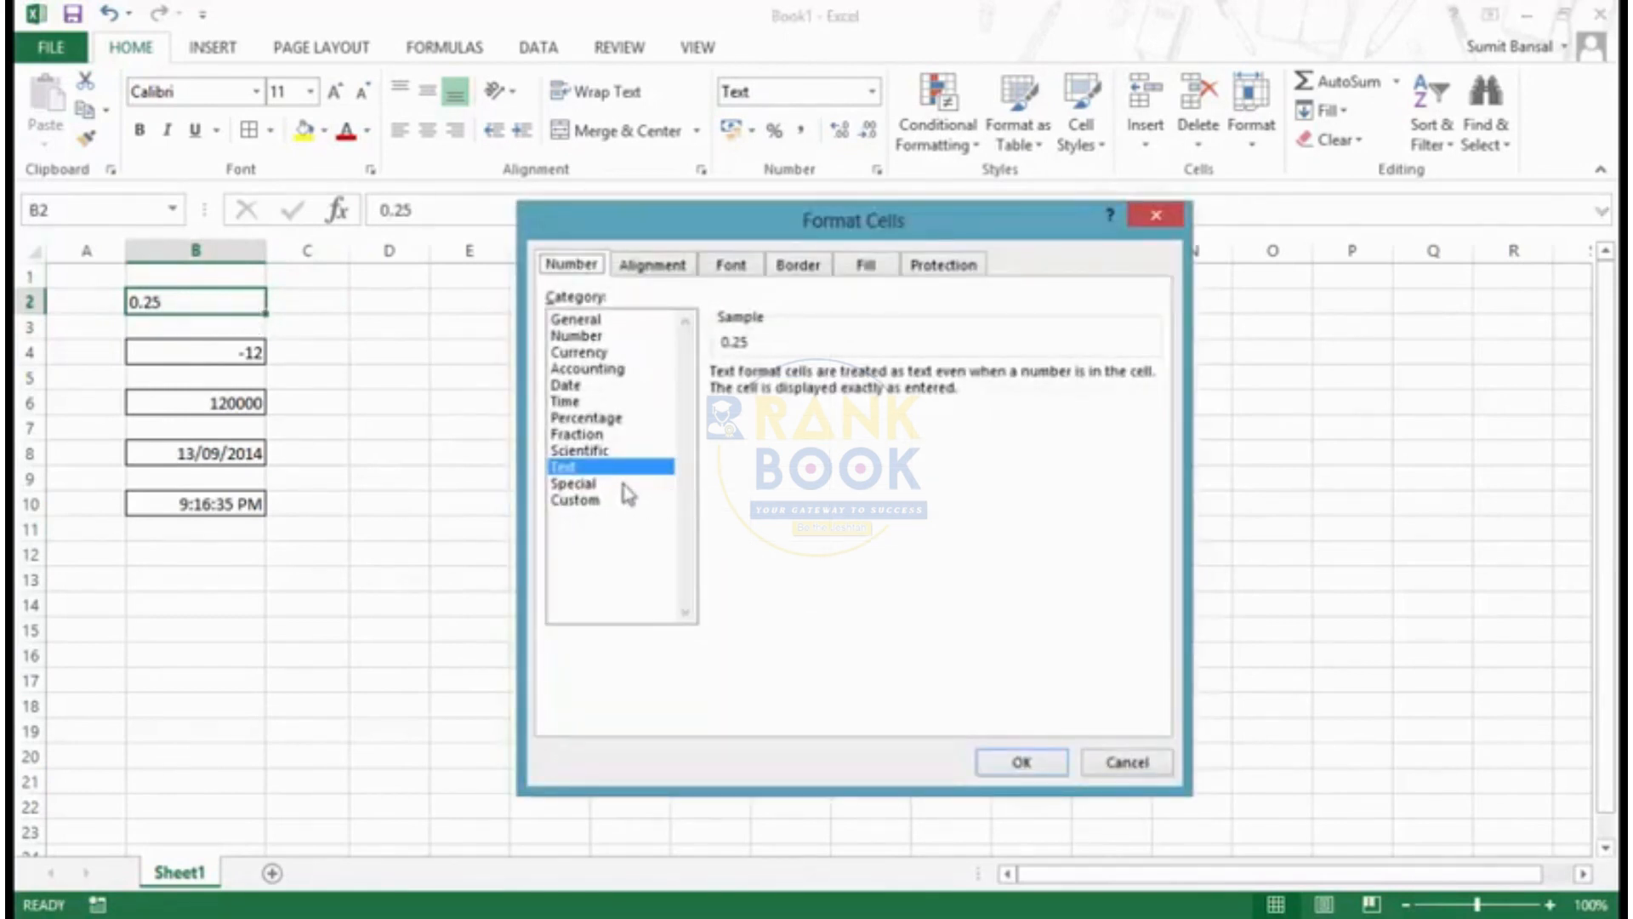
{"action": "left_click", "coordinate": [622, 484]}
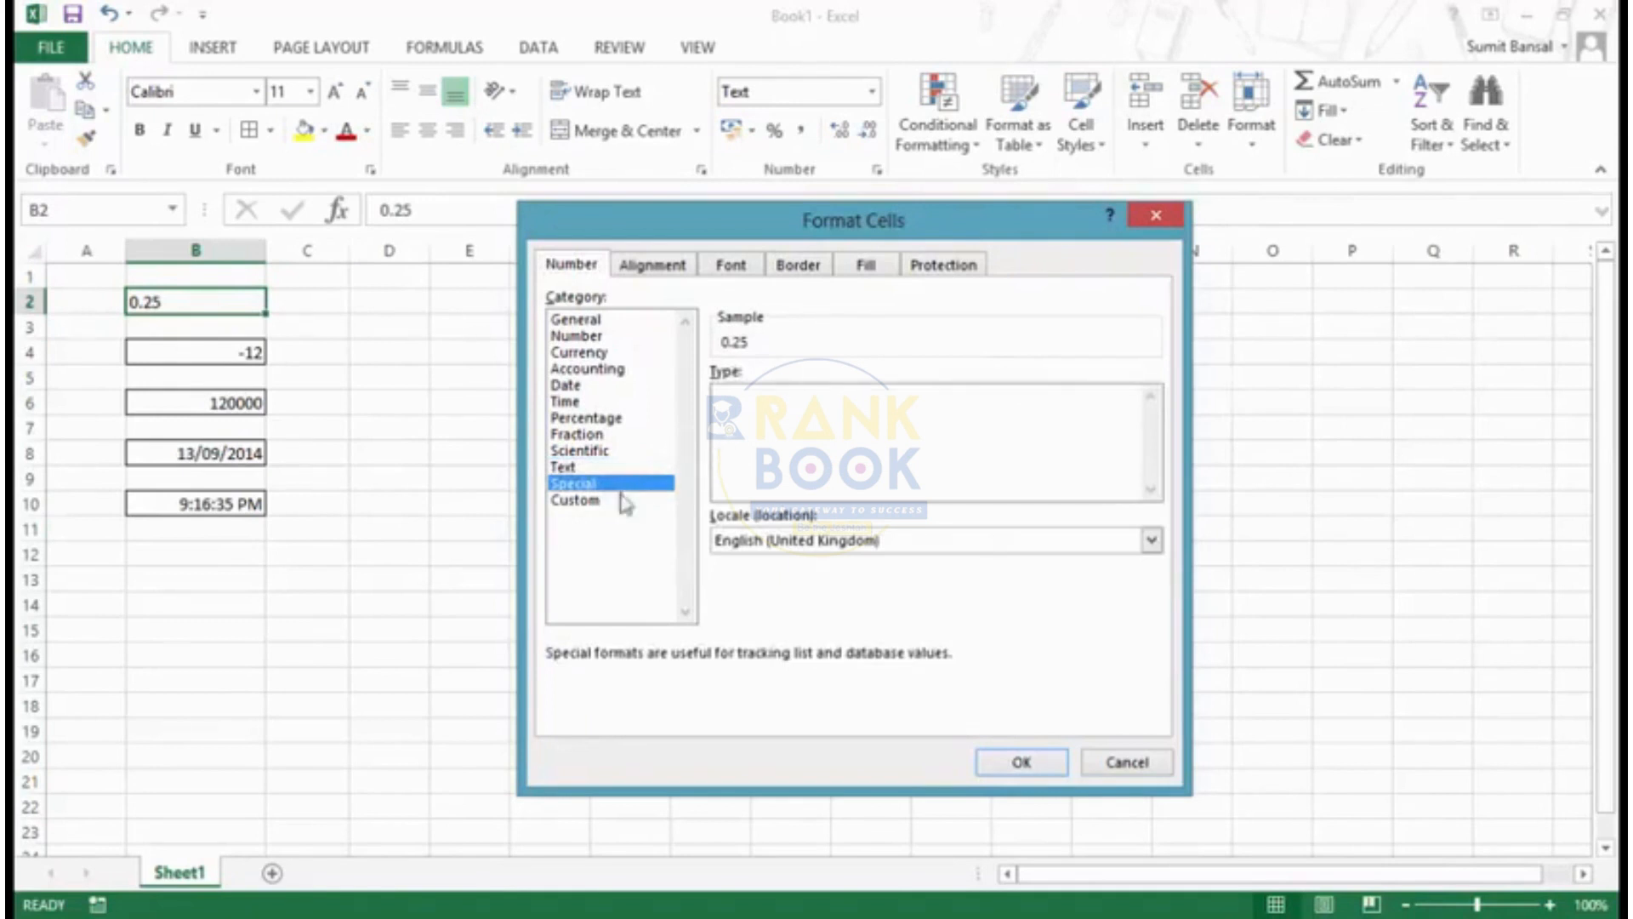
{"action": "left_click", "coordinate": [898, 545]}
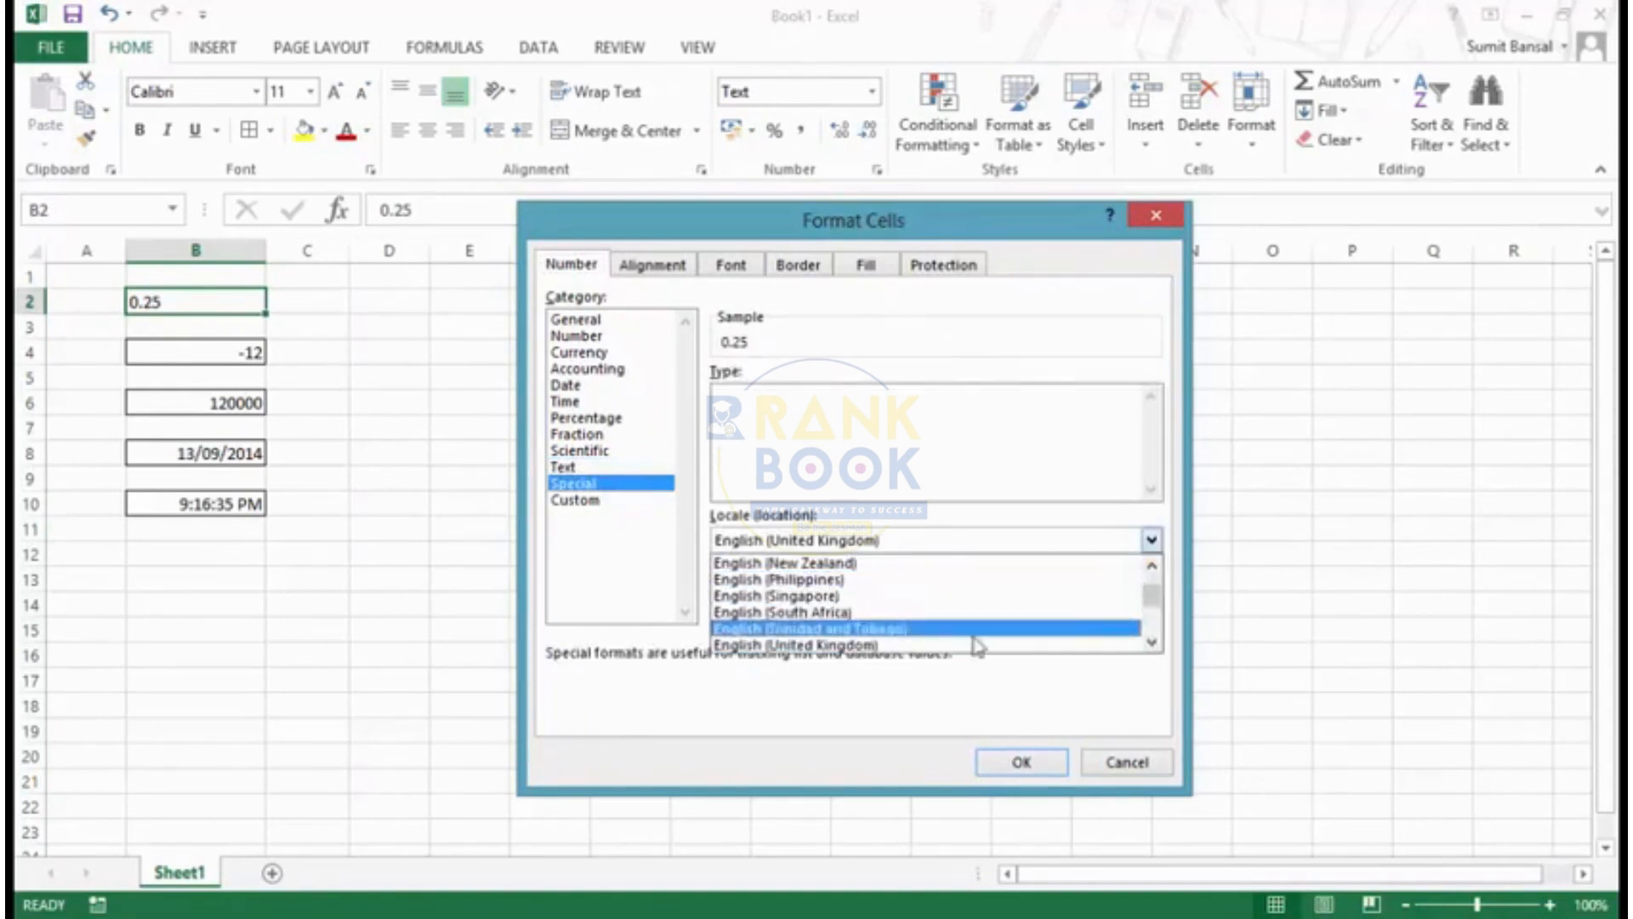
{"action": "left_click", "coordinate": [1151, 646]}
{"action": "left_click", "coordinate": [837, 645]}
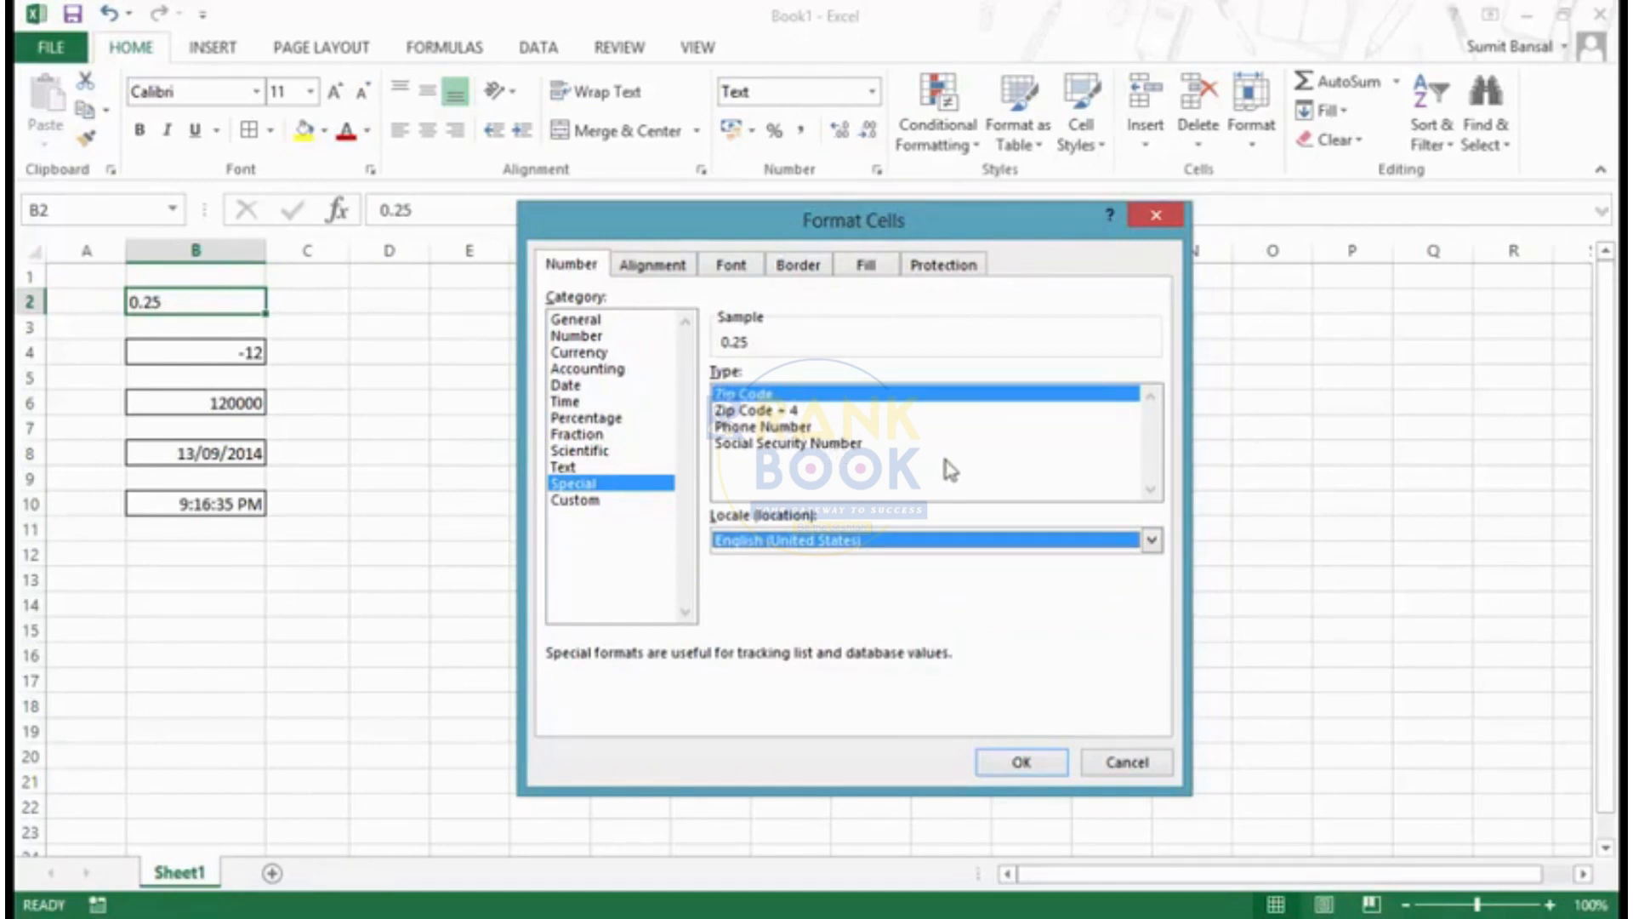
{"action": "key", "text": "Escape"}
{"action": "left_click", "coordinate": [200, 573]}
{"action": "left_click", "coordinate": [200, 557]}
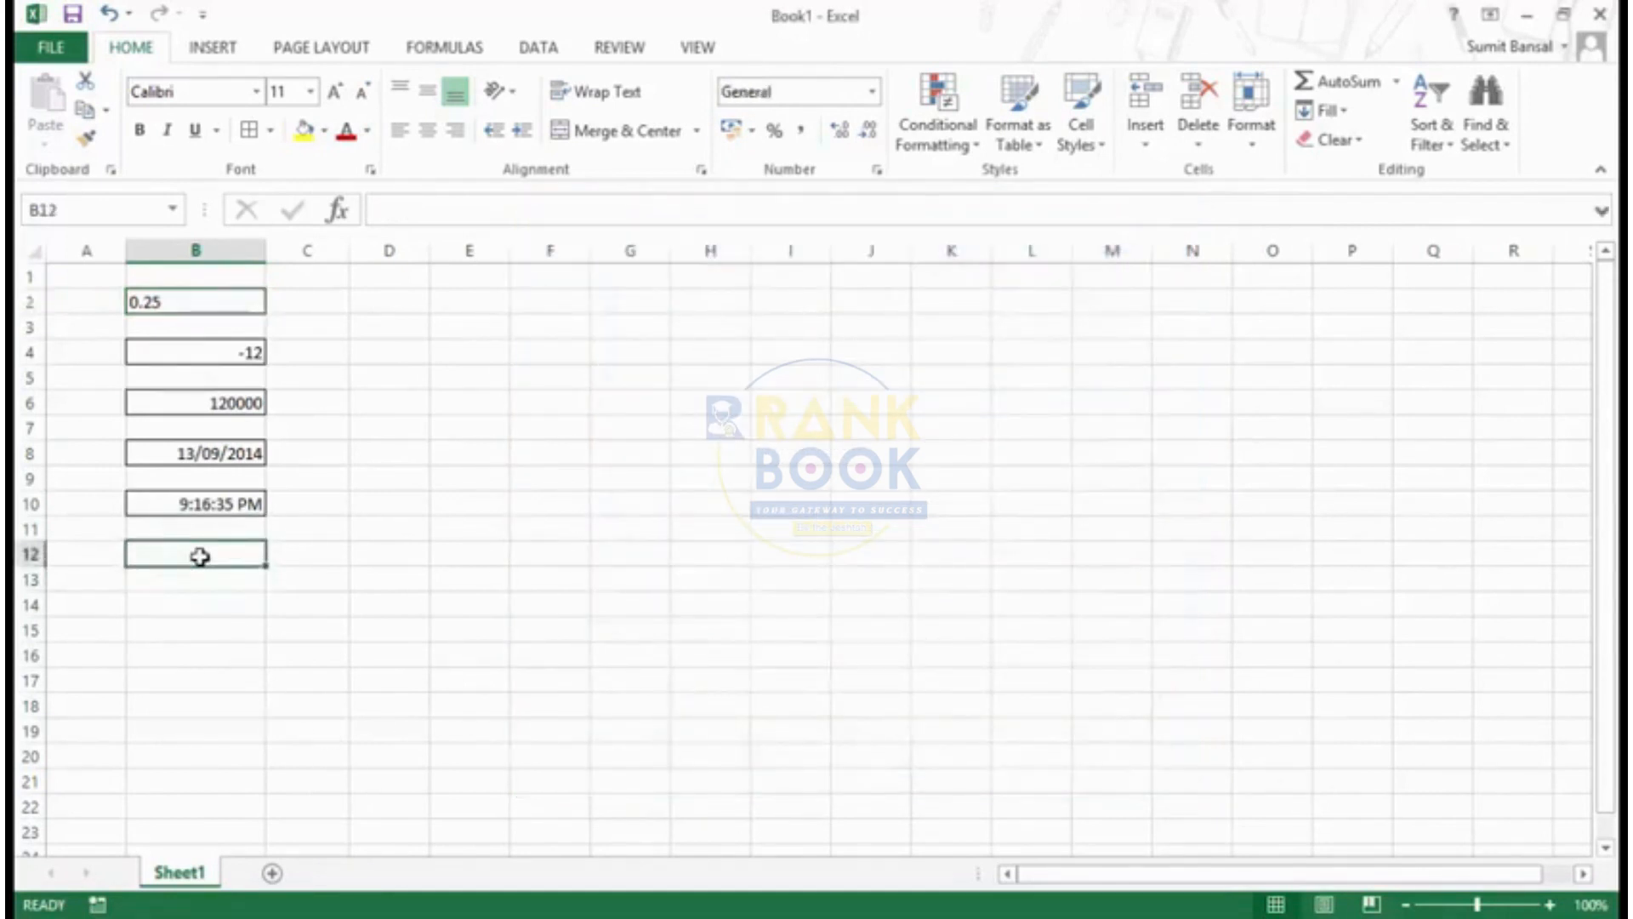
{"action": "type", "text": "1234567"}
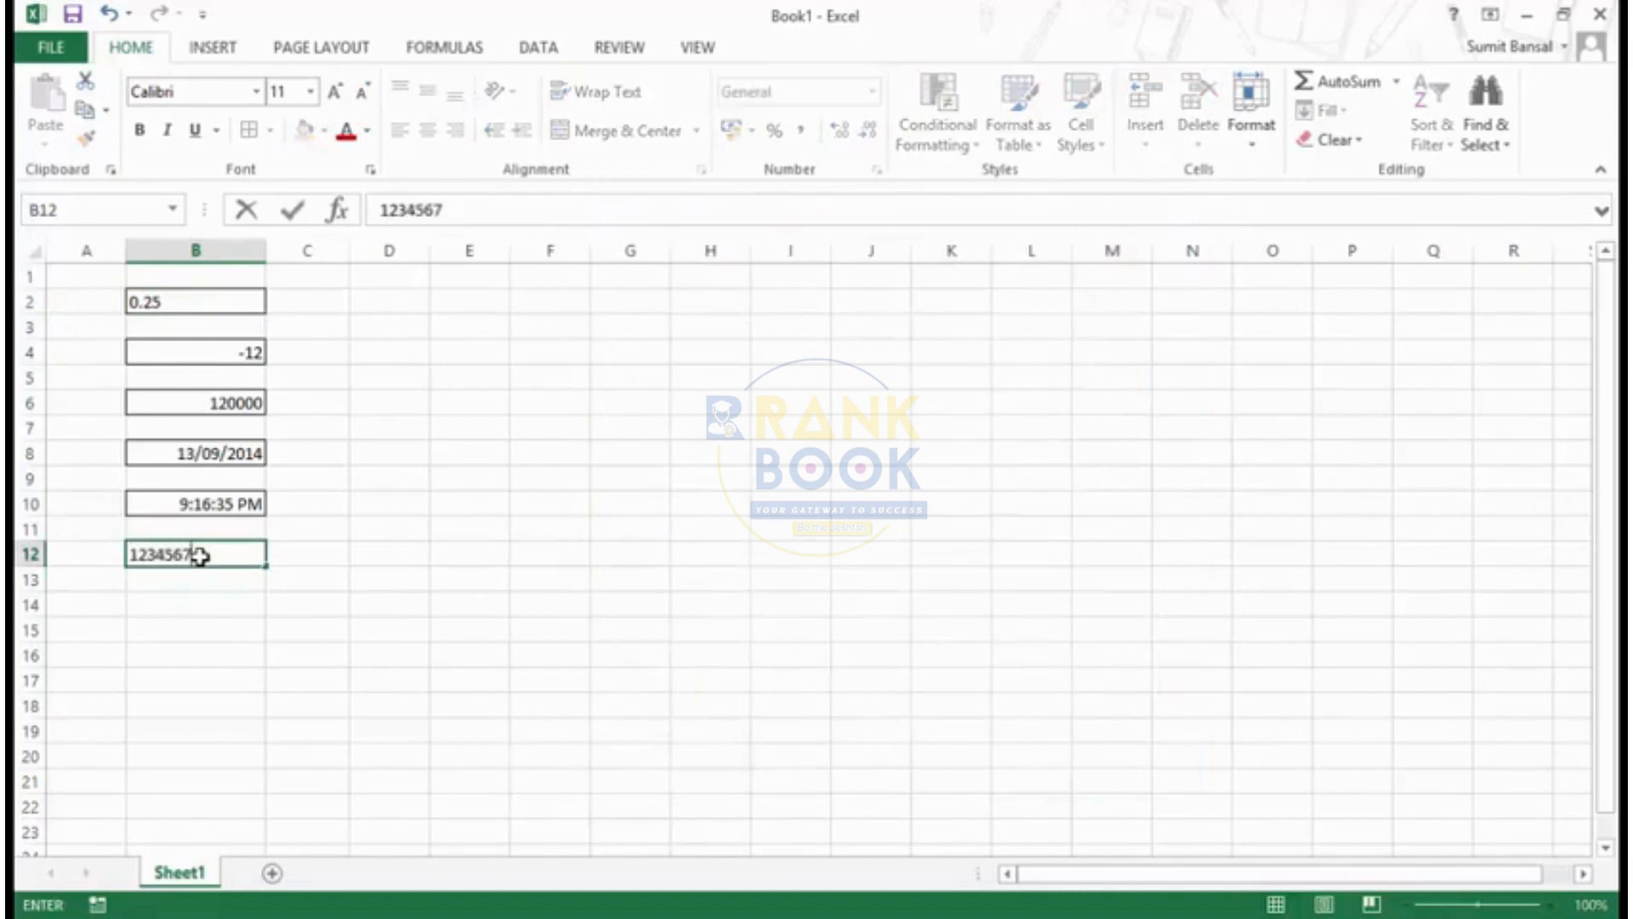
{"action": "type", "text": "891"}
{"action": "key", "text": "Return"}
- Preview the Special types Zip Code + 4, Phone Number and Social Security Number on cell B12
{"action": "left_click", "coordinate": [200, 557]}
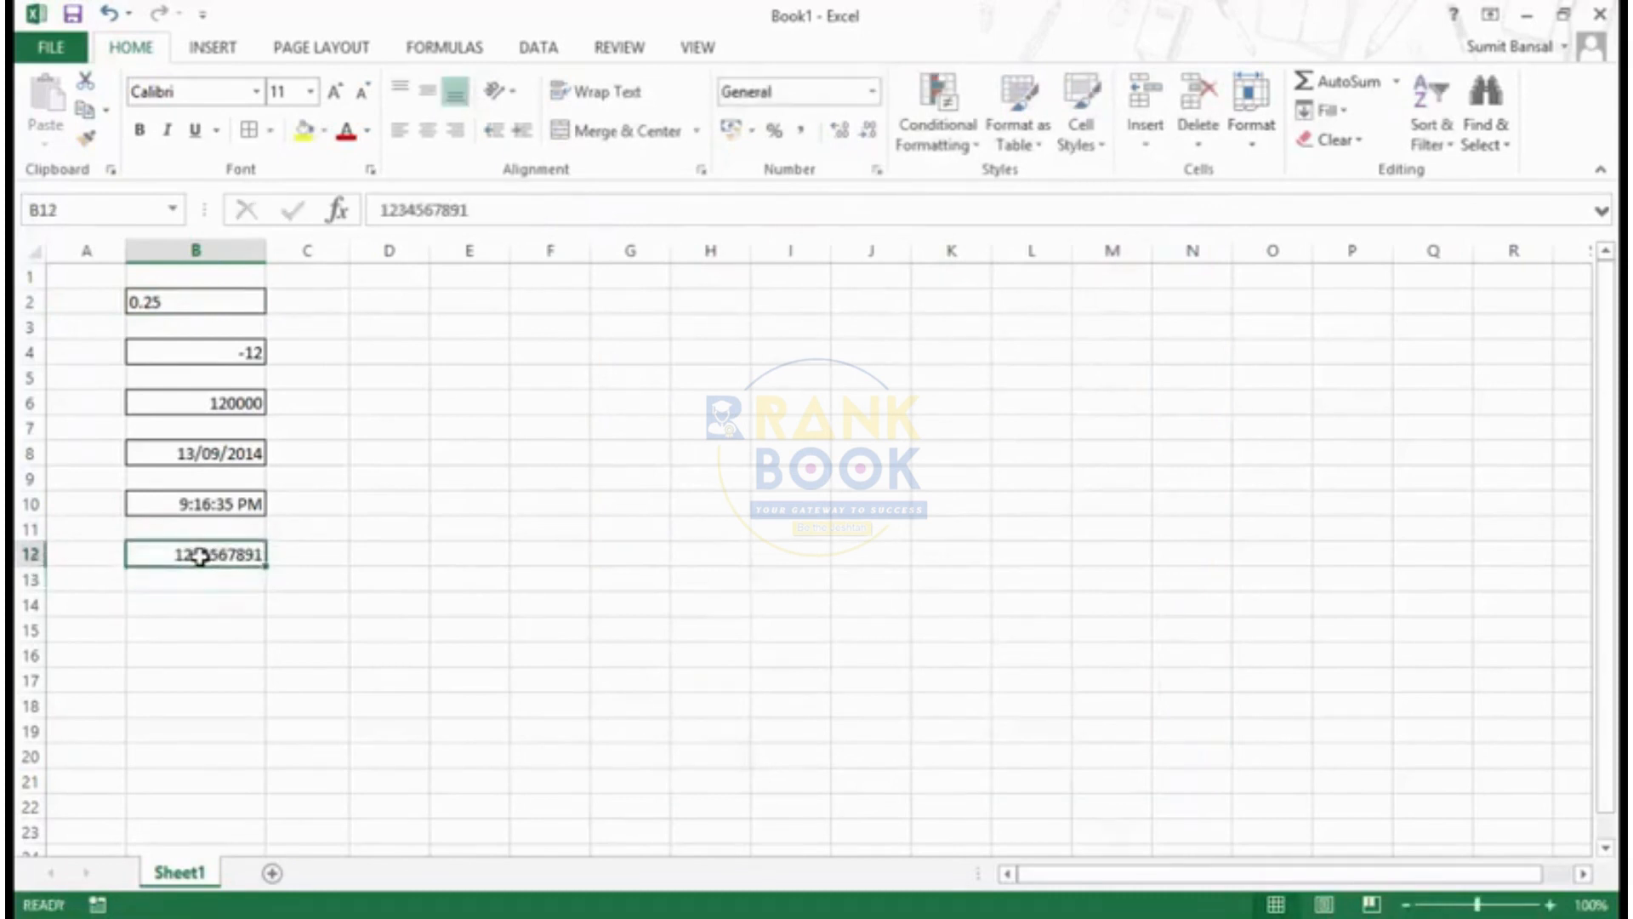
{"action": "key", "text": "ctrl+1"}
{"action": "left_click", "coordinate": [574, 482]}
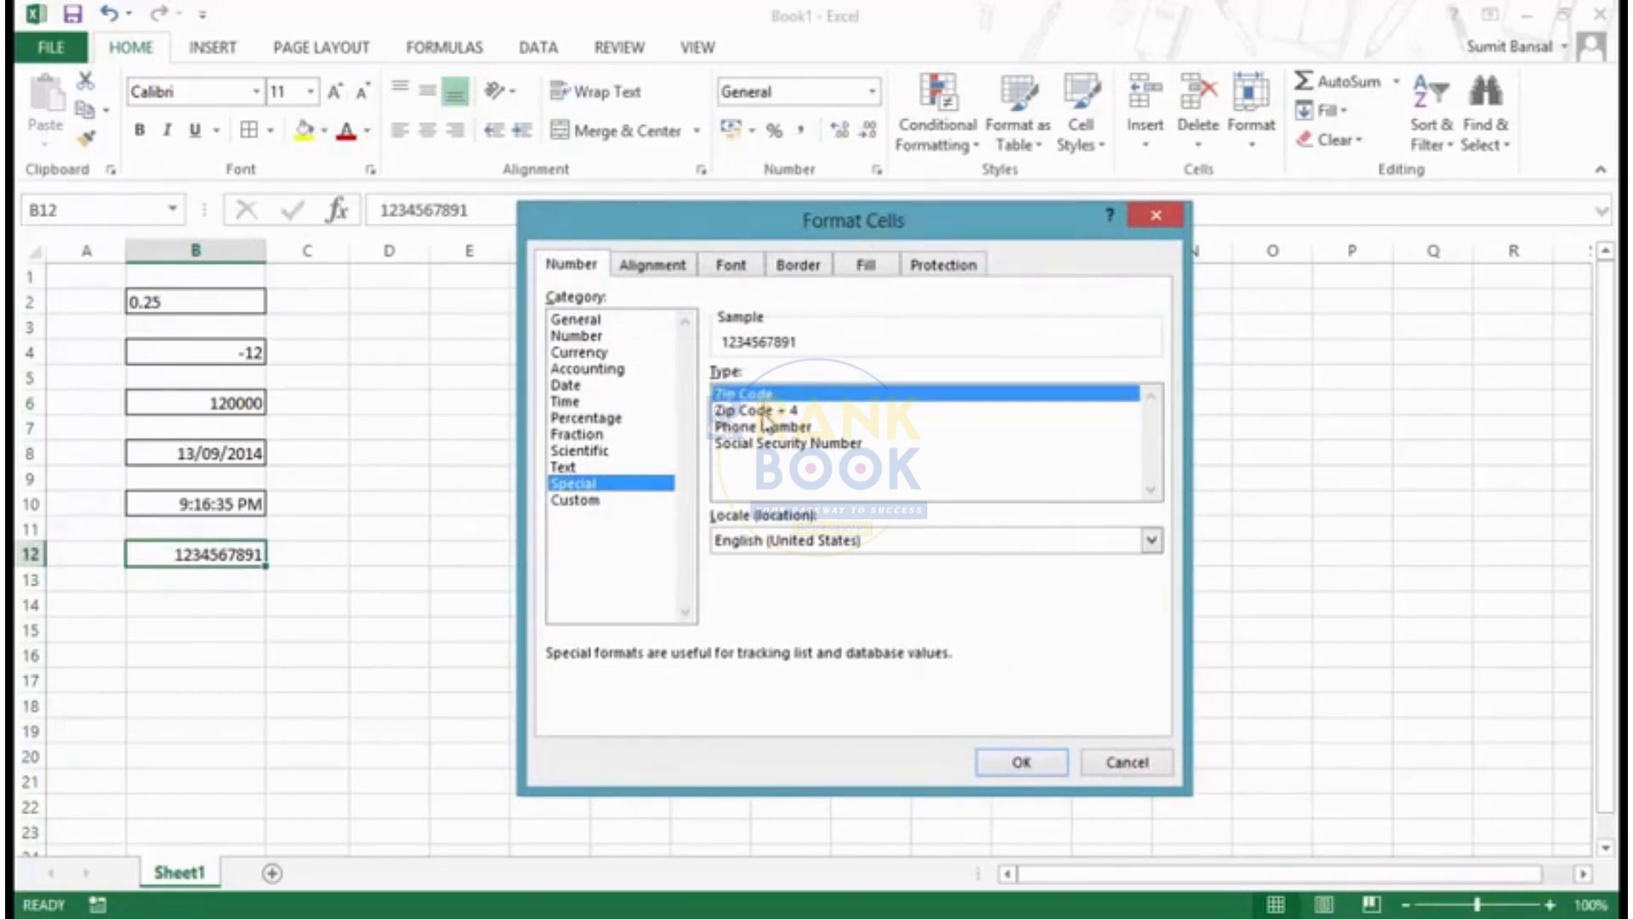
{"action": "left_click", "coordinate": [765, 411]}
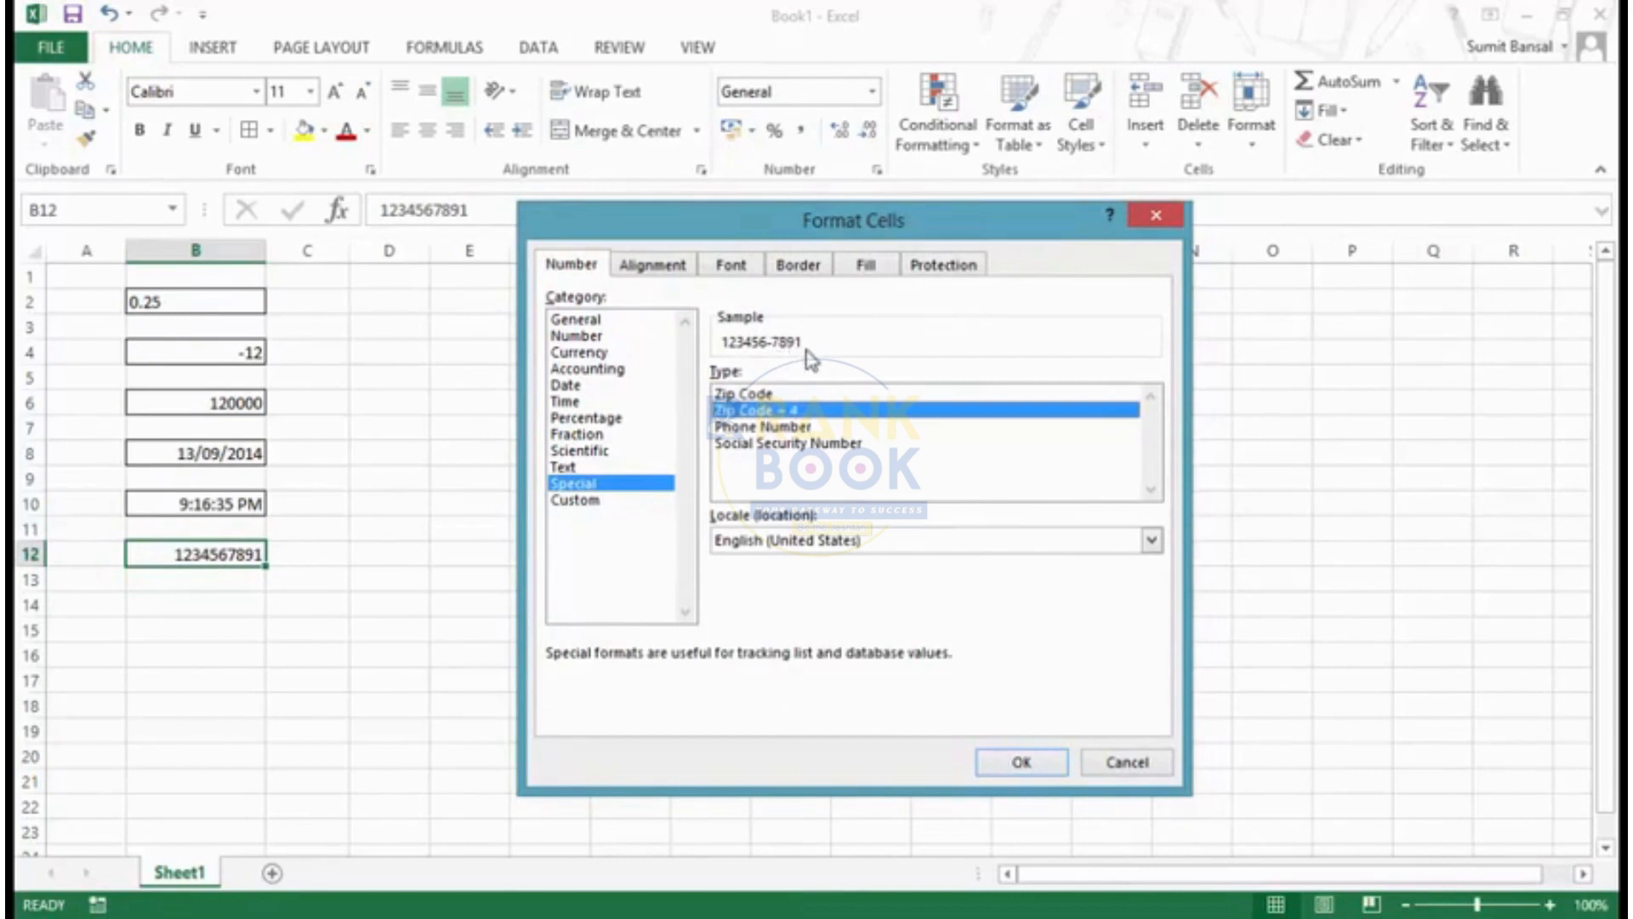
{"action": "left_click", "coordinate": [778, 428]}
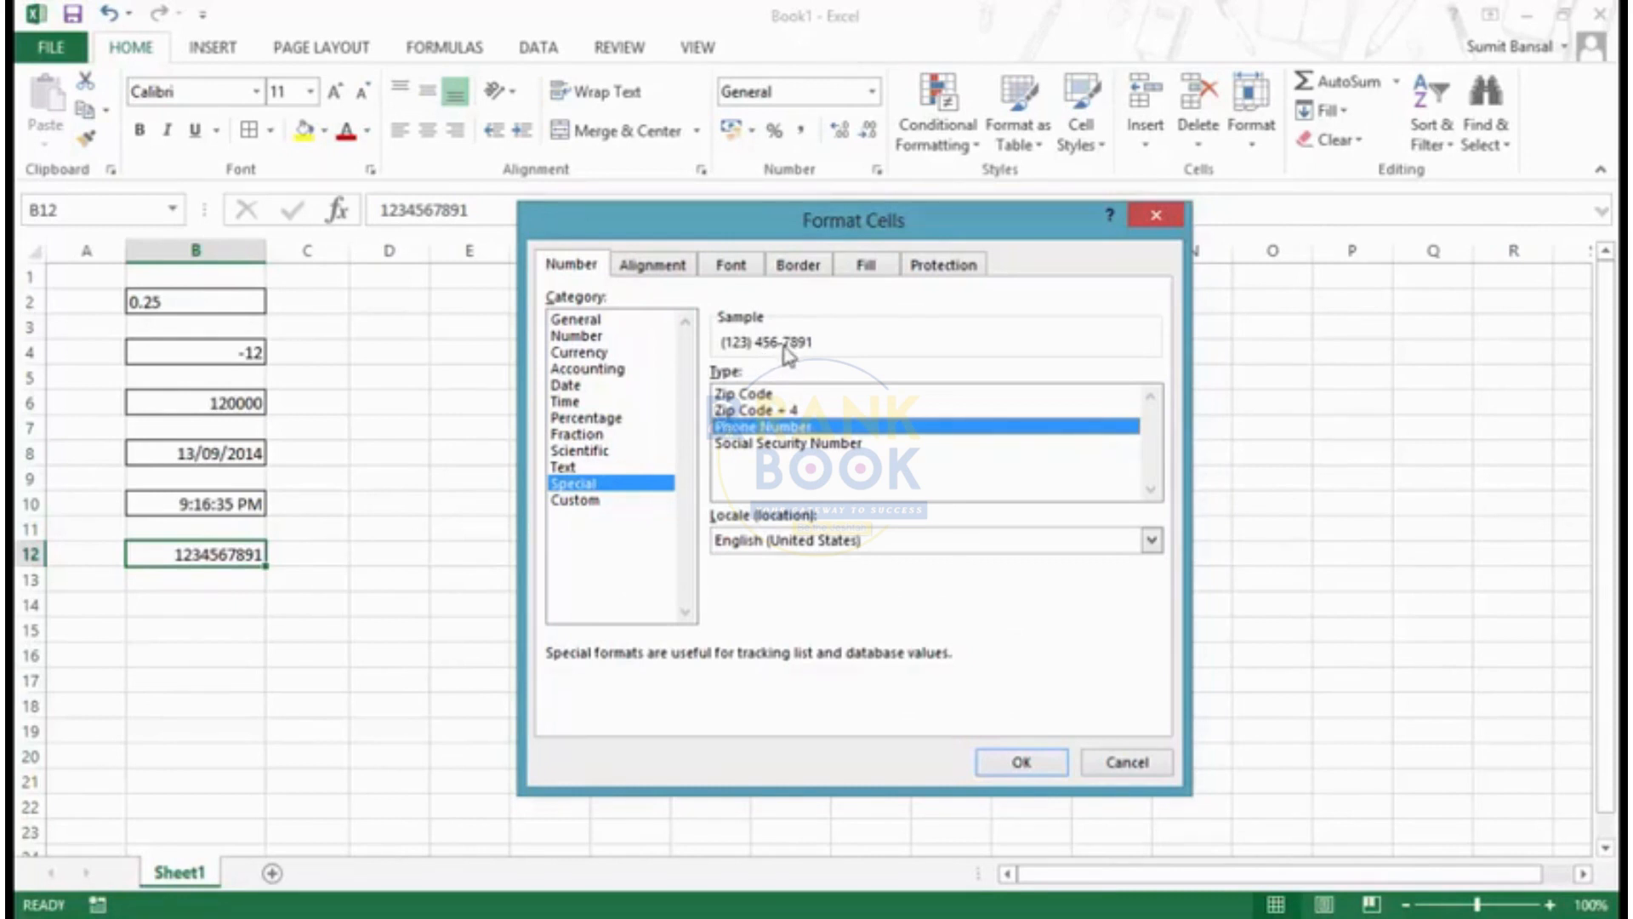
{"action": "left_click", "coordinate": [775, 446]}
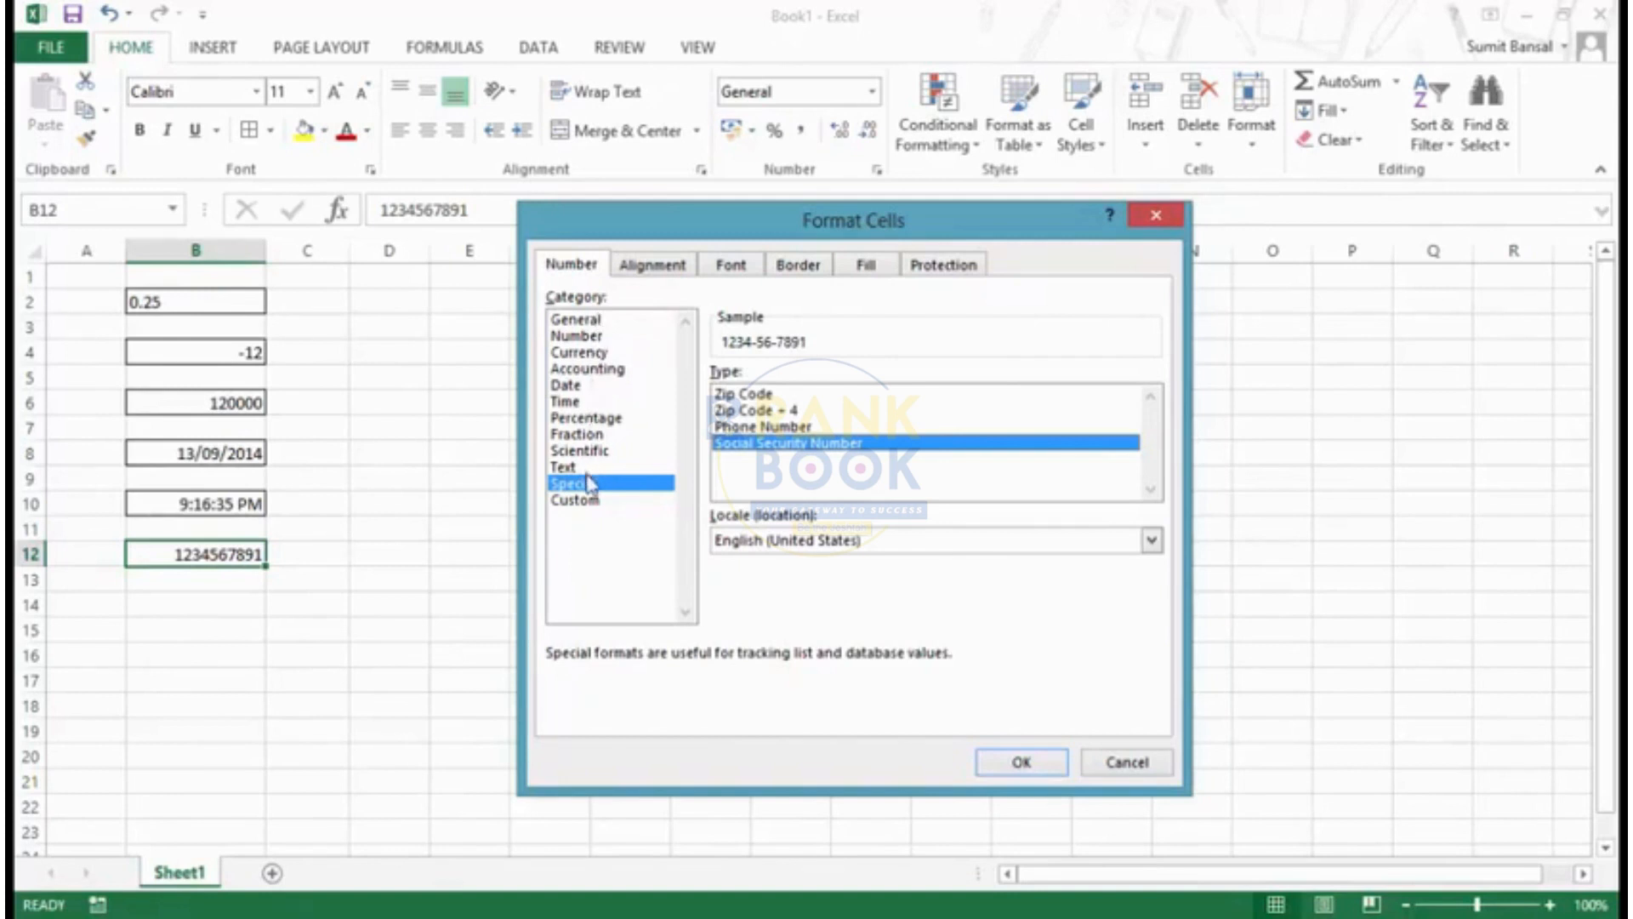
- Compare the Percentage, Fraction and Special formats for cell B12 and bring up the Custom category
{"action": "left_click", "coordinate": [598, 419]}
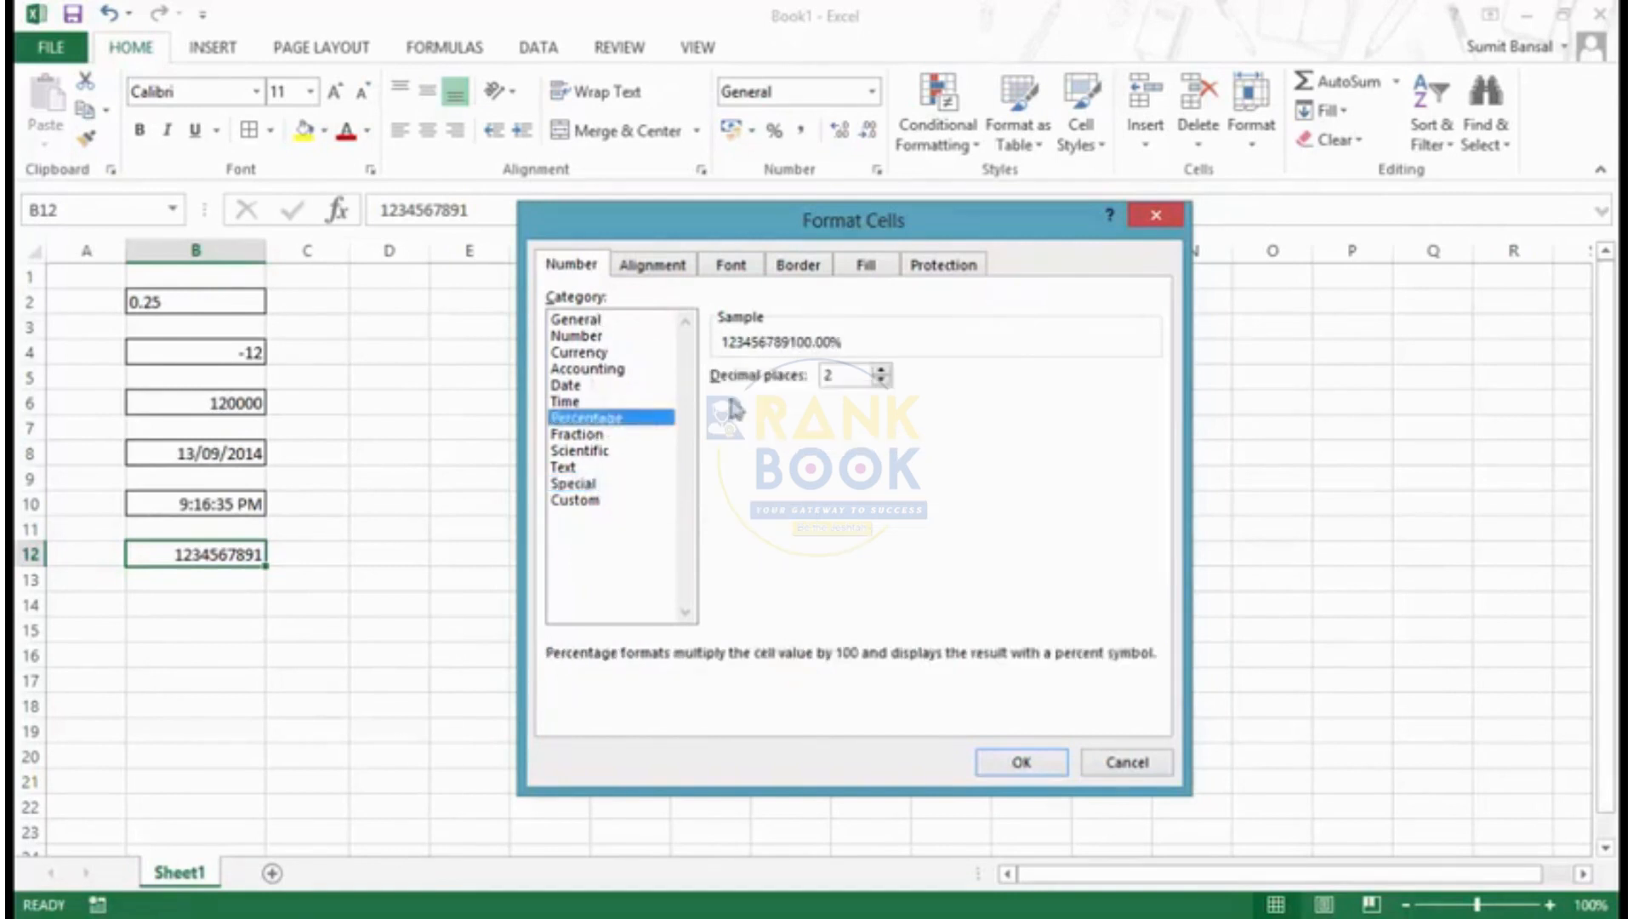
{"action": "left_click", "coordinate": [582, 434]}
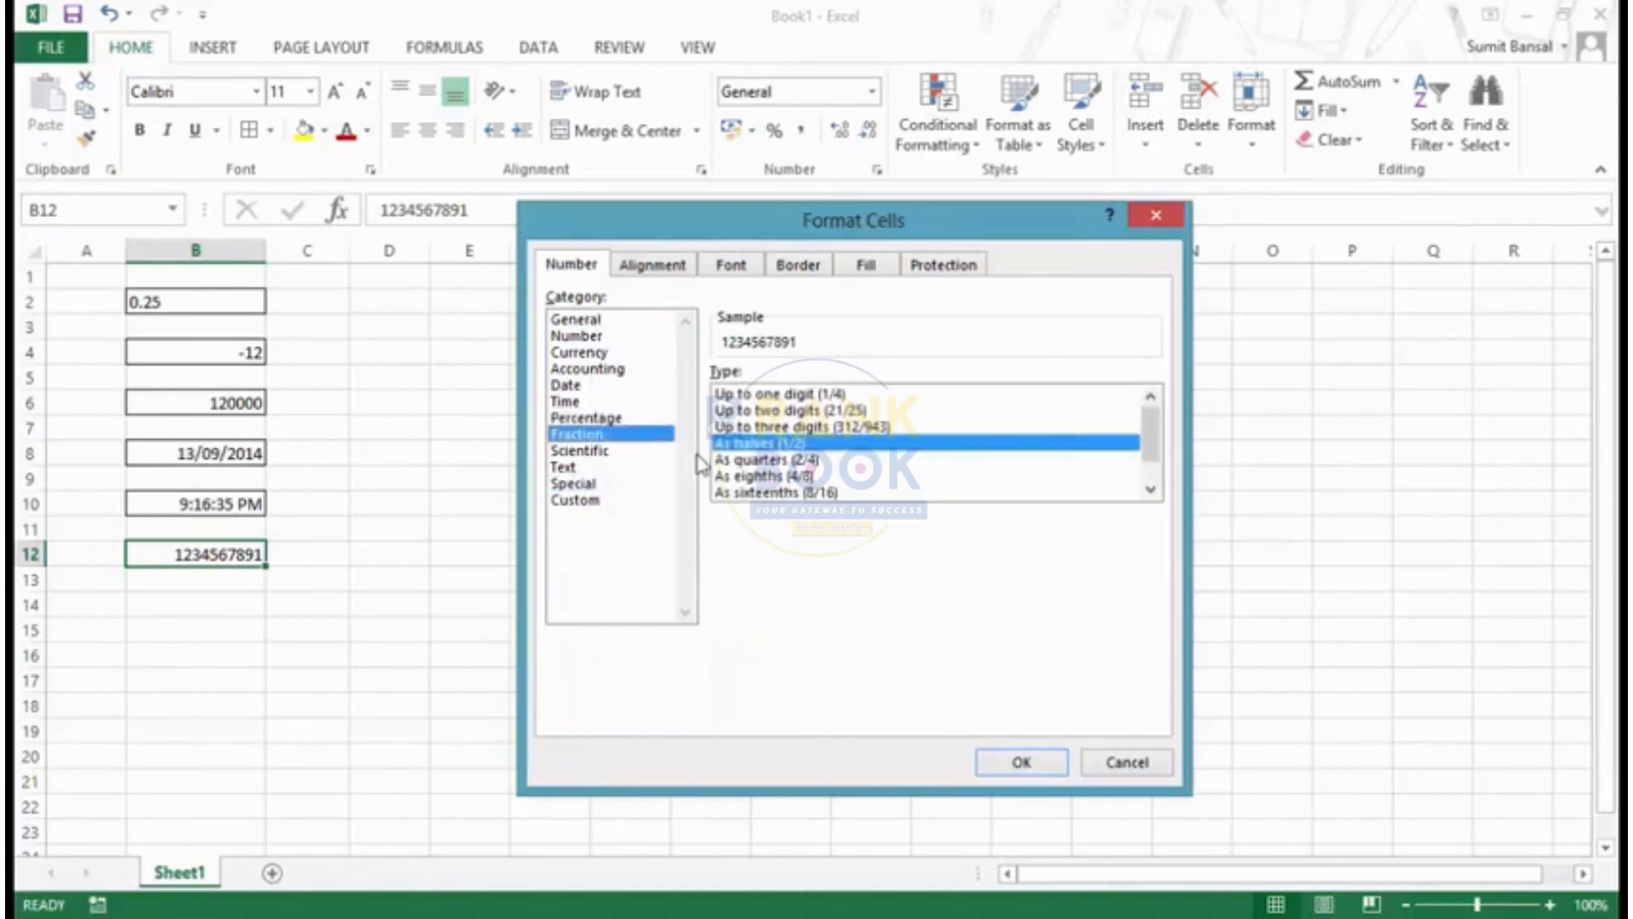
{"action": "left_click", "coordinate": [602, 484]}
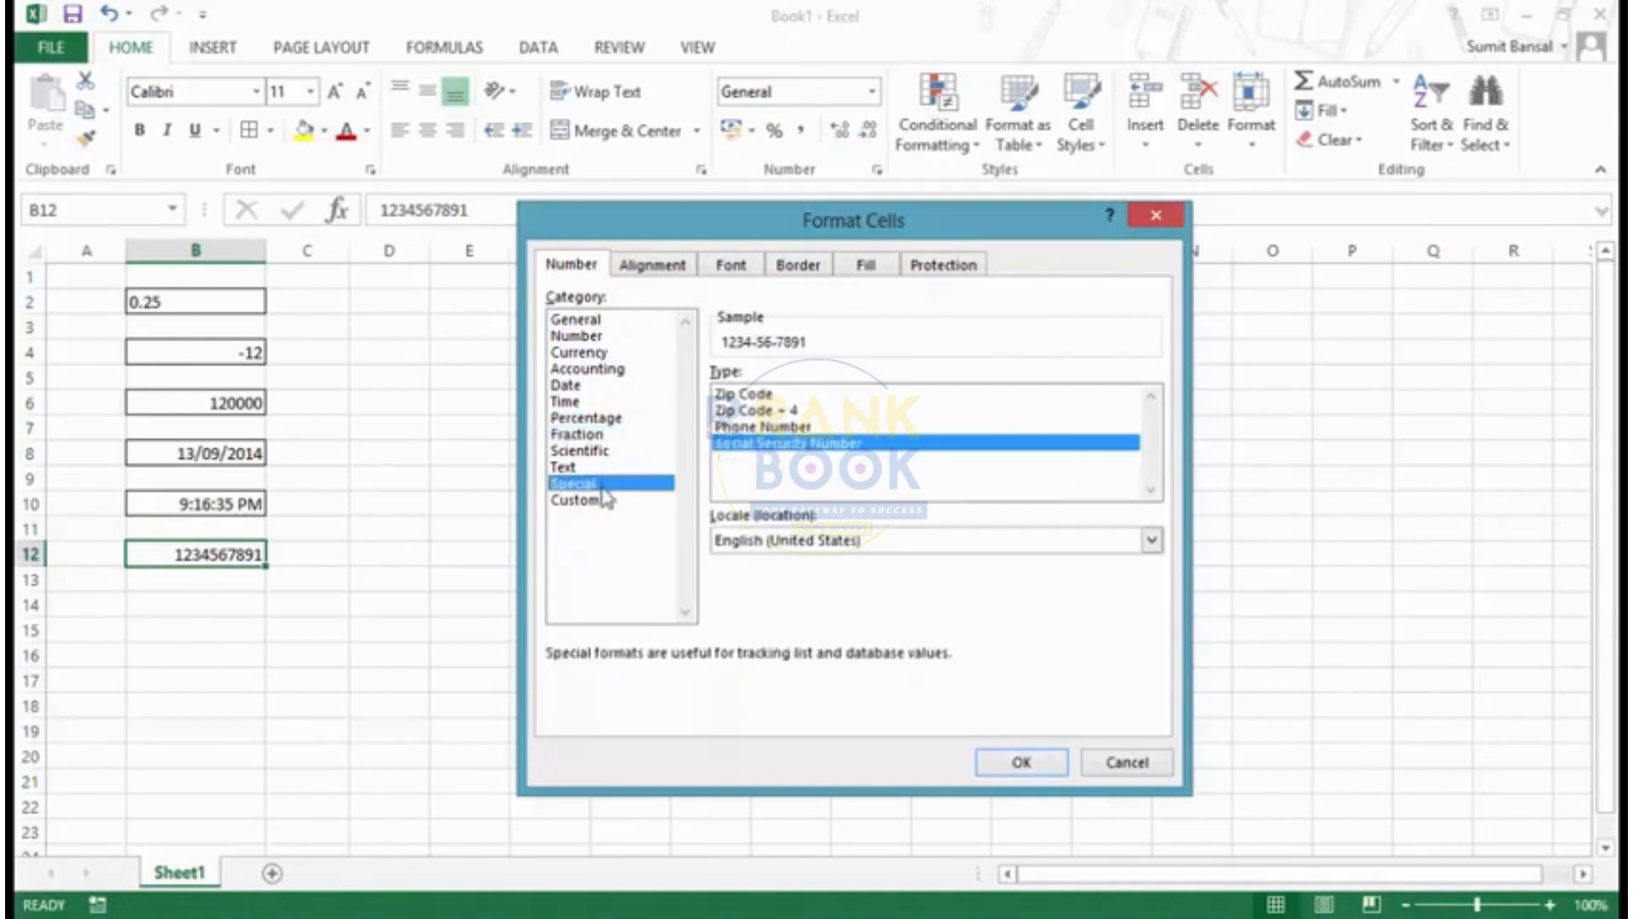
{"action": "left_click", "coordinate": [607, 508]}
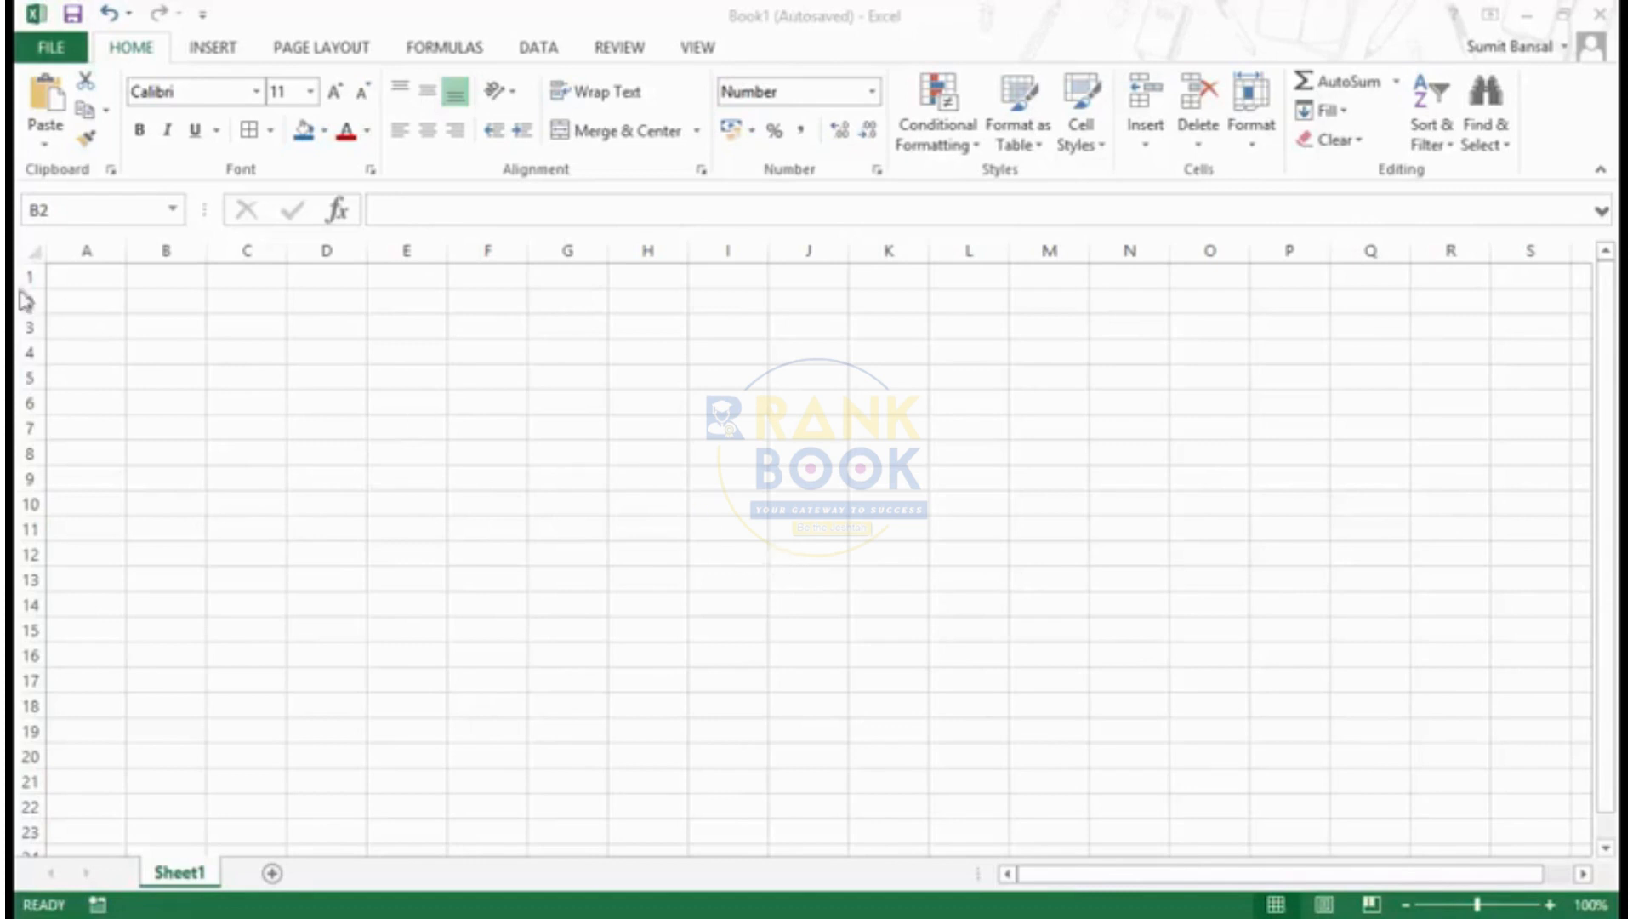
- Examine the Custom category's format code and the list of existing codes for the empty cell B2
{"action": "left_click", "coordinate": [154, 296]}
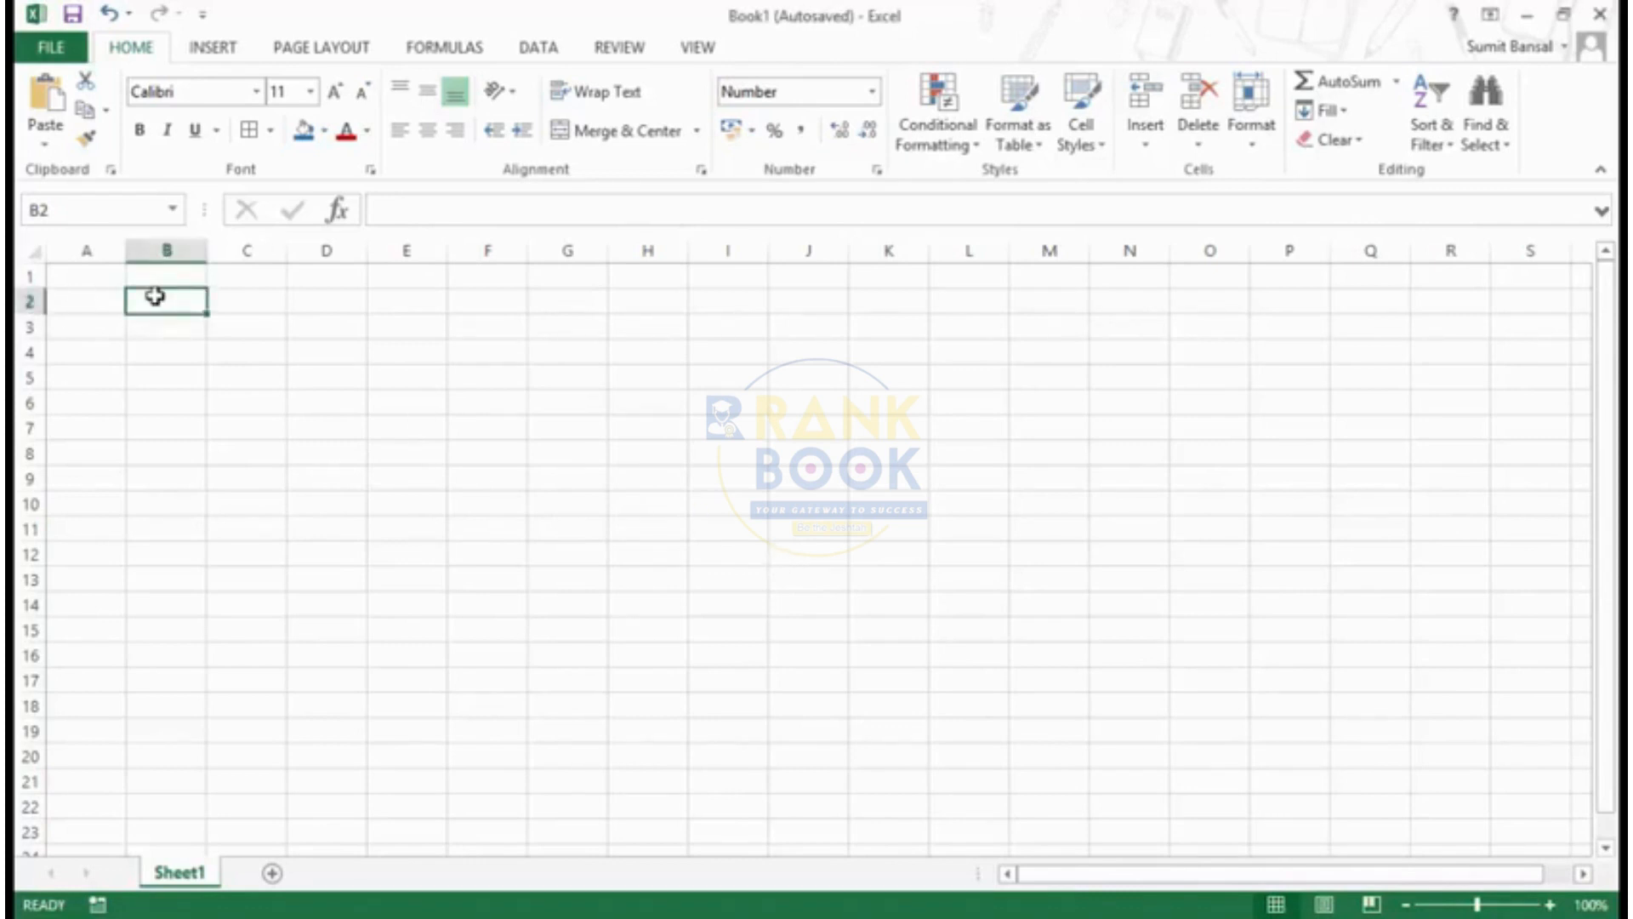
{"action": "key", "text": "ctrl+1"}
{"action": "left_click", "coordinate": [708, 366]}
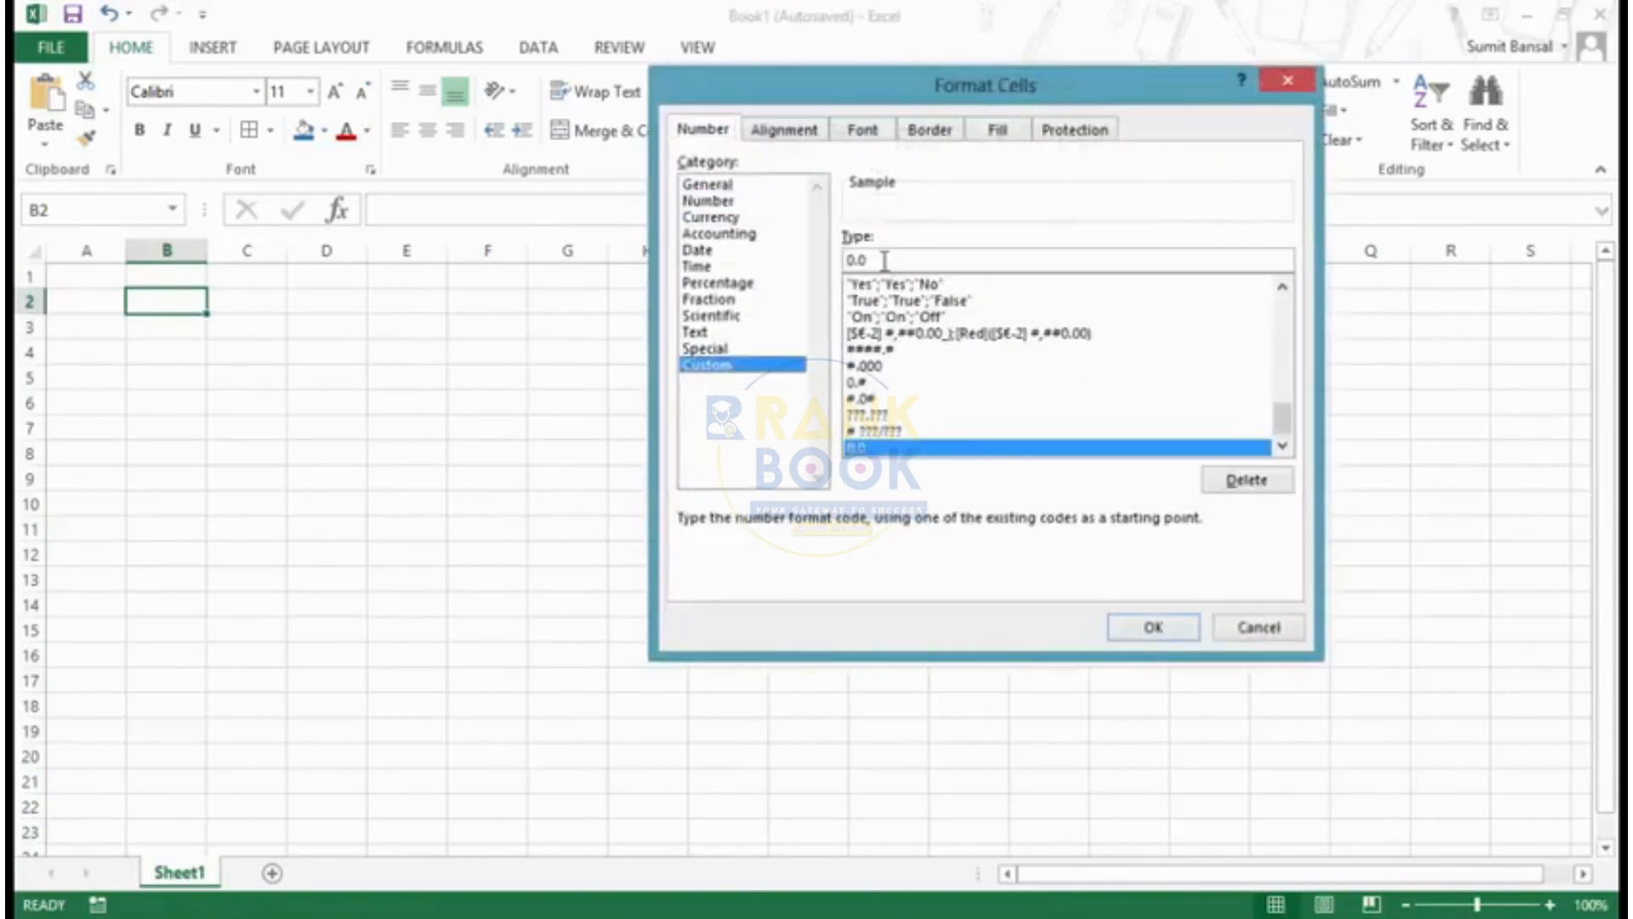
{"action": "left_click_drag", "start_coordinate": [886, 260], "coordinate": [830, 256]}
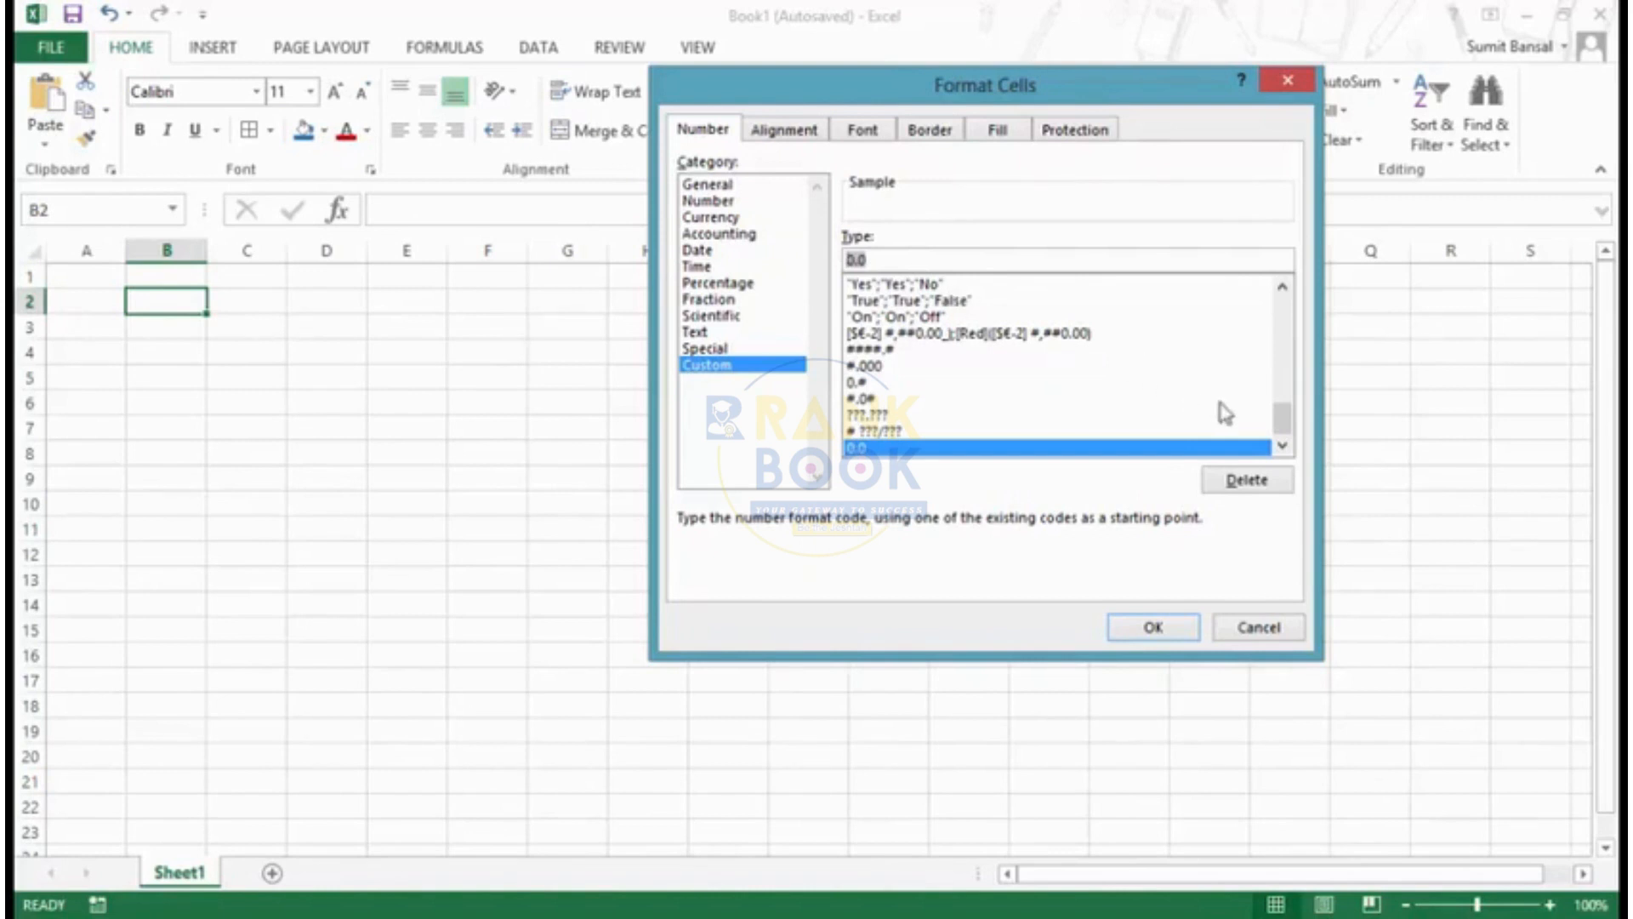
{"action": "left_click_drag", "start_coordinate": [1283, 418], "coordinate": [1286, 266]}
{"action": "key", "text": "Escape"}
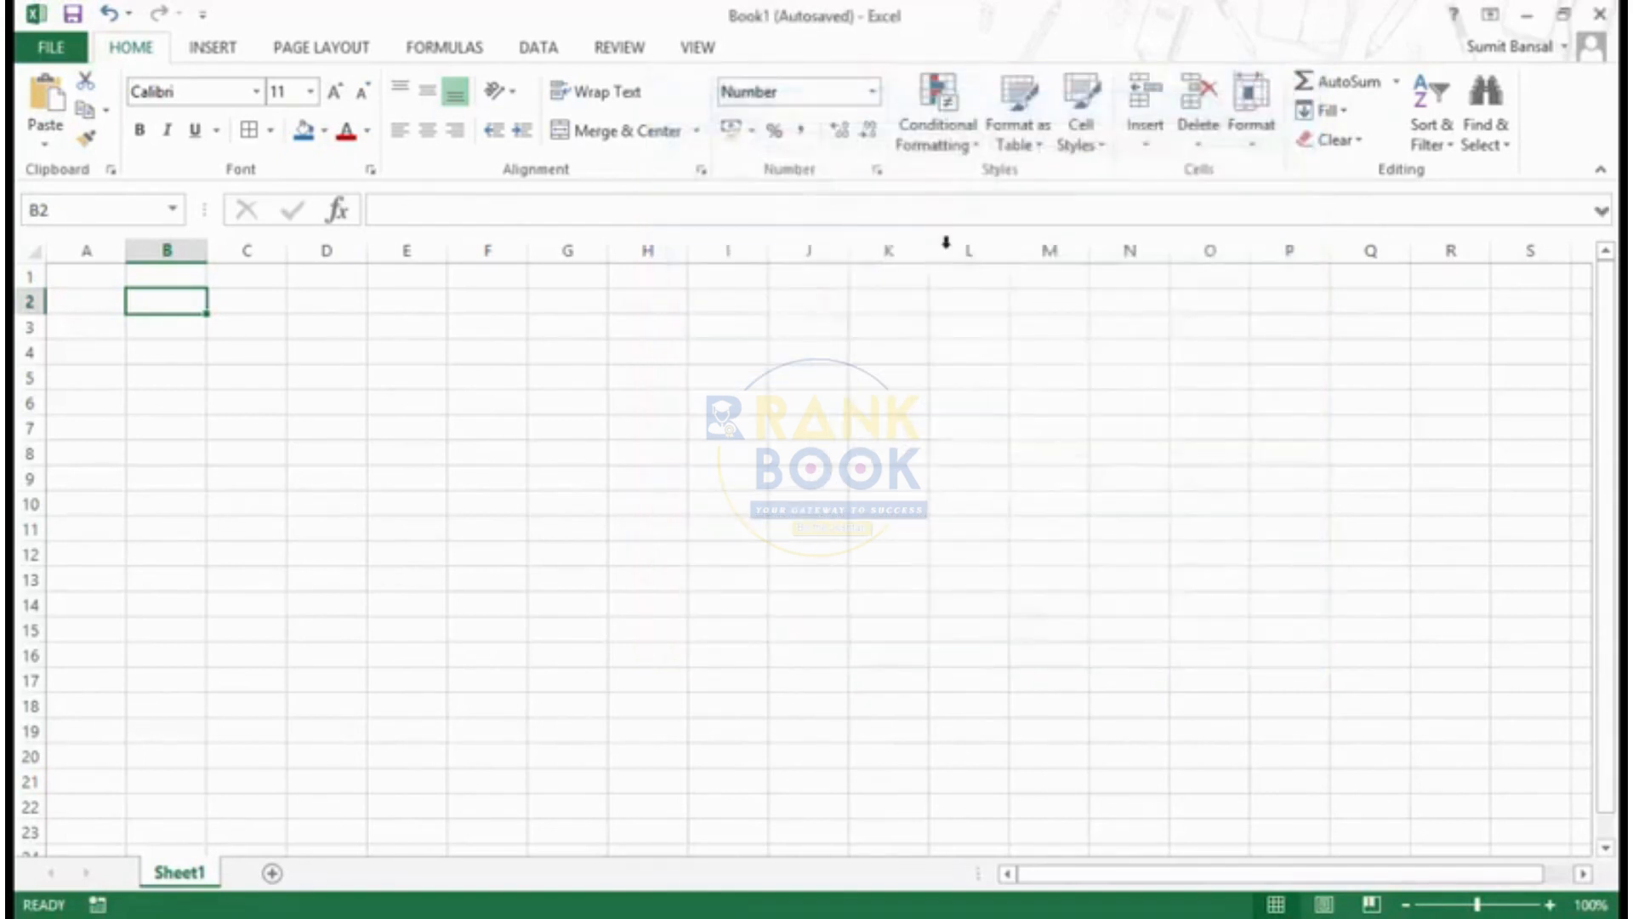
{"action": "type", "text": "123."}
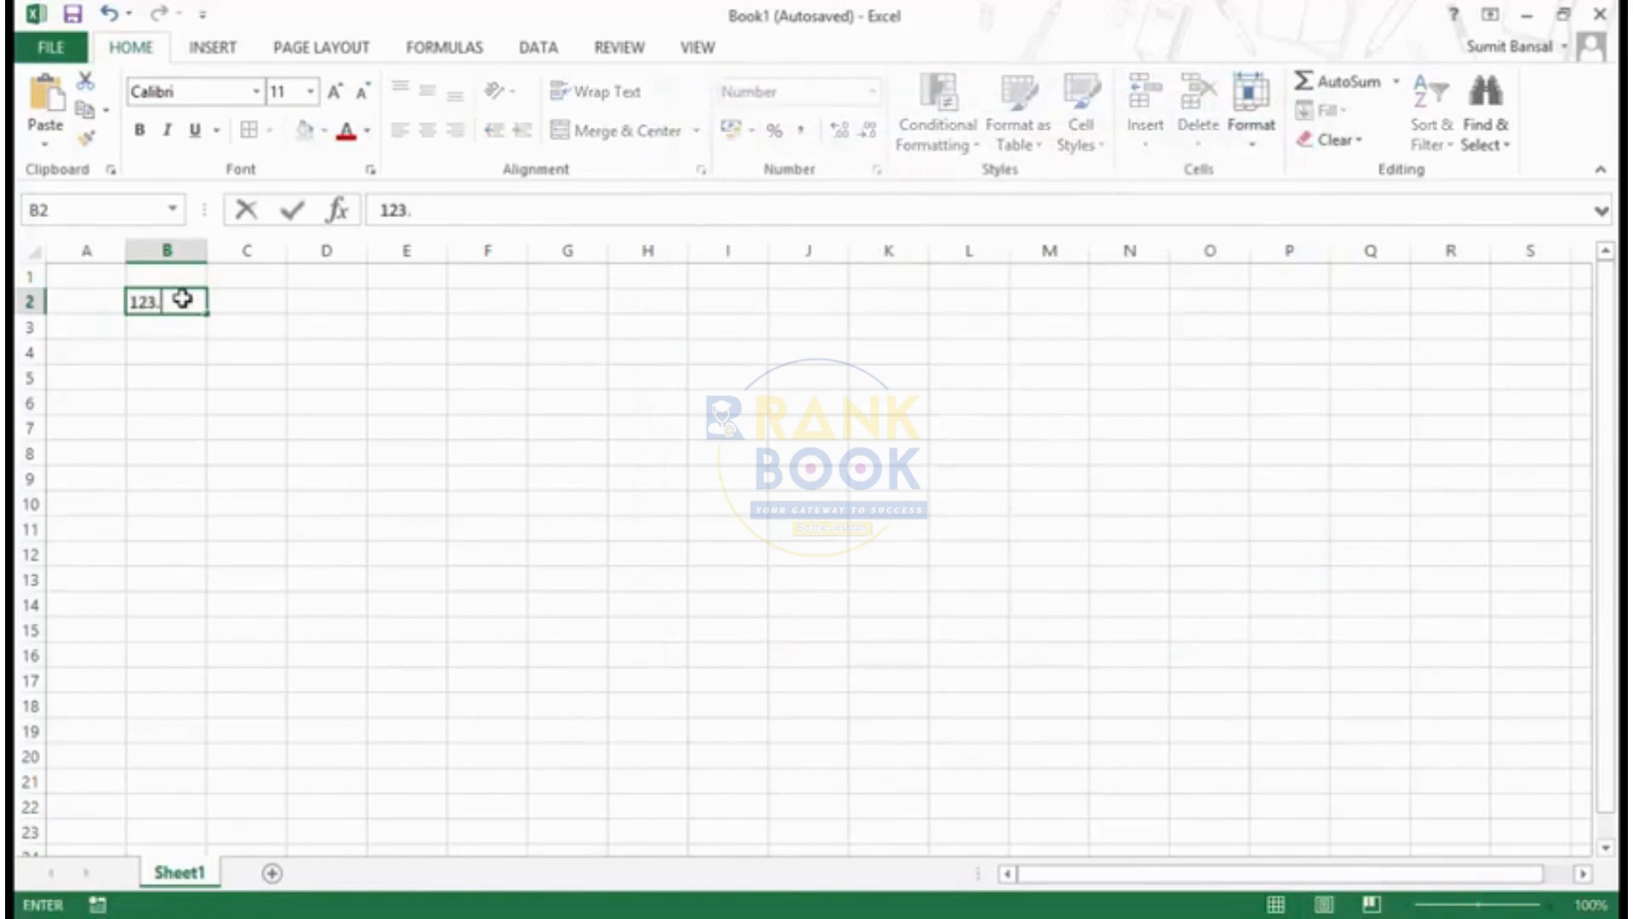
{"action": "type", "text": "123"}
{"action": "key", "text": "Return"}
{"action": "left_click", "coordinate": [182, 299]}
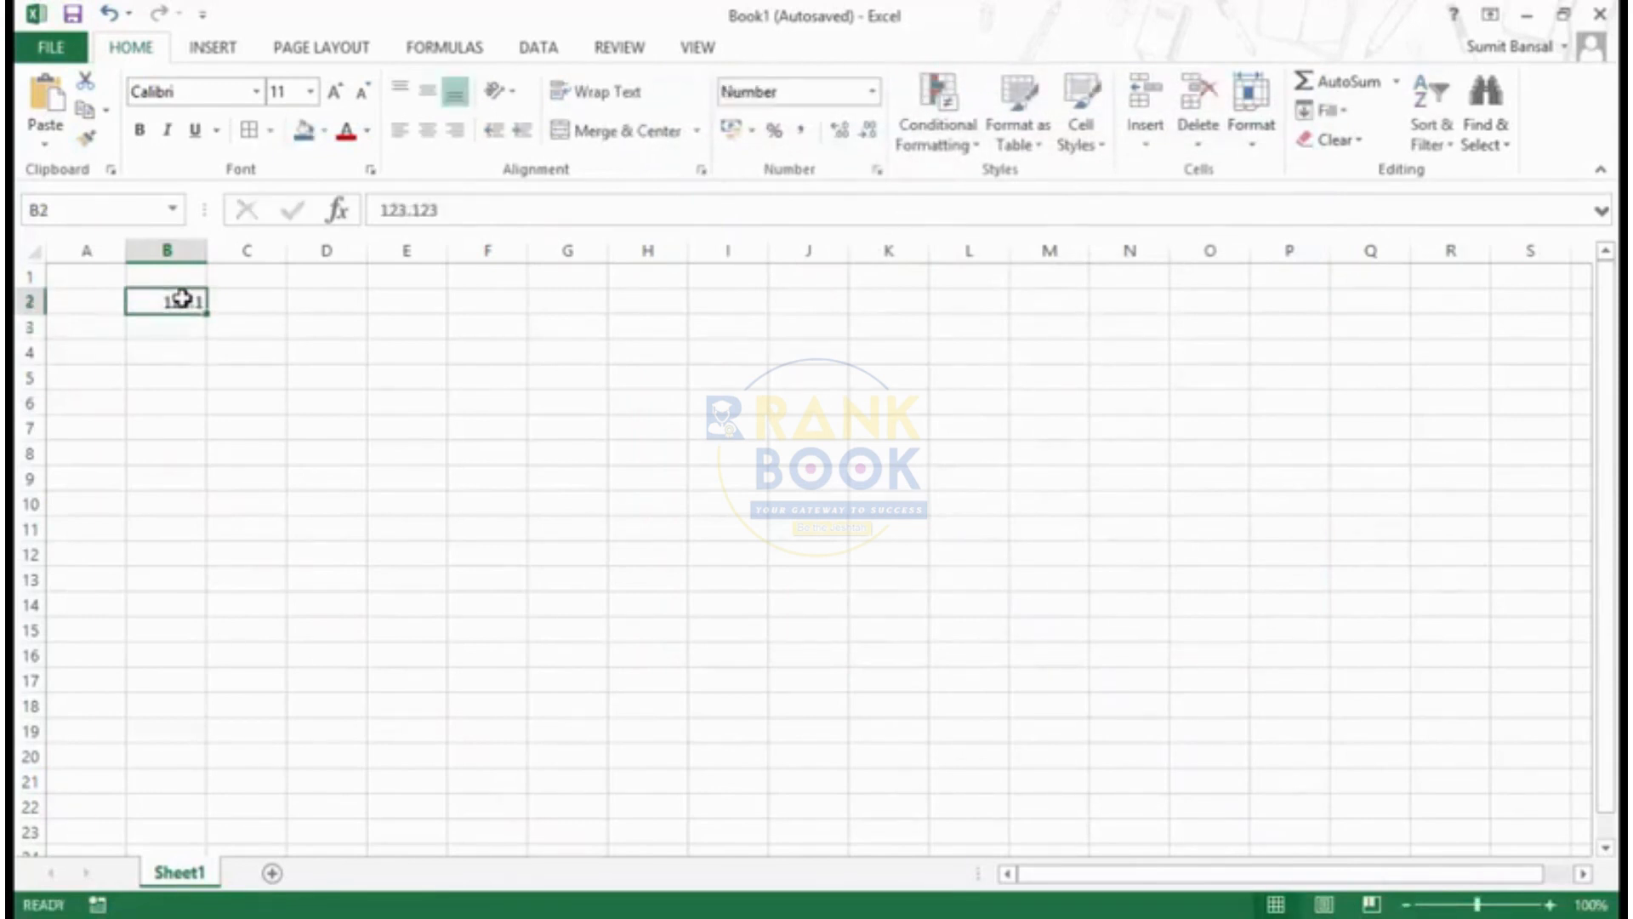
{"action": "key", "text": "Delete"}
{"action": "key", "text": "Return"}
- Enter 123.123 in cell B3
{"action": "type", "text": "123."}
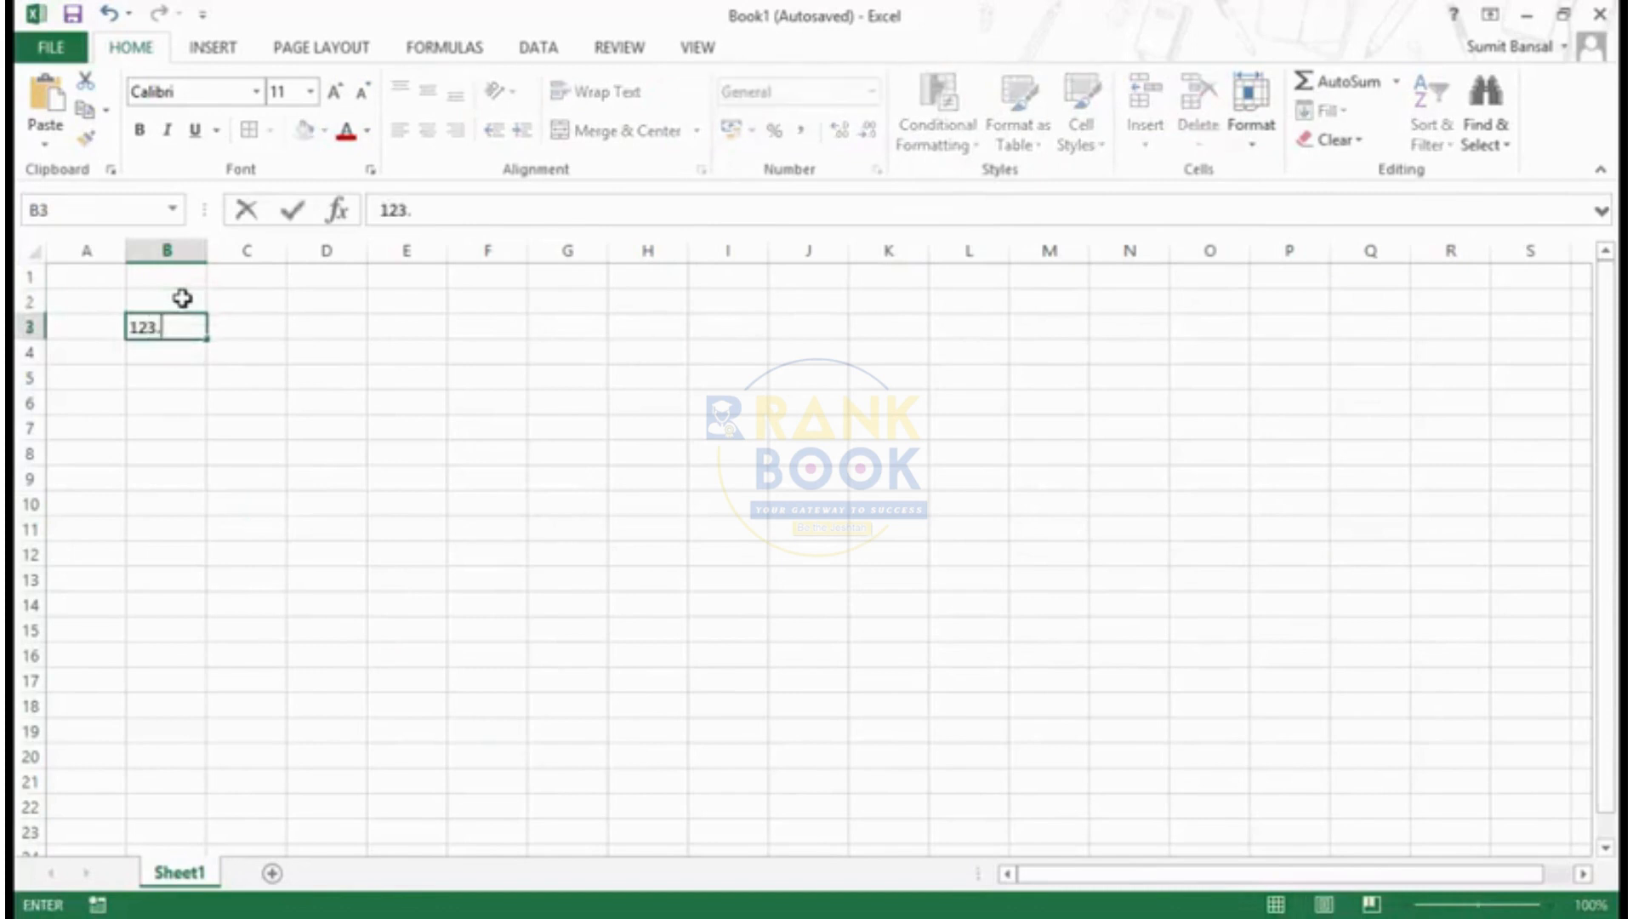
{"action": "type", "text": "123"}
{"action": "key", "text": "Return"}
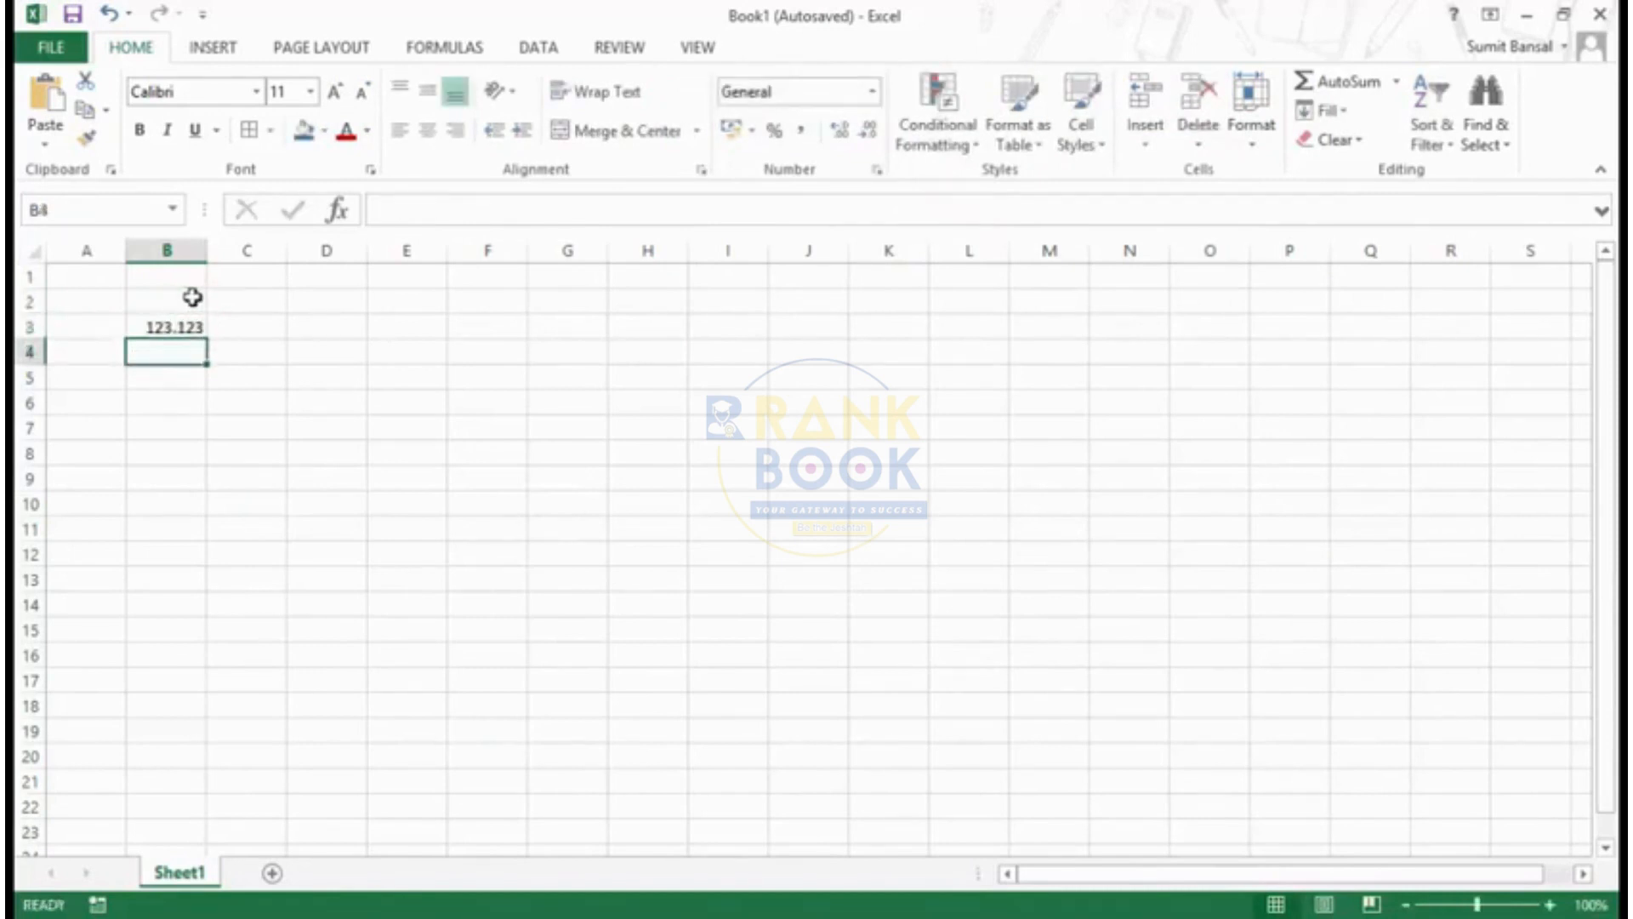
- Preview the custom format codes 0.0, 0.00 and 0.000 on cell B3
{"action": "left_click", "coordinate": [197, 324]}
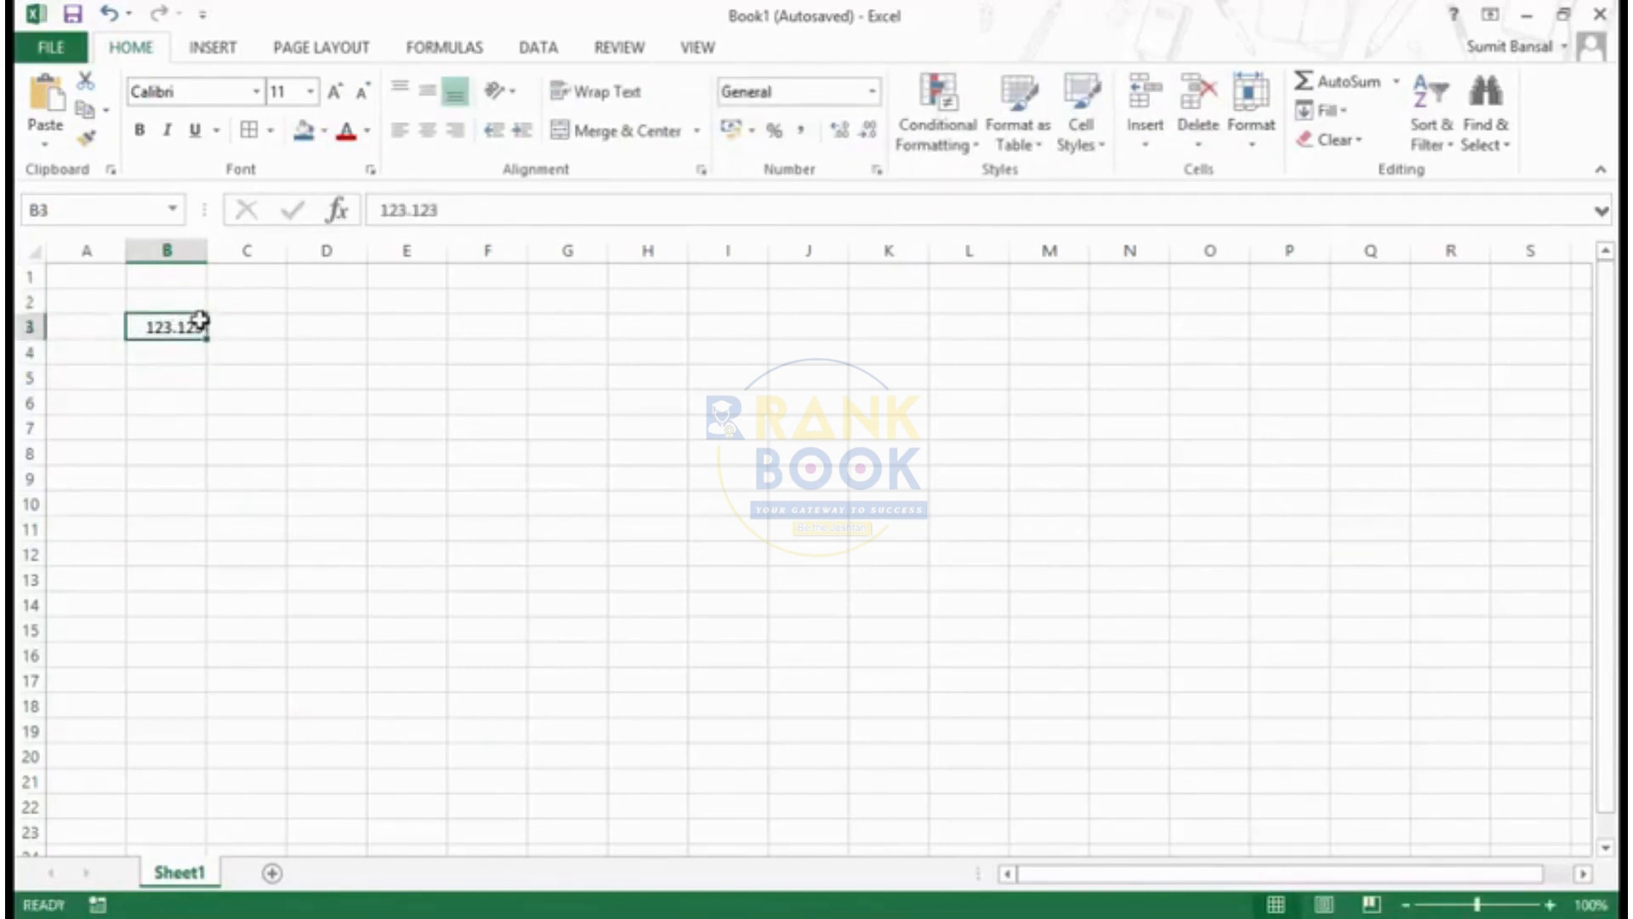
{"action": "key", "text": "ctrl+1"}
{"action": "left_click", "coordinate": [715, 364]}
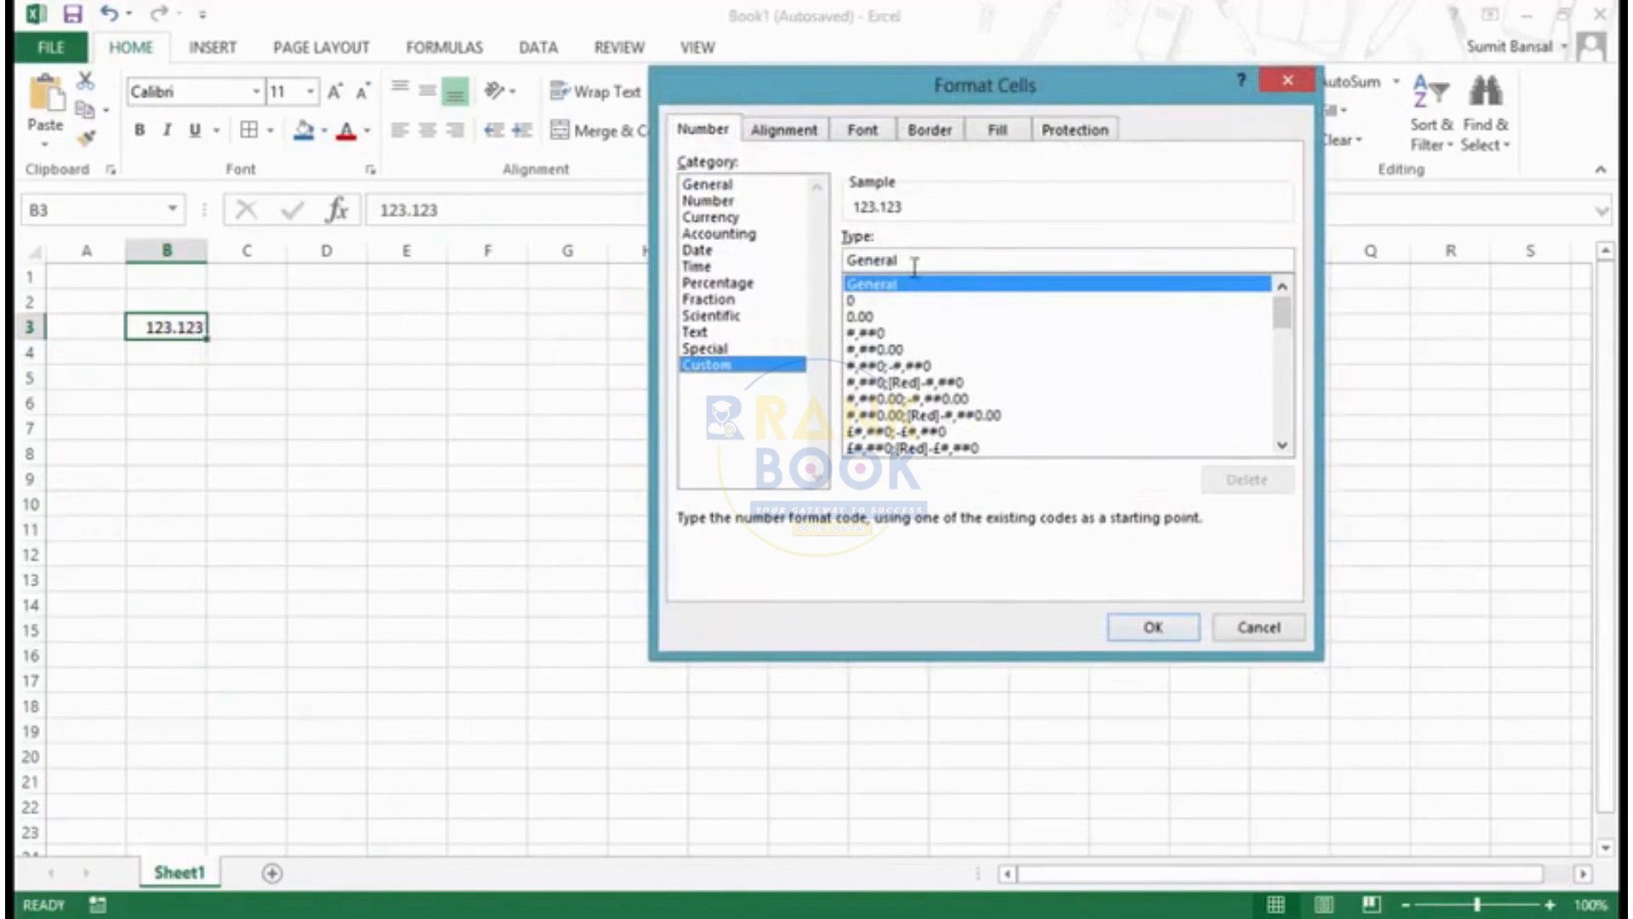
{"action": "left_click_drag", "start_coordinate": [908, 263], "coordinate": [853, 258]}
{"action": "type", "text": "0.0"}
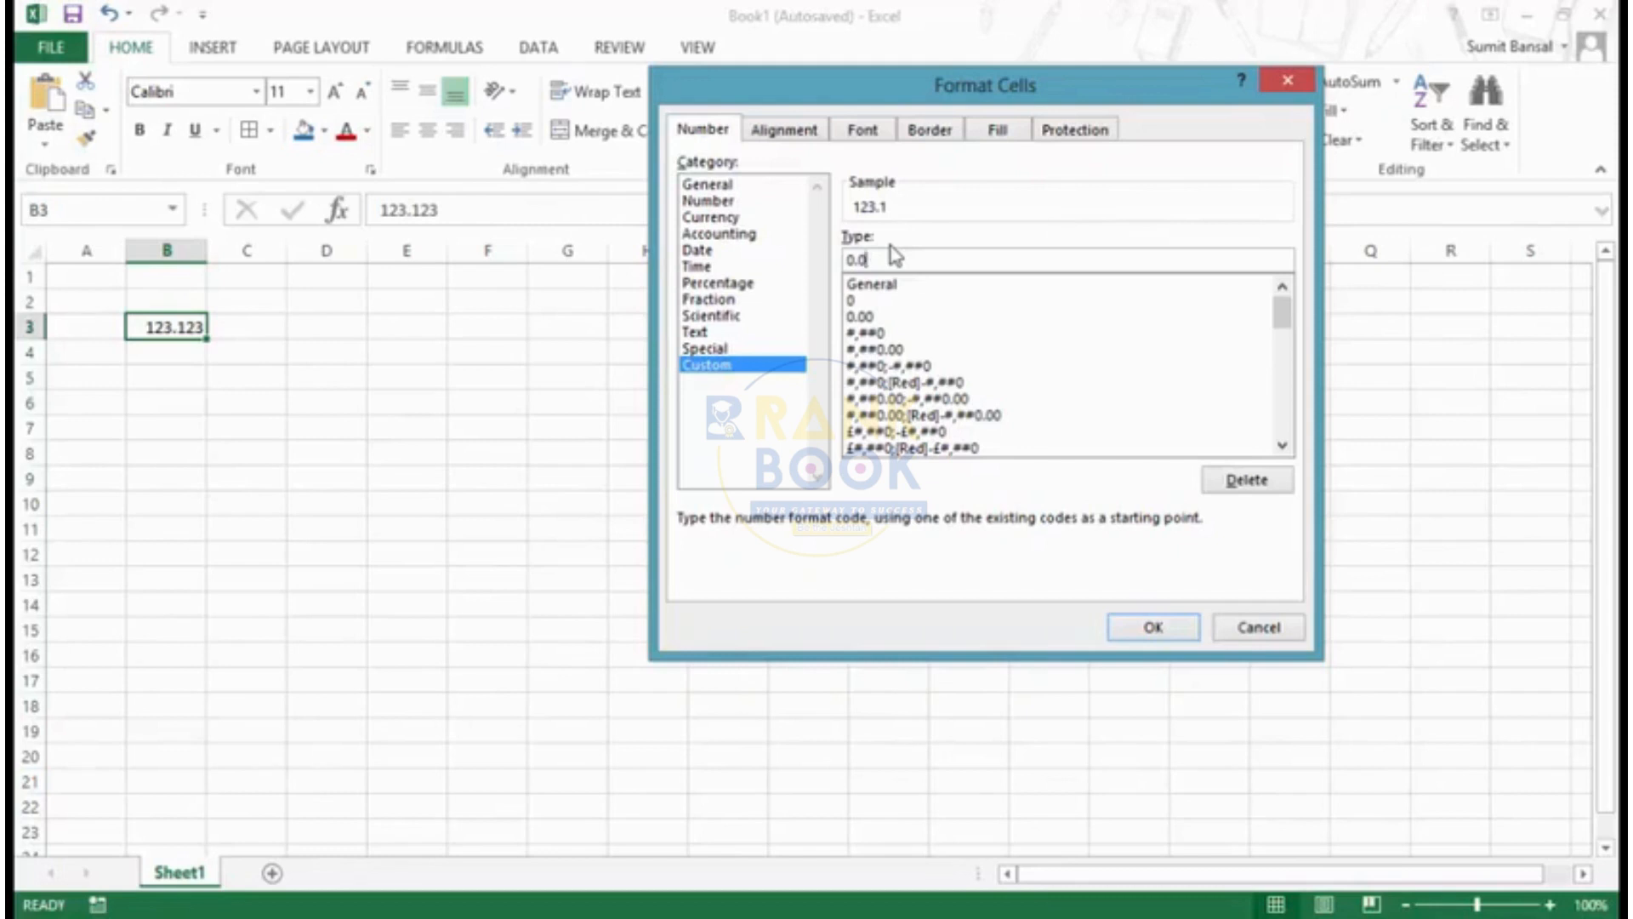
{"action": "type", "text": "0"}
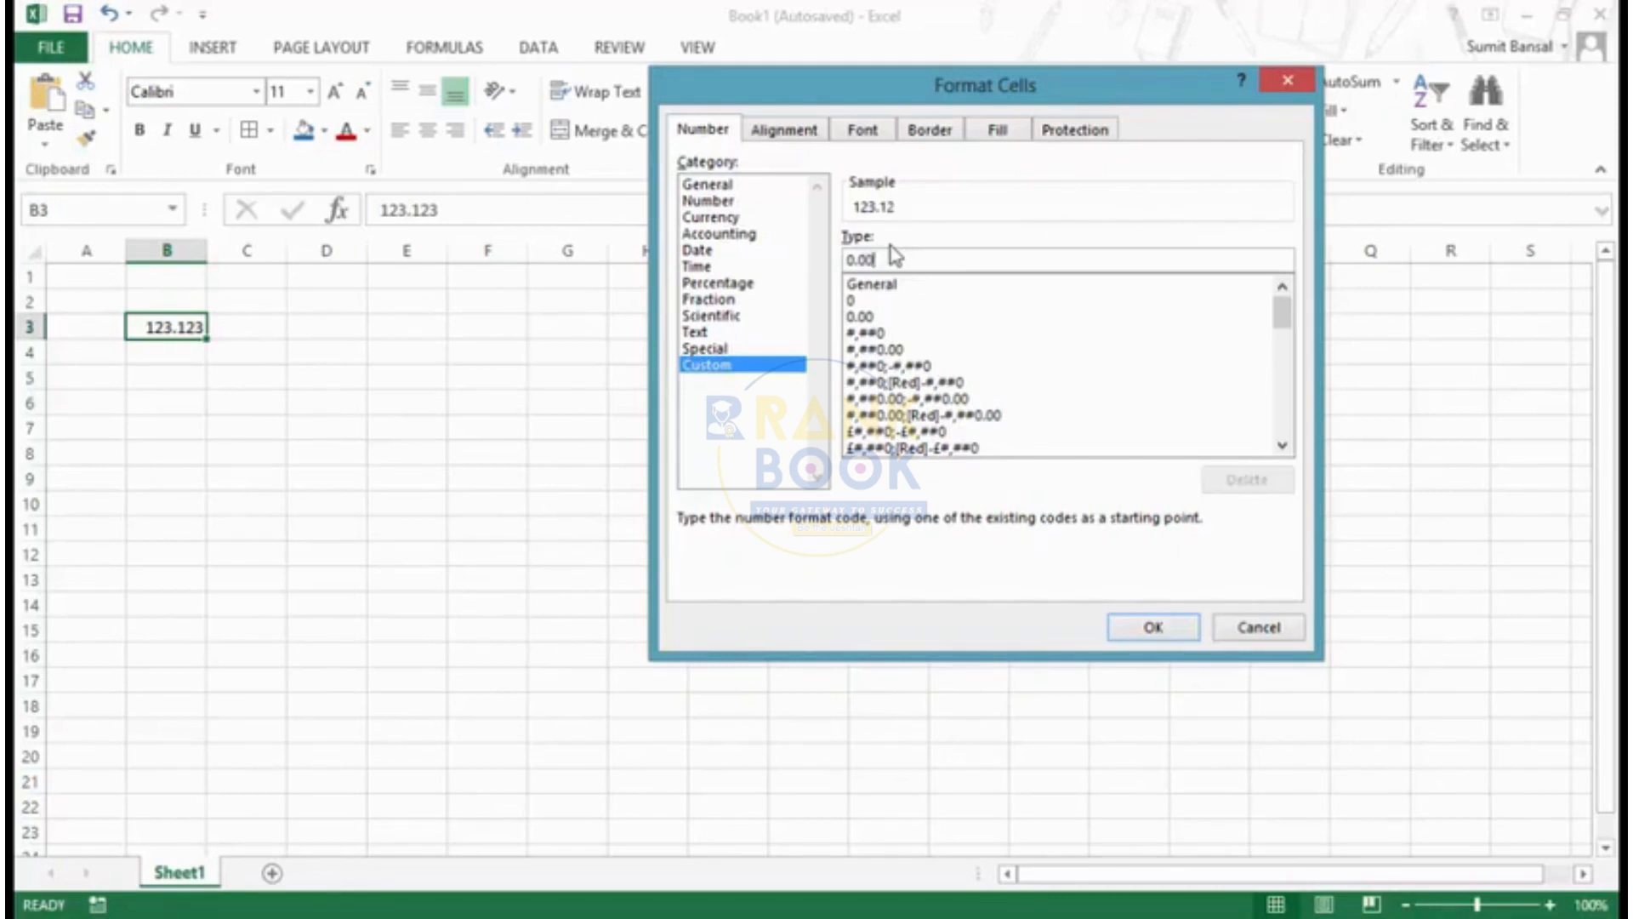
{"action": "type", "text": "0"}
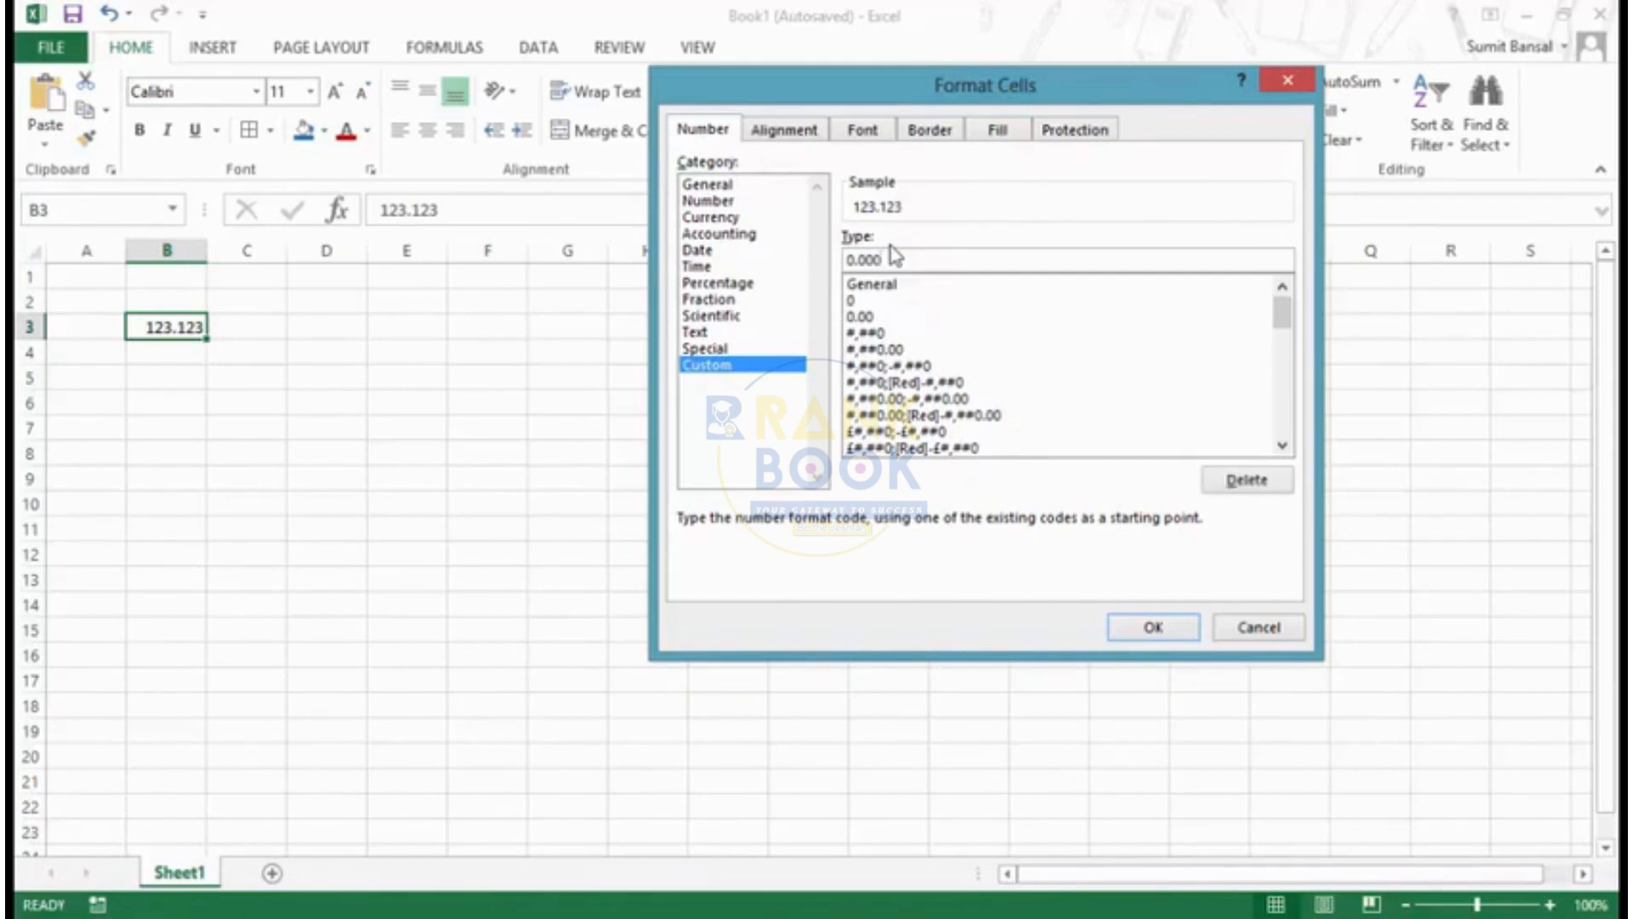
{"action": "type", "text": "0"}
- Try additional zeros after the decimal point in cell B3's custom format code and remove some of them
{"action": "type", "text": "0000"}
{"action": "key", "text": "BackSpace"}
{"action": "key", "text": "BackSpace"}
{"action": "key", "text": "BackSpace"}
{"action": "key", "text": "BackSpace"}
{"action": "key", "text": "BackSpace"}
- Insert three extra zeros in front of the decimal places in cell B3's custom format code
{"action": "key", "text": "Left"}
{"action": "key", "text": "Left"}
{"action": "key", "text": "Left"}
{"action": "key", "text": "Left"}
{"action": "key", "text": "Left"}
{"action": "type", "text": "00"}
{"action": "type", "text": "0"}
- Replace cell B3's custom format code with #.###
{"action": "left_click_drag", "start_coordinate": [916, 261], "coordinate": [843, 260]}
{"action": "type", "text": "#"}
{"action": "type", "text": "."}
{"action": "type", "text": "#"}
{"action": "type", "text": "#"}
{"action": "type", "text": "#"}
- Try six more # placeholders after the decimal point and remove them from the code
{"action": "type", "text": "######"}
{"action": "key", "text": "BackSpace"}
{"action": "key", "text": "BackSpace"}
- Try three more # placeholders before the decimal point and delete them from the code
{"action": "key", "text": "BackSpace"}
{"action": "key", "text": "BackSpace"}
{"action": "key", "text": "BackSpace"}
{"action": "key", "text": "BackSpace"}
{"action": "key", "text": "BackSpace"}
{"action": "key", "text": "BackSpace"}
{"action": "key", "text": "BackSpace"}
{"action": "key", "text": "Left"}
{"action": "key", "text": "Left"}
{"action": "key", "text": "Left"}
{"action": "type", "text": "###"}
{"action": "key", "text": "BackSpace"}
{"action": "key", "text": "BackSpace"}
{"action": "key", "text": "BackSpace"}
{"action": "key", "text": "BackSpace"}
{"action": "key", "text": "BackSpace"}
{"action": "key", "text": "BackSpace"}
- Enter ?.???????? as the custom format code for cell B3
{"action": "type", "text": "?.????????"}
- Add ten more ? placeholders before the decimal point and apply the custom format to cell B3
{"action": "key", "text": "Left"}
{"action": "key", "text": "Left"}
{"action": "key", "text": "Left"}
{"action": "key", "text": "Left"}
{"action": "key", "text": "Left"}
{"action": "key", "text": "Left"}
{"action": "key", "text": "Left"}
{"action": "key", "text": "Left"}
{"action": "key", "text": "Left"}
{"action": "type", "text": "??????????"}
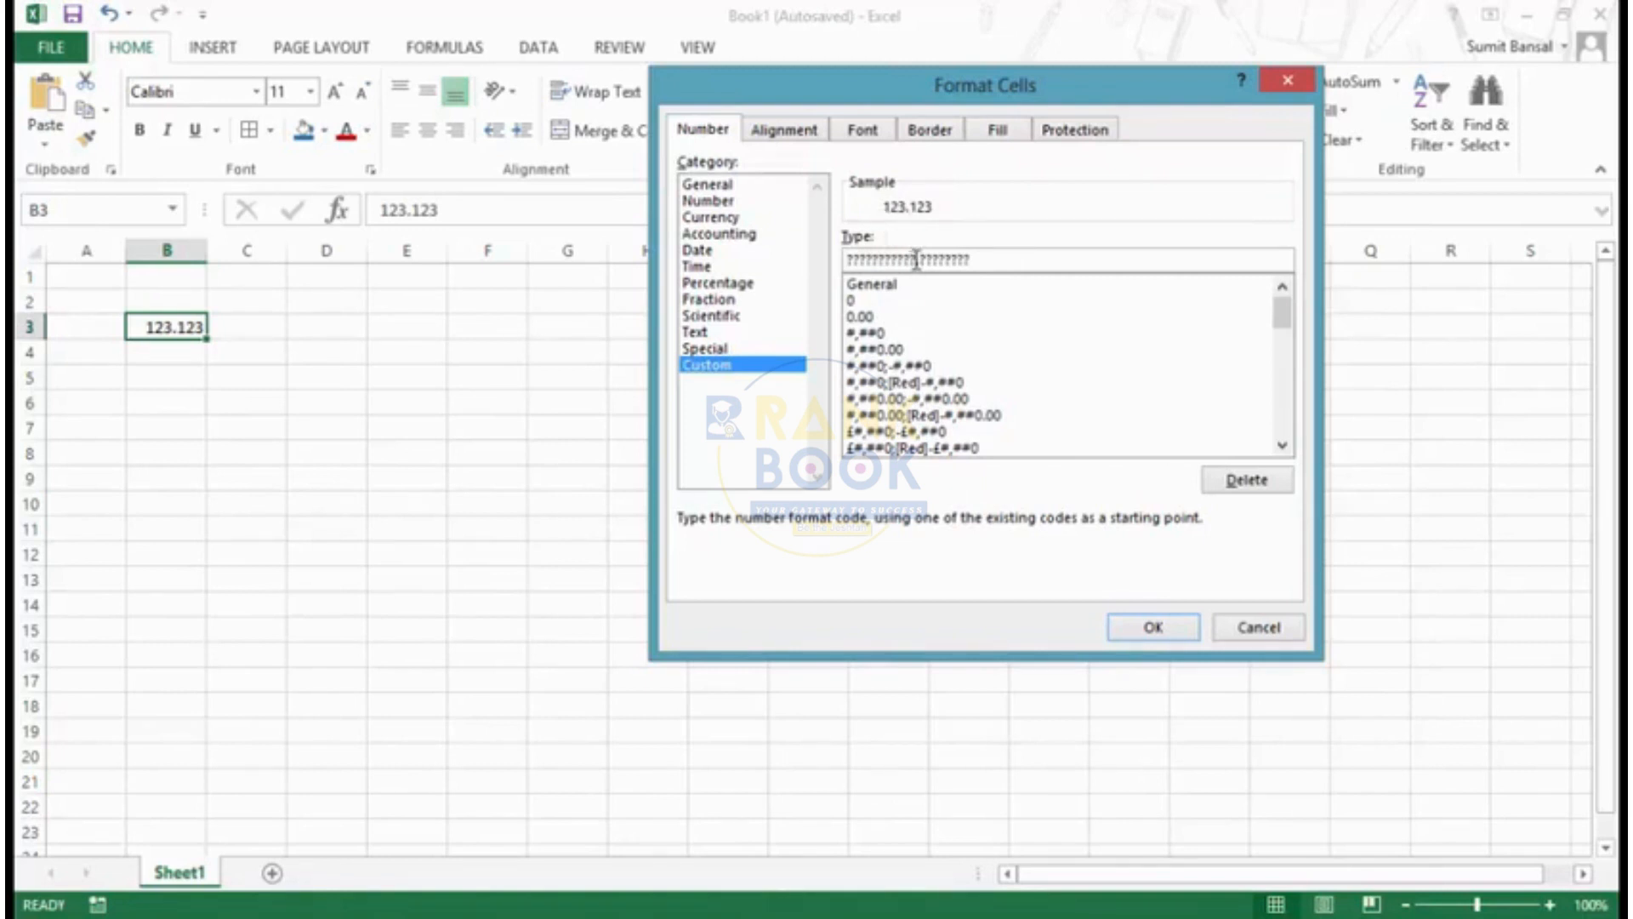
{"action": "left_click_drag", "start_coordinate": [916, 260], "coordinate": [842, 260]}
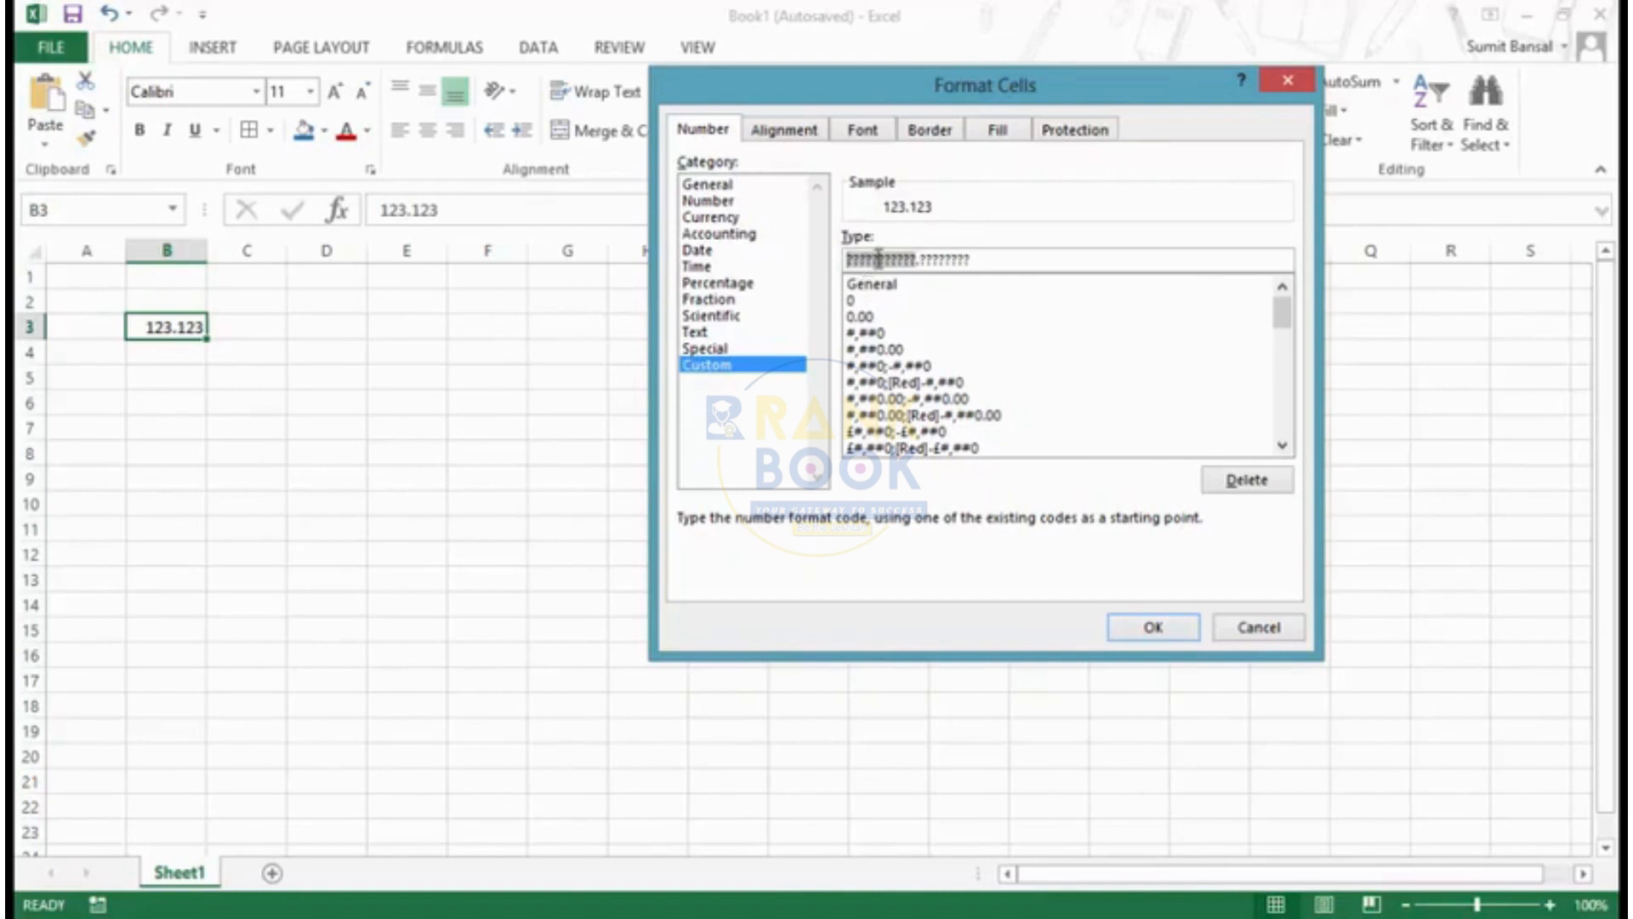
{"action": "left_click", "coordinate": [1155, 623]}
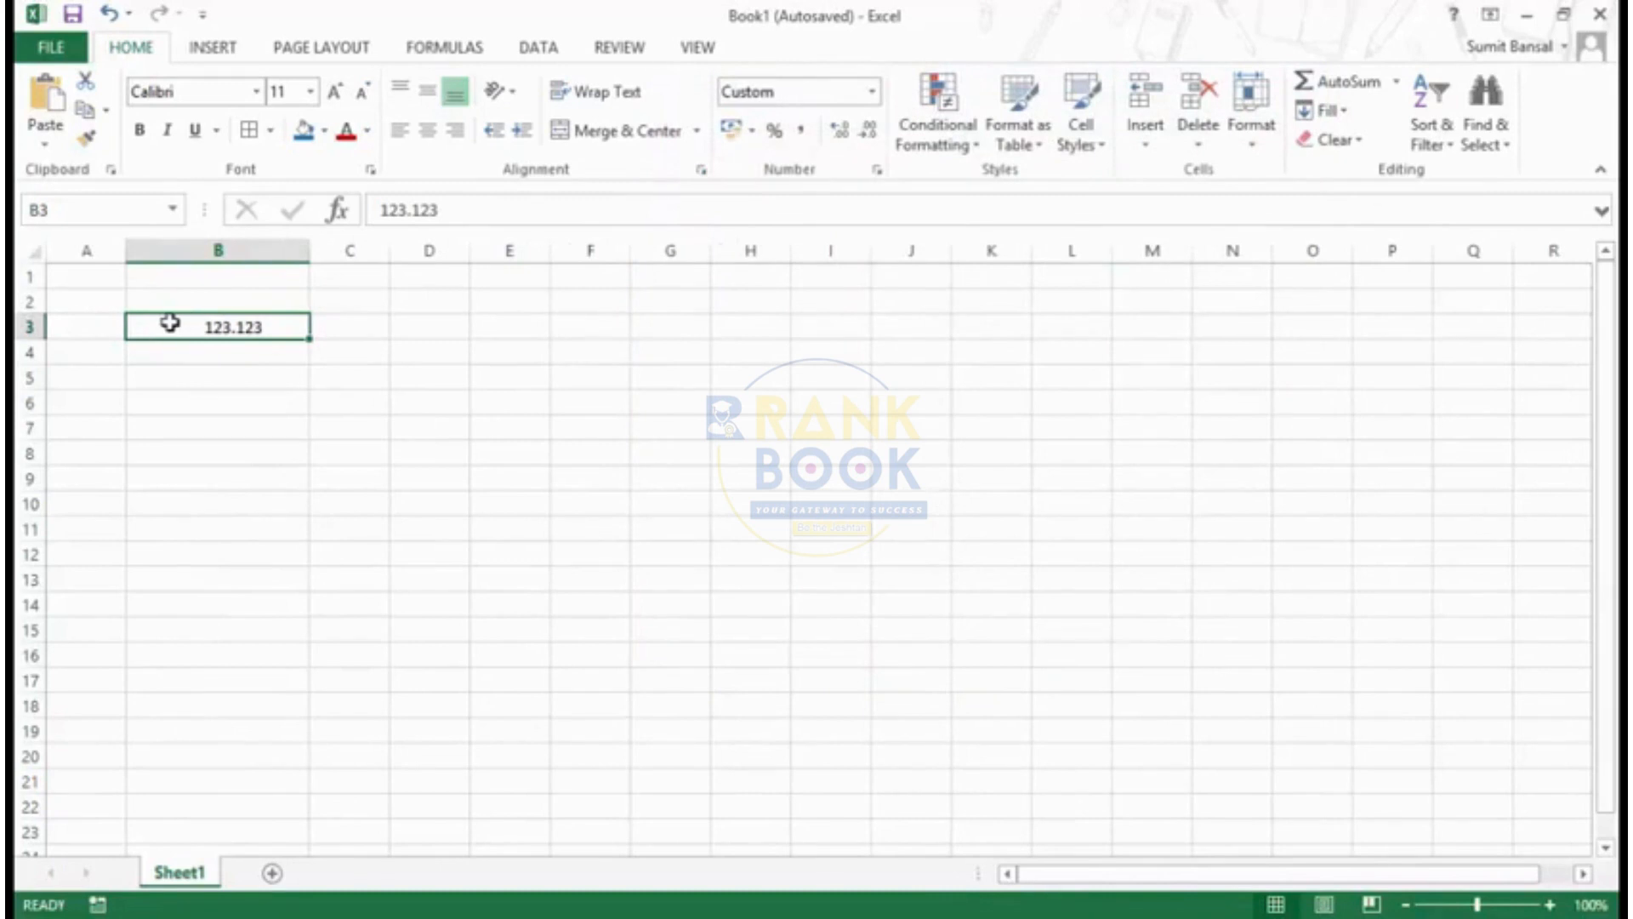
- Enter 123456 in cell B4, directly below the formatted number
{"action": "left_click", "coordinate": [193, 351]}
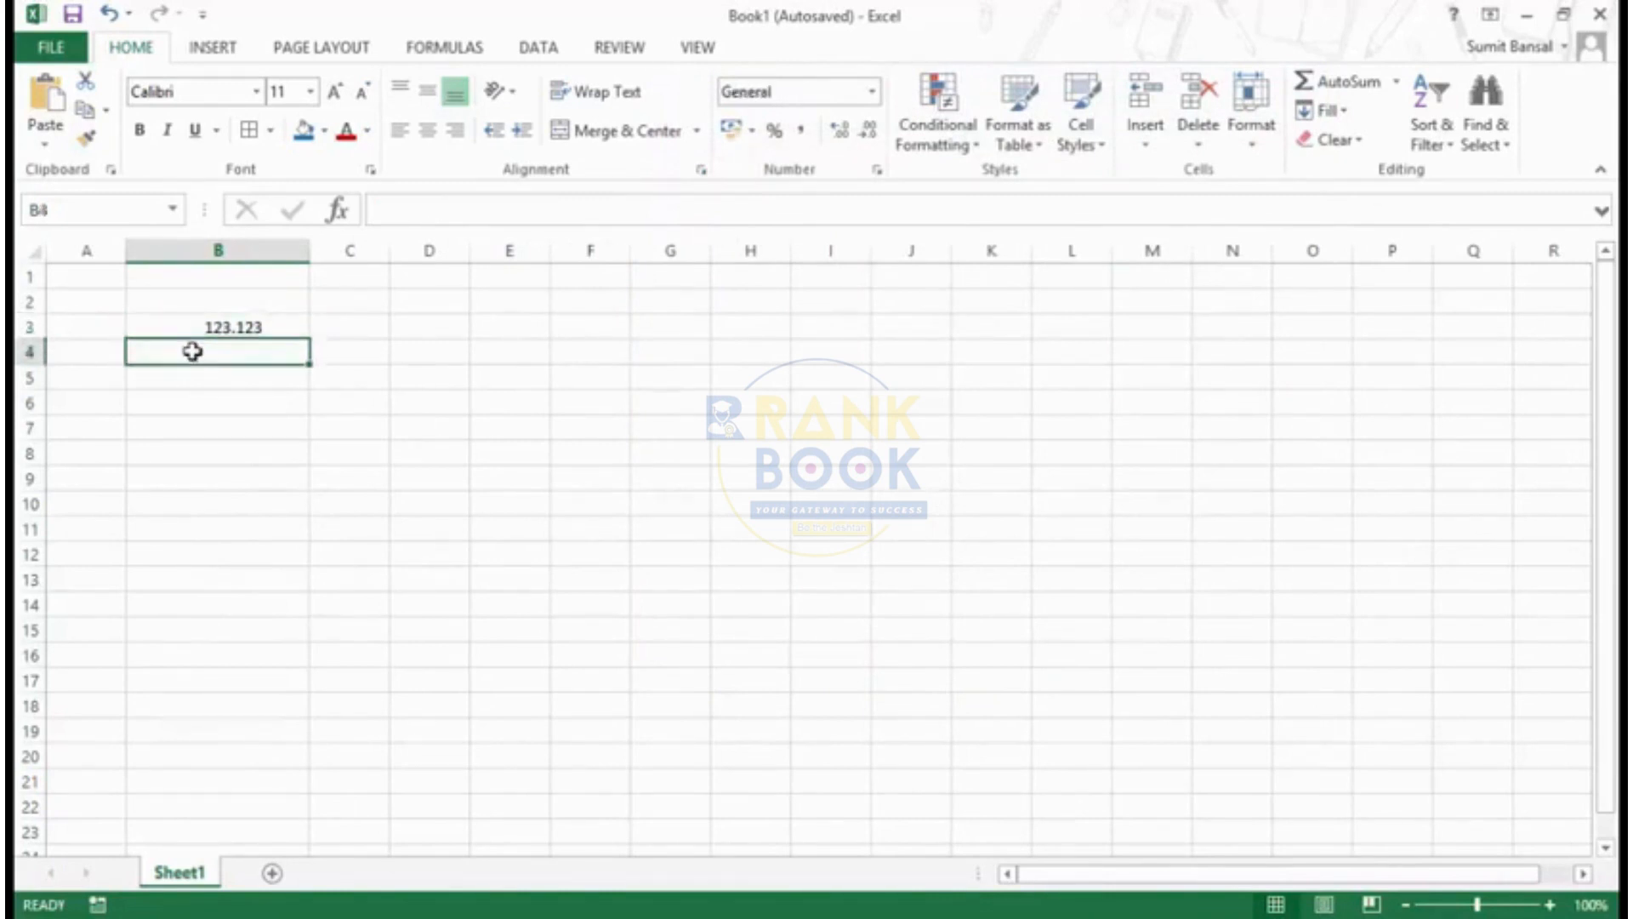
{"action": "type", "text": "123456"}
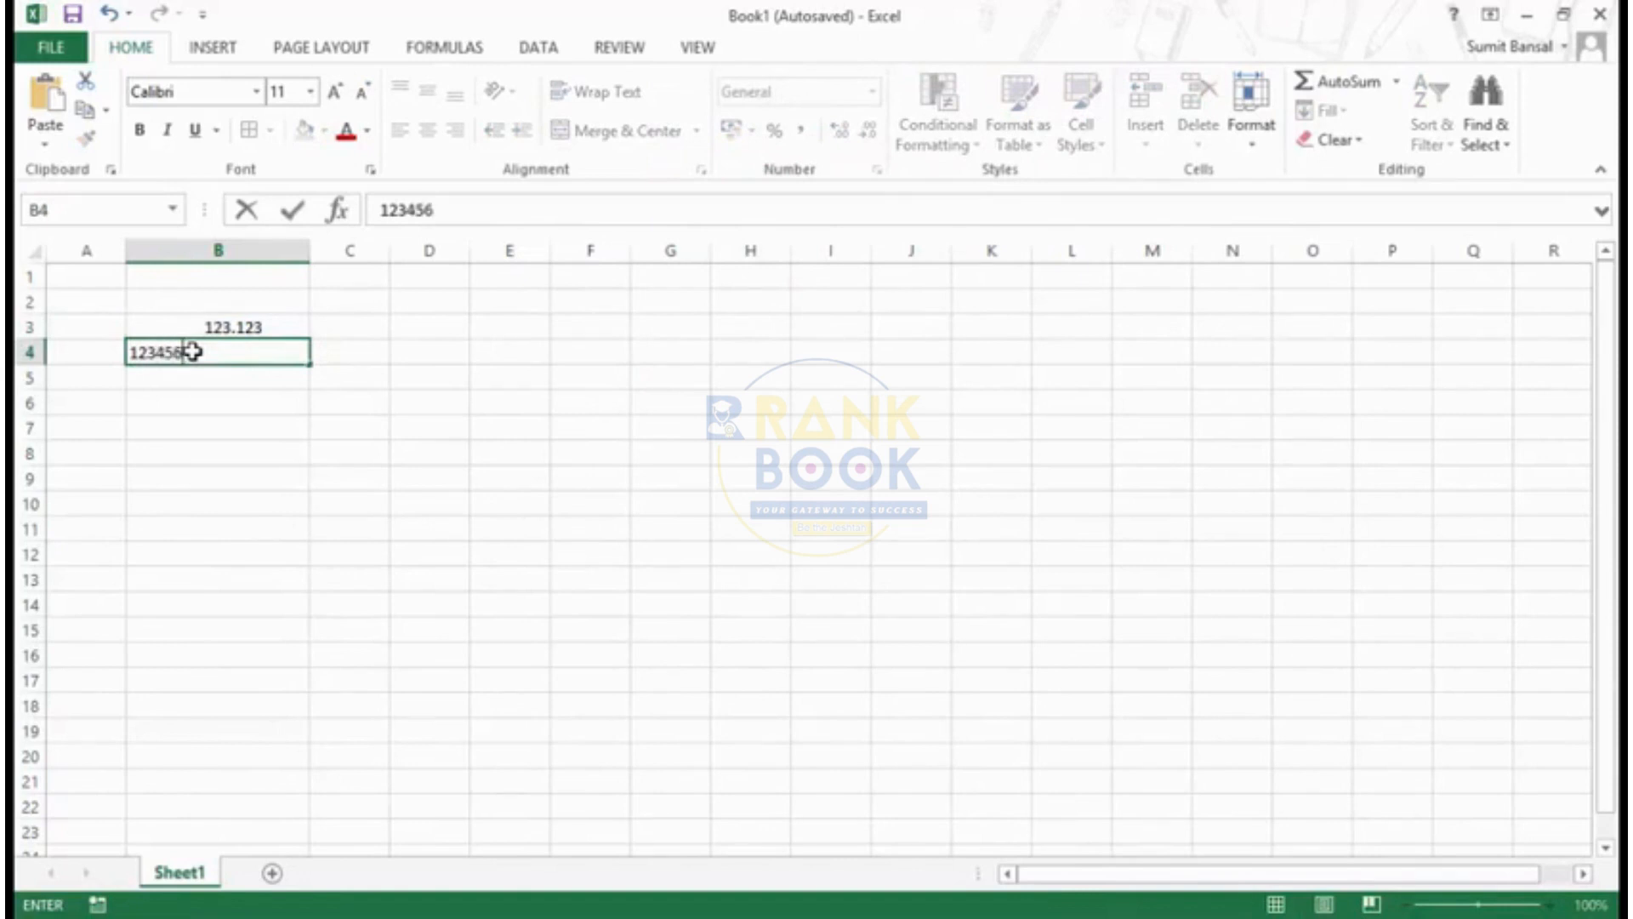
{"action": "key", "text": "Return"}
{"action": "left_click", "coordinate": [193, 351]}
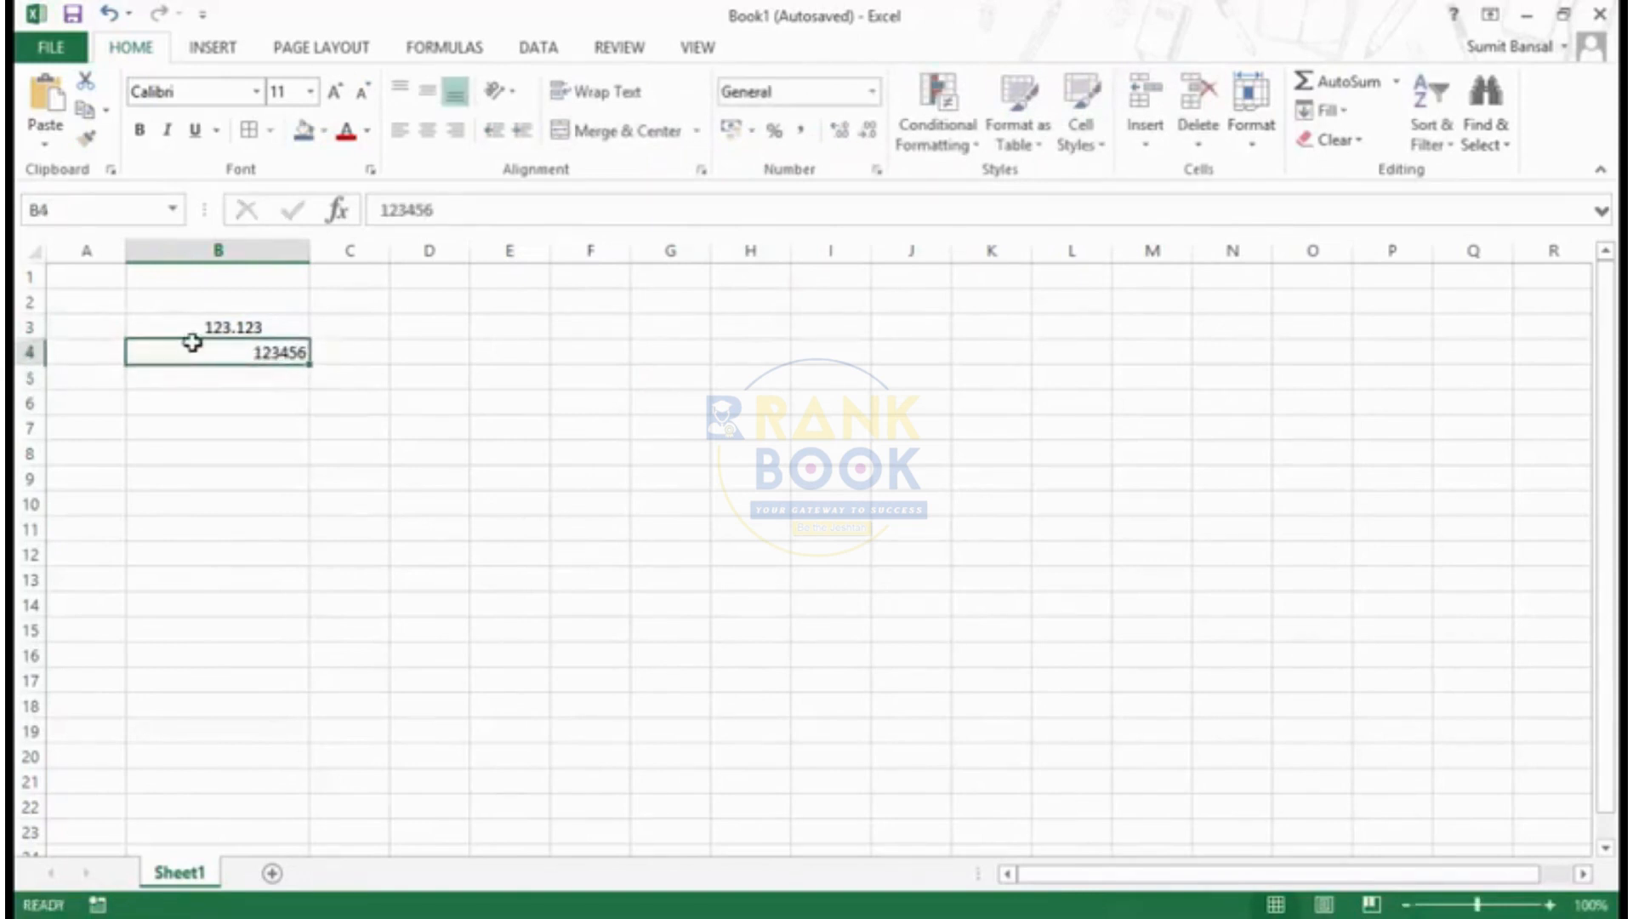
- Copy cell B3 and paste only its formats onto cell B4 with Paste Special
{"action": "left_click", "coordinate": [191, 328]}
{"action": "key", "text": "ctrl+c"}
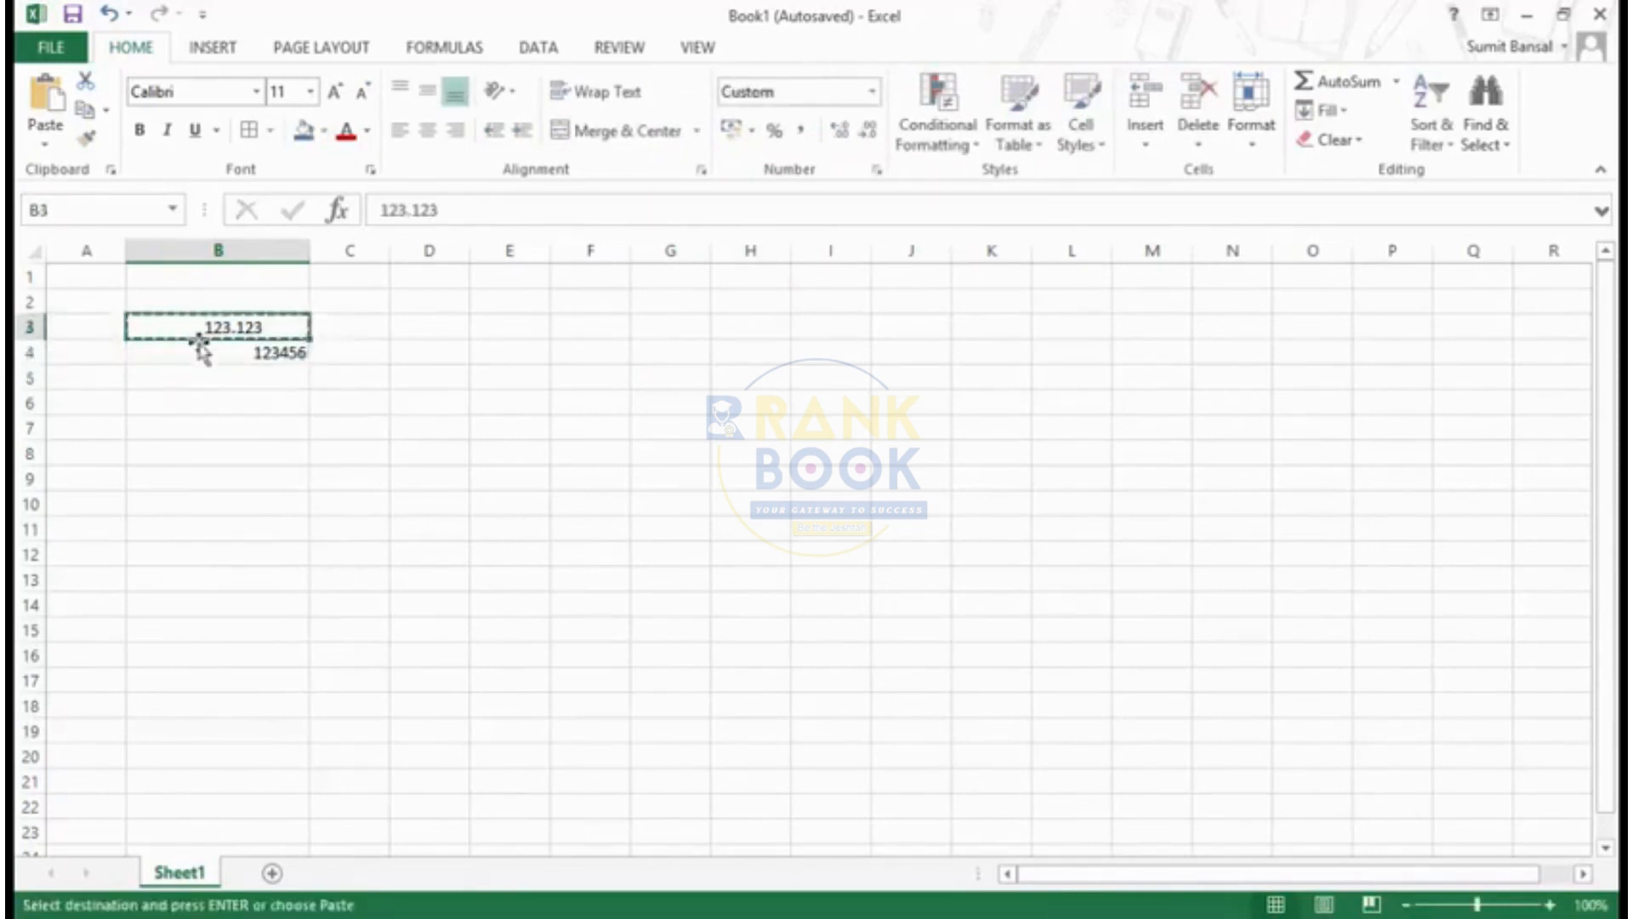
{"action": "left_click", "coordinate": [199, 348]}
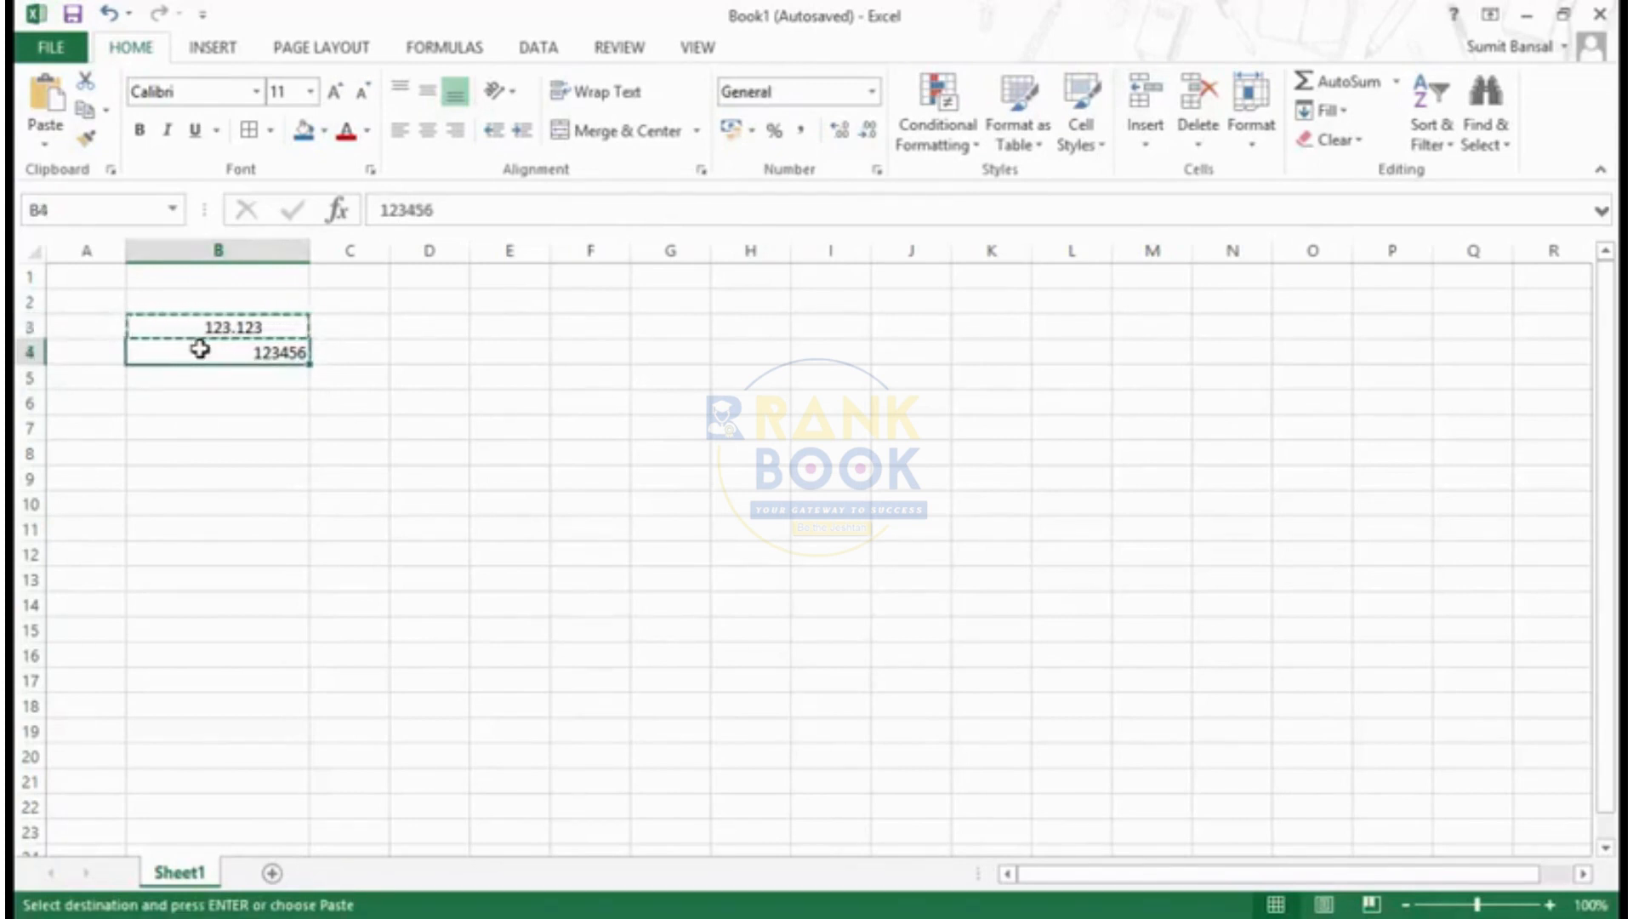
{"action": "key", "text": "ctrl+alt+v"}
{"action": "left_click", "coordinate": [783, 257]}
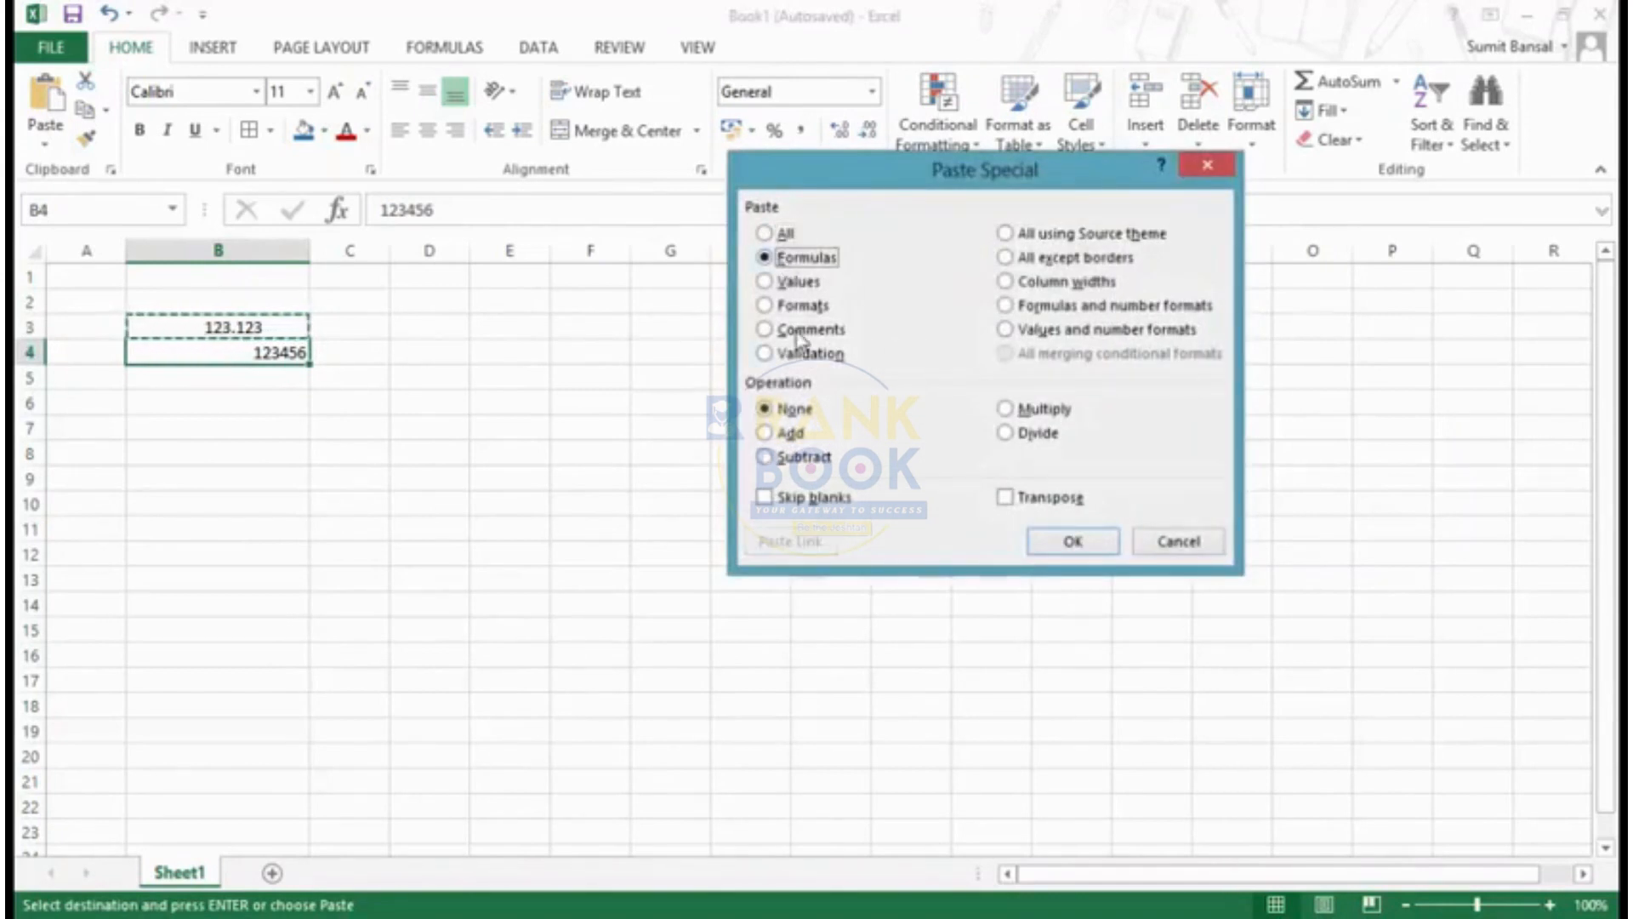
{"action": "left_click", "coordinate": [791, 306]}
{"action": "left_click", "coordinate": [1074, 542]}
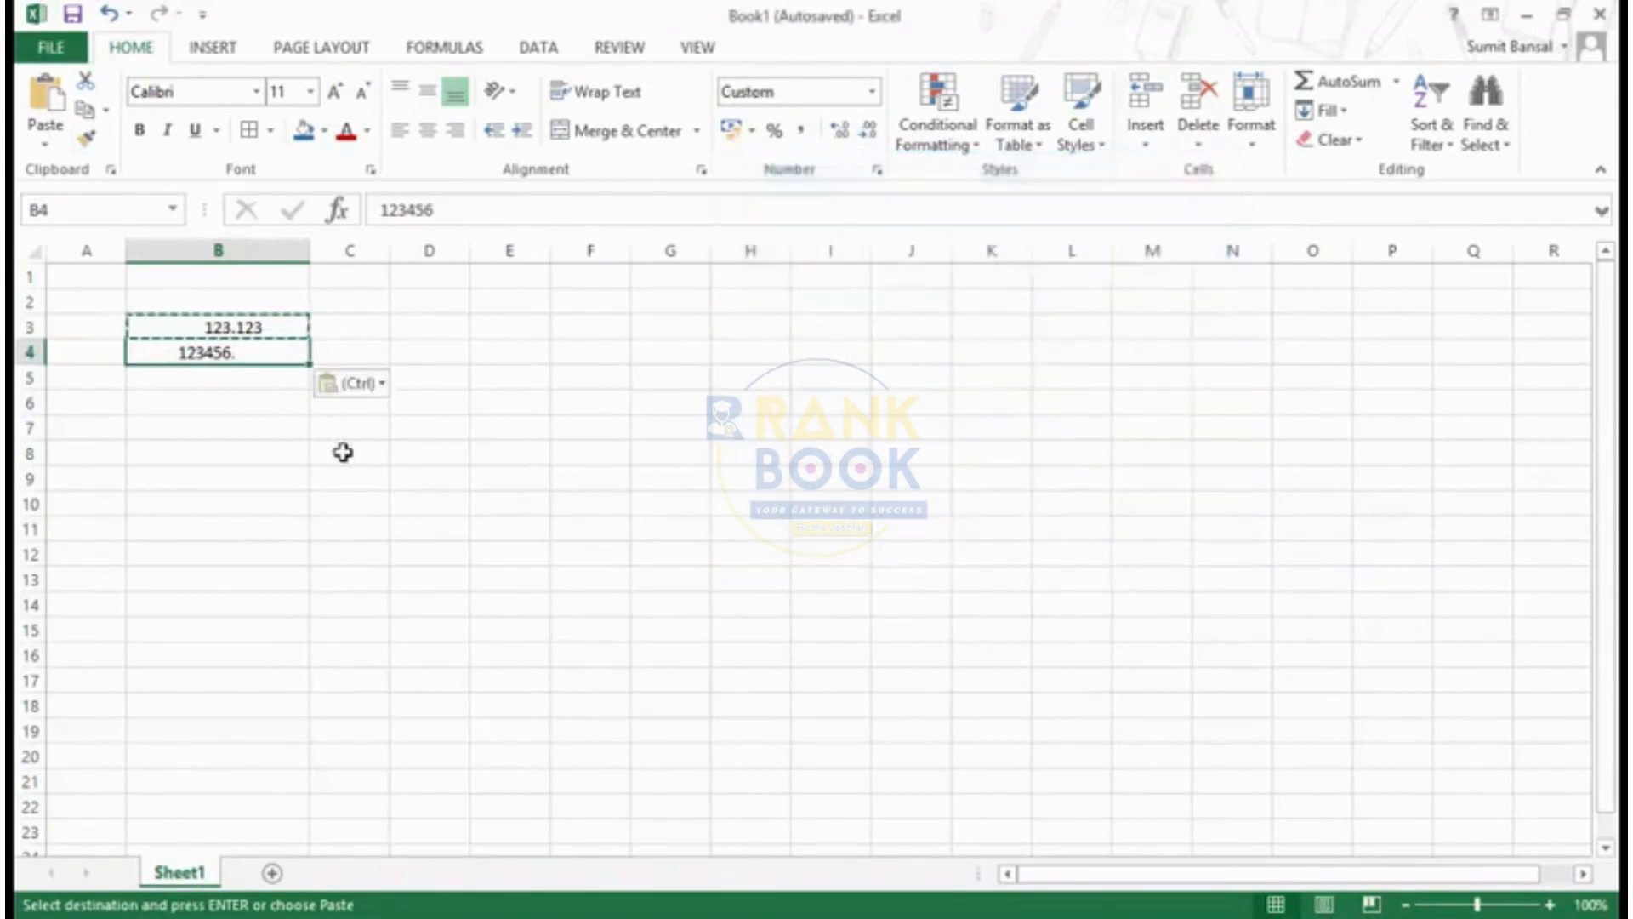
{"action": "left_click", "coordinate": [225, 337]}
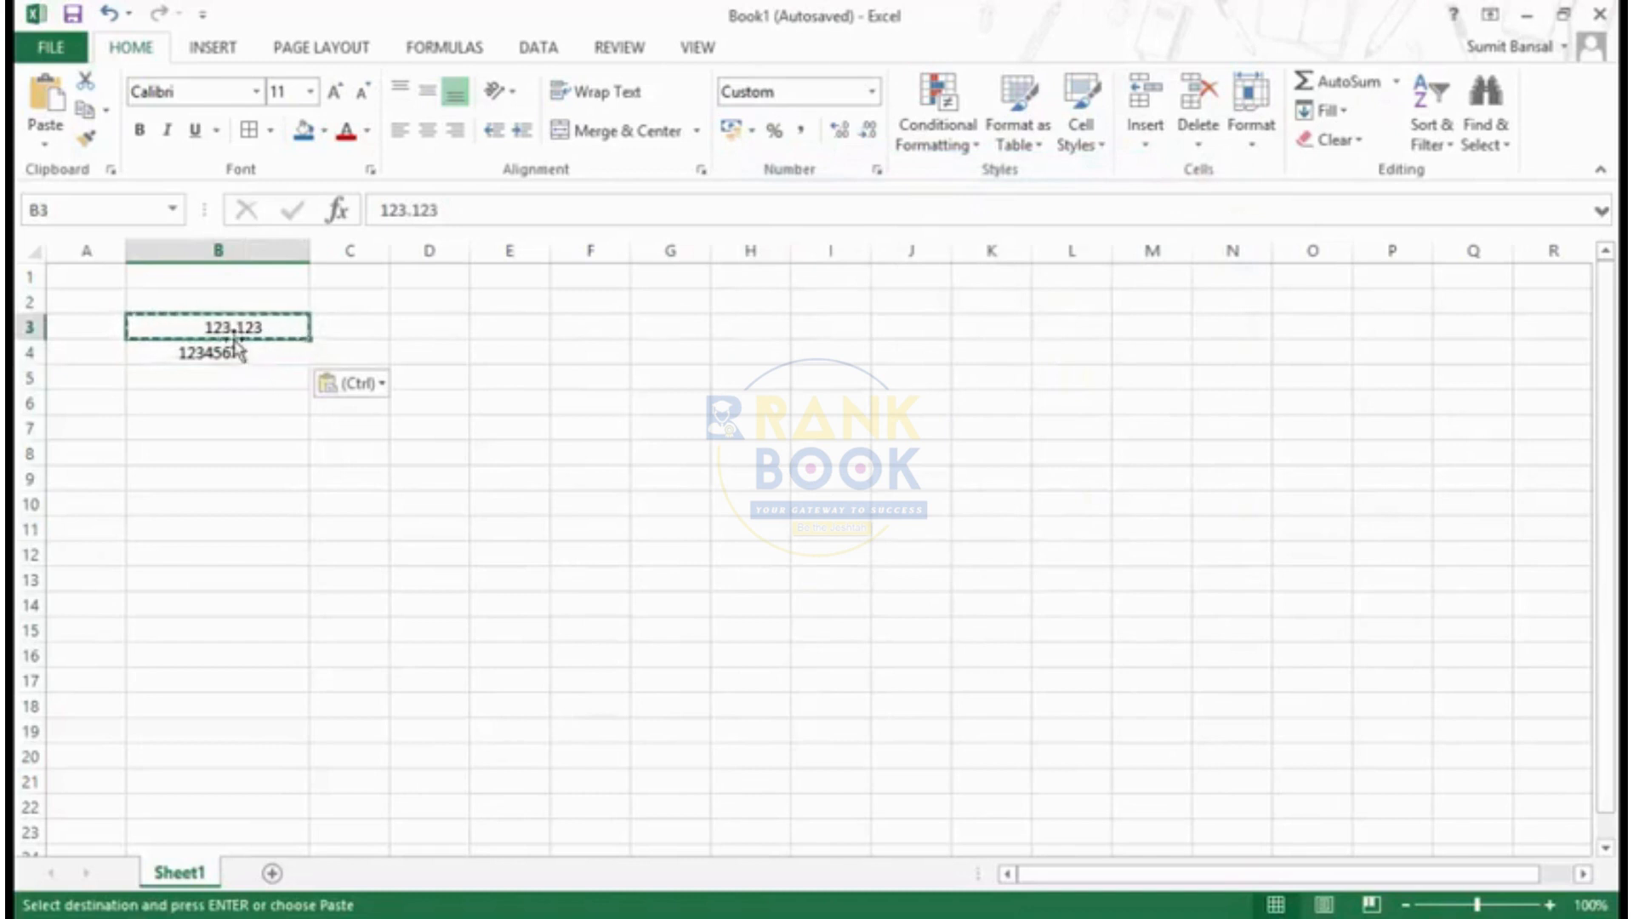
{"action": "left_click", "coordinate": [398, 330]}
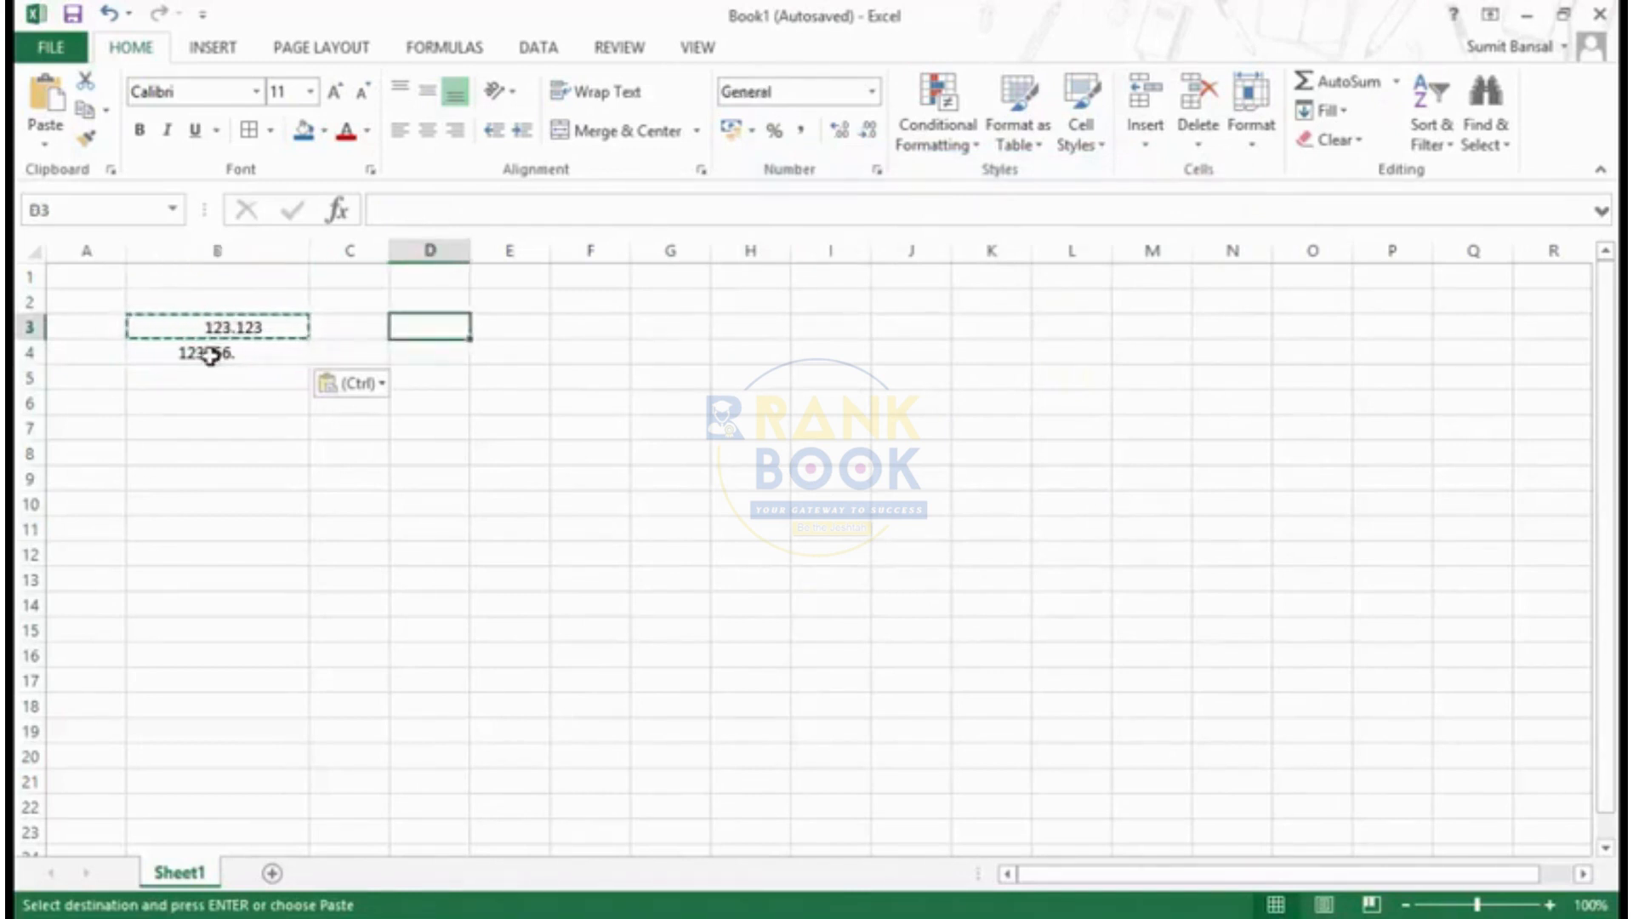
- Append .123456 to the number in cell B4 so it reads 123456.123456
{"action": "left_click", "coordinate": [255, 353]}
{"action": "double_click", "coordinate": [263, 353]}
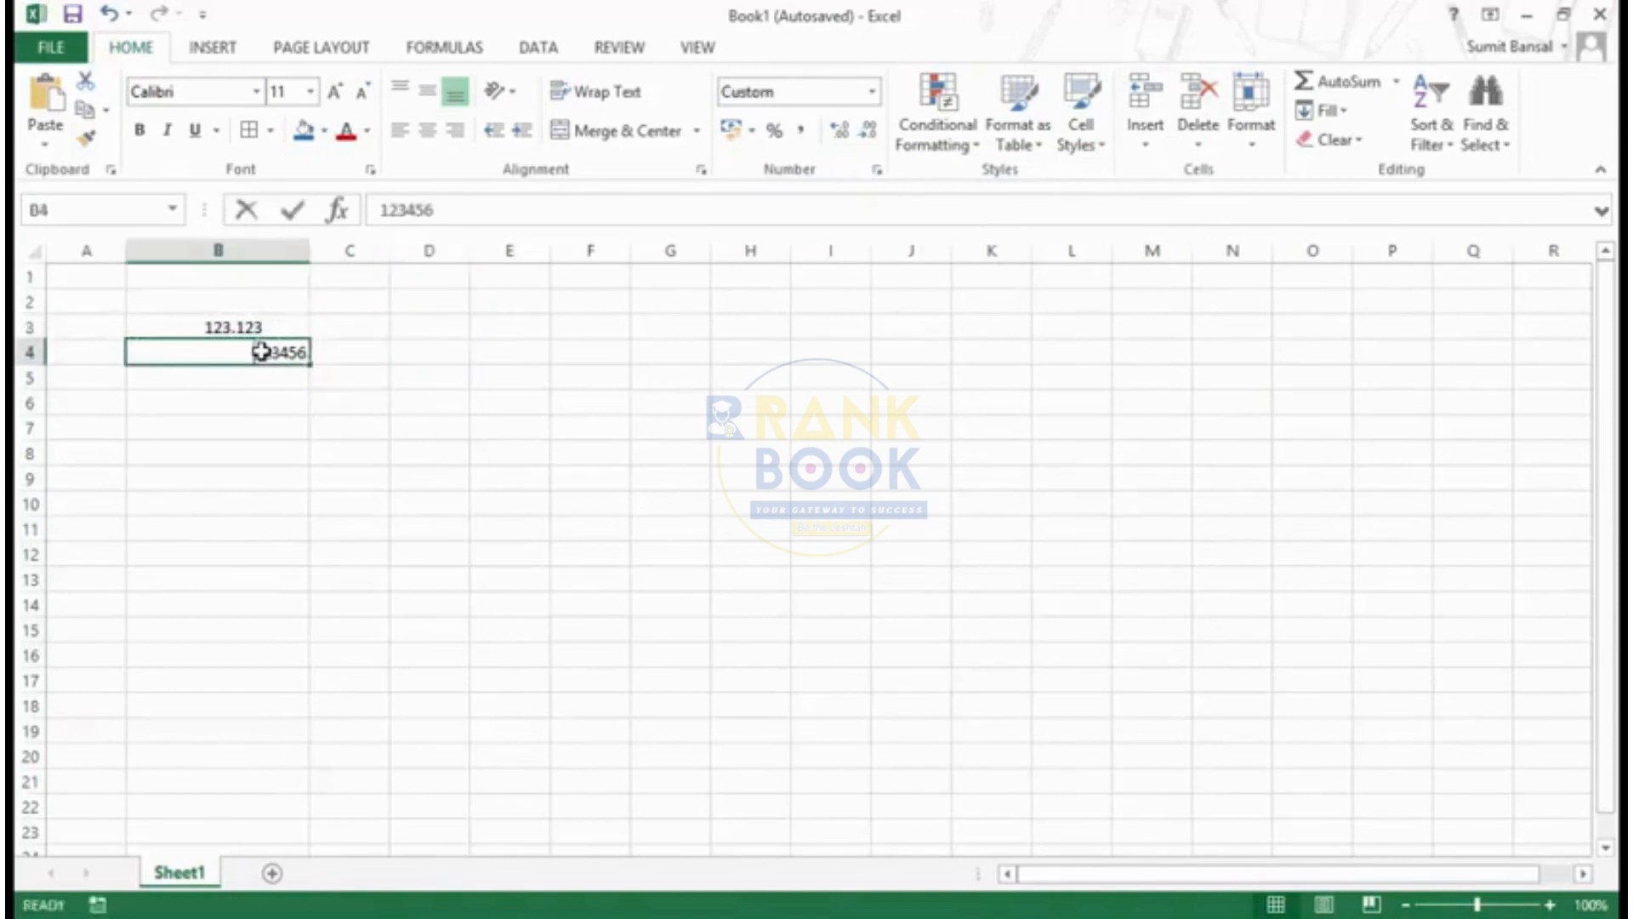
{"action": "left_click", "coordinate": [456, 217]}
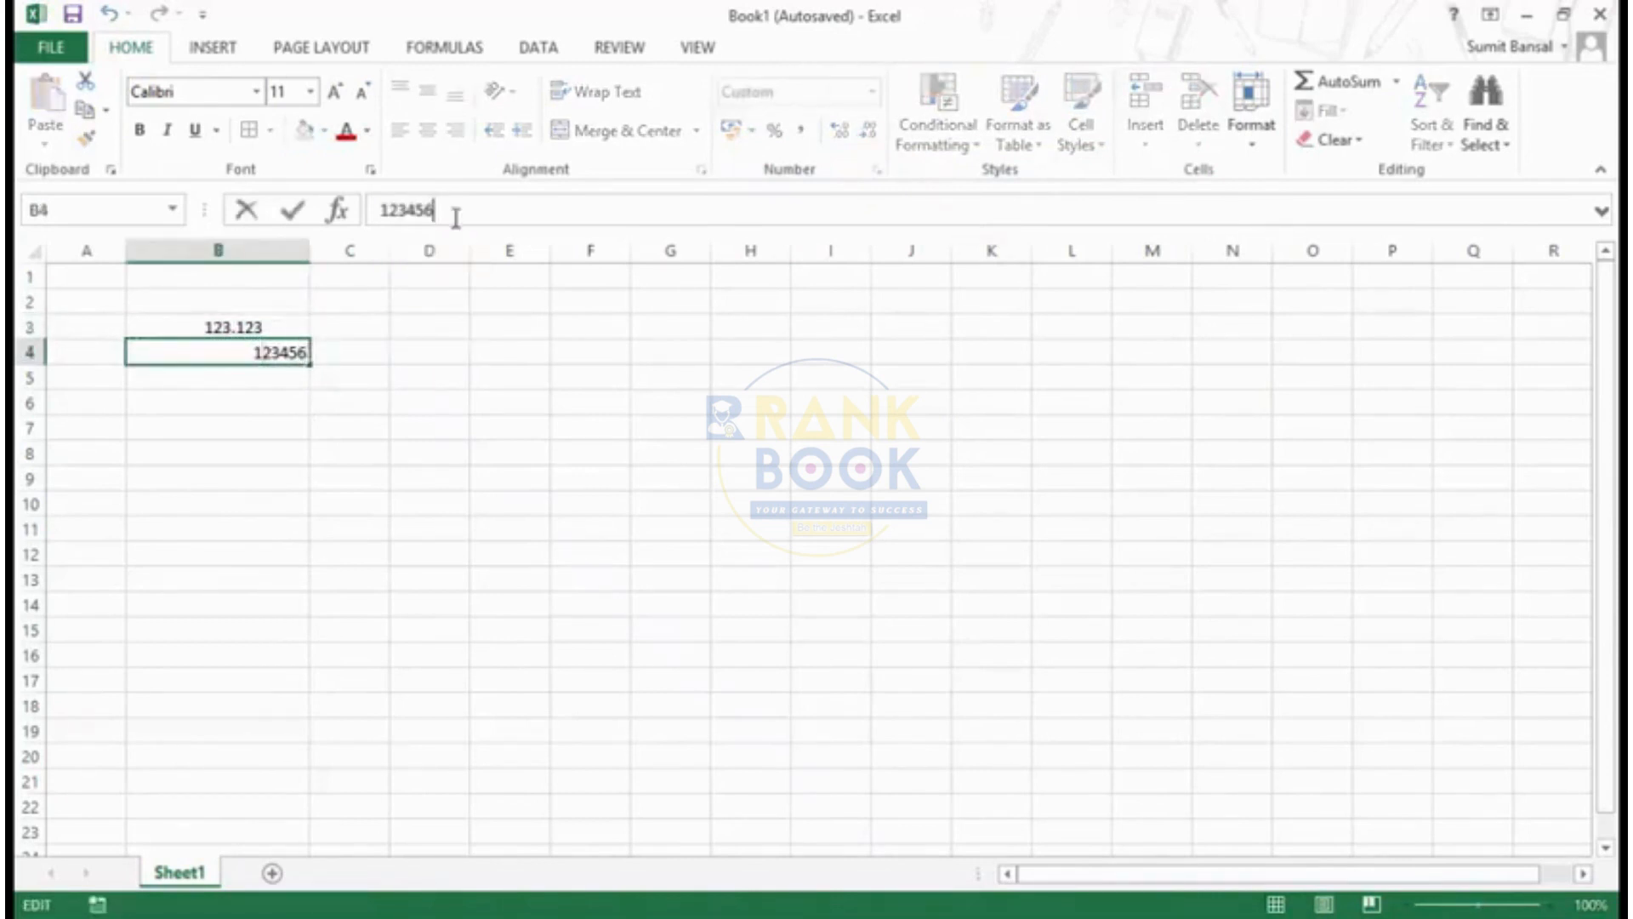
{"action": "type", "text": ".123456"}
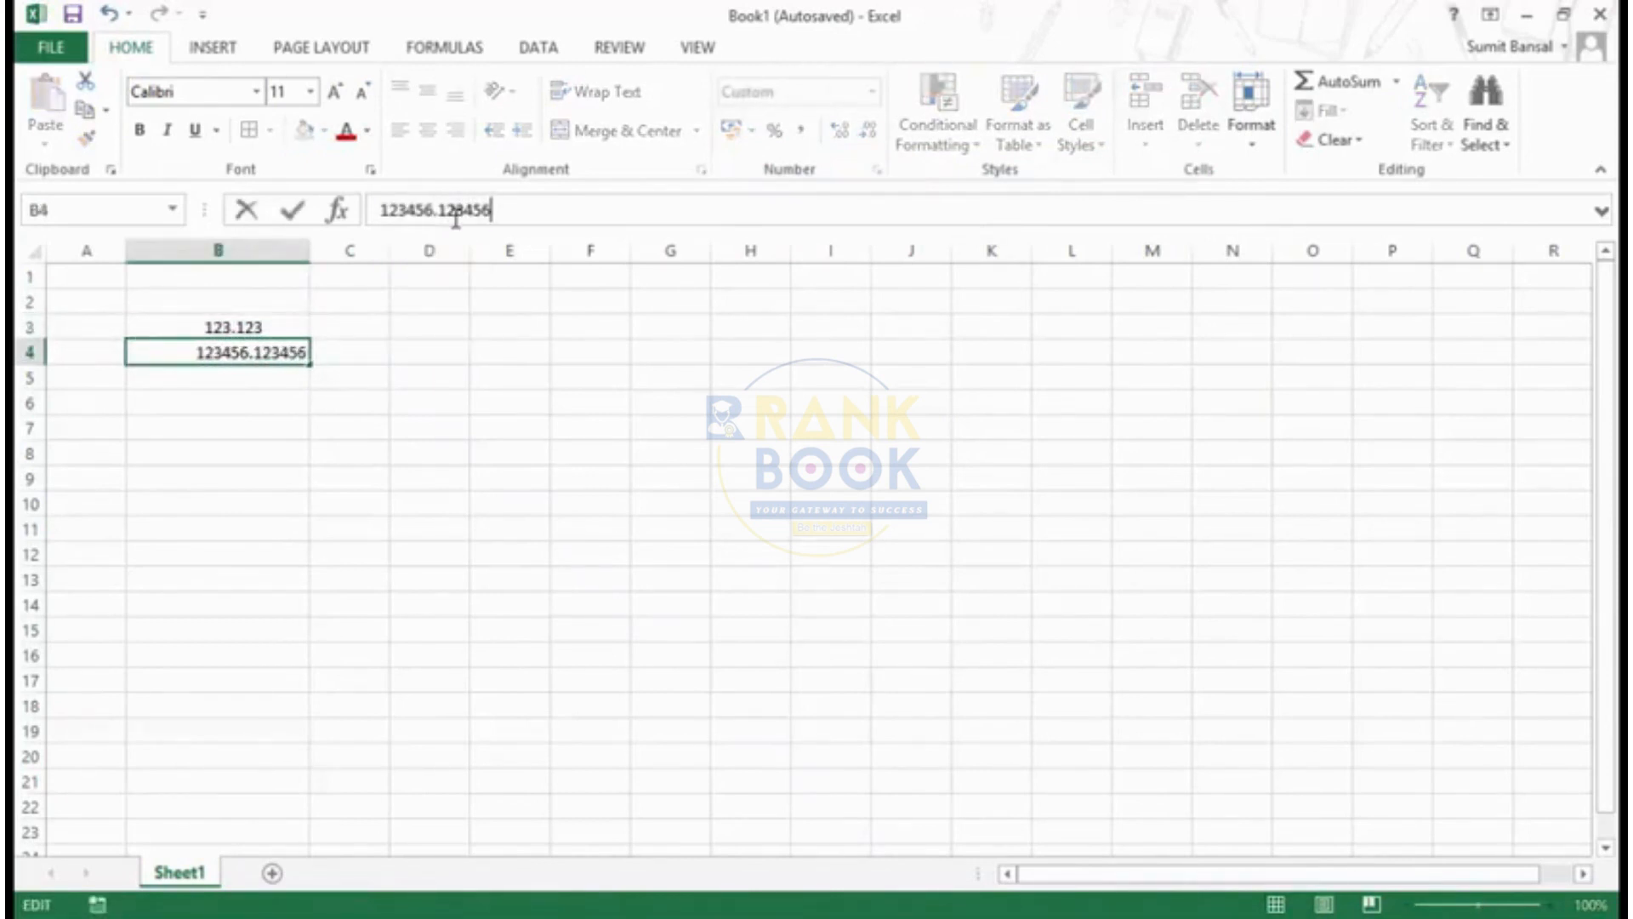
{"action": "key", "text": "Return"}
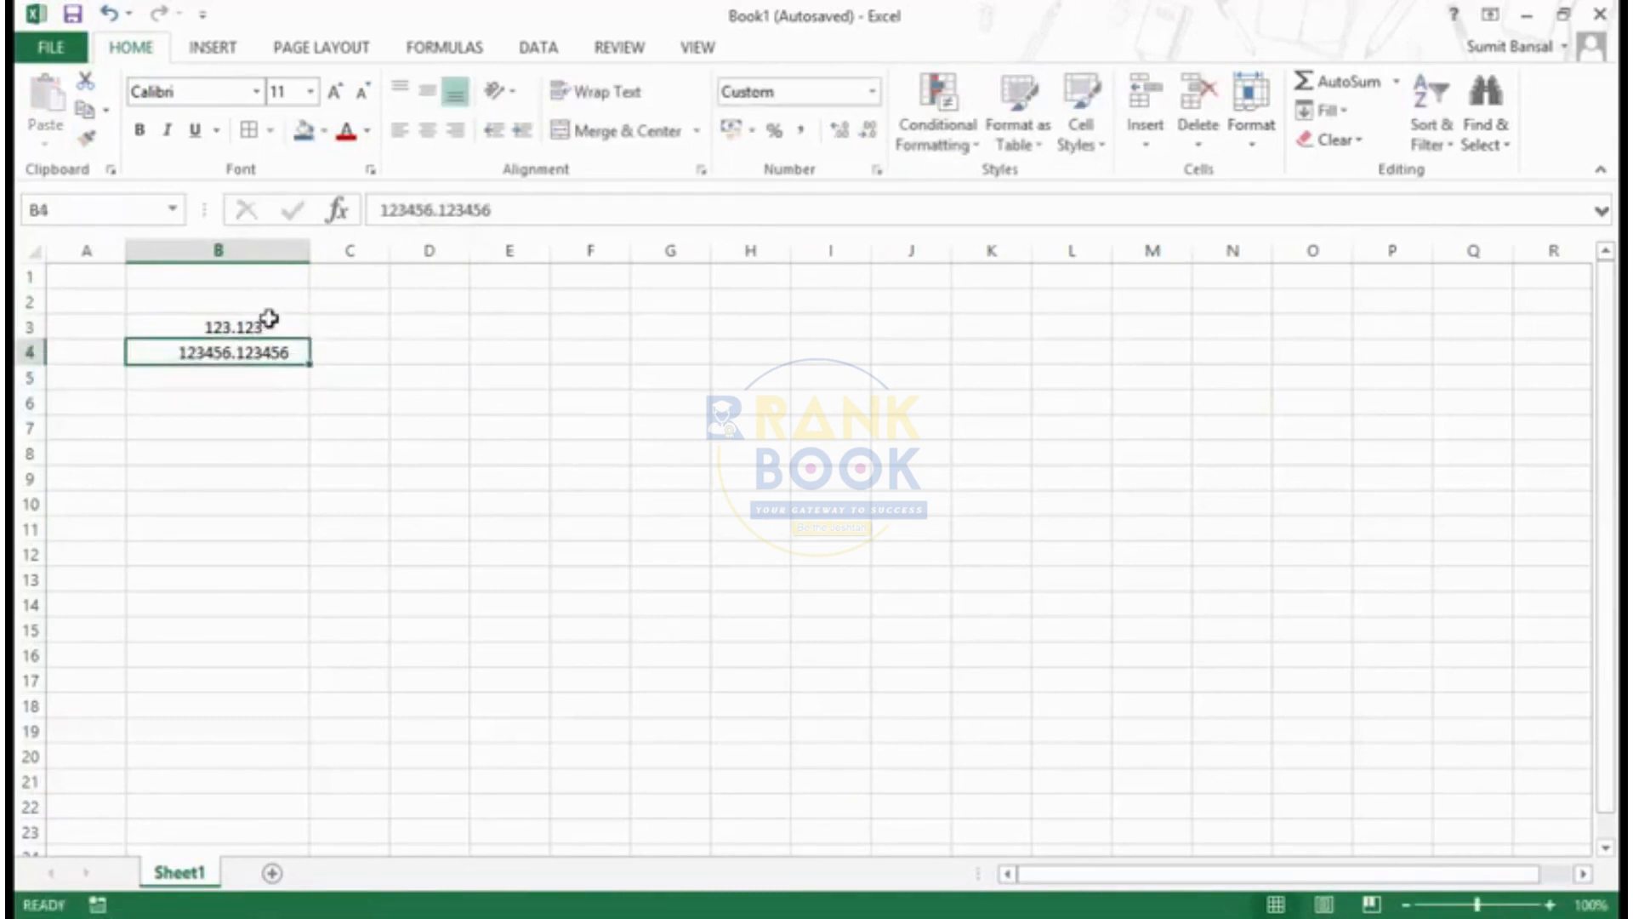
- Clear the custom format code of cell B4 in Format Cells and look through the list of existing codes
{"action": "key", "text": "ctrl+1"}
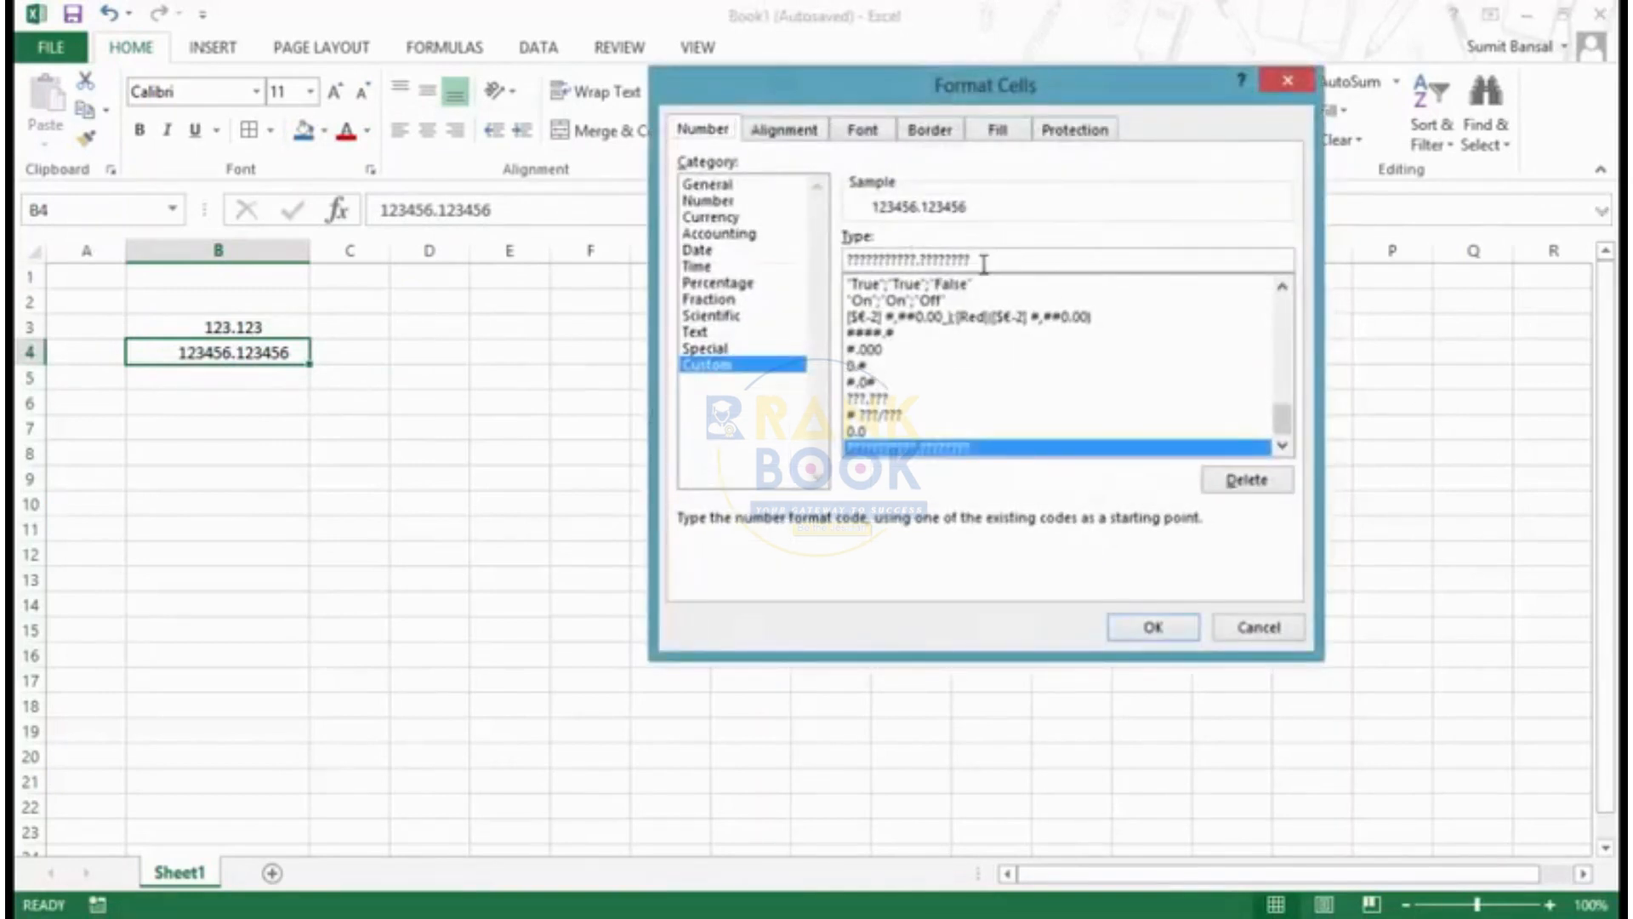
{"action": "left_click_drag", "start_coordinate": [980, 265], "coordinate": [824, 272]}
{"action": "key", "text": "BackSpace"}
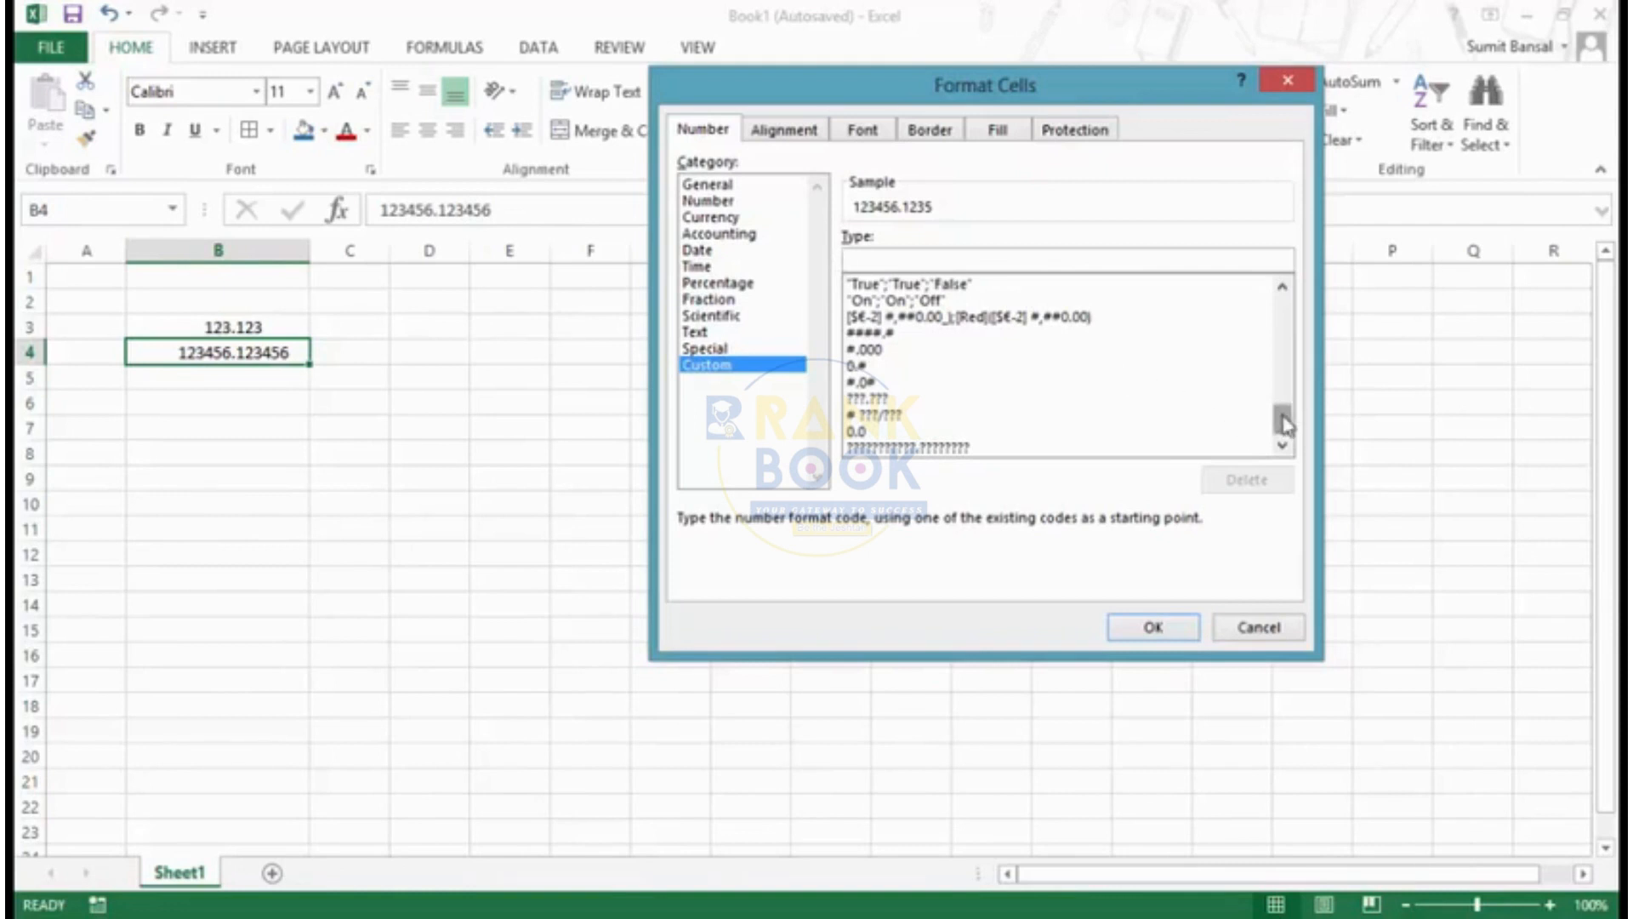
{"action": "left_click_drag", "start_coordinate": [1284, 423], "coordinate": [1285, 308]}
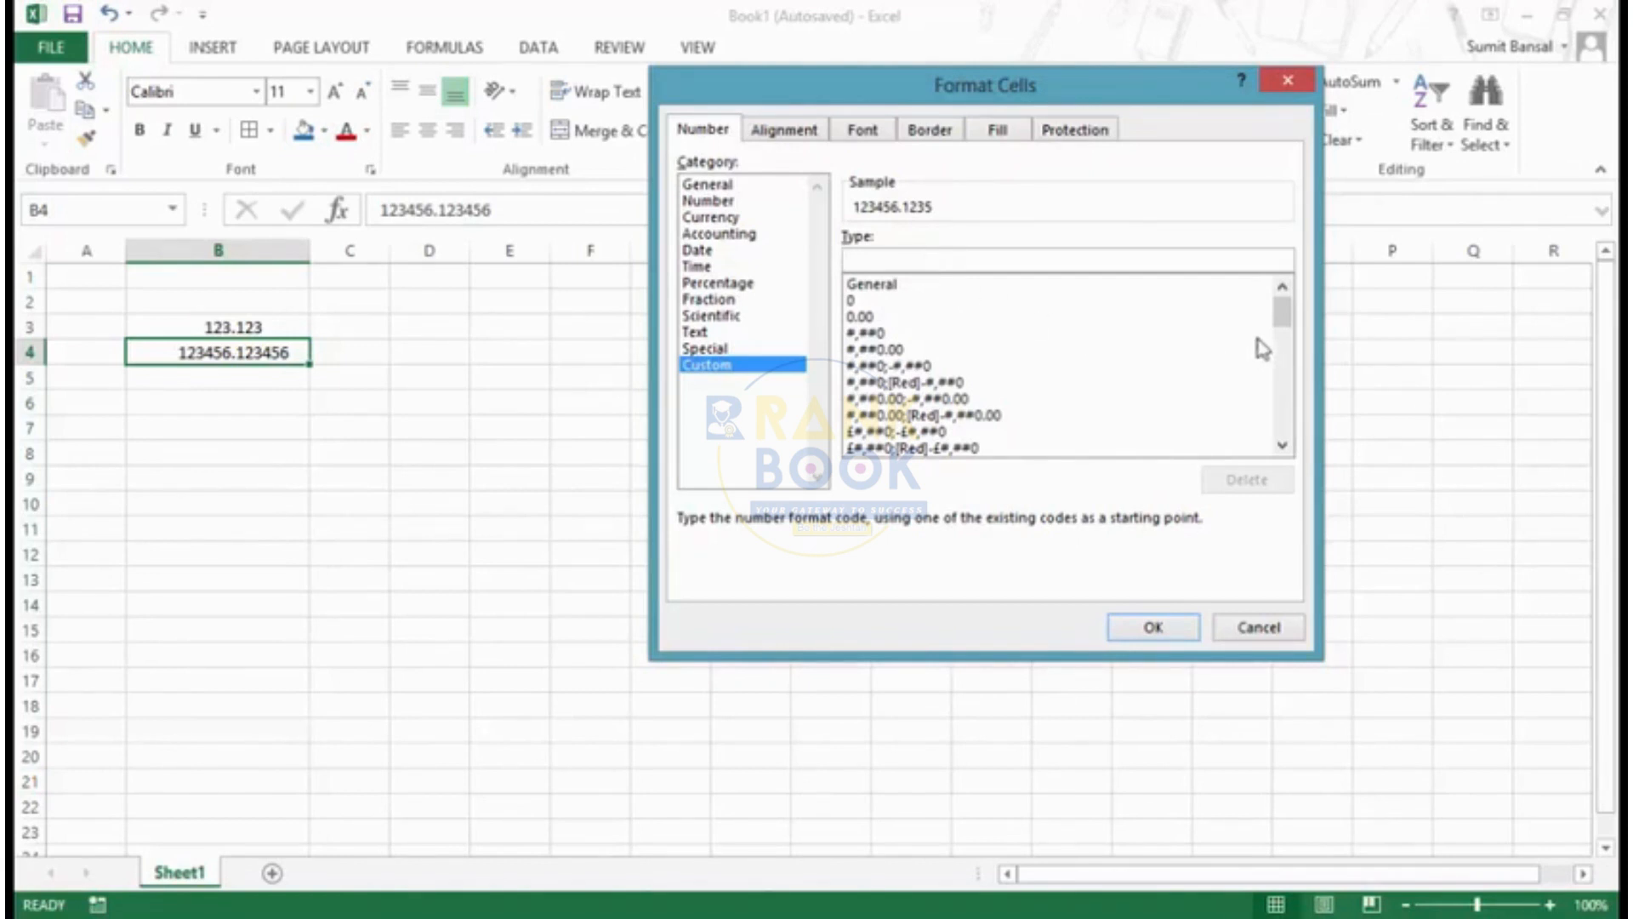
{"action": "left_click", "coordinate": [1282, 445]}
{"action": "left_click", "coordinate": [1282, 445]}
{"action": "left_click", "coordinate": [1281, 446]}
{"action": "left_click", "coordinate": [1282, 446]}
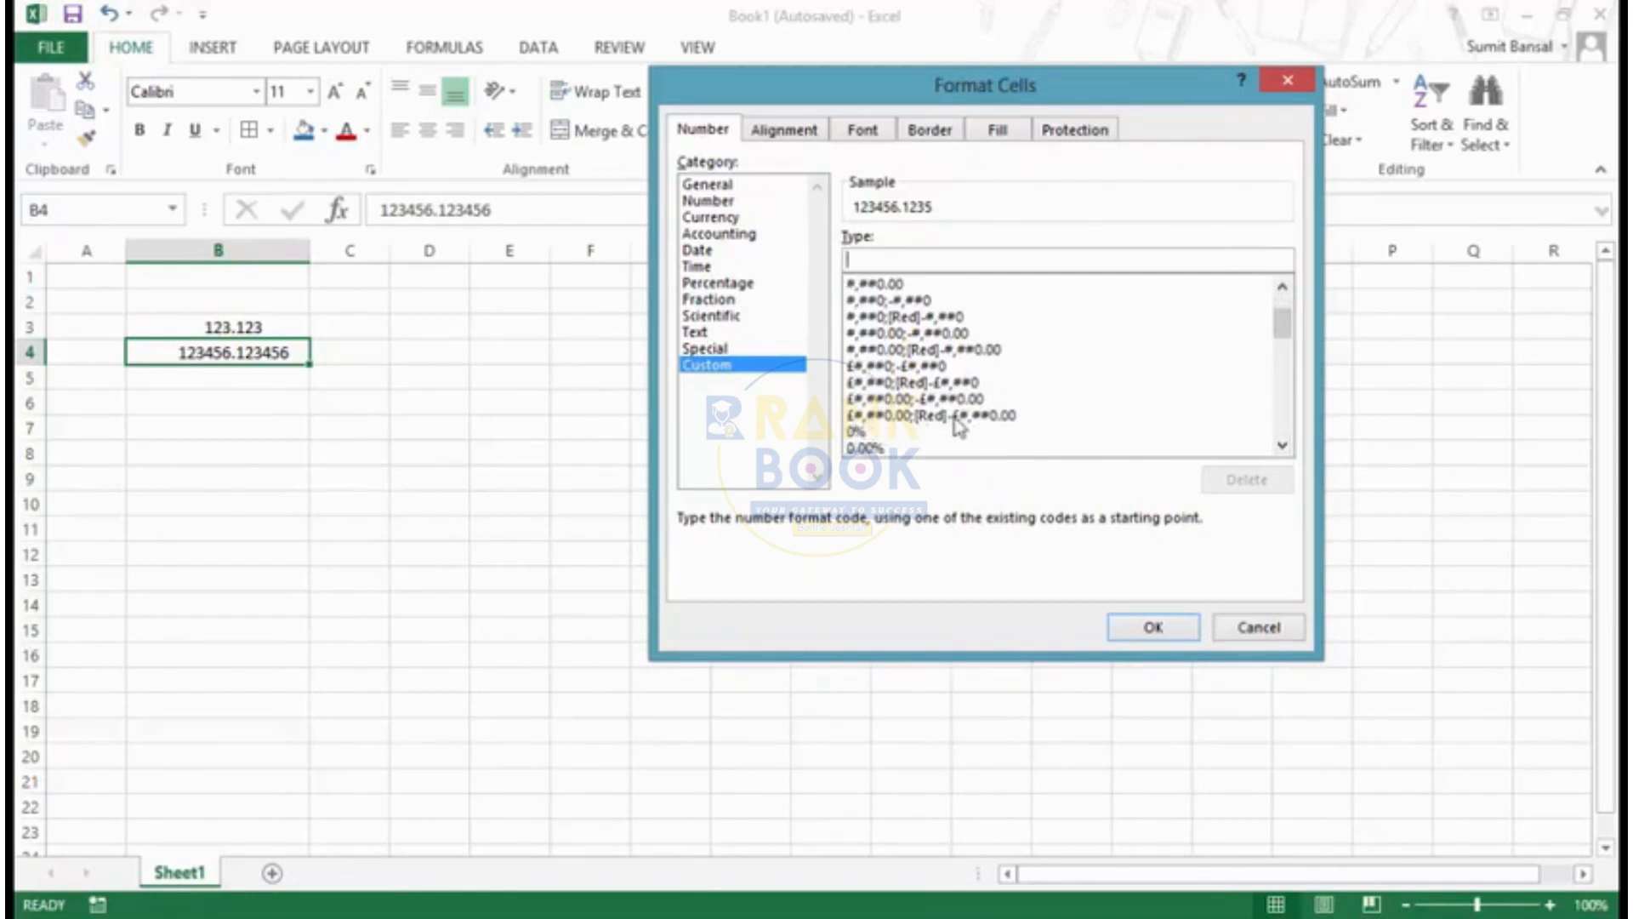
{"action": "left_click_drag", "start_coordinate": [1280, 330], "coordinate": [1280, 311]}
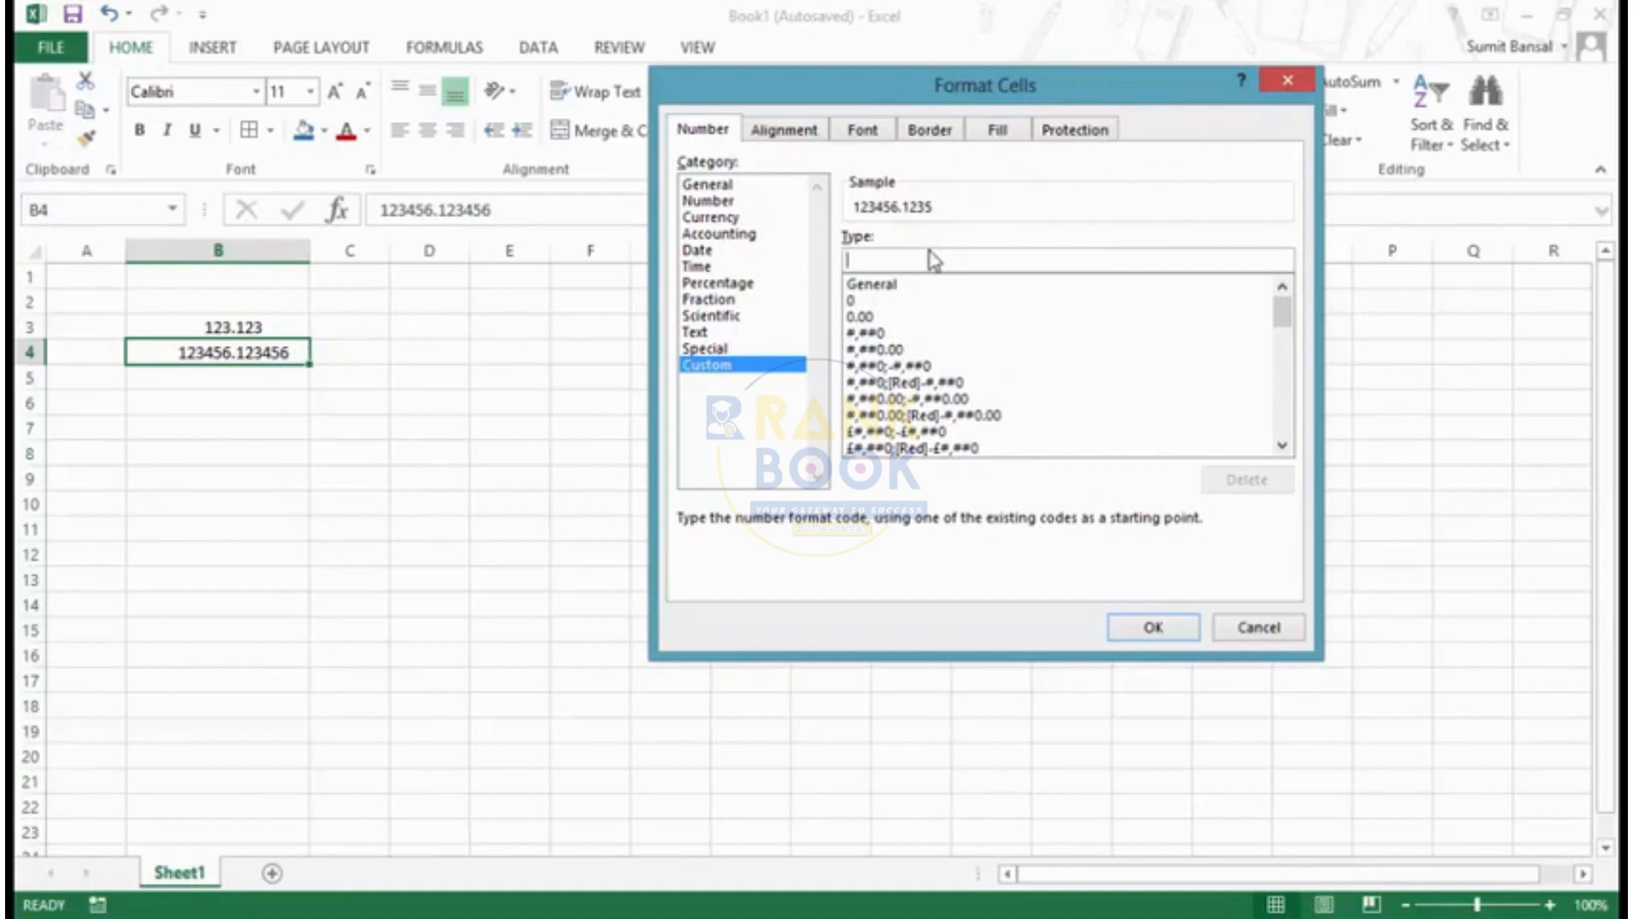
- Apply the four-section custom format code 0.0;-0.0;0.0;General to cell B4
{"action": "type", "text": "0.0"}
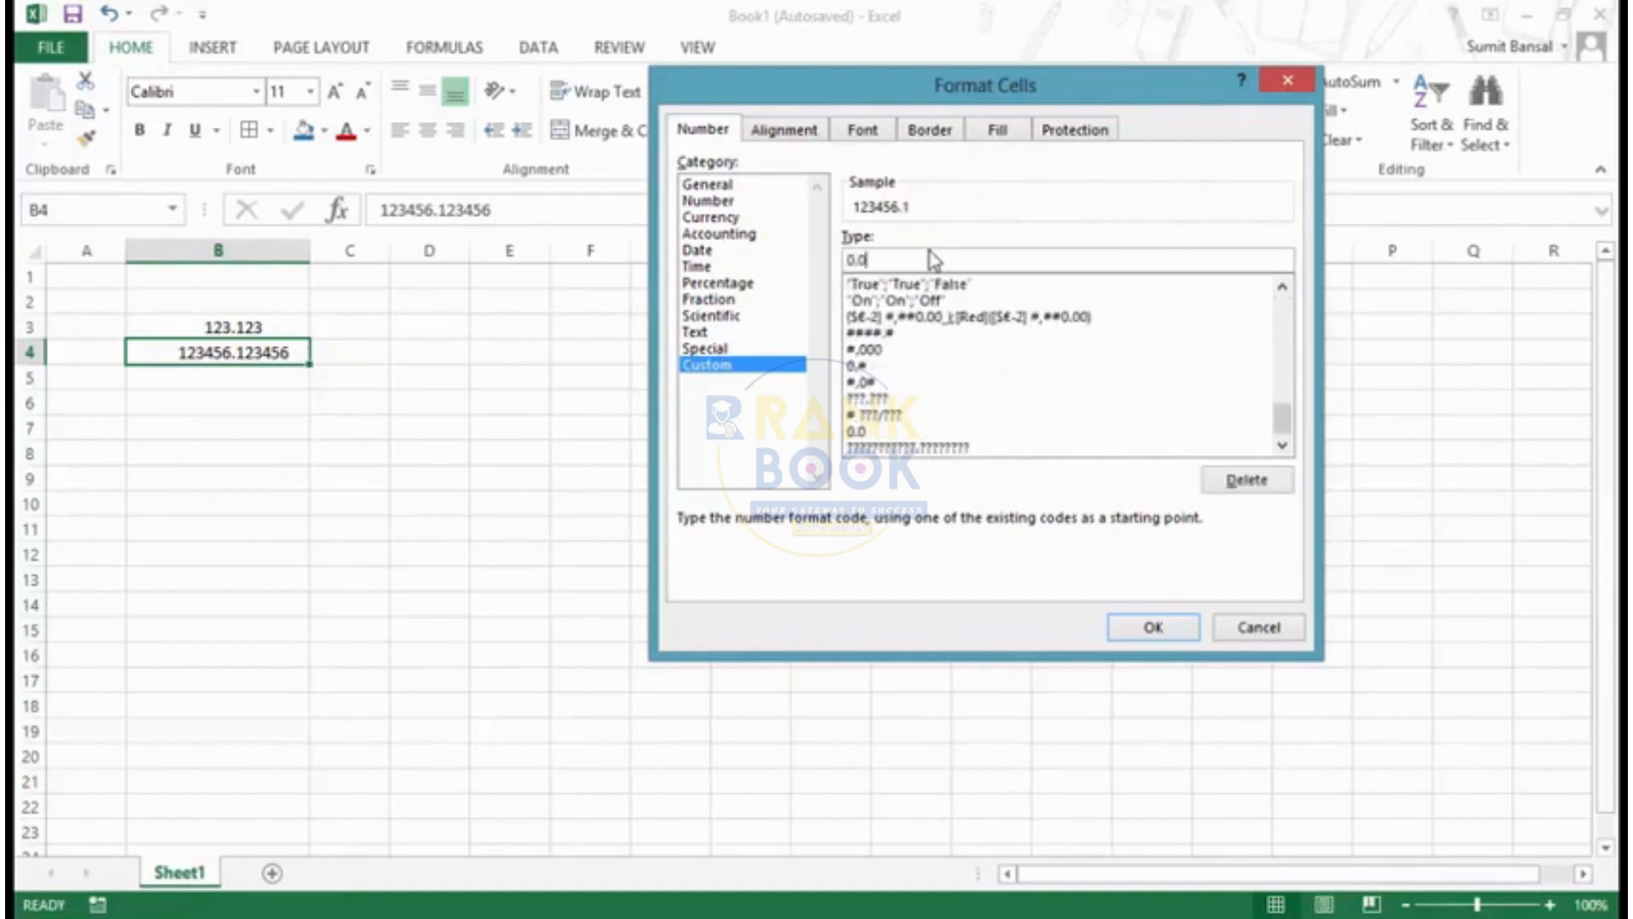
{"action": "type", "text": ";-0.0"}
{"action": "type", "text": ";0.0;General"}
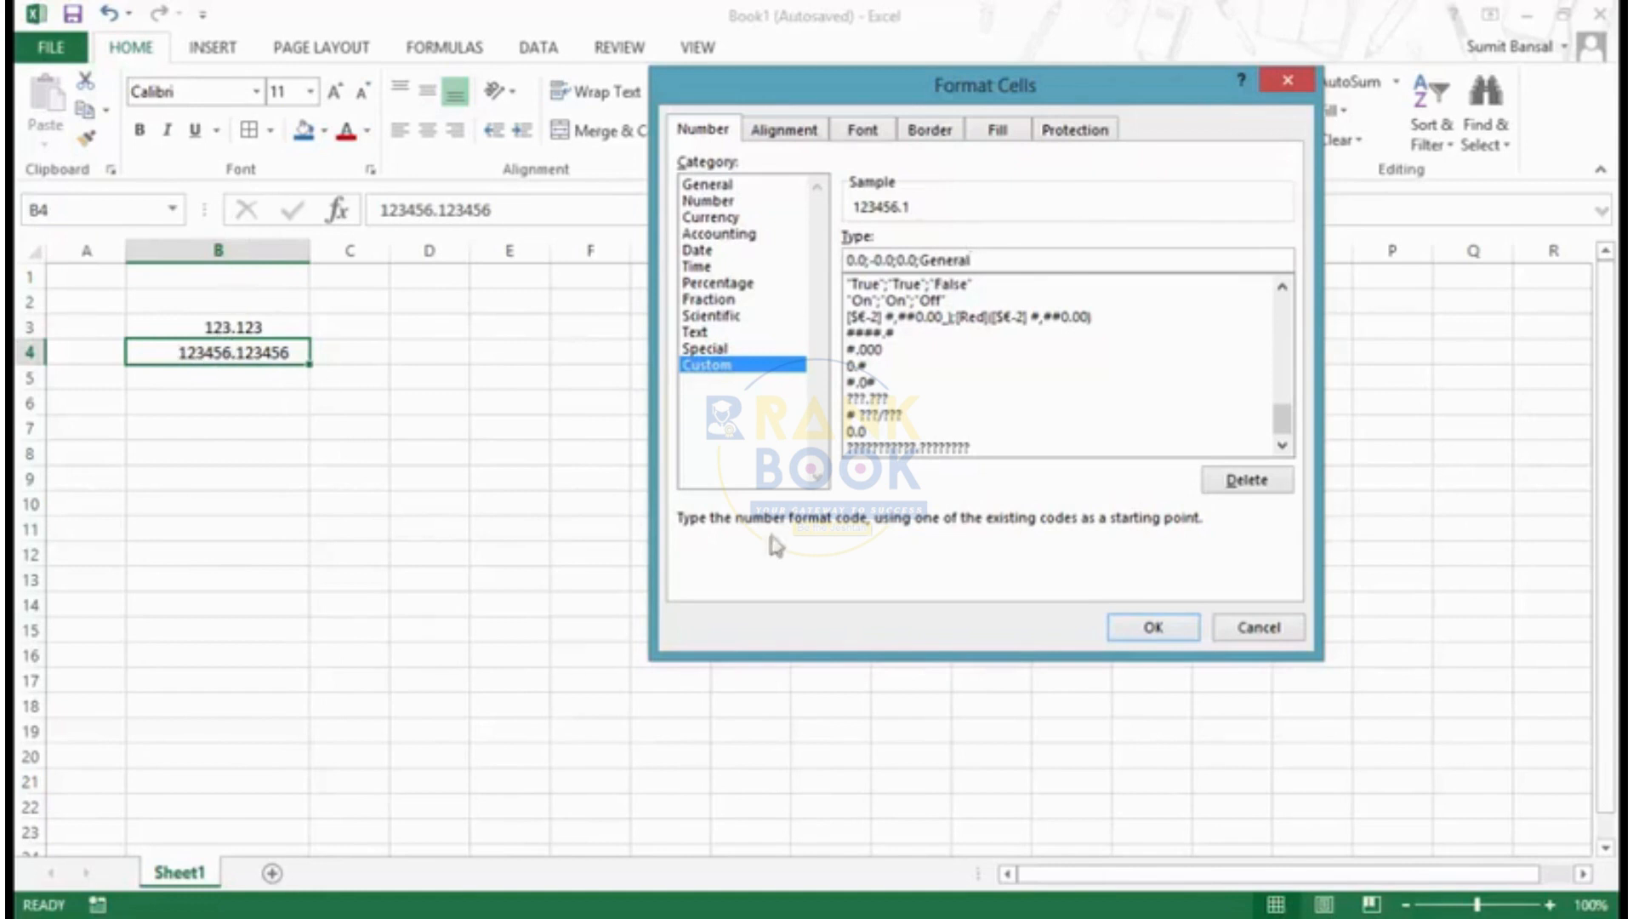
{"action": "left_click", "coordinate": [1155, 628]}
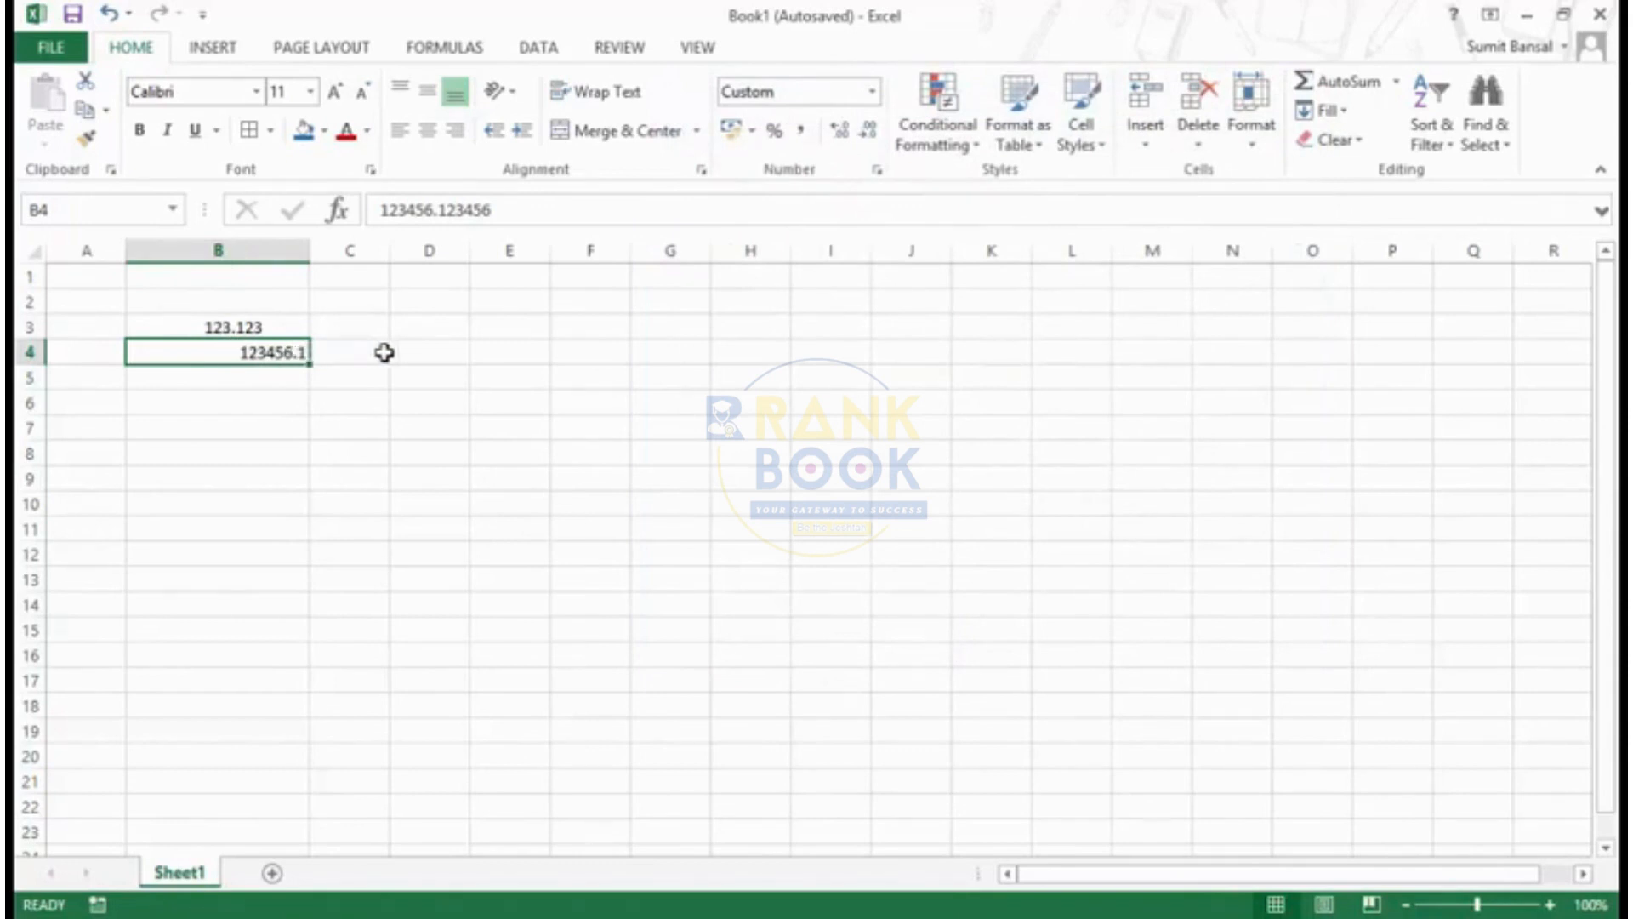
- Enter the label Positive in cell D4
{"action": "left_click", "coordinate": [427, 352]}
{"action": "type", "text": "POsi"}
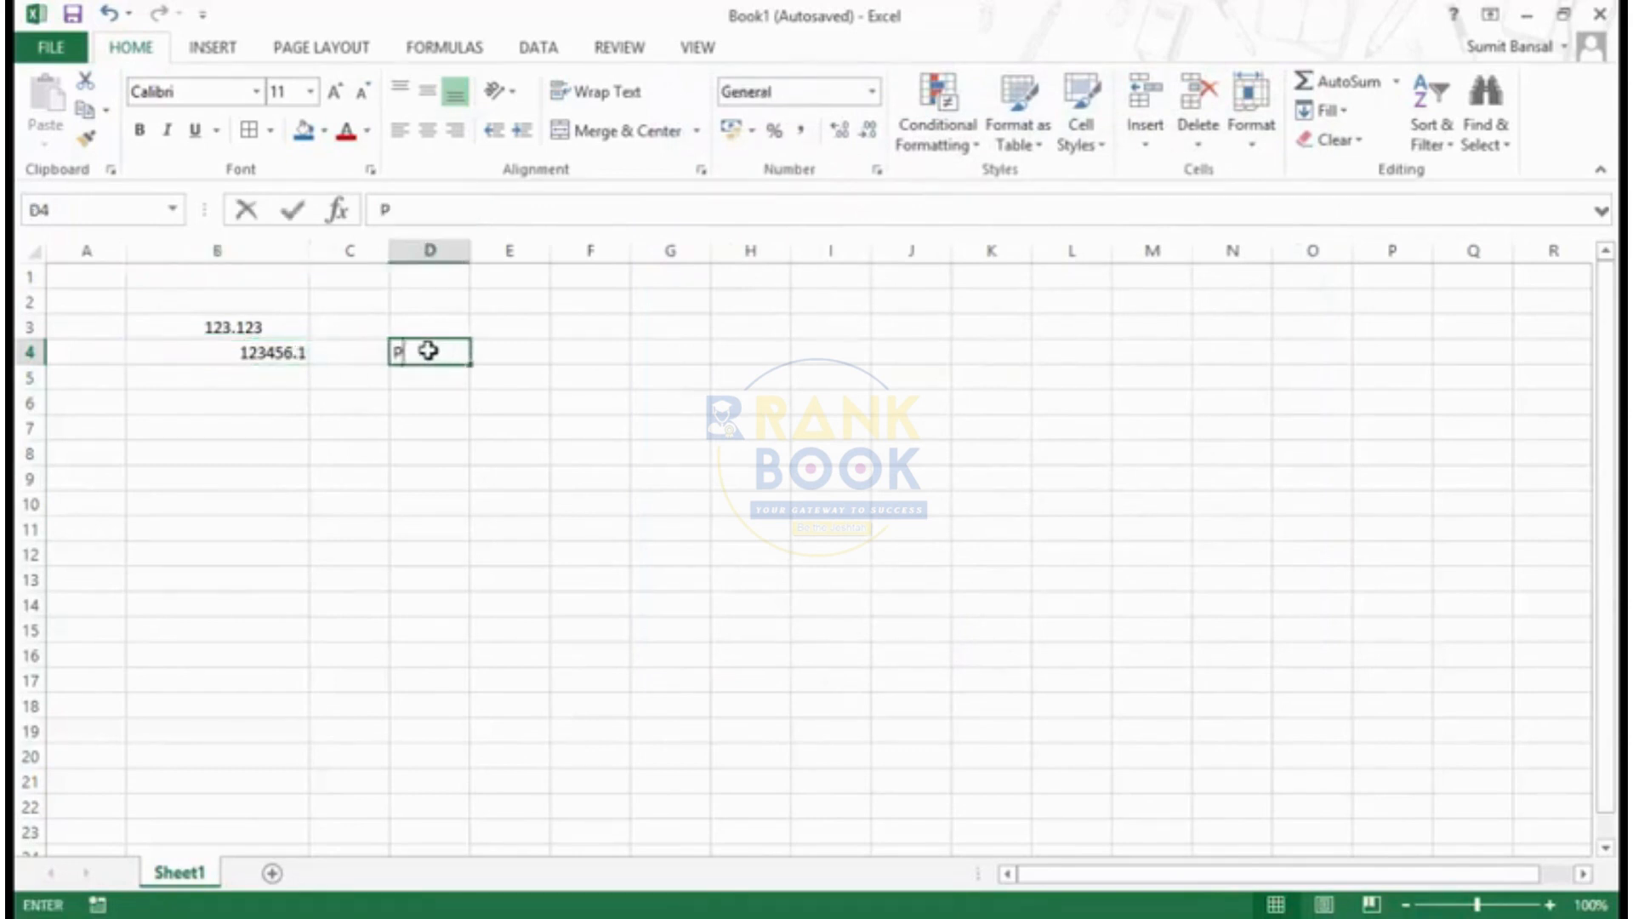
{"action": "key", "text": "BackSpace"}
{"action": "key", "text": "BackSpace"}
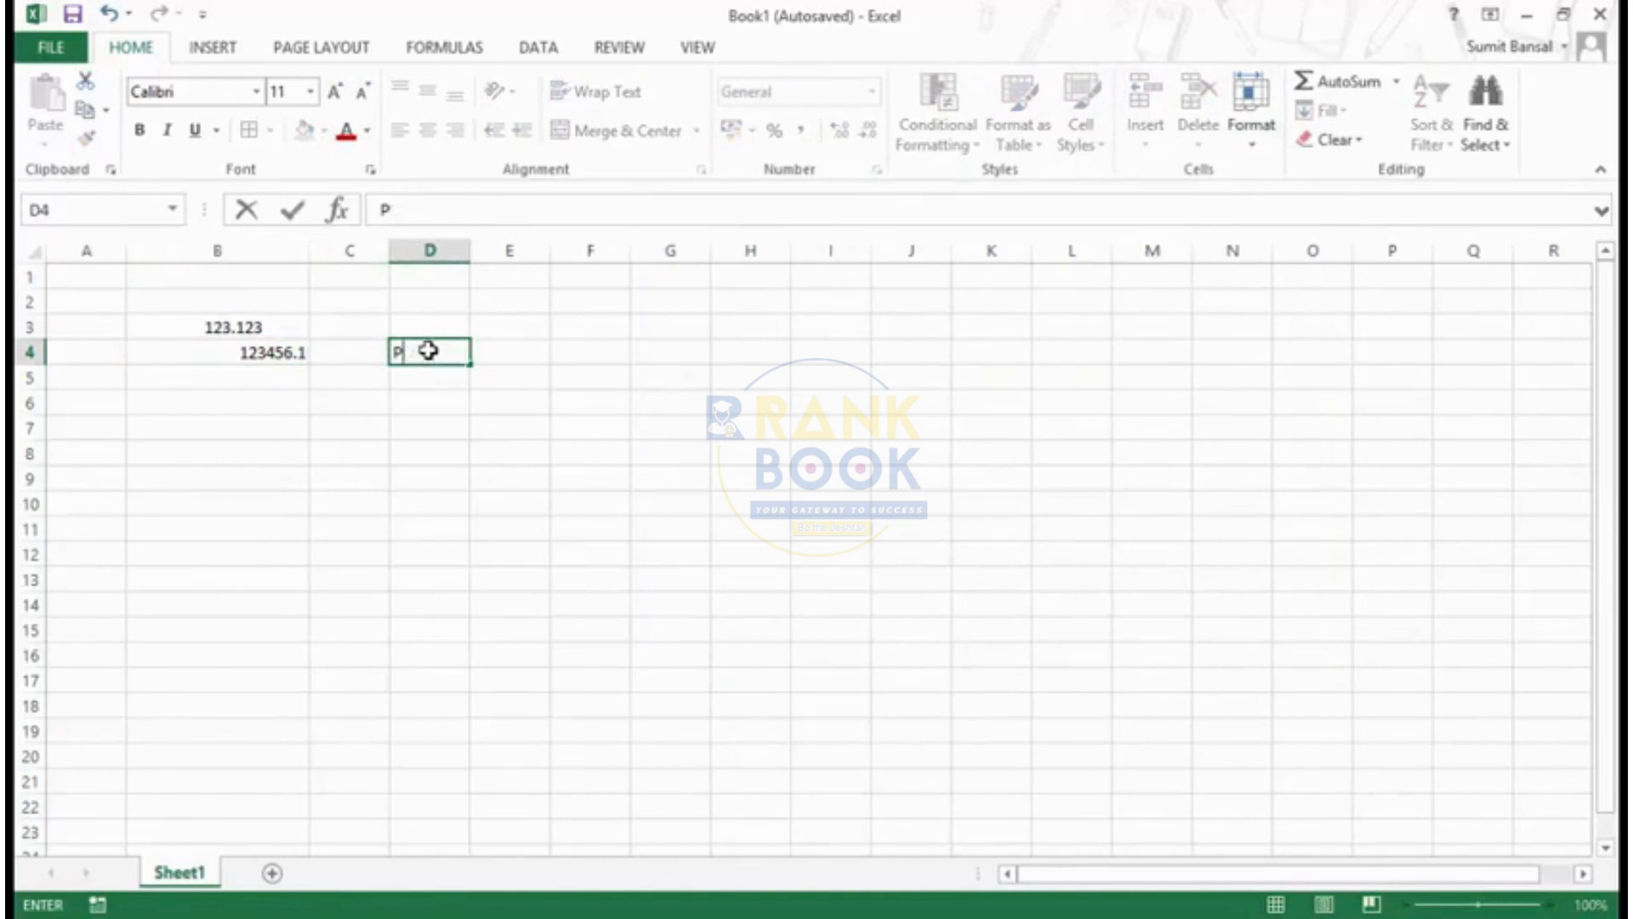
{"action": "type", "text": "osotive"}
{"action": "key", "text": "BackSpace"}
{"action": "key", "text": "BackSpace"}
{"action": "key", "text": "BackSpace"}
{"action": "key", "text": "BackSpace"}
{"action": "key", "text": "BackSpace"}
{"action": "type", "text": "itive"}
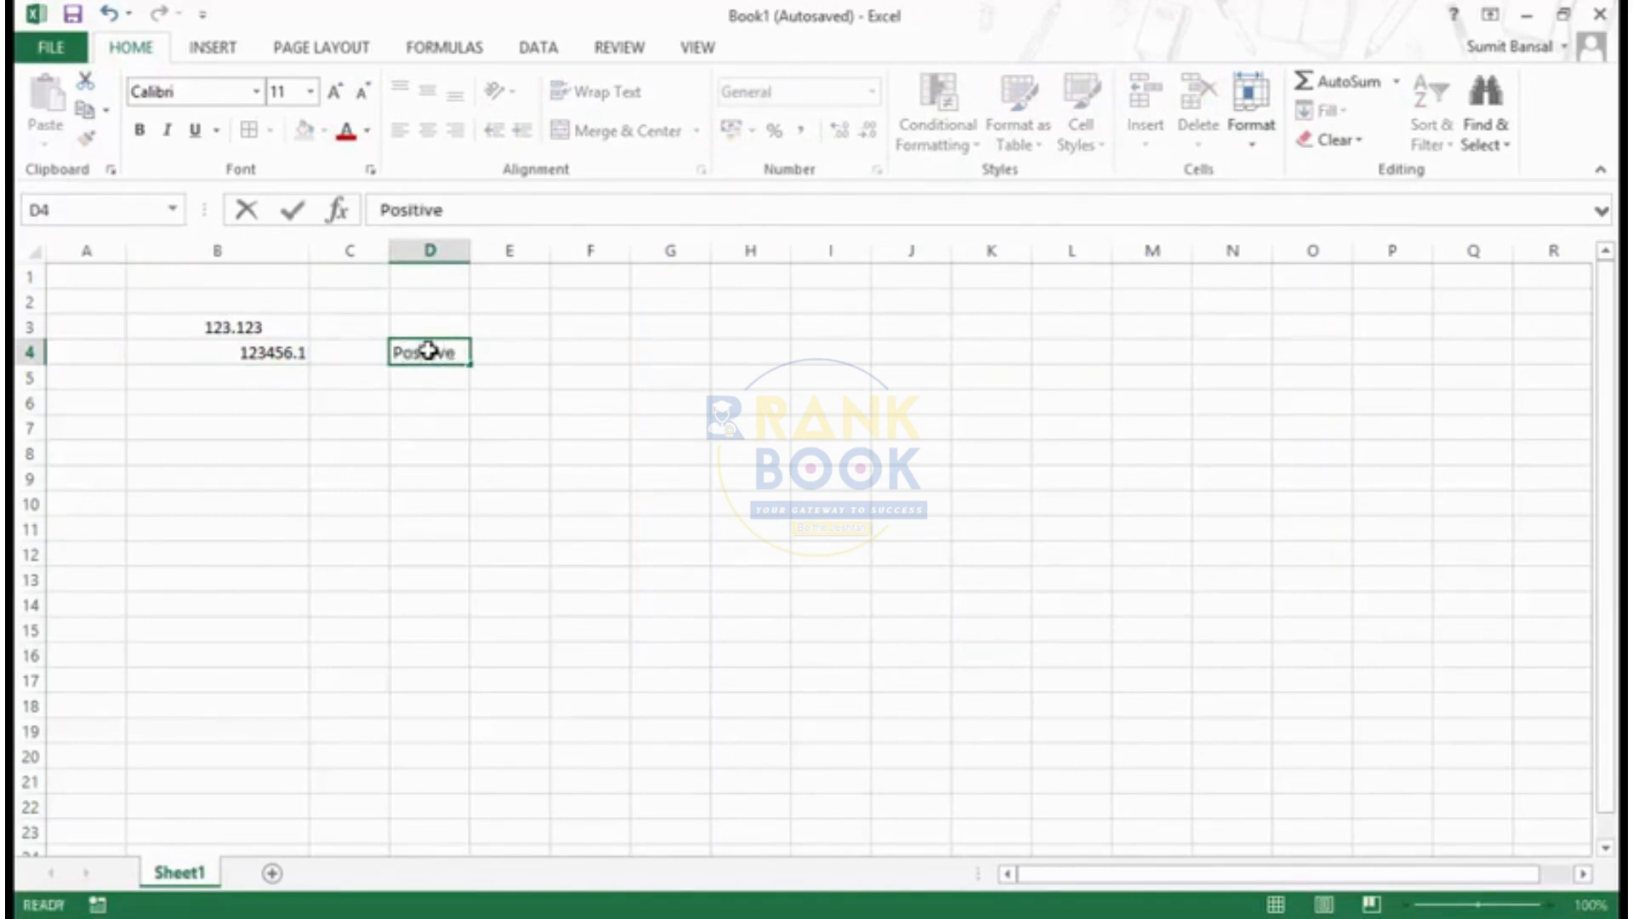
{"action": "key", "text": "Return"}
- Enter the labels Negative, Zero and Text in cells D5 to D7
{"action": "type", "text": "Negative"}
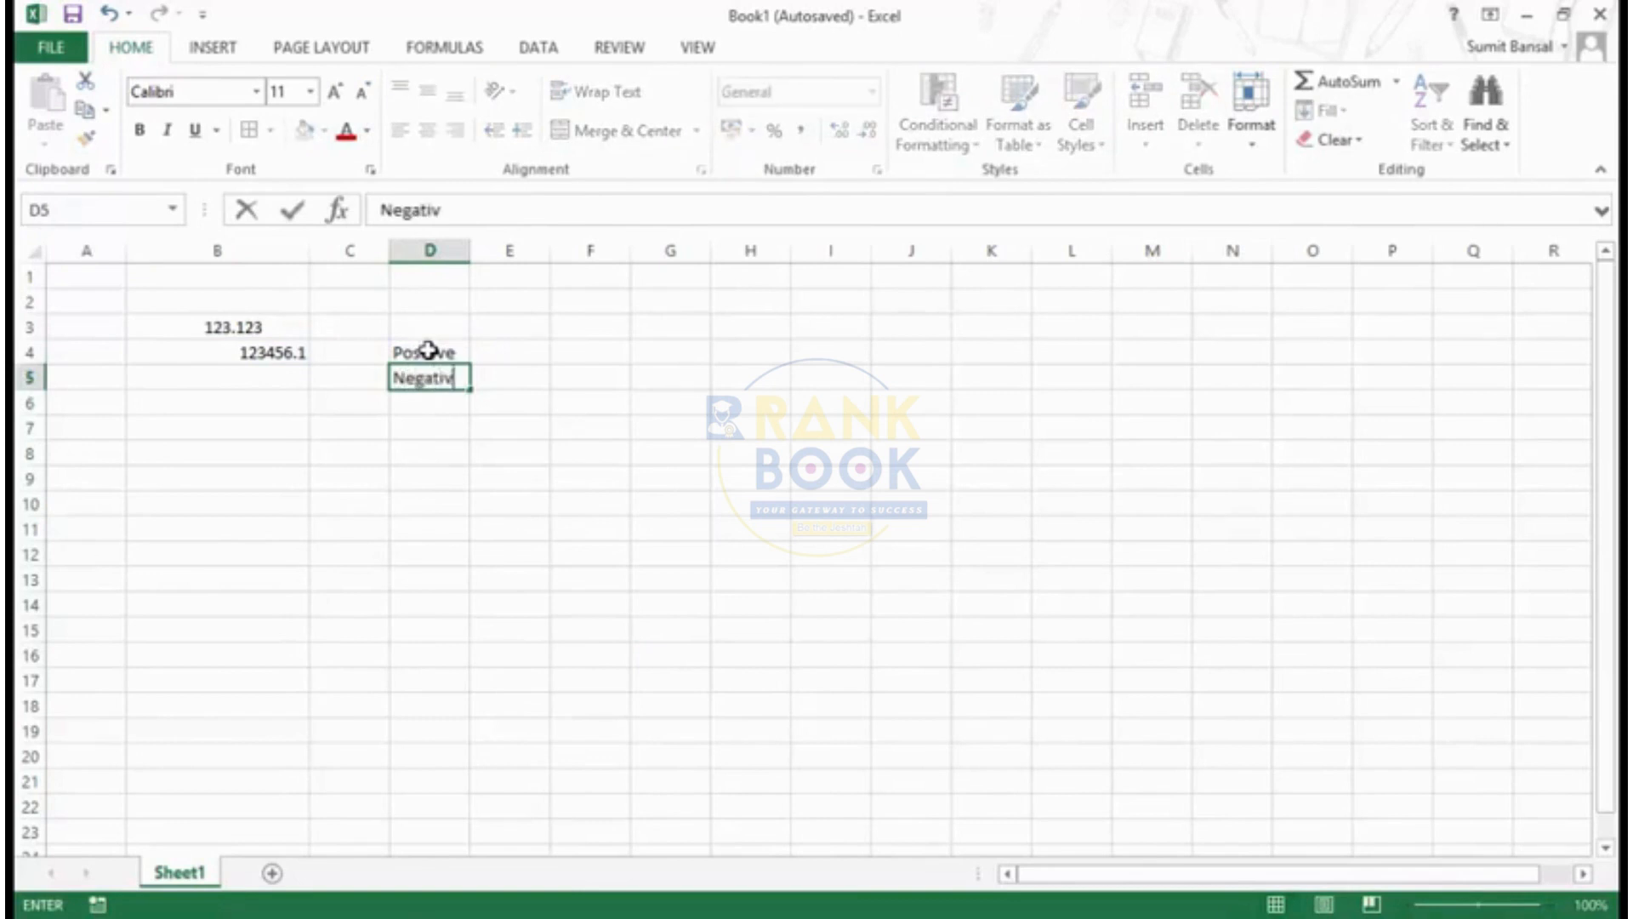
{"action": "key", "text": "Return"}
{"action": "type", "text": "Zero"}
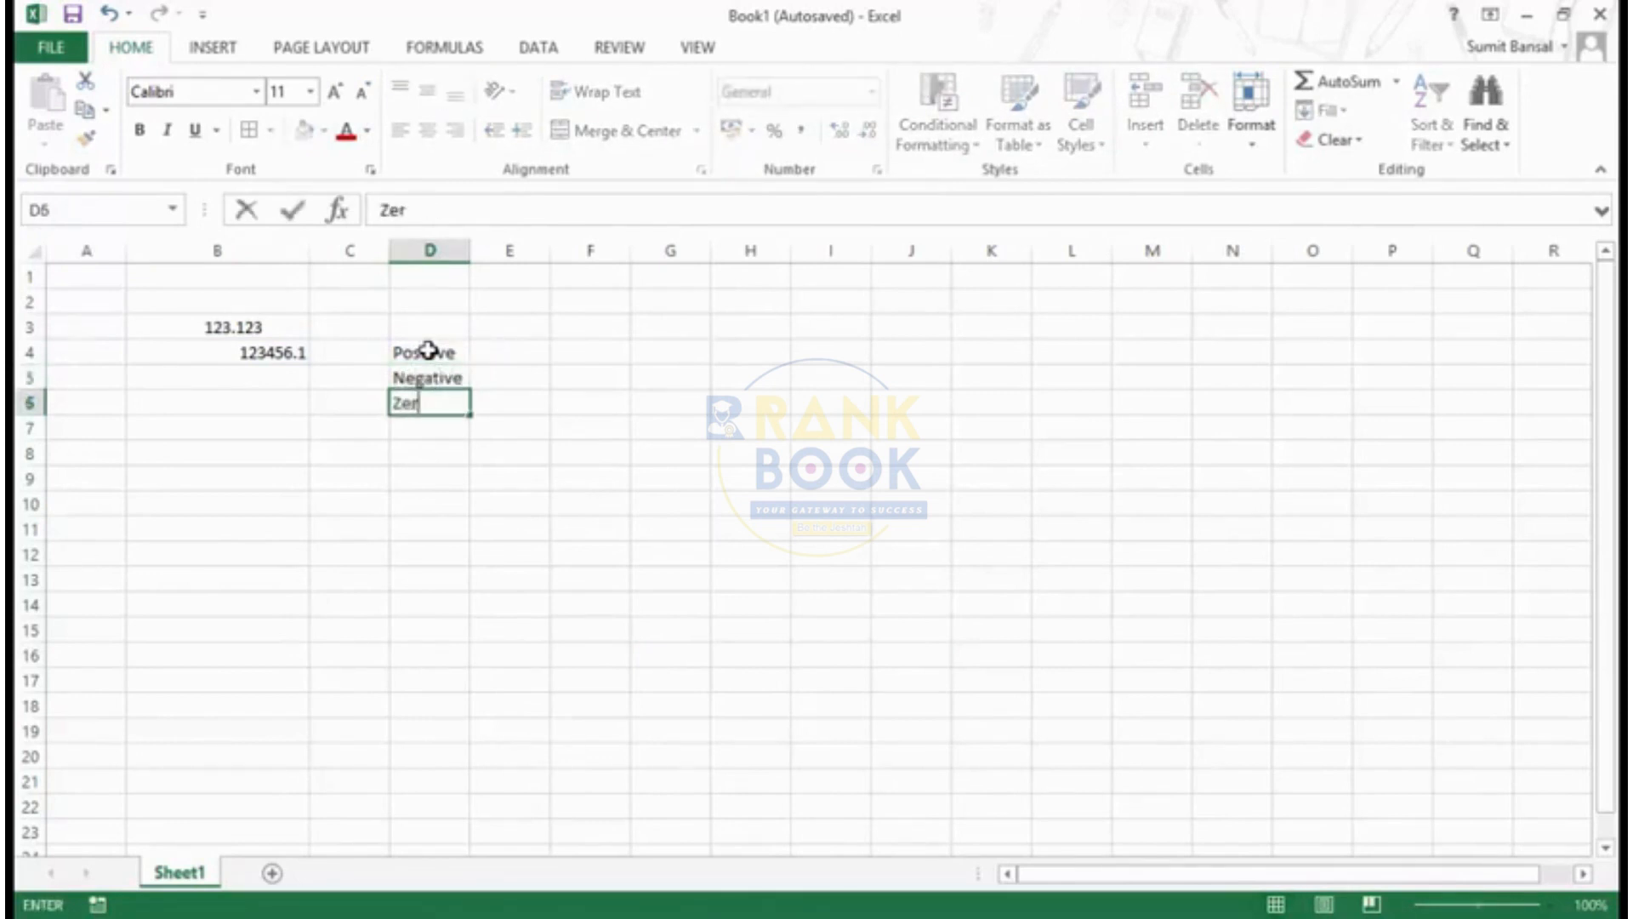
{"action": "key", "text": "Return"}
{"action": "type", "text": "Text"}
- Enter 0.0 beside Positive, -0.0 beside Negative and 0 beside Zero in column E
{"action": "left_click", "coordinate": [427, 351]}
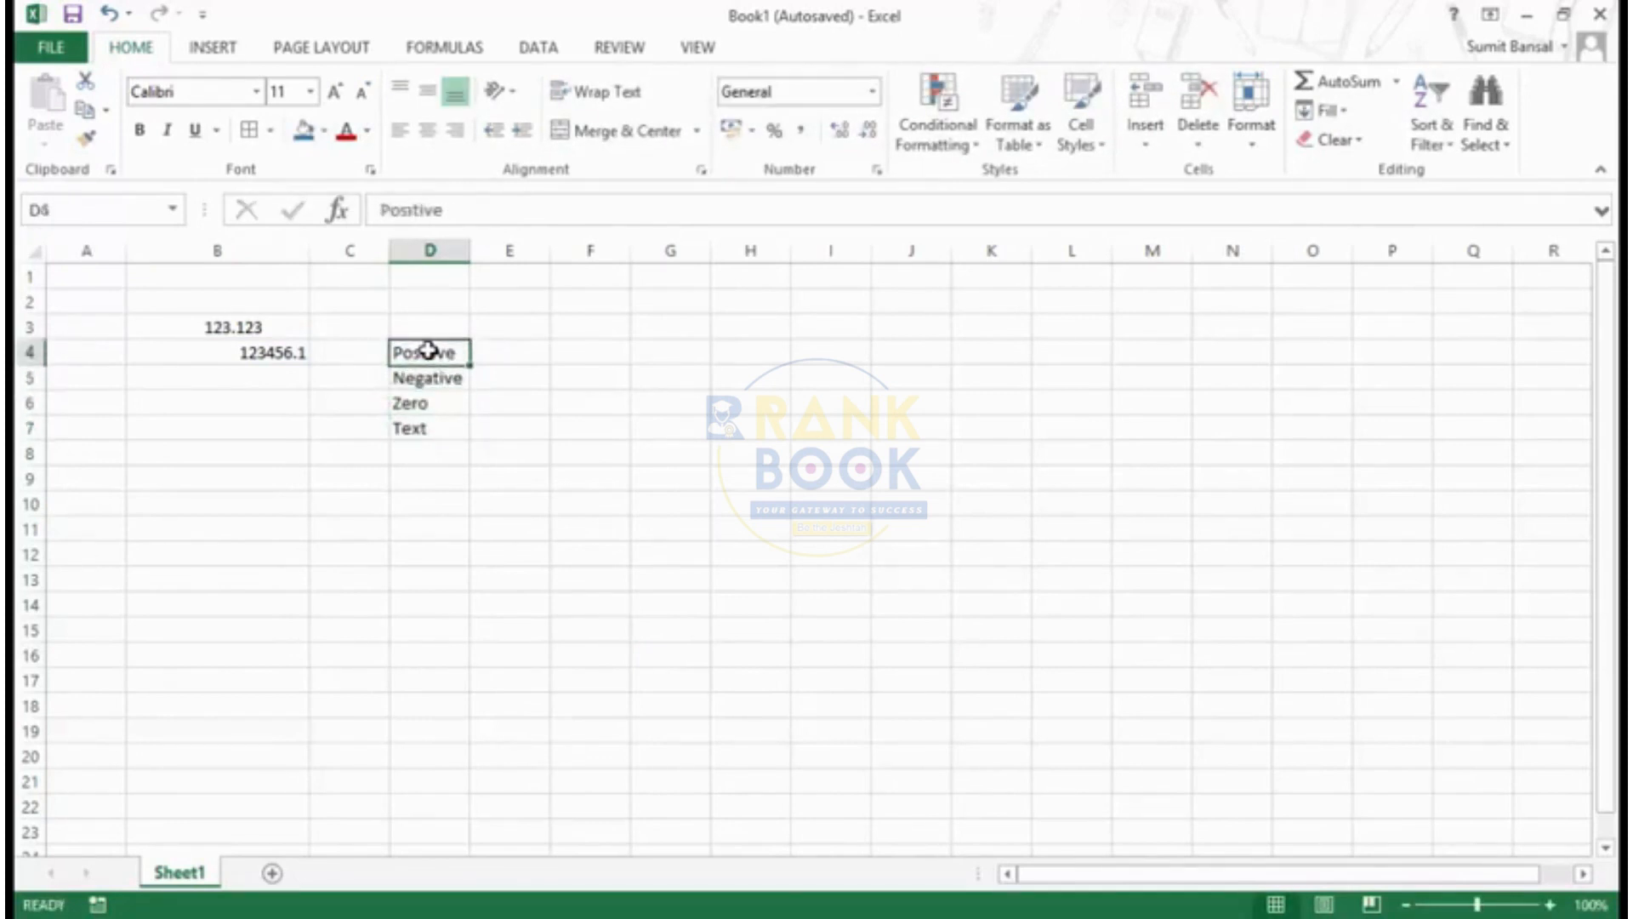
{"action": "key", "text": "Right"}
{"action": "type", "text": "0.0"}
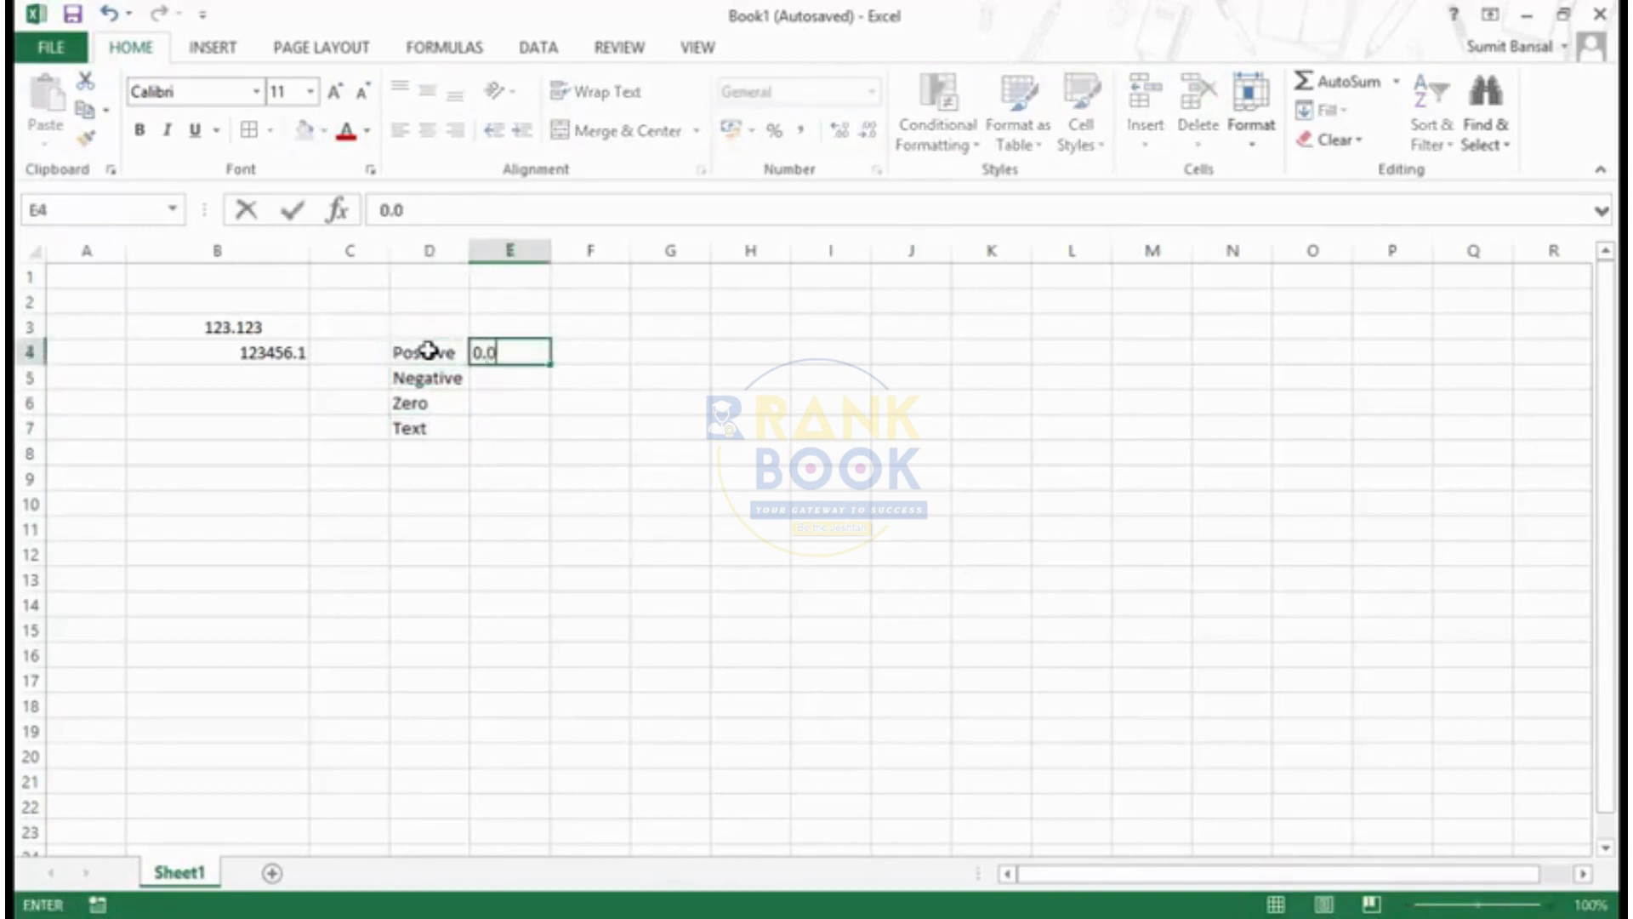
{"action": "key", "text": "Return"}
{"action": "type", "text": "-0.0"}
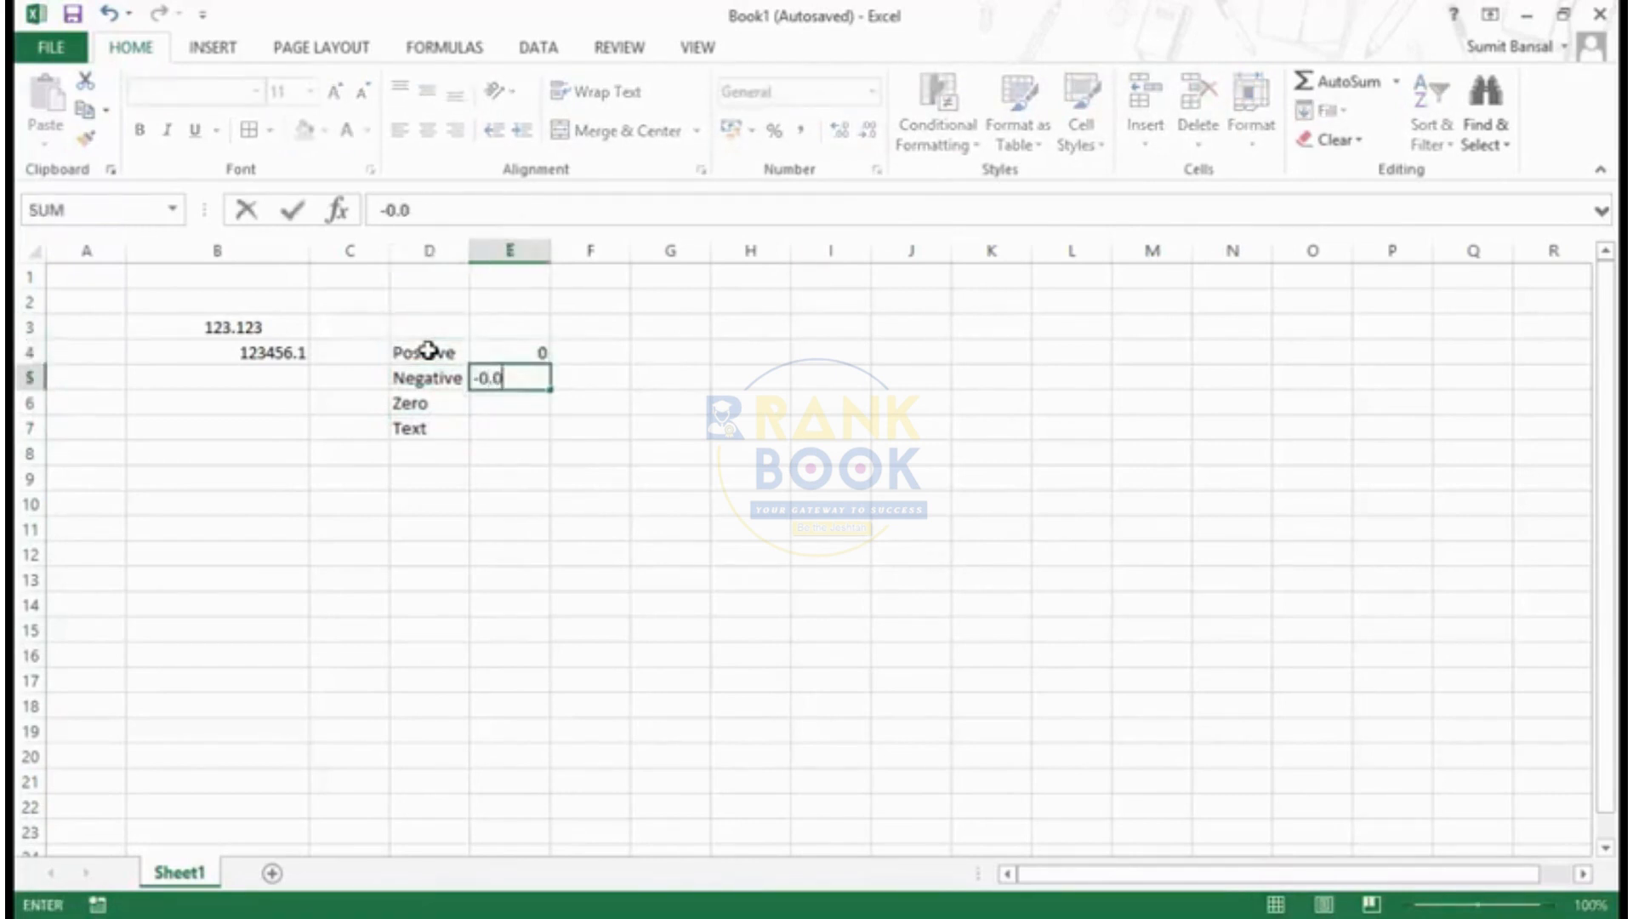
{"action": "key", "text": "Return"}
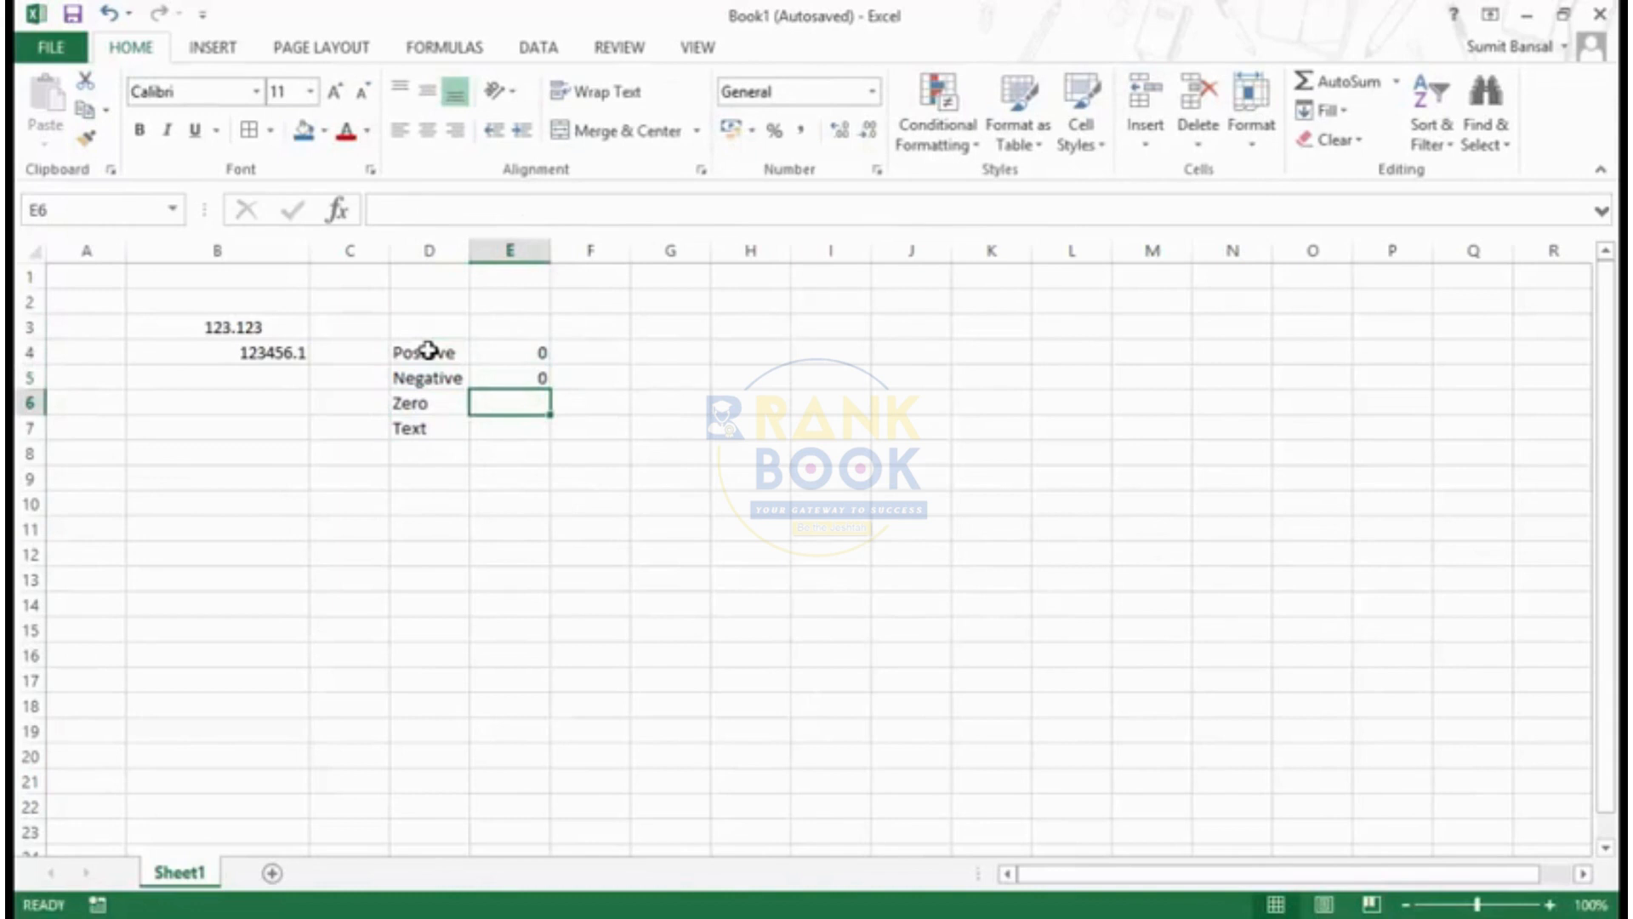
{"action": "type", "text": "0"}
- Re-enter 0.0 in E4 and -0.0 in E5 as text by prefixing each with an apostrophe
{"action": "key", "text": "Up"}
{"action": "key", "text": "Up"}
{"action": "key", "text": "F2"}
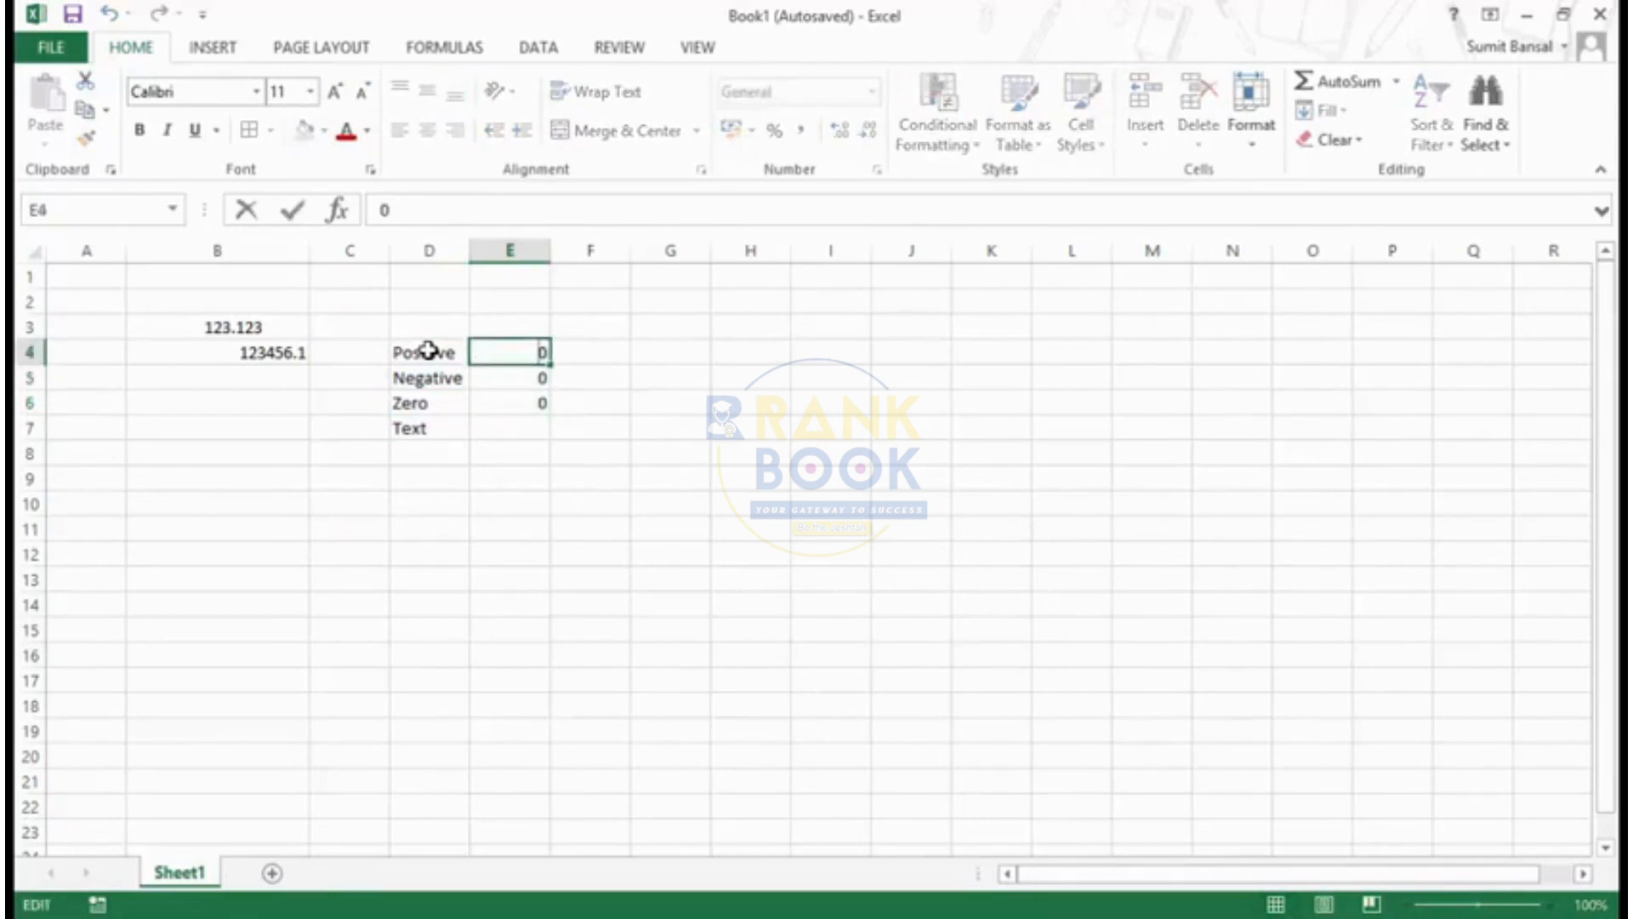
{"action": "type", "text": "'0."}
{"action": "key", "text": "Return"}
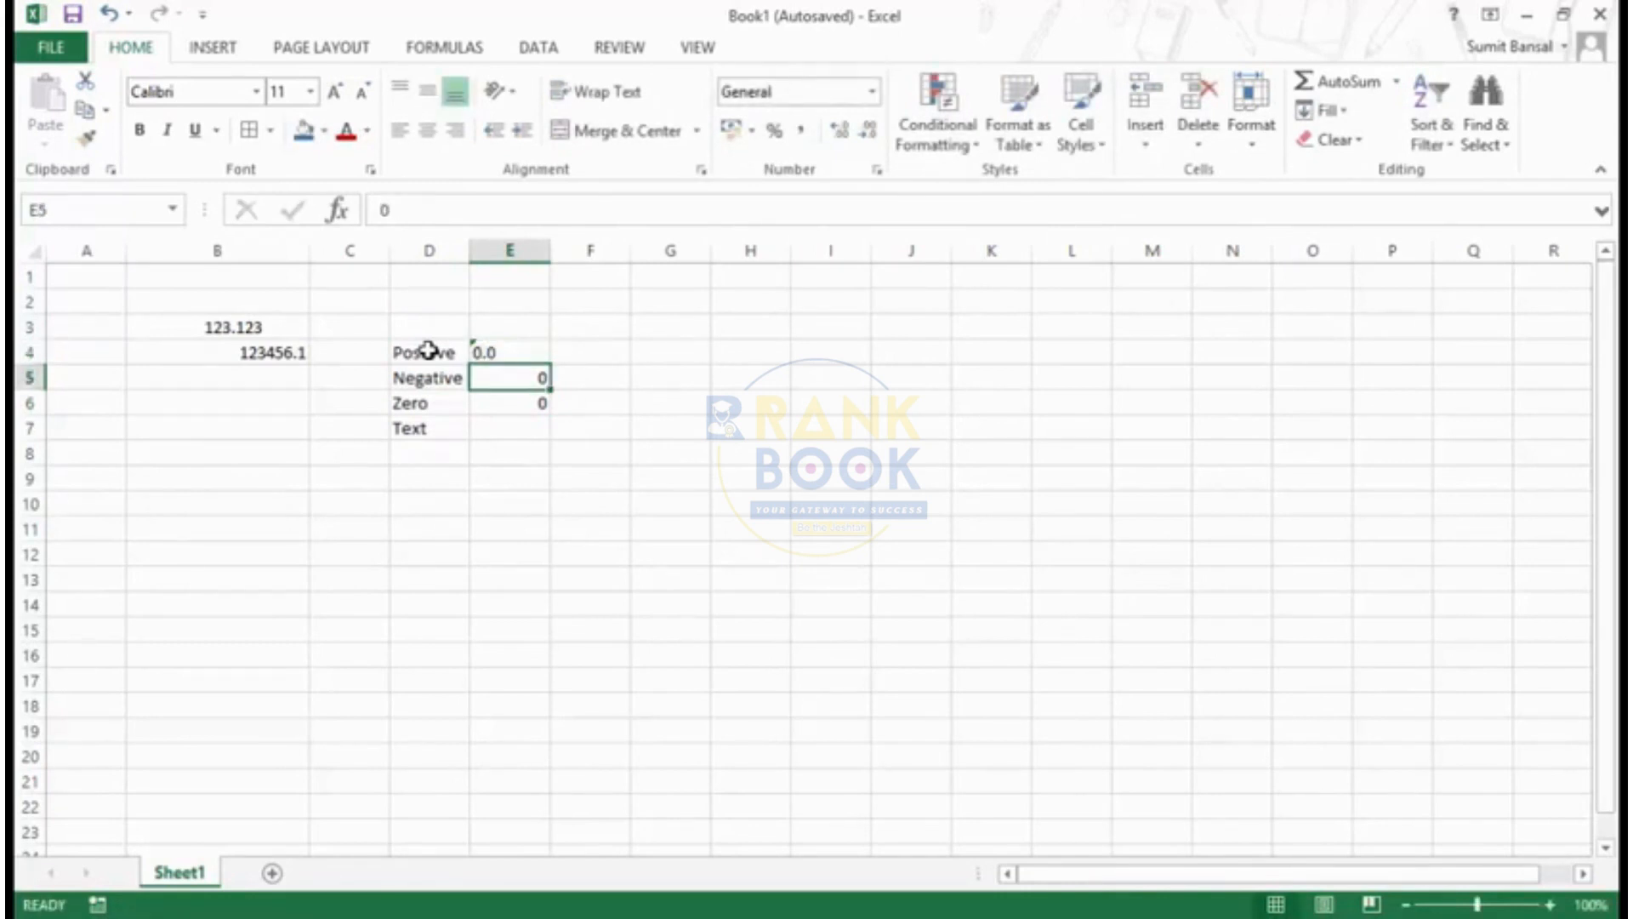
{"action": "type", "text": "'"}
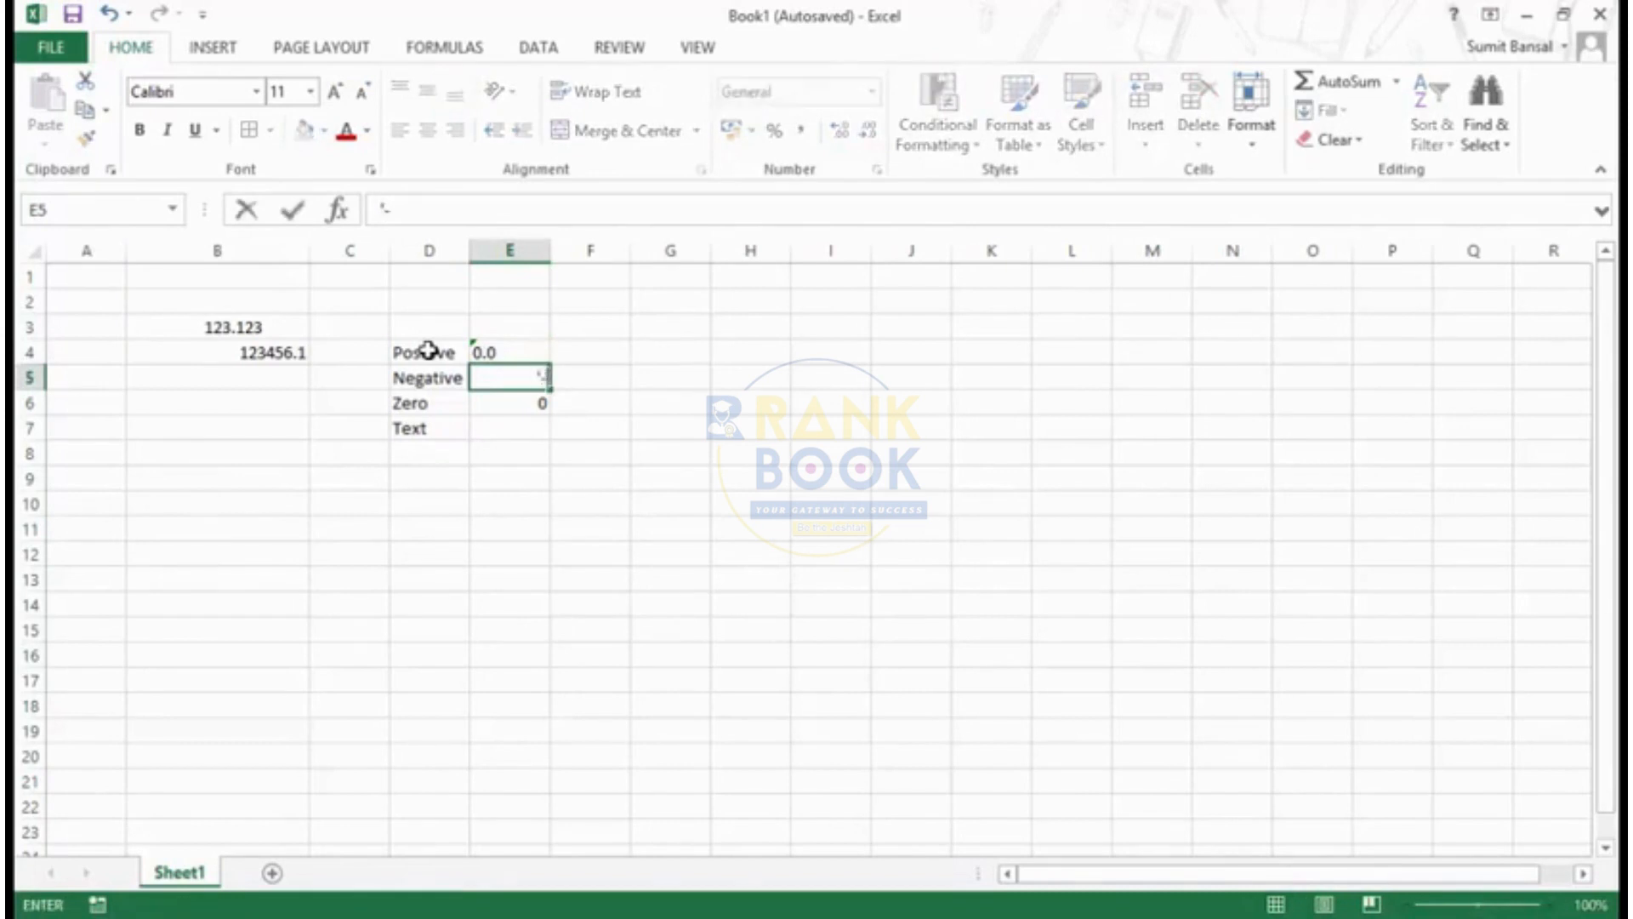
{"action": "type", "text": "-0.0"}
{"action": "key", "text": "Return"}
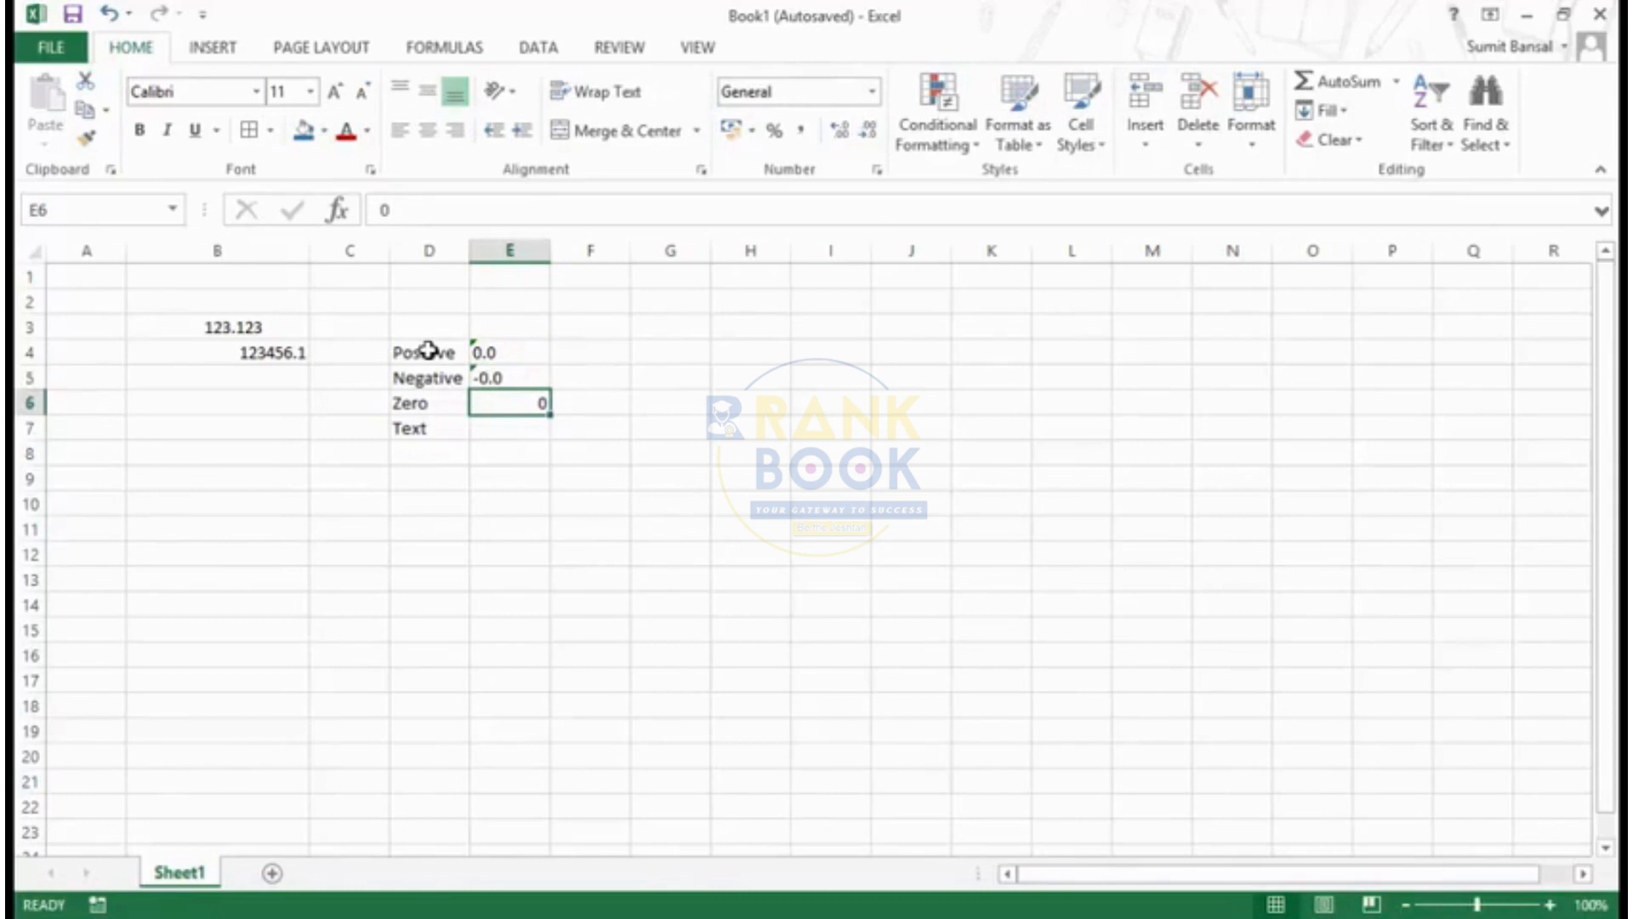
- Enter General beside the Text label in cell E7
{"action": "key", "text": "Return"}
{"action": "type", "text": "Generak"}
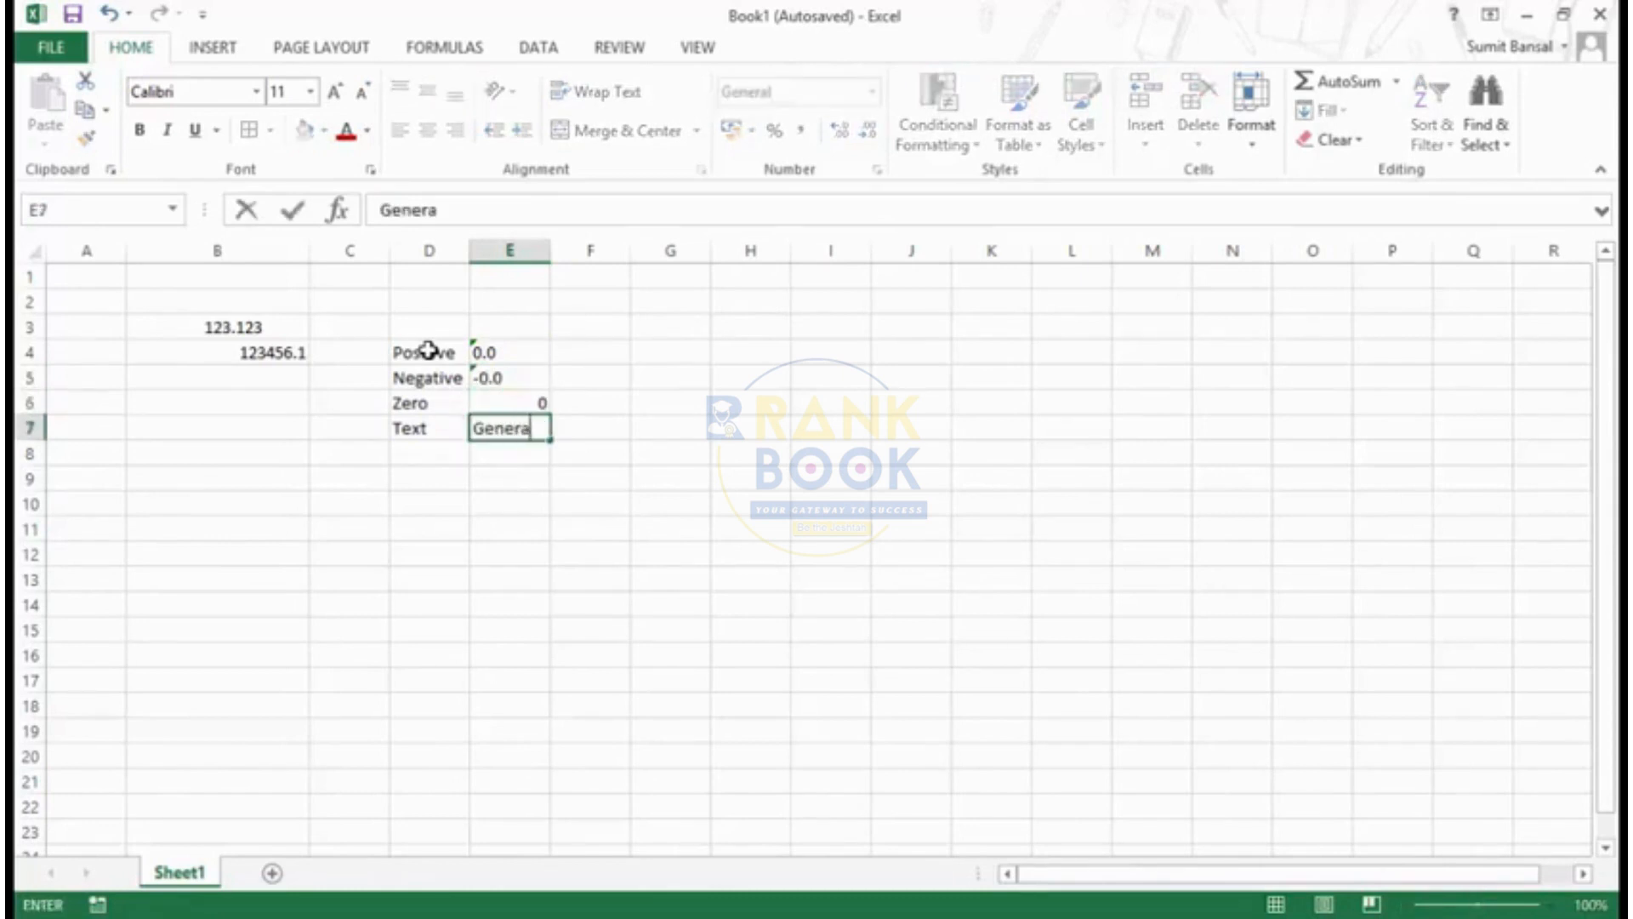
{"action": "key", "text": "Return"}
{"action": "key", "text": "Up"}
{"action": "key", "text": "Left"}
{"action": "key", "text": "Left"}
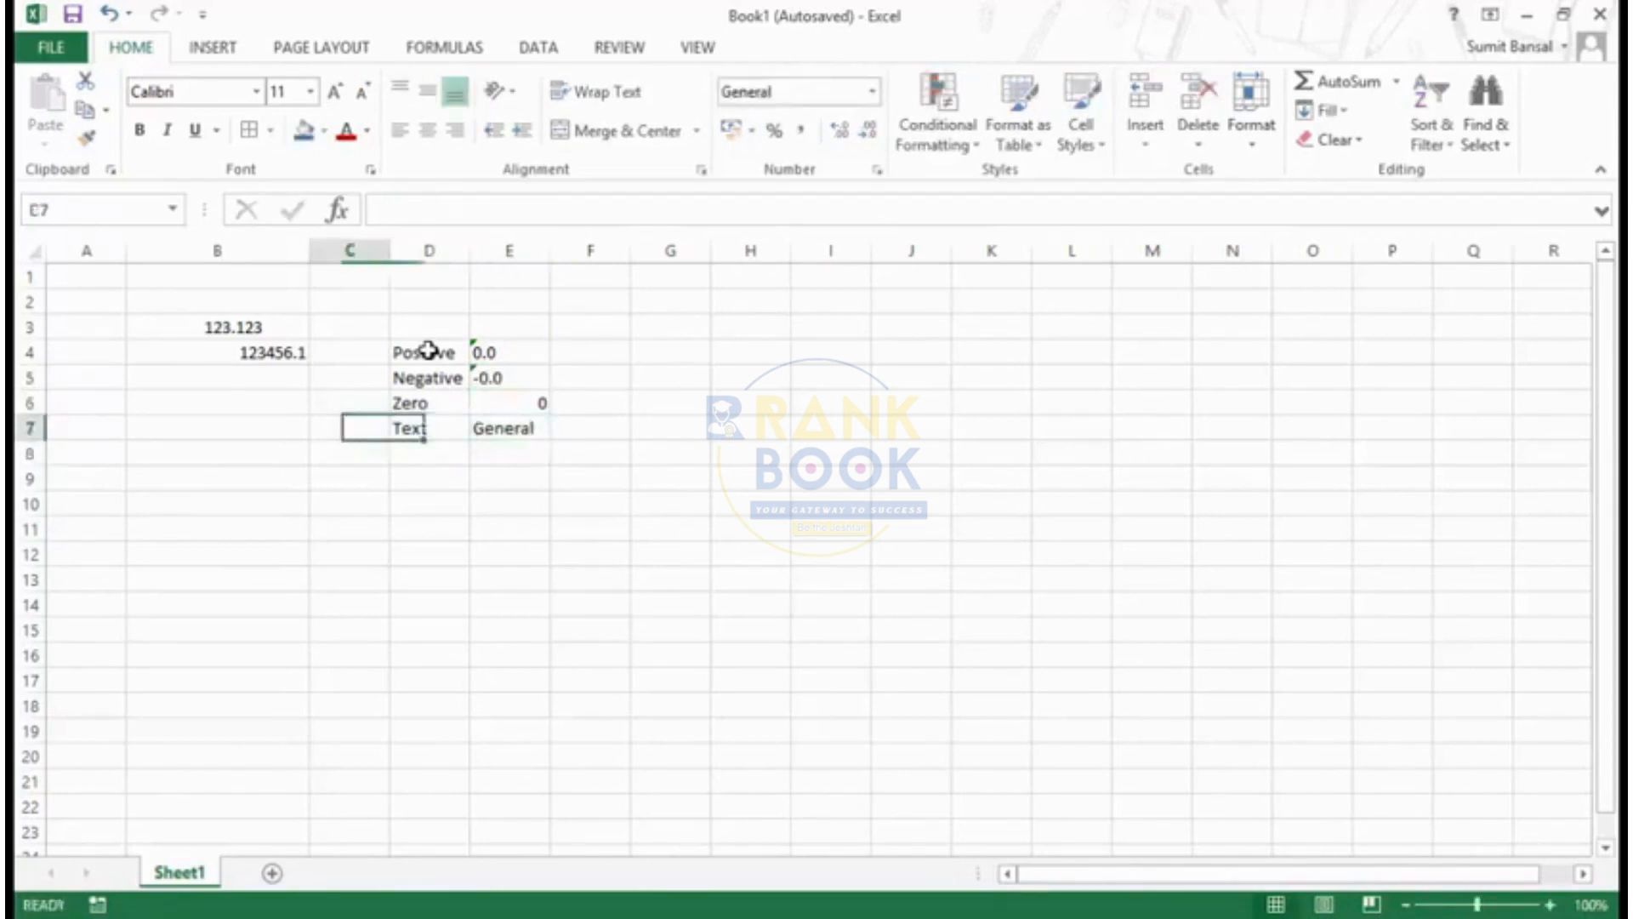
{"action": "key", "text": "Up"}
- Dismiss the number-stored-as-text error flags on cells E4 and E5
{"action": "left_click", "coordinate": [481, 352]}
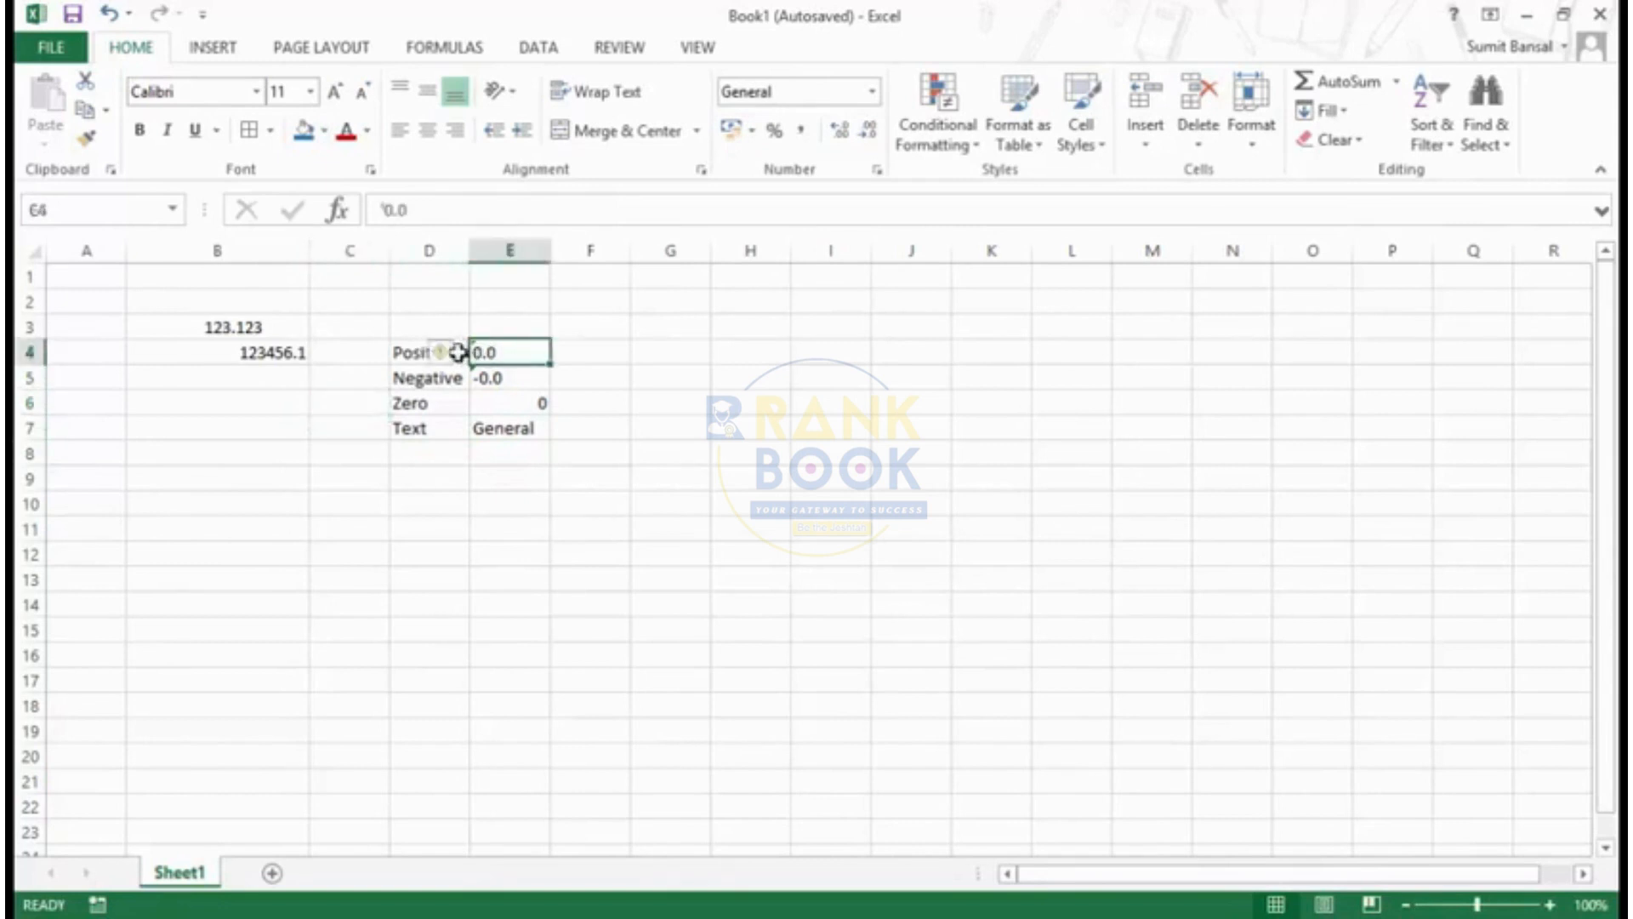
{"action": "left_click", "coordinate": [456, 353]}
{"action": "left_click", "coordinate": [501, 492]}
{"action": "left_click", "coordinate": [488, 375]}
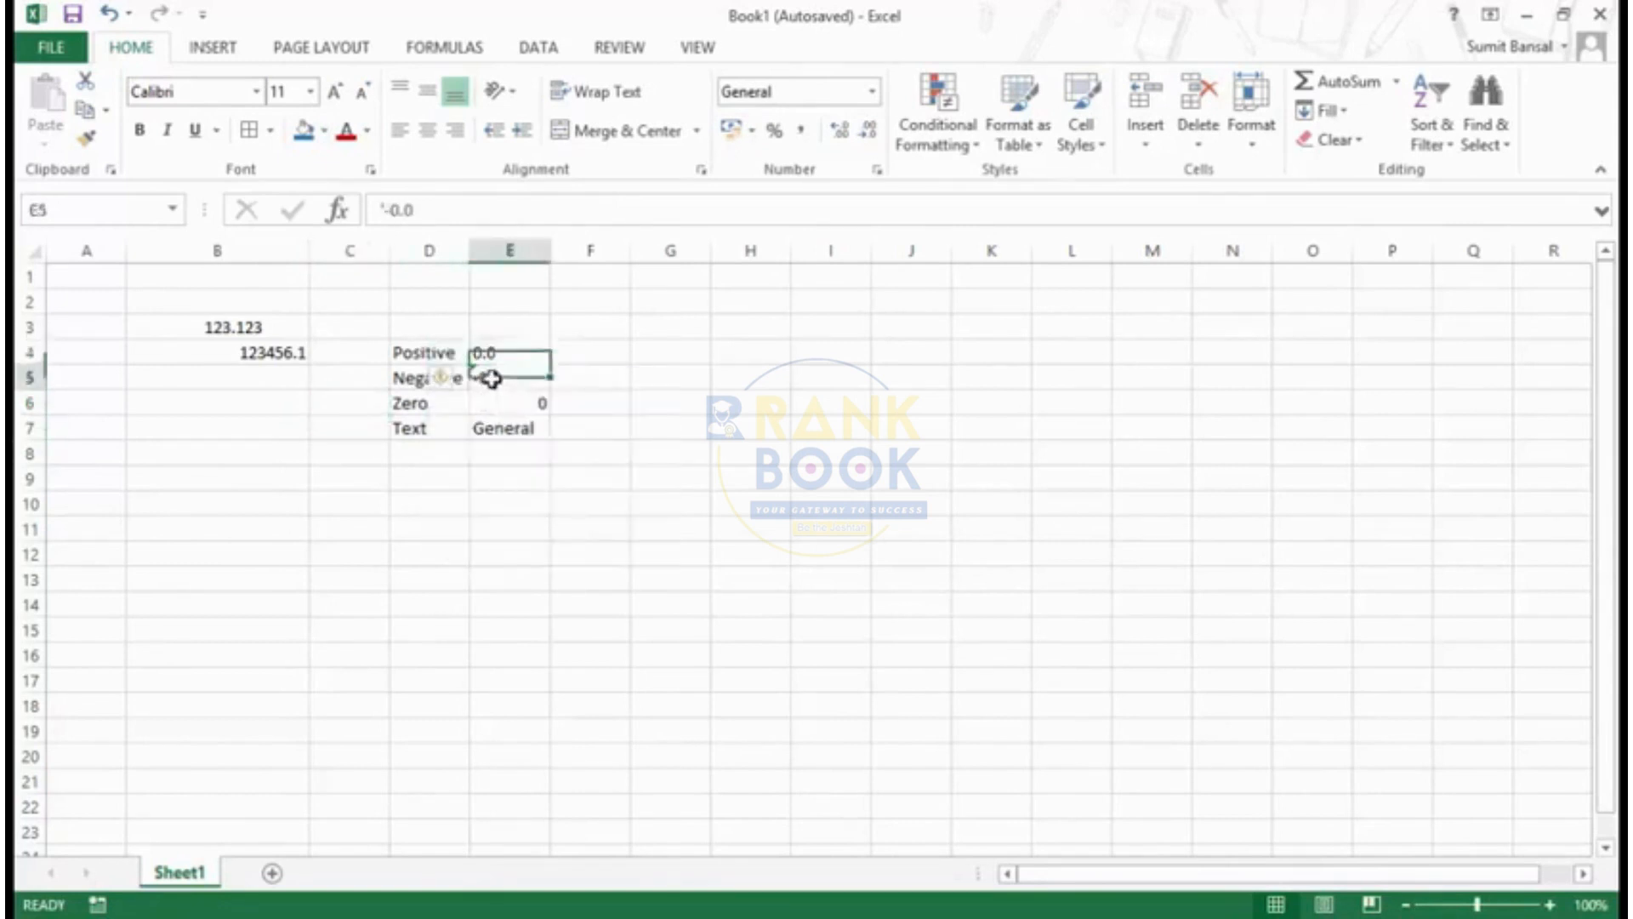
{"action": "left_click", "coordinate": [451, 379]}
{"action": "left_click", "coordinate": [472, 508]}
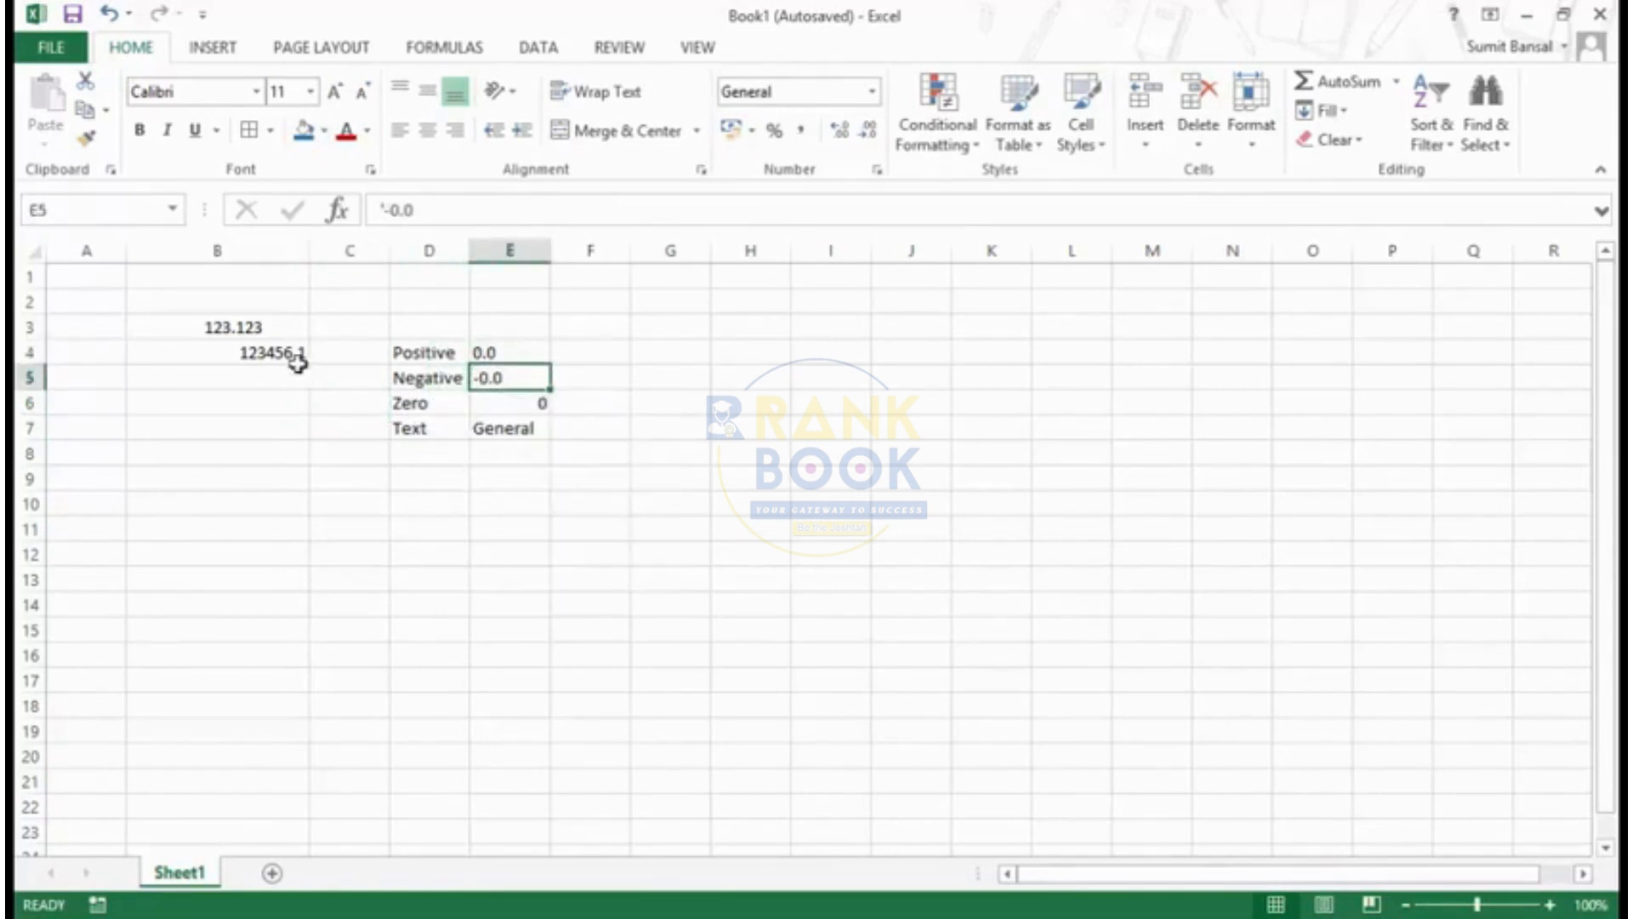
- Test the custom format in cell B4 by entering 123 and then -123.123
{"action": "left_click", "coordinate": [252, 353]}
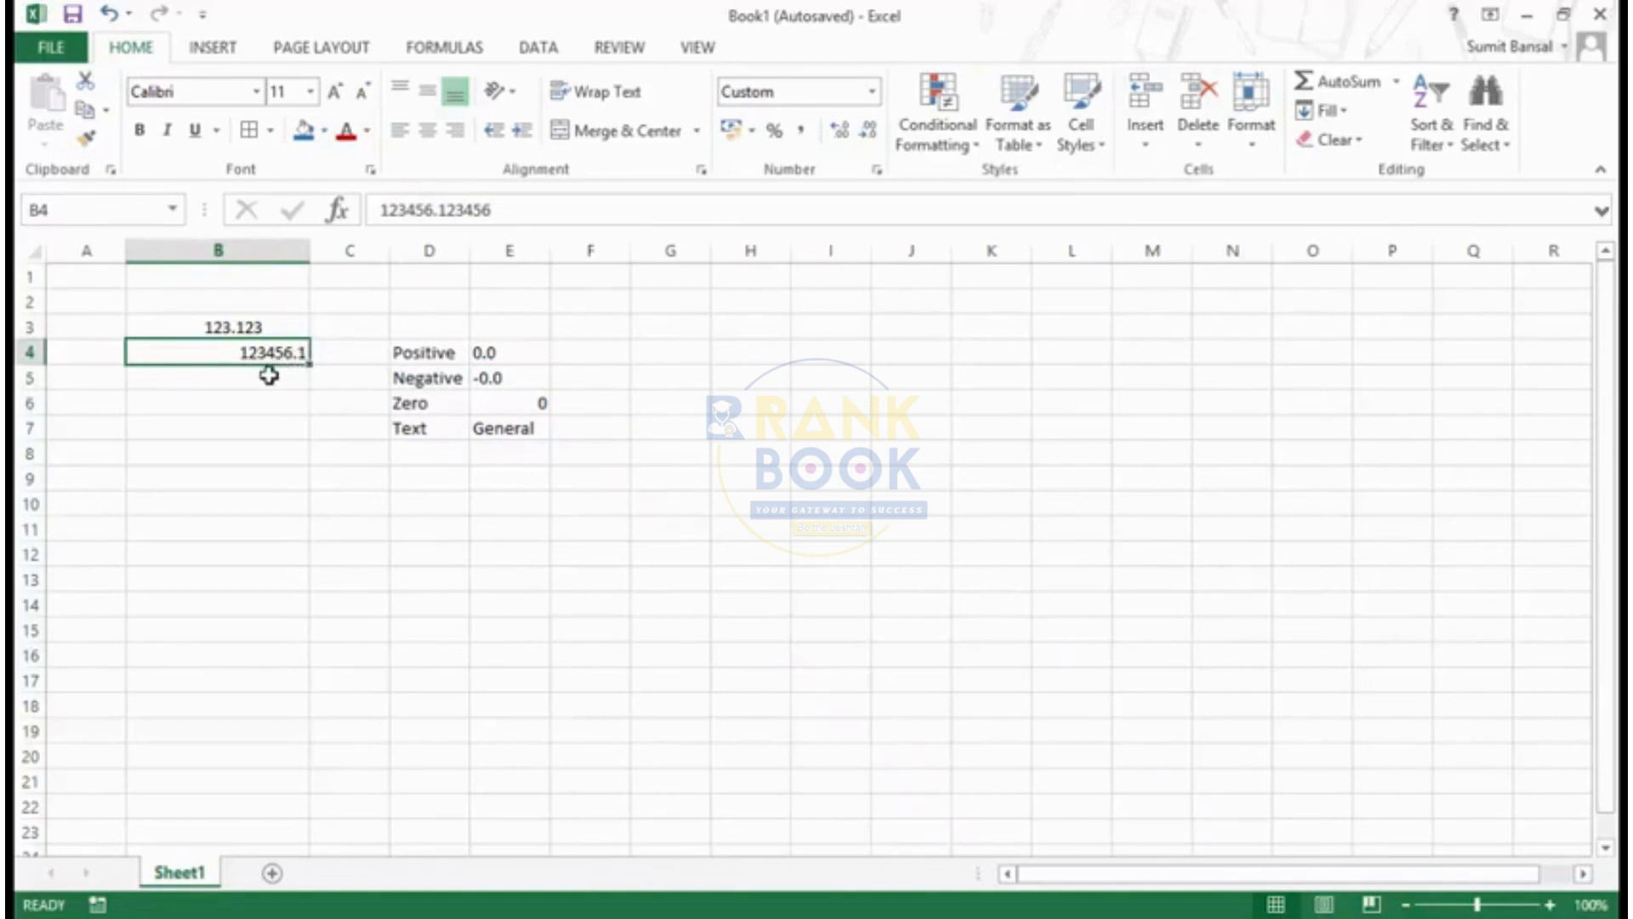
{"action": "type", "text": "123"}
{"action": "key", "text": "Return"}
{"action": "key", "text": "Up"}
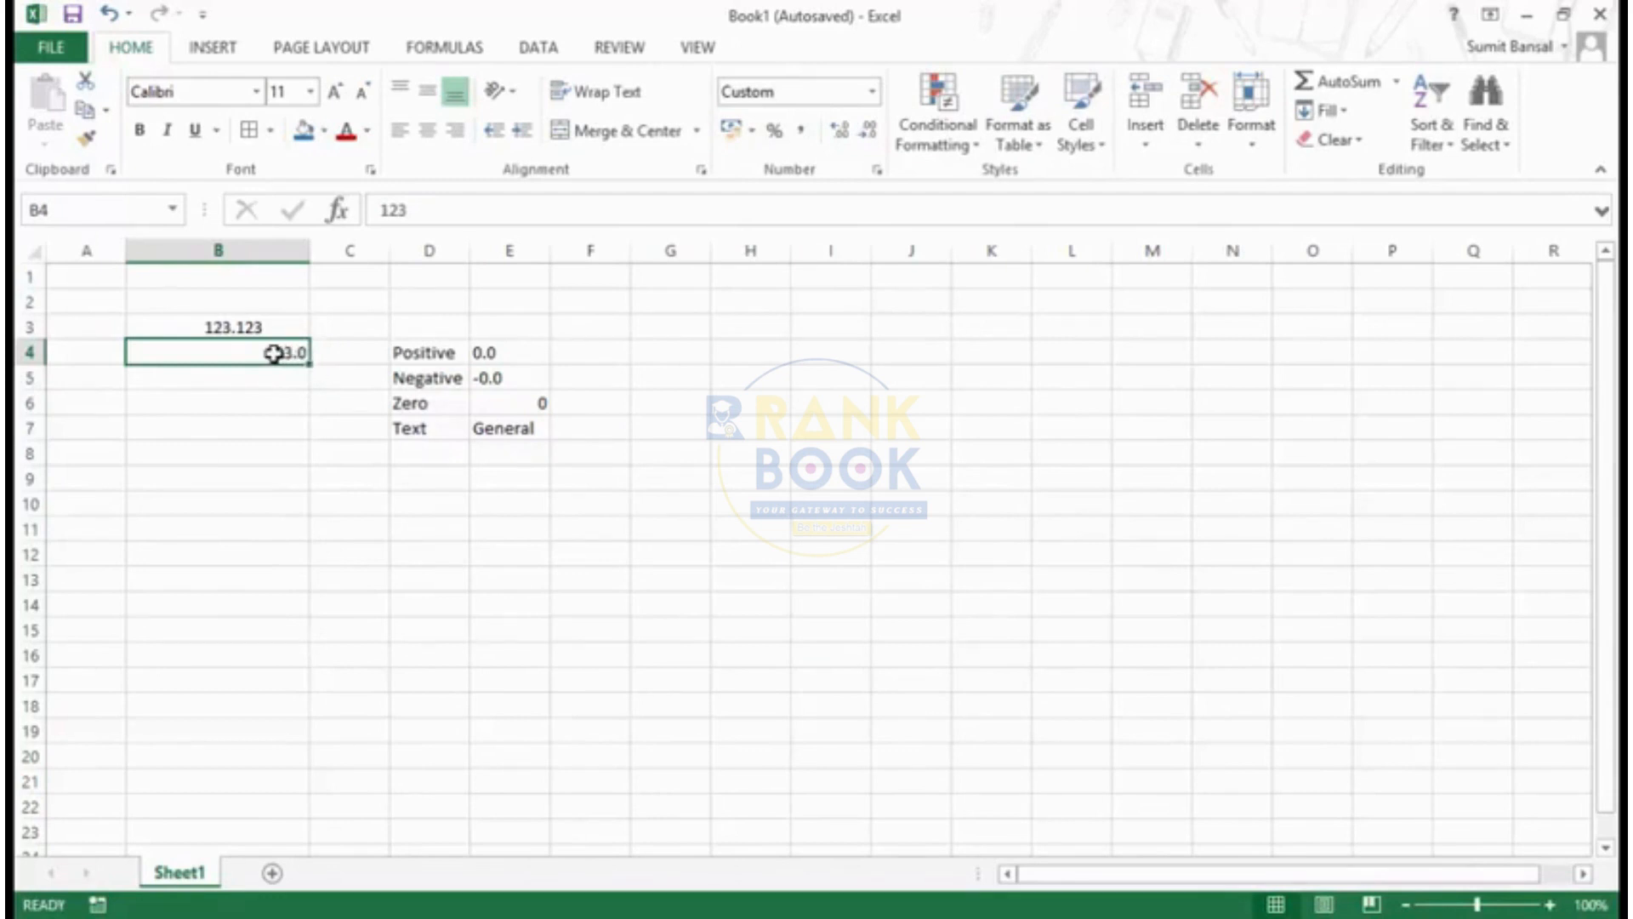
{"action": "type", "text": "-123.123"}
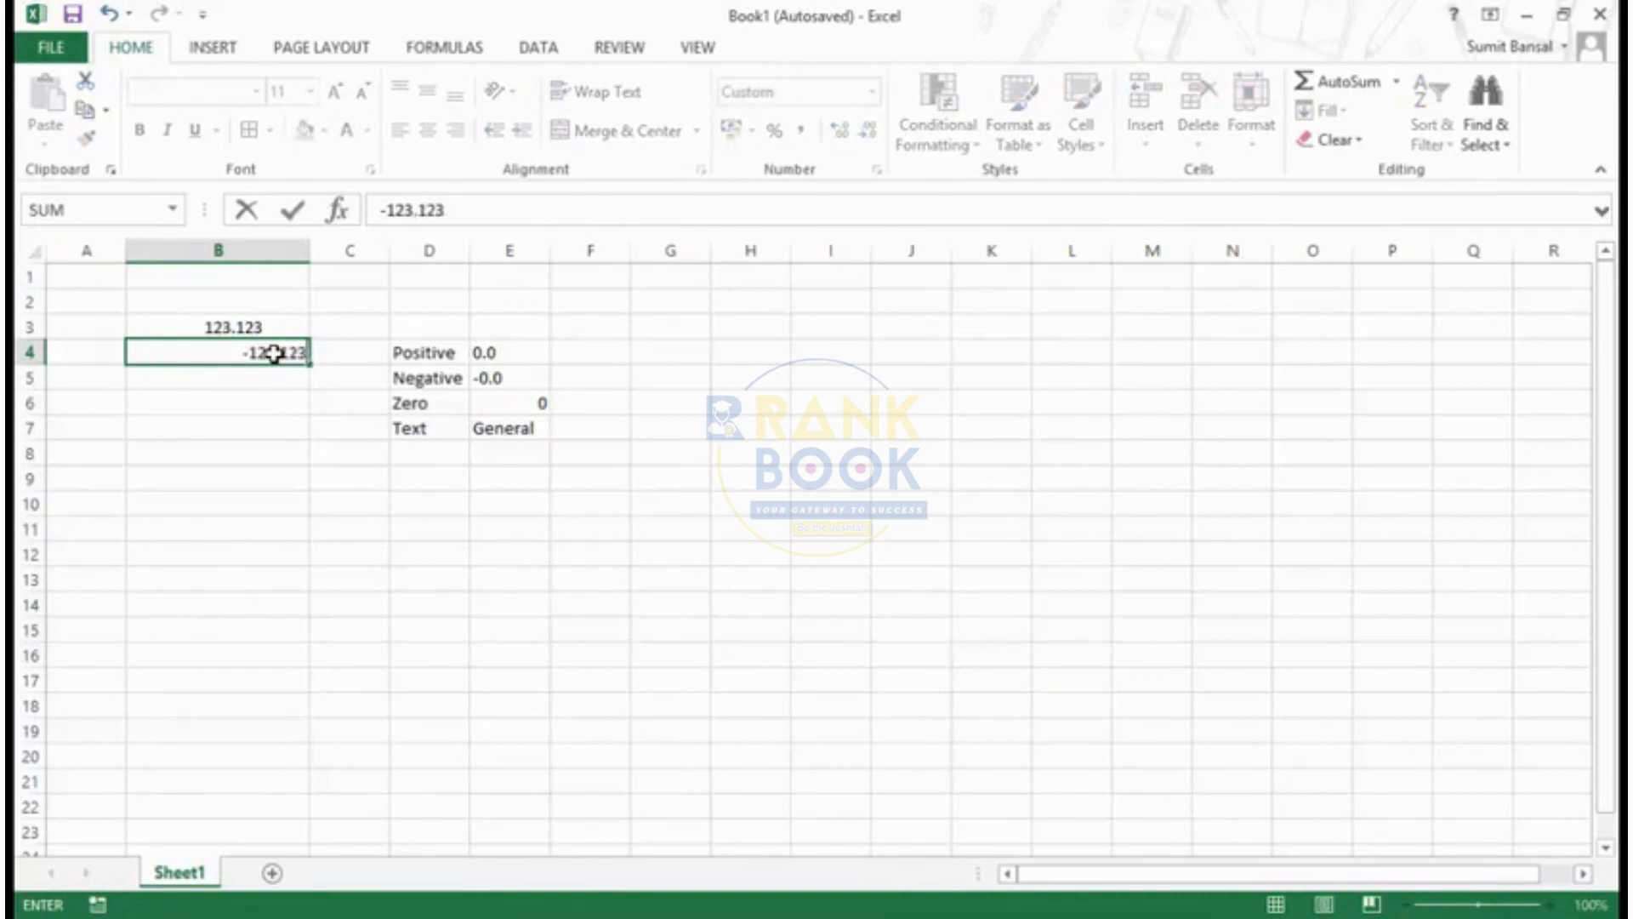
{"action": "key", "text": "Return"}
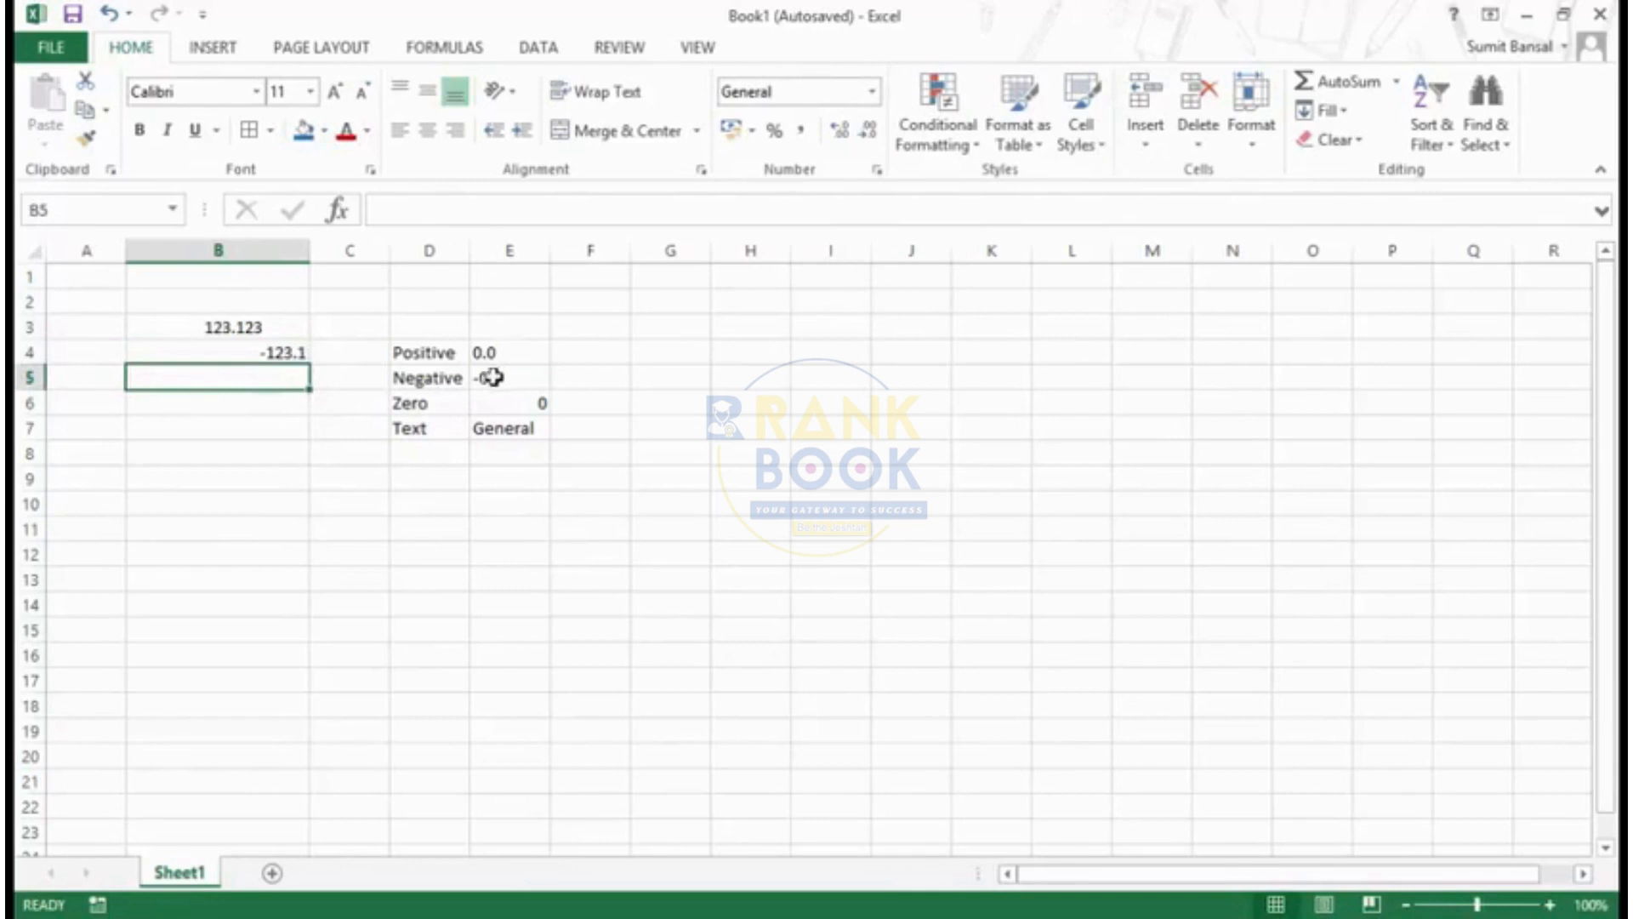
- Test the custom format in cell B4 with the values -12 and 0
{"action": "left_click", "coordinate": [243, 359]}
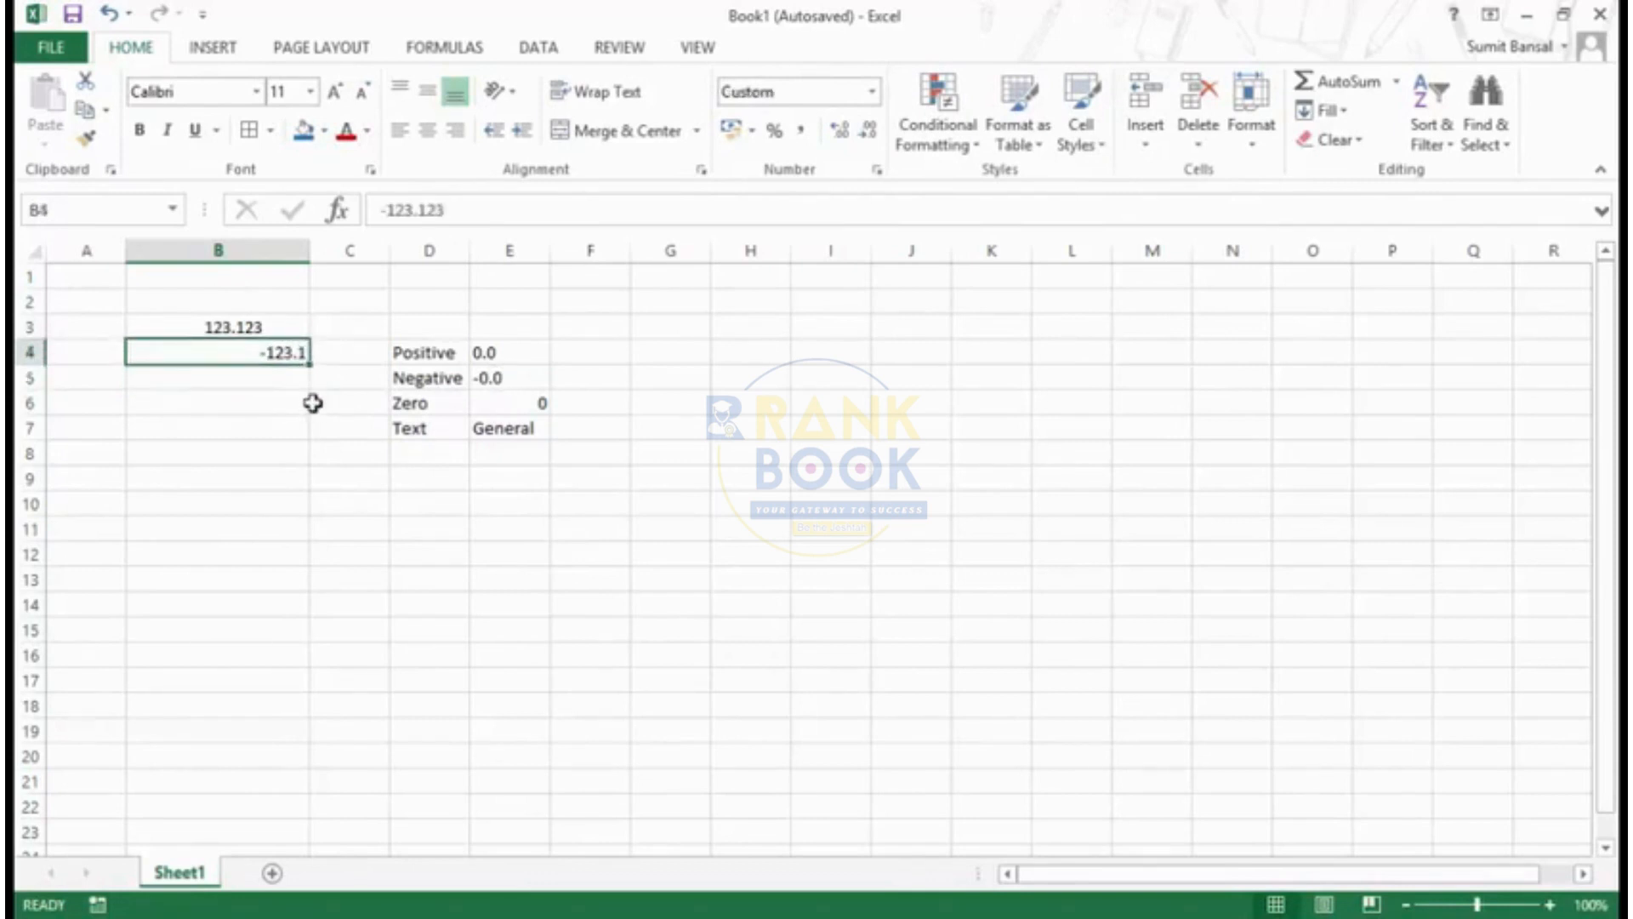
{"action": "type", "text": "-12"}
{"action": "key", "text": "Return"}
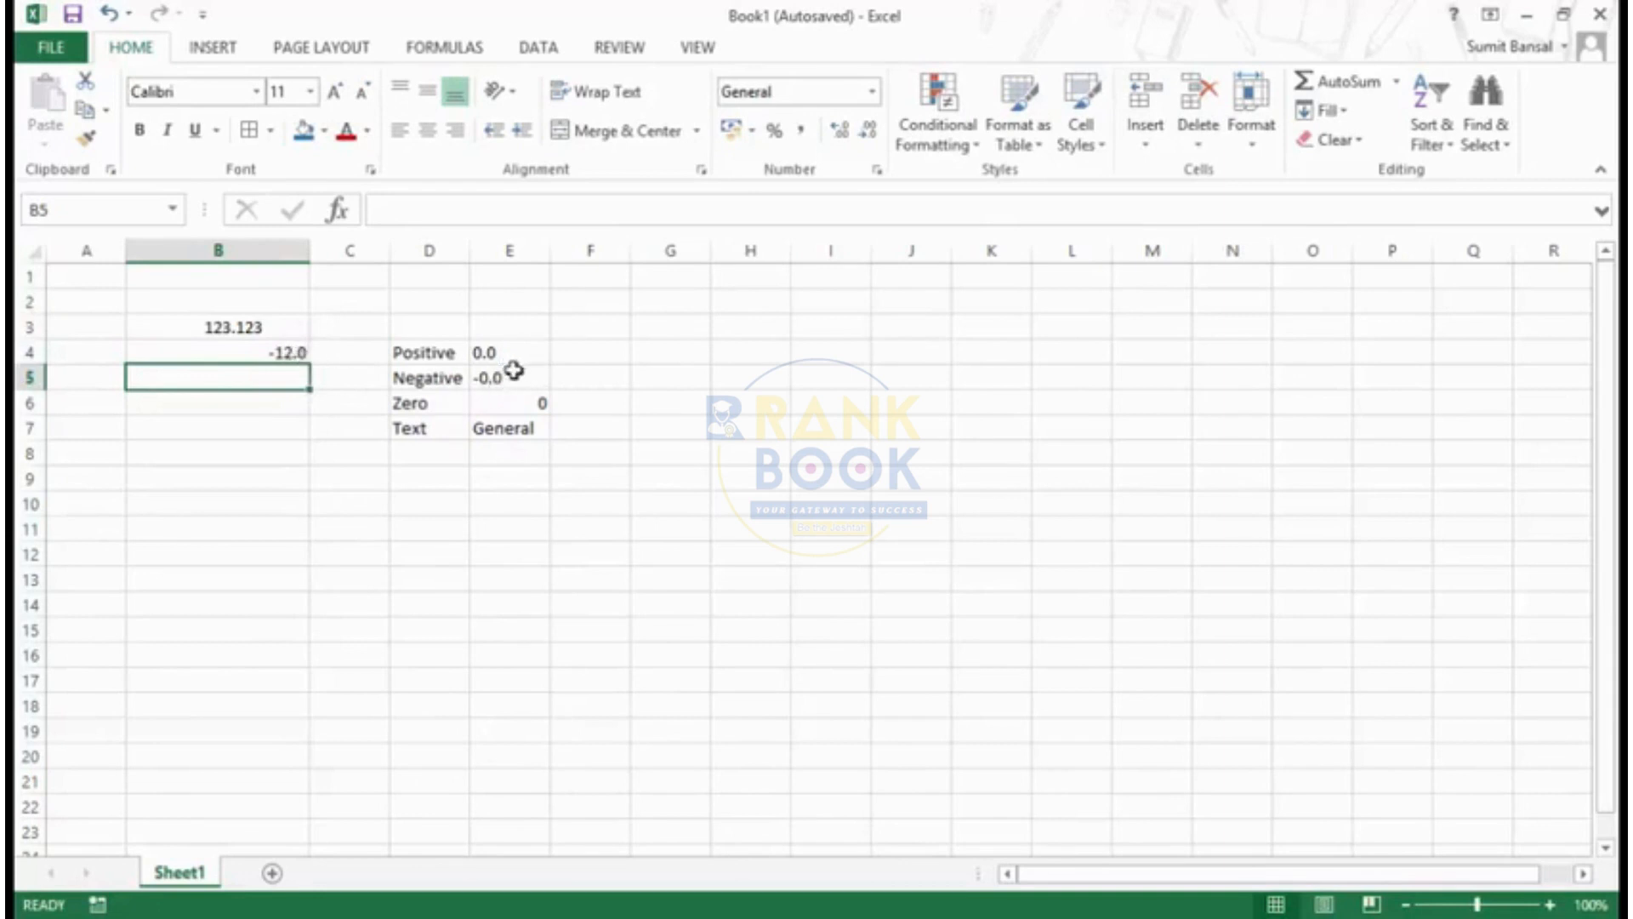
{"action": "left_click", "coordinate": [261, 352]}
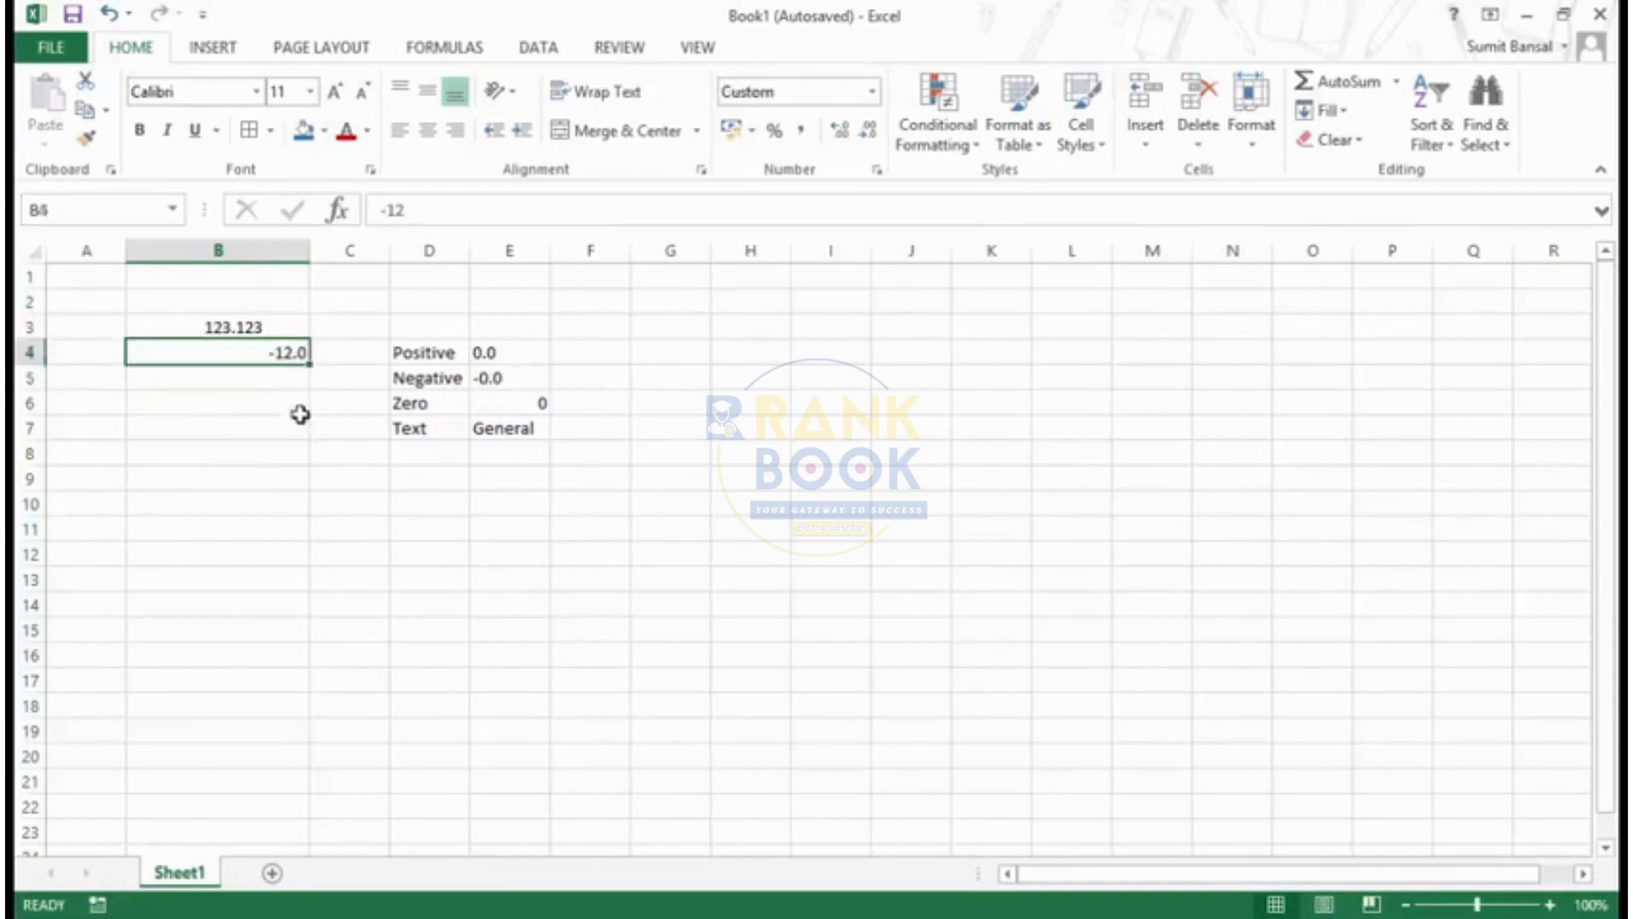
{"action": "type", "text": "0"}
{"action": "key", "text": "Return"}
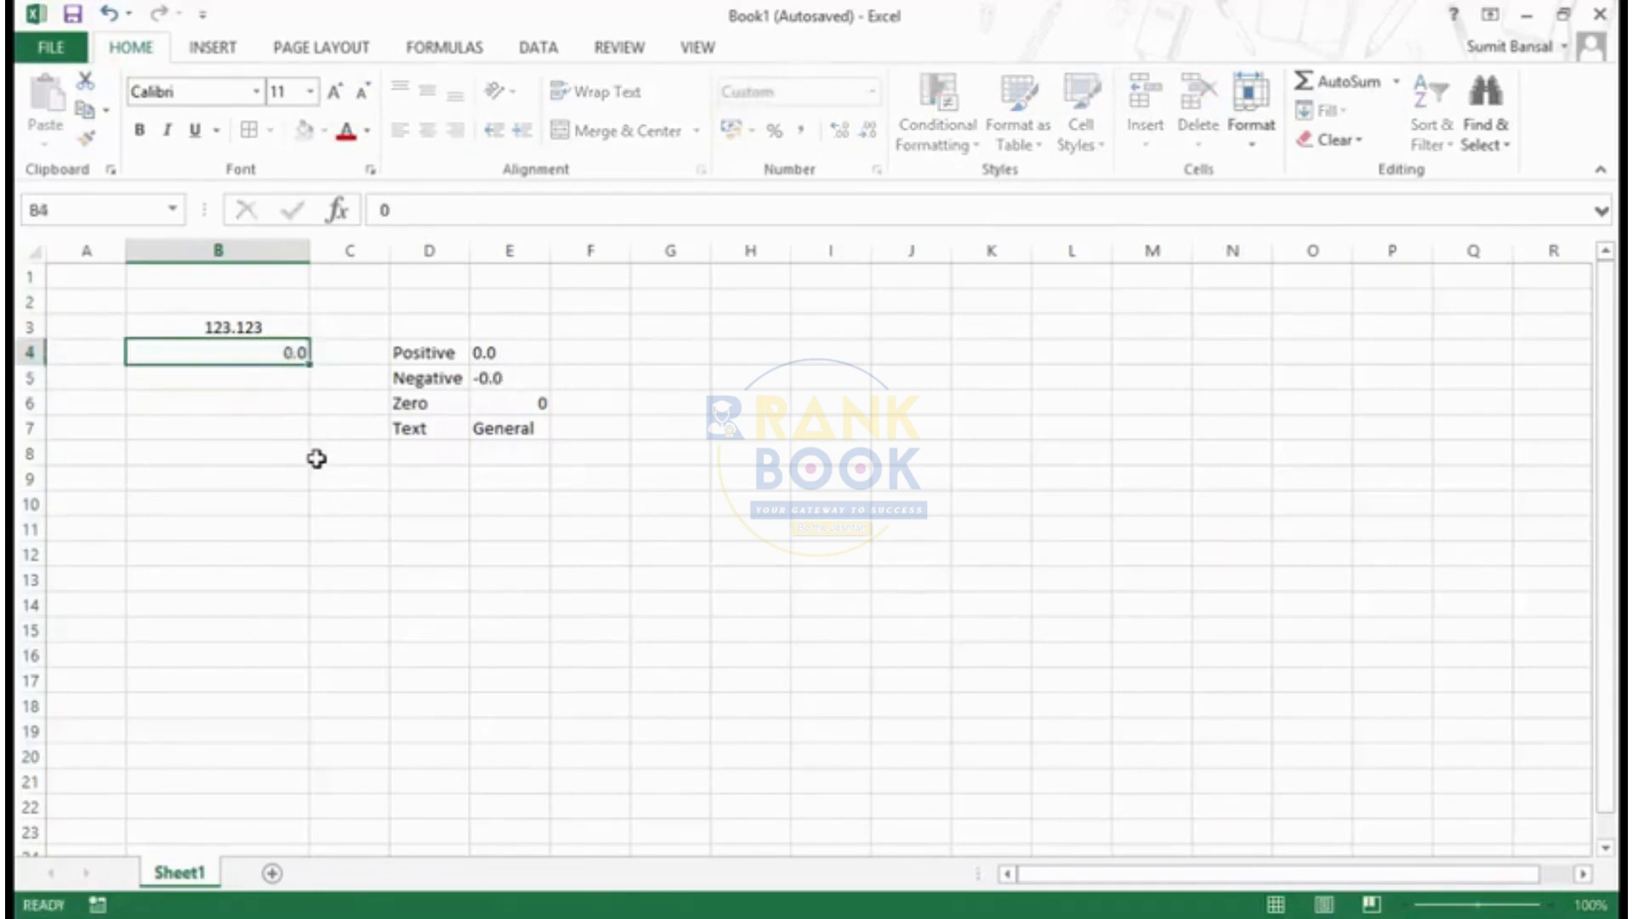
{"action": "key", "text": "Up"}
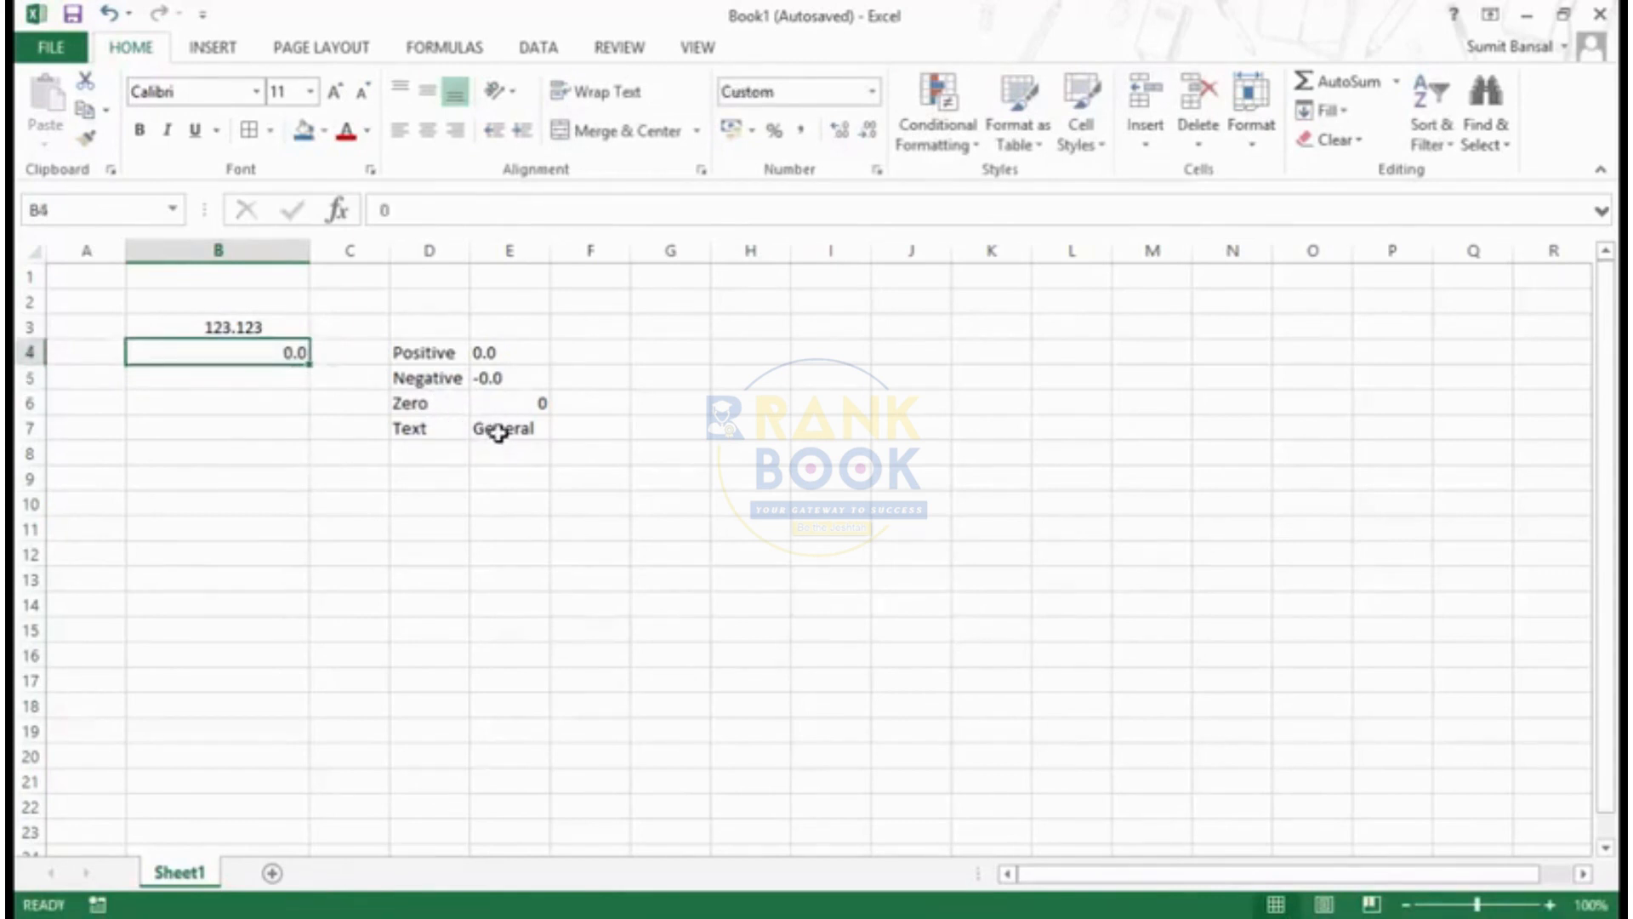
- Replace the Zero example in cell E6 with 0.0 stored as text using a leading apostrophe
{"action": "left_click", "coordinate": [513, 411]}
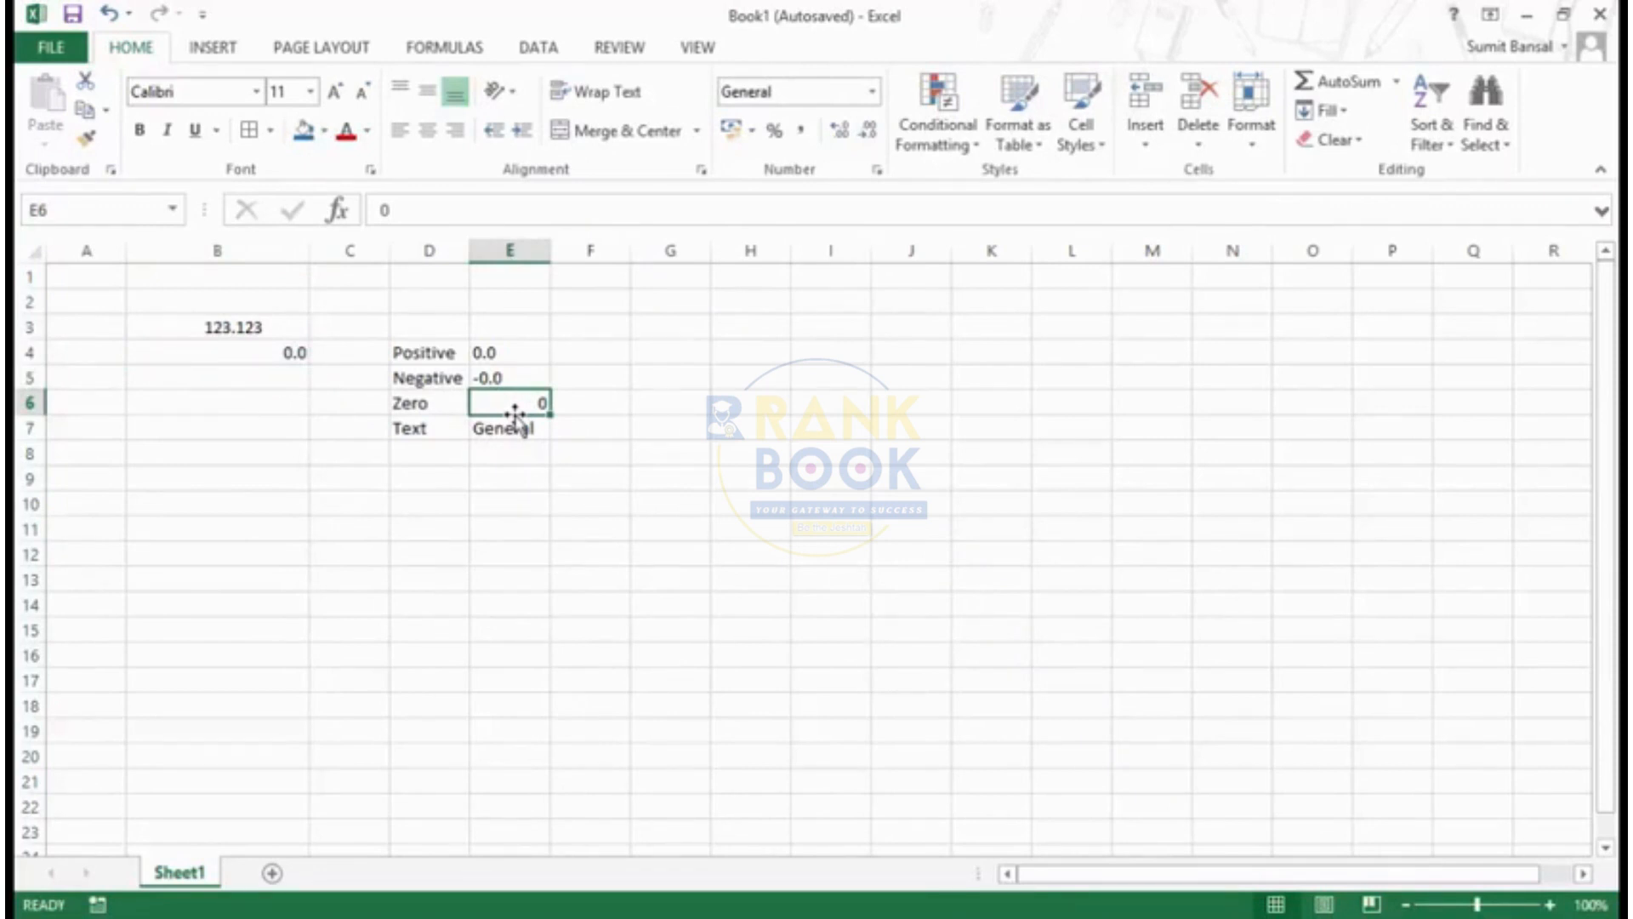
{"action": "type", "text": "'"}
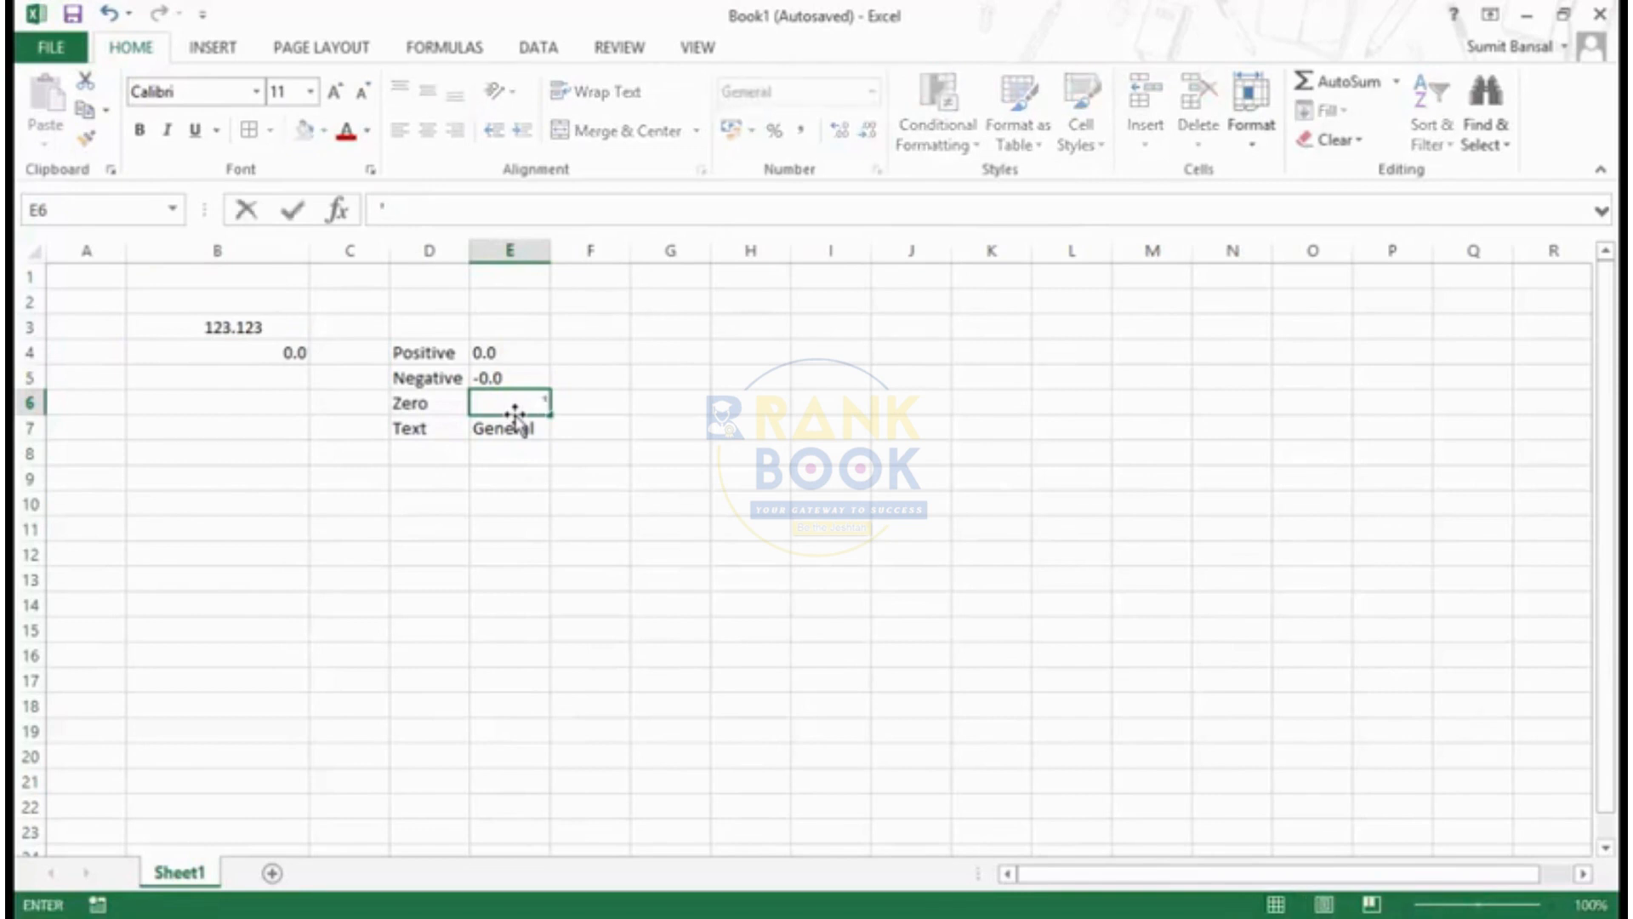
{"action": "type", "text": "0.0"}
{"action": "key", "text": "Return"}
{"action": "left_click", "coordinate": [514, 412]}
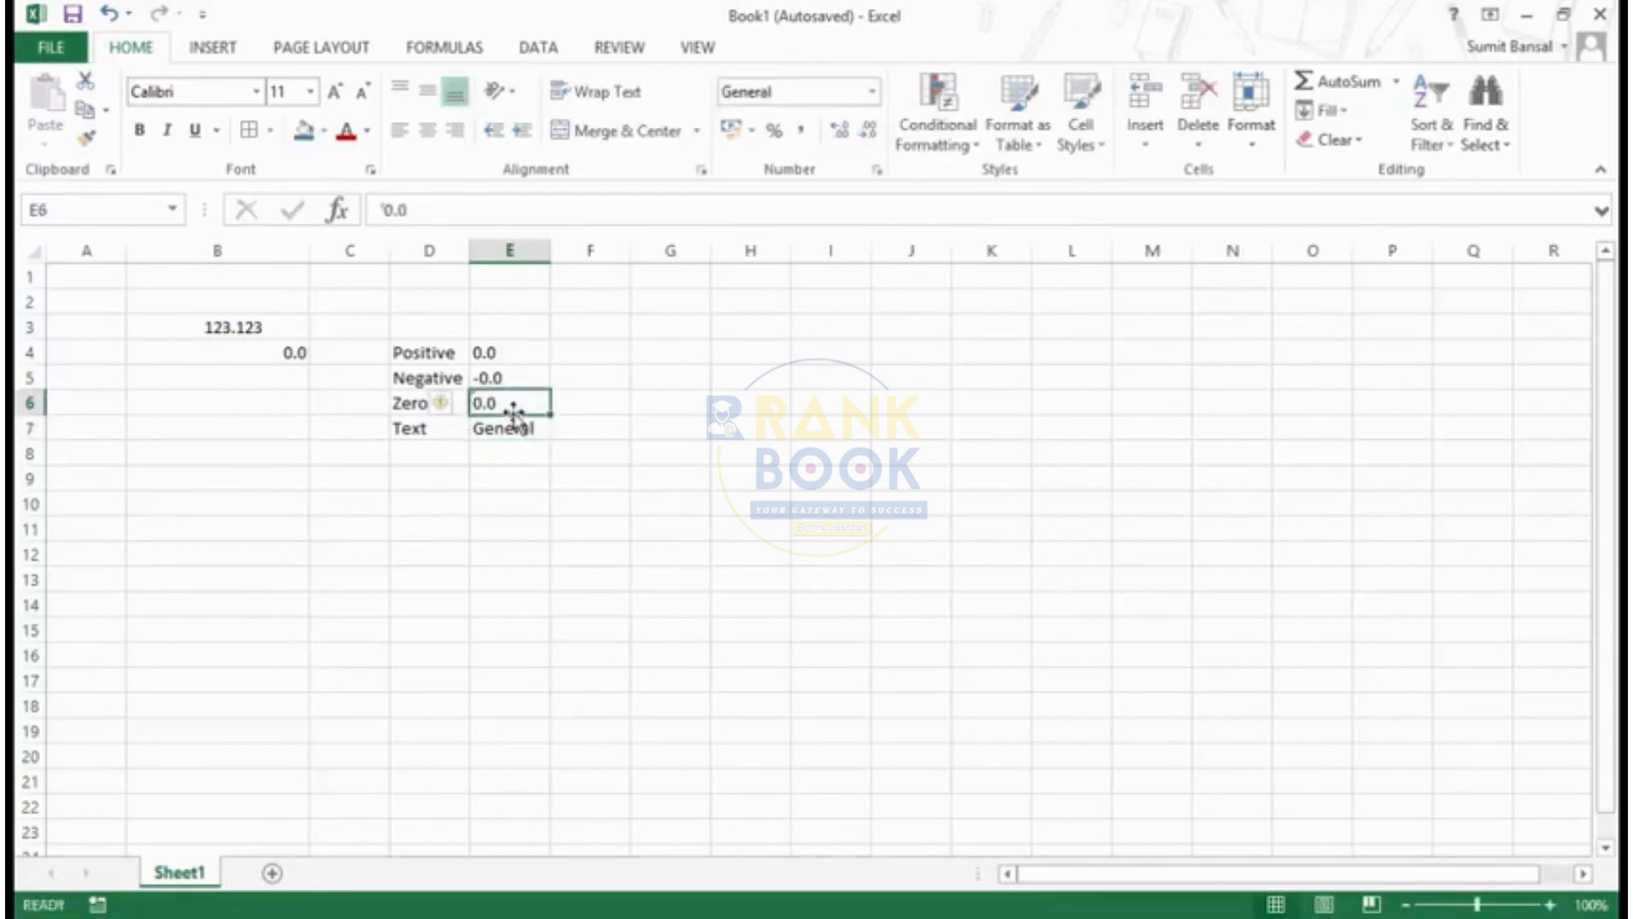
- Enter a person's full name in cell B4 to test the format's handling of text
{"action": "left_click", "coordinate": [260, 350]}
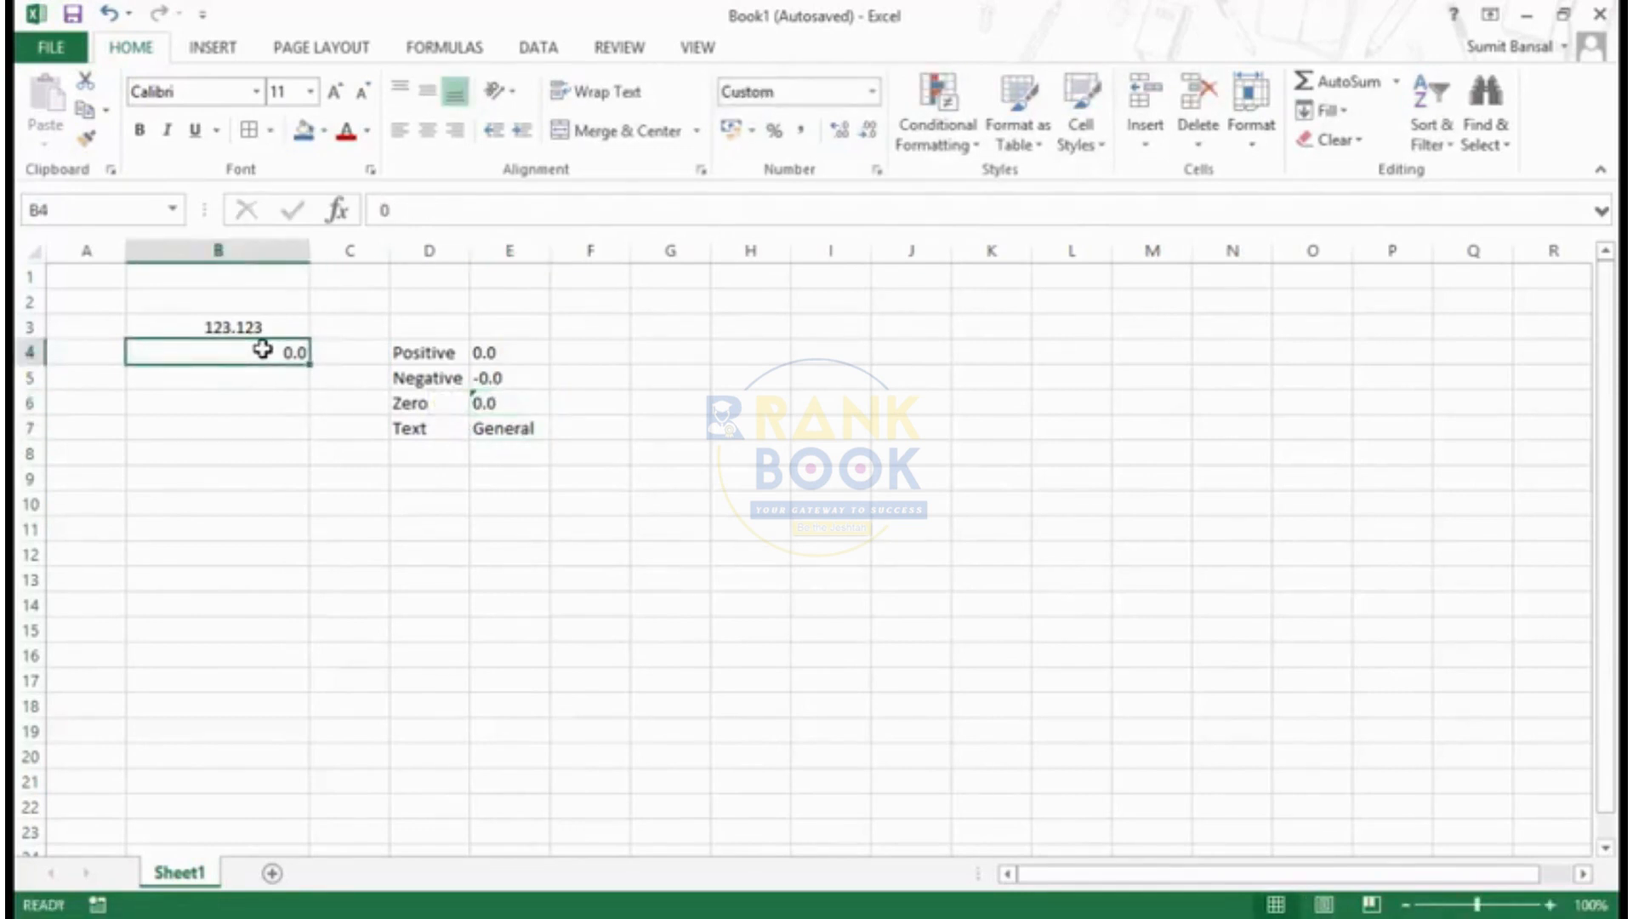
{"action": "type", "text": "sumit bansal"}
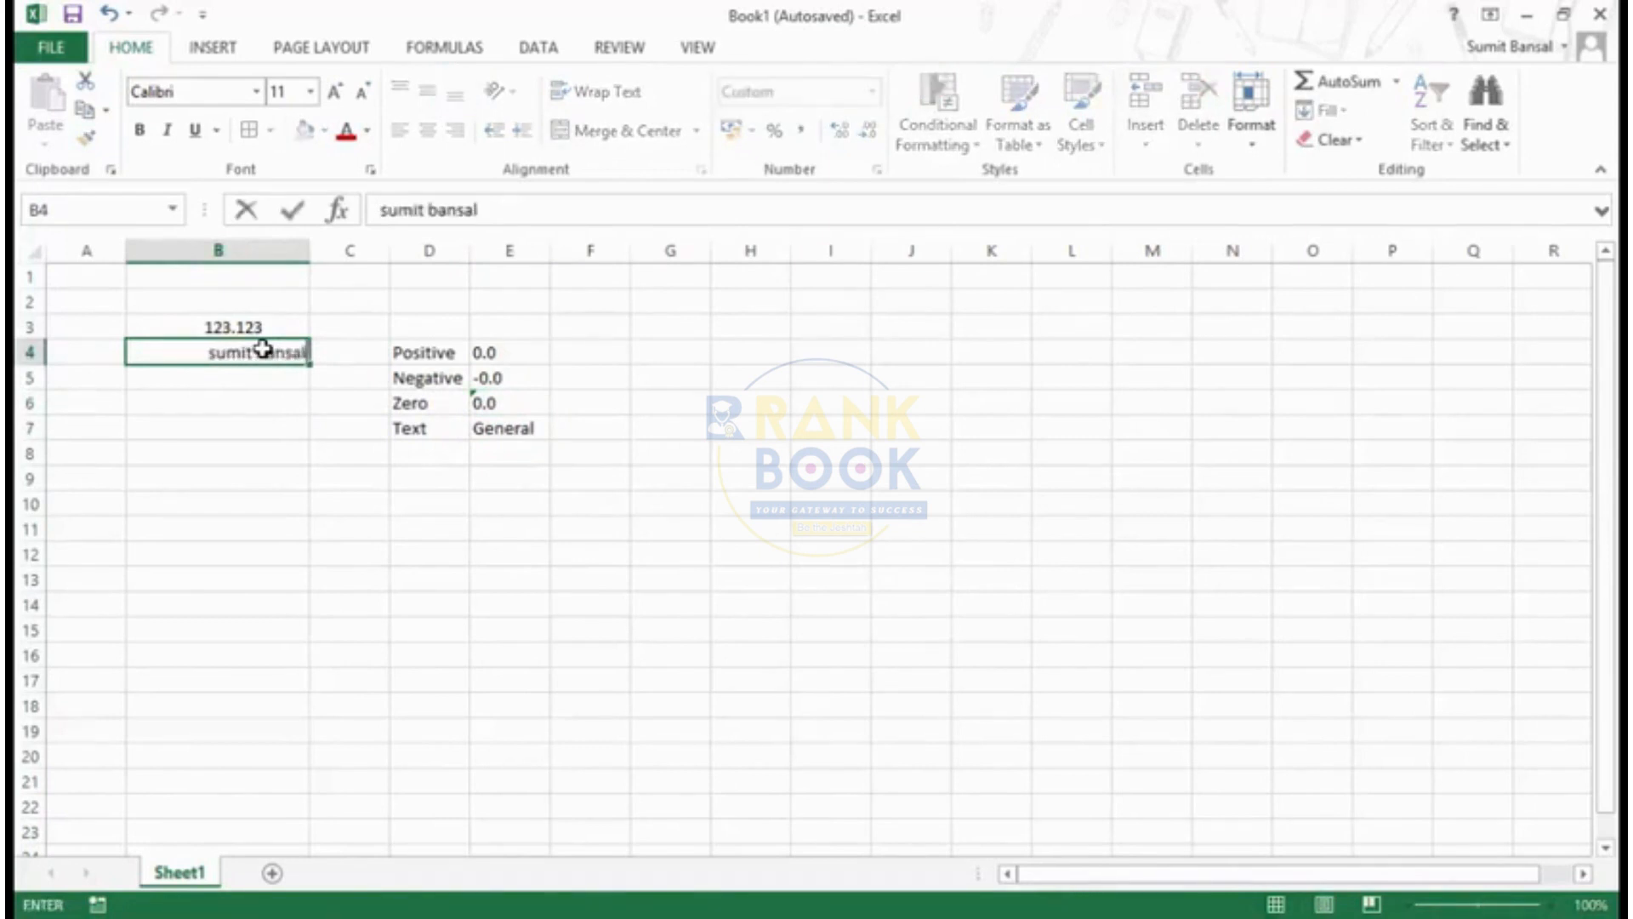
{"action": "key", "text": "Return"}
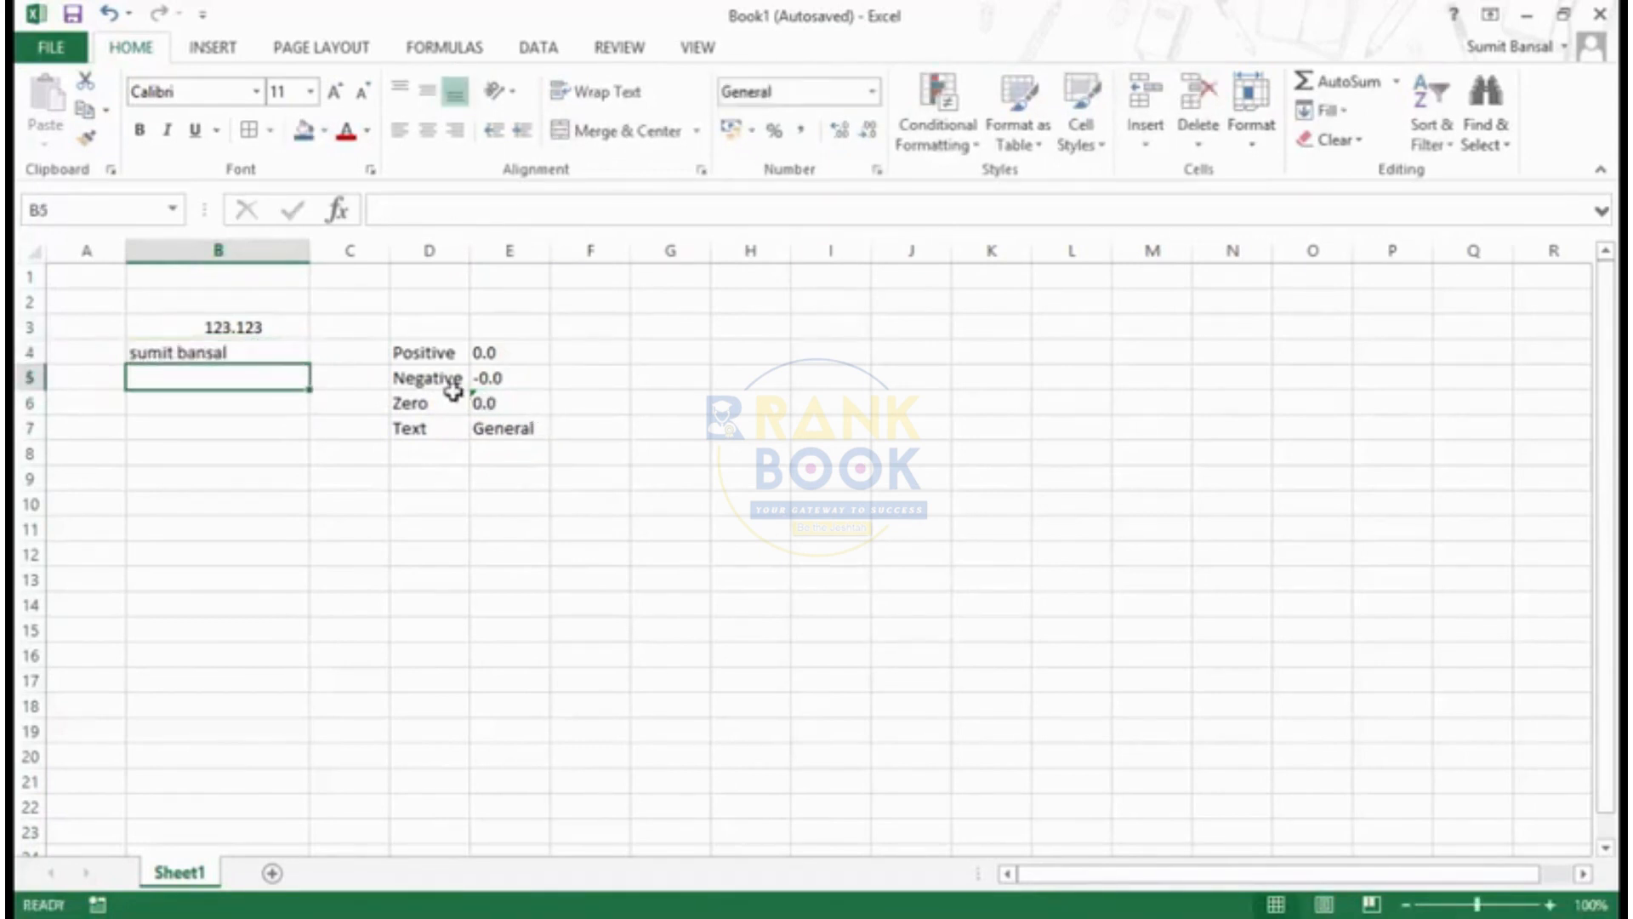
- Add colours to B4's custom number format so the code reads [Green]0.0;[Red]-0.0;[Blue]0.0
{"action": "left_click", "coordinate": [256, 353]}
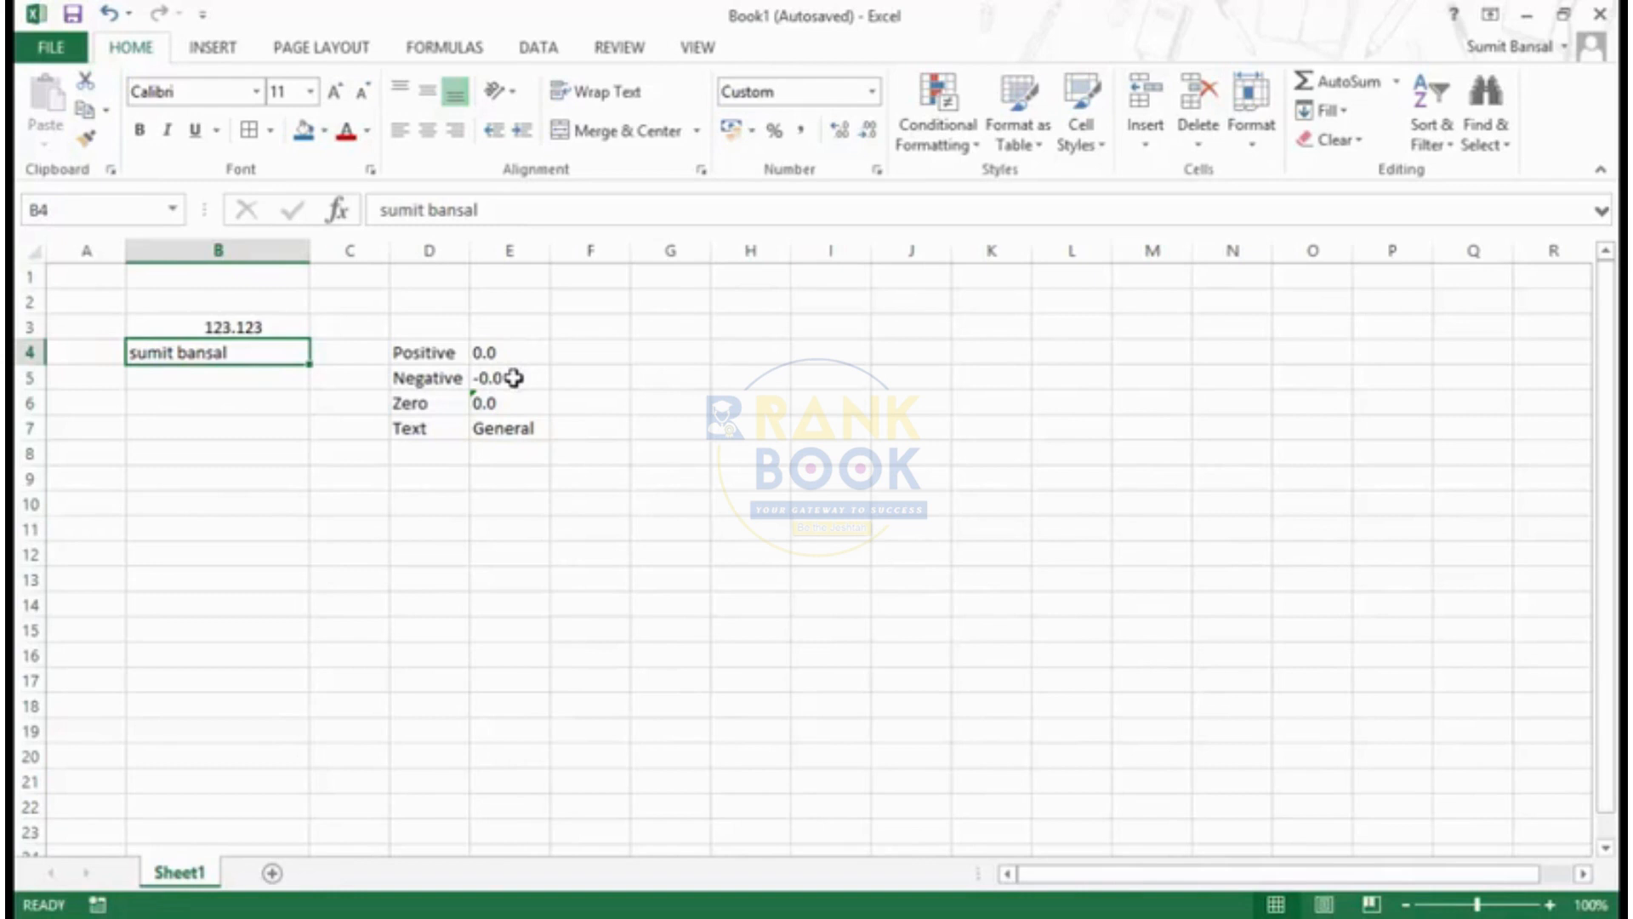
{"action": "key", "text": "ctrl+1"}
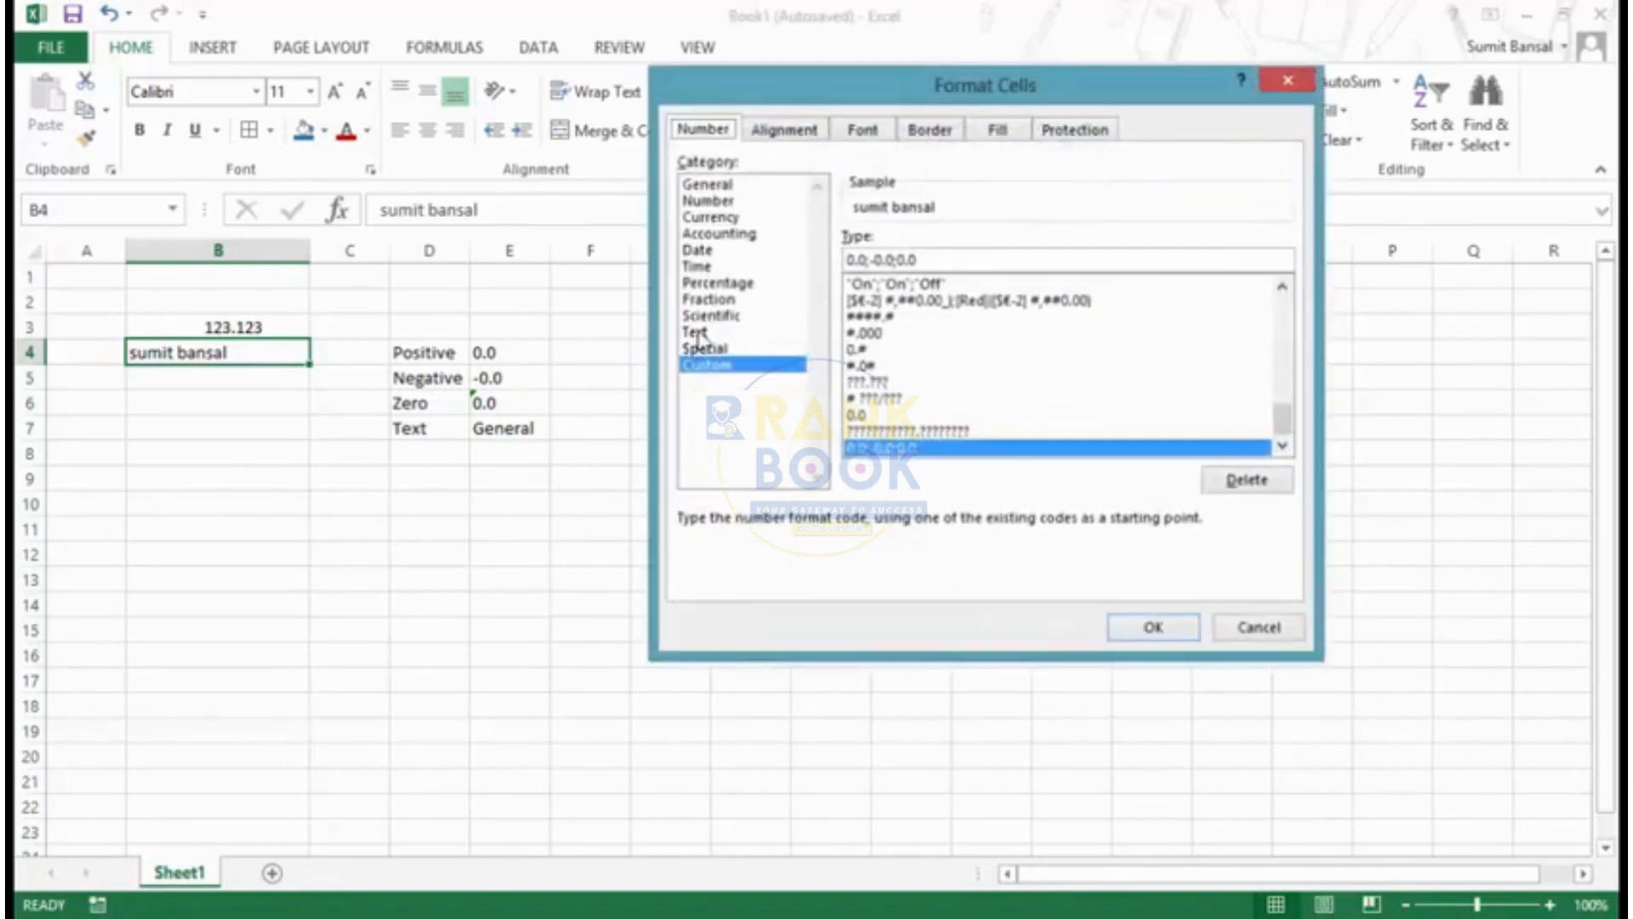
{"action": "left_click", "coordinate": [851, 259]}
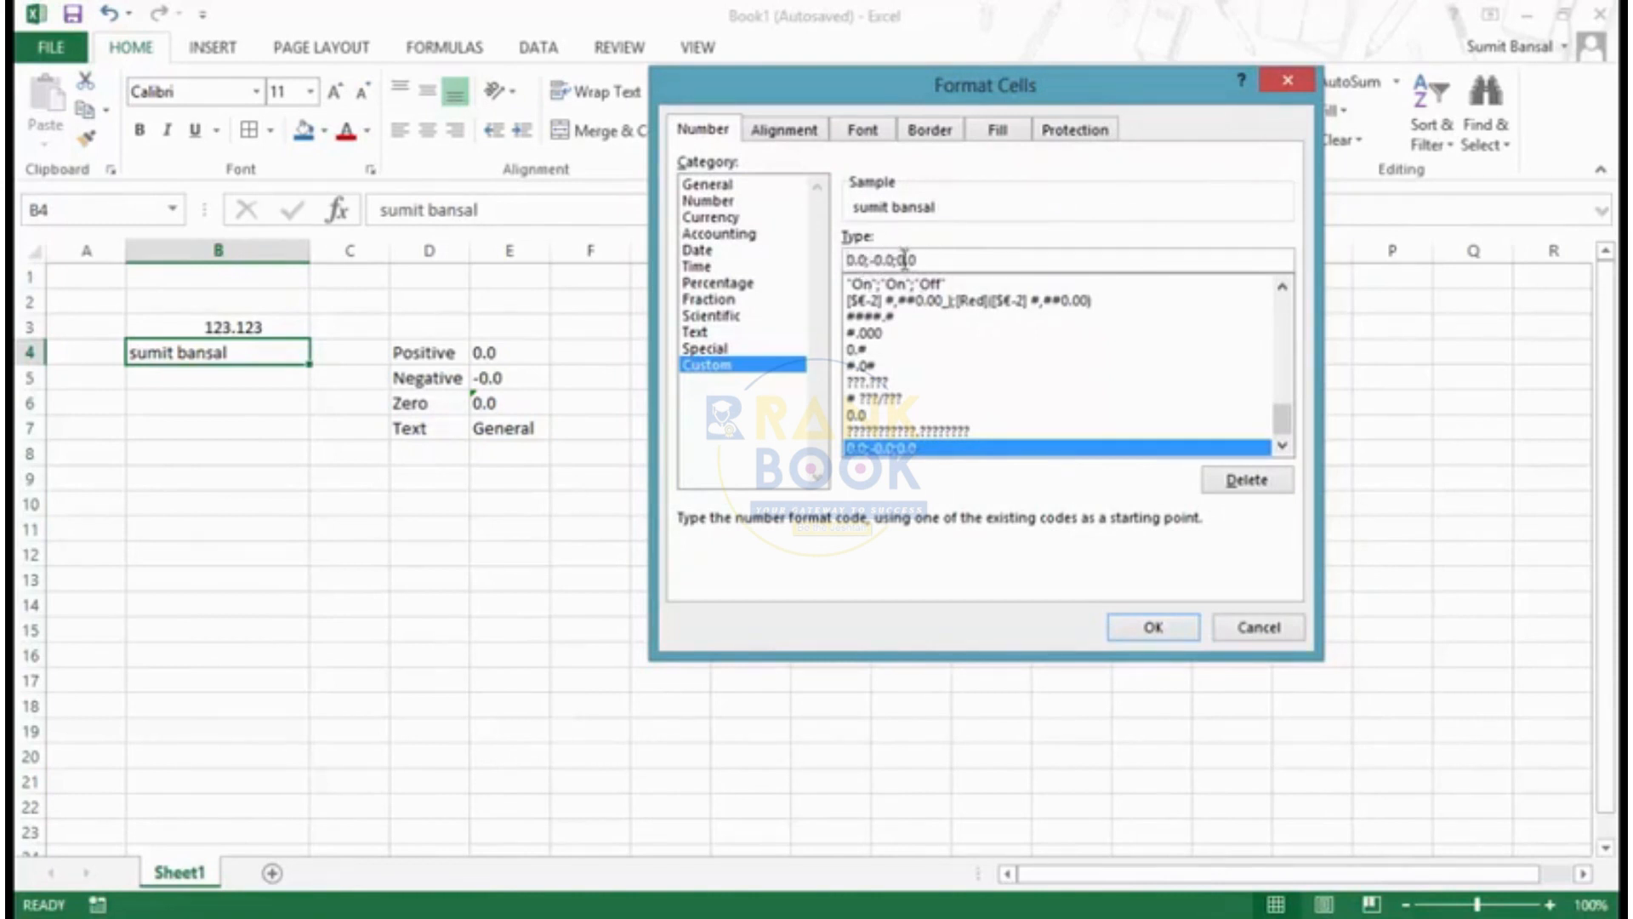
{"action": "left_click", "coordinate": [990, 262]}
{"action": "type", "text": "["}
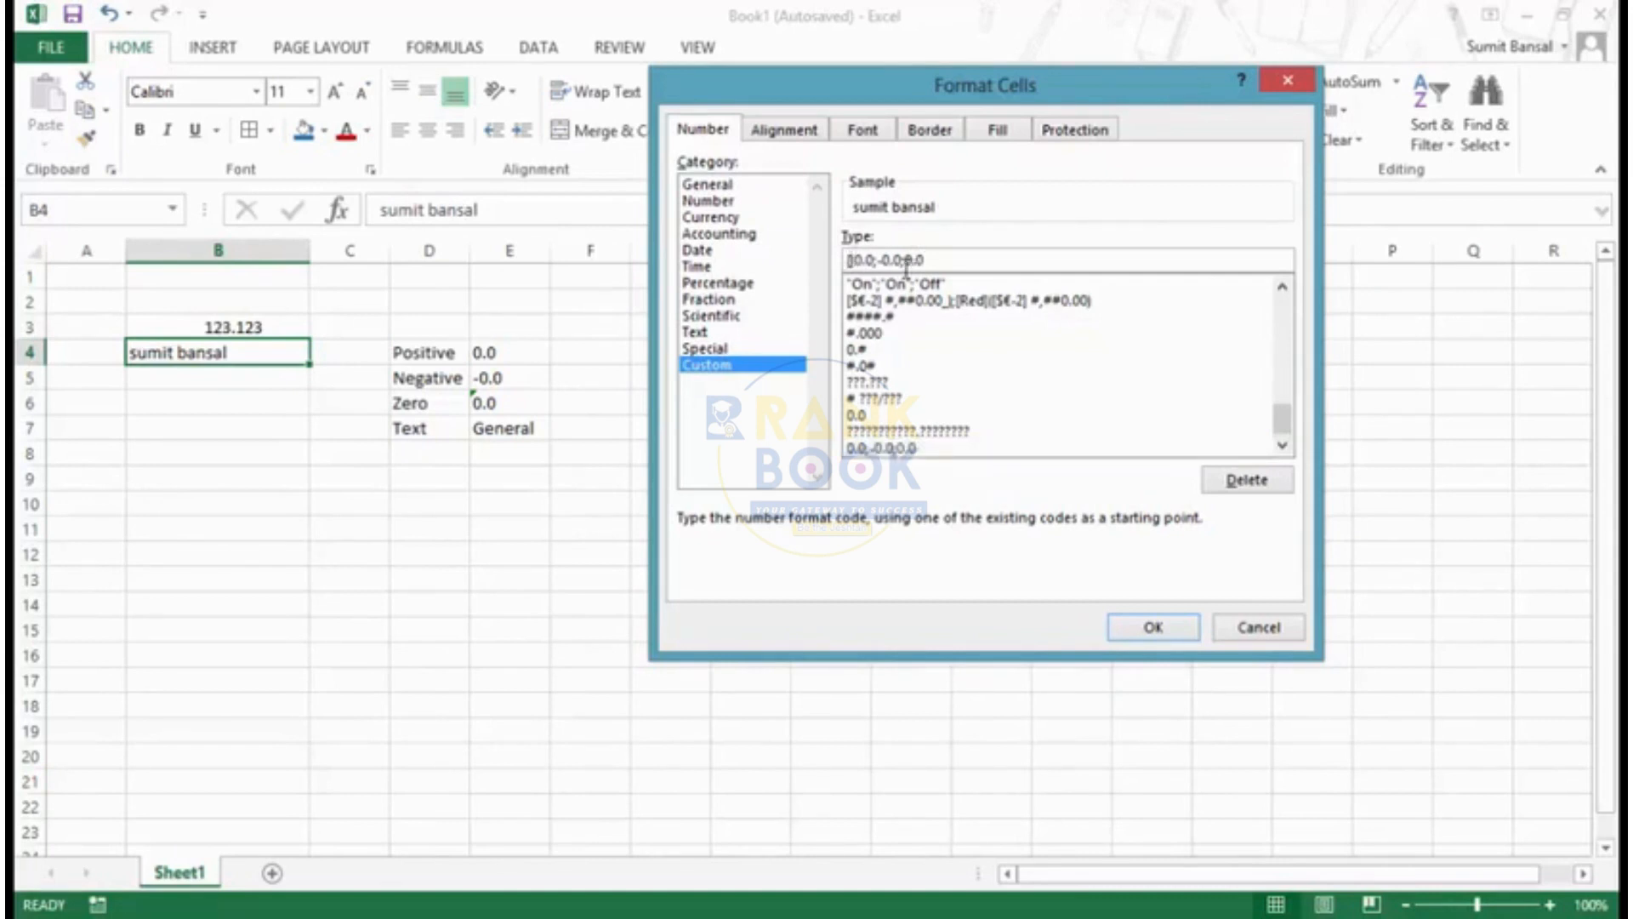
{"action": "type", "text": "Green"}
{"action": "left_click", "coordinate": [917, 261]}
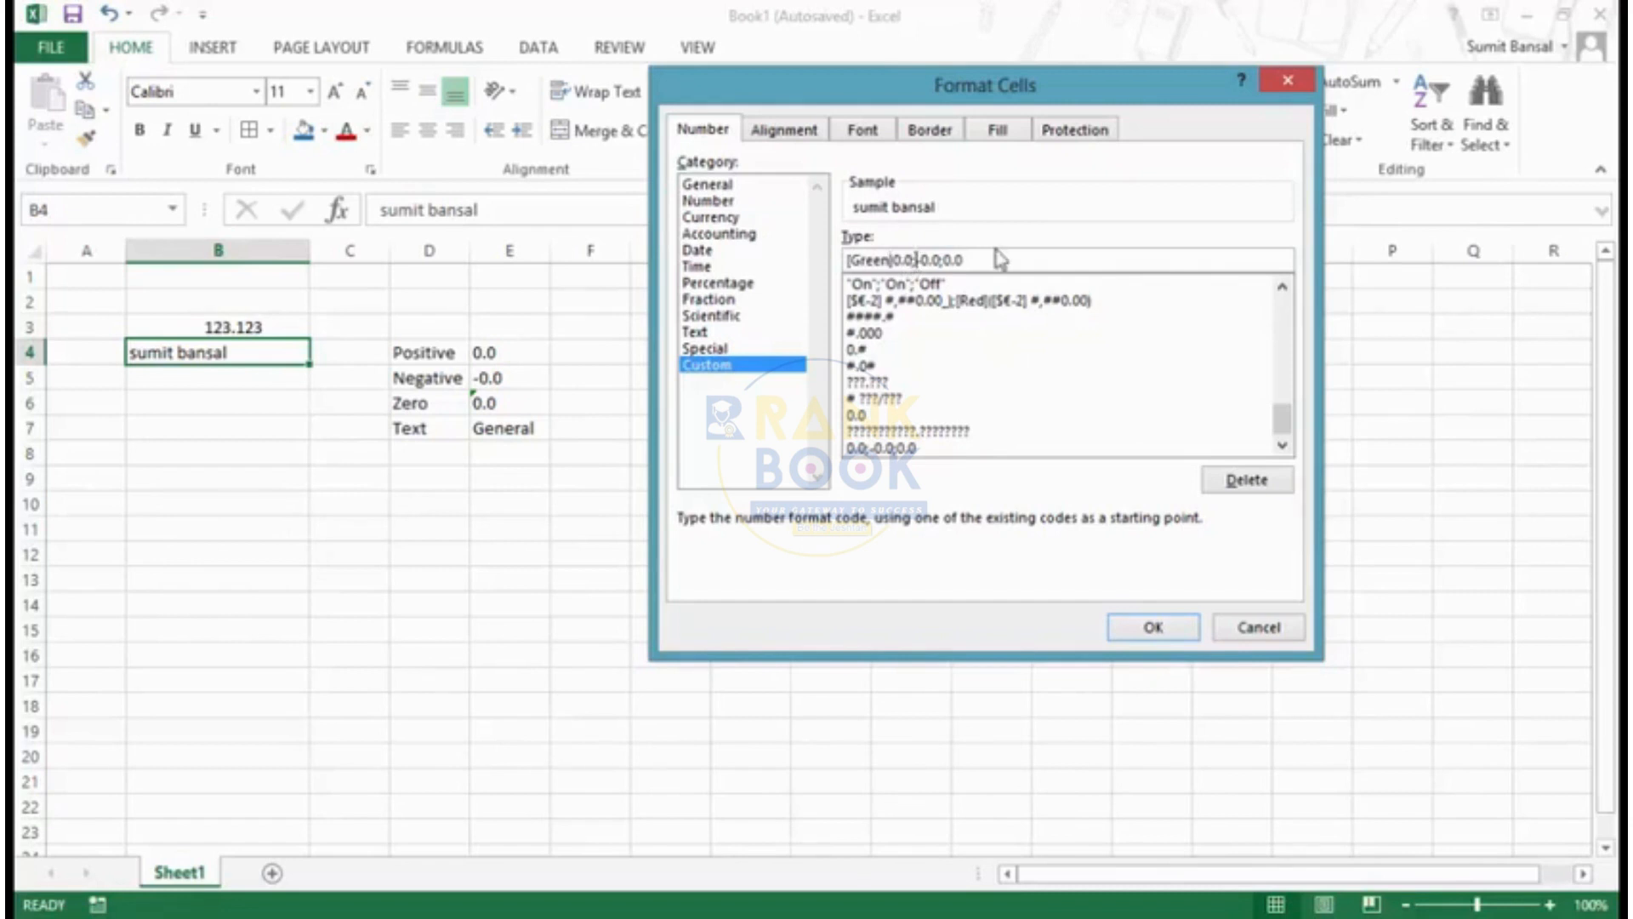
{"action": "type", "text": "[Red]-0.0;[Blue]"}
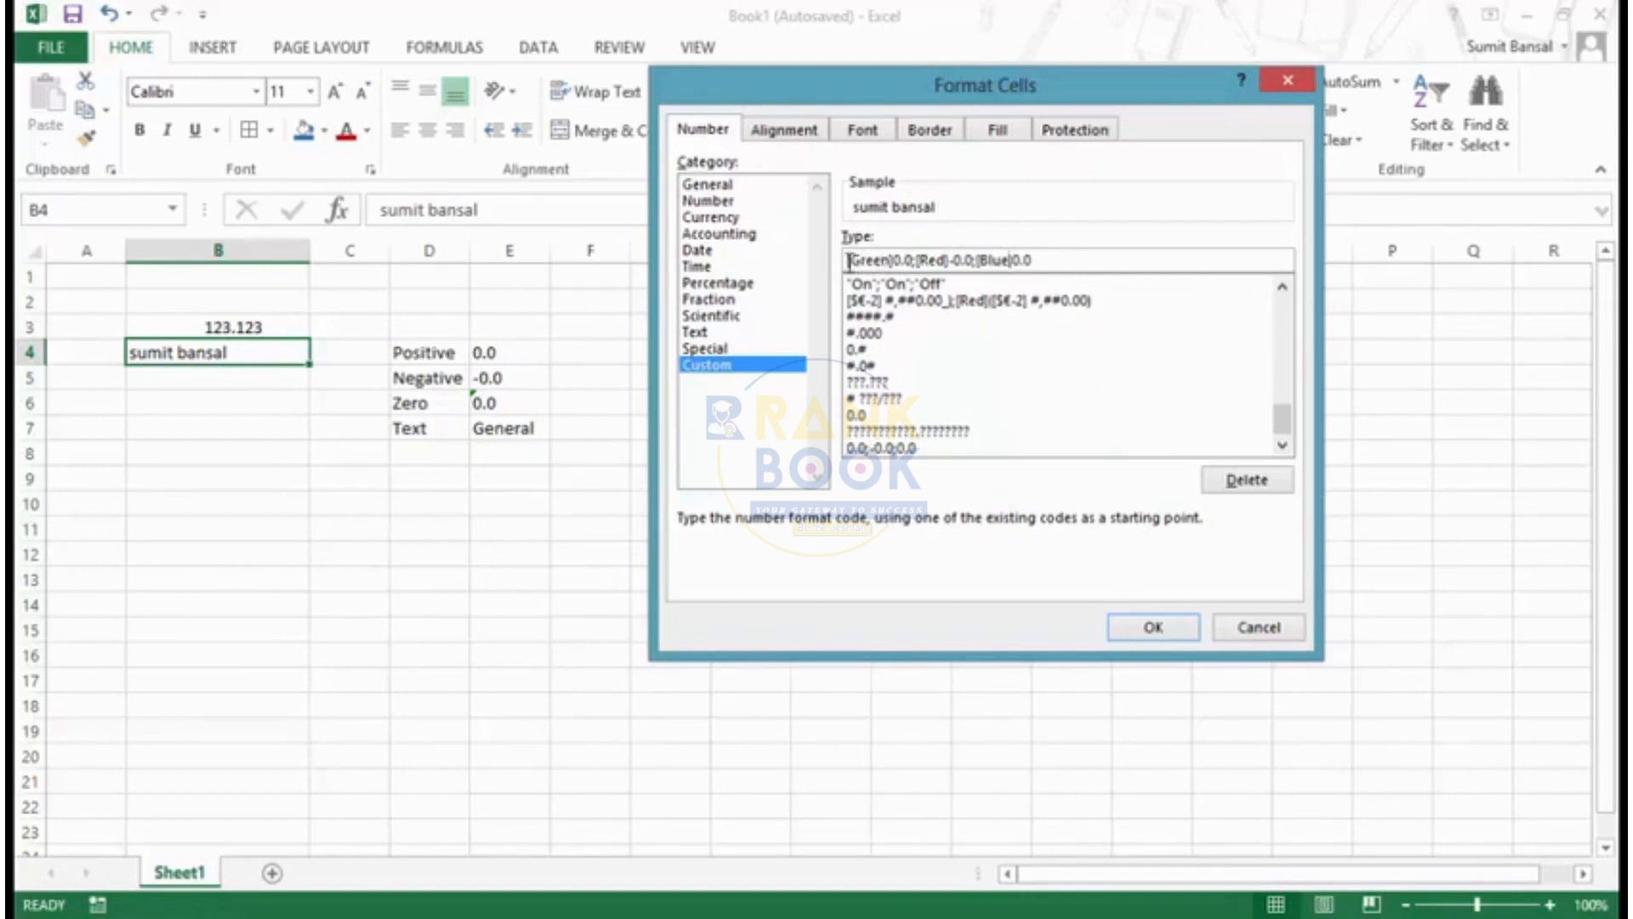
{"action": "left_click_drag", "start_coordinate": [848, 261], "coordinate": [891, 259]}
{"action": "left_click", "coordinate": [1144, 629]}
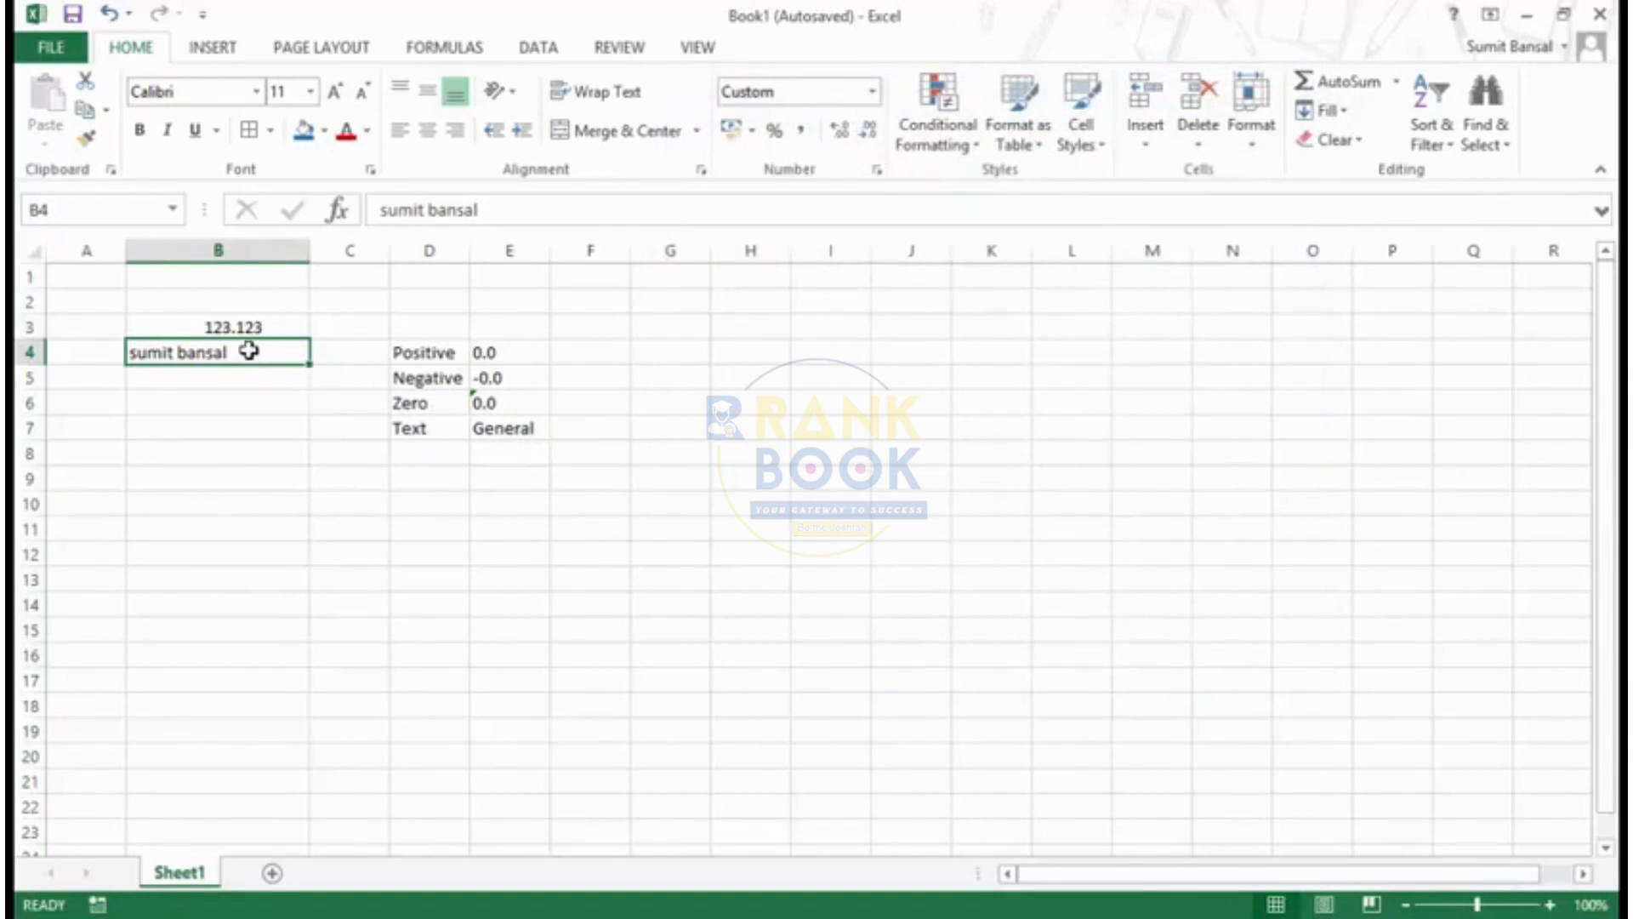
- Test the coloured format in cell B4 by entering 0, -123 and finally 123.123
{"action": "type", "text": "0"}
{"action": "key", "text": "Return"}
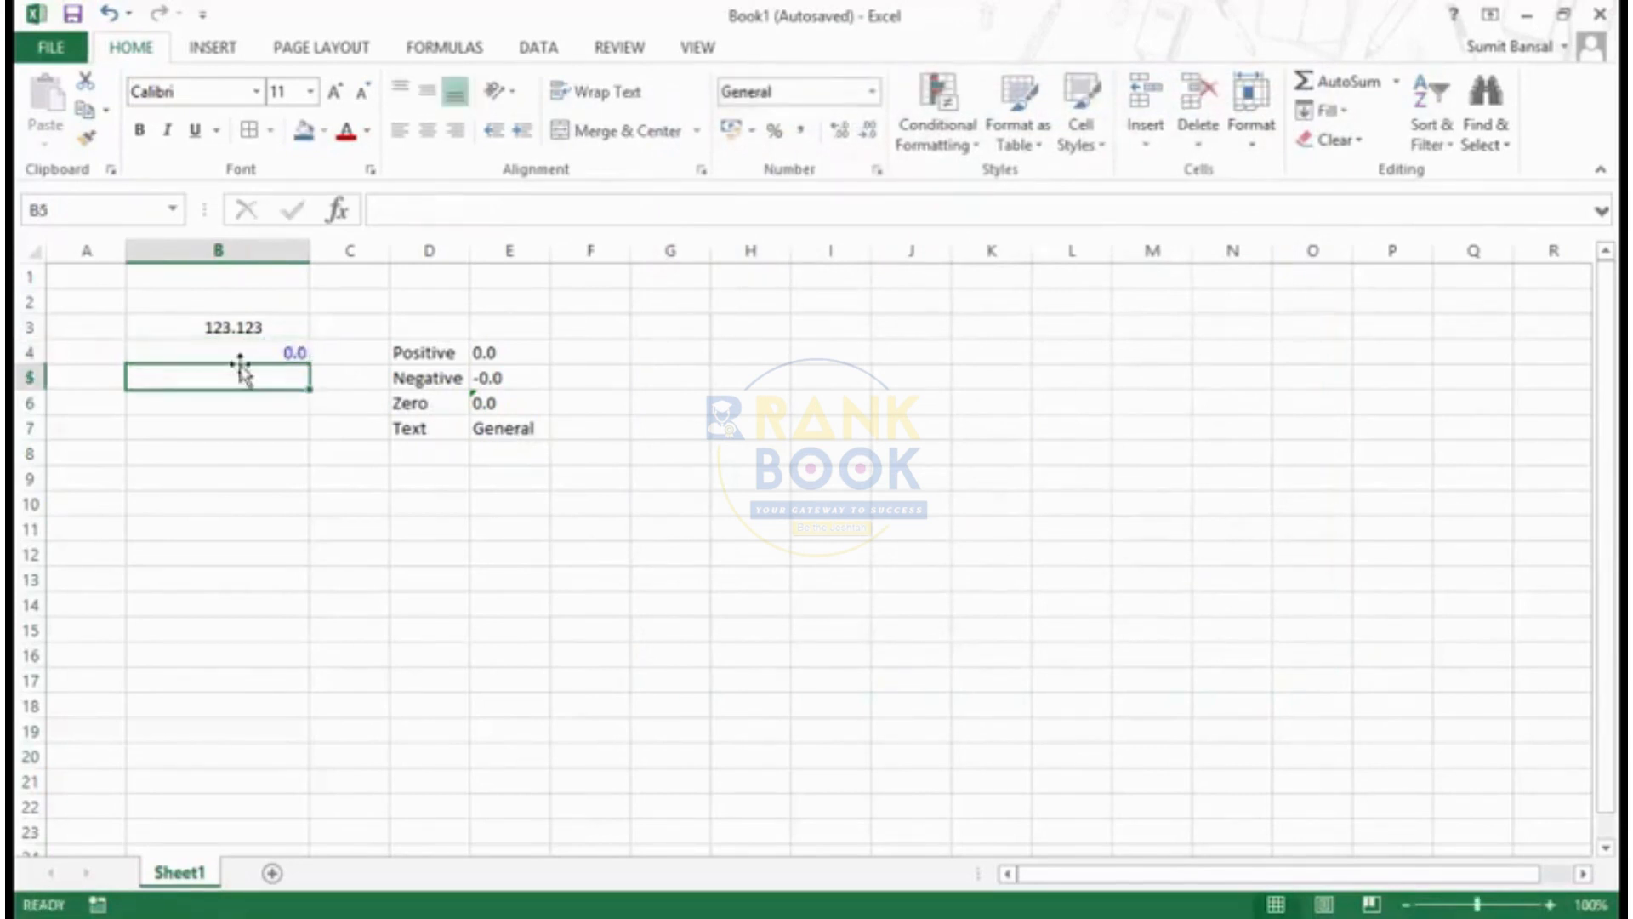
{"action": "left_click", "coordinate": [253, 352]}
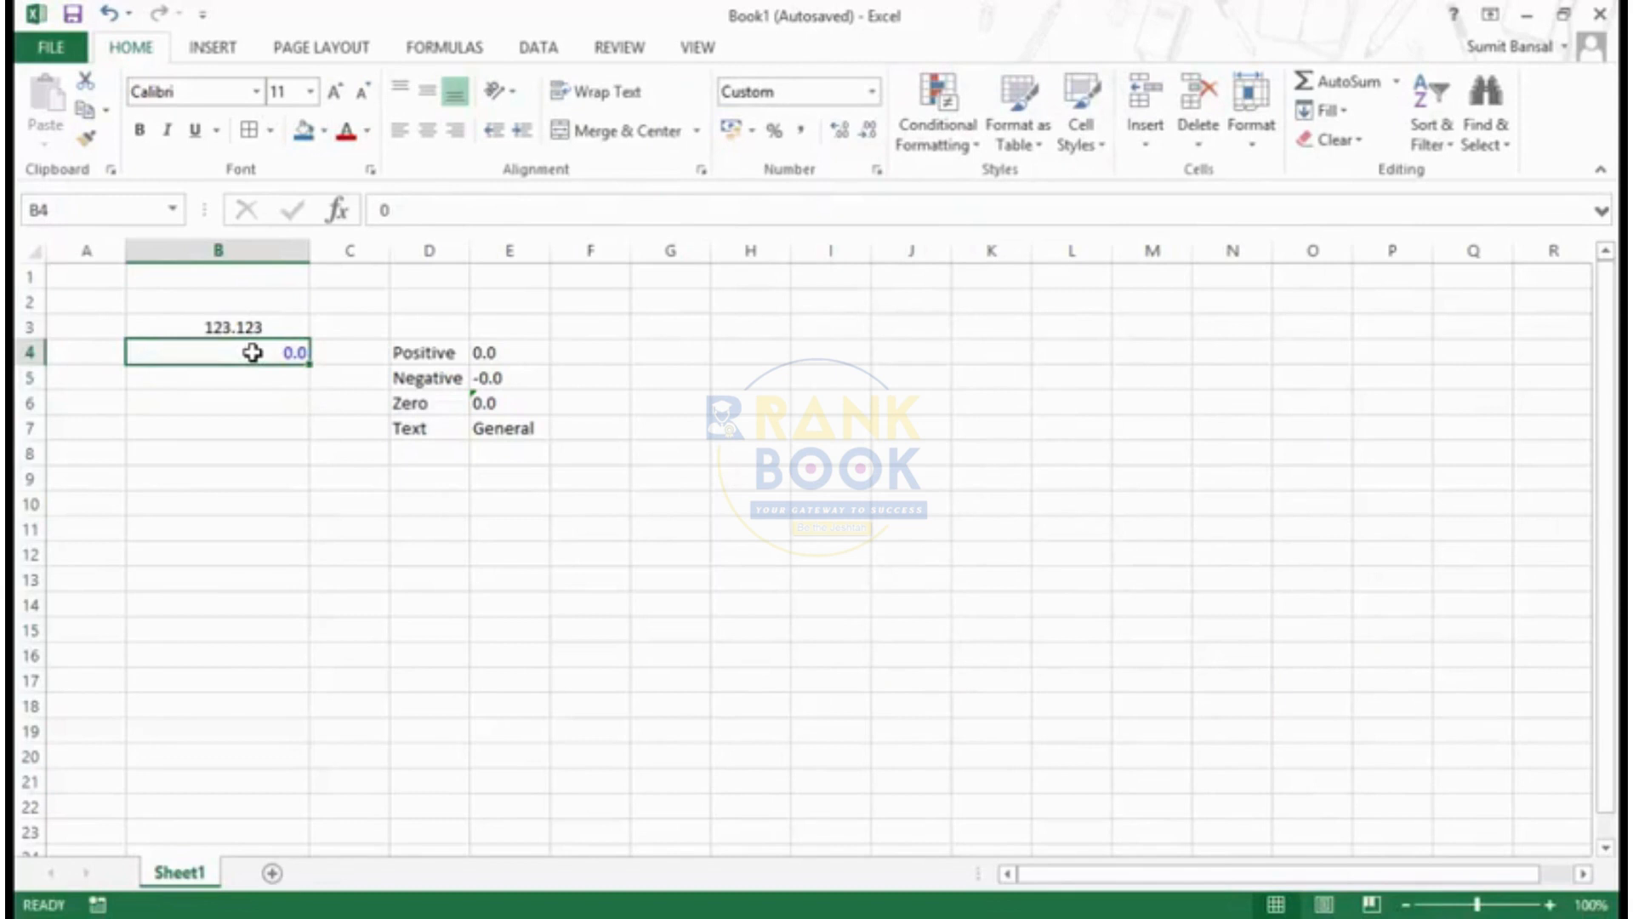
{"action": "type", "text": "-123"}
{"action": "key", "text": "Return"}
{"action": "left_click", "coordinate": [253, 352]}
{"action": "type", "text": "123.123"}
{"action": "key", "text": "Return"}
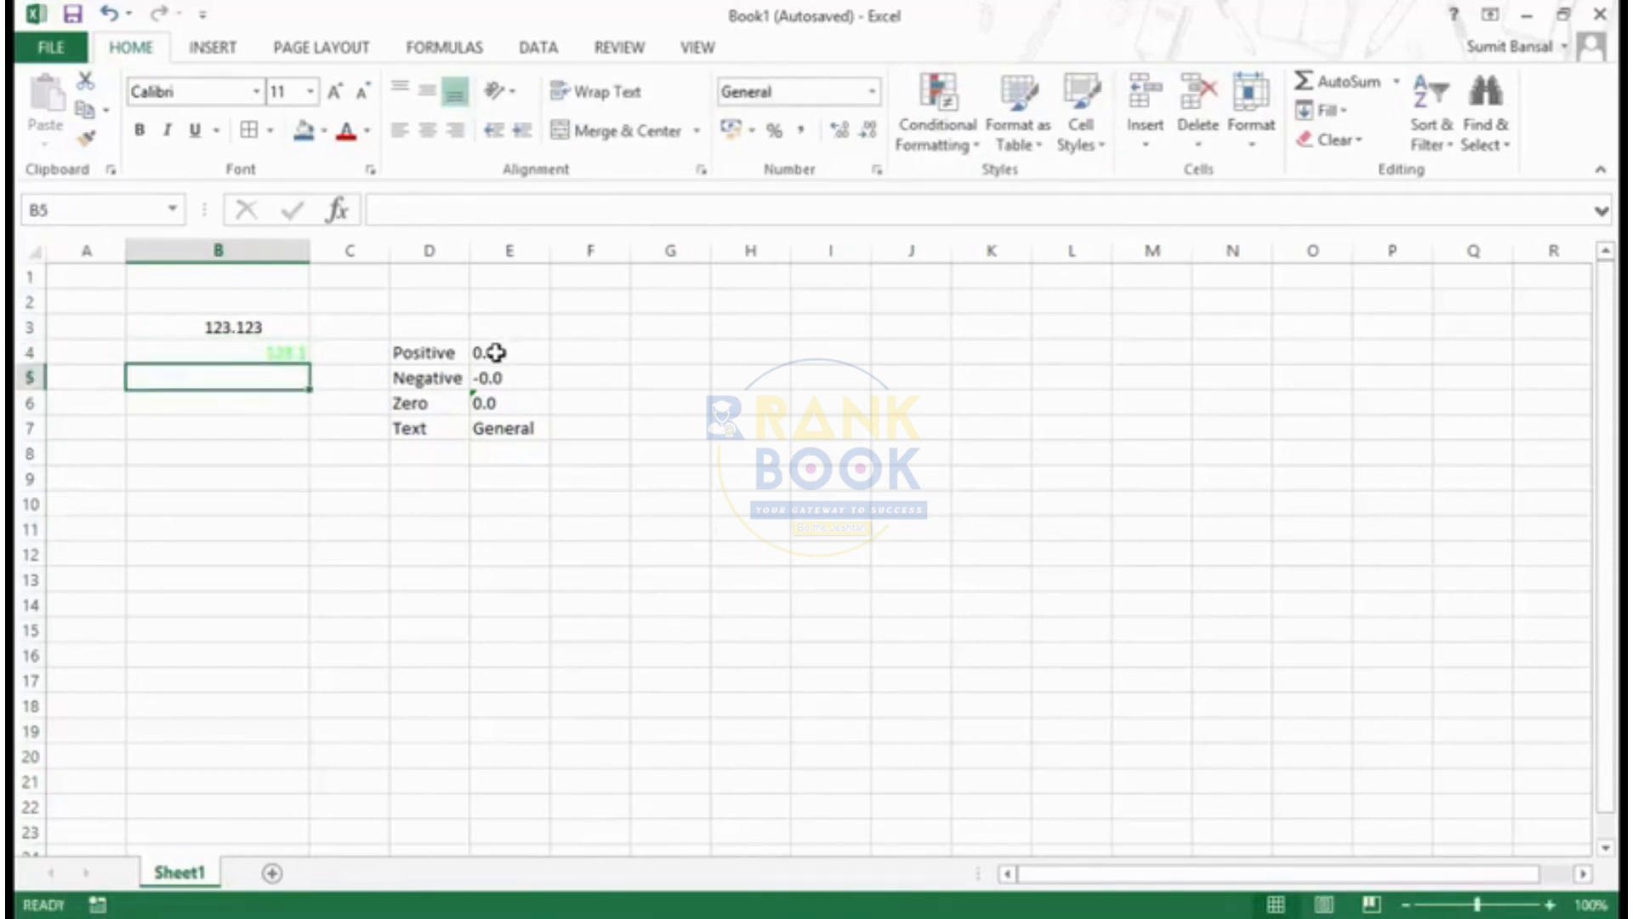
- Replace B4's custom format with the conditional code [>100][Blue]0.0
{"action": "left_click", "coordinate": [268, 351]}
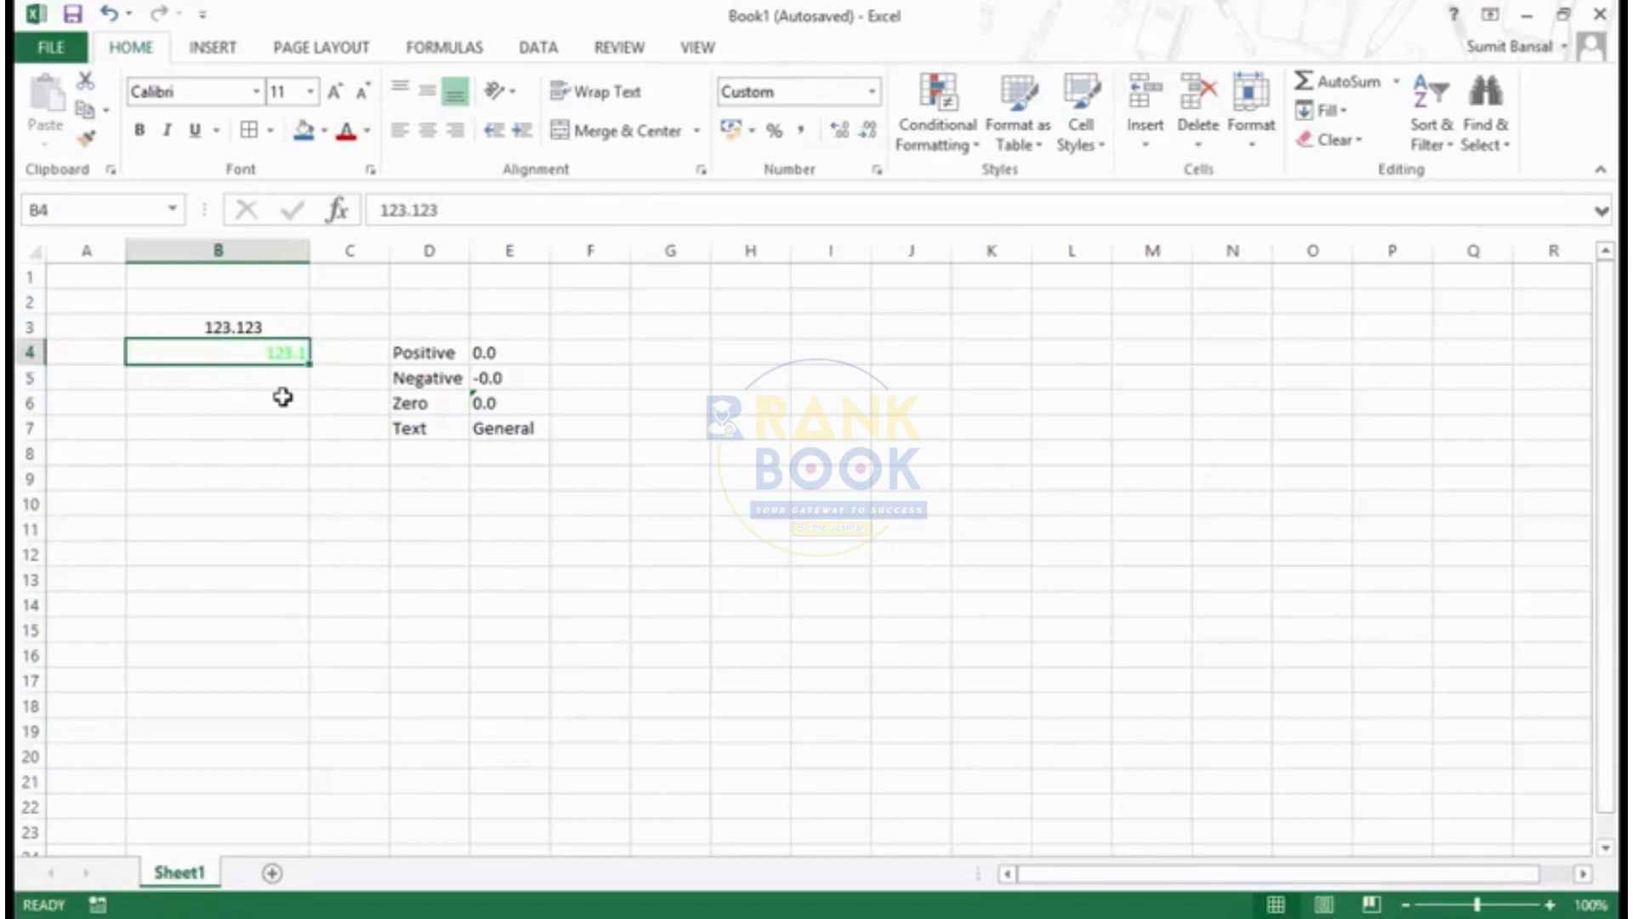
{"action": "key", "text": "ctrl+1"}
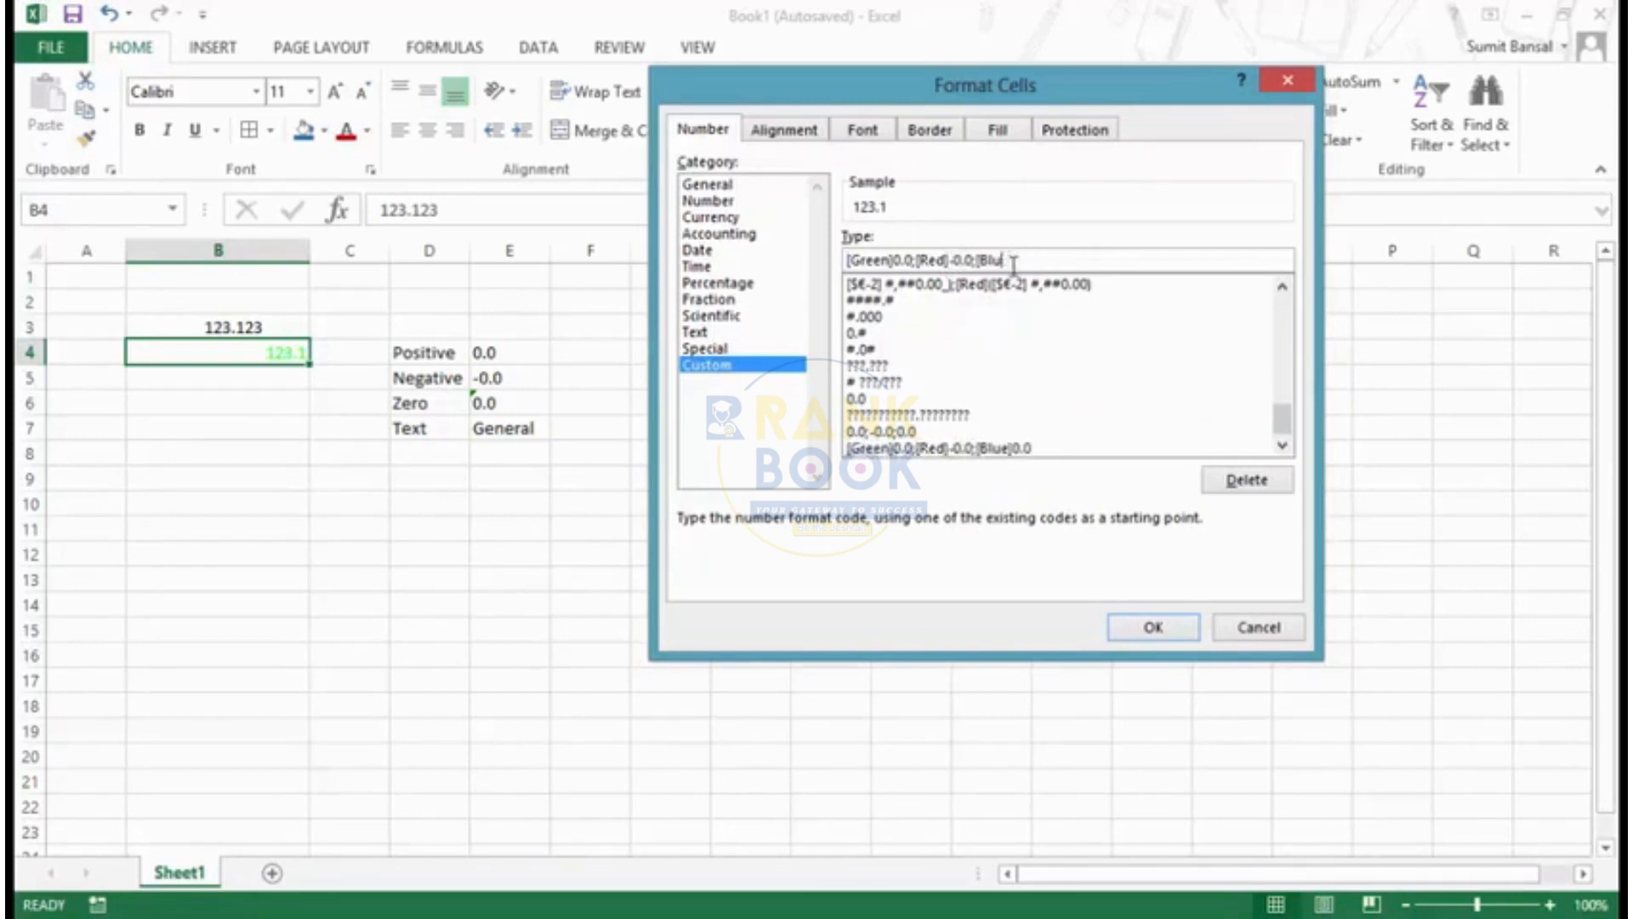
{"action": "key", "text": "BackSpace"}
{"action": "key", "text": "BackSpace"}
{"action": "key", "text": "BackSpace"}
{"action": "key", "text": "BackSpace"}
{"action": "key", "text": "BackSpace"}
{"action": "key", "text": "BackSpace"}
{"action": "key", "text": "BackSpace"}
{"action": "key", "text": "BackSpace"}
{"action": "key", "text": "BackSpace"}
{"action": "key", "text": "BackSpace"}
{"action": "key", "text": "BackSpace"}
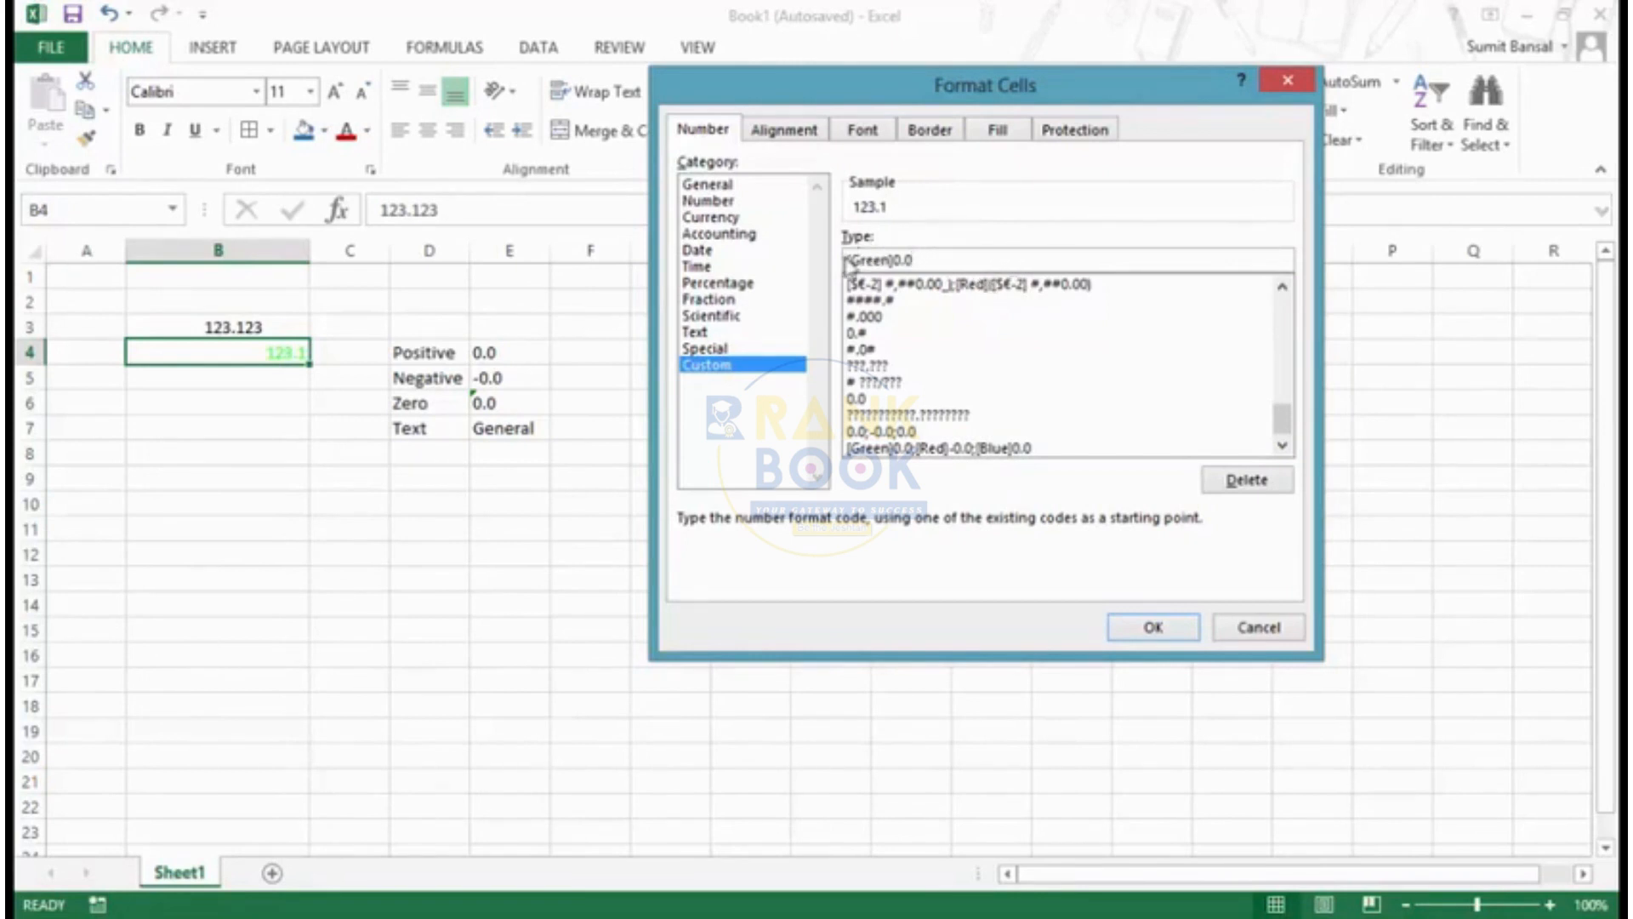
{"action": "left_click", "coordinate": [851, 262]}
{"action": "type", "text": "[>100"}
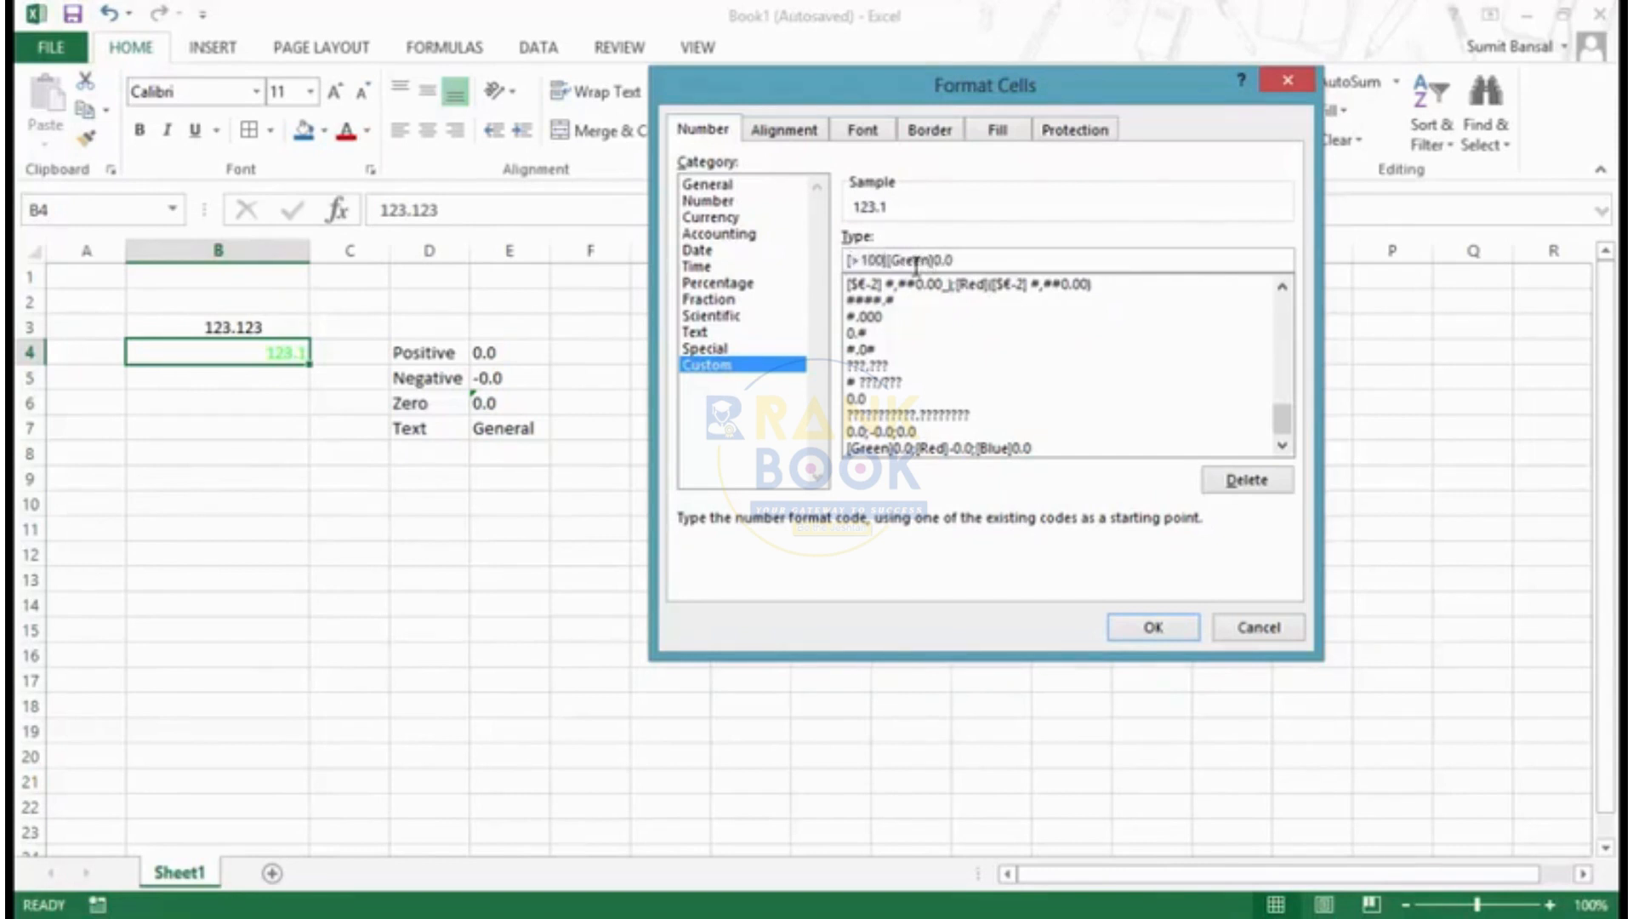
{"action": "key", "text": "shift+Right"}
{"action": "key", "text": "shift+Right"}
{"action": "key", "text": "shift+Right"}
{"action": "key", "text": "shift+Right"}
{"action": "type", "text": "[Blue"}
{"action": "left_click", "coordinate": [1147, 637]}
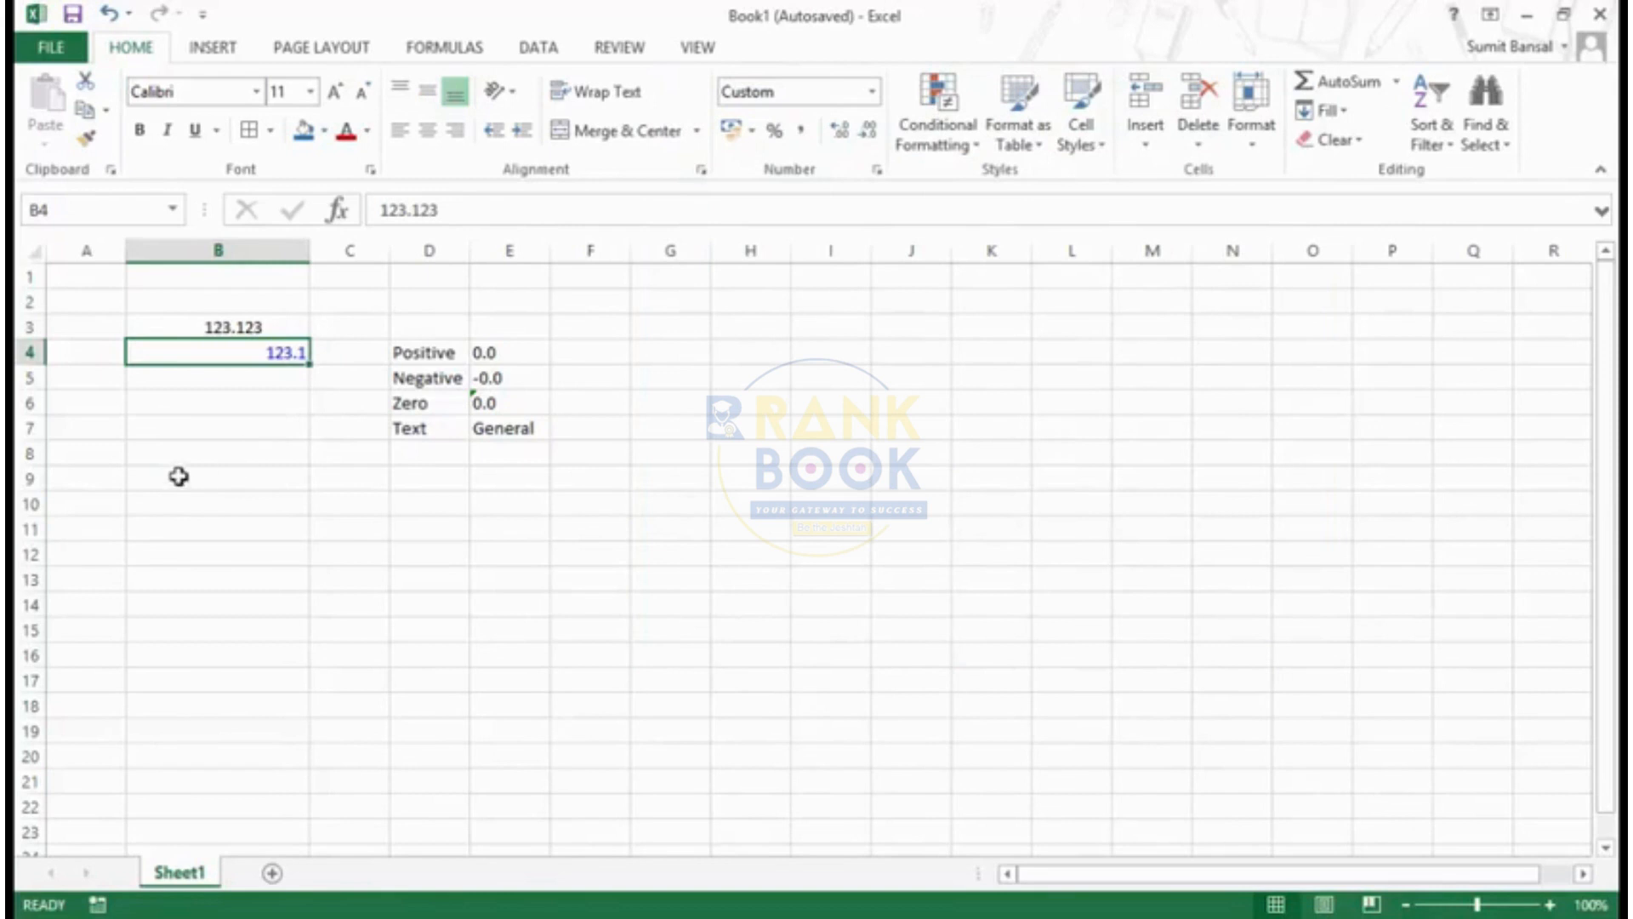
- Enter 90 in cell B4 to test the [>100] condition with a smaller number
{"action": "type", "text": "90"}
{"action": "key", "text": "Return"}
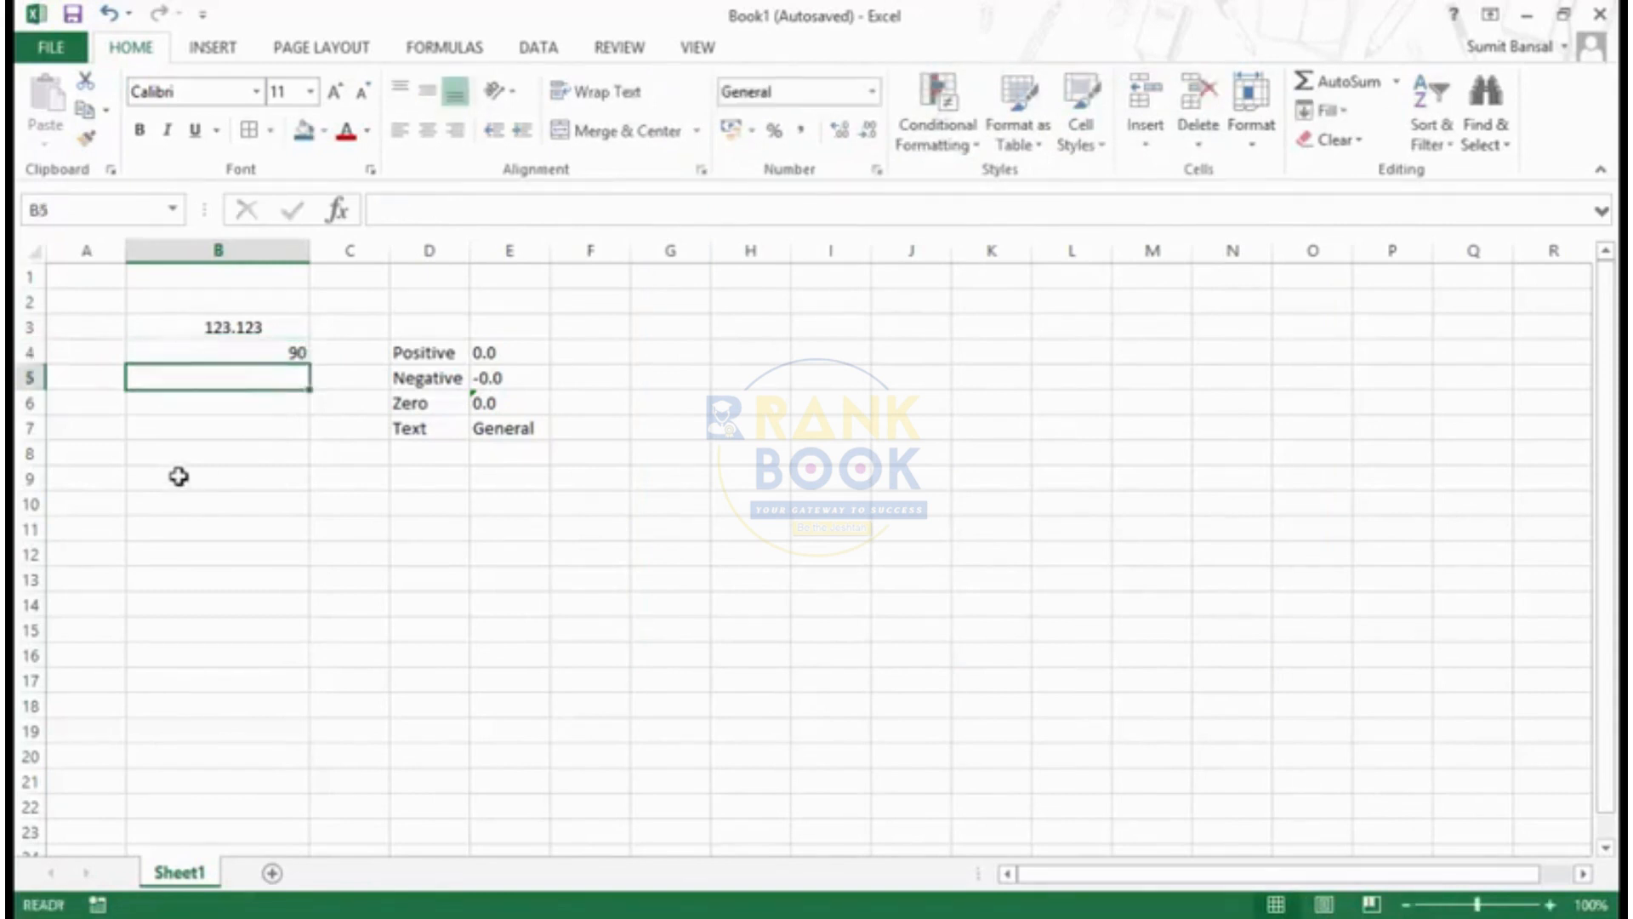
{"action": "key", "text": "Up"}
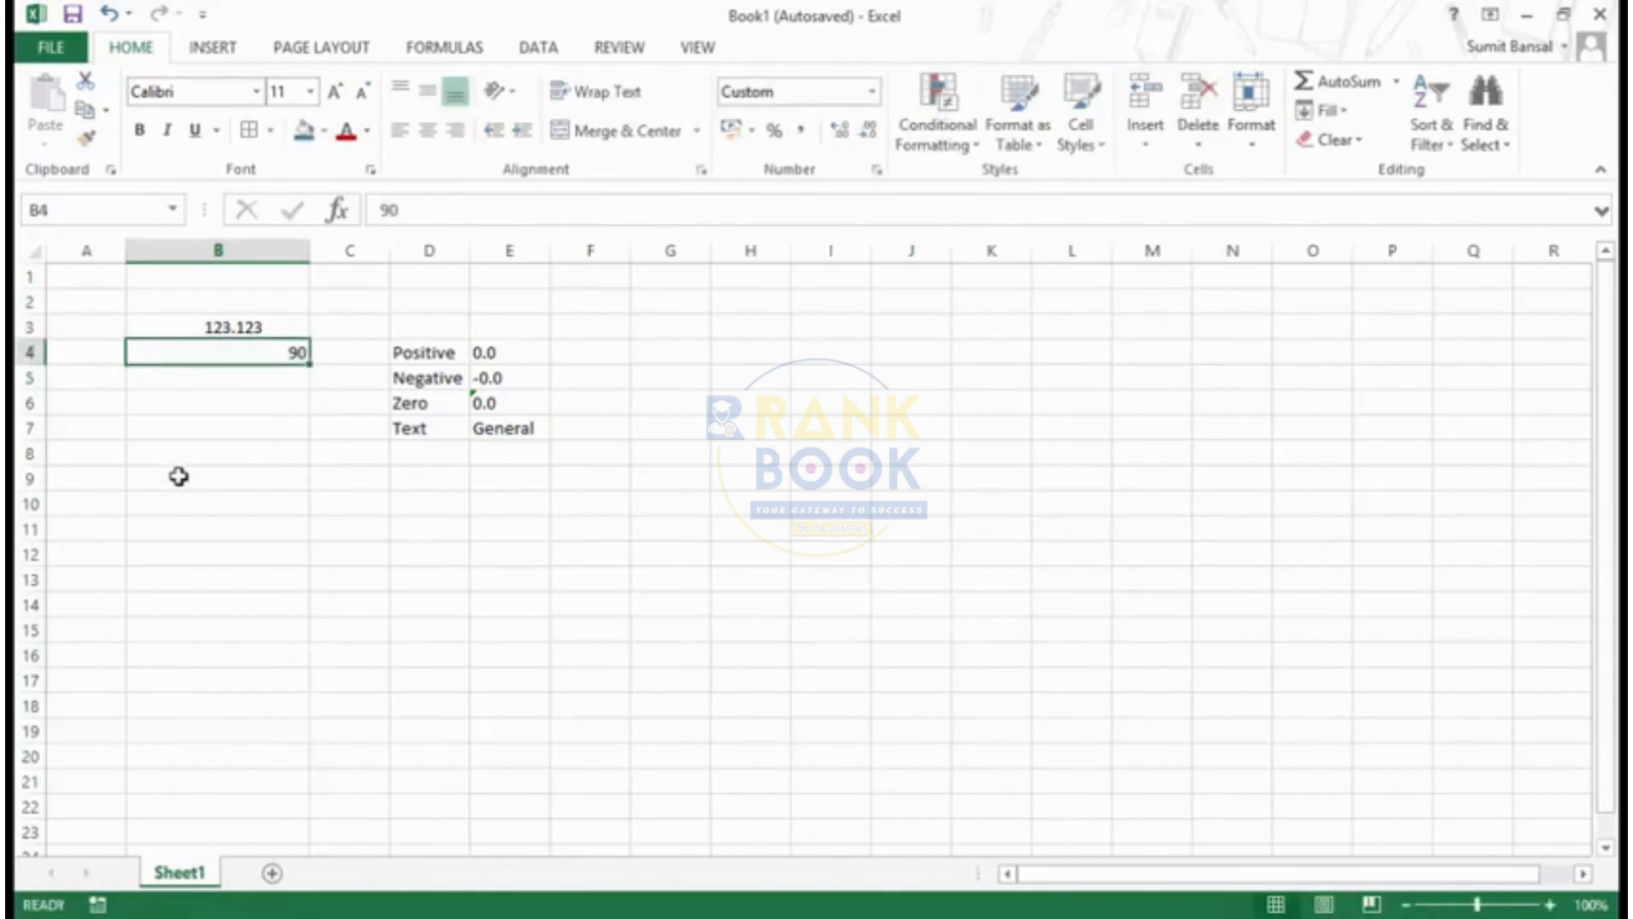
- In B4's custom number format, change the condition to [>35] and remove the [Blue] colour
{"action": "key", "text": "ctrl+1"}
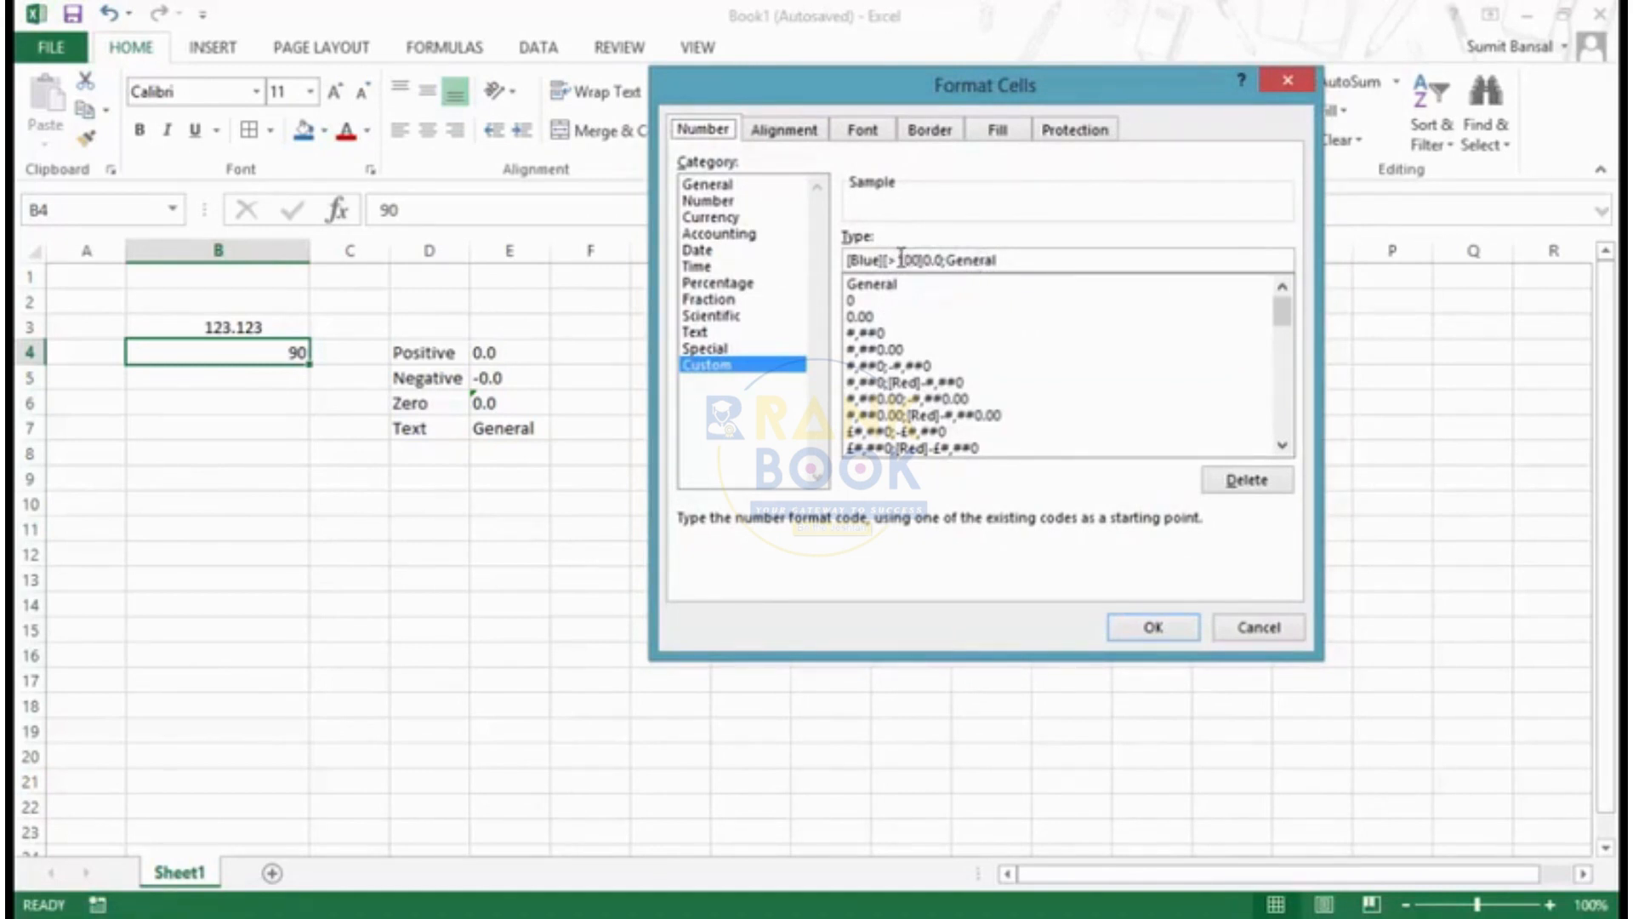
{"action": "left_click_drag", "start_coordinate": [899, 259], "coordinate": [911, 260]}
{"action": "left_click_drag", "start_coordinate": [920, 261], "coordinate": [923, 252]}
{"action": "type", "text": "35"}
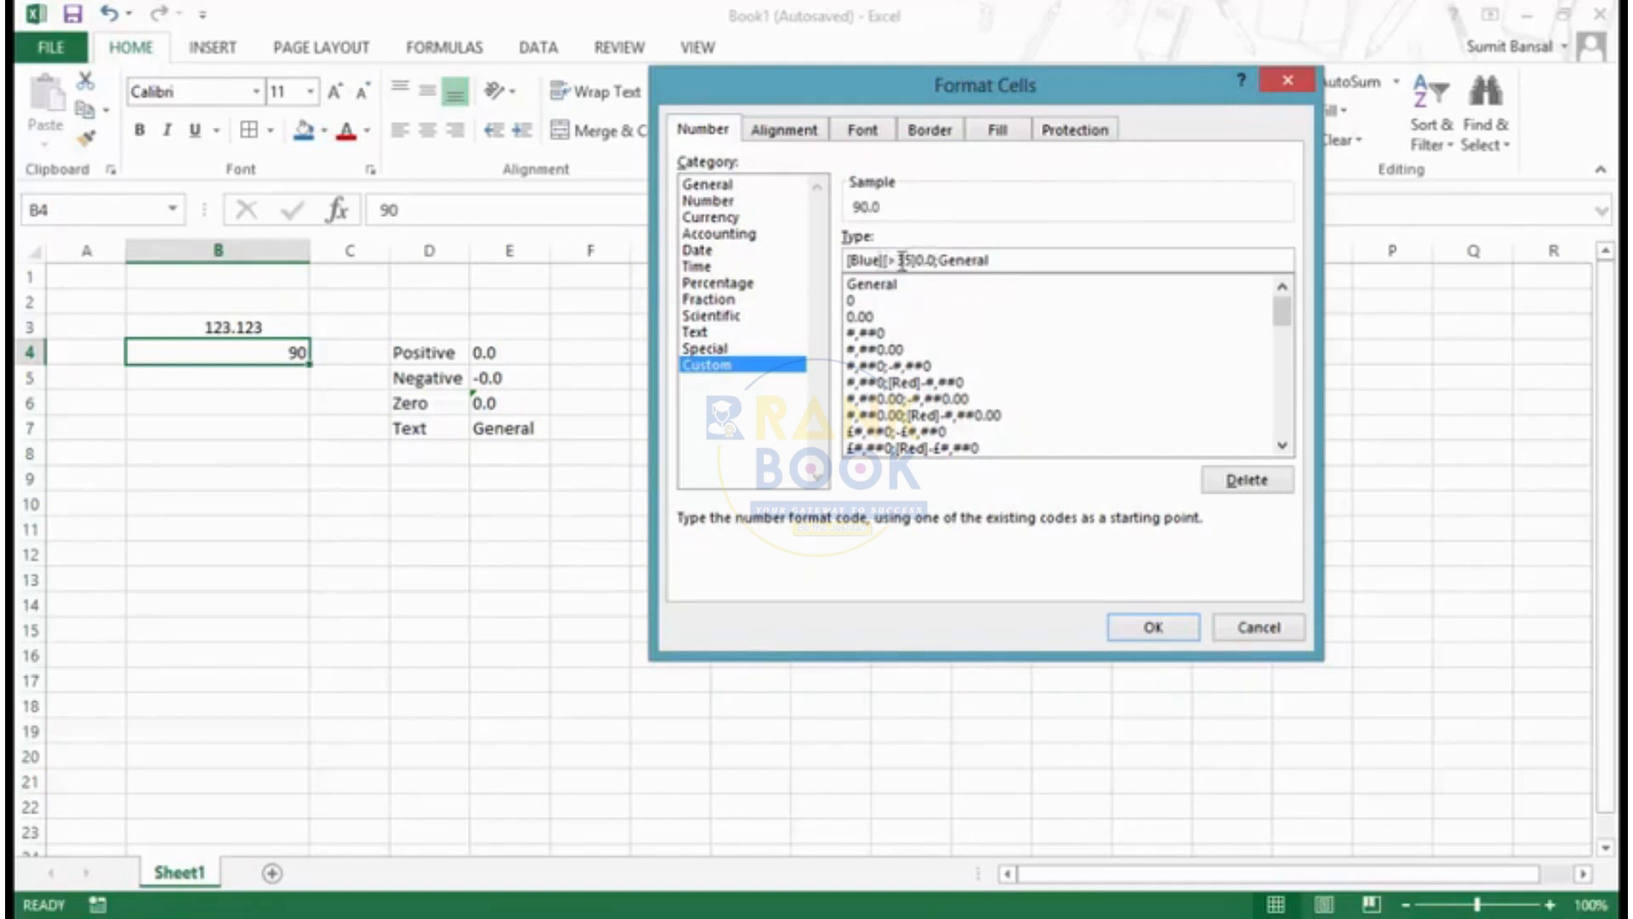
{"action": "key", "text": "BackSpace"}
{"action": "key", "text": "BackSpace"}
{"action": "key", "text": "BackSpace"}
{"action": "key", "text": "BackSpace"}
{"action": "key", "text": "BackSpace"}
- Complete B4's custom format so the code reads [>35] "Paas";[<35] "Fail" and apply it
{"action": "key", "text": "BackSpace"}
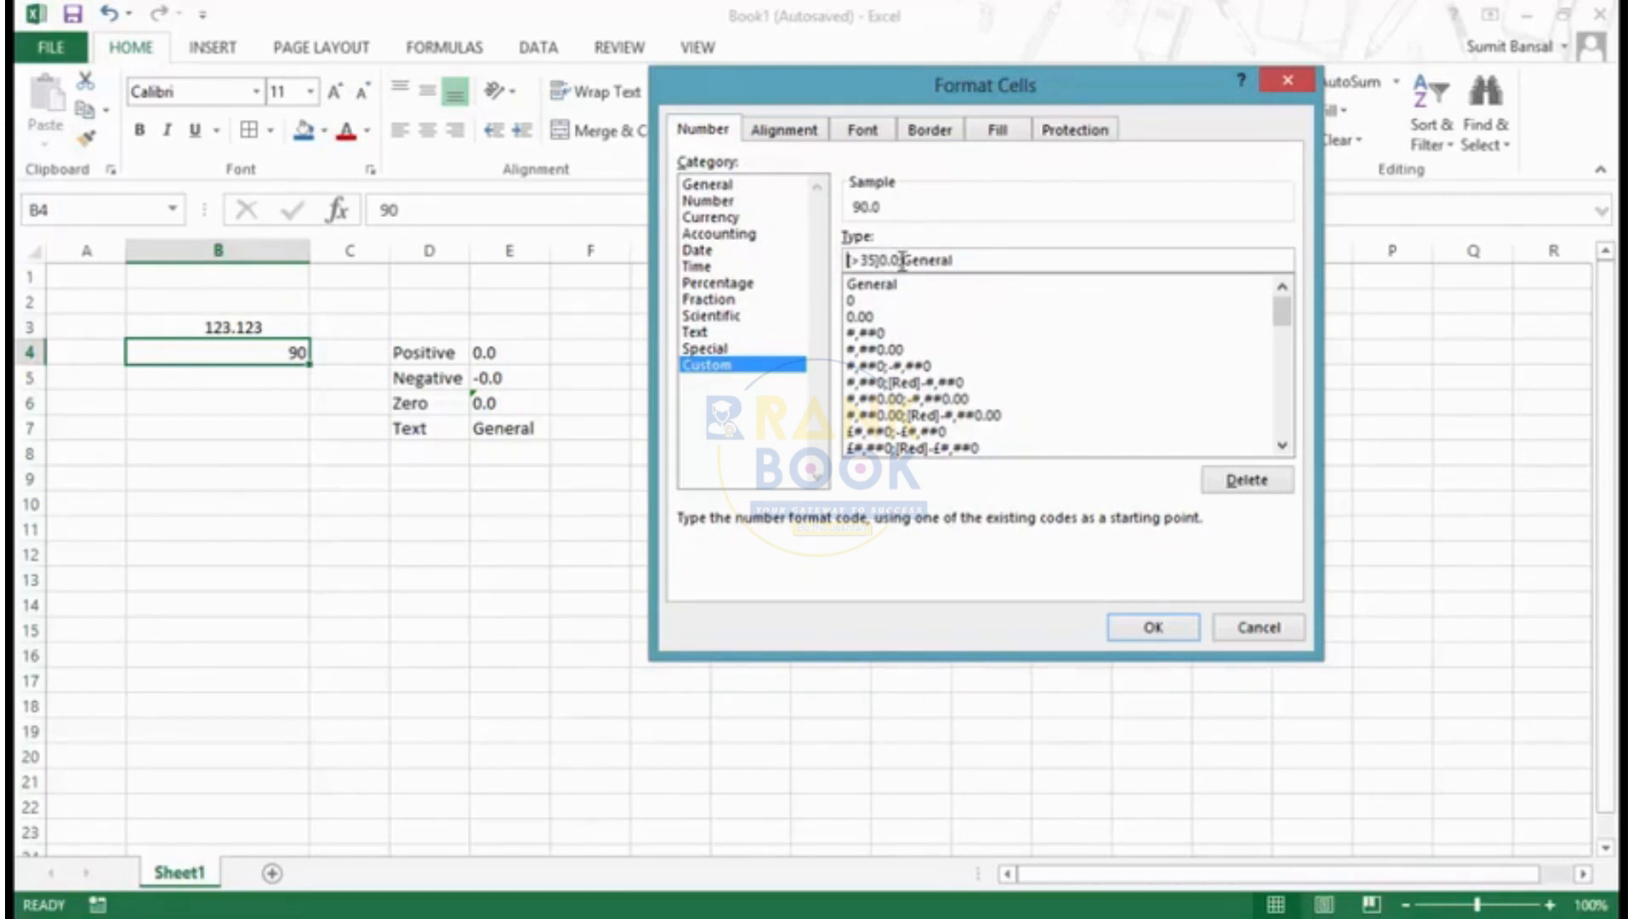
{"action": "left_click", "coordinate": [977, 255]}
{"action": "key", "text": "BackSpace"}
{"action": "key", "text": "BackSpace"}
{"action": "key", "text": "BackSpace"}
{"action": "key", "text": "BackSpace"}
{"action": "type", "text": "\""}
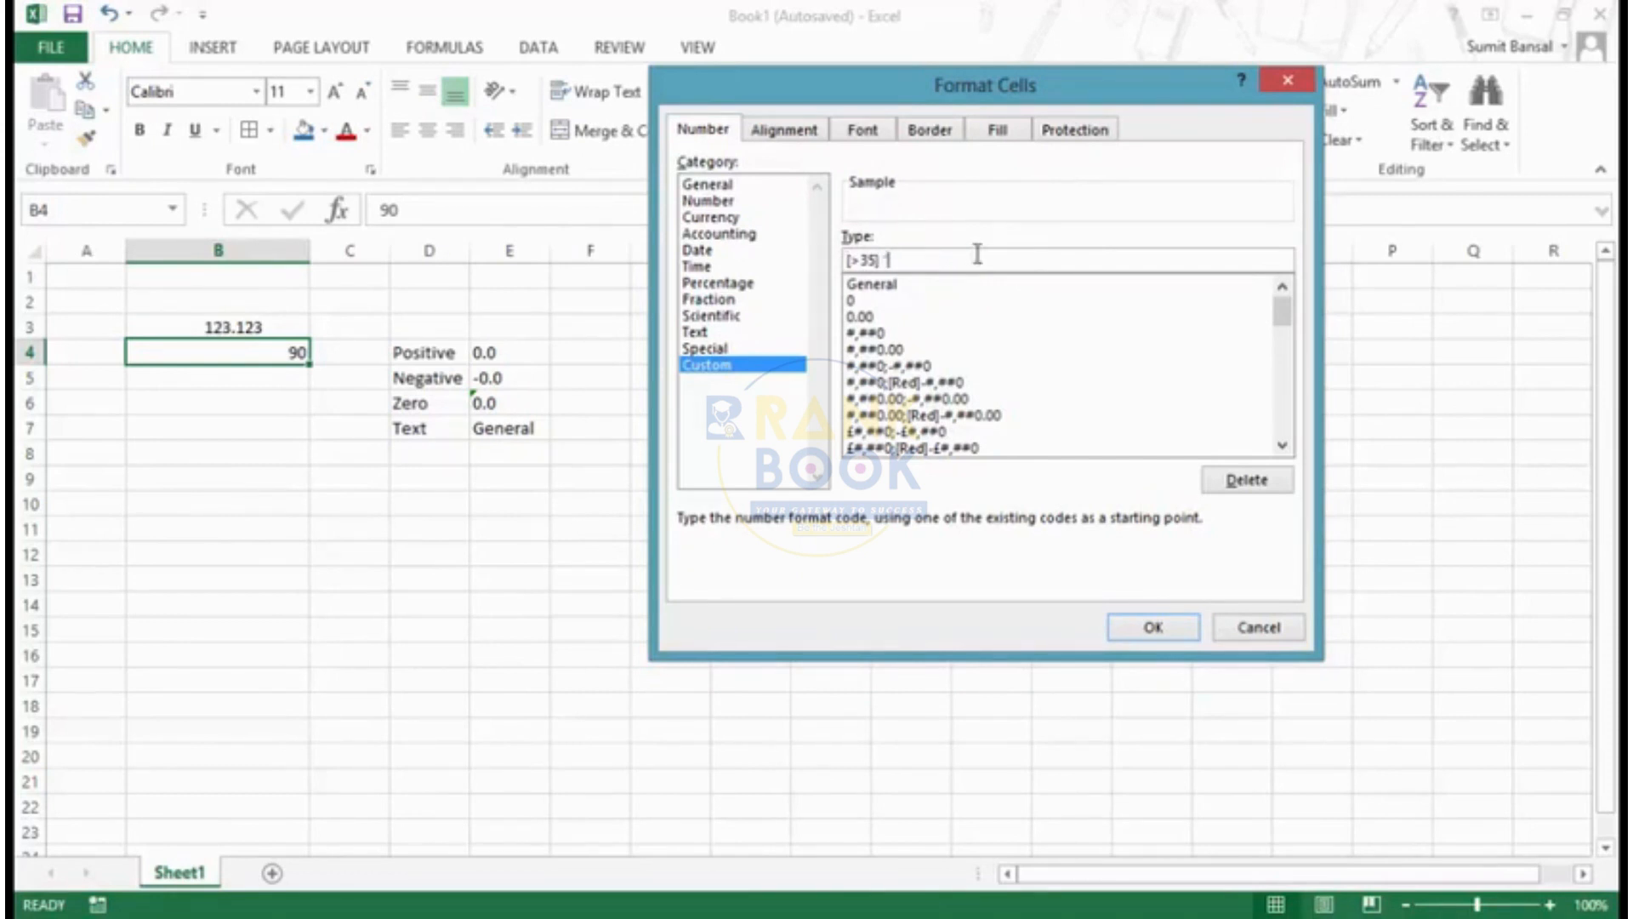
{"action": "type", "text": "Paas\";[<35] \"Fail\""}
{"action": "left_click", "coordinate": [1144, 629]}
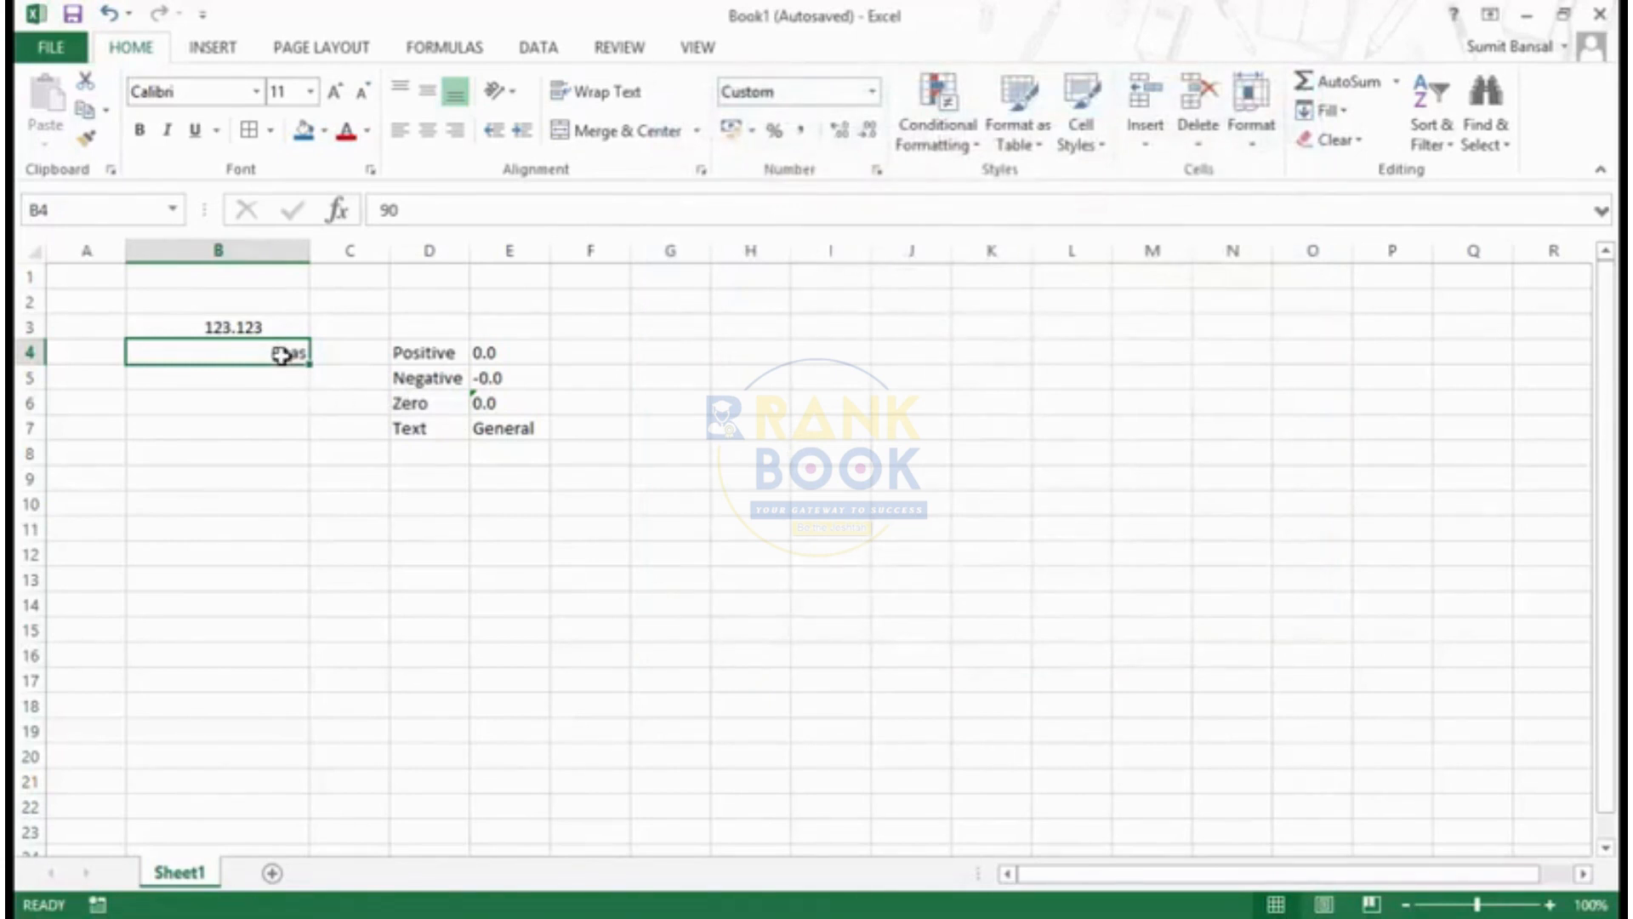
- Correct the text in B4's custom format to "Pass", keeping the "Fail" section for values below 35
{"action": "key", "text": "ctrl+1"}
{"action": "left_click", "coordinate": [905, 258]}
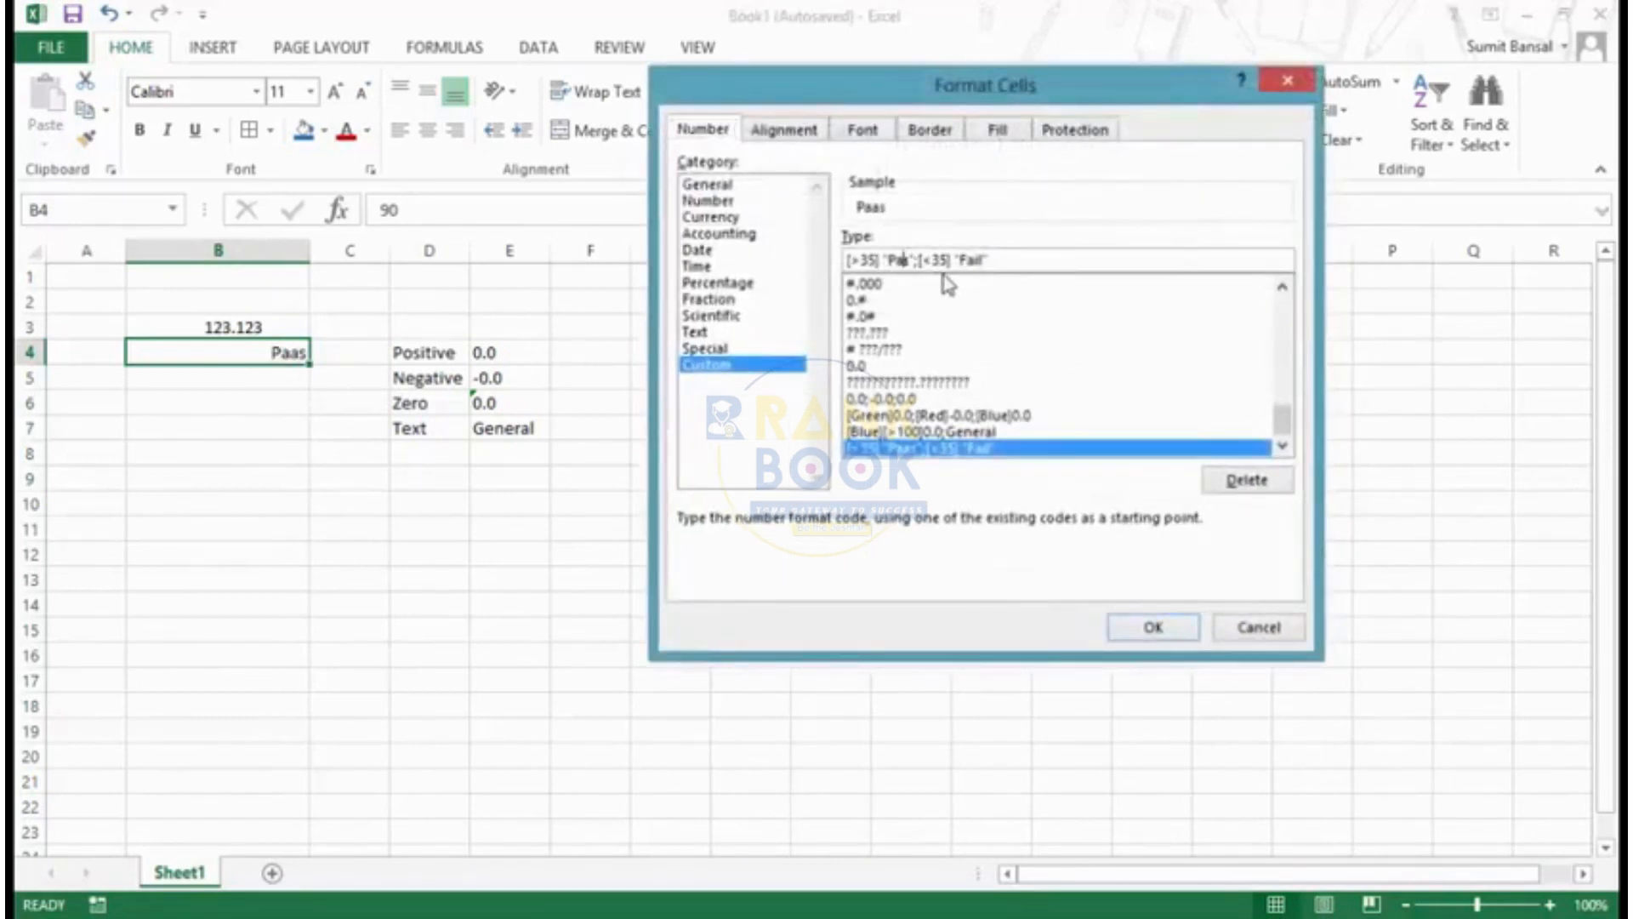
{"action": "key", "text": "BackSpace"}
{"action": "type", "text": "s"}
{"action": "left_click", "coordinate": [1153, 627]}
{"action": "left_click", "coordinate": [590, 477]}
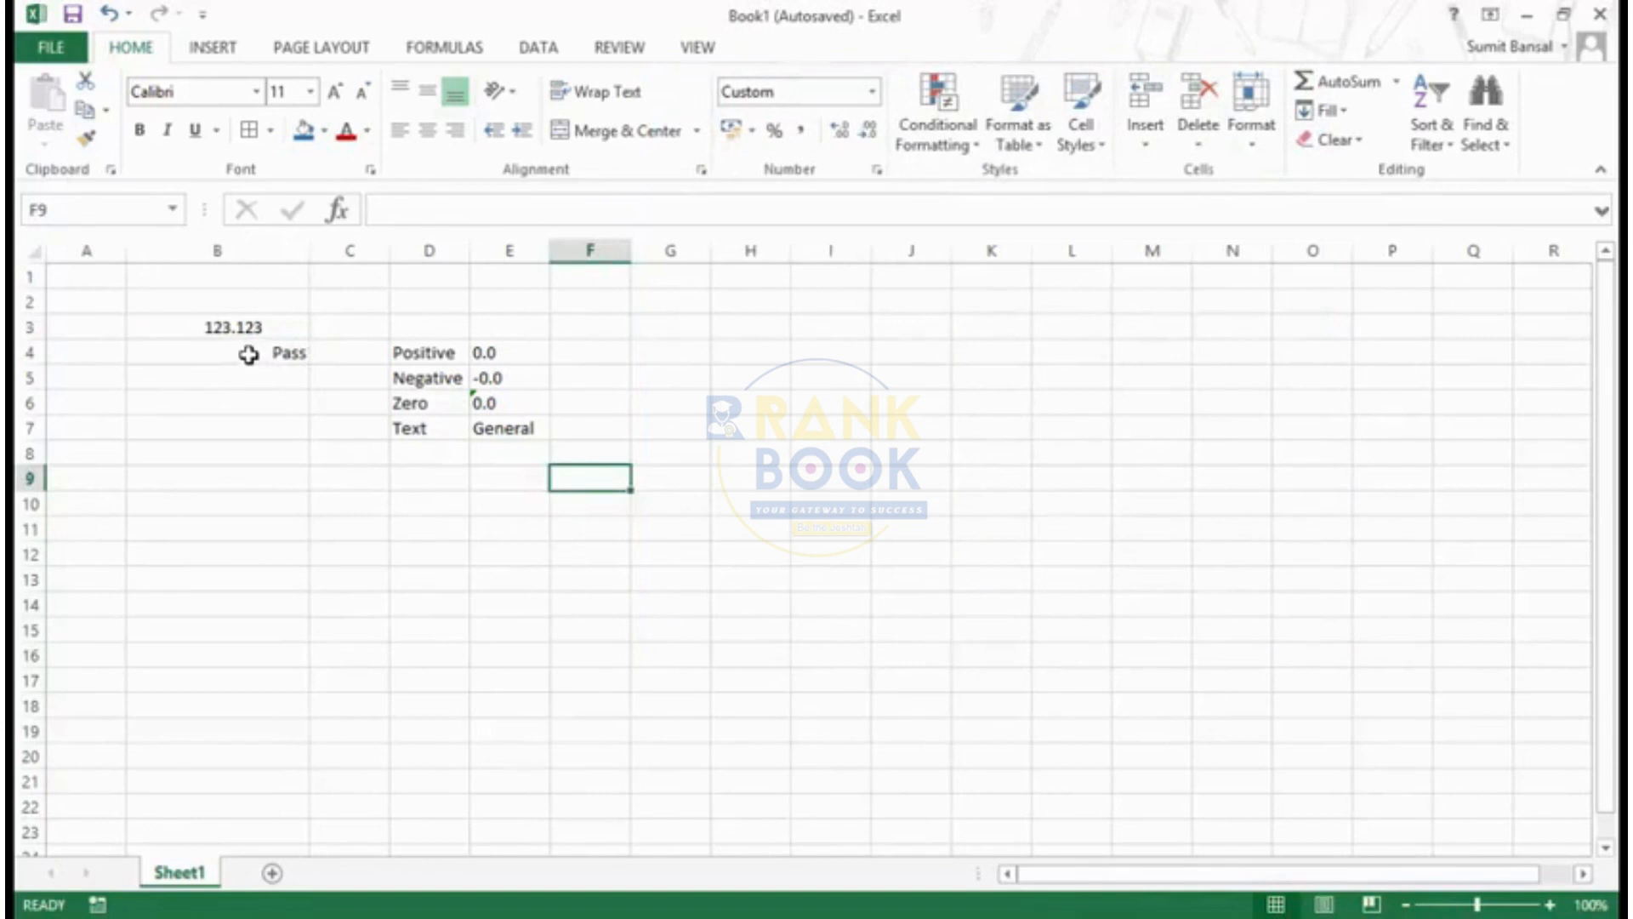
- Test the pass/fail format by entering 25 in cell B4, checking the cell's underlying value before and after
{"action": "left_click", "coordinate": [248, 355]}
{"action": "left_click", "coordinate": [377, 209]}
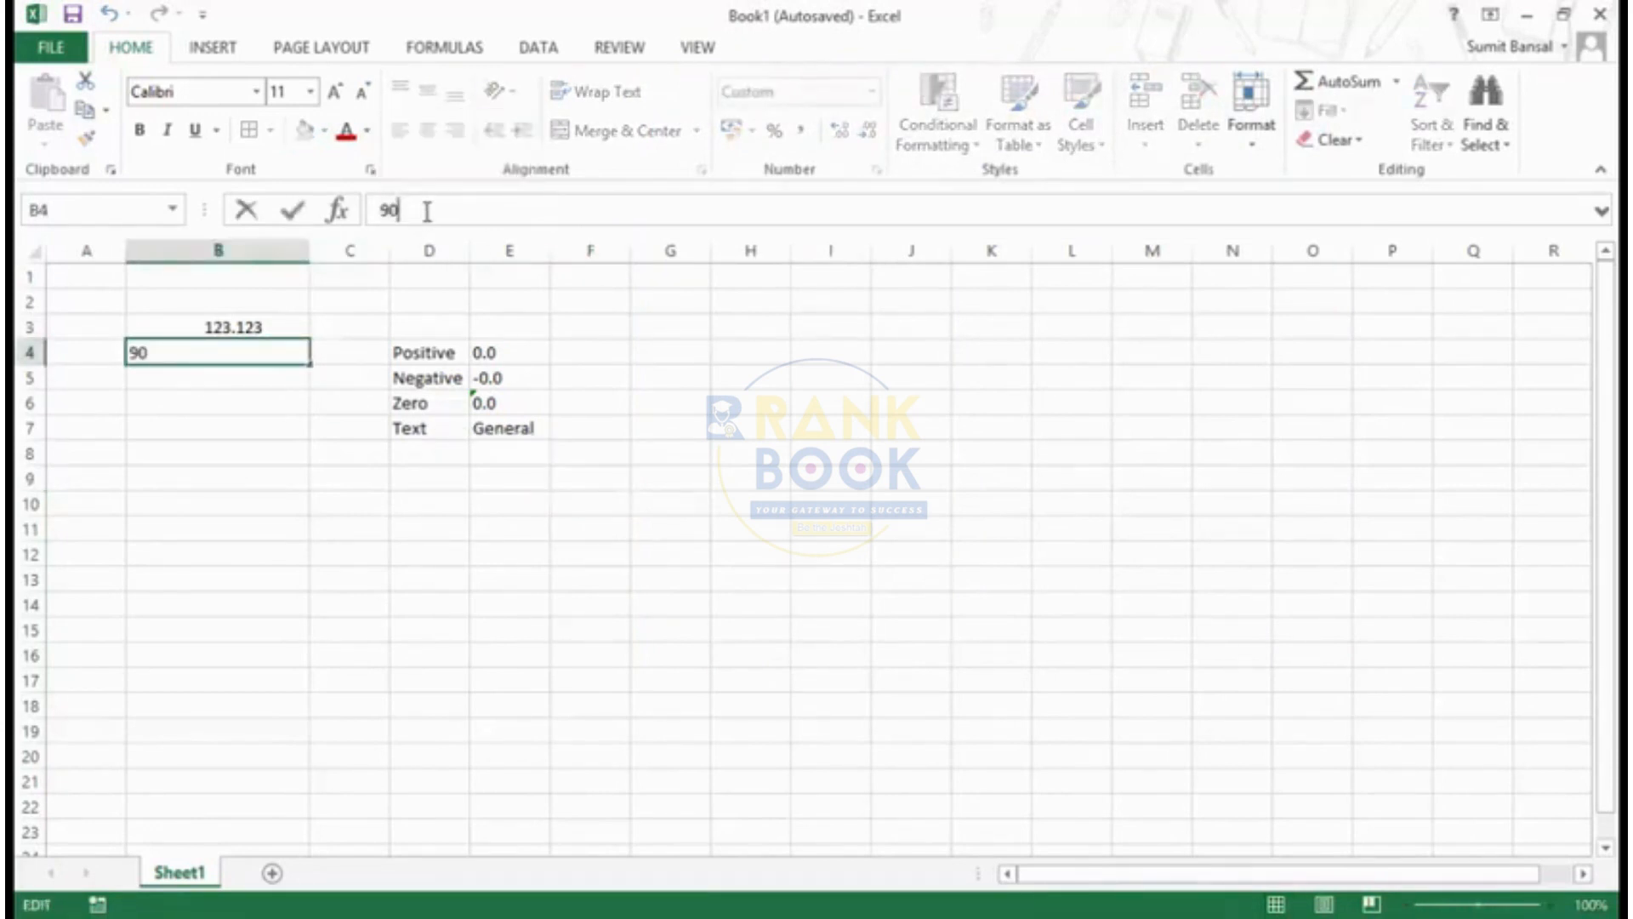
{"action": "key", "text": "Escape"}
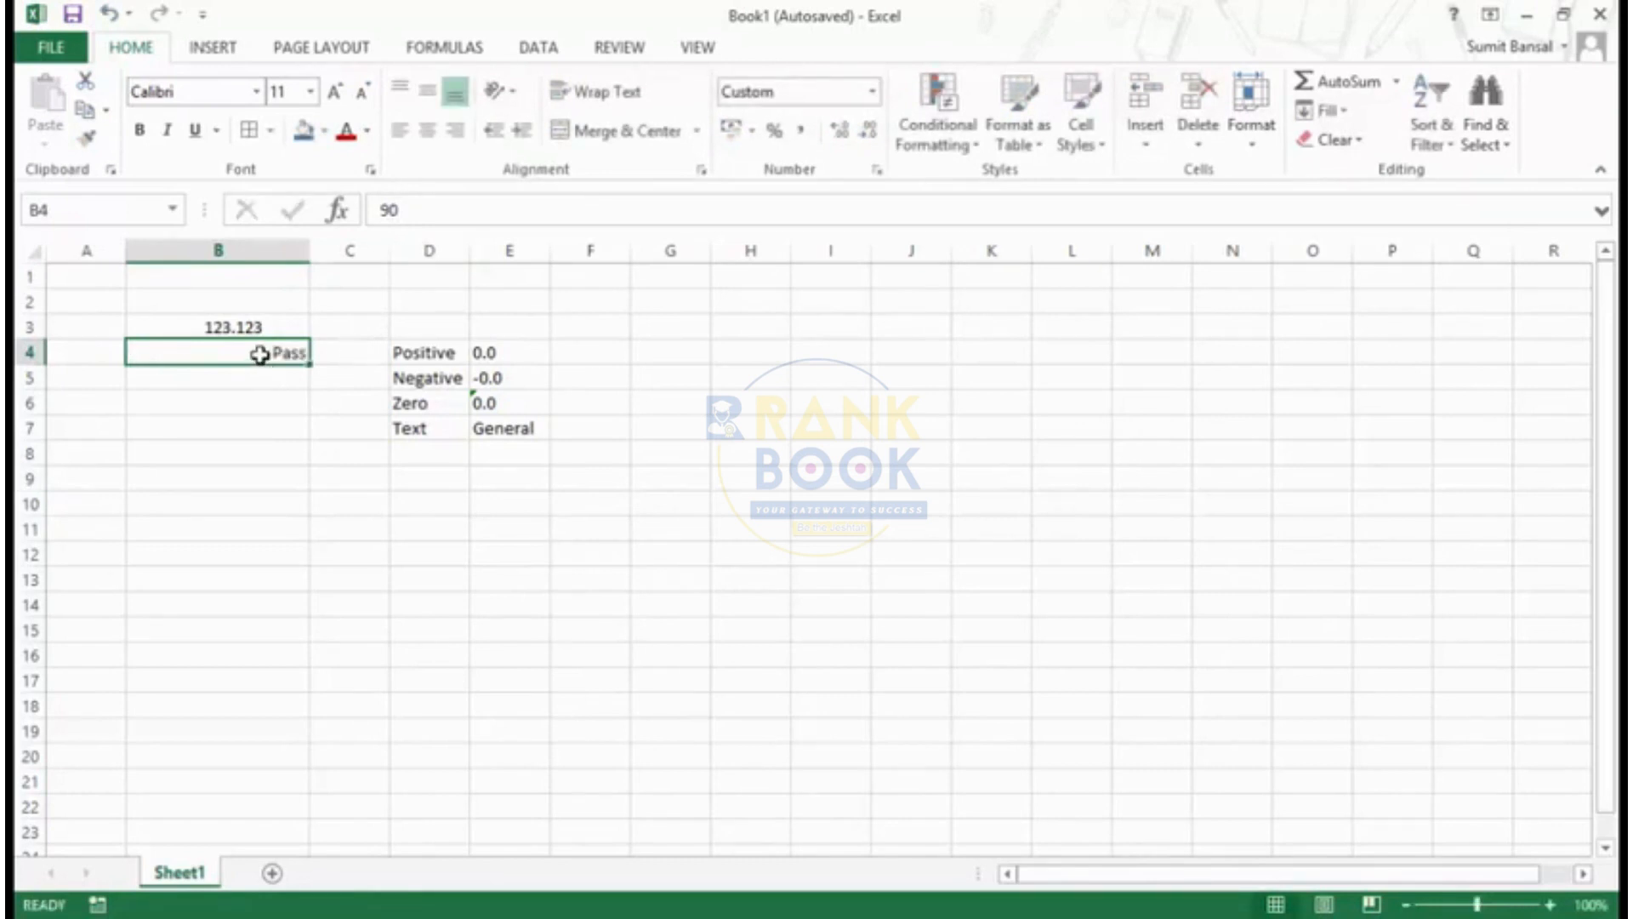
{"action": "type", "text": "25"}
{"action": "key", "text": "Return"}
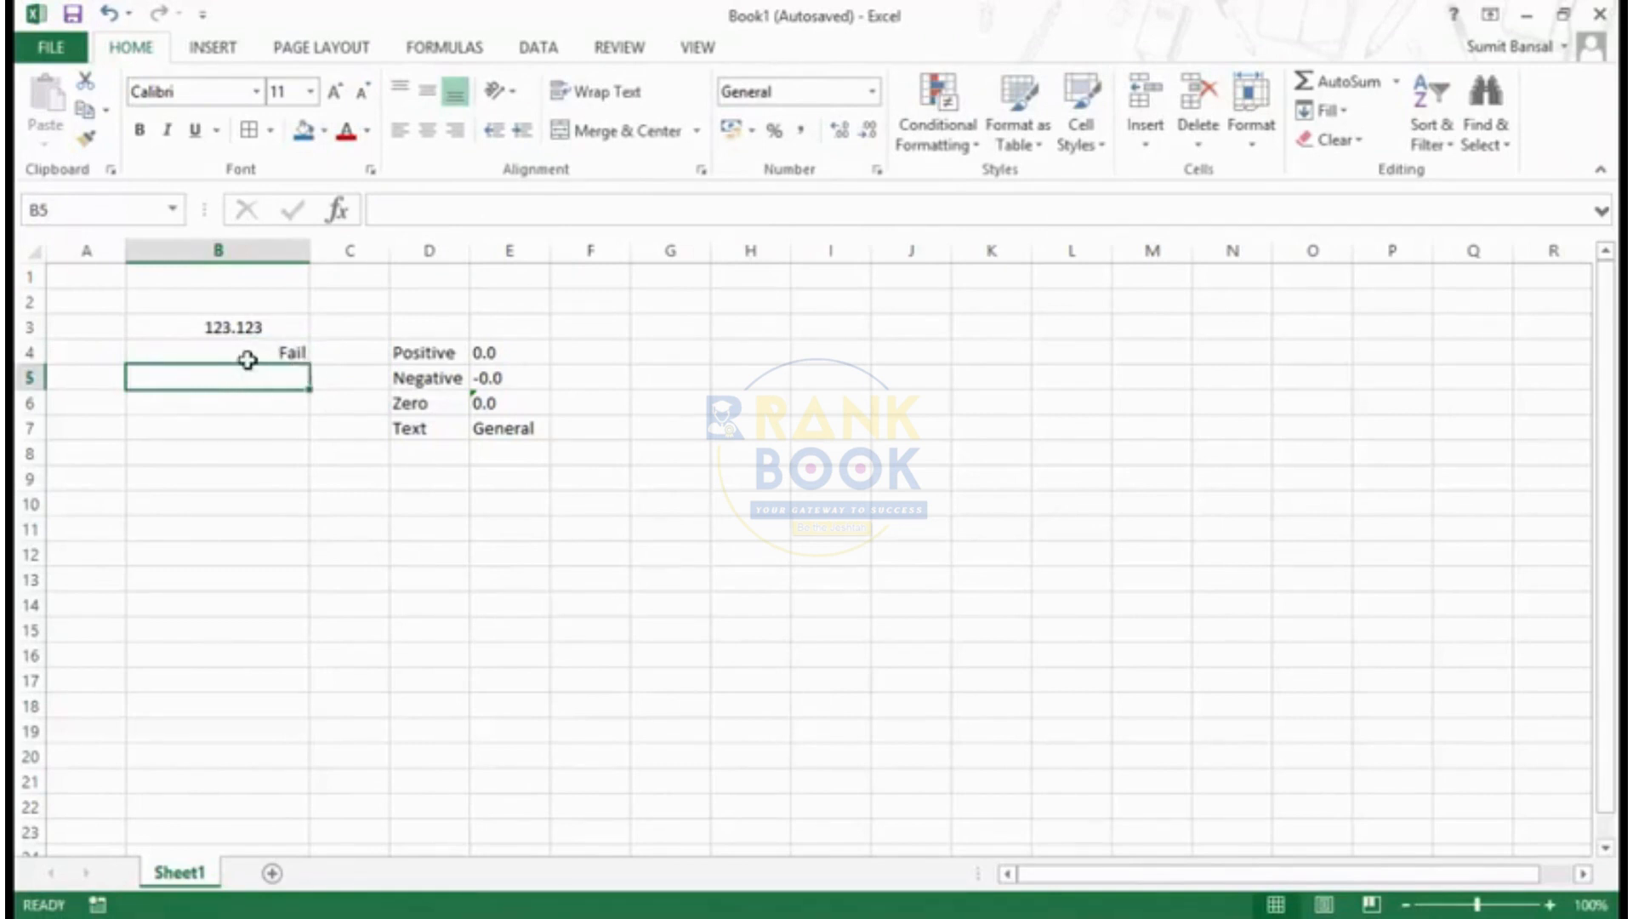
{"action": "left_click", "coordinate": [248, 355]}
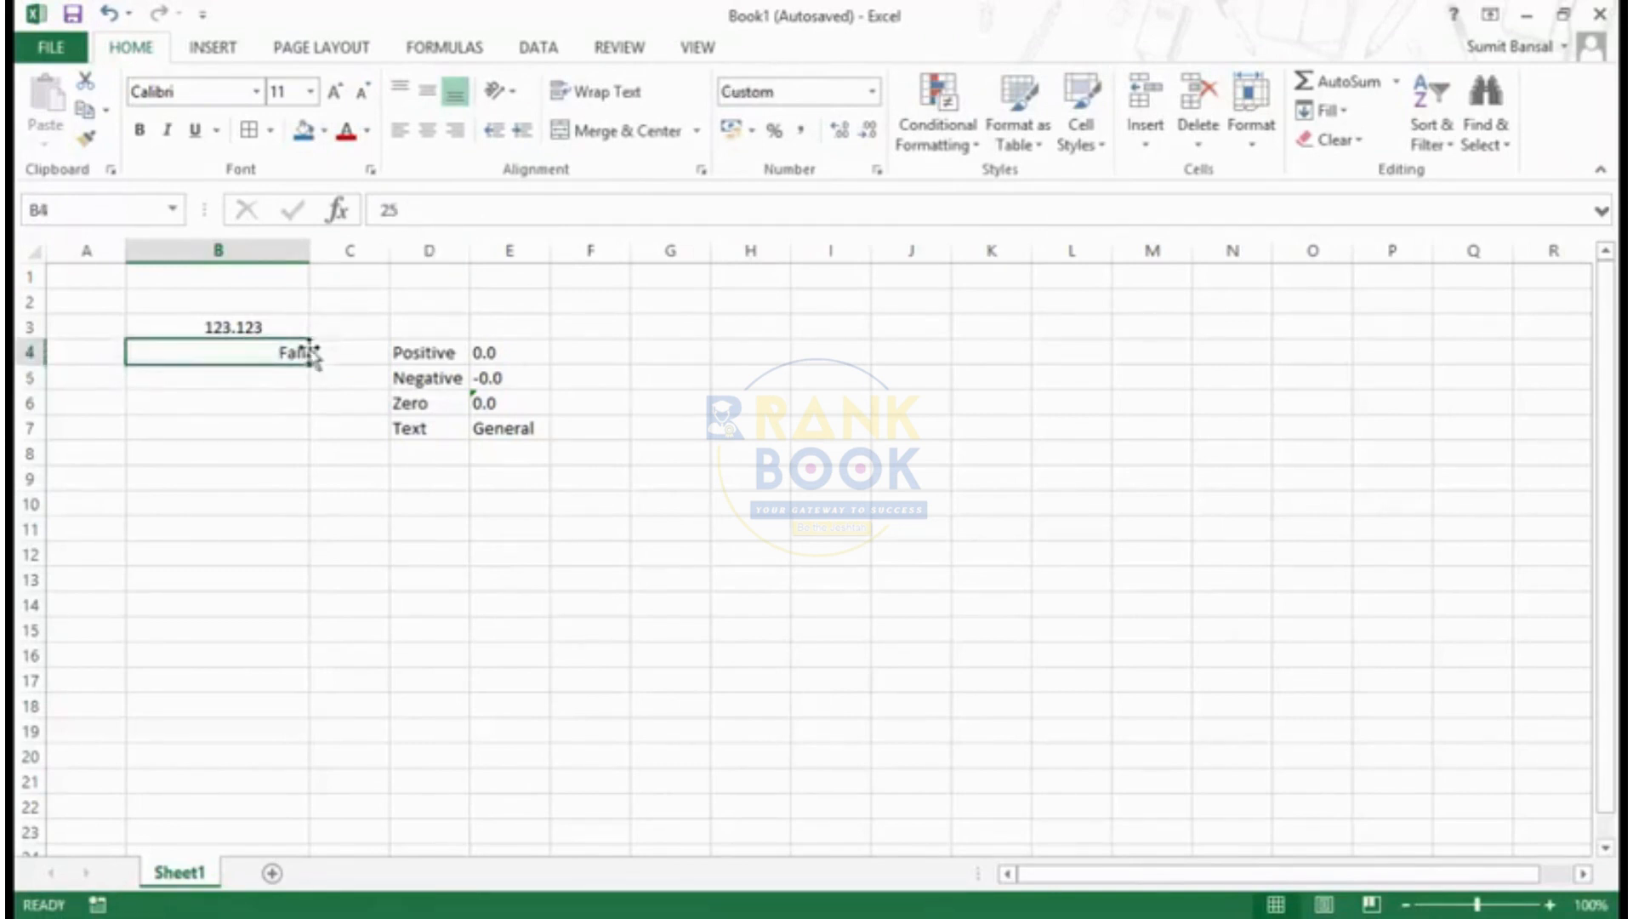
{"action": "left_click", "coordinate": [379, 208]}
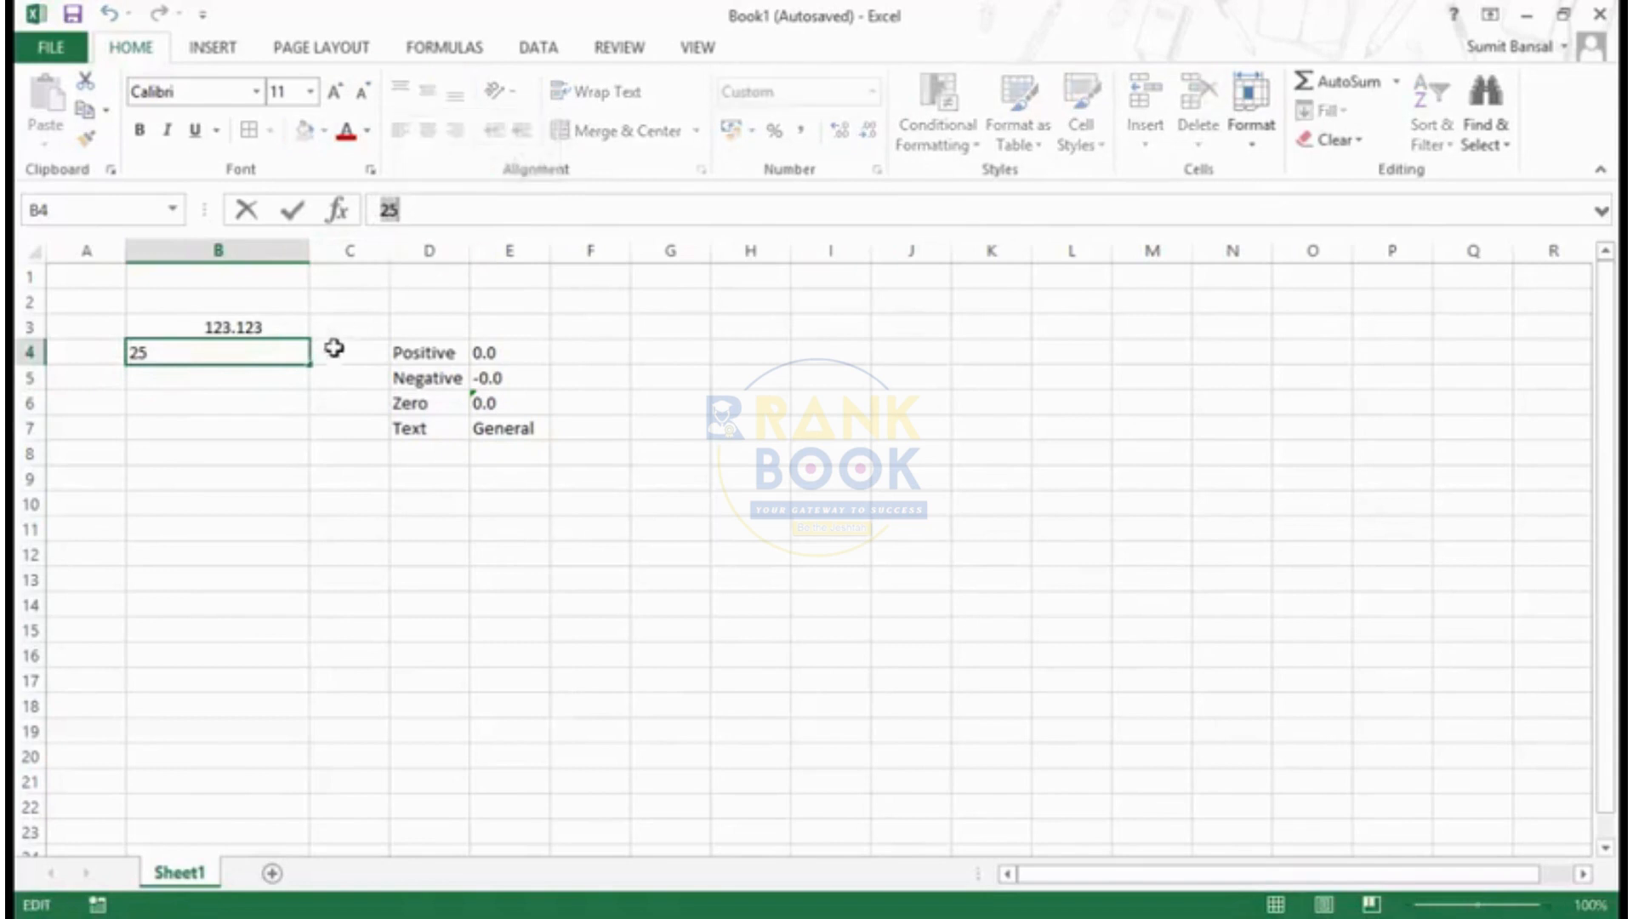
{"action": "left_click", "coordinate": [281, 379]}
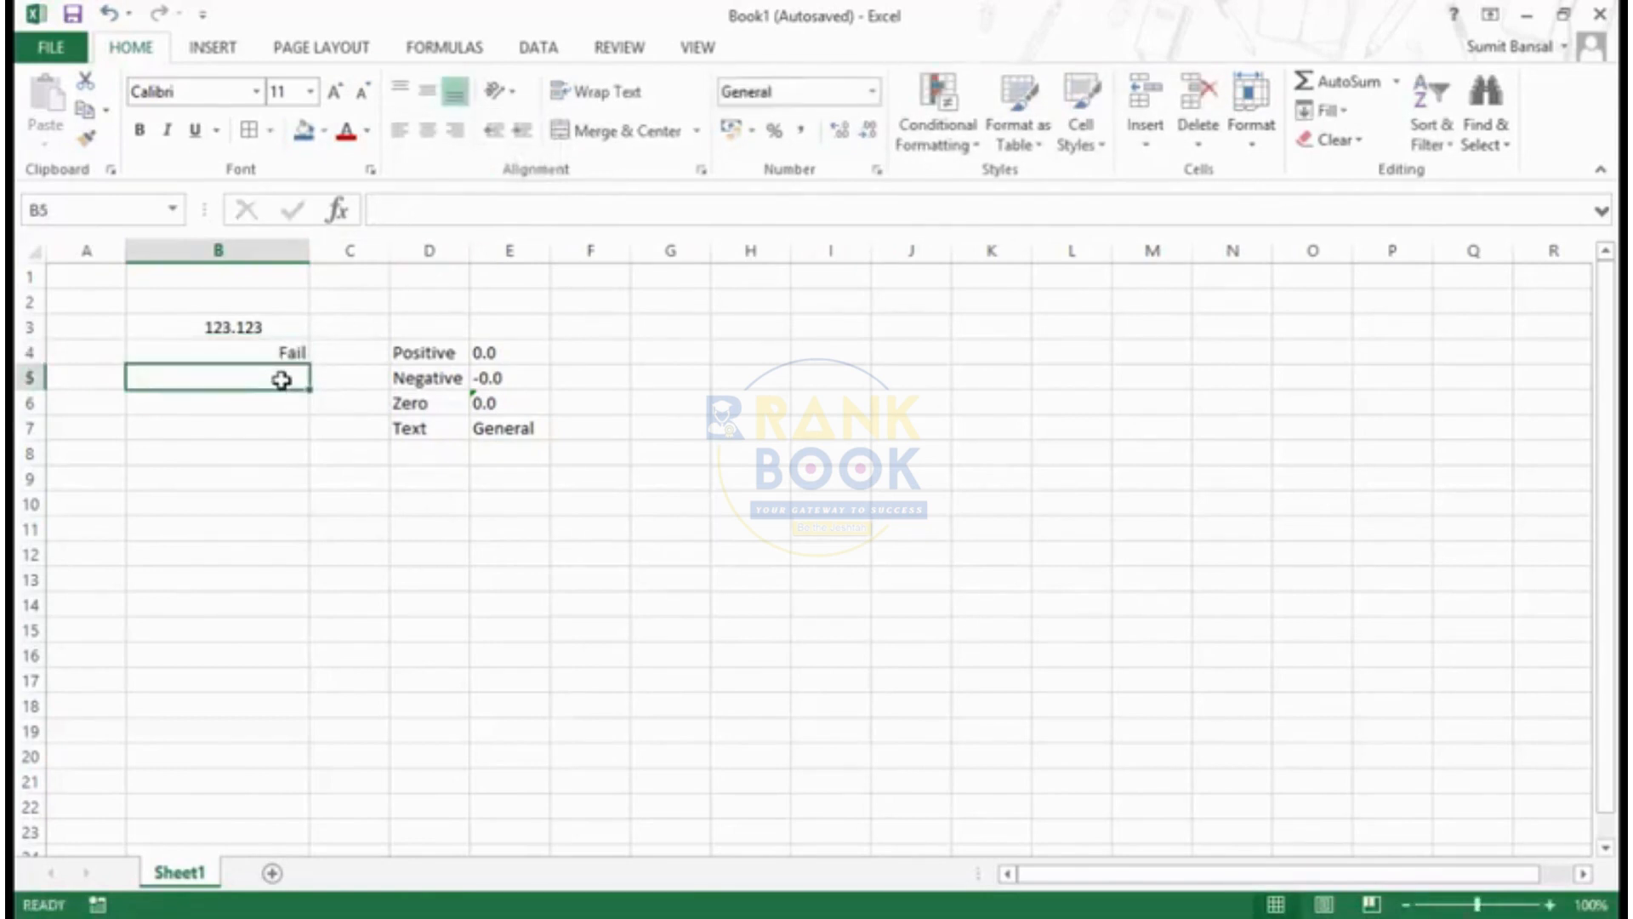
- Apply the built-in custom number format #,##0;[Red]-#,##0 to cell B4
{"action": "key", "text": "Up"}
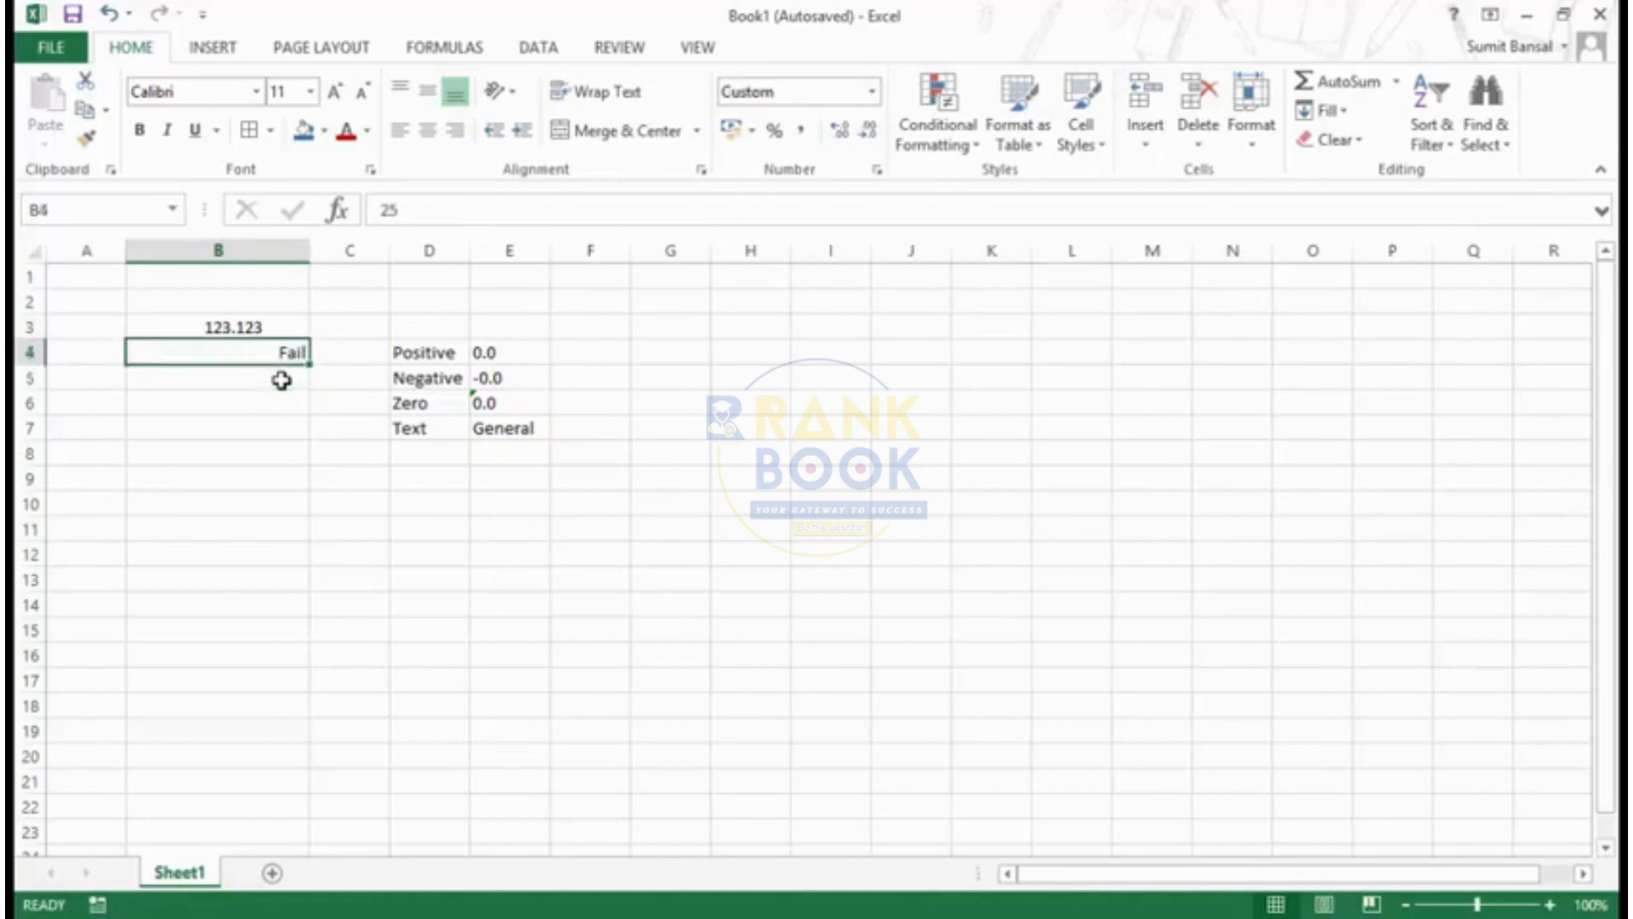
{"action": "key", "text": "ctrl+1"}
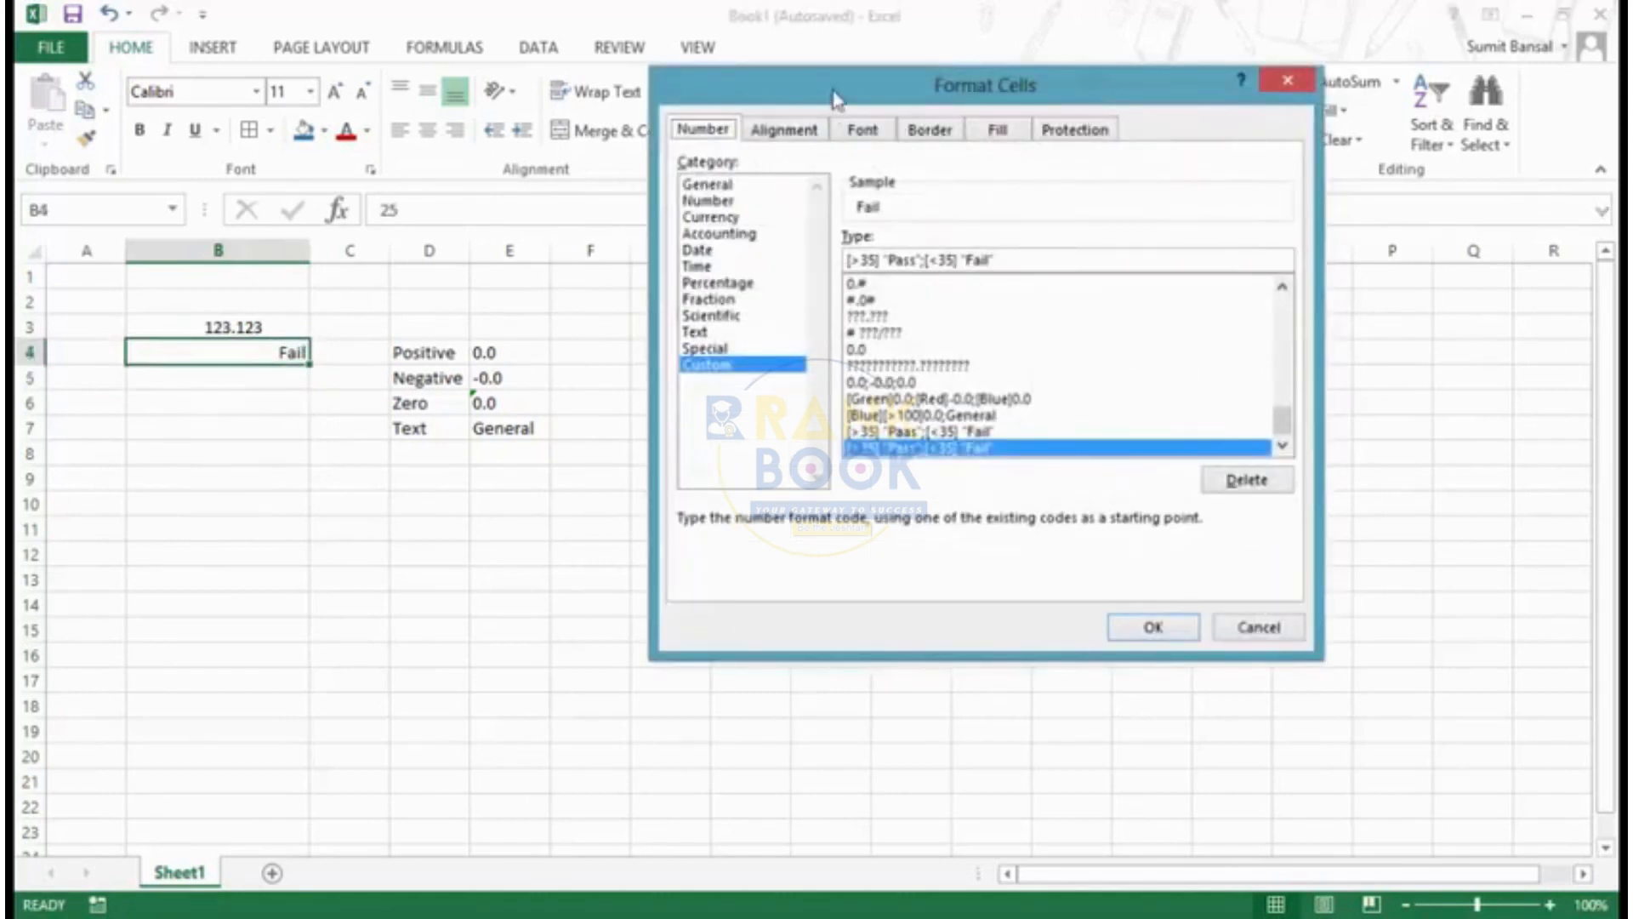
{"action": "left_click_drag", "start_coordinate": [833, 88], "coordinate": [815, 137]}
{"action": "left_click_drag", "start_coordinate": [1265, 469], "coordinate": [1264, 355]}
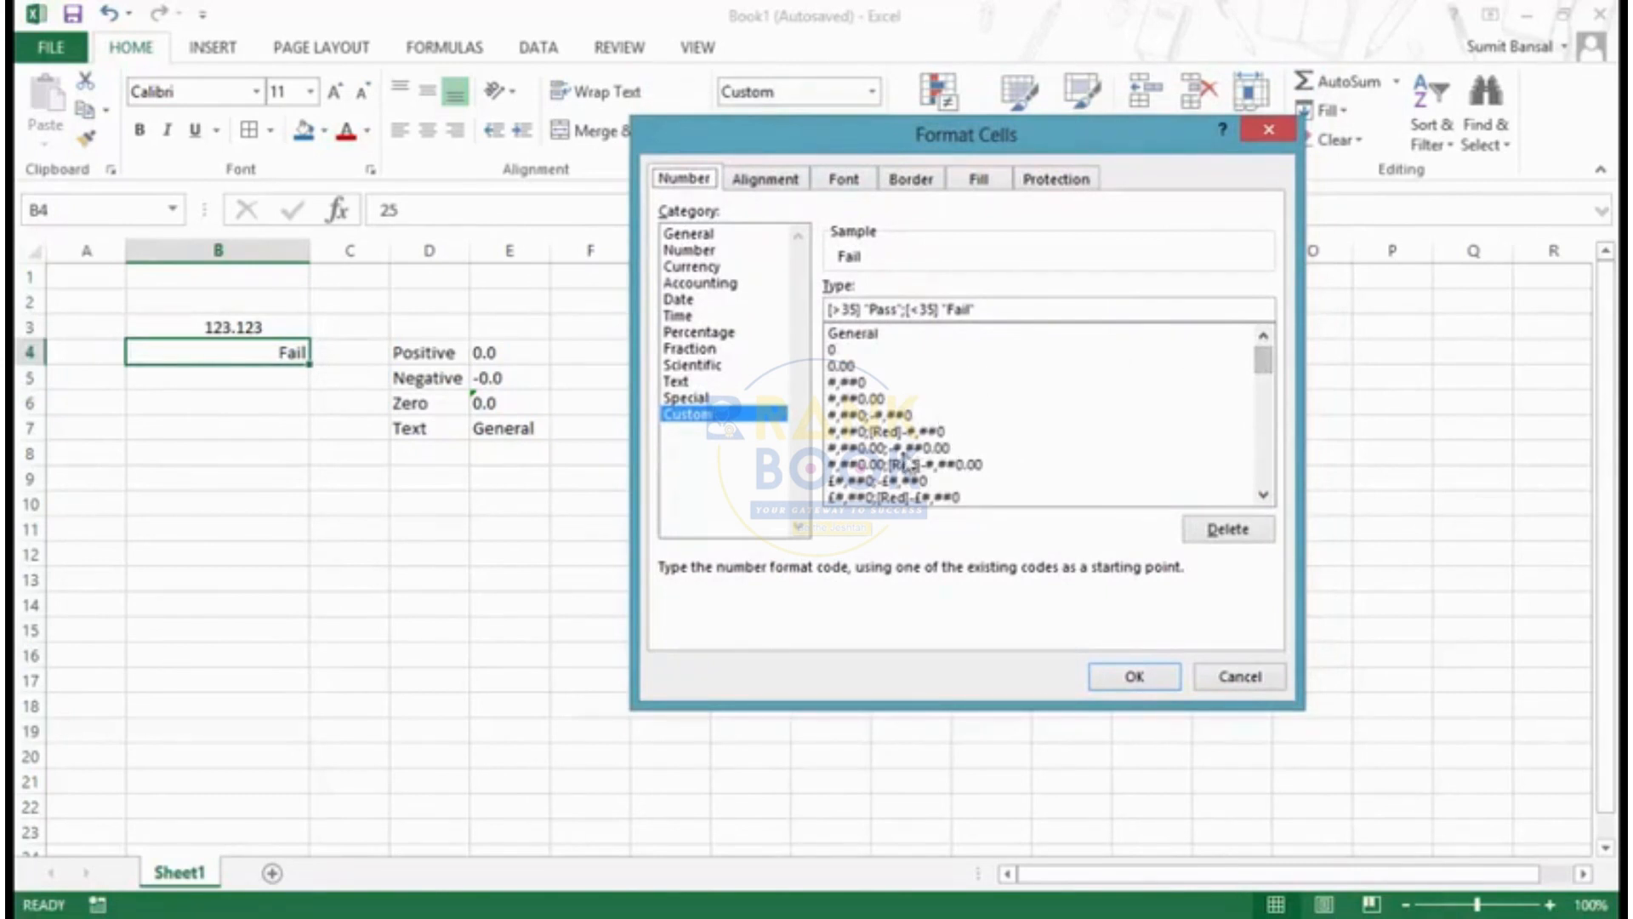
{"action": "left_click", "coordinate": [880, 433]}
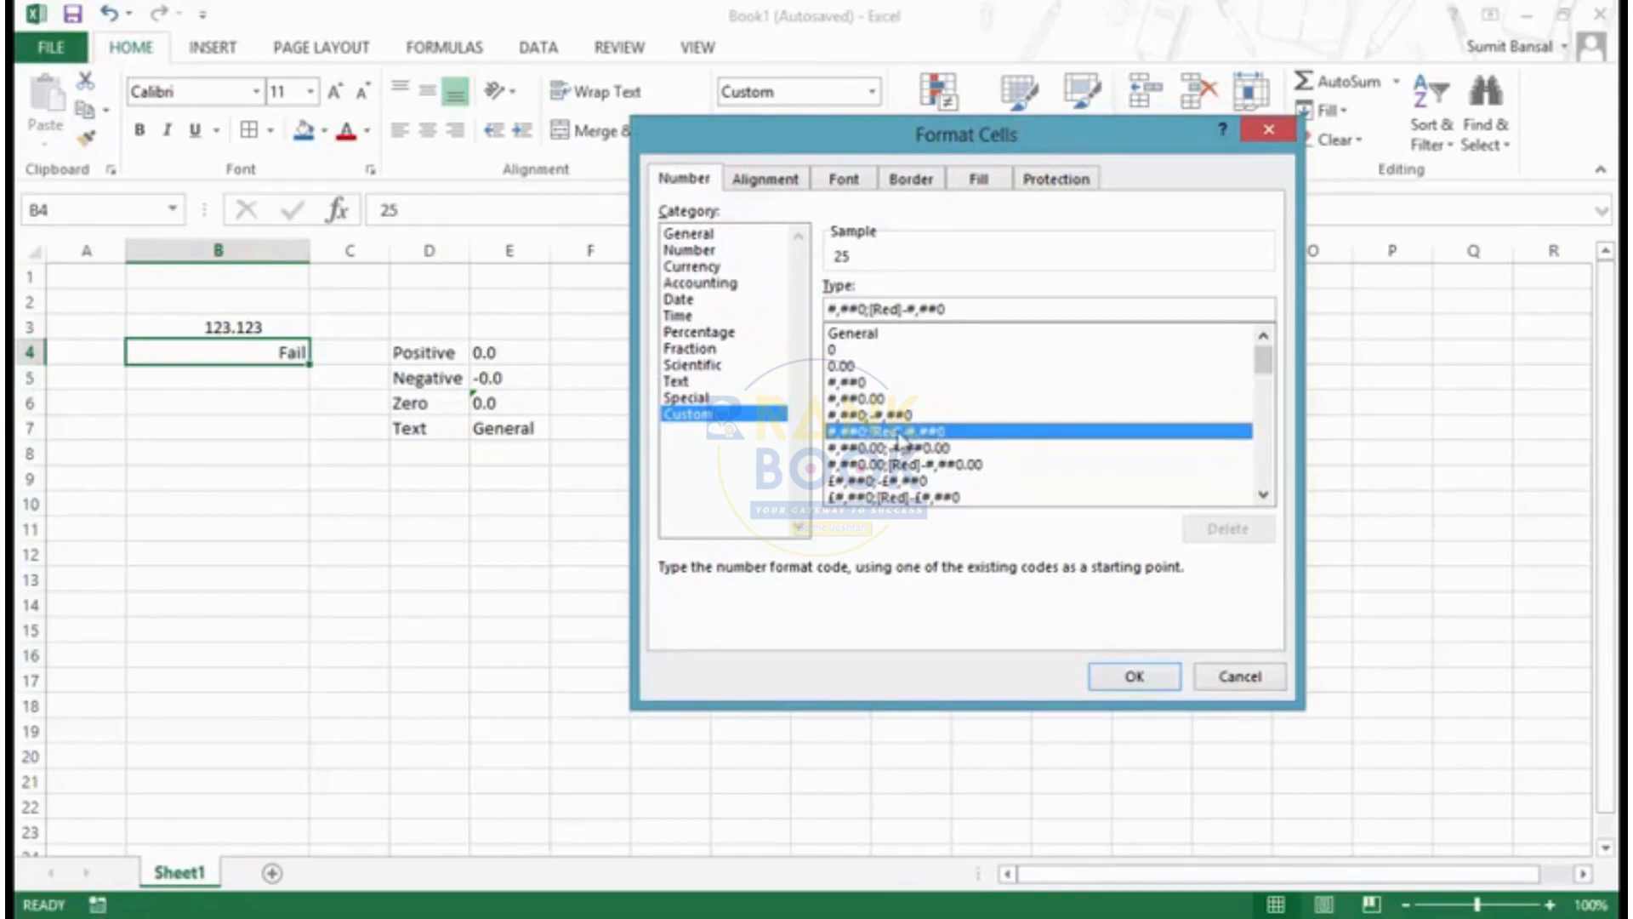
{"action": "left_click", "coordinate": [1125, 678]}
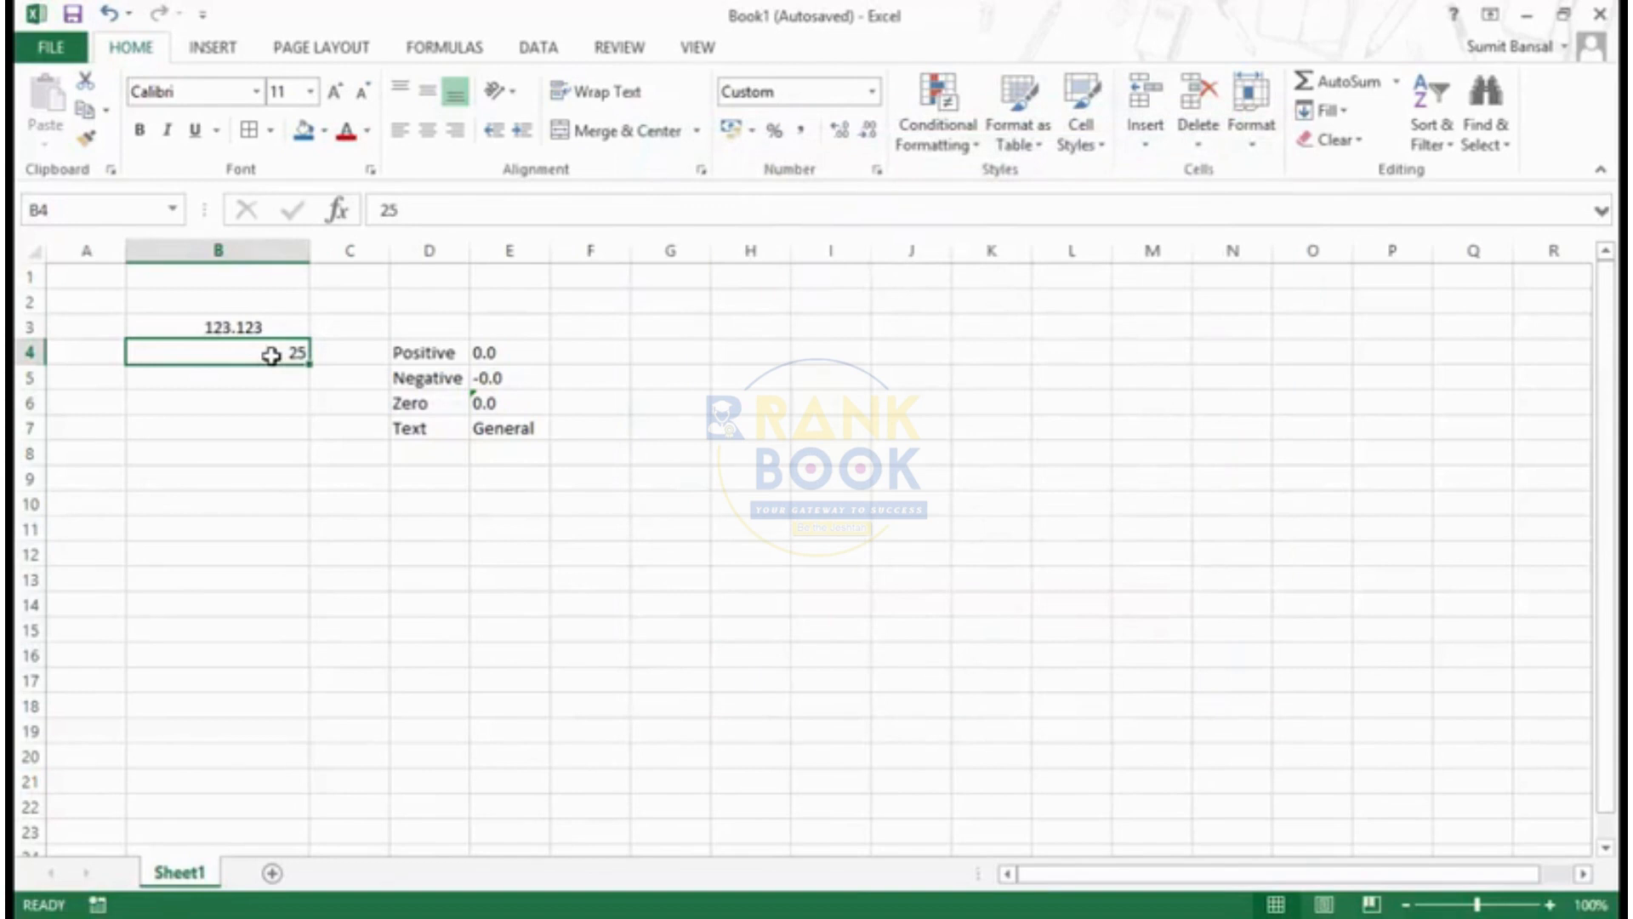
- Enter 1234 in cell B4 and review the positive section of its custom format code
{"action": "double_click", "coordinate": [272, 355]}
{"action": "double_click", "coordinate": [274, 353]}
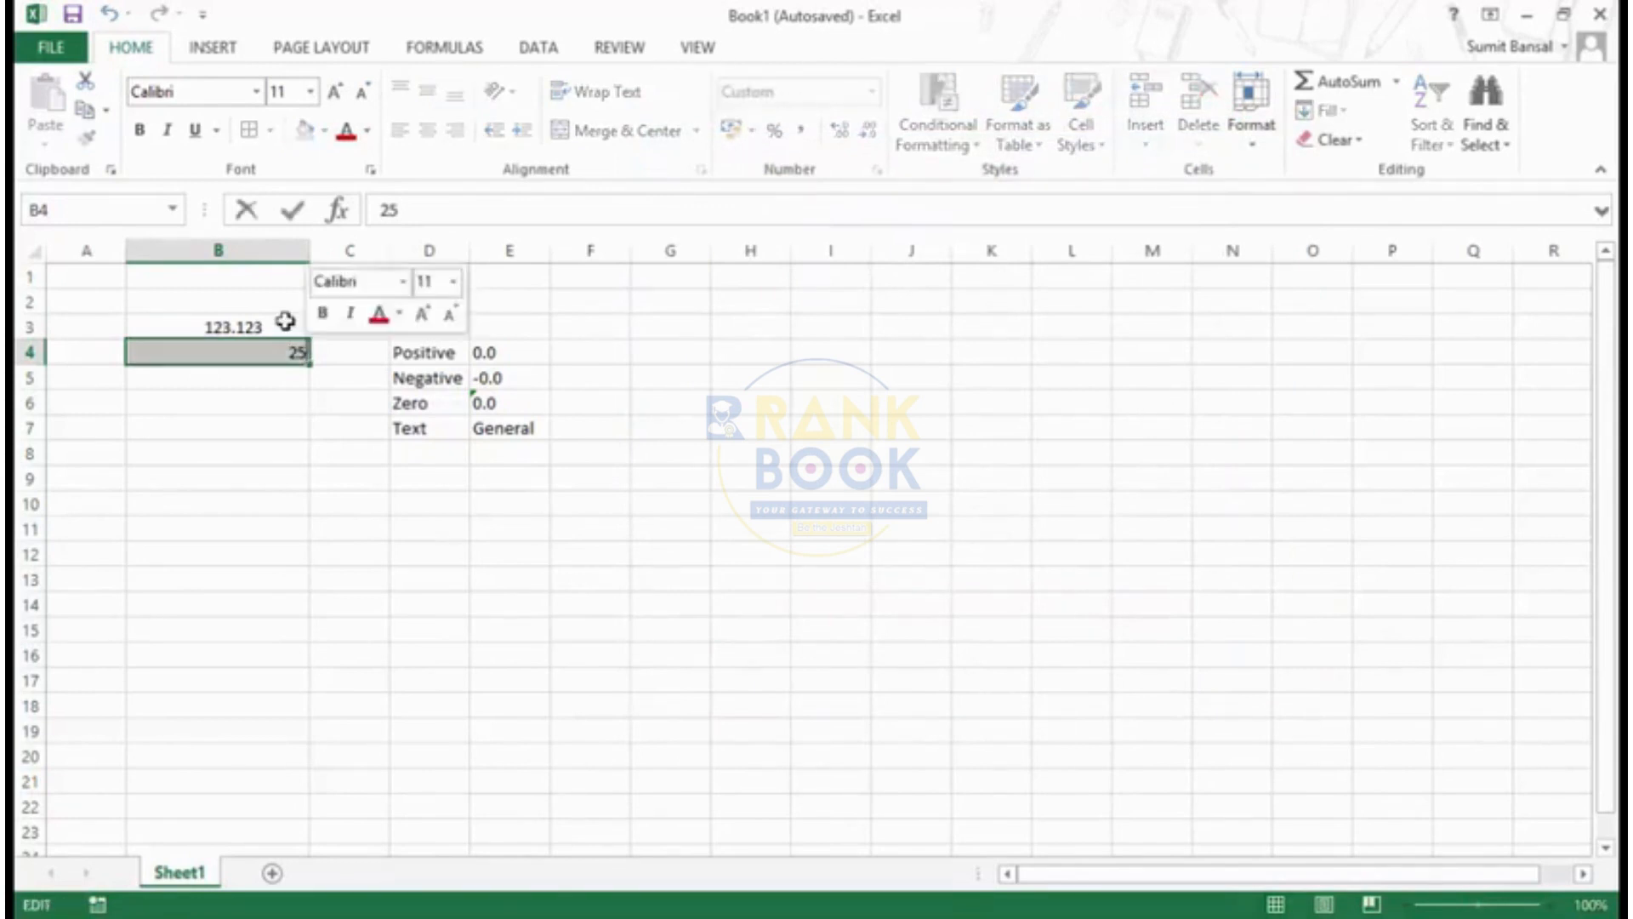
{"action": "type", "text": "1234"}
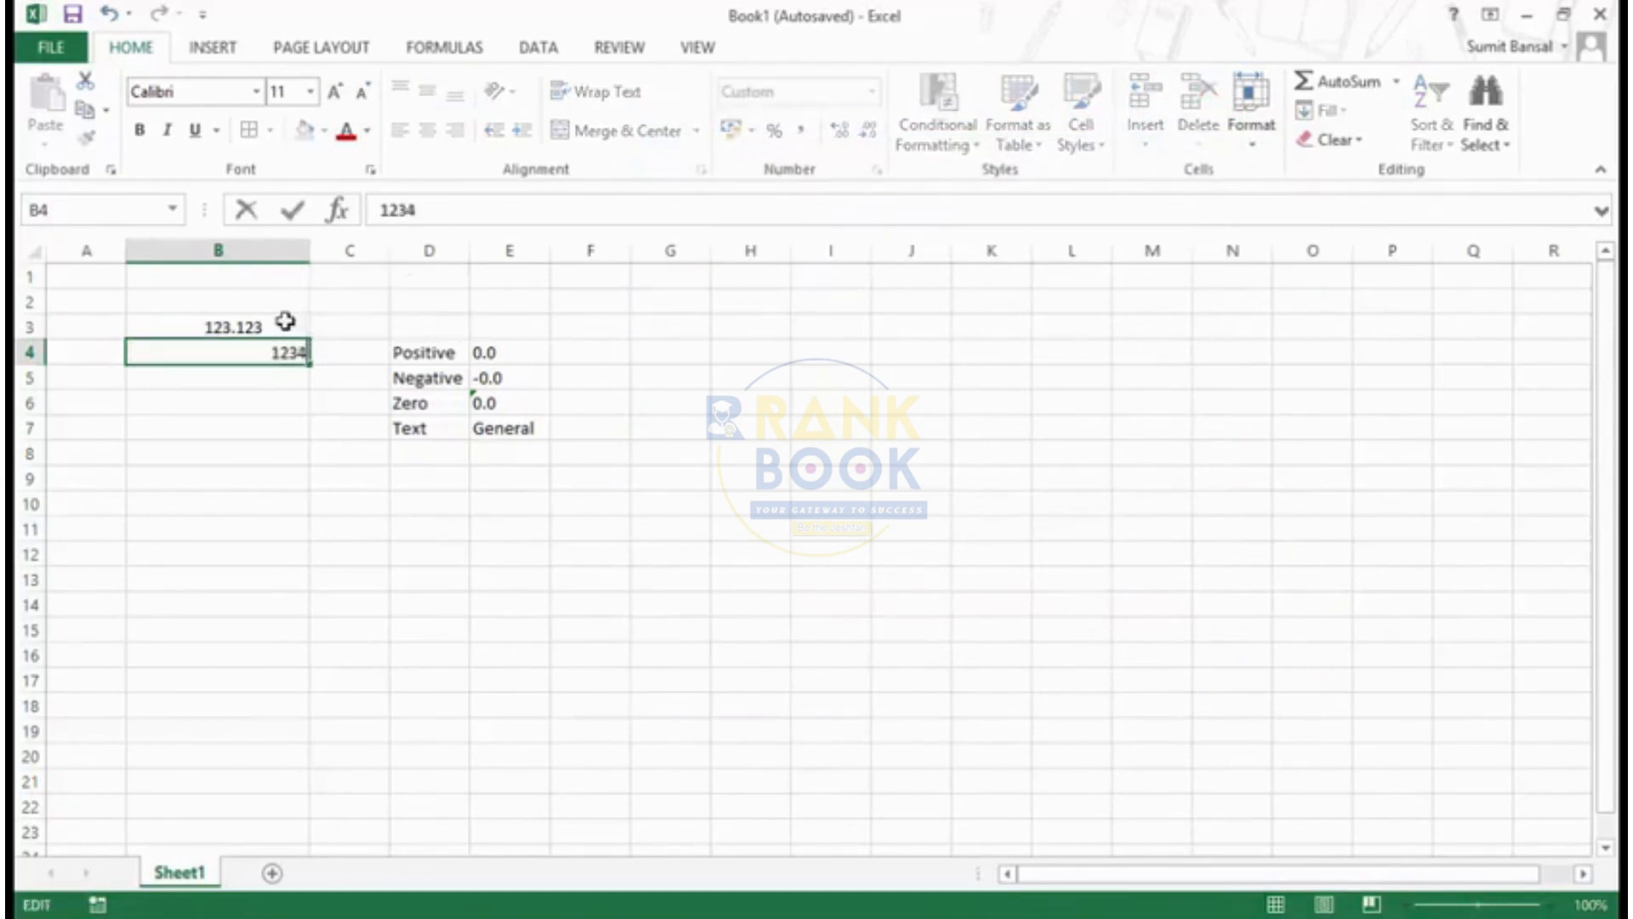
{"action": "key", "text": "Return"}
{"action": "key", "text": "Up"}
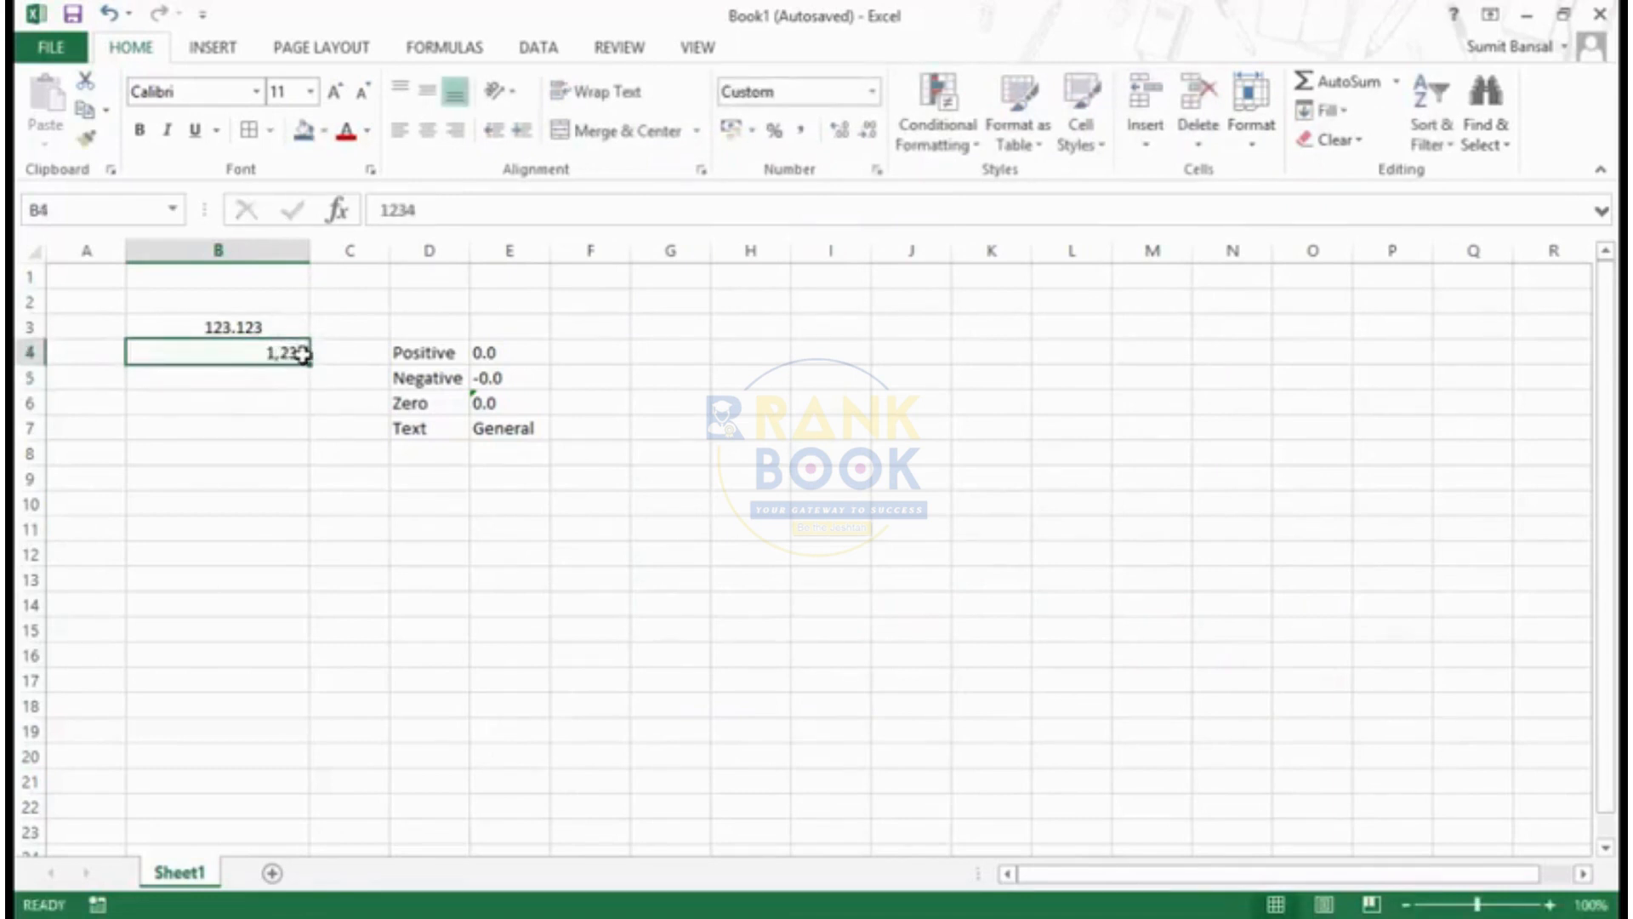
{"action": "key", "text": "ctrl+1"}
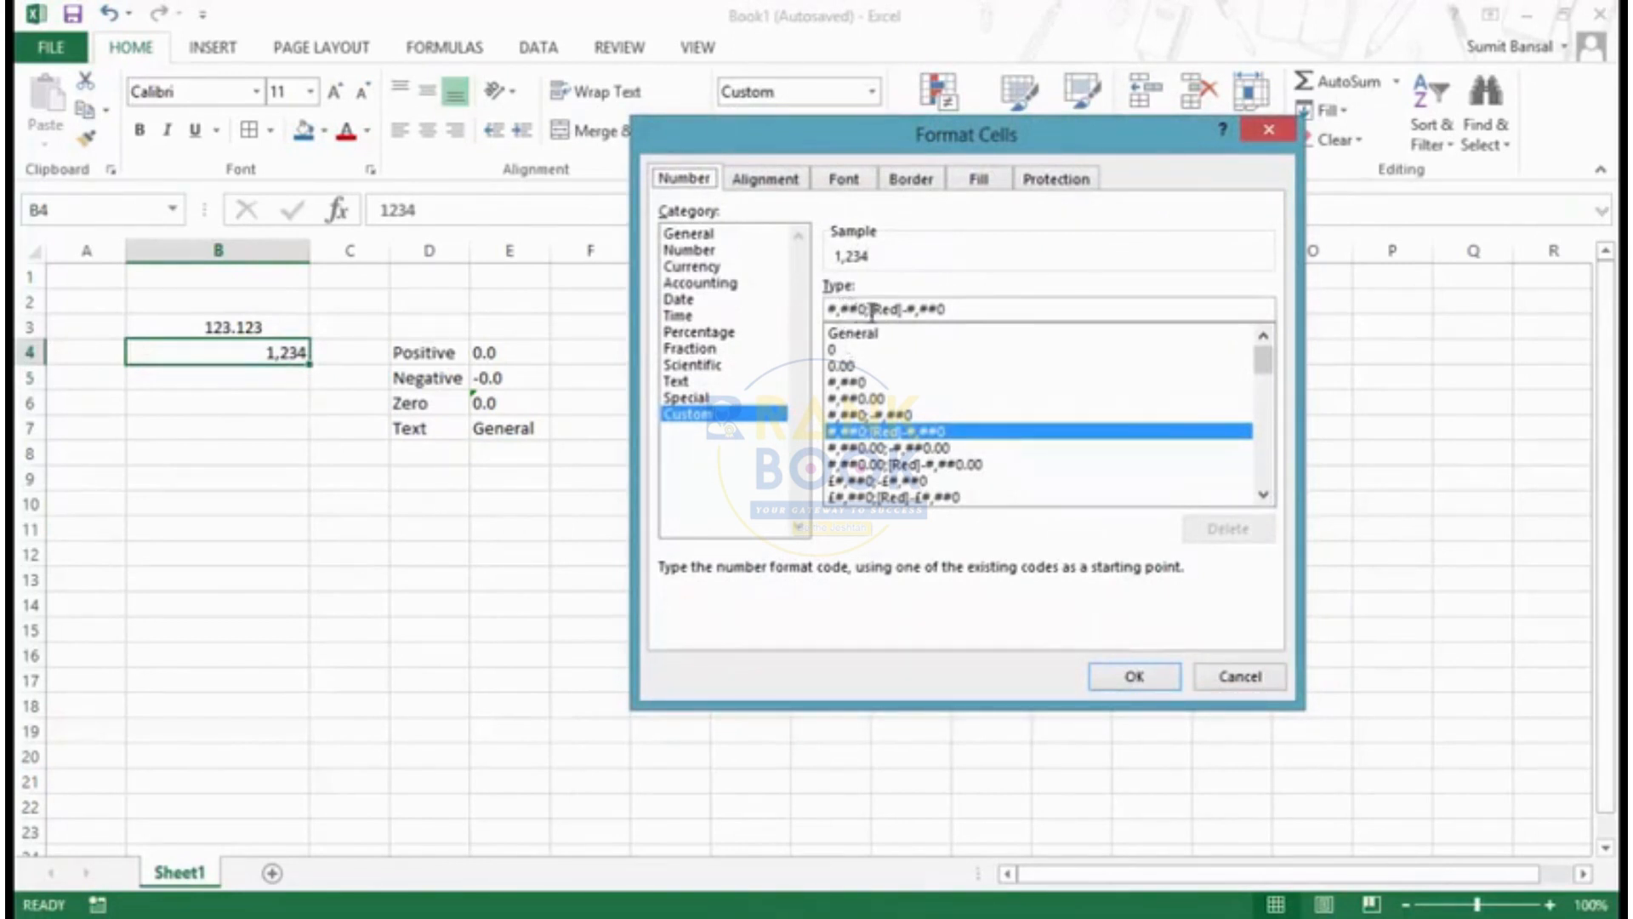
{"action": "key", "text": "Escape"}
- Change B4's value to -1234 and check it against the [Red] negative section of its custom format code
{"action": "left_click", "coordinate": [427, 209]}
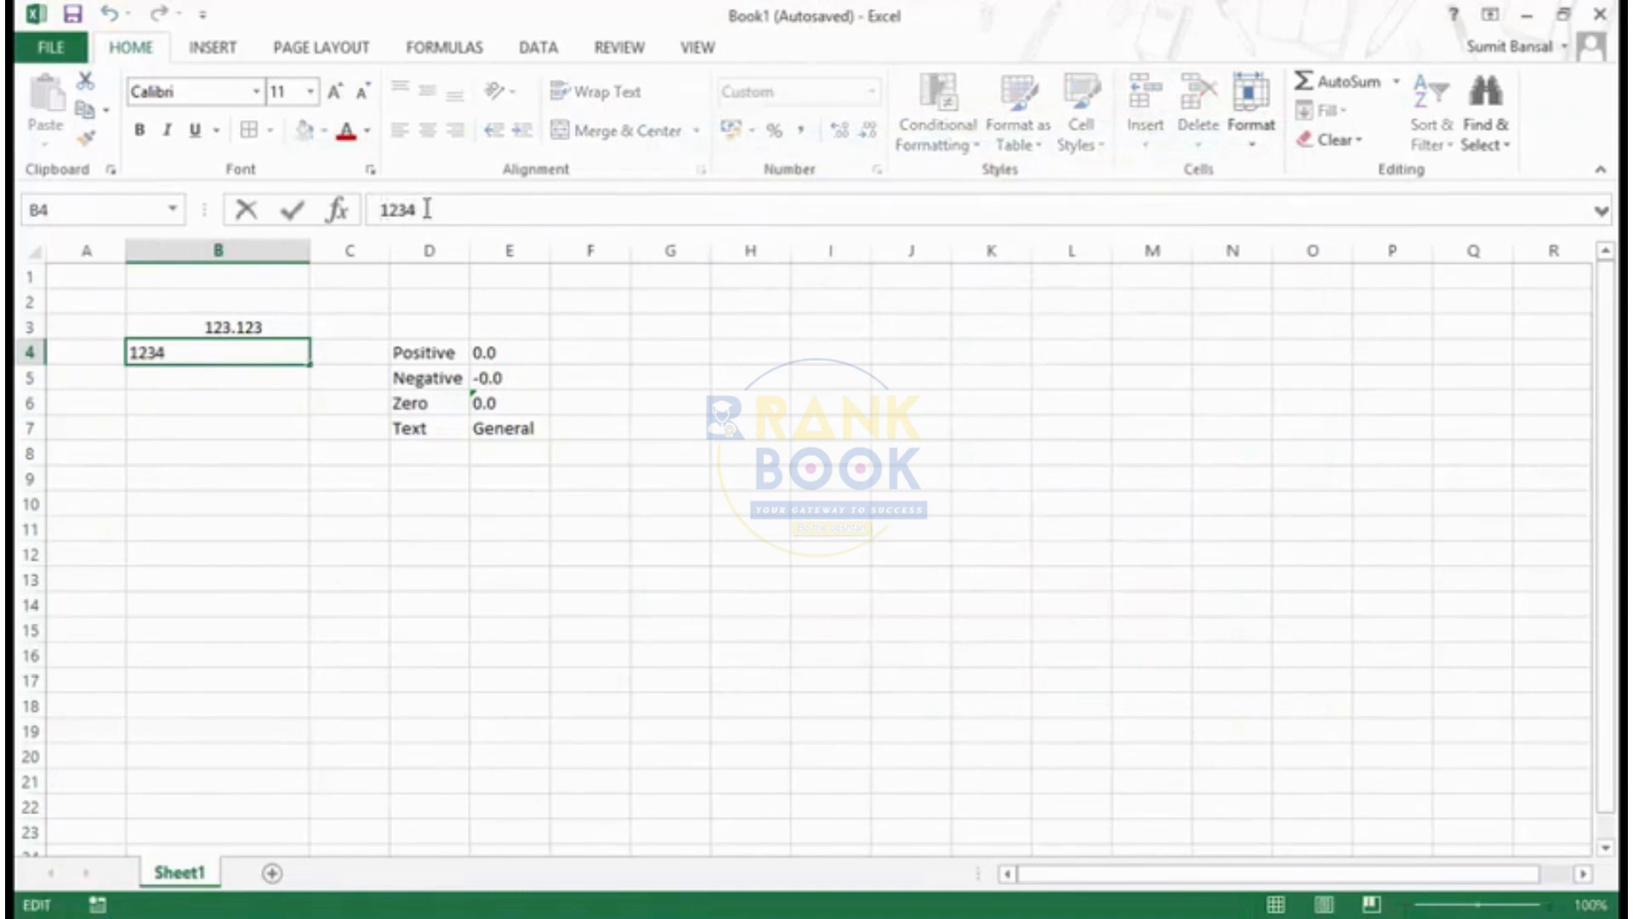
{"action": "type", "text": "-"}
{"action": "key", "text": "Return"}
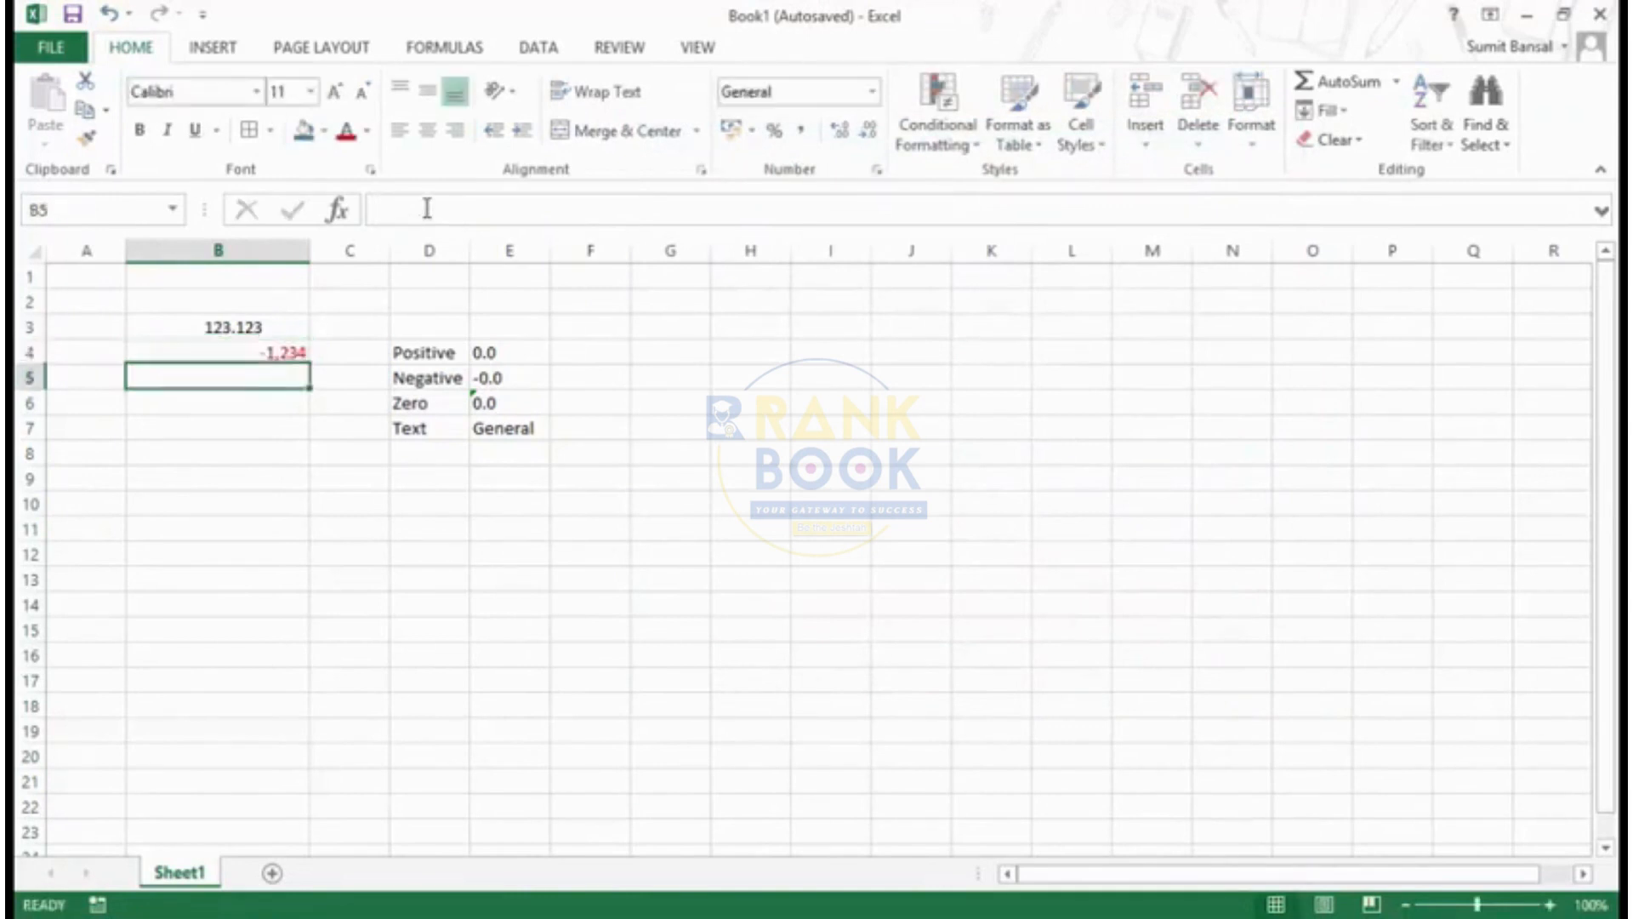
{"action": "key", "text": "Up"}
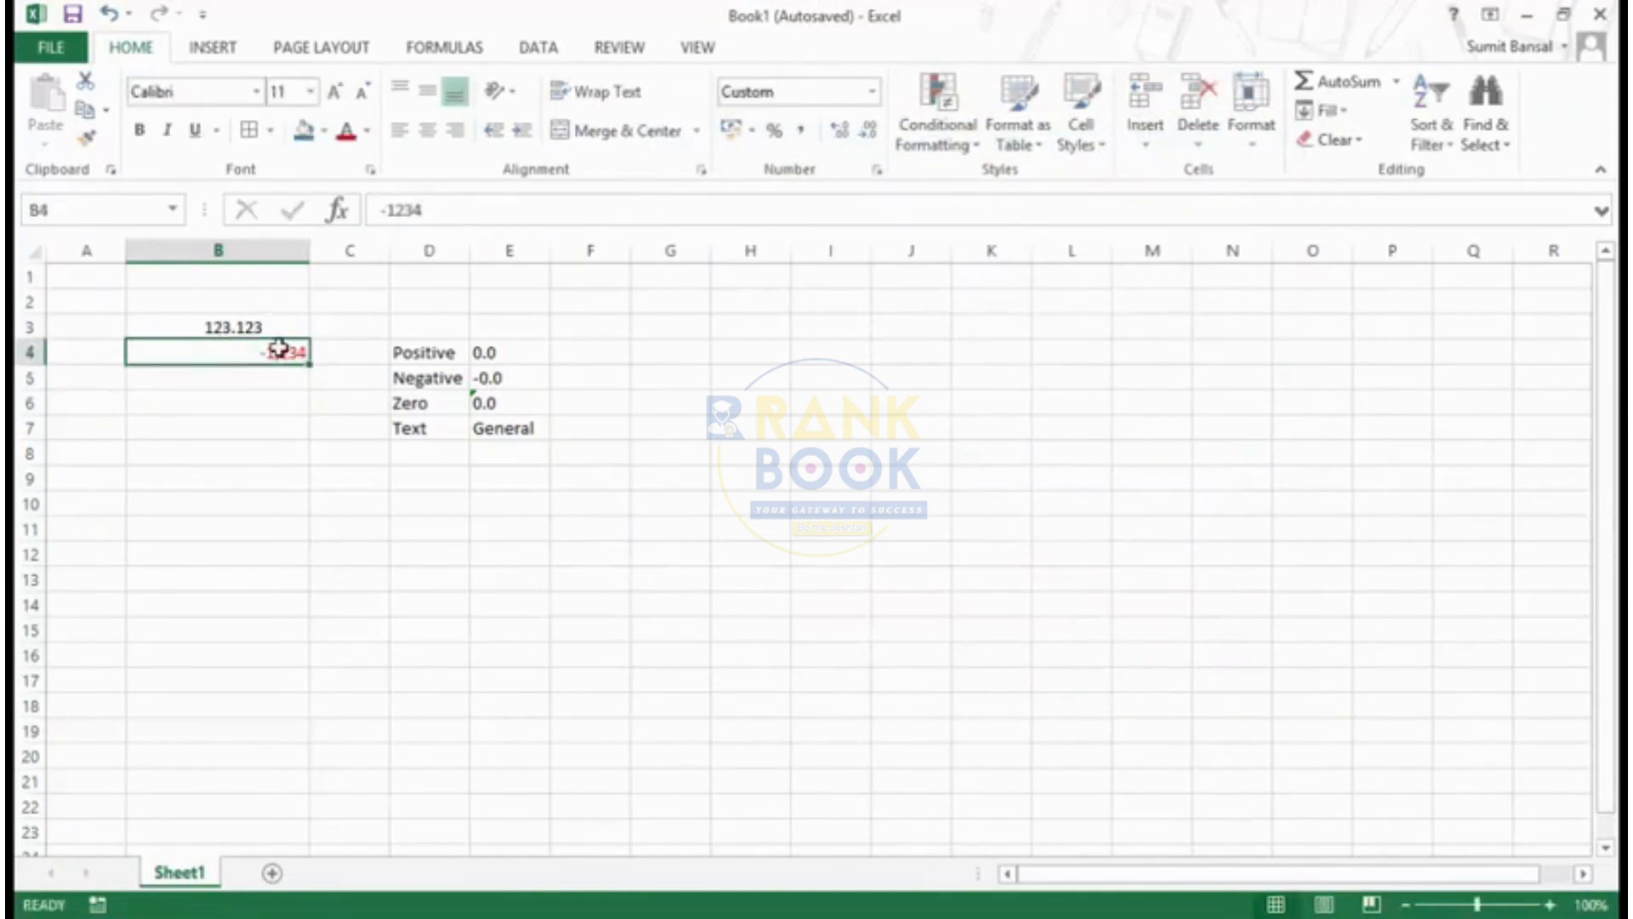
{"action": "key", "text": "ctrl+1"}
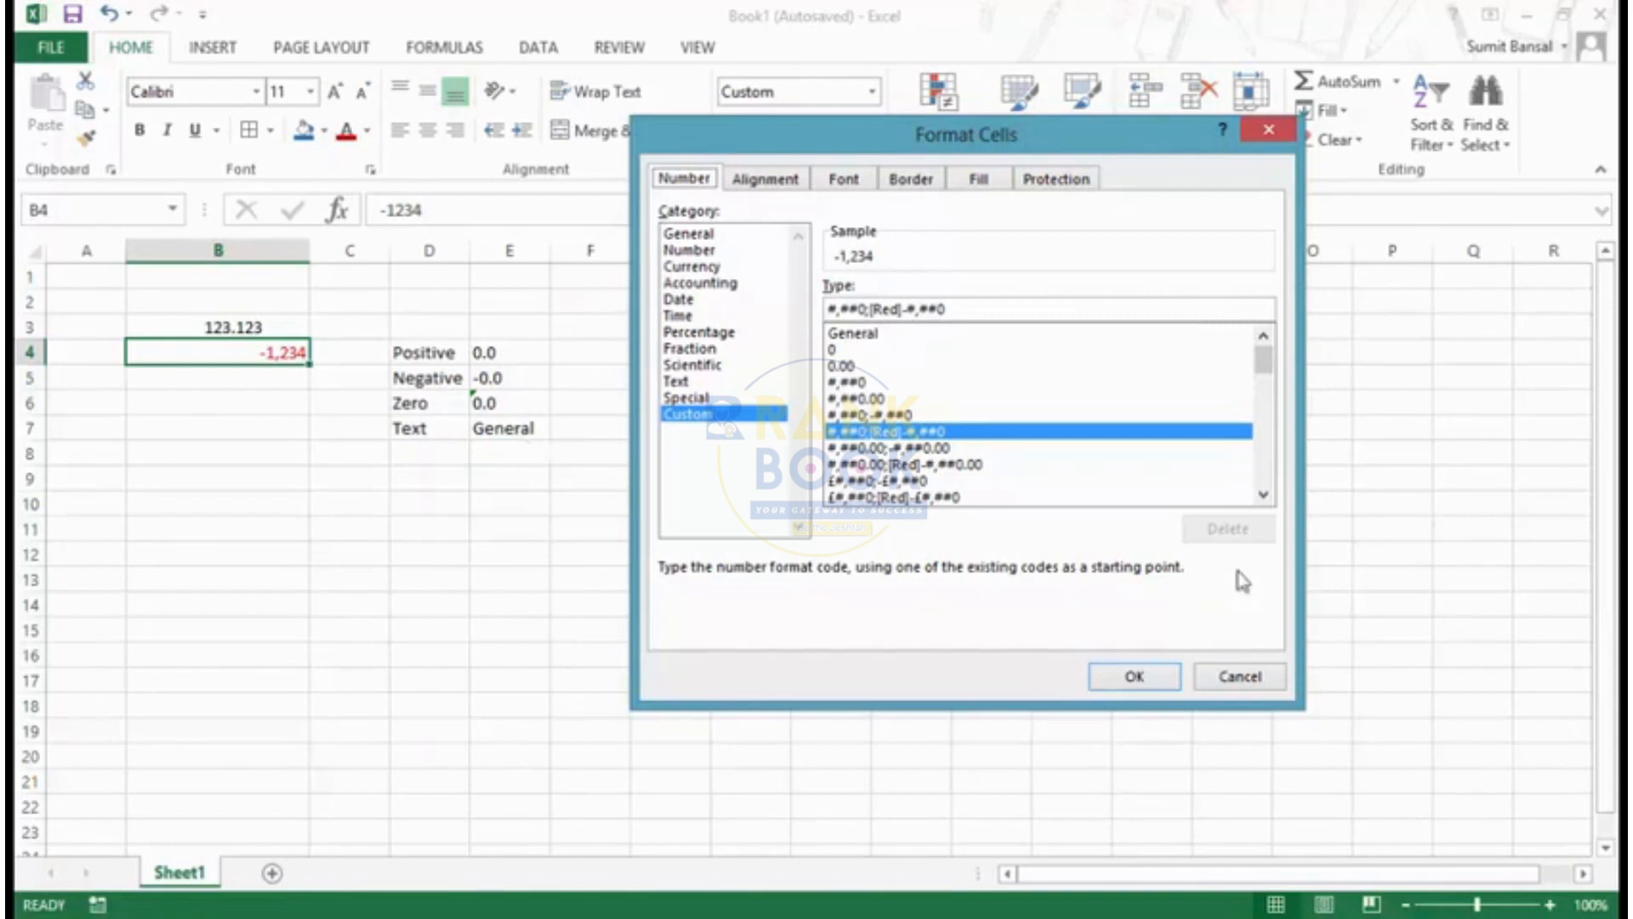
- Preview the custom code 0% for cell B4, then apply the built-in fraction code # ?/? to it
{"action": "left_click", "coordinate": [1263, 497]}
{"action": "left_click", "coordinate": [1262, 496]}
{"action": "left_click", "coordinate": [1262, 496]}
{"action": "left_click", "coordinate": [1263, 497]}
{"action": "left_click", "coordinate": [1263, 497]}
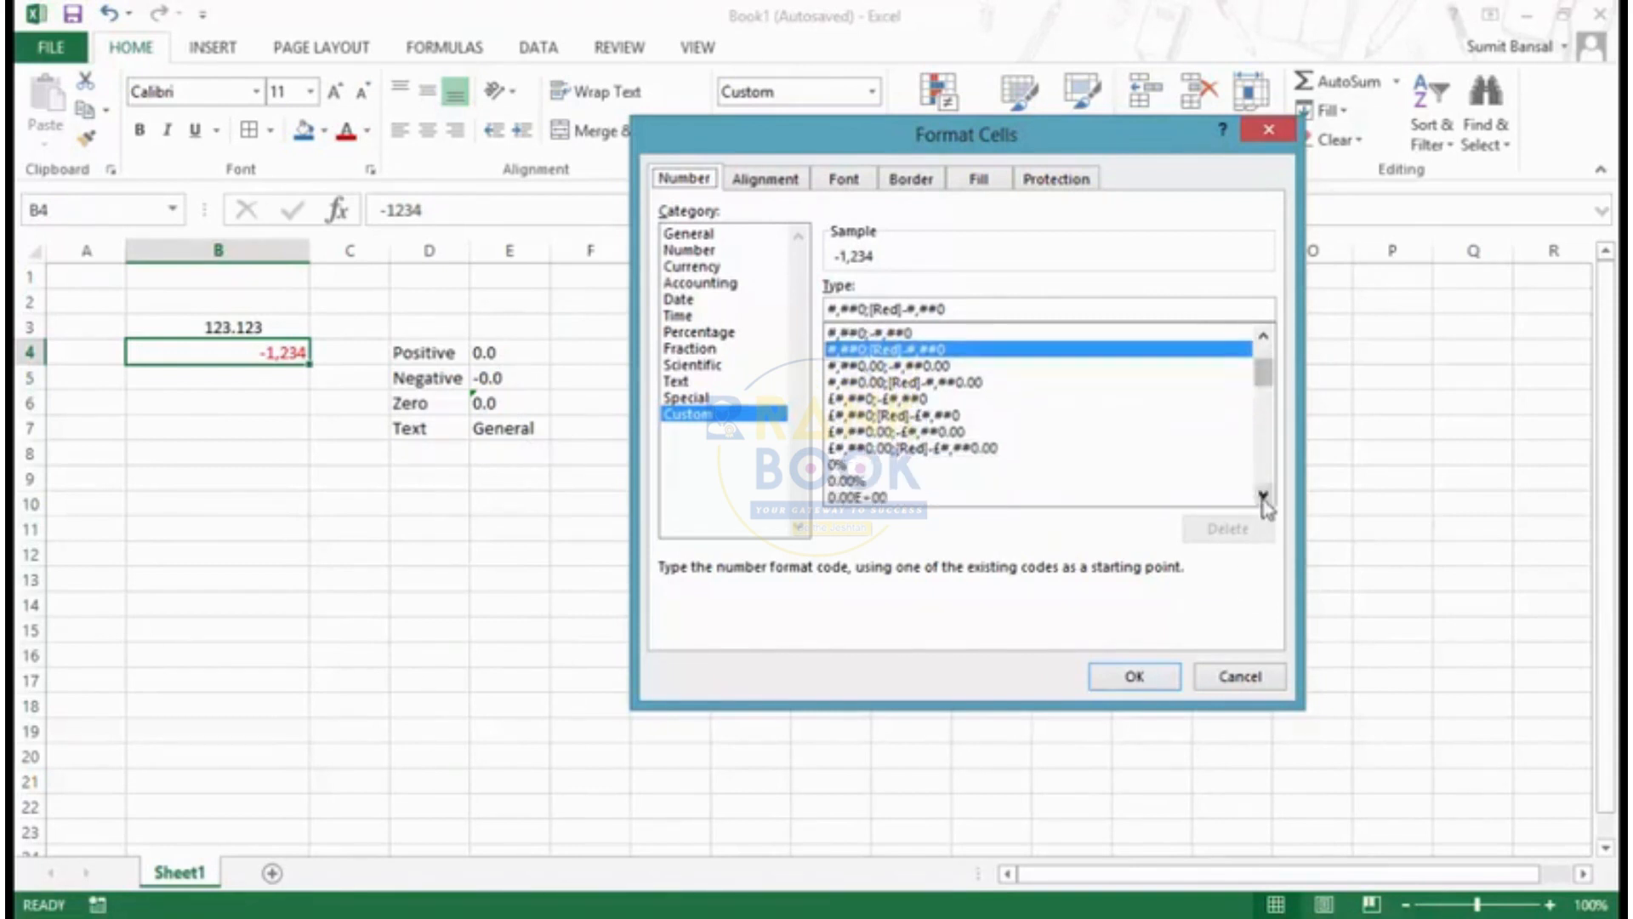
{"action": "left_click", "coordinate": [1263, 497]}
{"action": "left_click", "coordinate": [1263, 497]}
{"action": "left_click", "coordinate": [869, 432]}
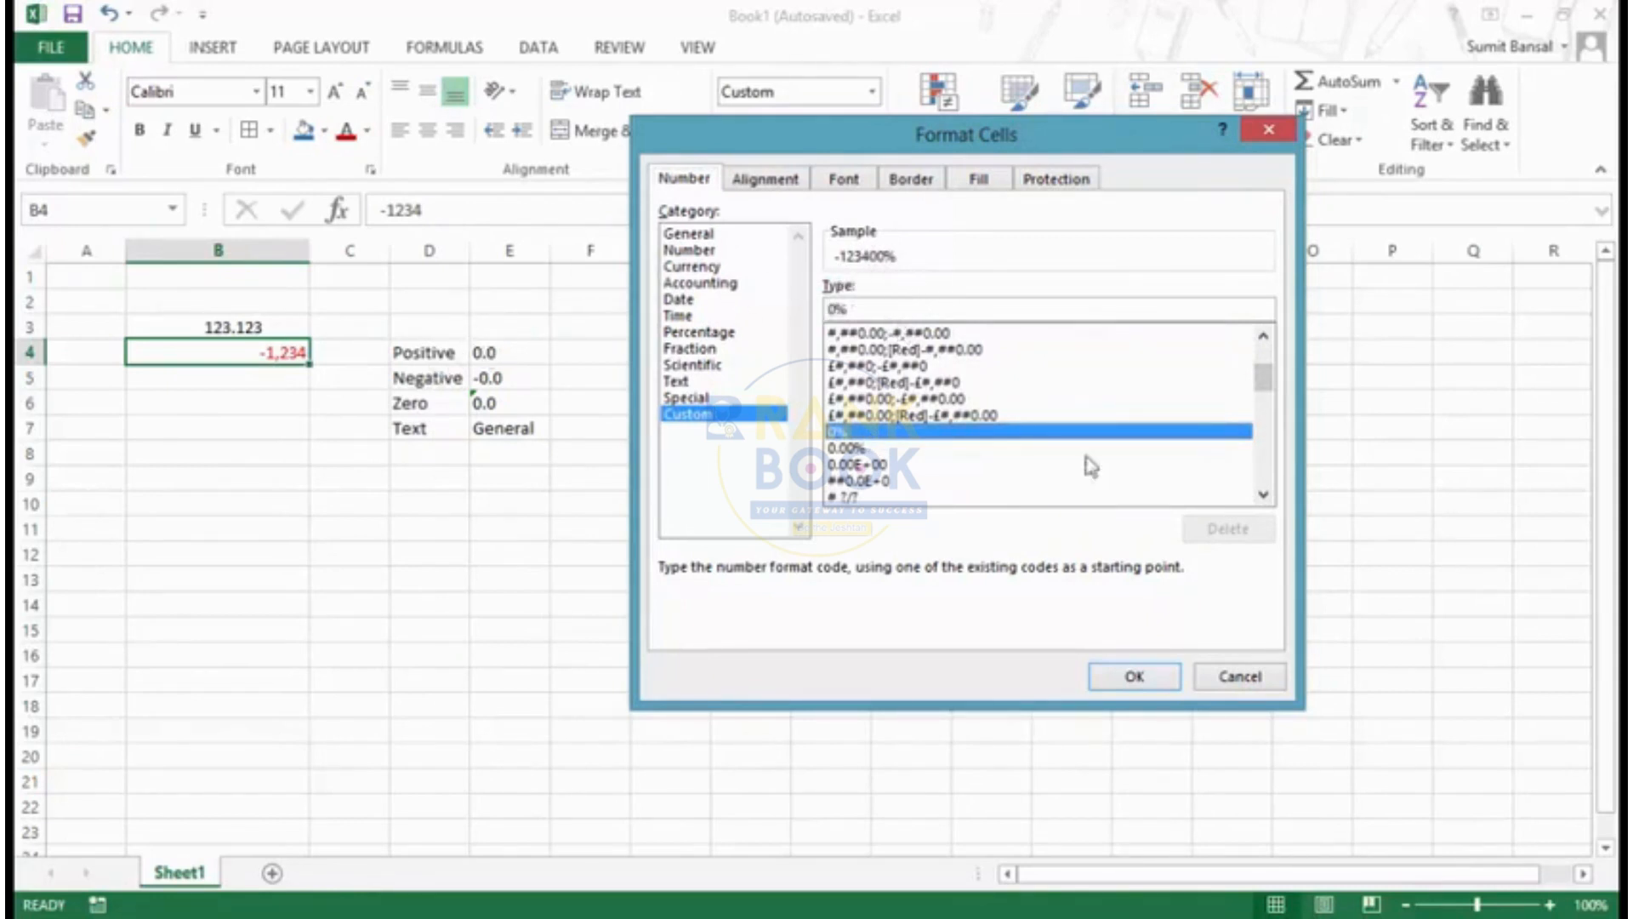
{"action": "left_click", "coordinate": [1264, 495]}
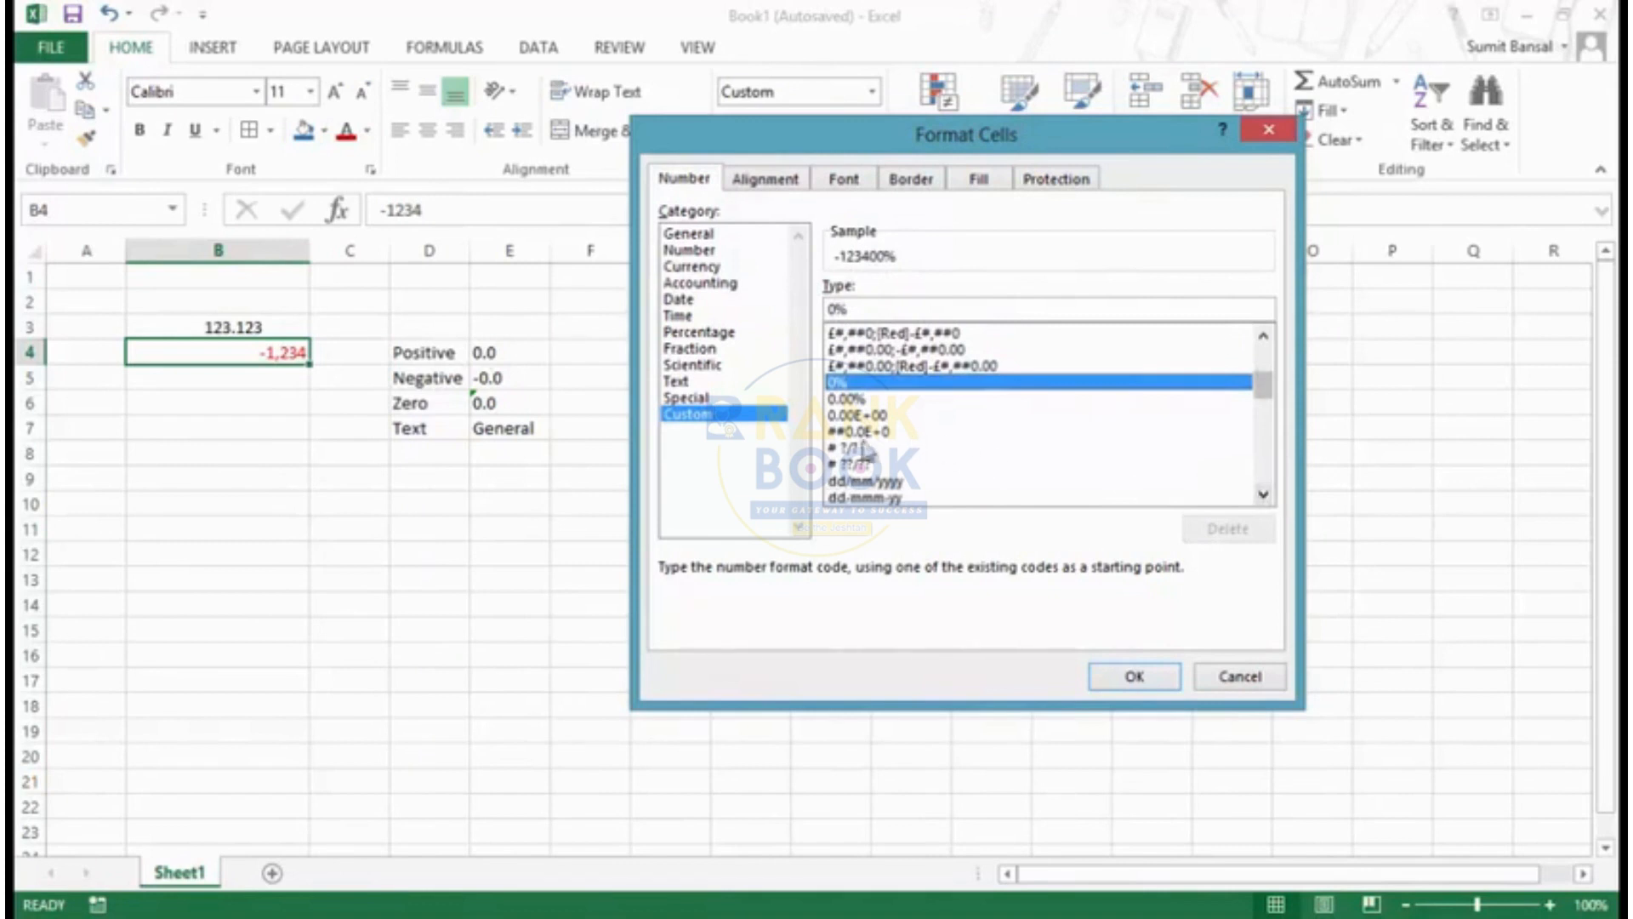
{"action": "left_click", "coordinate": [851, 450]}
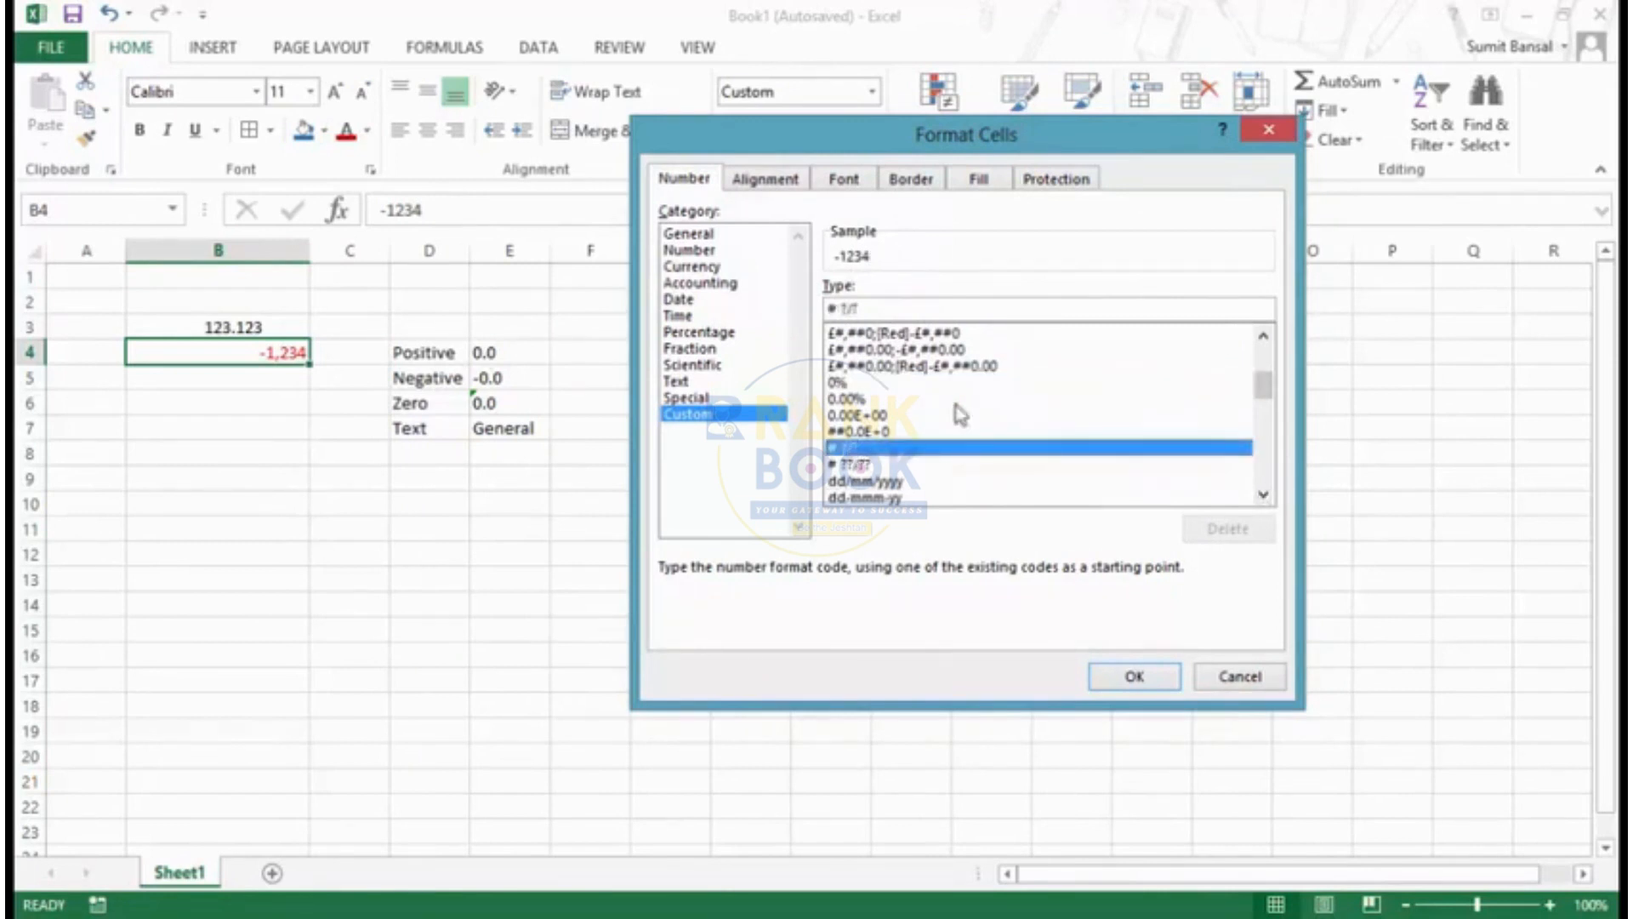
{"action": "left_click", "coordinate": [1136, 677]}
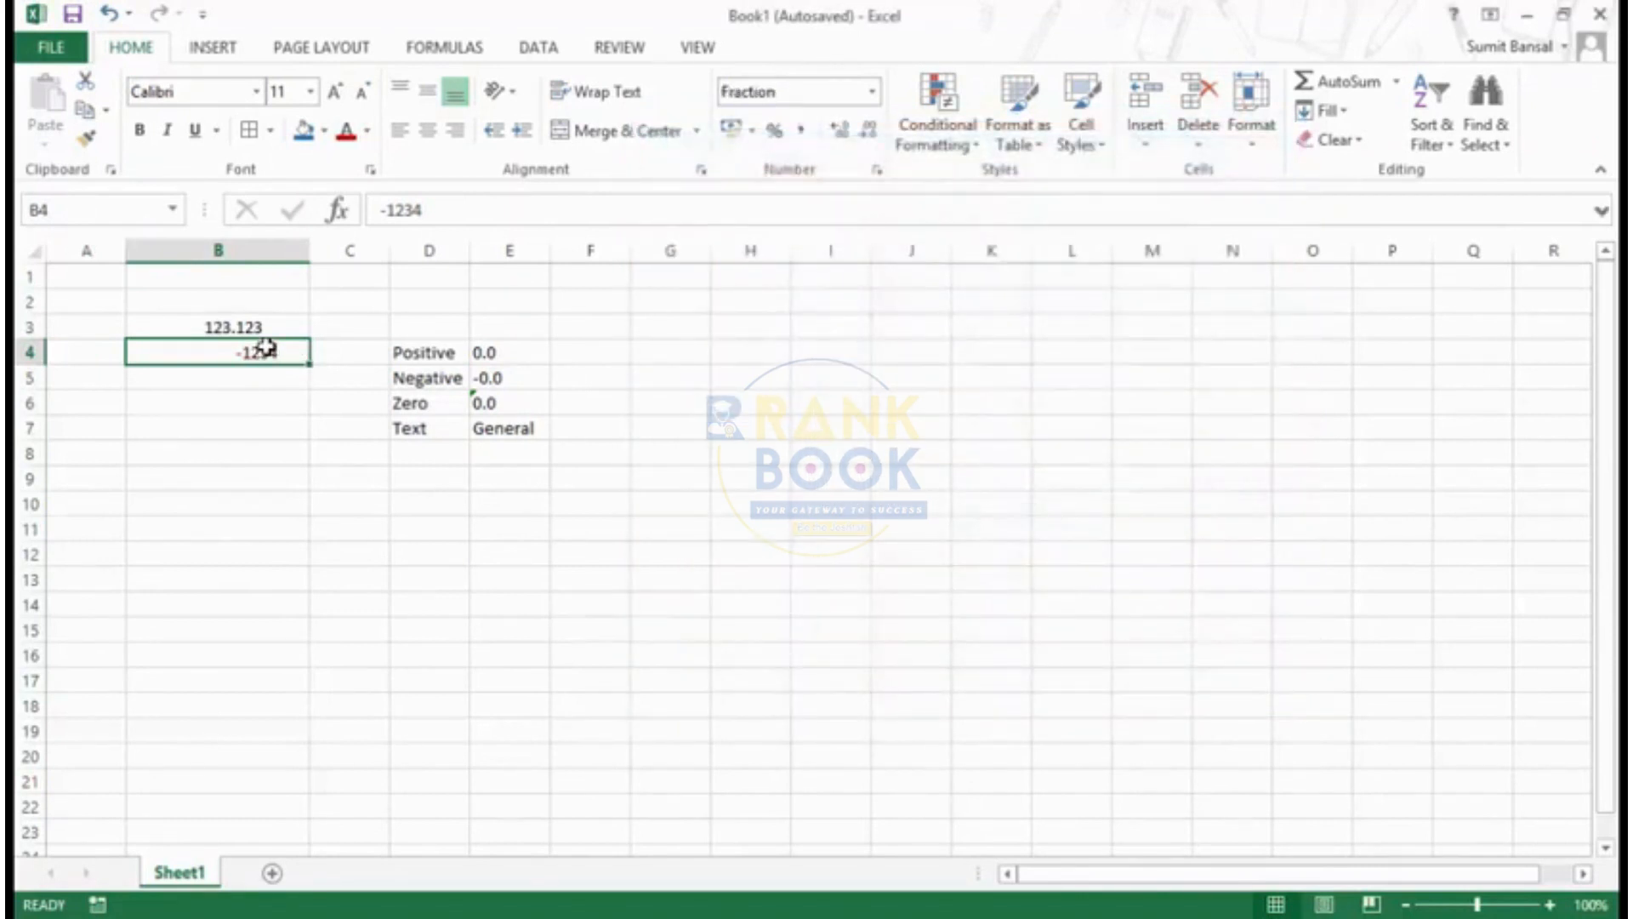
- Enter 1.2 in cell B4 and check it against the # ?/? code among the custom formats
{"action": "type", "text": "1."}
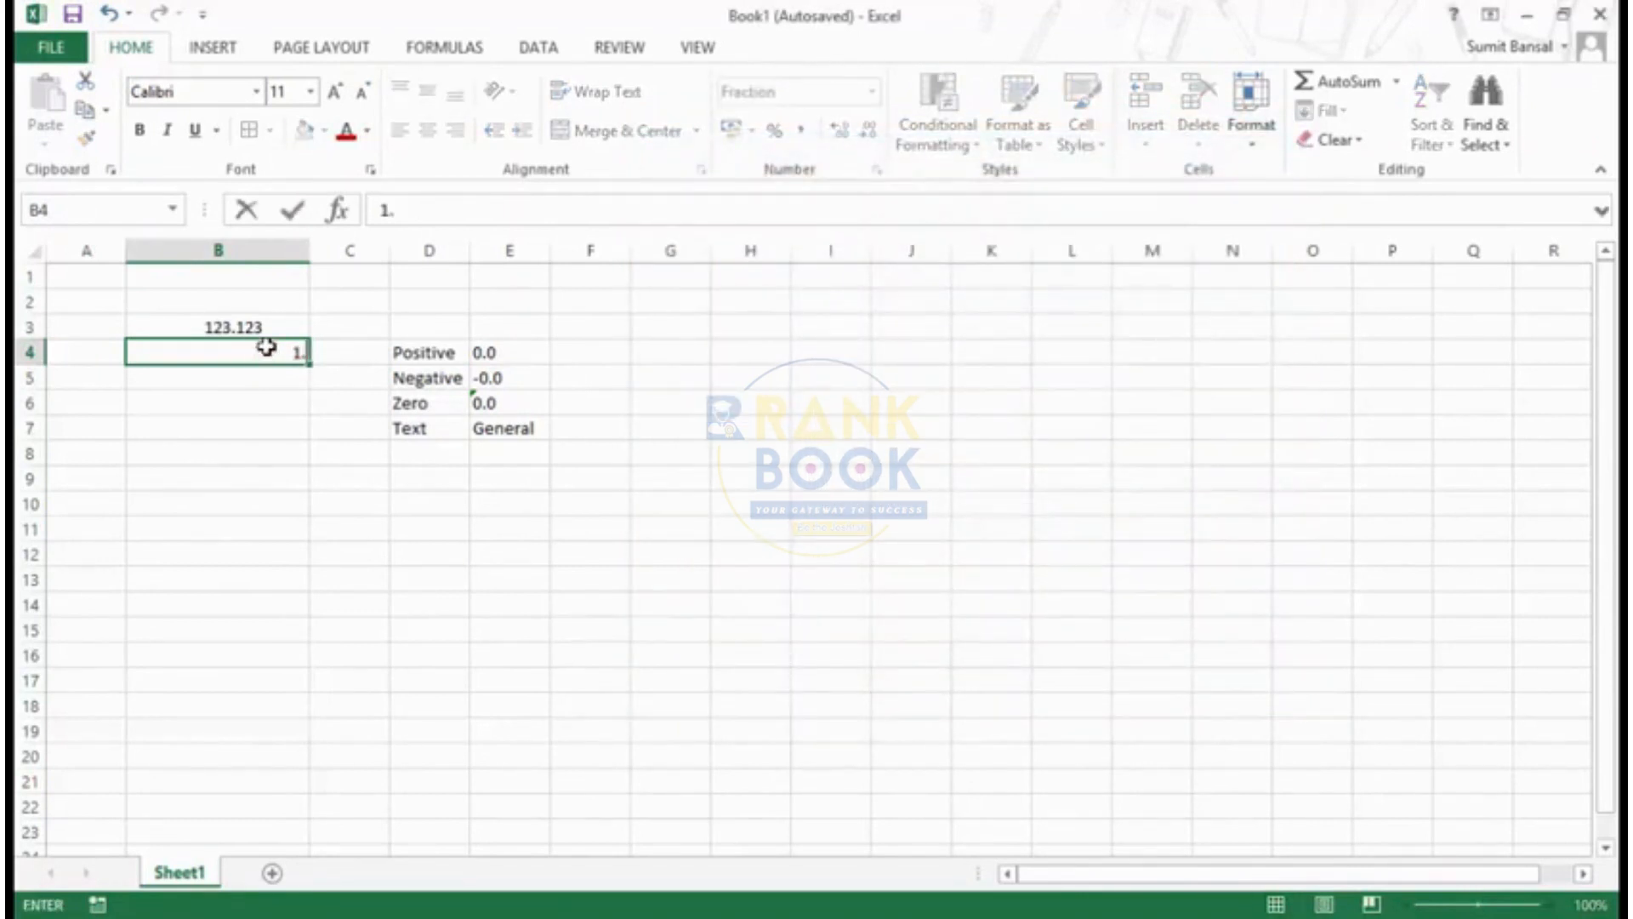
{"action": "type", "text": "2"}
{"action": "key", "text": "Return"}
{"action": "left_click", "coordinate": [284, 350]}
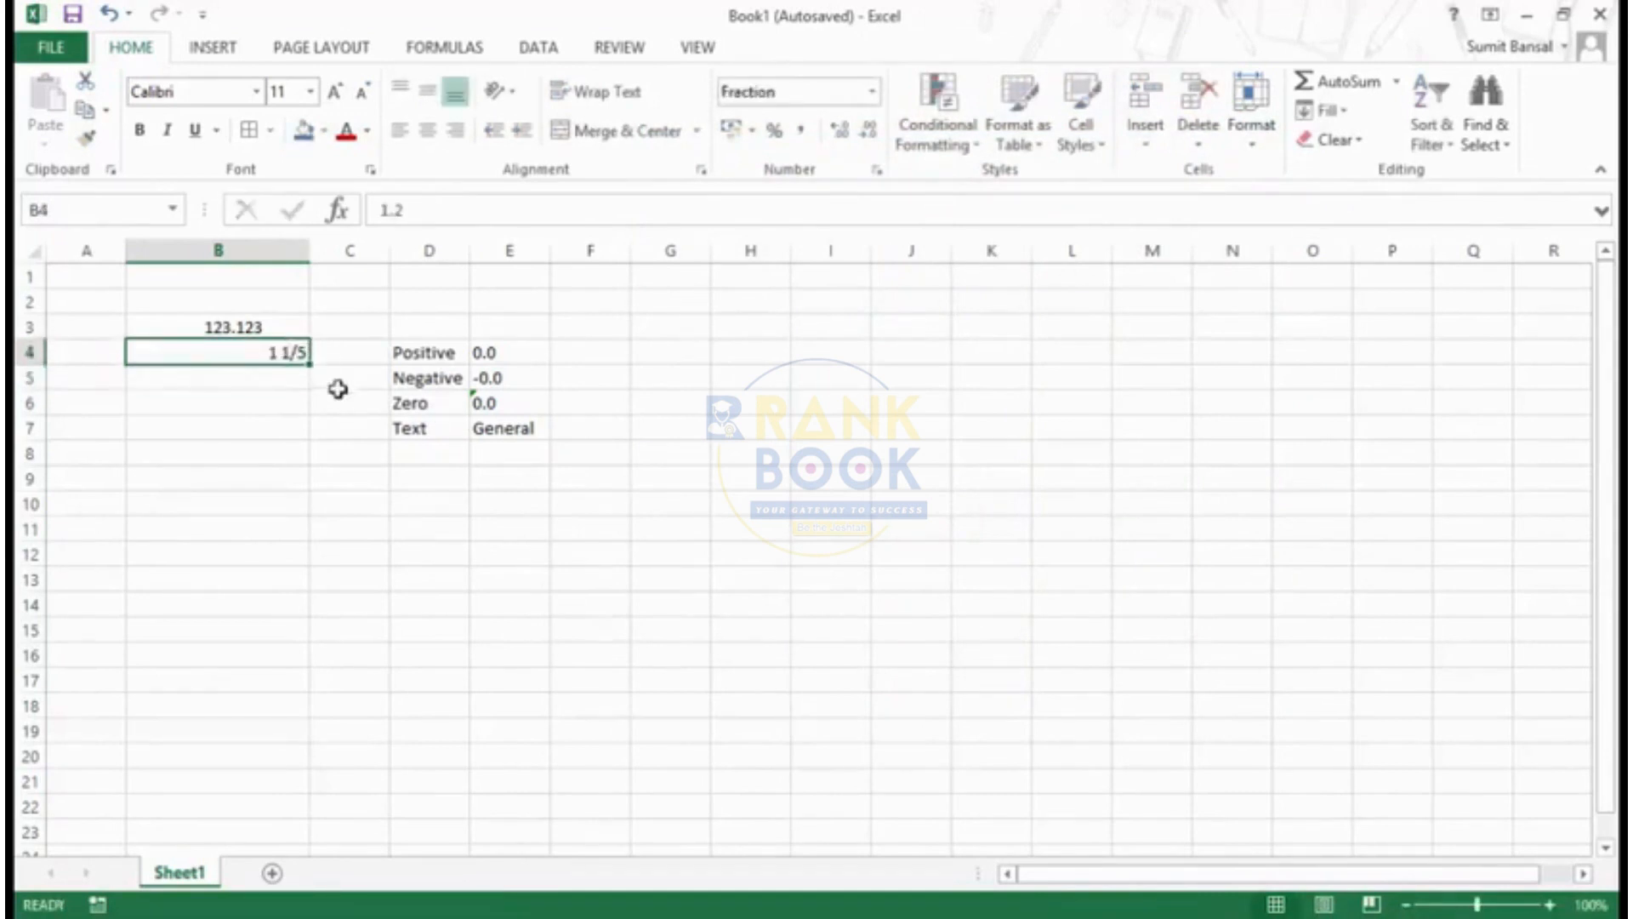
{"action": "key", "text": "ctrl+1"}
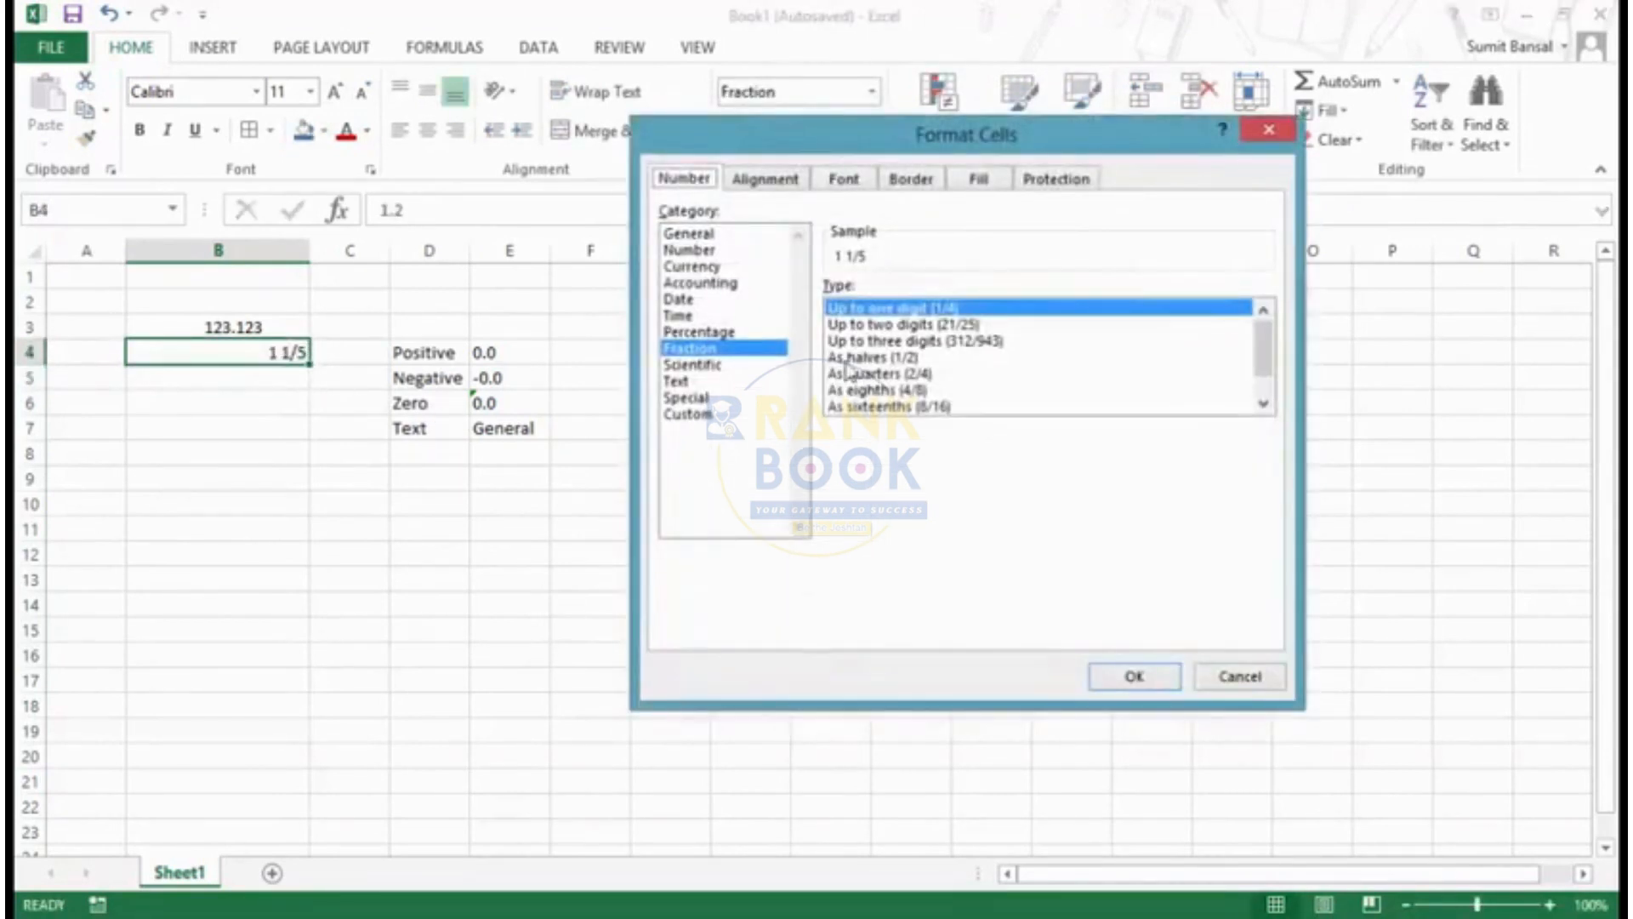
{"action": "left_click", "coordinate": [693, 414]}
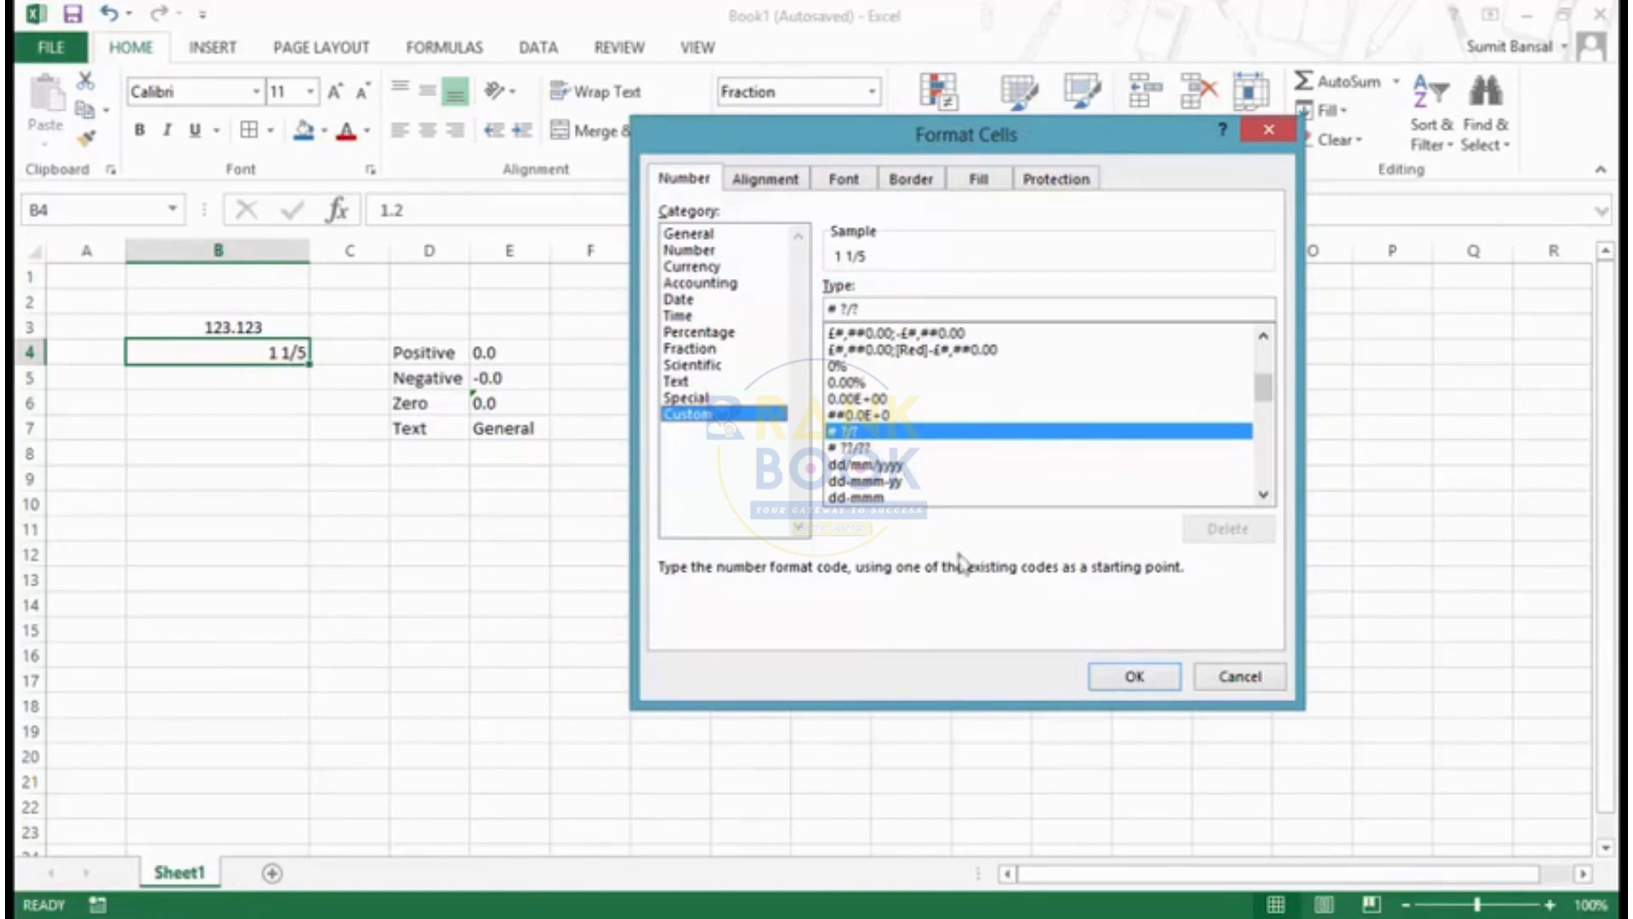
{"action": "left_click", "coordinate": [1136, 678]}
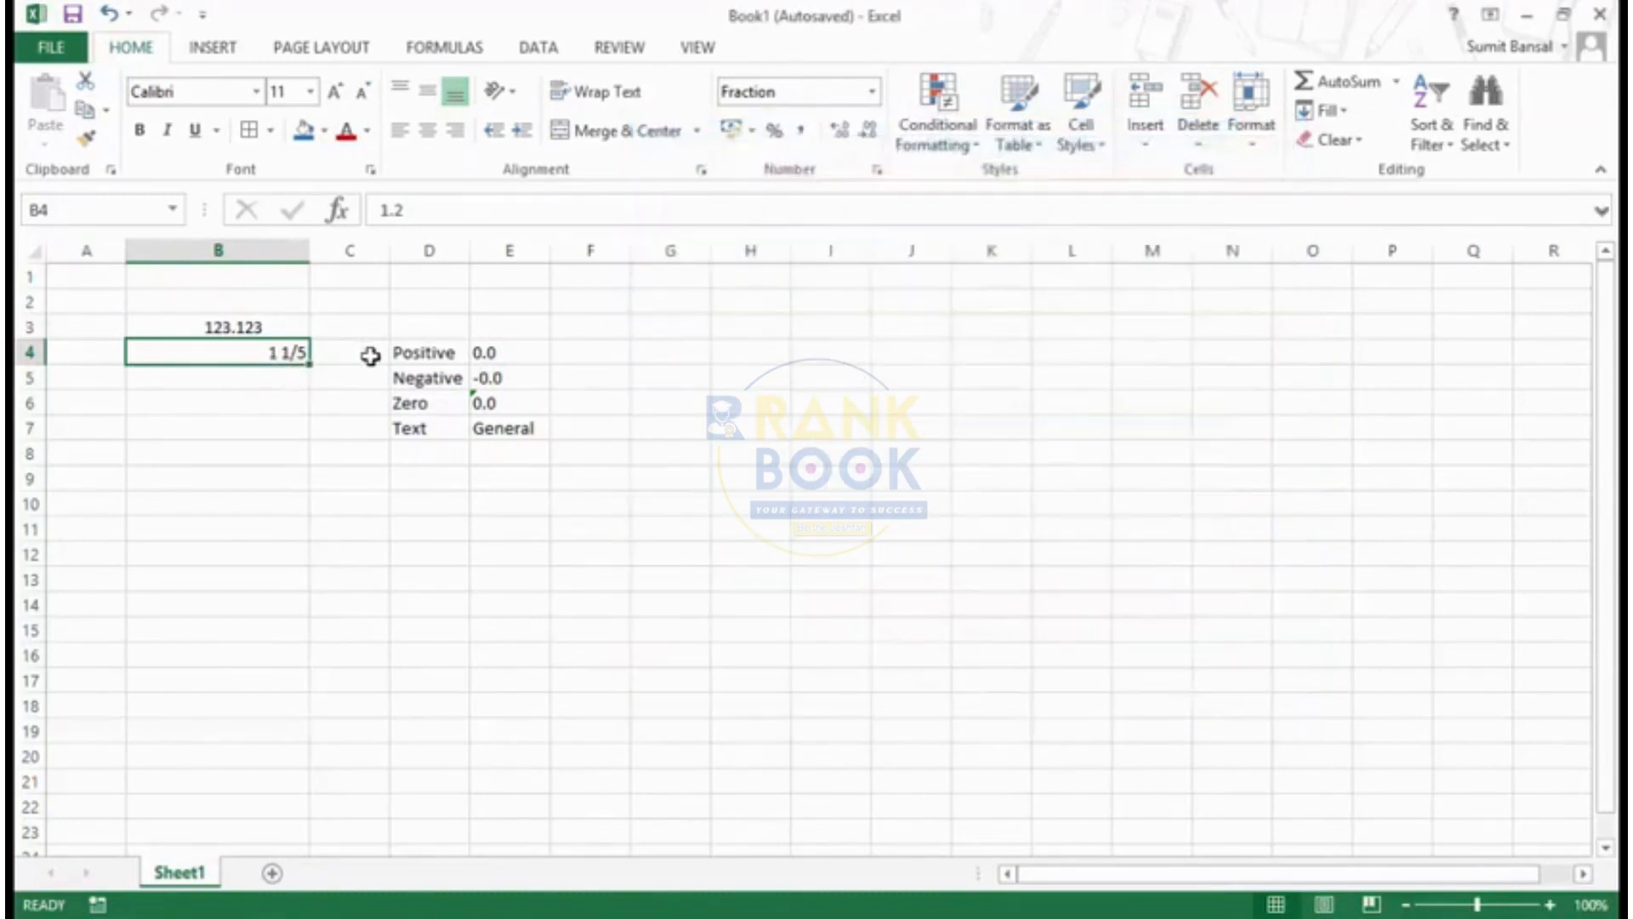
- Test the fraction format by entering .1 in cell B4, then restore the value to 1.2
{"action": "type", "text": ".1"}
{"action": "key", "text": "Return"}
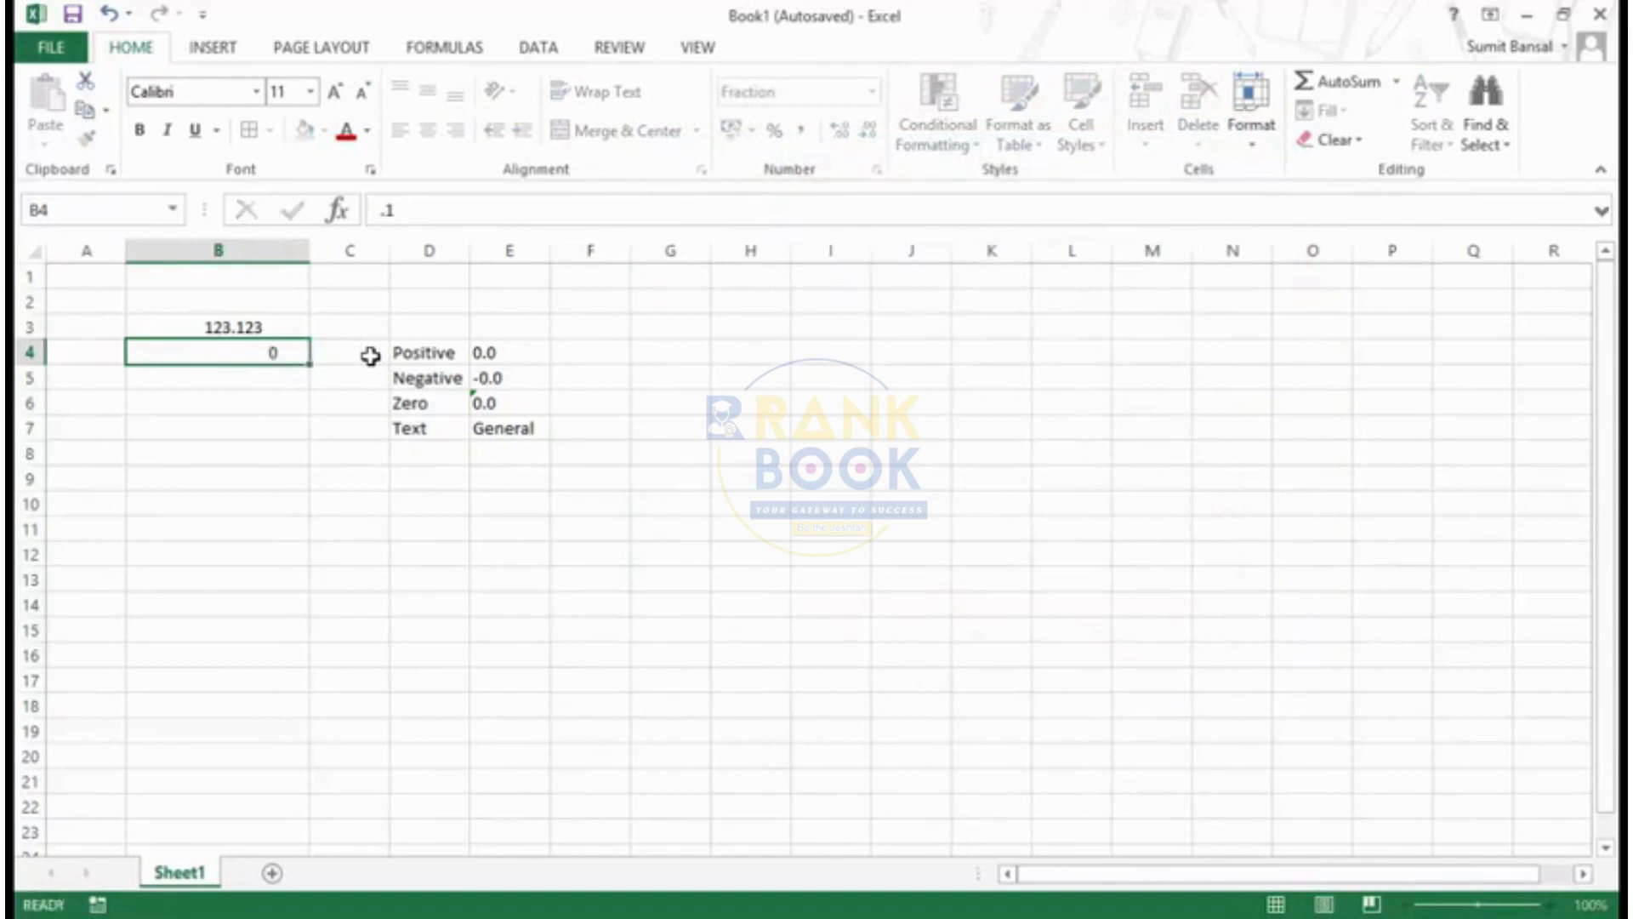
{"action": "key", "text": "Up"}
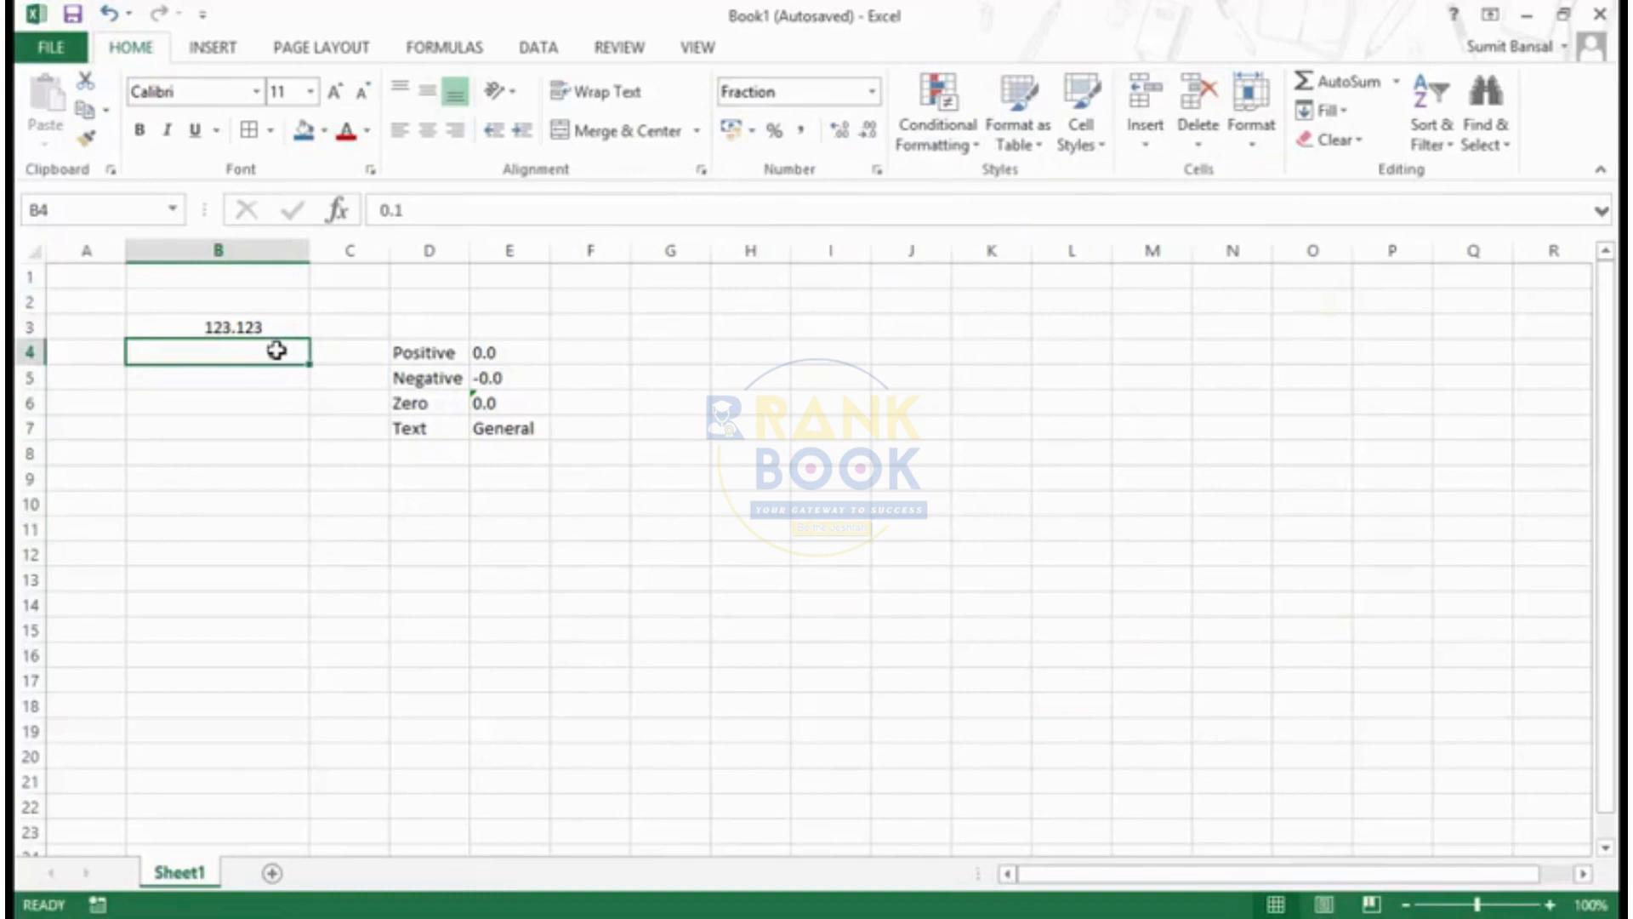
{"action": "type", "text": "1.2"}
{"action": "key", "text": "Return"}
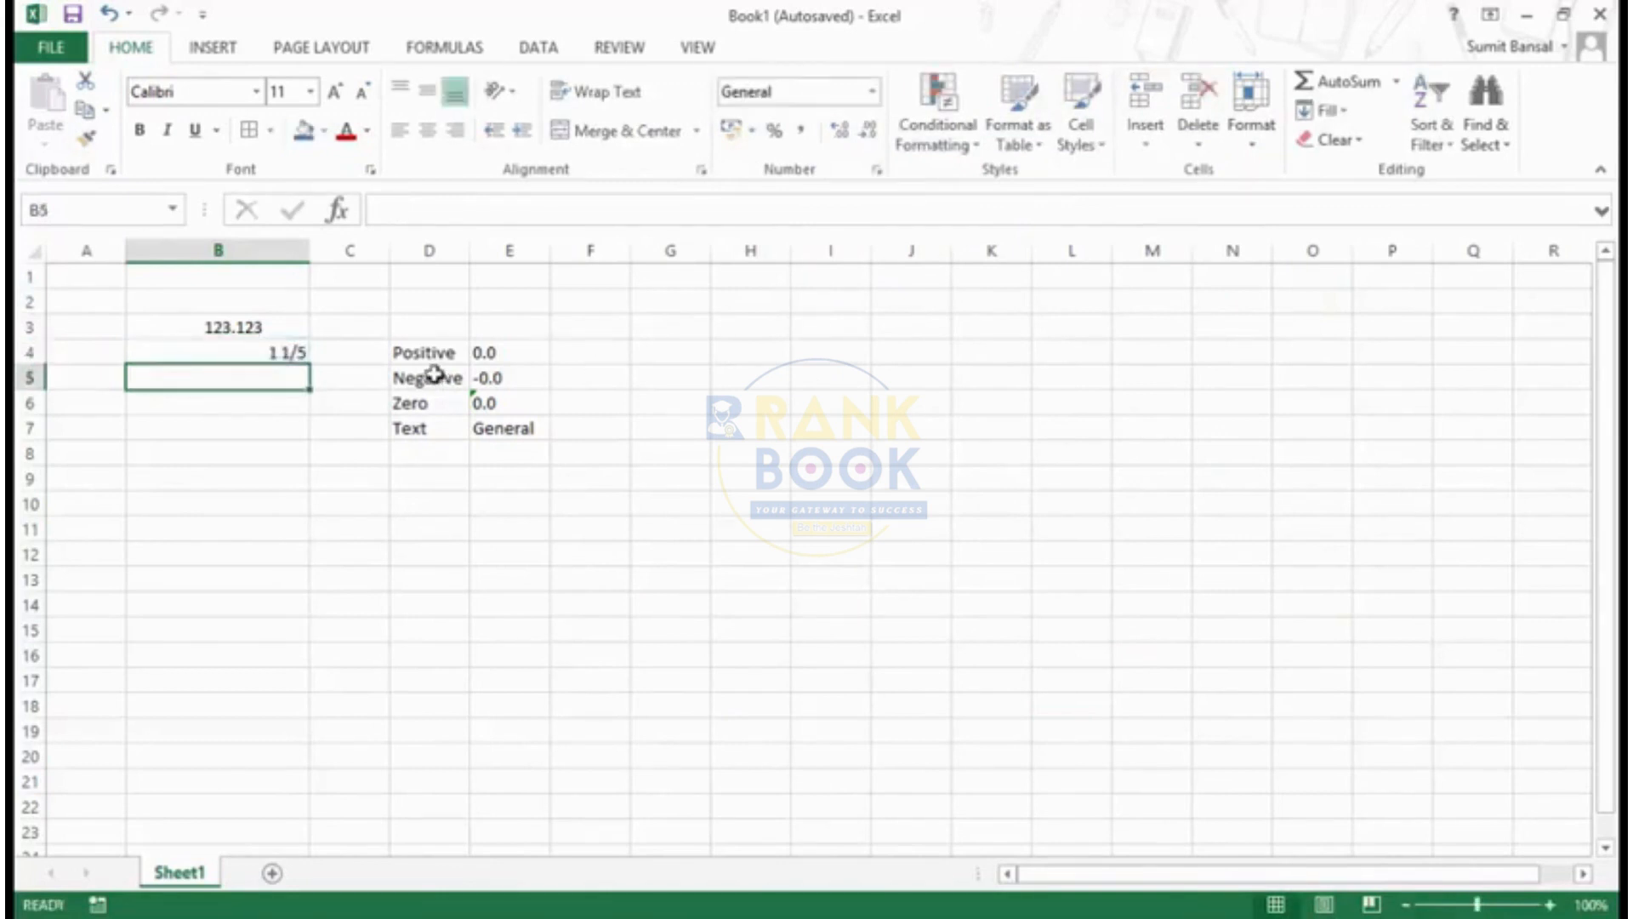
{"action": "left_click", "coordinate": [280, 351]}
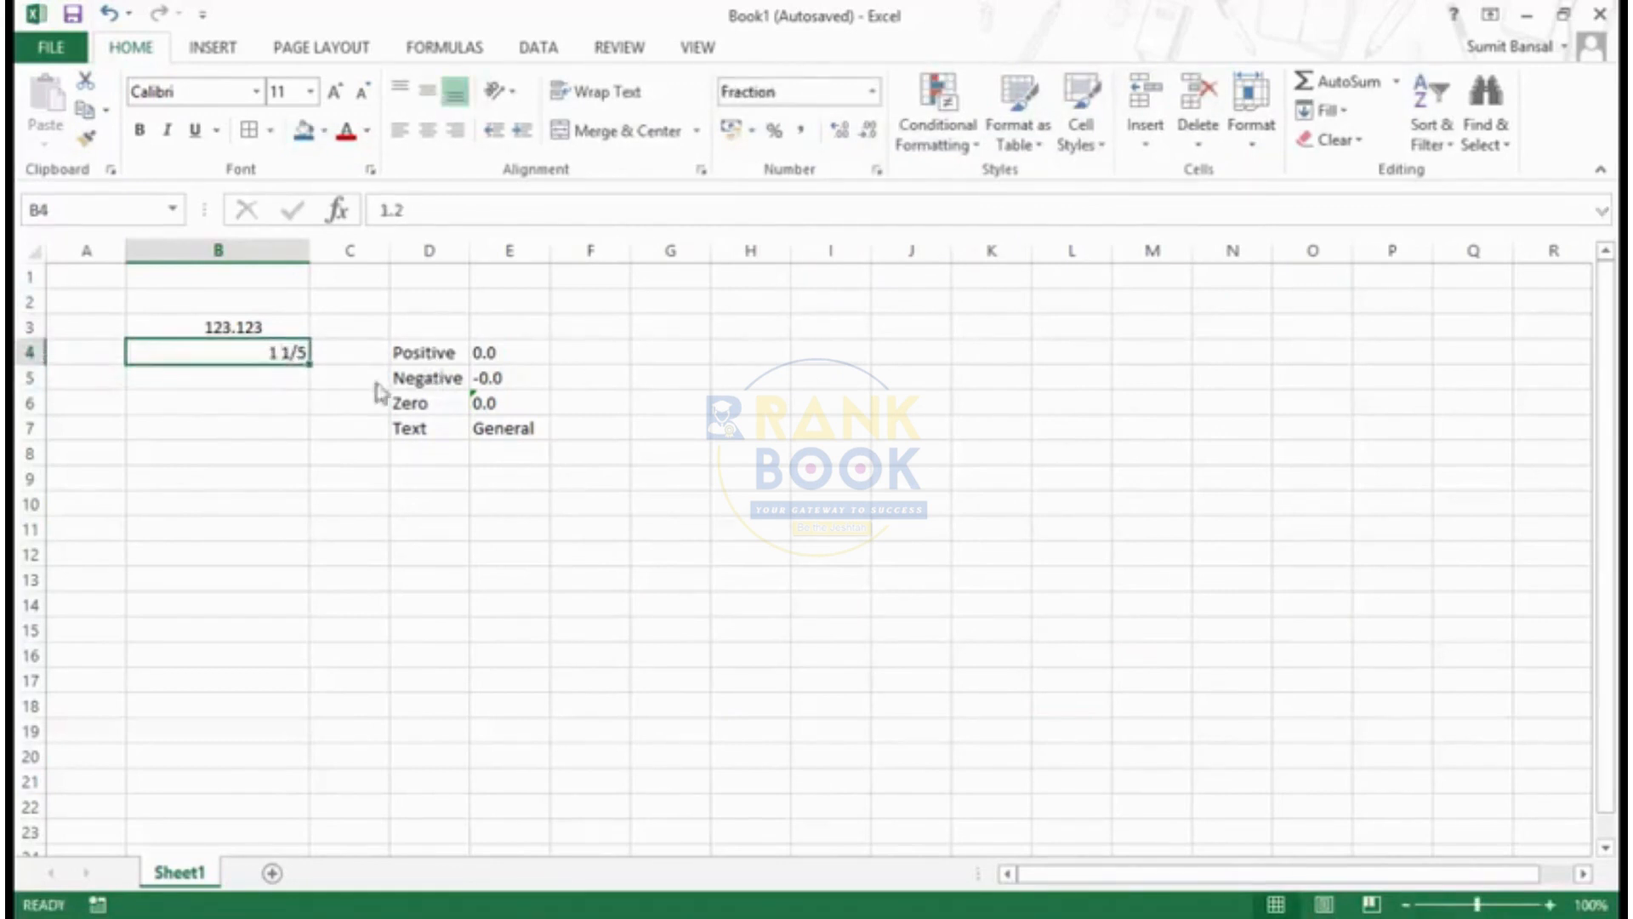
- Review the built-in custom date codes that follow # ?/? for cell B4, leaving its format as is
{"action": "key", "text": "ctrl+1"}
{"action": "left_click", "coordinate": [723, 414]}
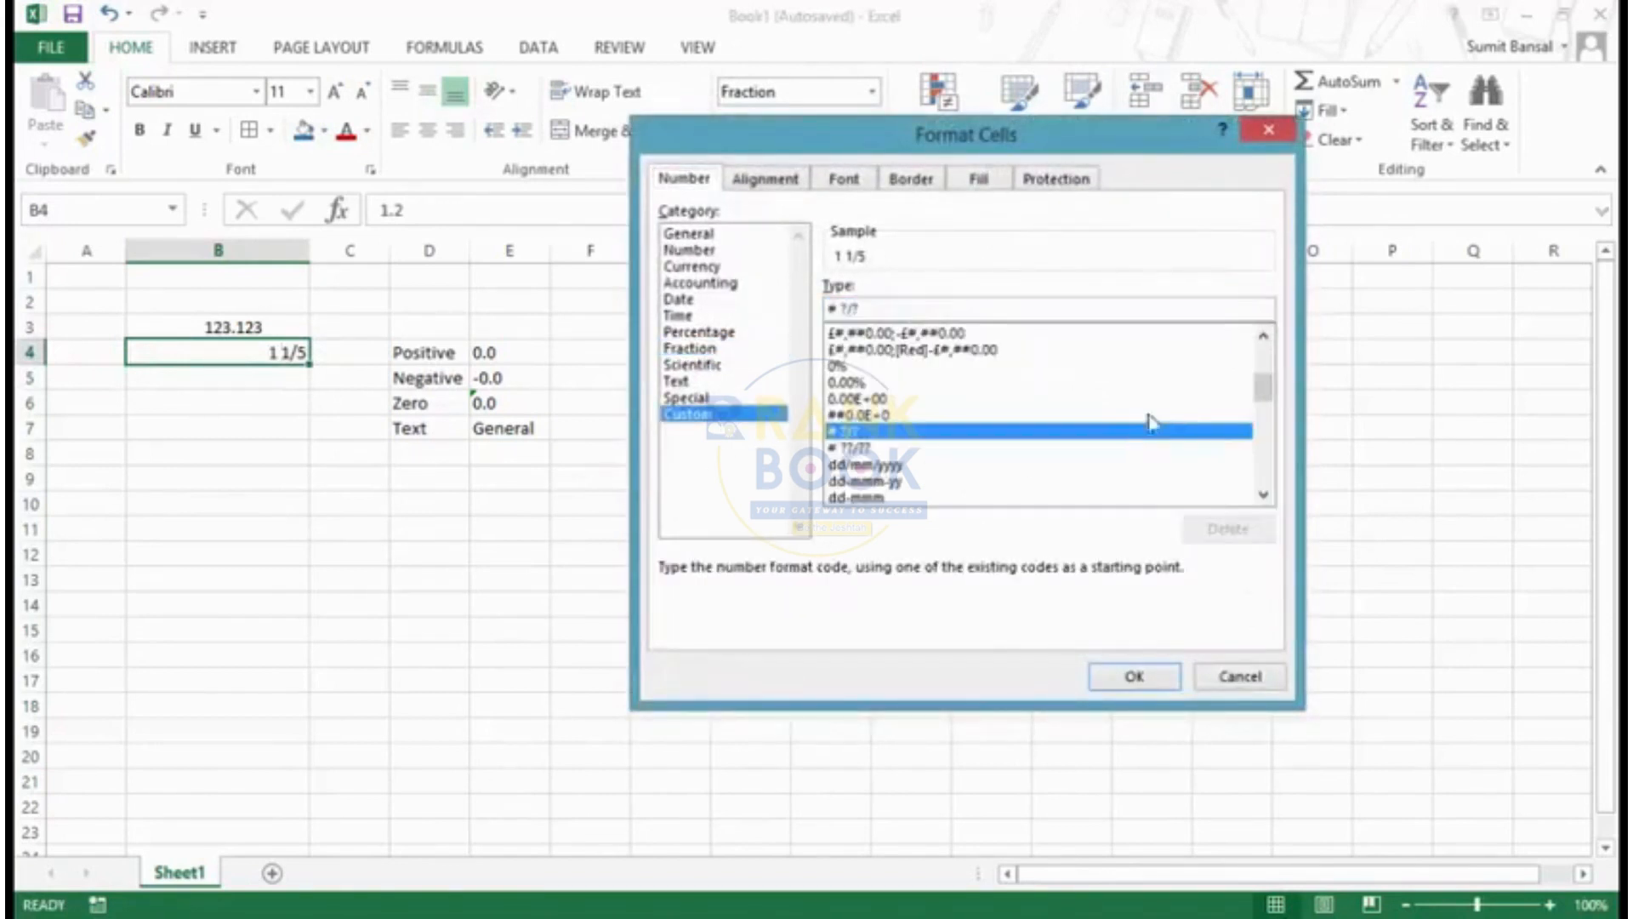
{"action": "left_click", "coordinate": [1265, 495]}
{"action": "left_click", "coordinate": [1265, 495]}
{"action": "left_click_drag", "start_coordinate": [1264, 395], "coordinate": [1265, 403]}
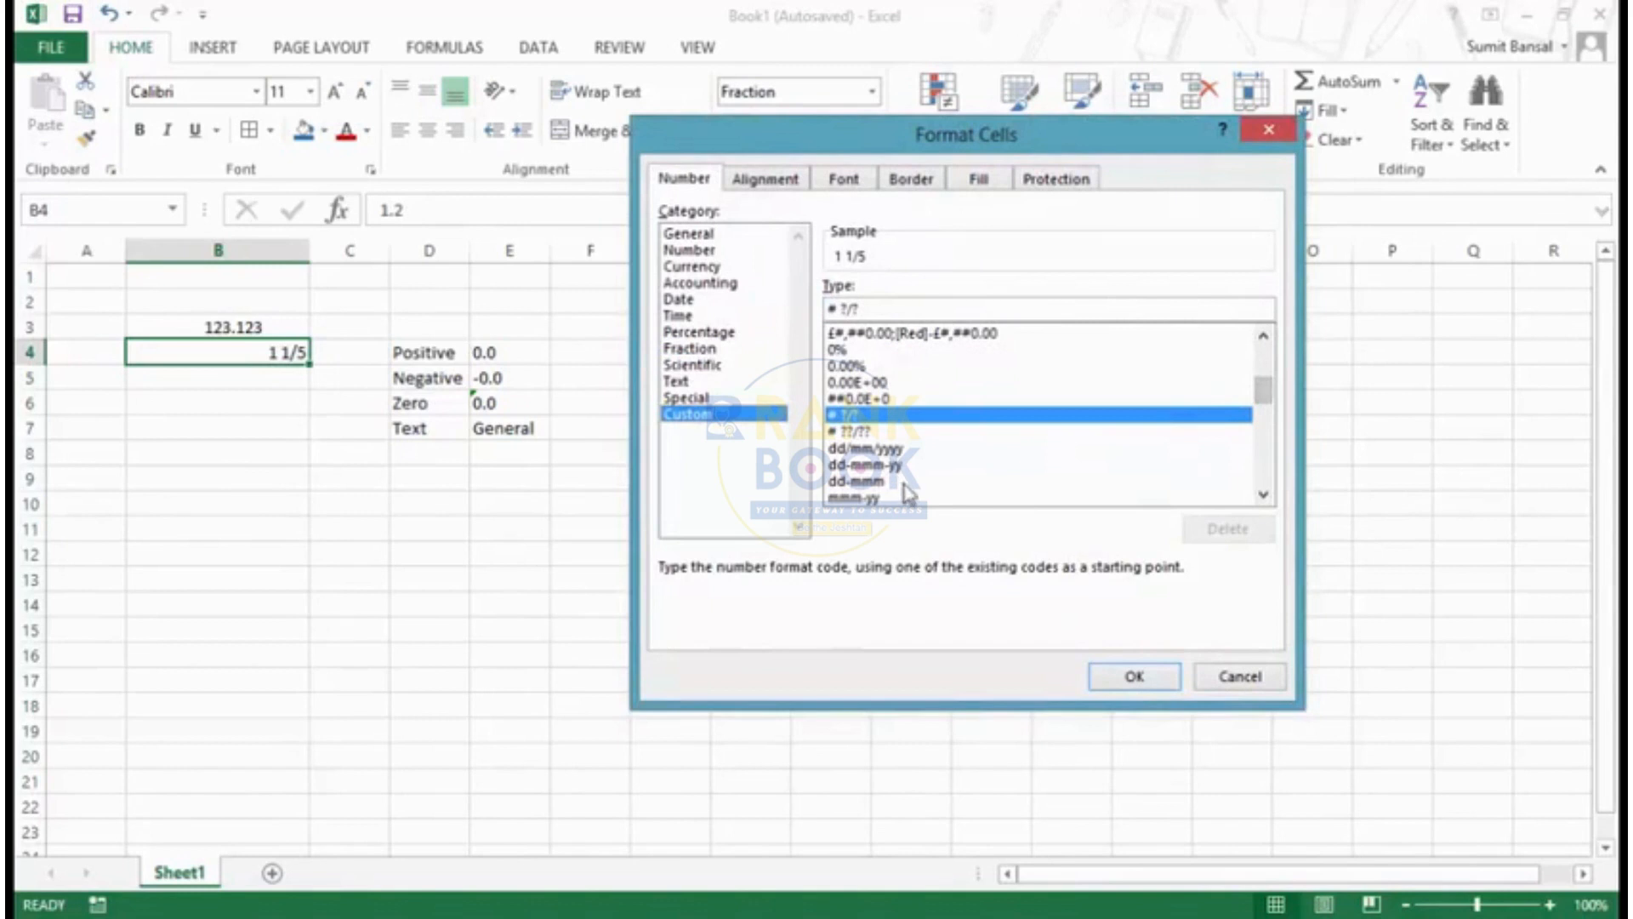
{"action": "left_click", "coordinate": [1268, 130]}
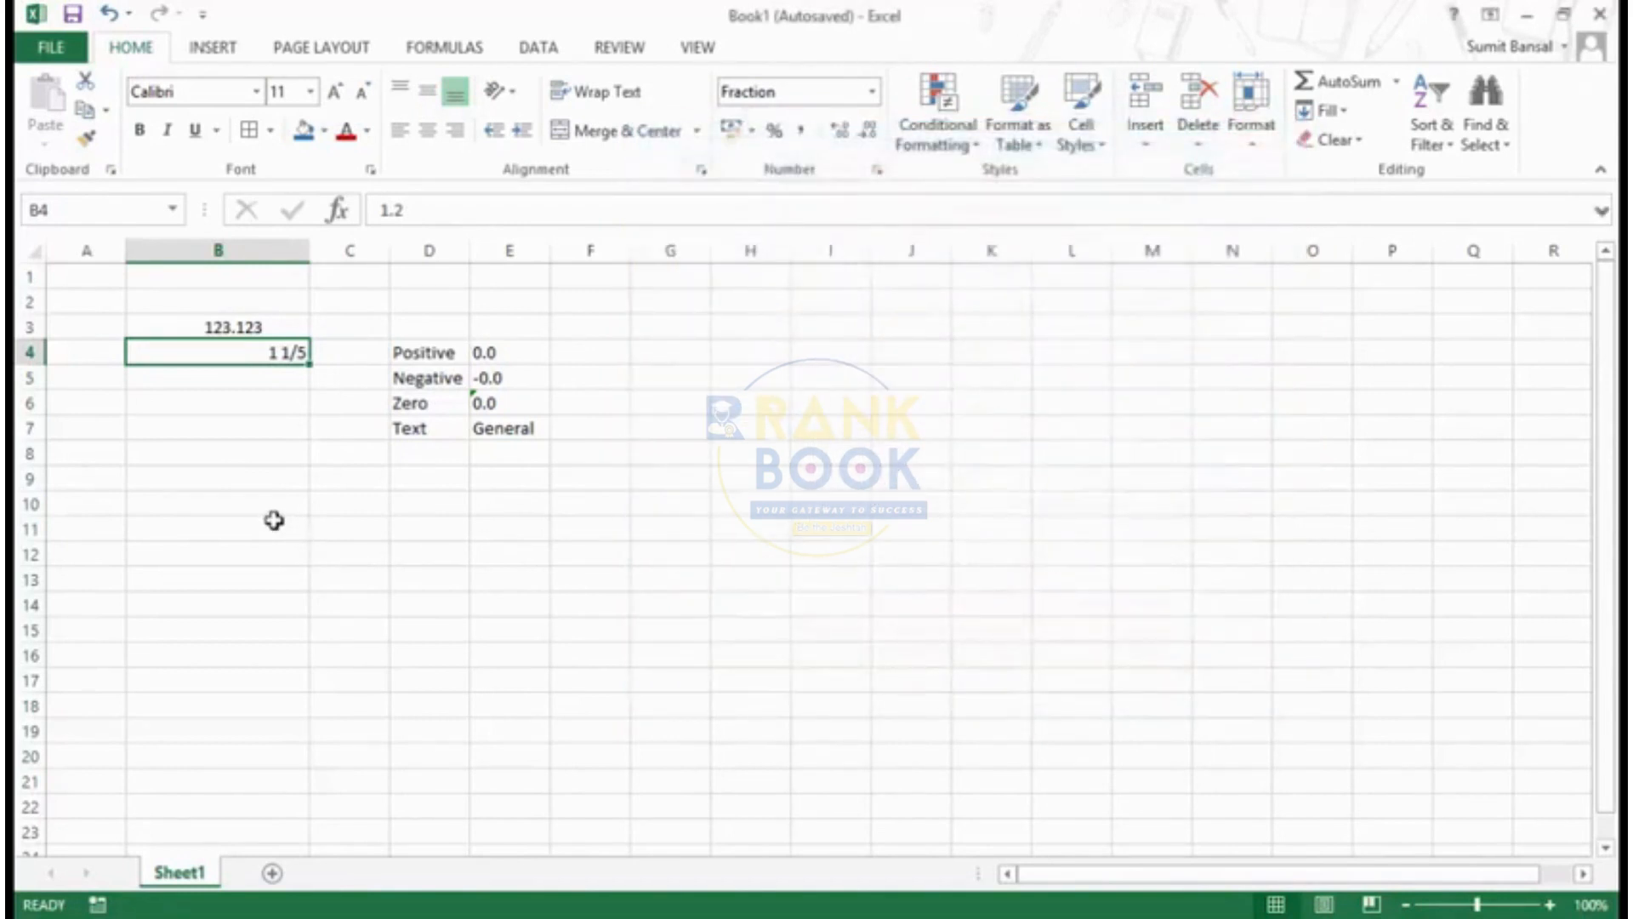
- Enter the date 13/09/2014 in cell B10
{"action": "left_click", "coordinate": [273, 520]}
{"action": "left_click", "coordinate": [271, 503]}
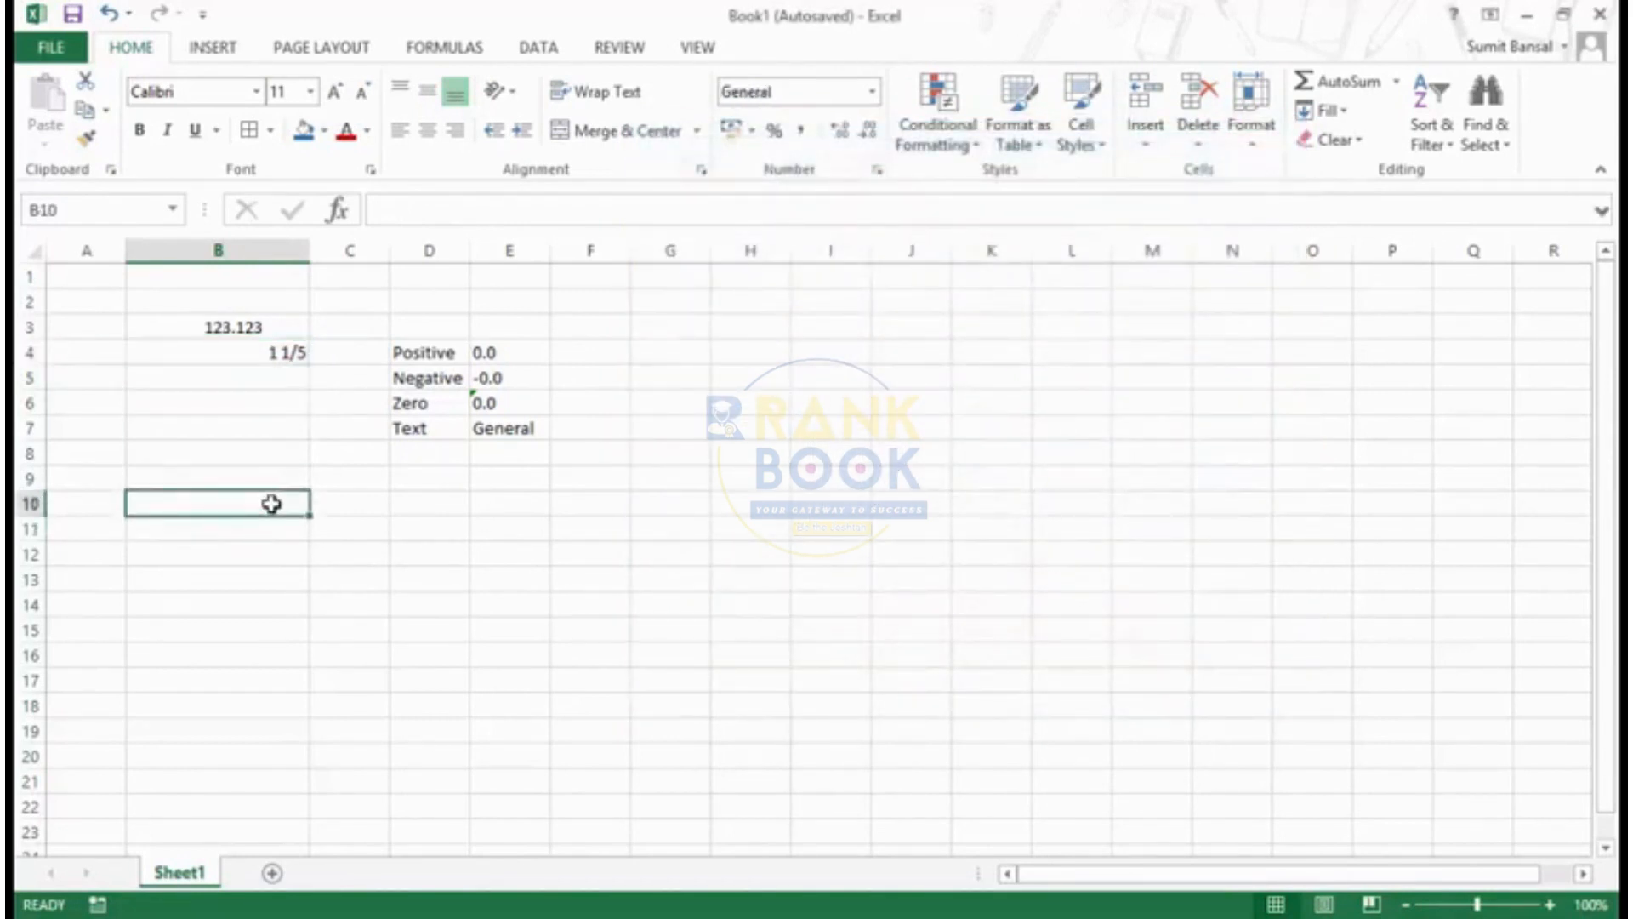
{"action": "type", "text": "13"}
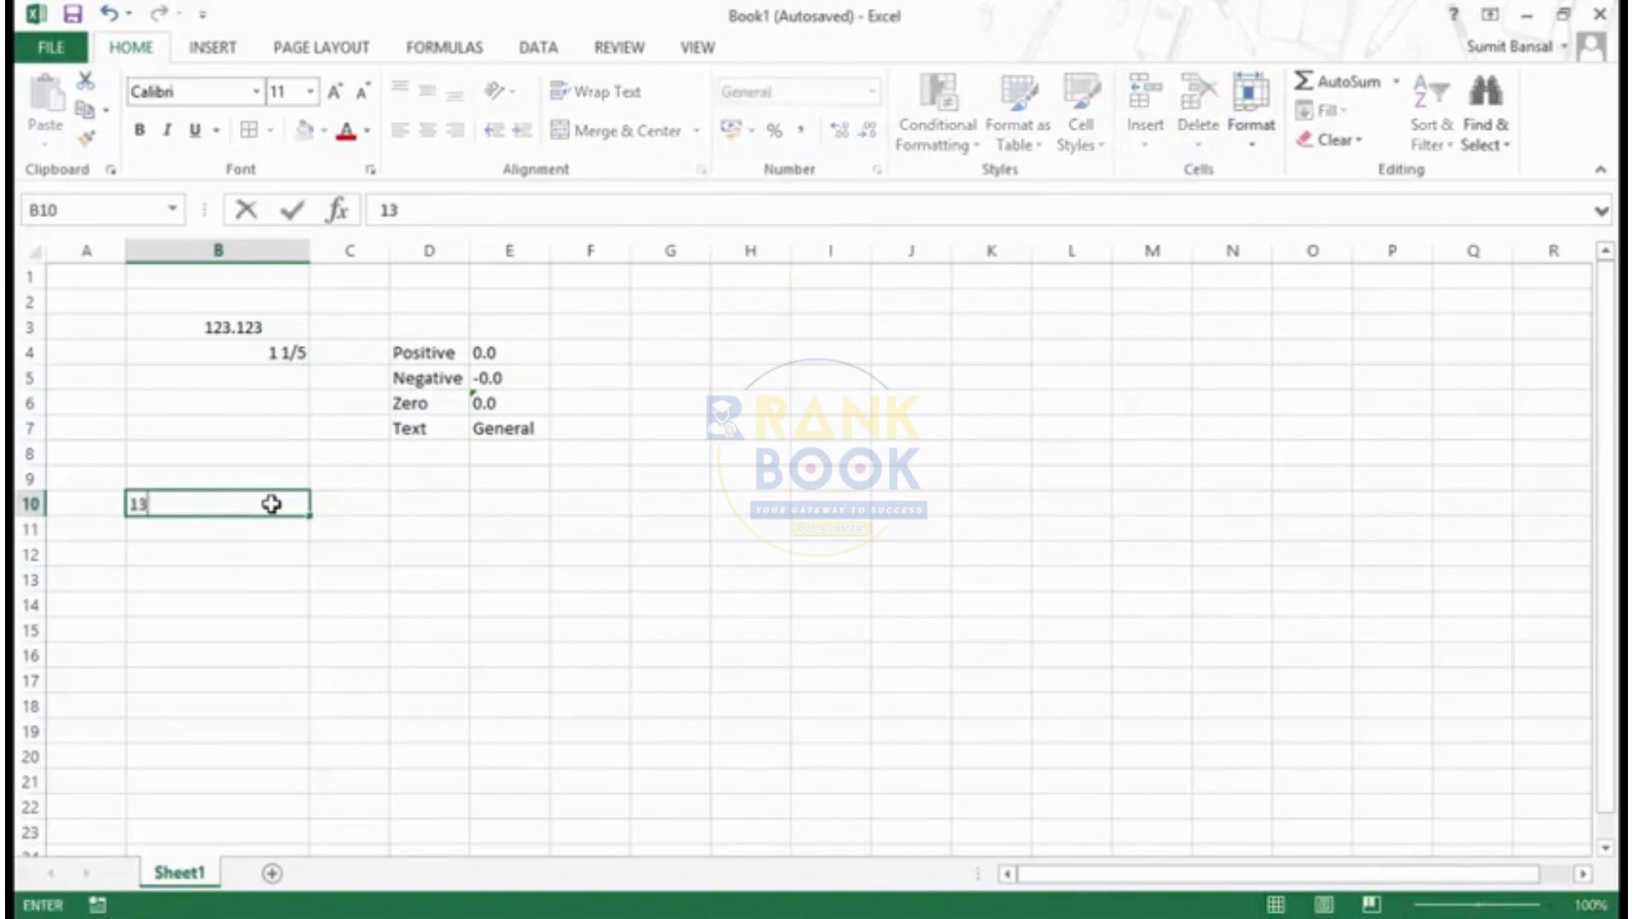
{"action": "type", "text": "/09/2014"}
{"action": "key", "text": "Return"}
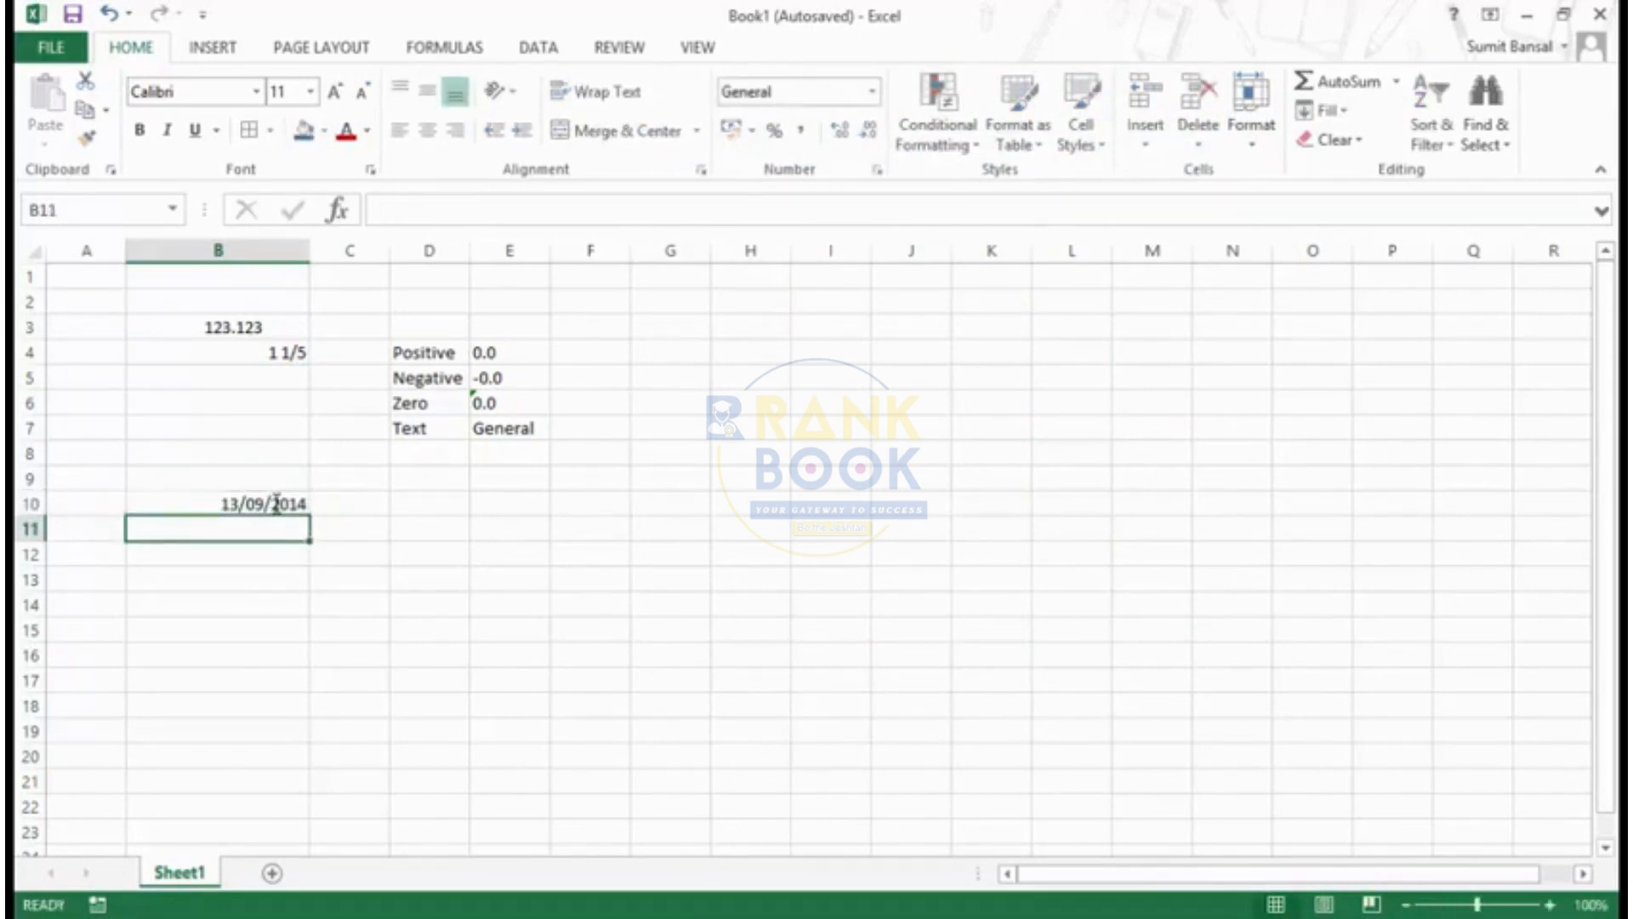
{"action": "left_click", "coordinate": [275, 503]}
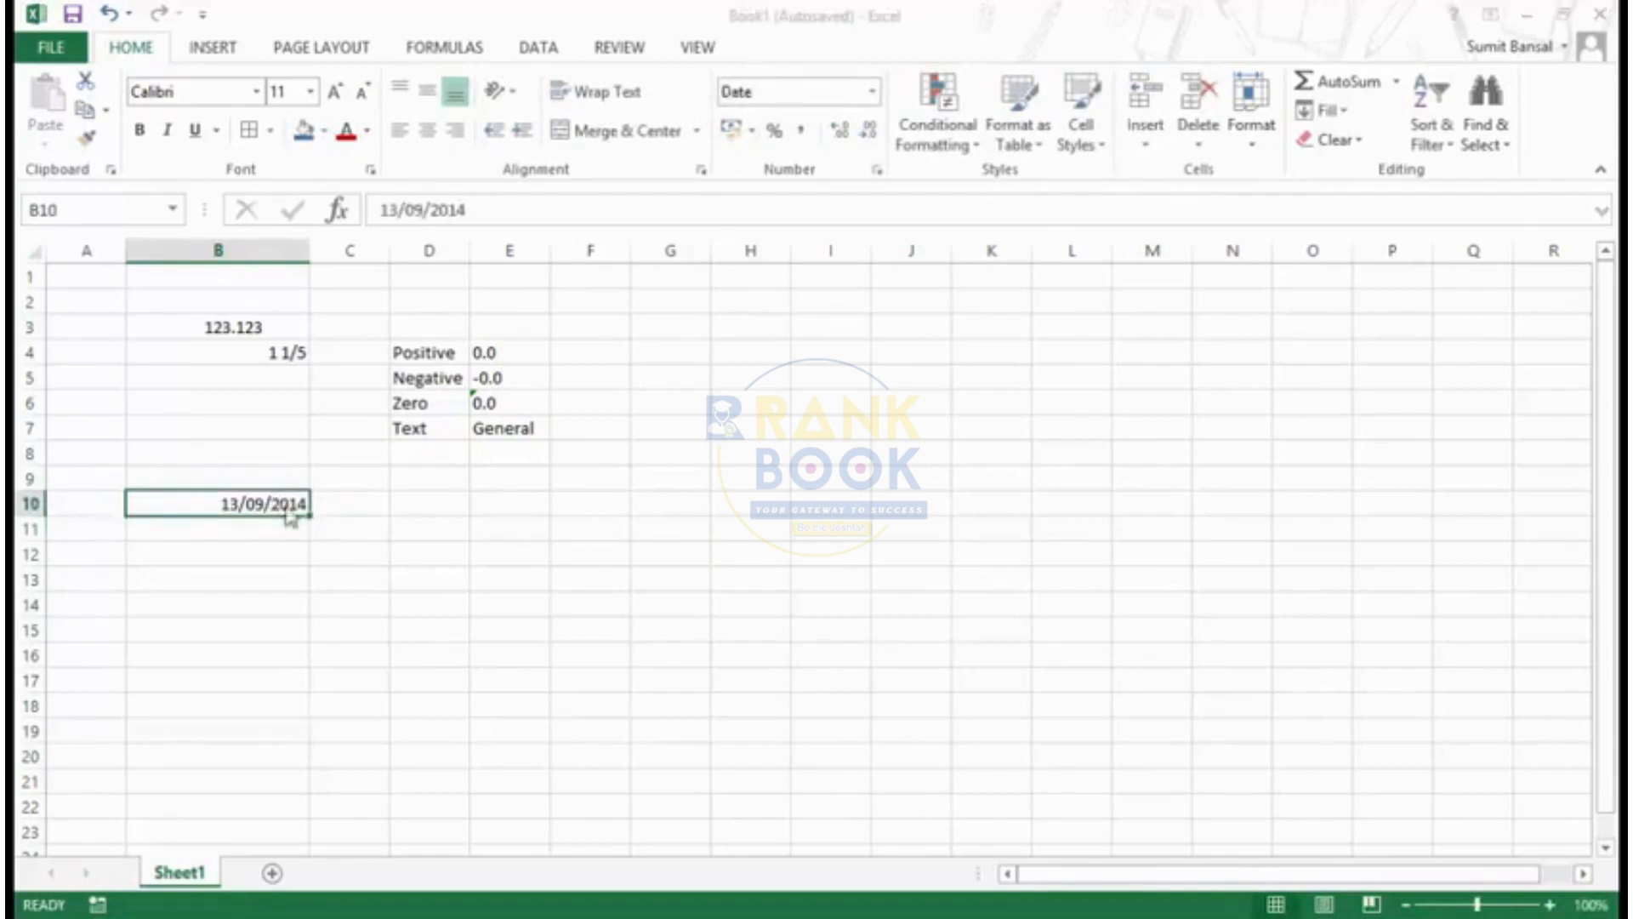
- Preview the custom day codes ddd and dddd for the date in cell B10
{"action": "key", "text": "ctrl+1"}
{"action": "left_click", "coordinate": [724, 415]}
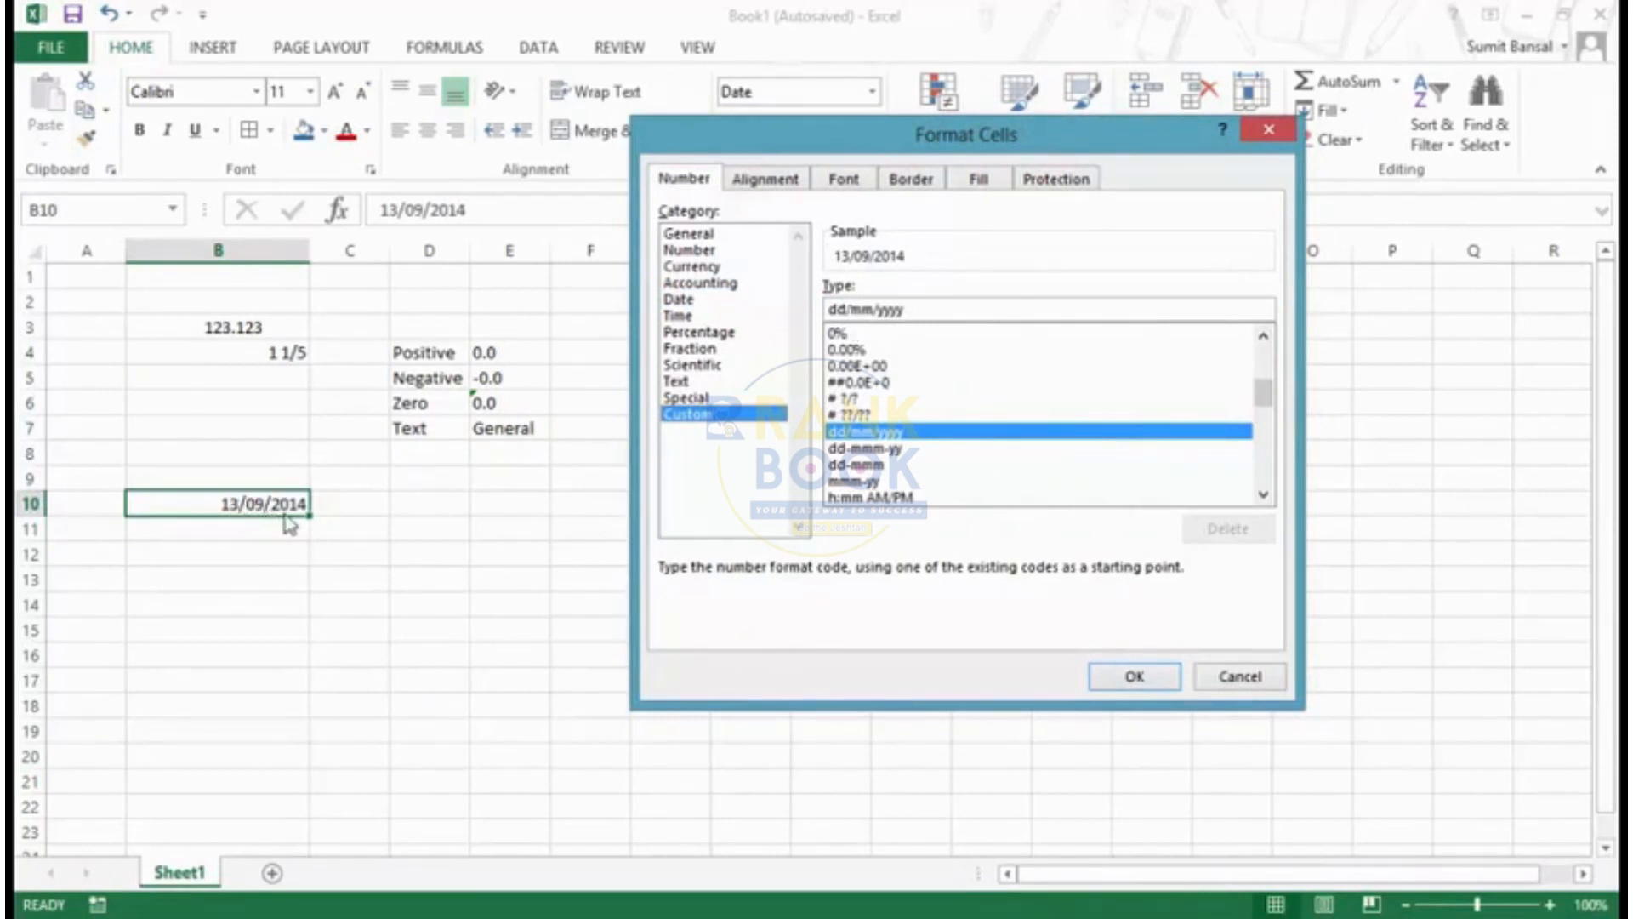
{"action": "double_click", "coordinate": [838, 307]}
{"action": "type", "text": "d"}
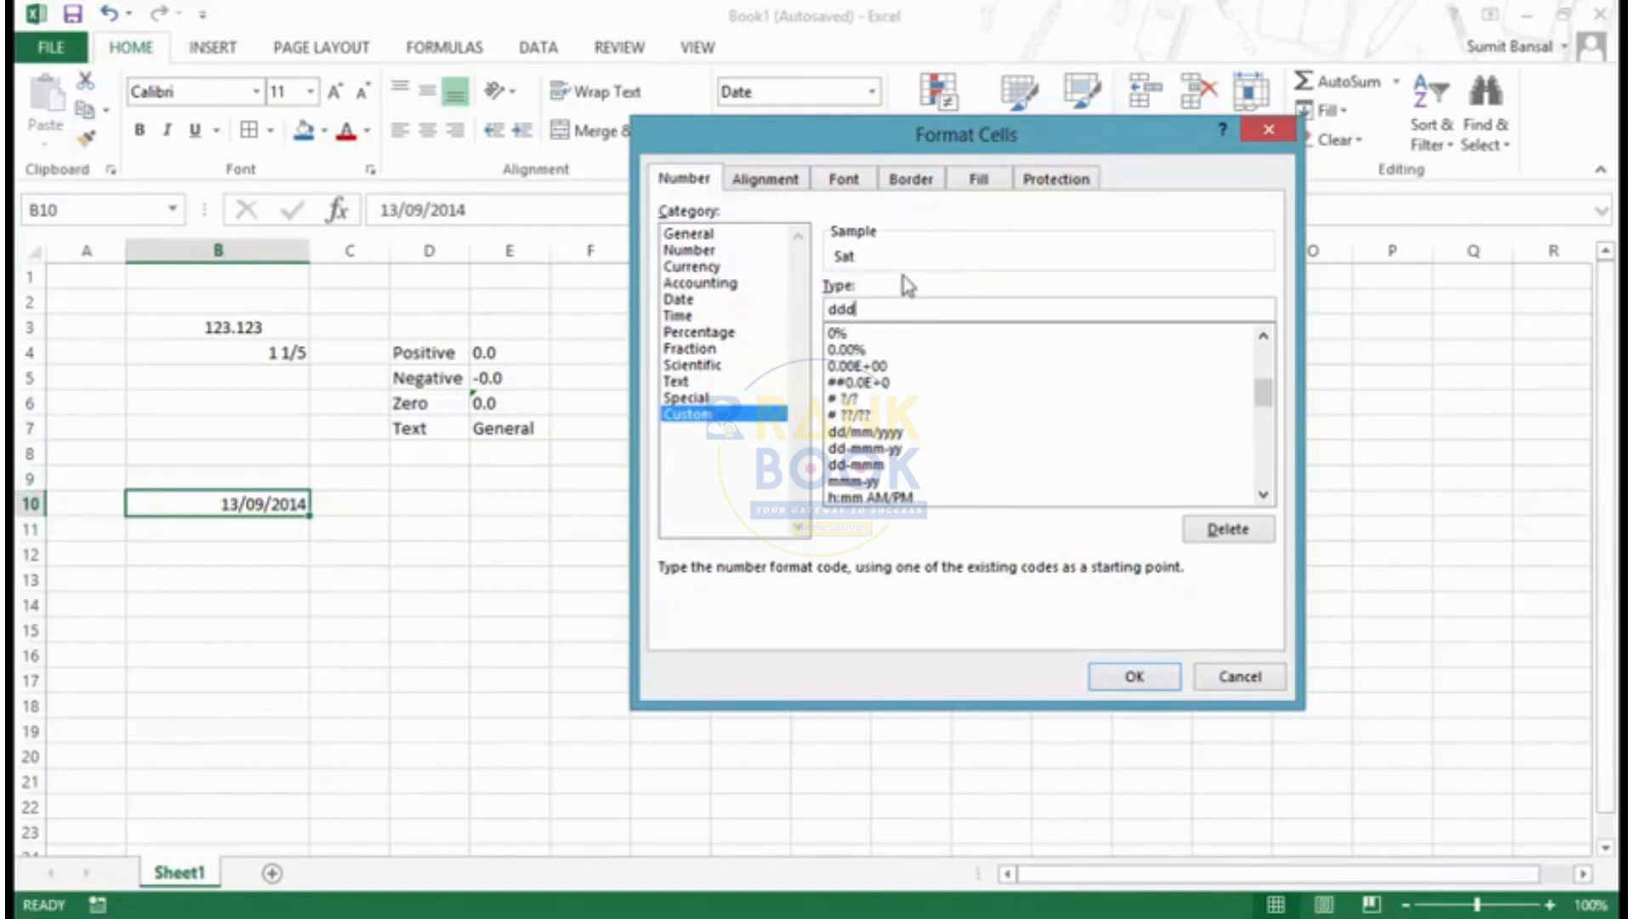
{"action": "type", "text": "d"}
- Preview month codes up to mmm and the year code yy for the date in cell B10
{"action": "left_click_drag", "start_coordinate": [879, 308], "coordinate": [808, 309]}
{"action": "type", "text": "m"}
{"action": "type", "text": "mmm"}
{"action": "left_click_drag", "start_coordinate": [885, 308], "coordinate": [766, 319]}
{"action": "type", "text": "y"}
{"action": "type", "text": "yyy"}
- Build the combined custom code dddd/mmmm/yyyy for cell B10 and preview the full day, month and year
{"action": "left_click_drag", "start_coordinate": [869, 310], "coordinate": [791, 310]}
{"action": "type", "text": "dddd/mmmm"}
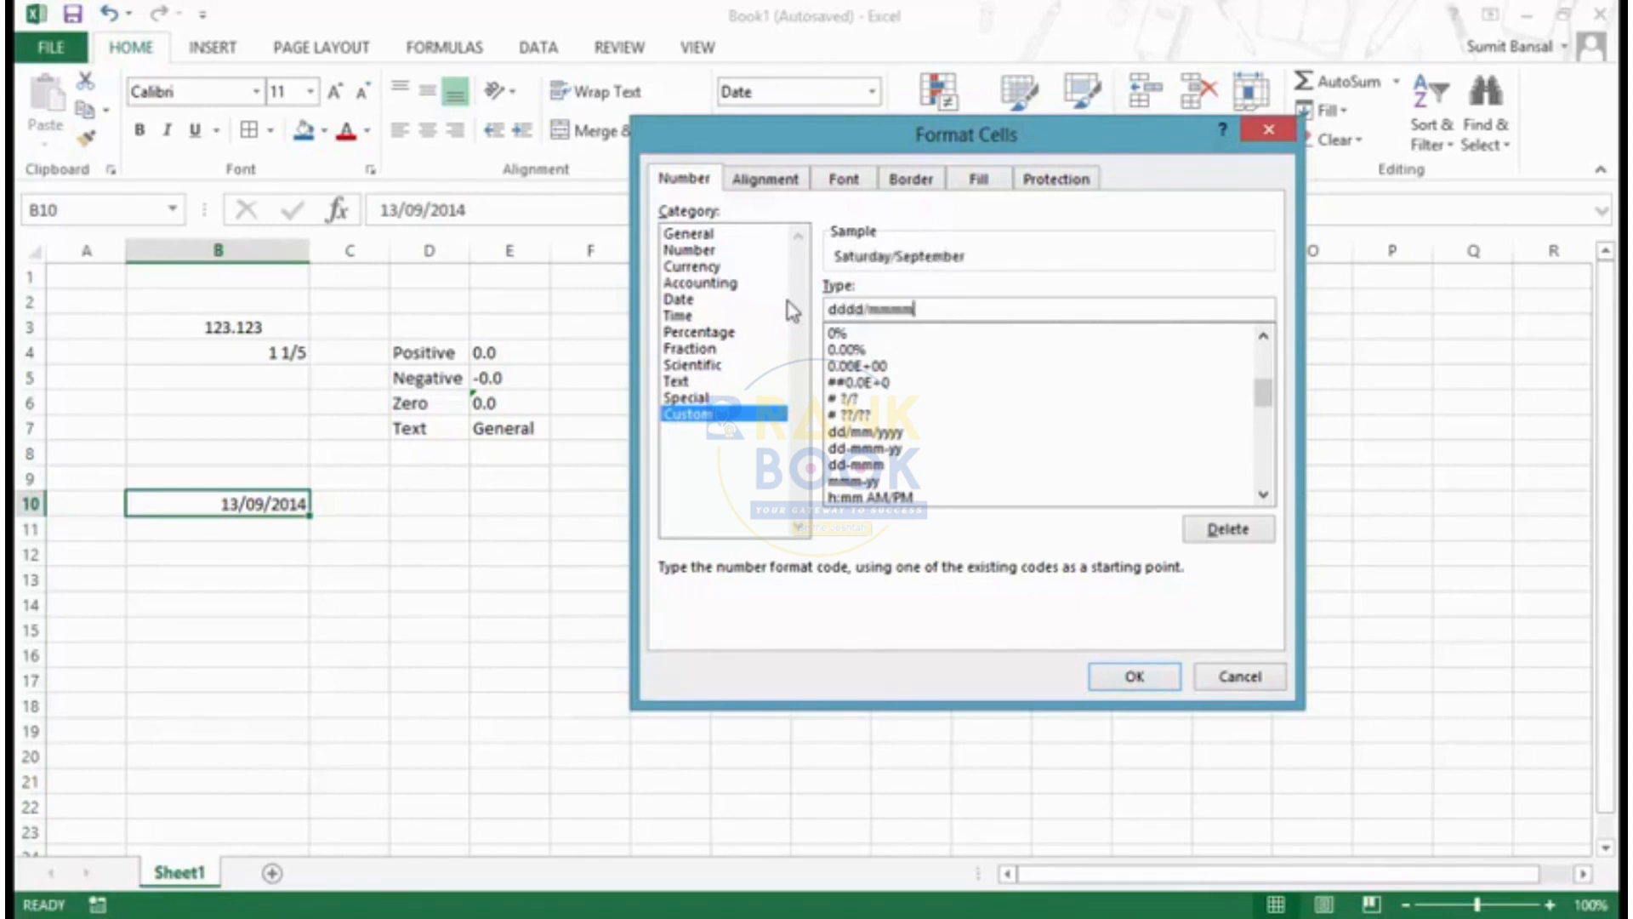
{"action": "type", "text": "/yyyy"}
- Drop the year from B10's custom code, try a hyphen and no separator between dddd and mmmm, and discard the changes
{"action": "key", "text": "BackSpace"}
{"action": "key", "text": "BackSpace"}
{"action": "key", "text": "BackSpace"}
{"action": "key", "text": "BackSpace"}
{"action": "key", "text": "BackSpace"}
{"action": "type", "text": "-"}
{"action": "key", "text": "BackSpace"}
{"action": "left_click", "coordinate": [1263, 497]}
{"action": "left_click", "coordinate": [1263, 497]}
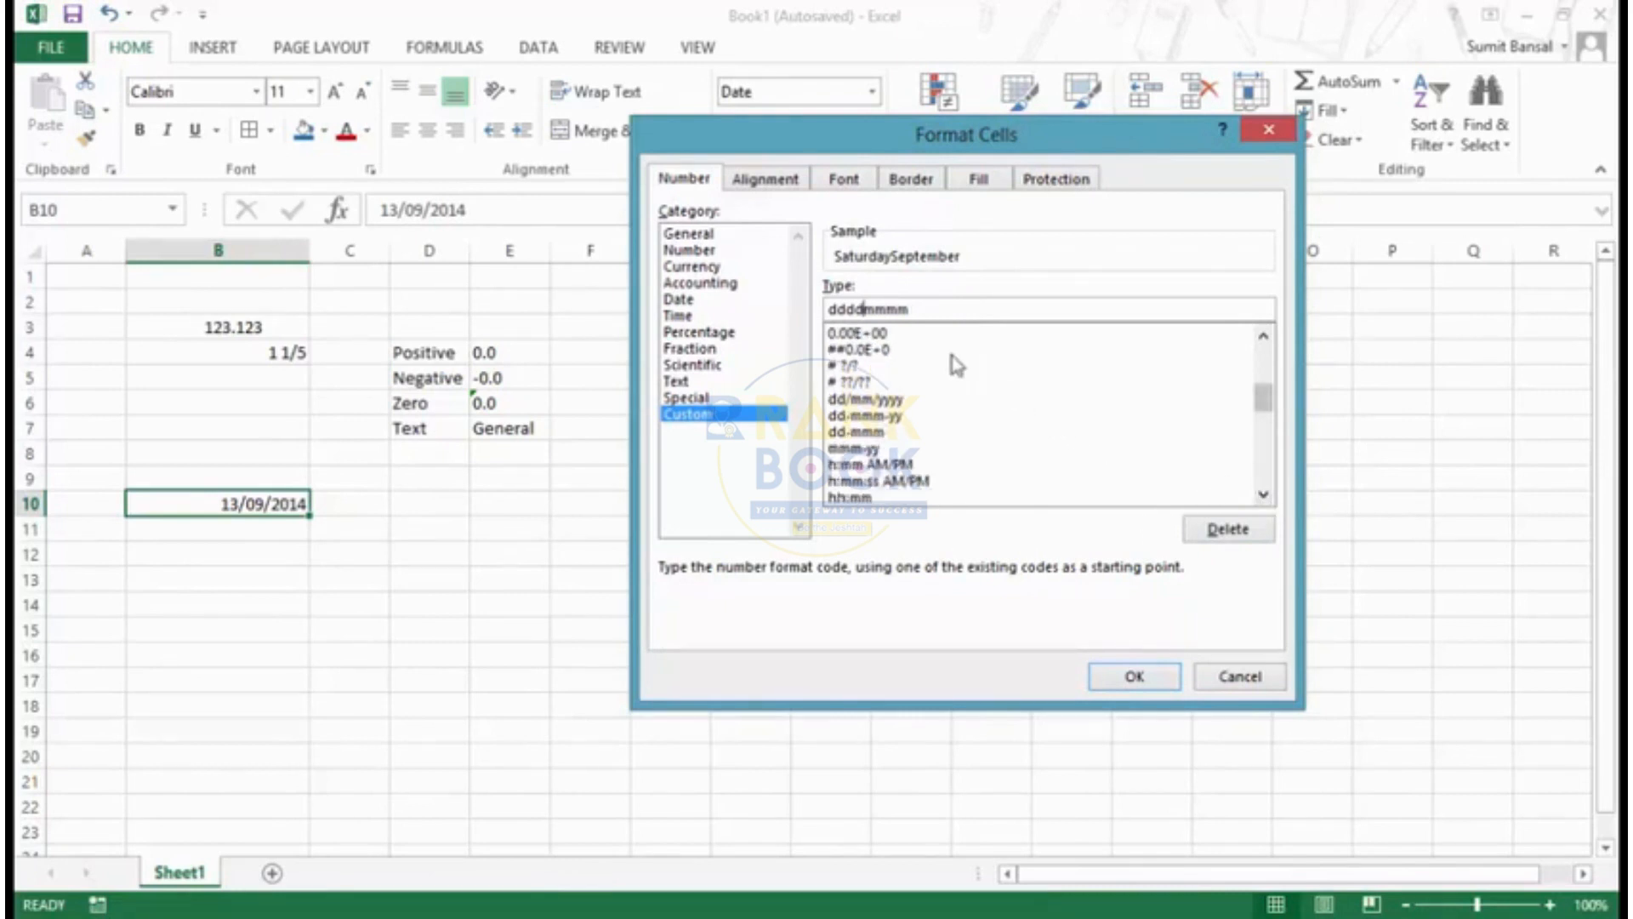
{"action": "key", "text": "Escape"}
- Enter the time 22:36 in cell B11 as a trial and clear the cell
{"action": "left_click", "coordinate": [297, 529]}
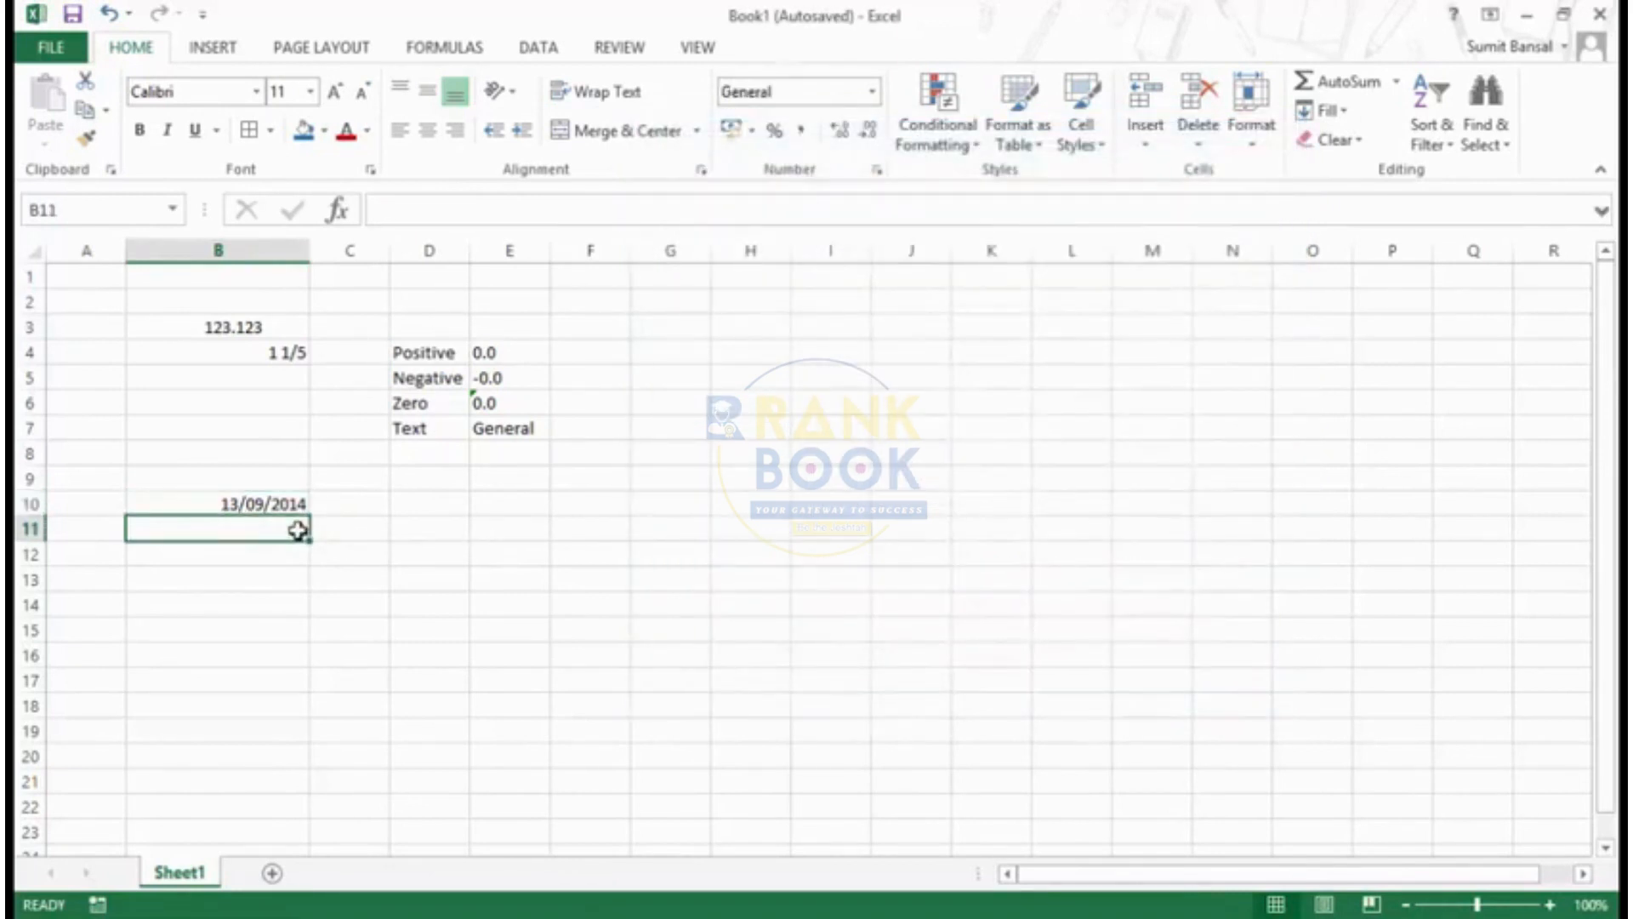
{"action": "type", "text": "22"}
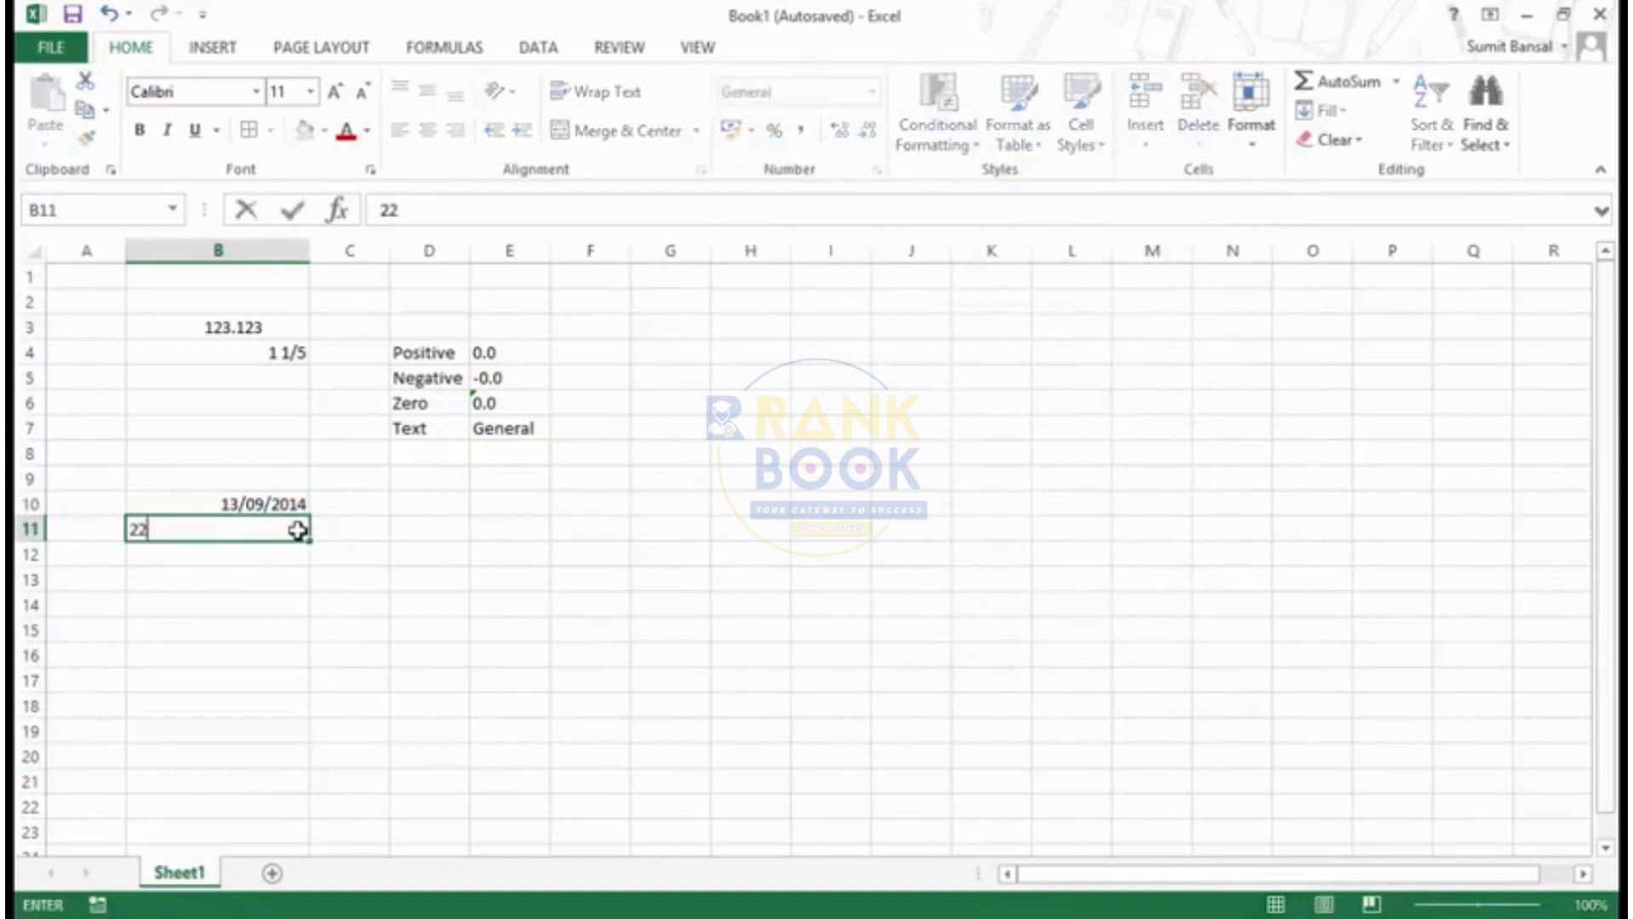
{"action": "type", "text": ":36"}
{"action": "key", "text": "Return"}
{"action": "left_click", "coordinate": [299, 533]}
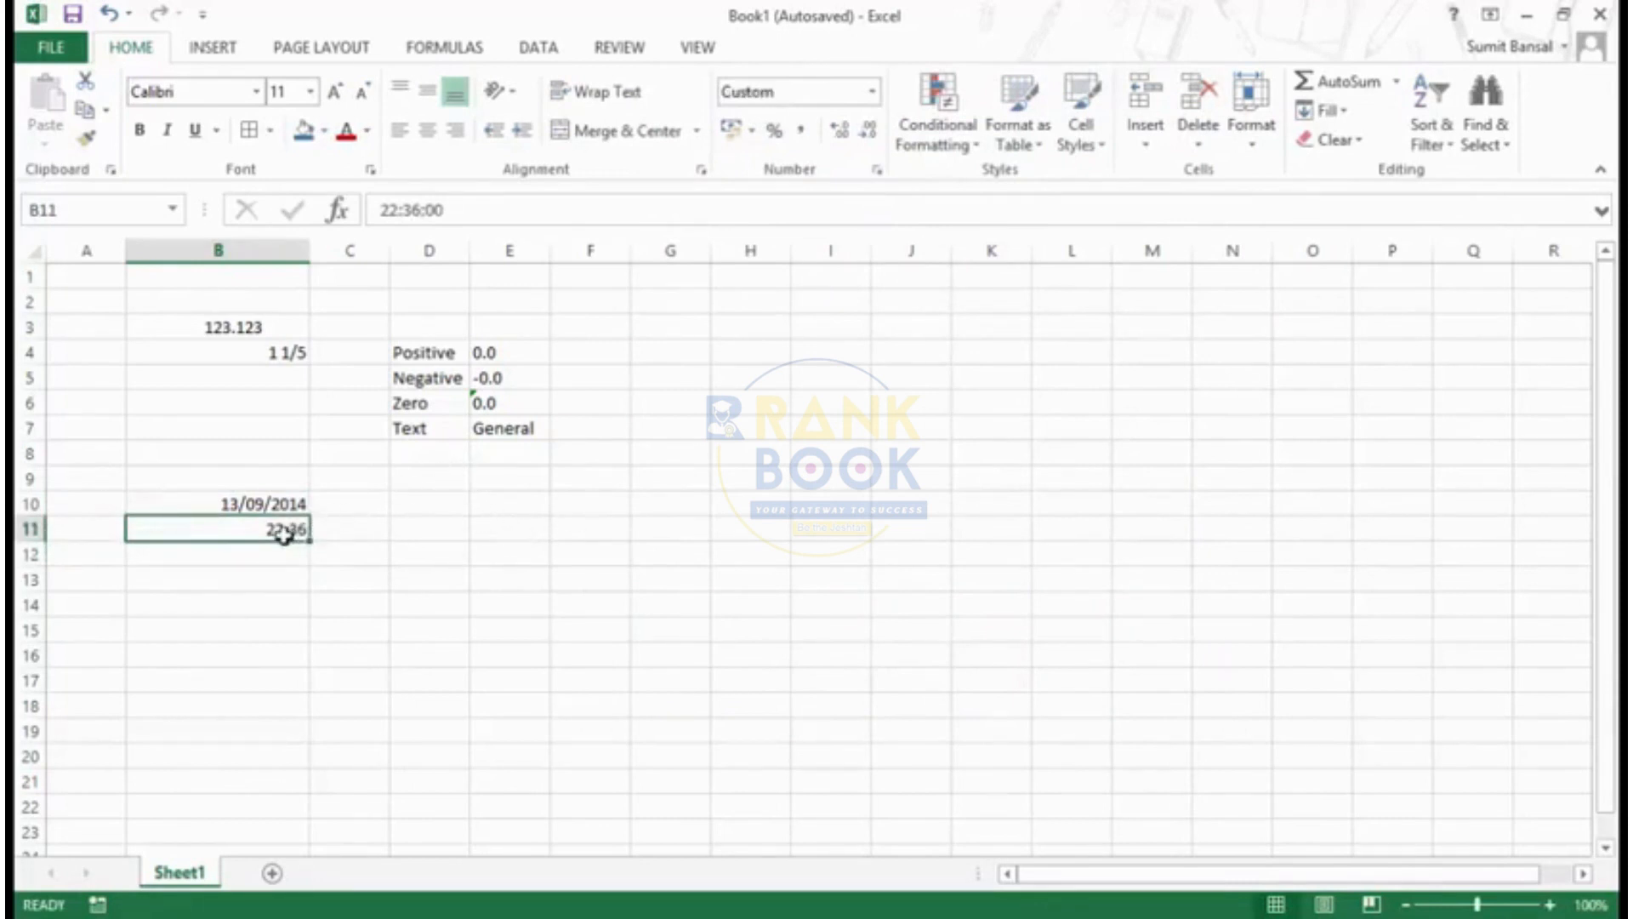
{"action": "key", "text": "Delete"}
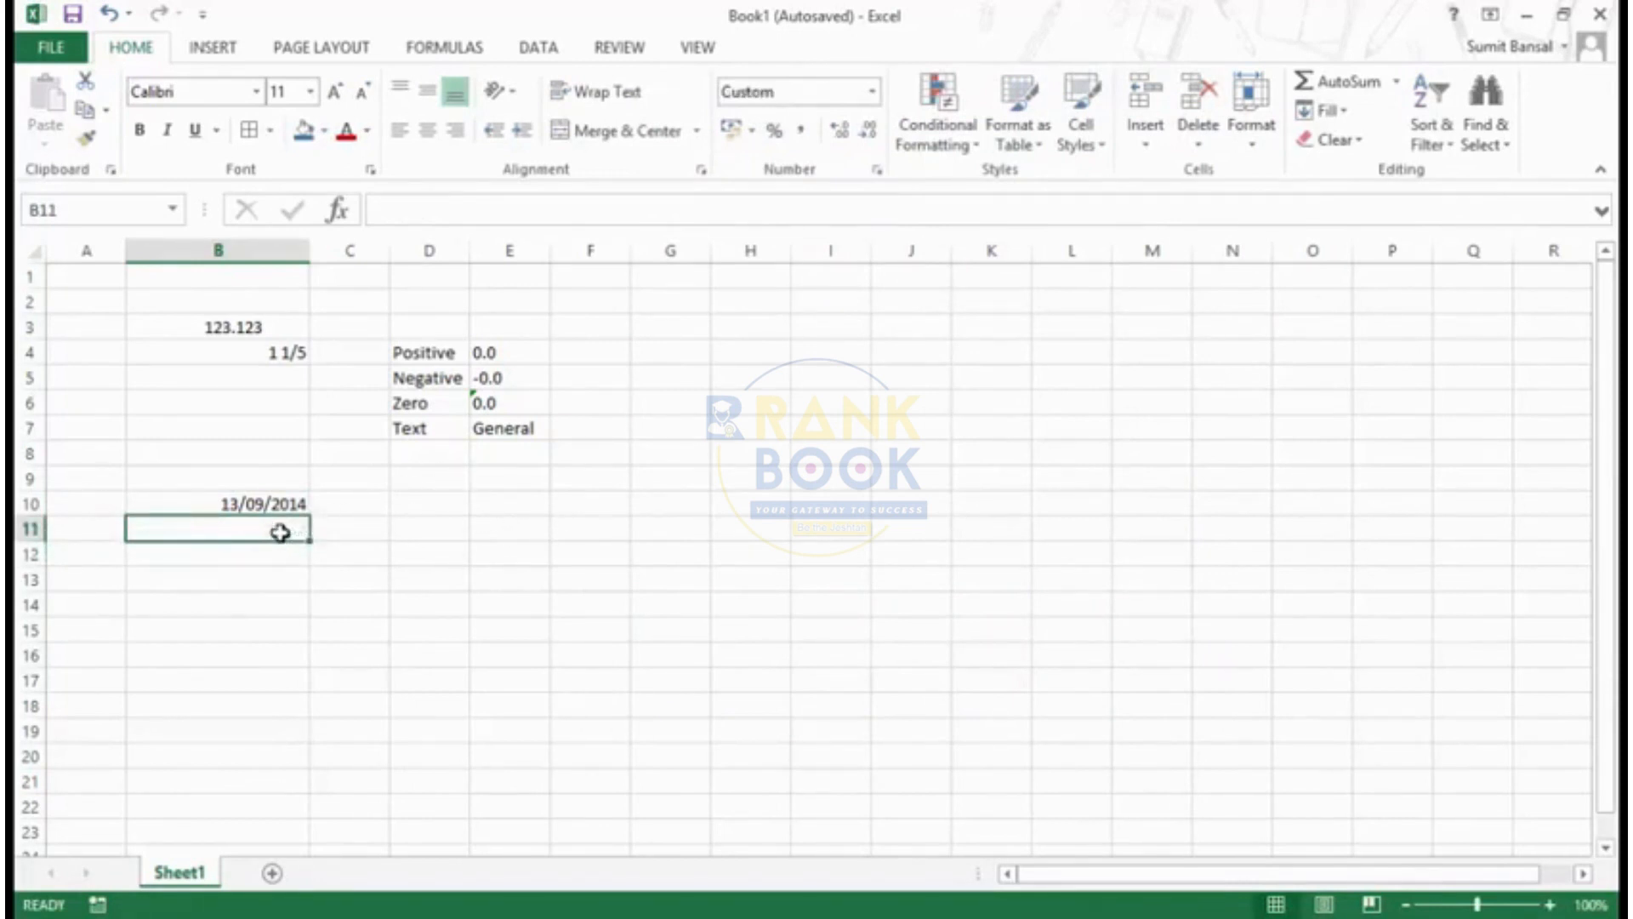
{"action": "key", "text": "Up"}
- Enter the time 22:36 in cell B11
{"action": "left_click", "coordinate": [281, 532]}
{"action": "type", "text": "22"}
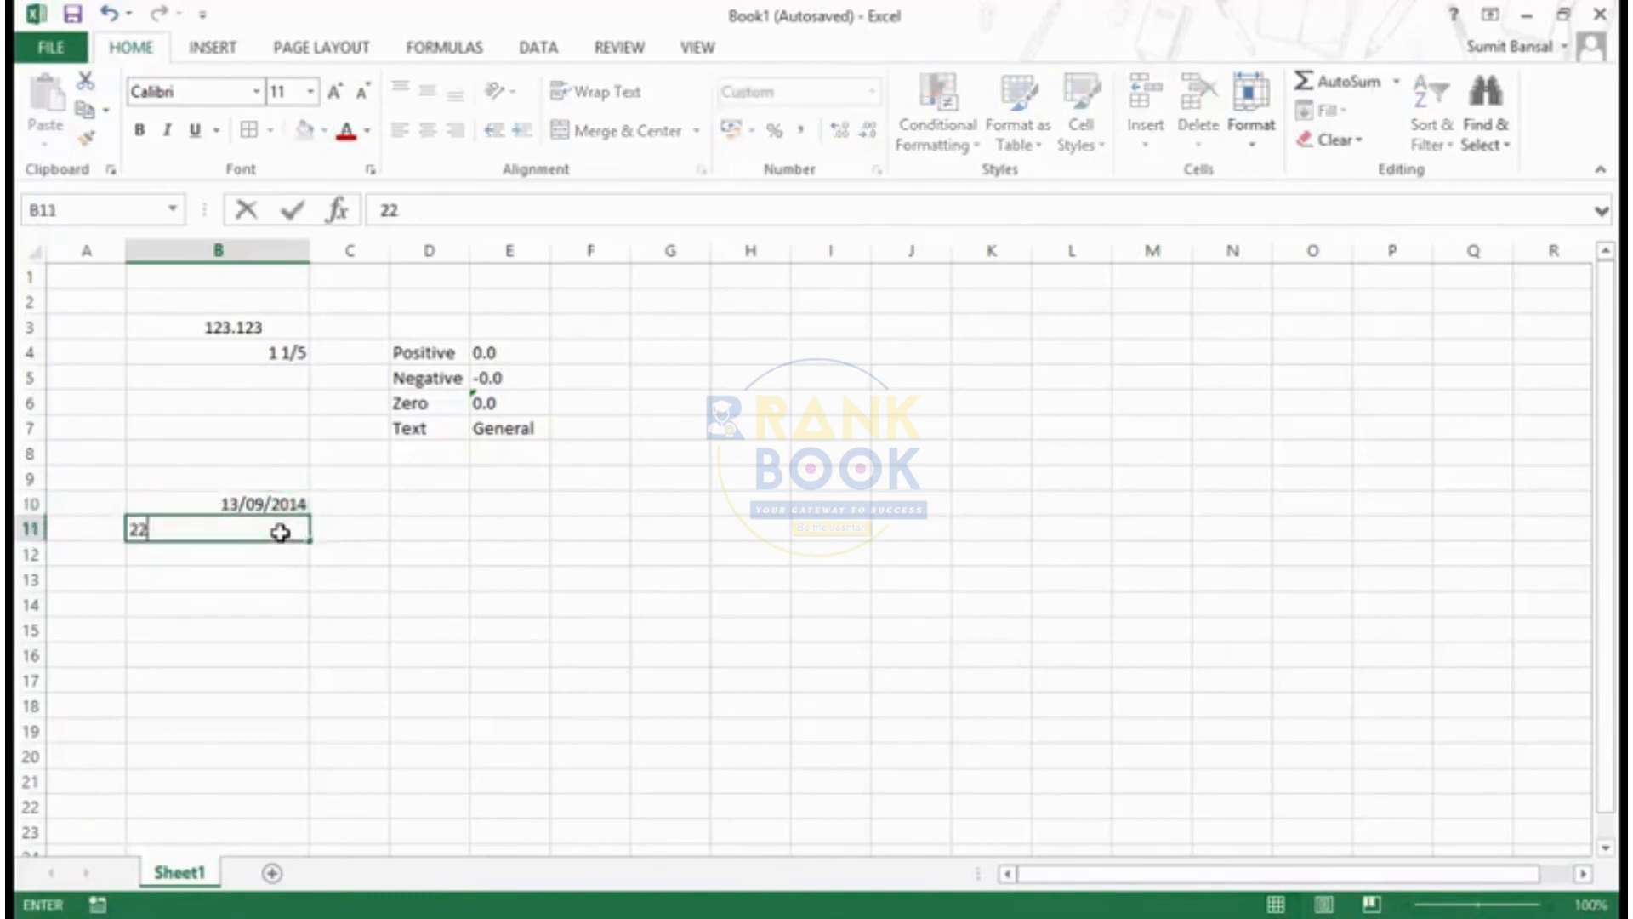
{"action": "type", "text": ":36"}
{"action": "key", "text": "Return"}
{"action": "left_click", "coordinate": [279, 533]}
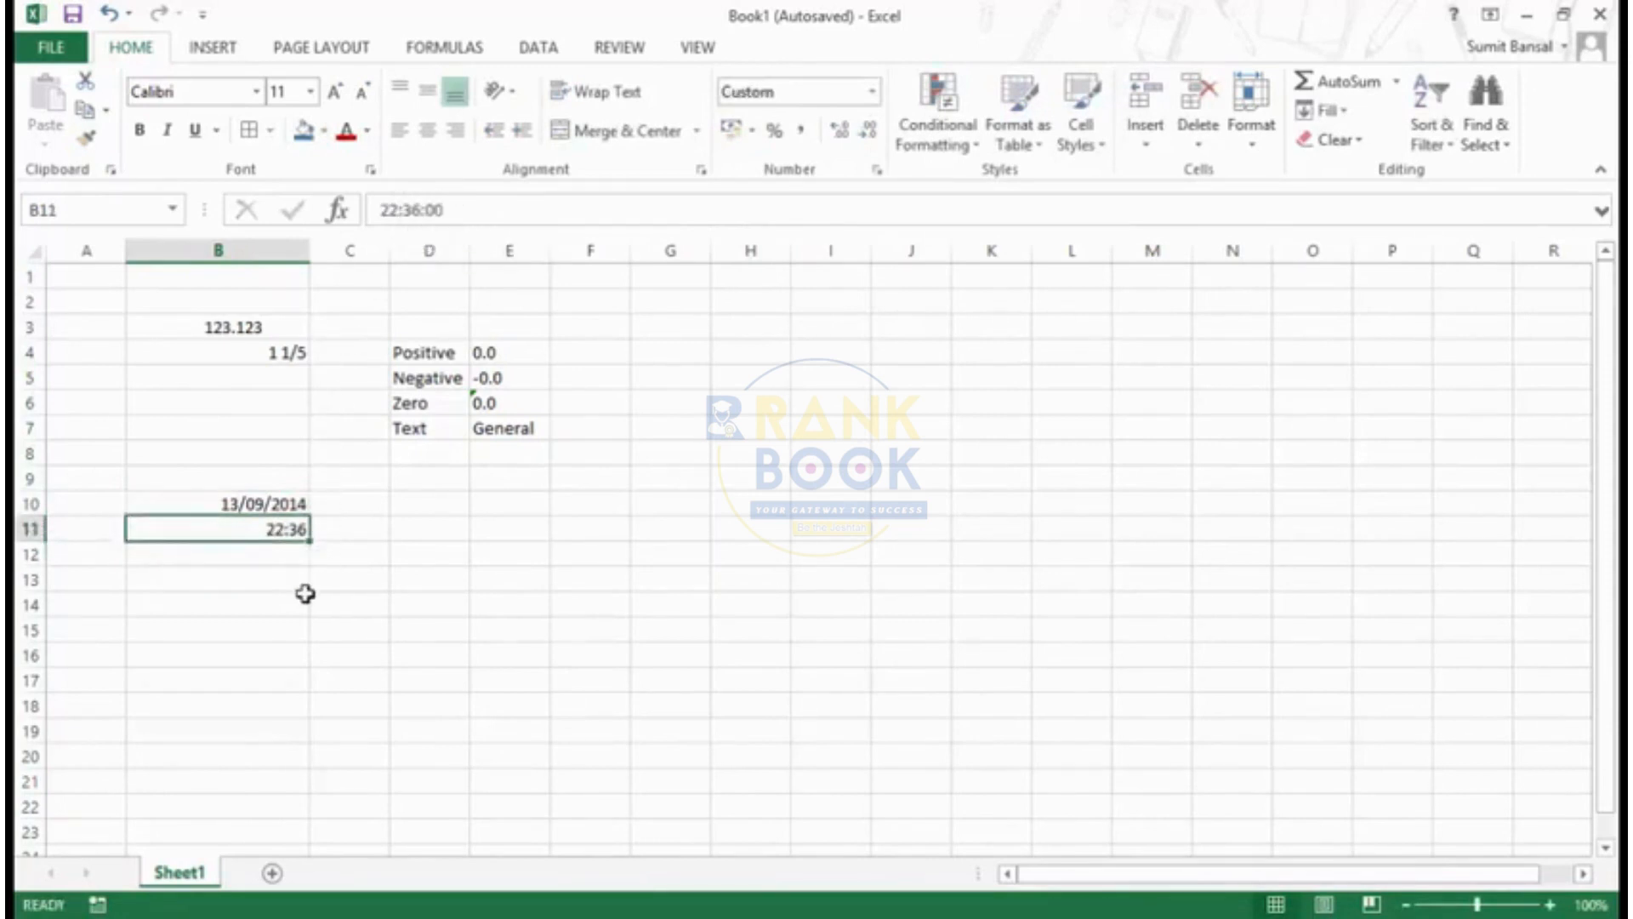
- Extend cell B11's custom time code to hh:mm:ss to preview the seconds
{"action": "key", "text": "ctrl+1"}
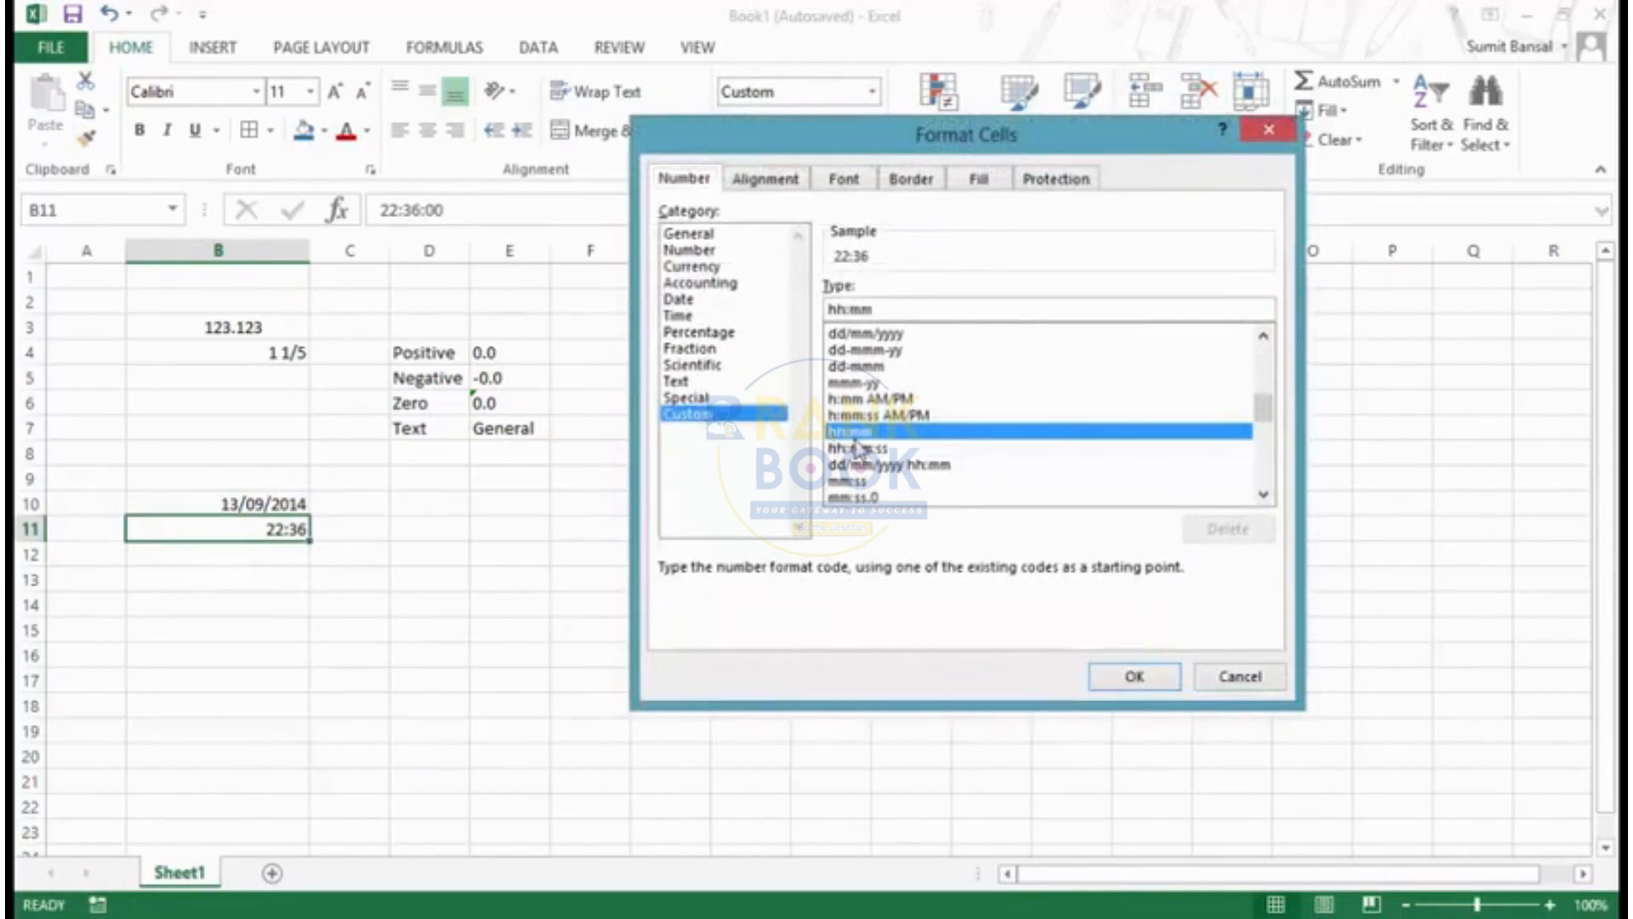
{"action": "left_click", "coordinate": [939, 312]}
{"action": "type", "text": ":"}
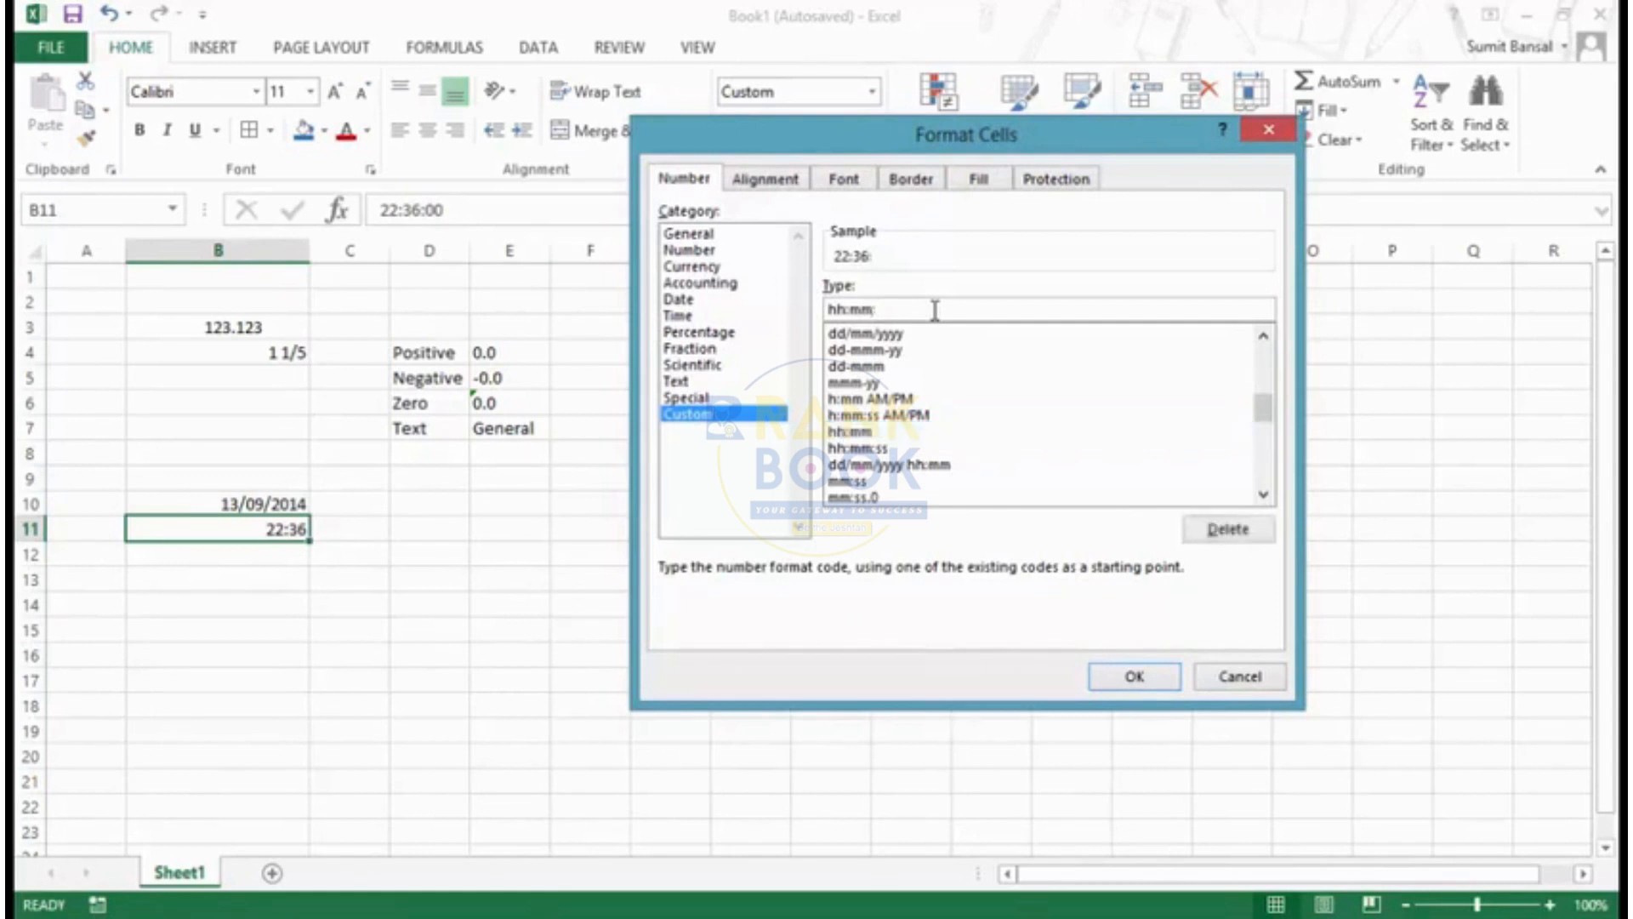
{"action": "type", "text": "ss"}
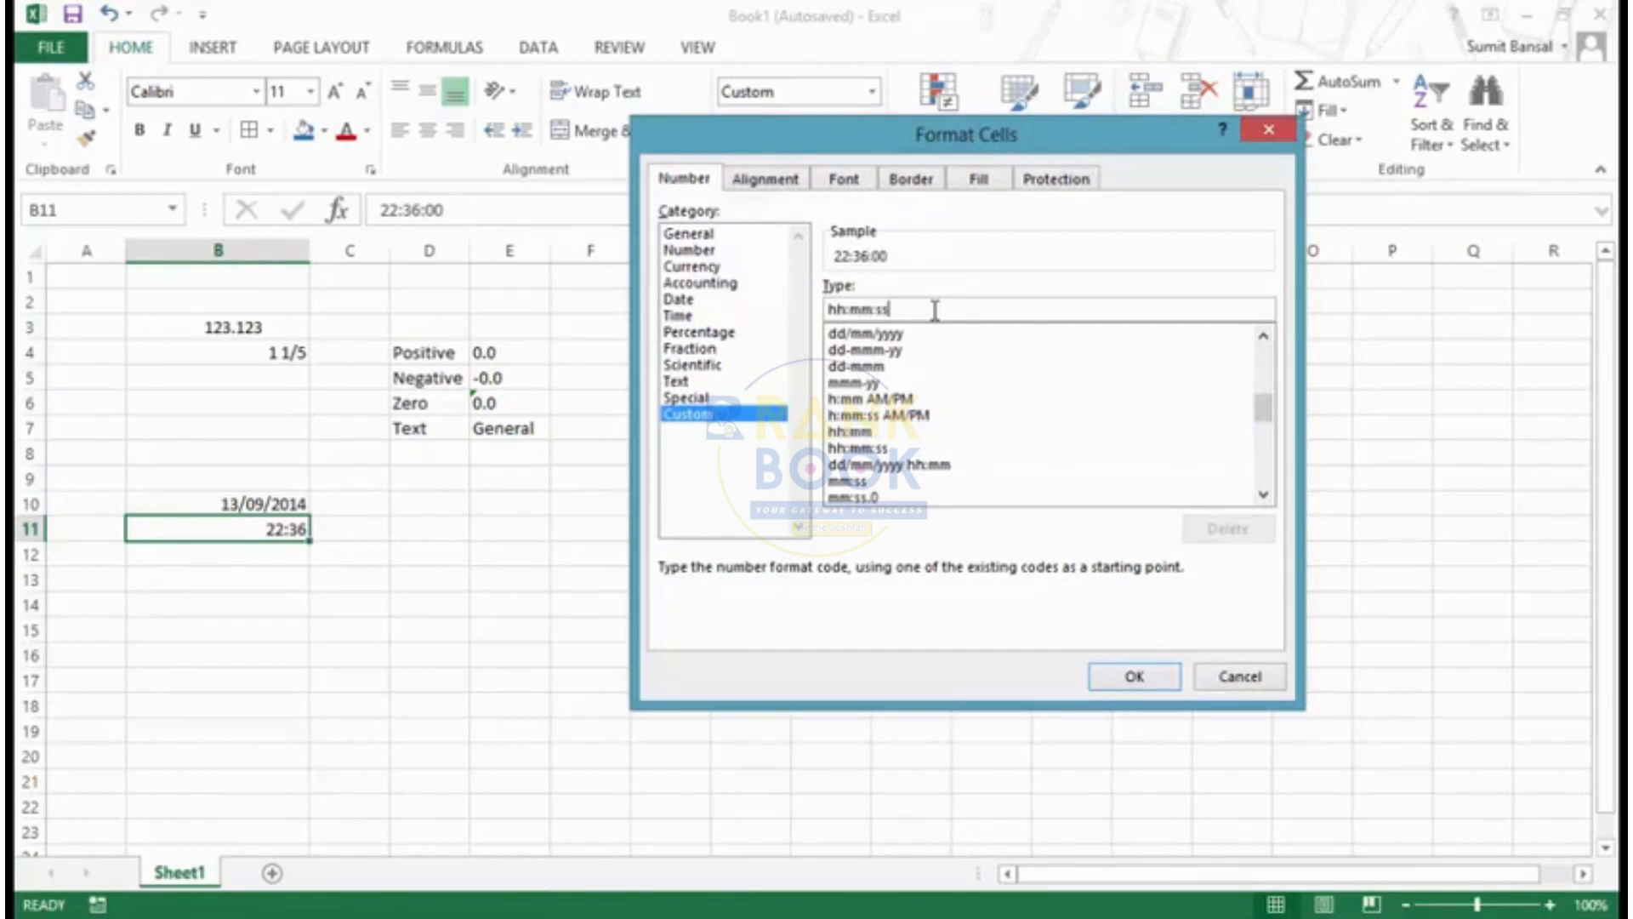
- Shorten cell B11's custom time code to h:mm: with a single hour digit and no seconds, and apply it
{"action": "key", "text": "BackSpace"}
{"action": "key", "text": "BackSpace"}
{"action": "key", "text": "Left"}
{"action": "key", "text": "Left"}
{"action": "key", "text": "Left"}
{"action": "key", "text": "Left"}
{"action": "key", "text": "Left"}
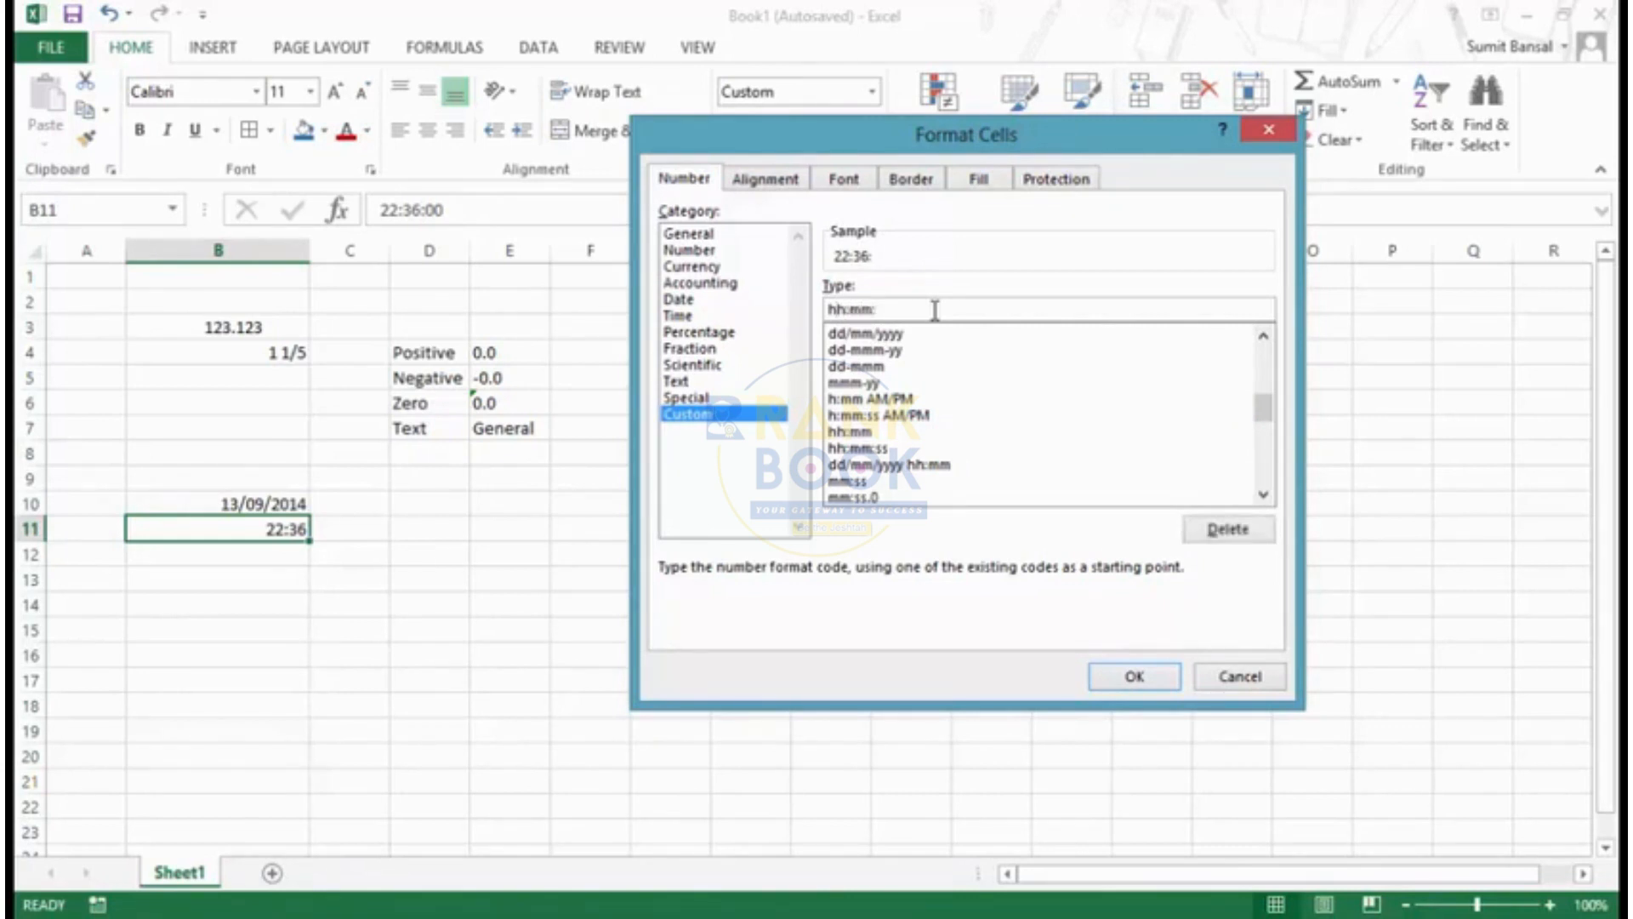
{"action": "key", "text": "Left"}
{"action": "type", "text": "h"}
{"action": "key", "text": "Delete"}
{"action": "key", "text": "BackSpace"}
{"action": "left_click", "coordinate": [1134, 678]}
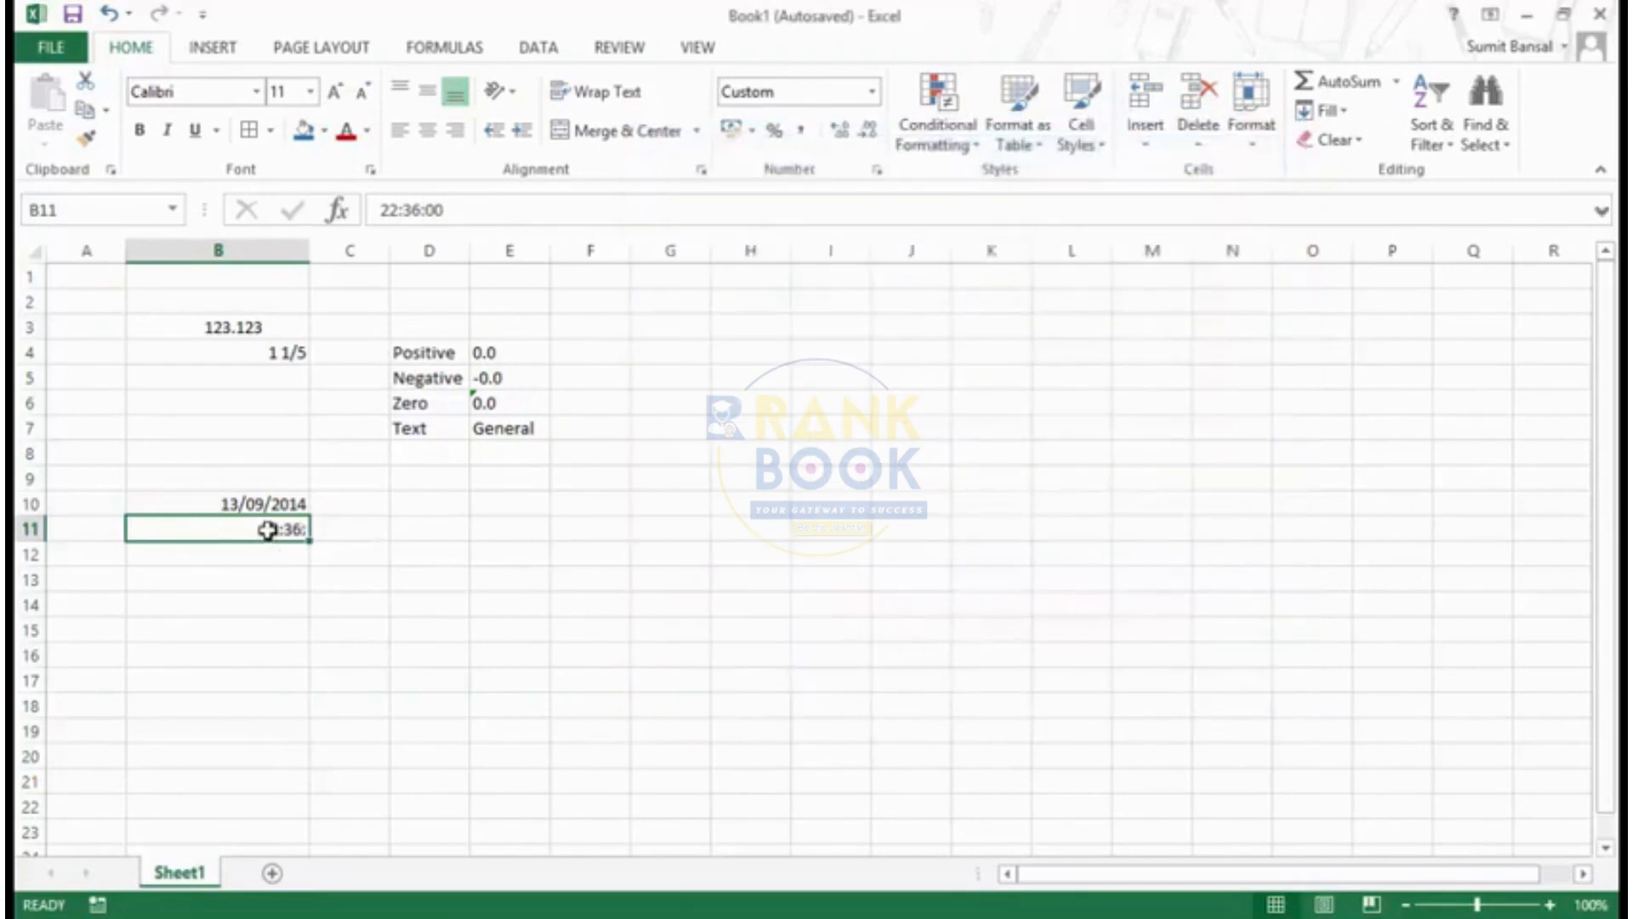
- Enter the time 8:36 in cell B11 and reselect the cell
{"action": "type", "text": "8"}
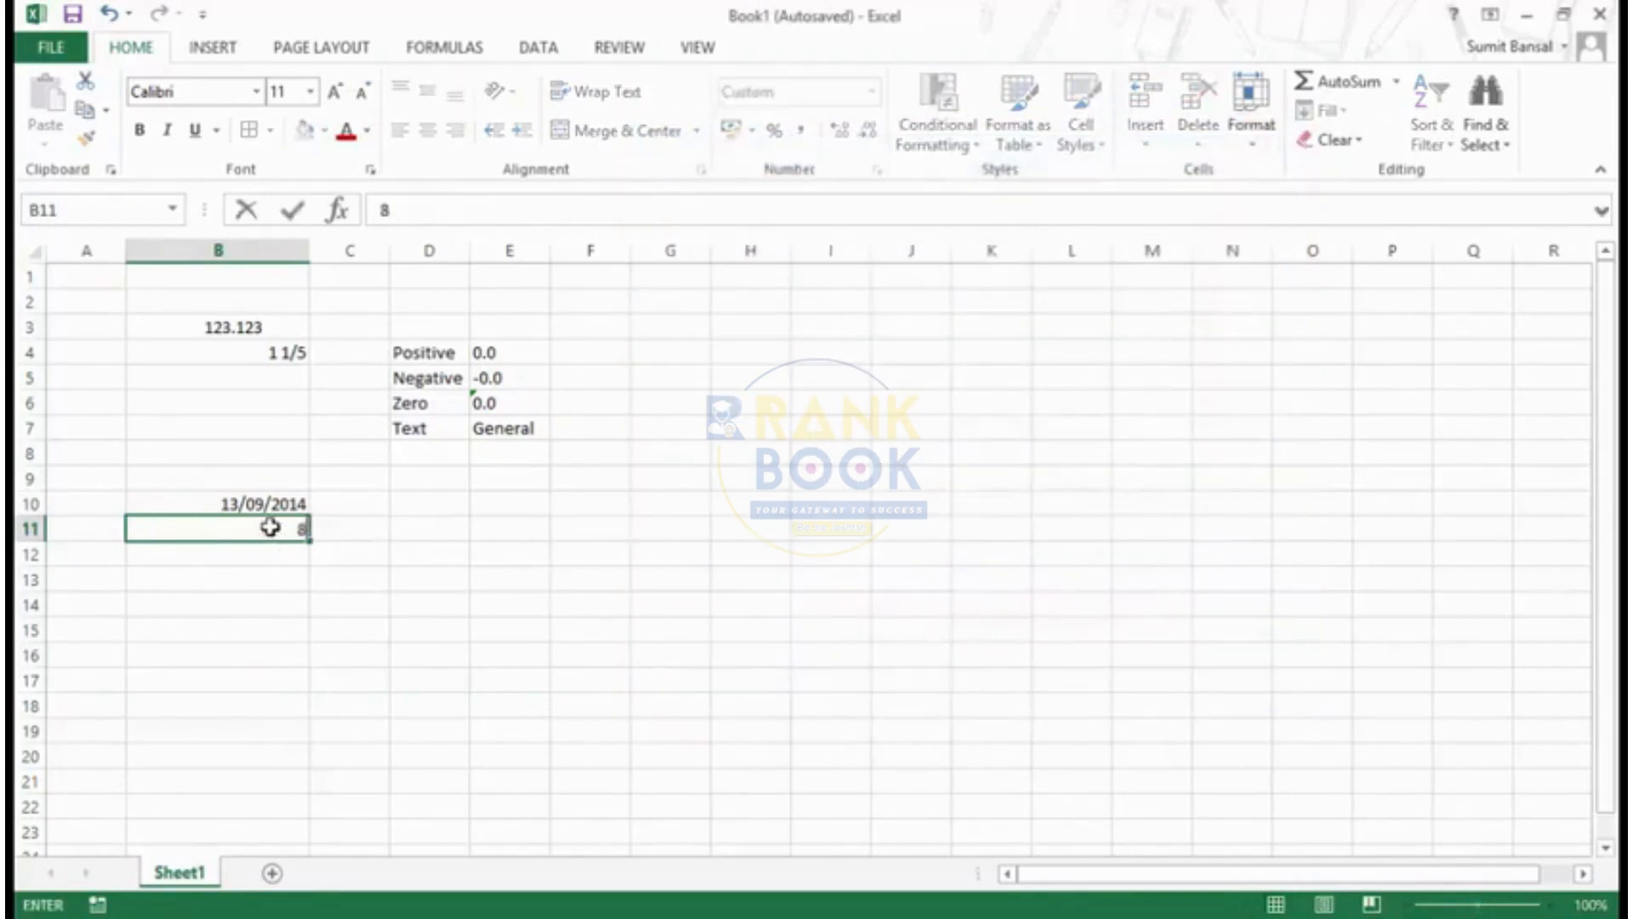
{"action": "type", "text": ":36"}
{"action": "key", "text": "Return"}
{"action": "left_click", "coordinate": [270, 528]}
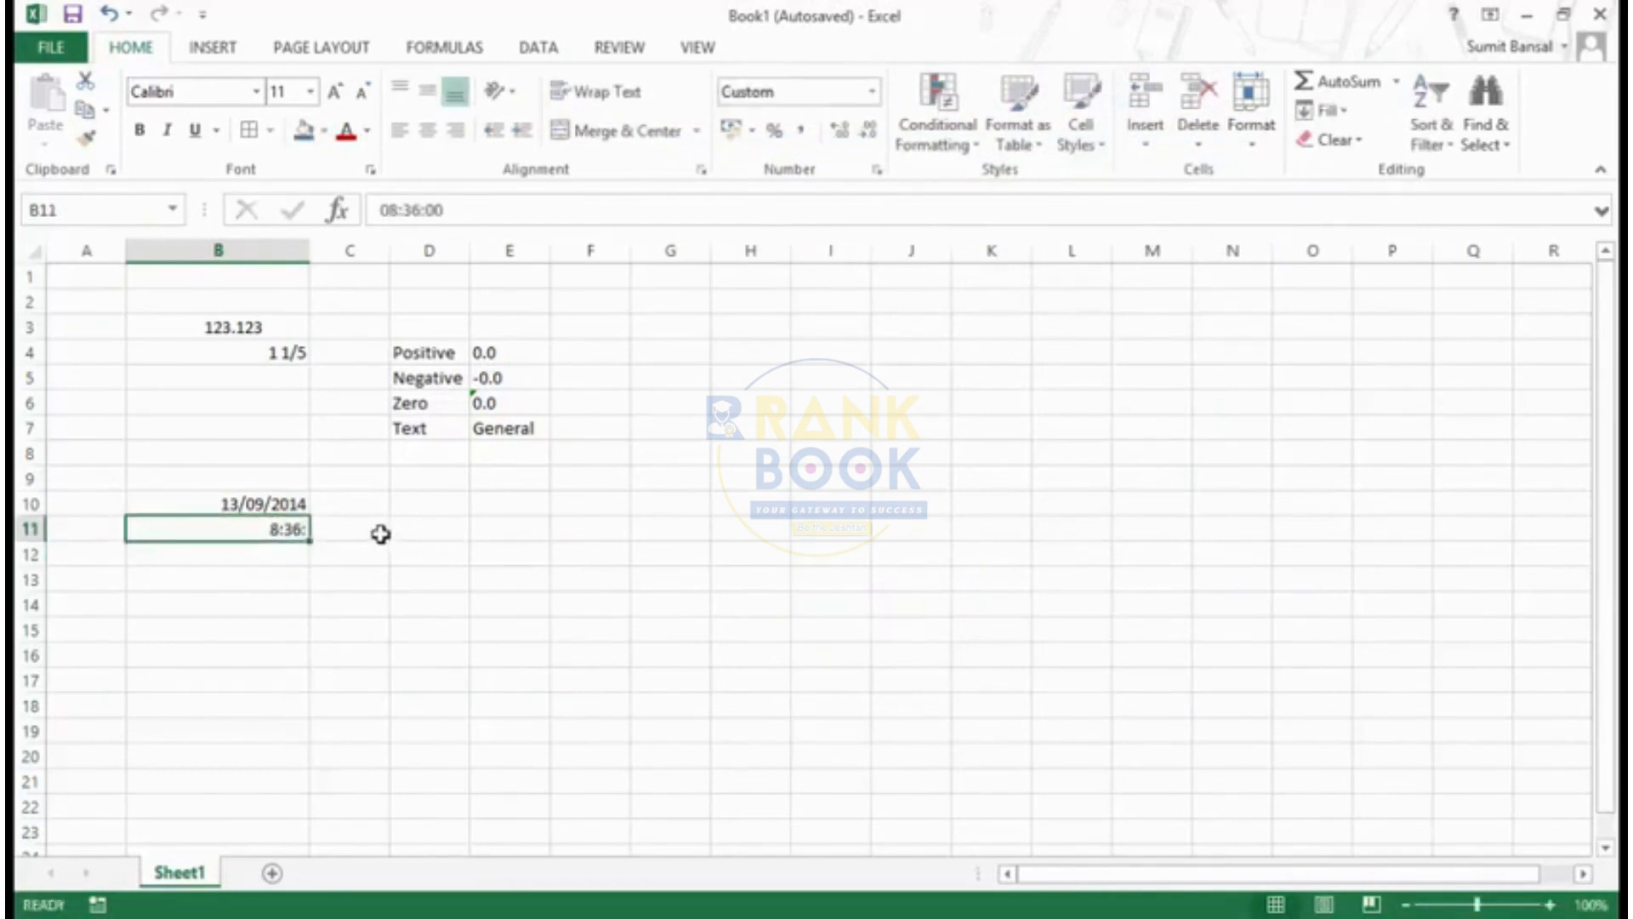
- Apply the custom code h:mm without the trailing colon to cell B11, and extend it to hh:mm
{"action": "key", "text": "ctrl+1"}
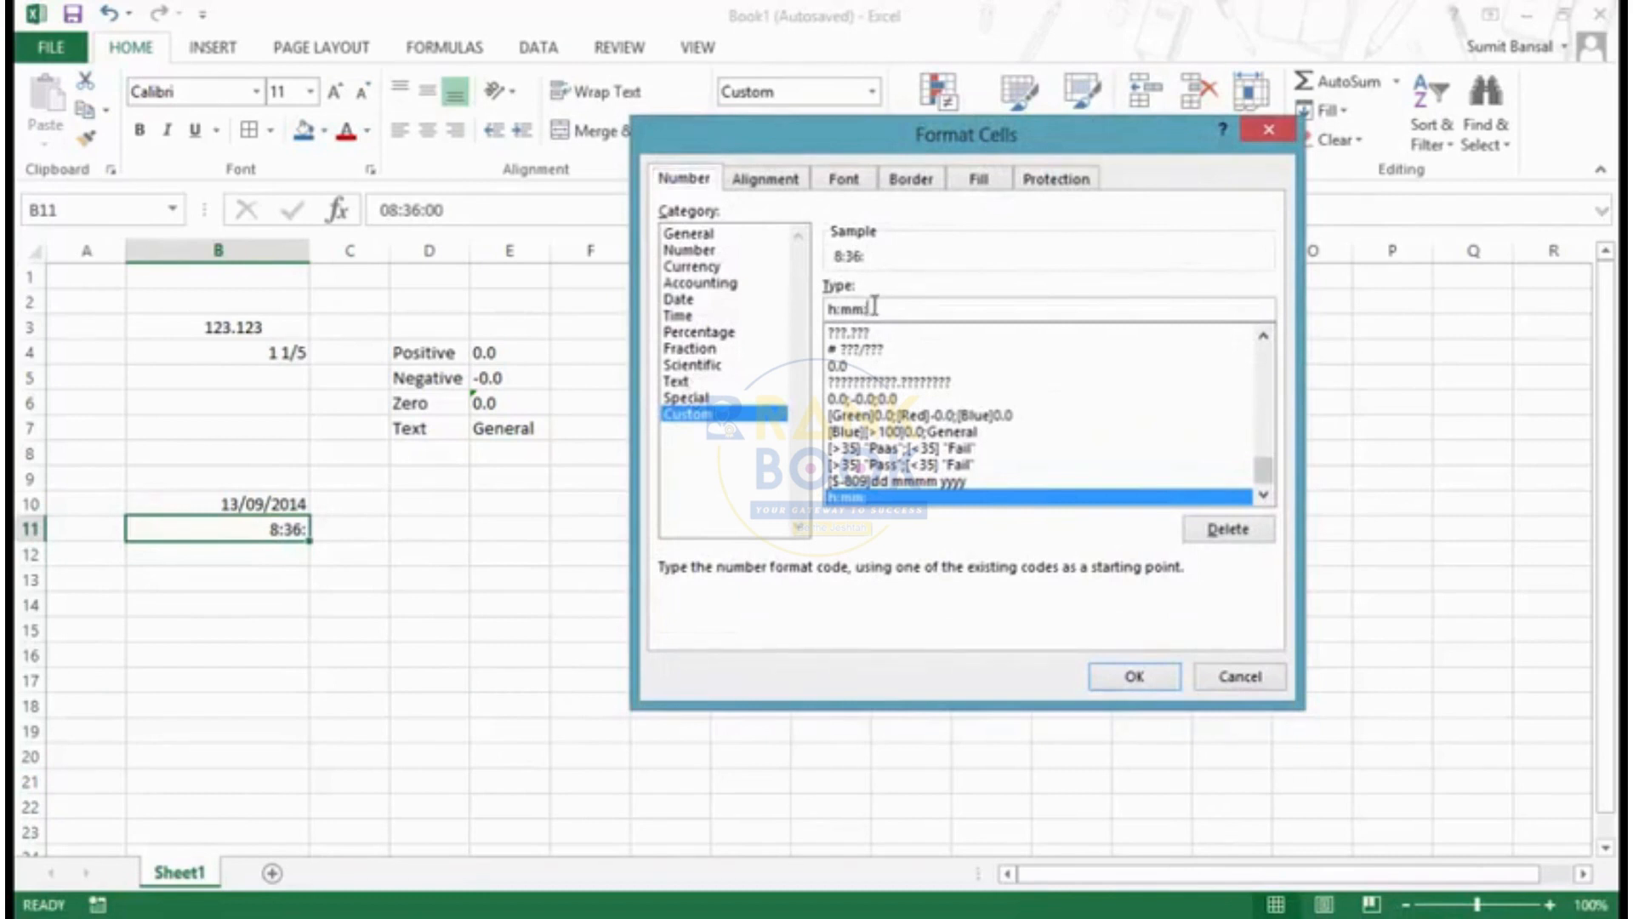
{"action": "key", "text": "BackSpace"}
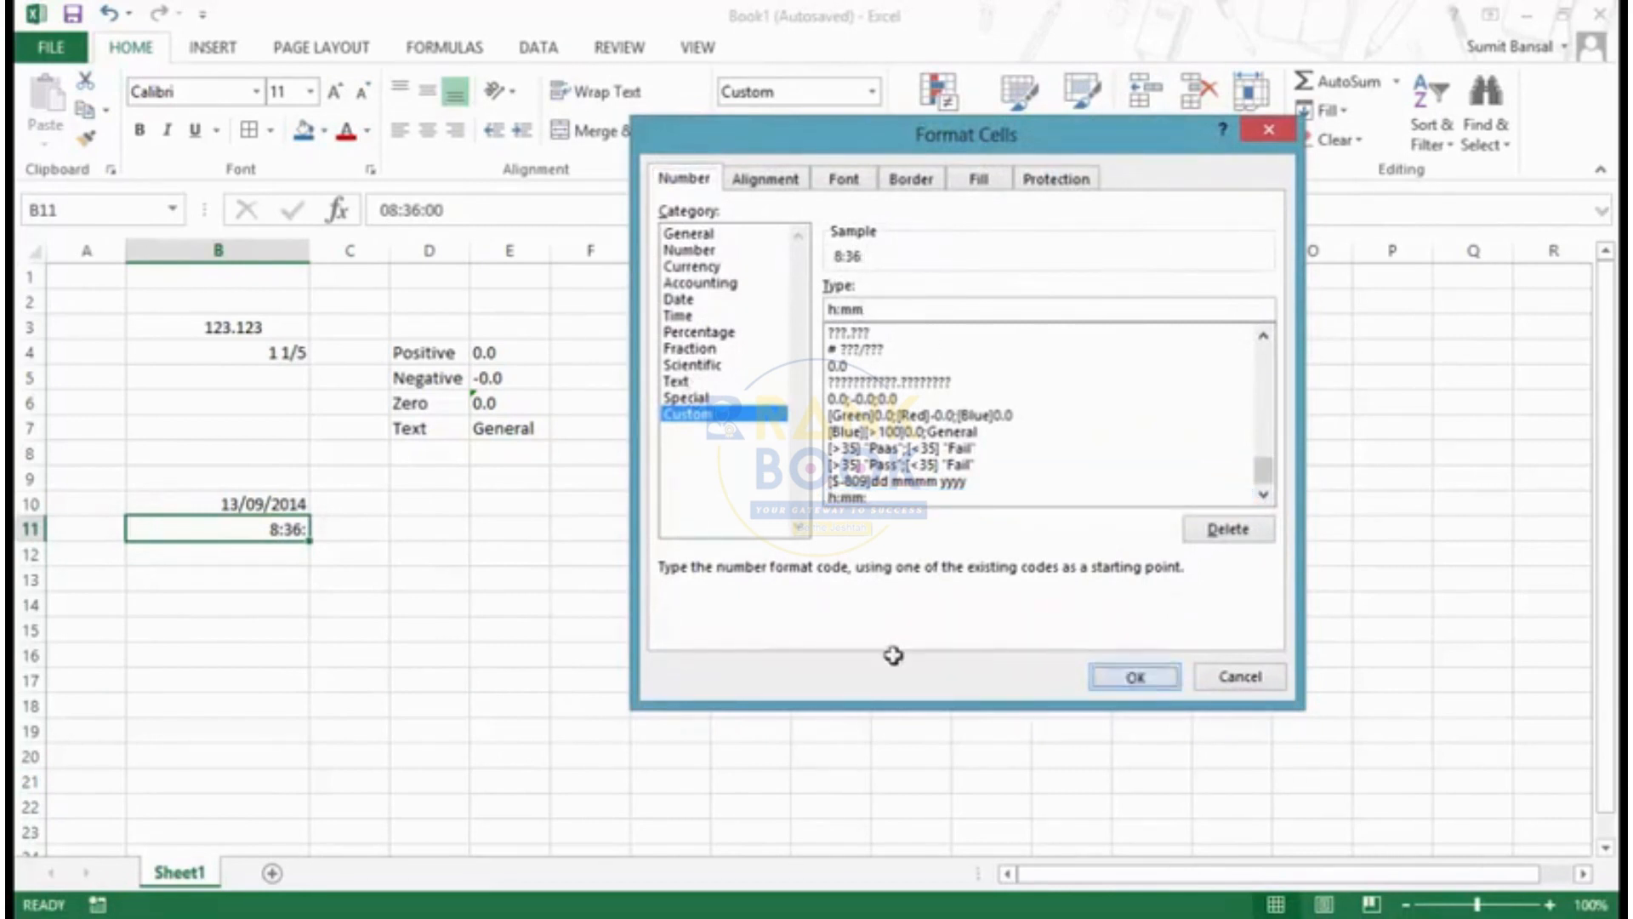
{"action": "key", "text": "Return"}
{"action": "key", "text": "ctrl+1"}
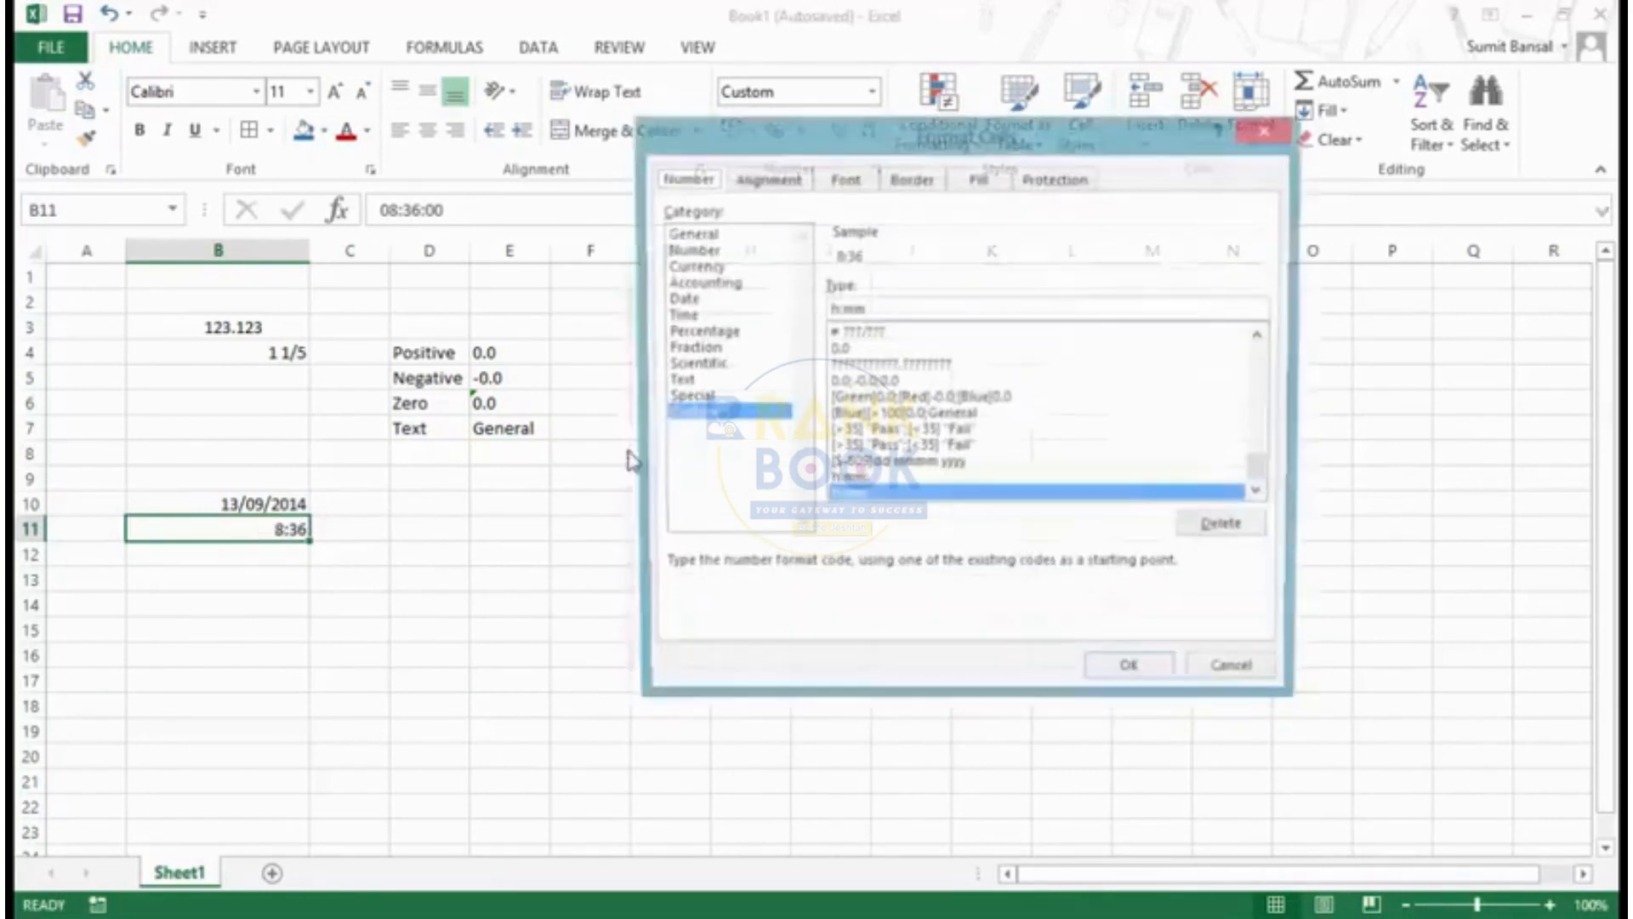
{"action": "left_click", "coordinate": [833, 309]}
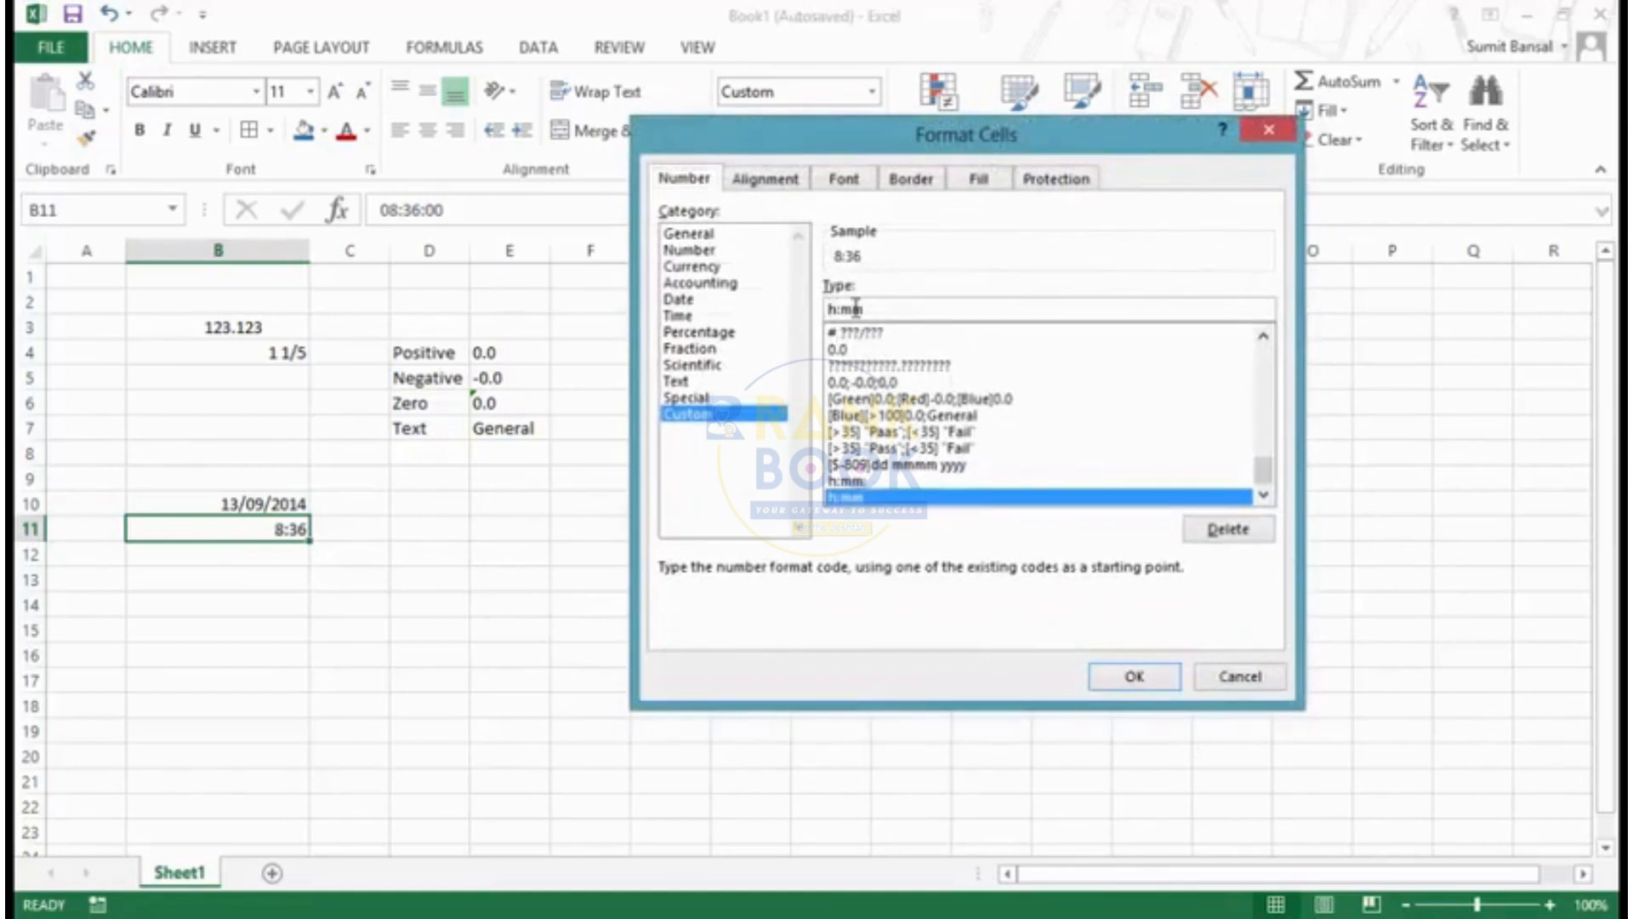
{"action": "type", "text": "h"}
{"action": "key", "text": "Return"}
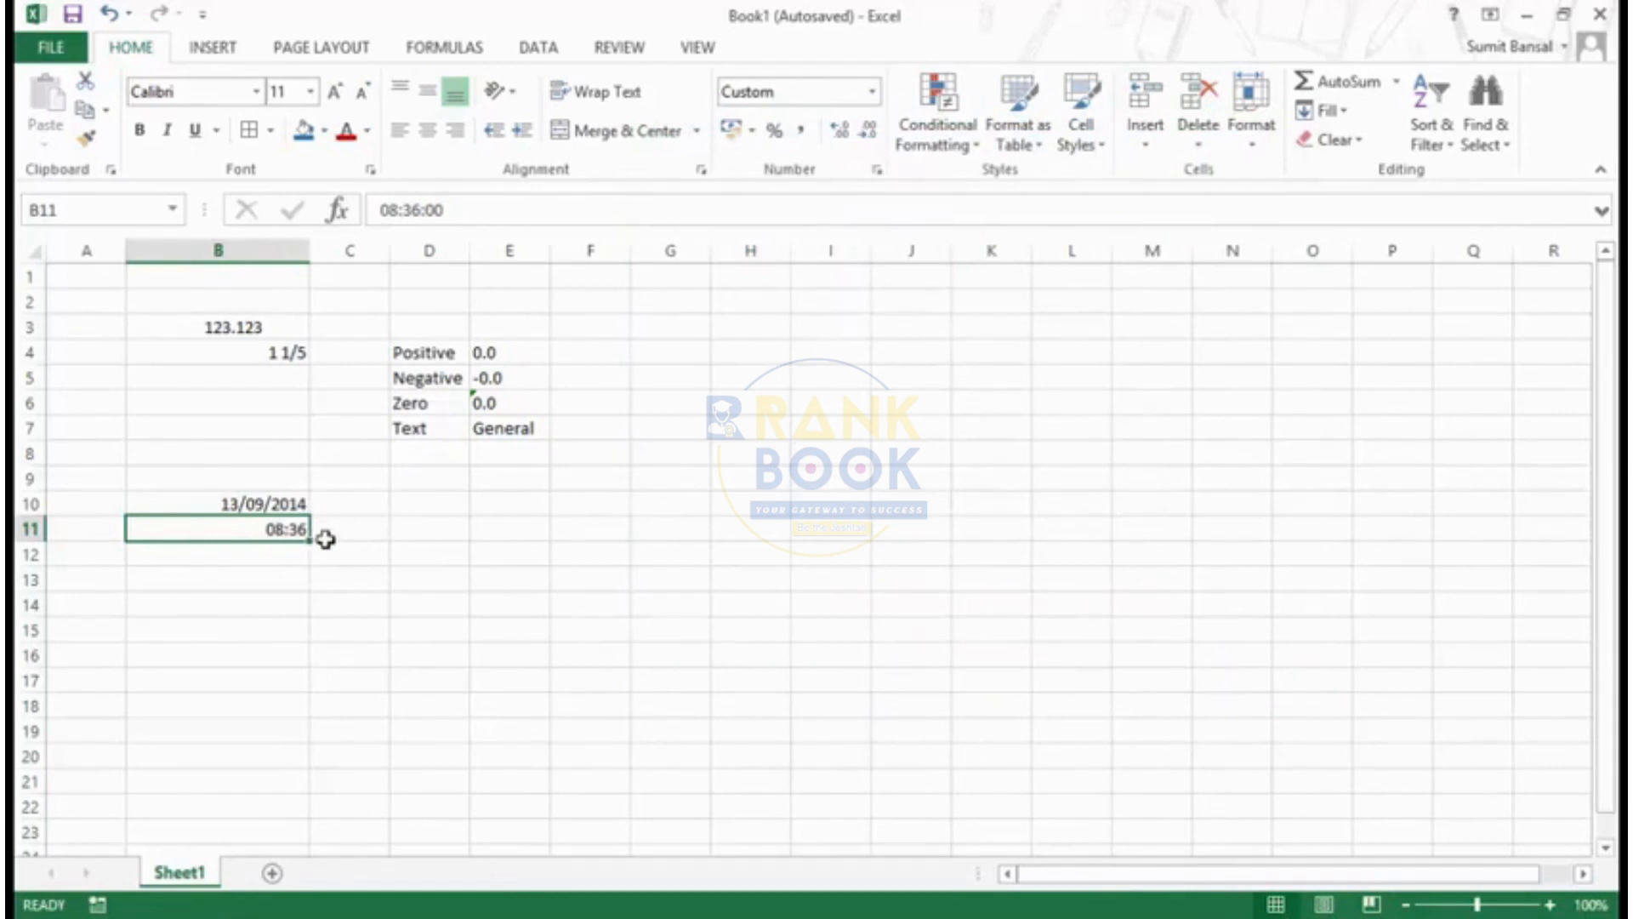
- Append AM/PM to cell B11's custom code so it reads hh:mm AM/PM, and apply it
{"action": "key", "text": "ctrl+1"}
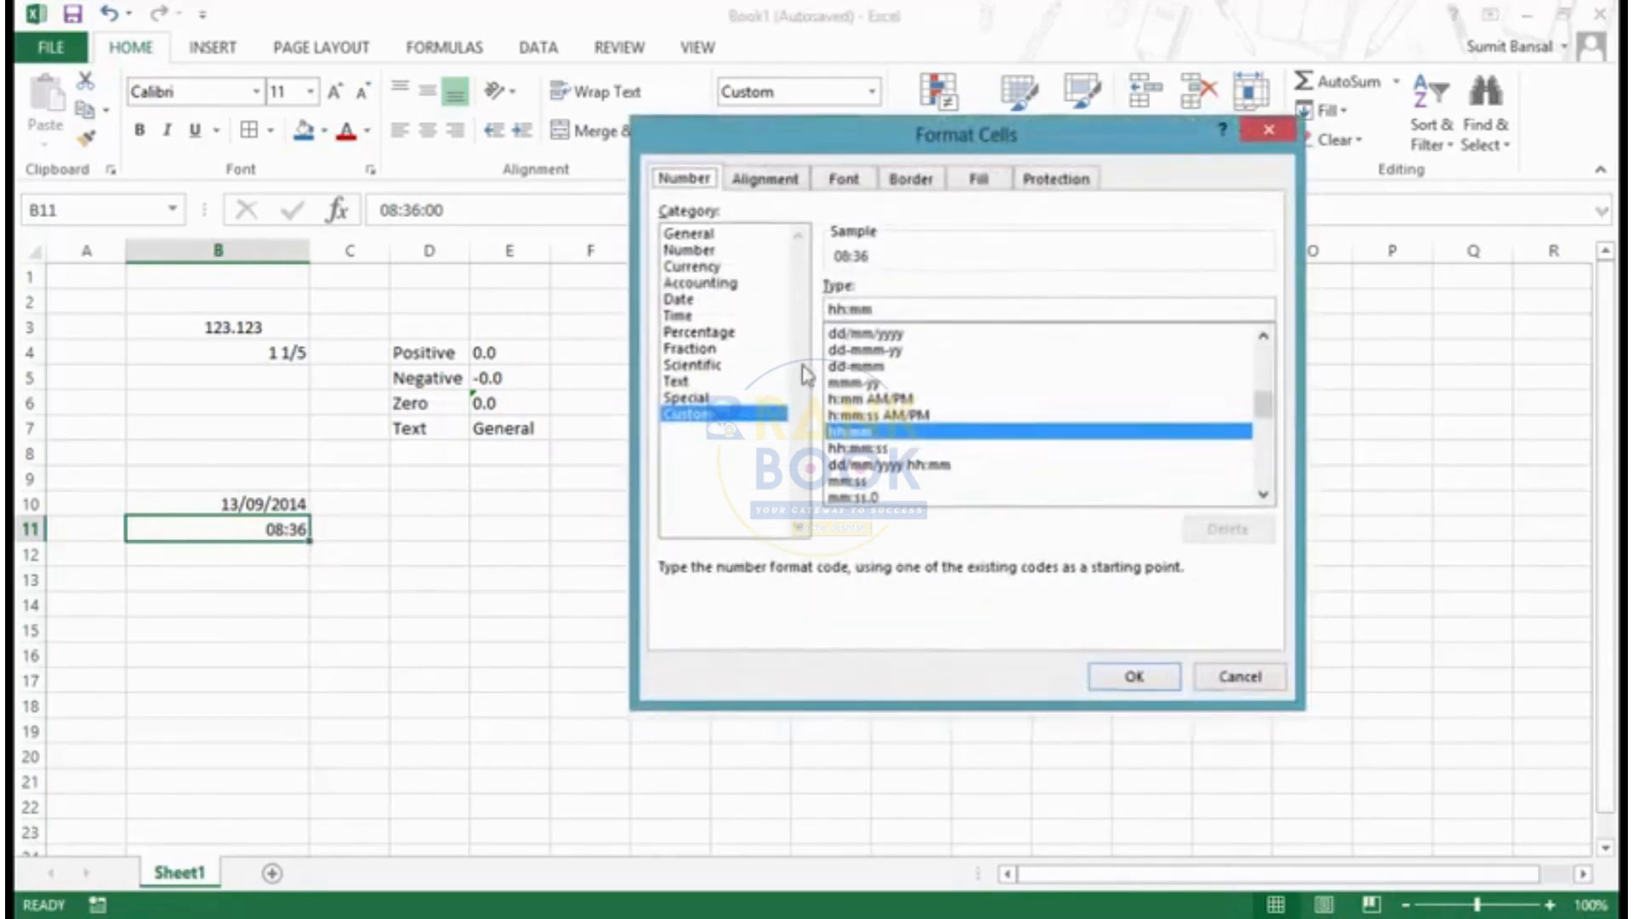
{"action": "left_click", "coordinate": [881, 309]}
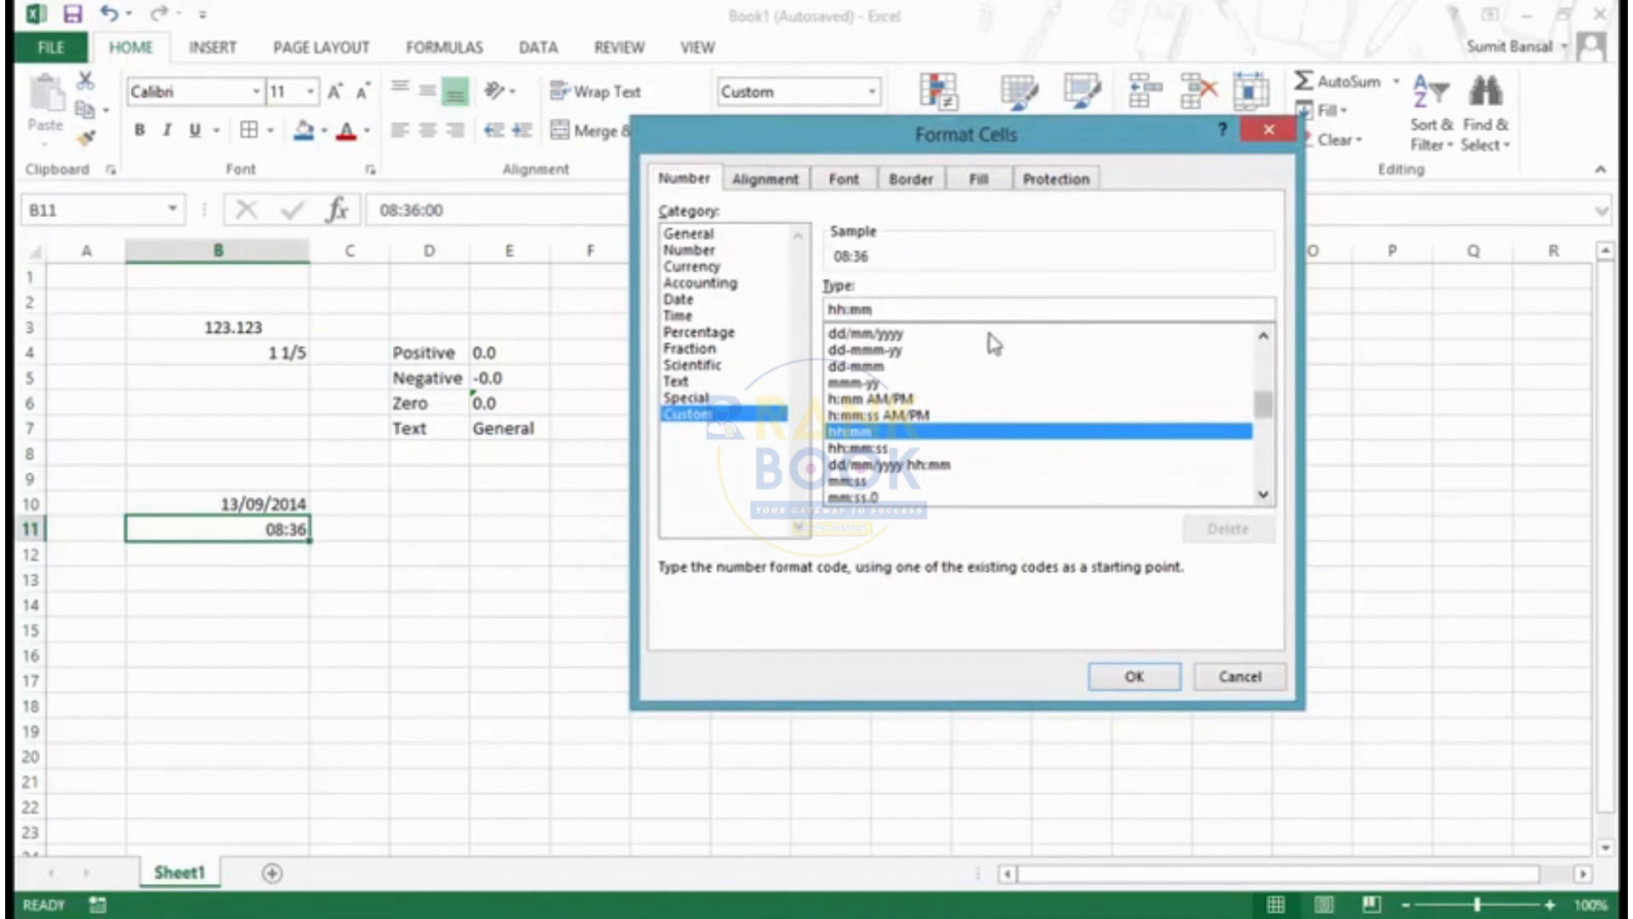
{"action": "type", "text": "AM"}
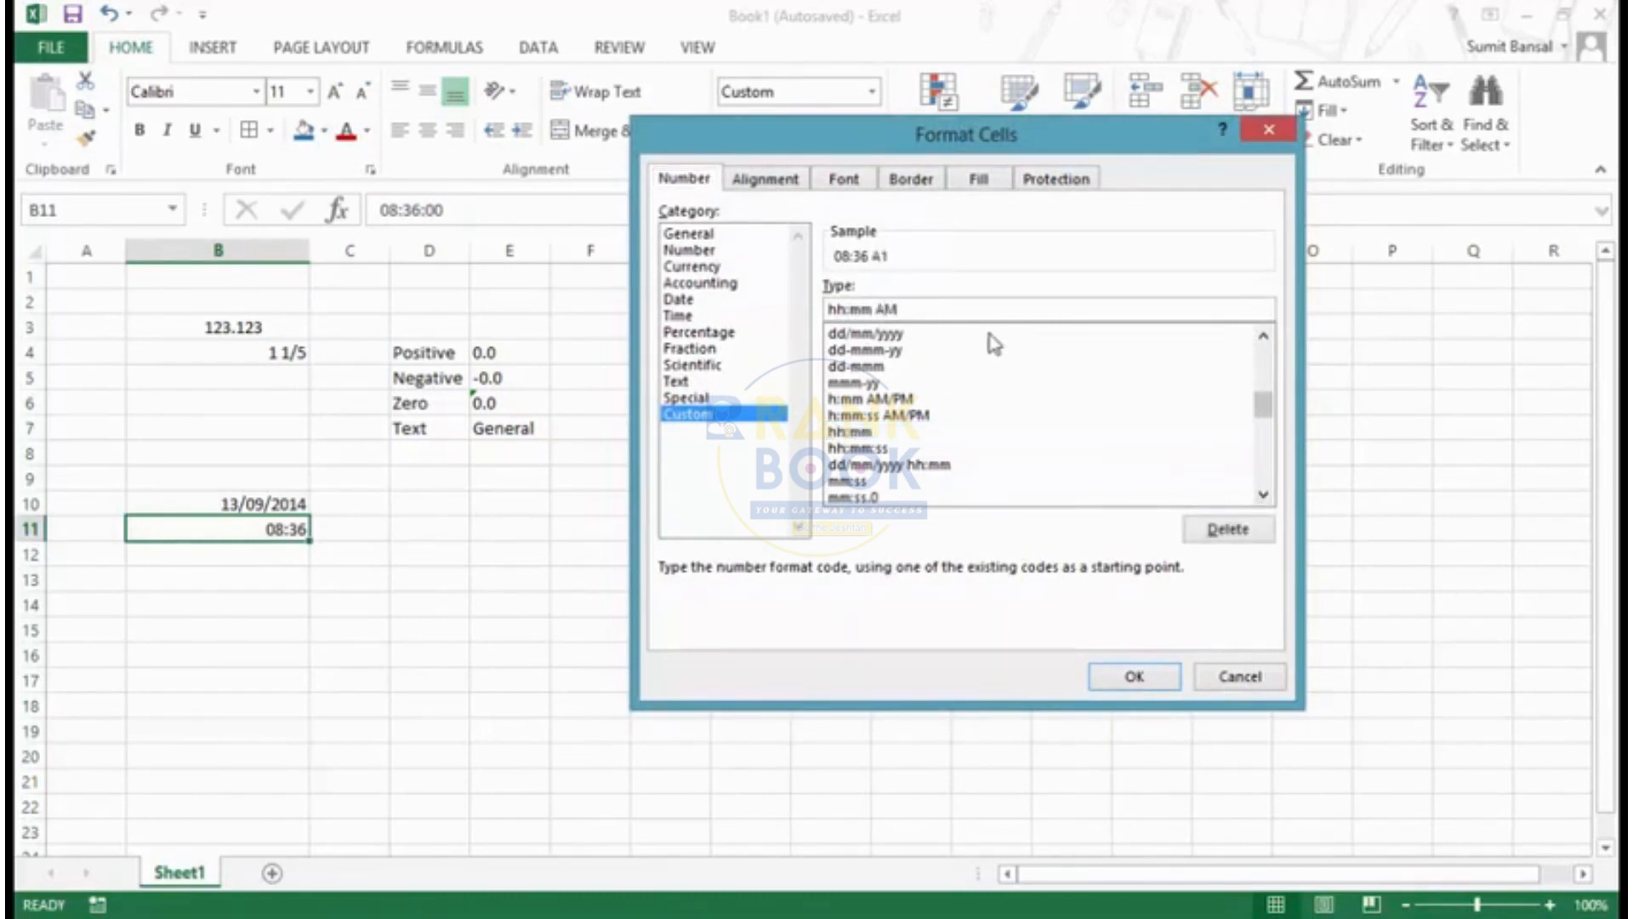
{"action": "type", "text": "/PM"}
{"action": "mouse_move", "coordinate": [876, 309]}
{"action": "left_mouse_down"}
{"action": "mouse_move", "coordinate": [921, 307]}
{"action": "mouse_move", "coordinate": [878, 305]}
{"action": "left_mouse_up"}
{"action": "left_click", "coordinate": [1132, 678]}
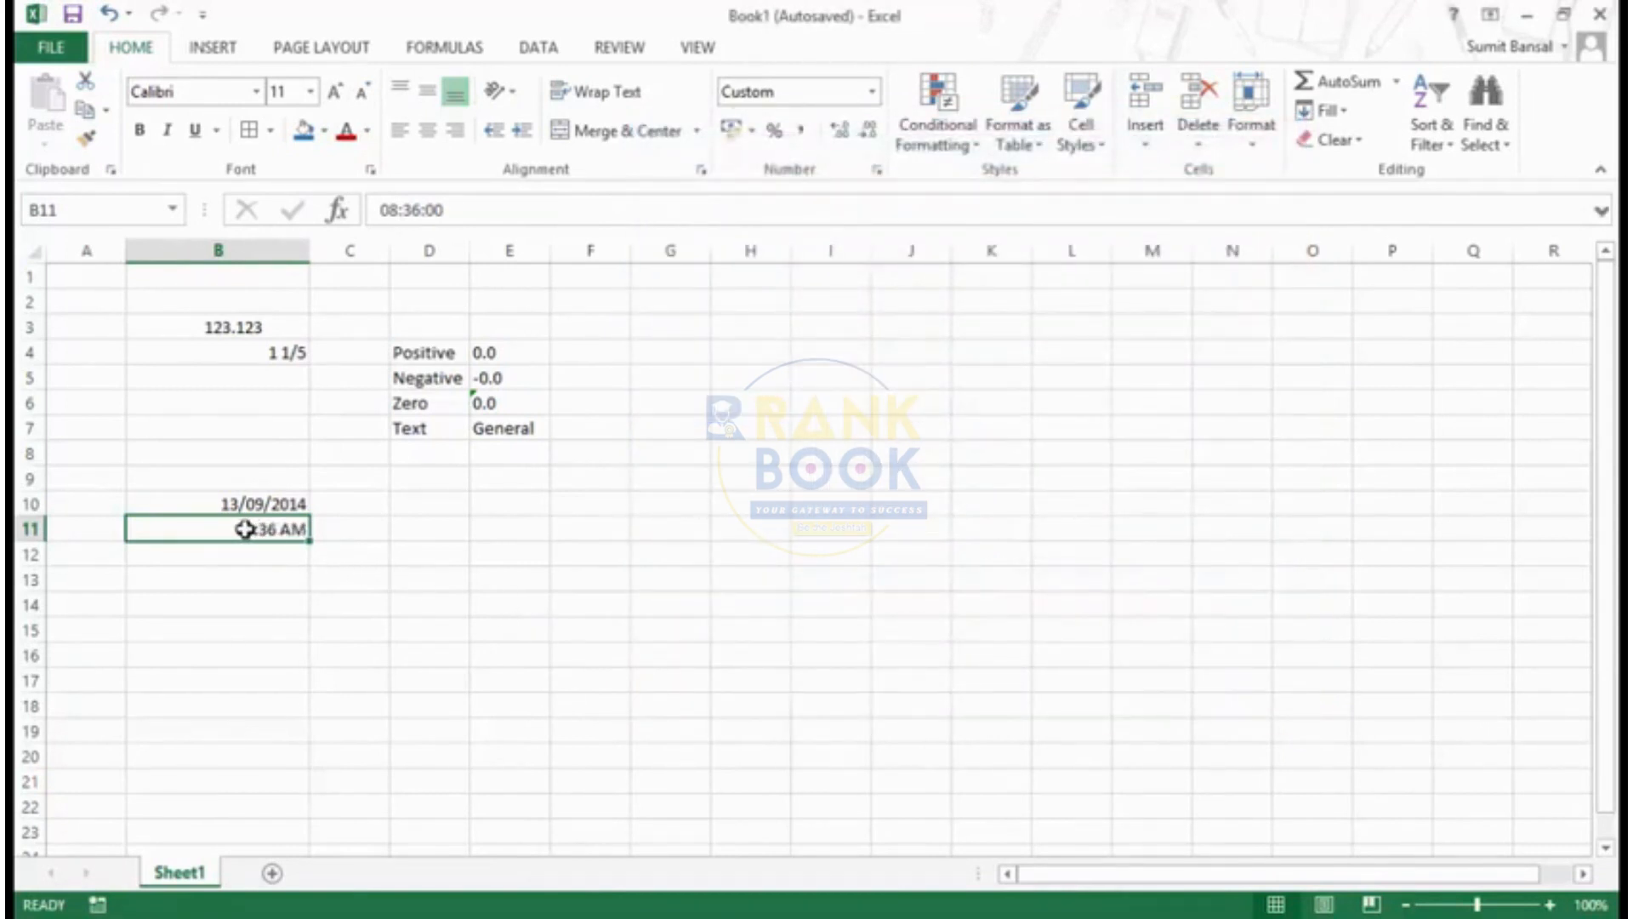
- Edit the time in cell B11 to 18:36:00 and reselect the cell
{"action": "double_click", "coordinate": [246, 529]}
{"action": "key", "text": "shift+Right"}
{"action": "type", "text": "1"}
{"action": "key", "text": "Return"}
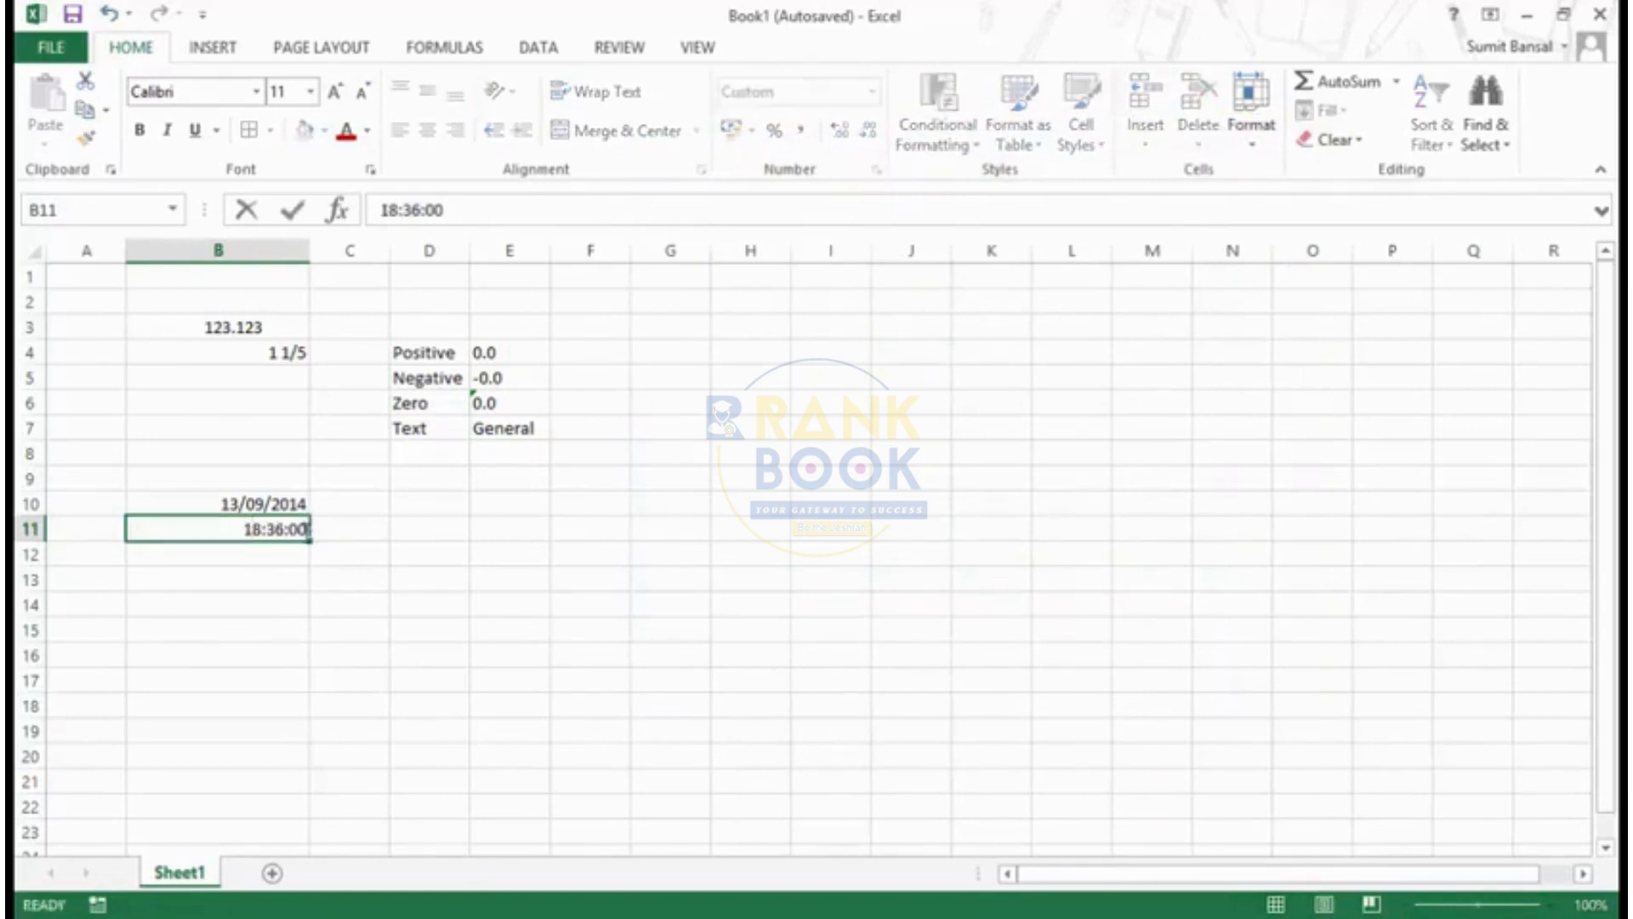
{"action": "key", "text": "Up"}
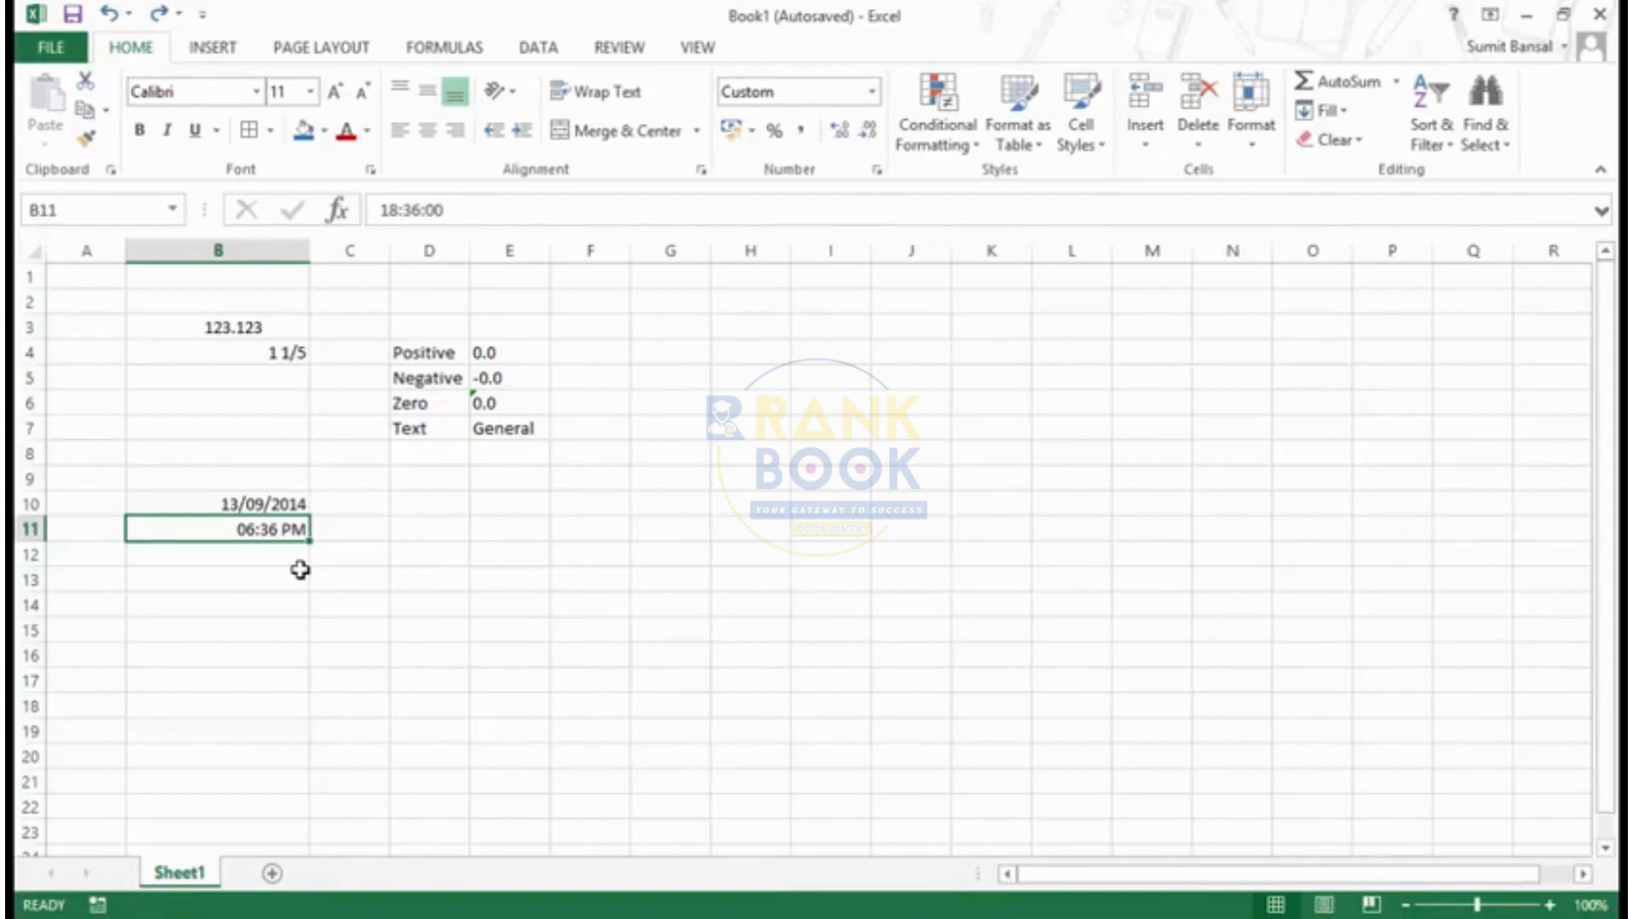
- Enter the duration 40:23 in cell B13 and reselect the cell
{"action": "key", "text": "Down"}
{"action": "key", "text": "Down"}
{"action": "type", "text": "40"}
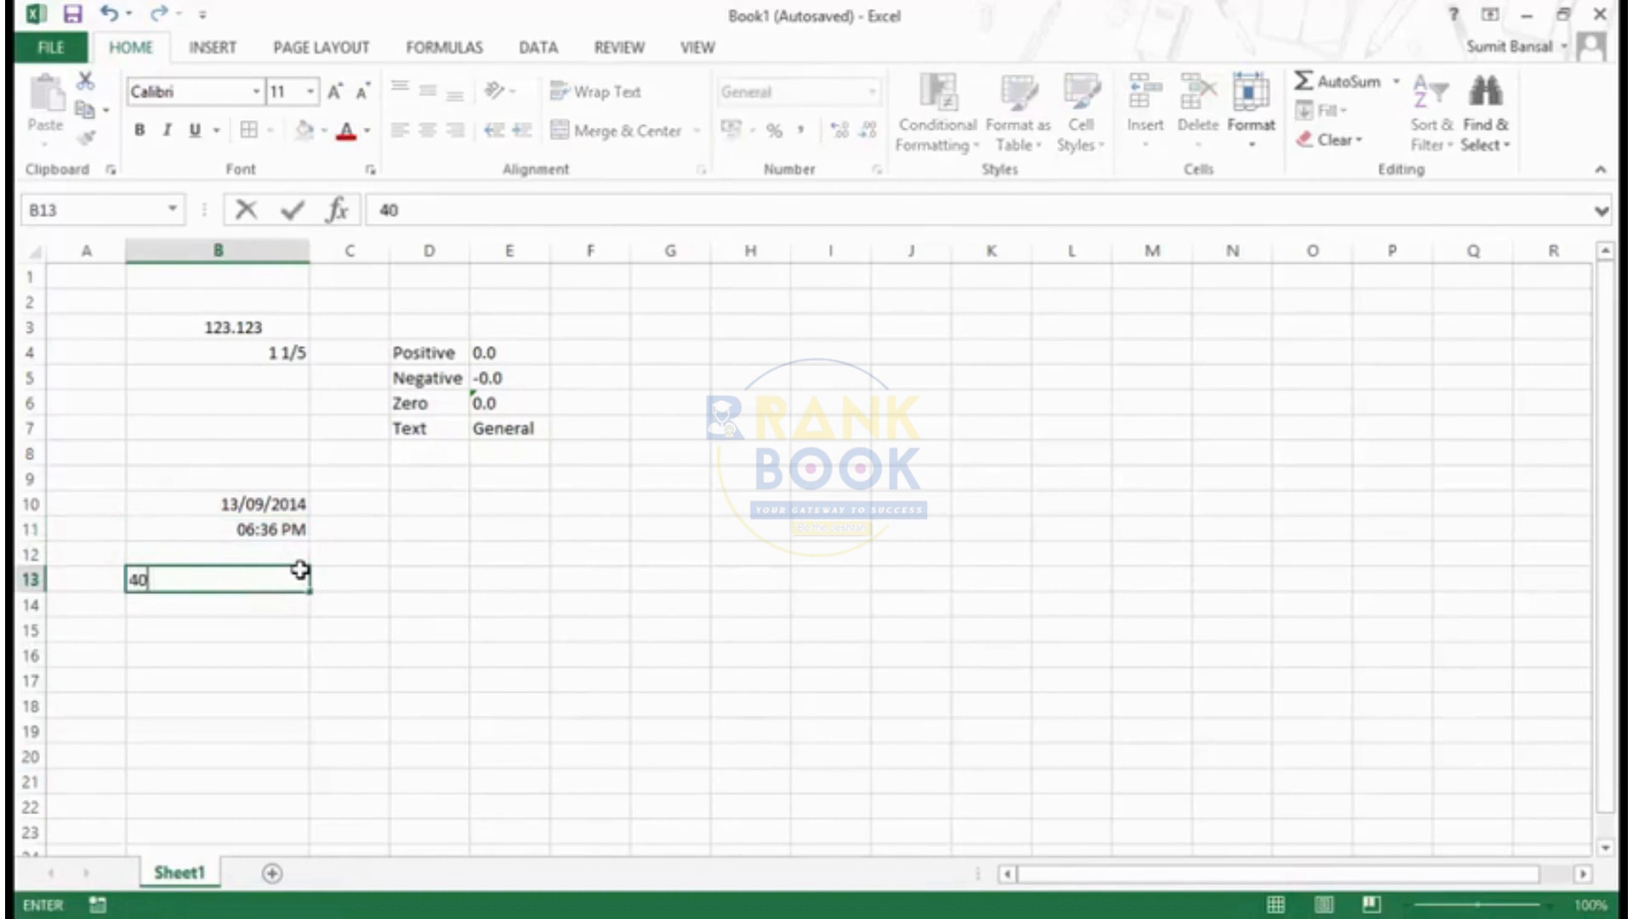
{"action": "type", "text": ":23"}
{"action": "key", "text": "Return"}
{"action": "left_click", "coordinate": [299, 570]}
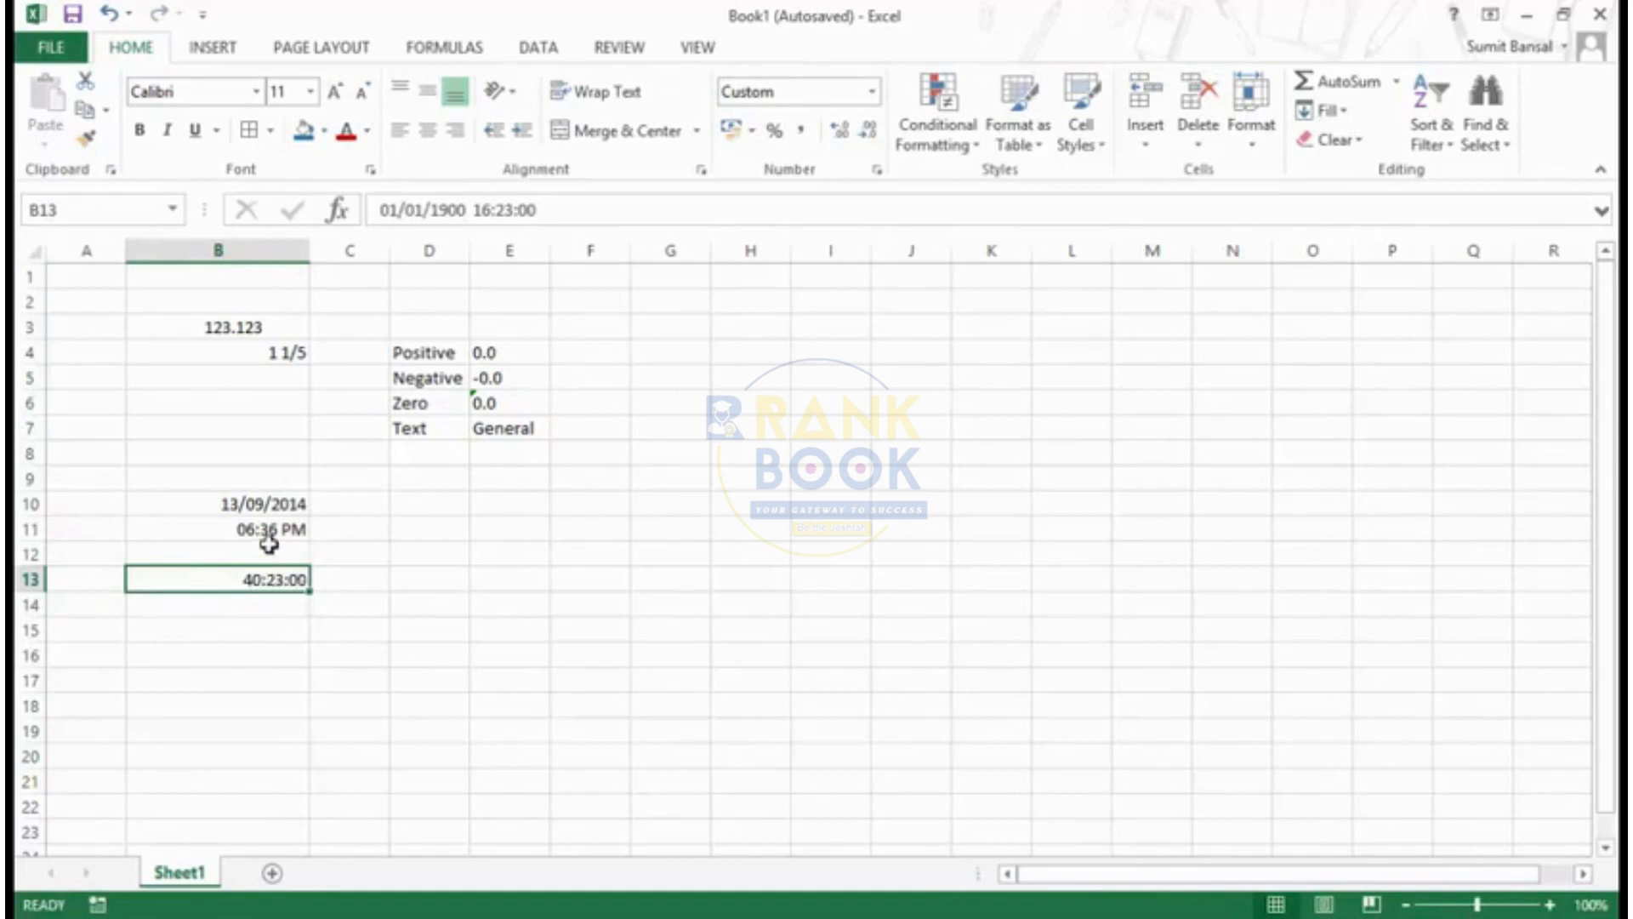
- Replace cell B13's custom code with hh:mm to preview the duration without bracketed hours
{"action": "key", "text": "ctrl+1"}
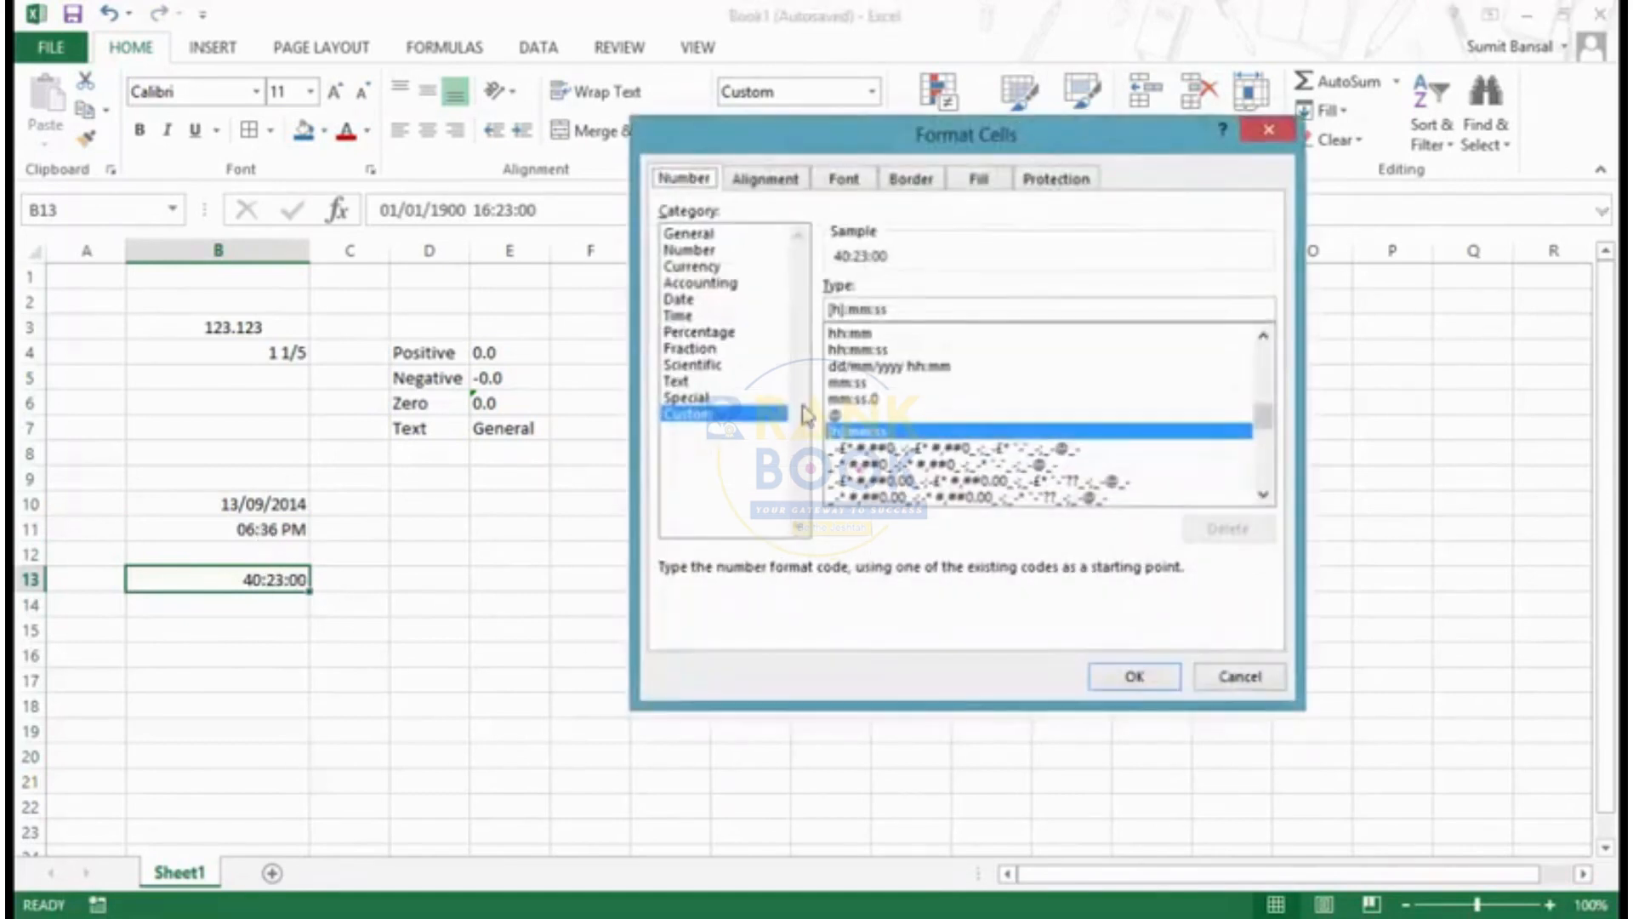
{"action": "key", "text": "BackSpace"}
{"action": "key", "text": "BackSpace"}
{"action": "key", "text": "BackSpace"}
{"action": "key", "text": "BackSpace"}
{"action": "key", "text": "BackSpace"}
{"action": "key", "text": "BackSpace"}
{"action": "key", "text": "BackSpace"}
{"action": "key", "text": "BackSpace"}
{"action": "key", "text": "BackSpace"}
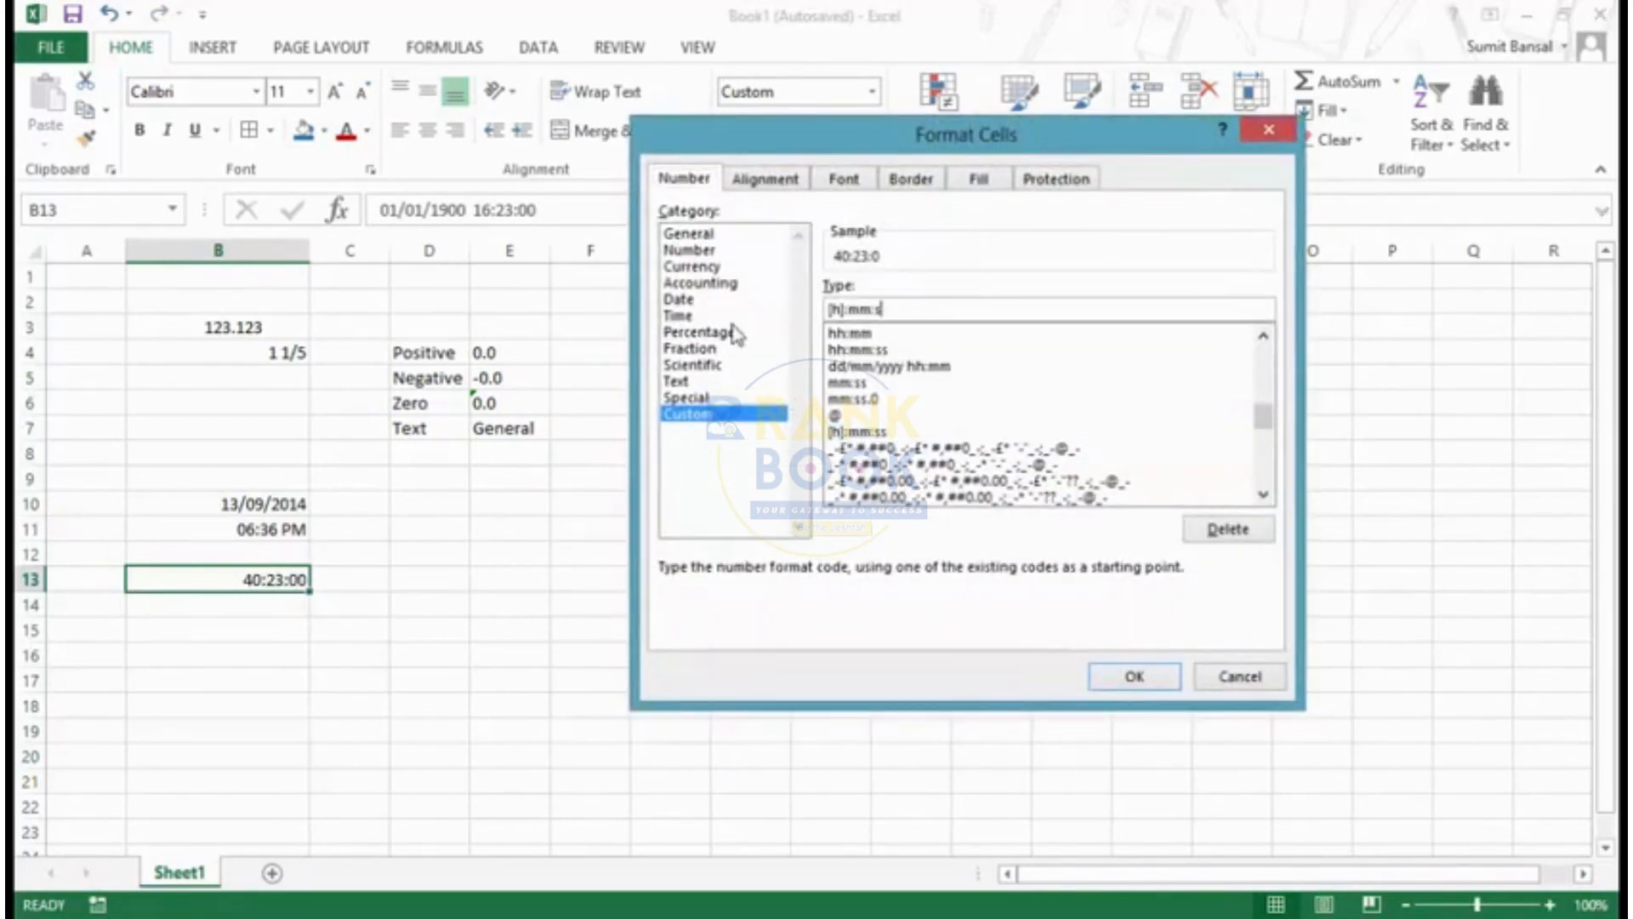
{"action": "type", "text": "hh:mm"}
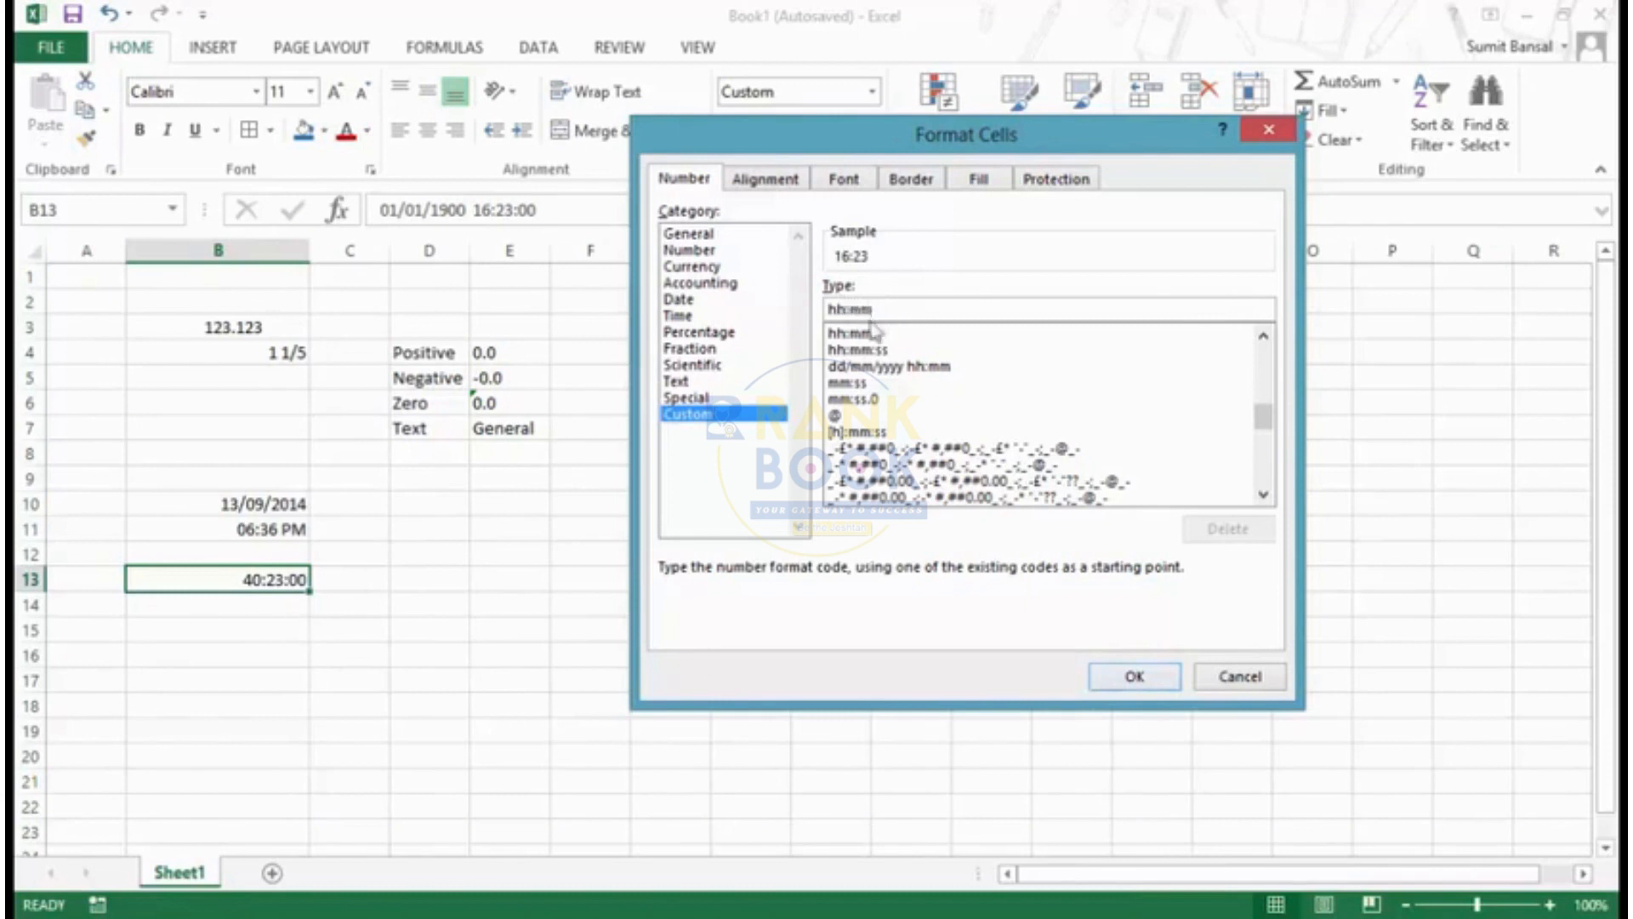
- Enclose the hours in square brackets to make cell B13's custom code [hh]:mm, browse the built-in codes, and apply the format
{"action": "left_click", "coordinate": [847, 312]}
{"action": "type", "text": "]"}
{"action": "key", "text": "Left"}
{"action": "key", "text": "Left"}
{"action": "key", "text": "Left"}
{"action": "type", "text": "["}
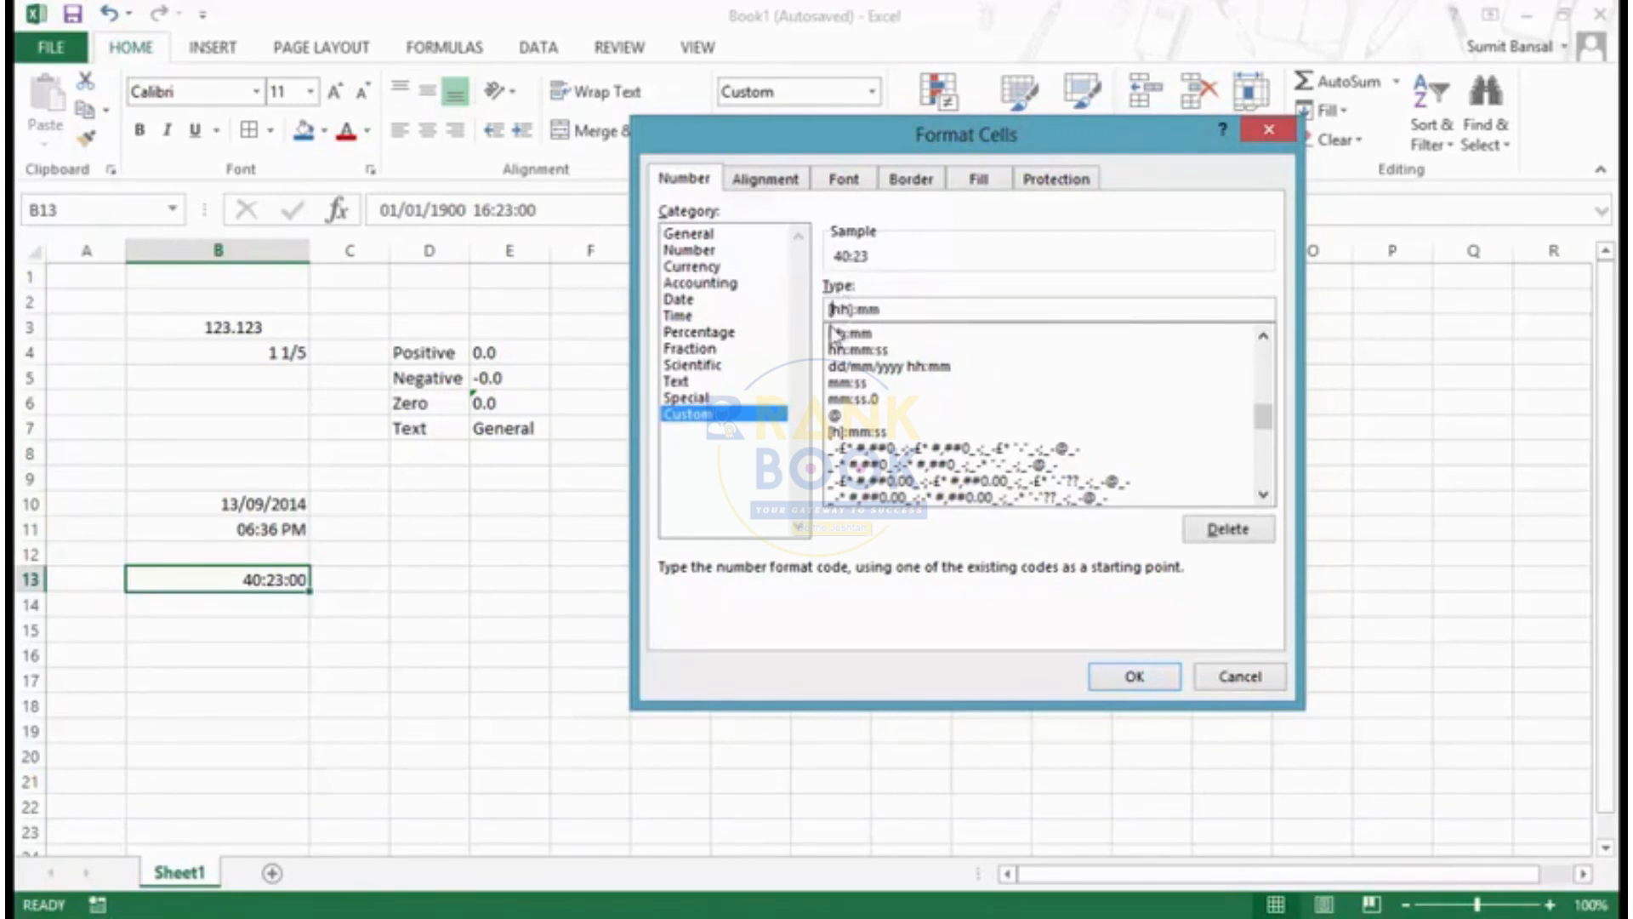
{"action": "left_click", "coordinate": [1264, 495]}
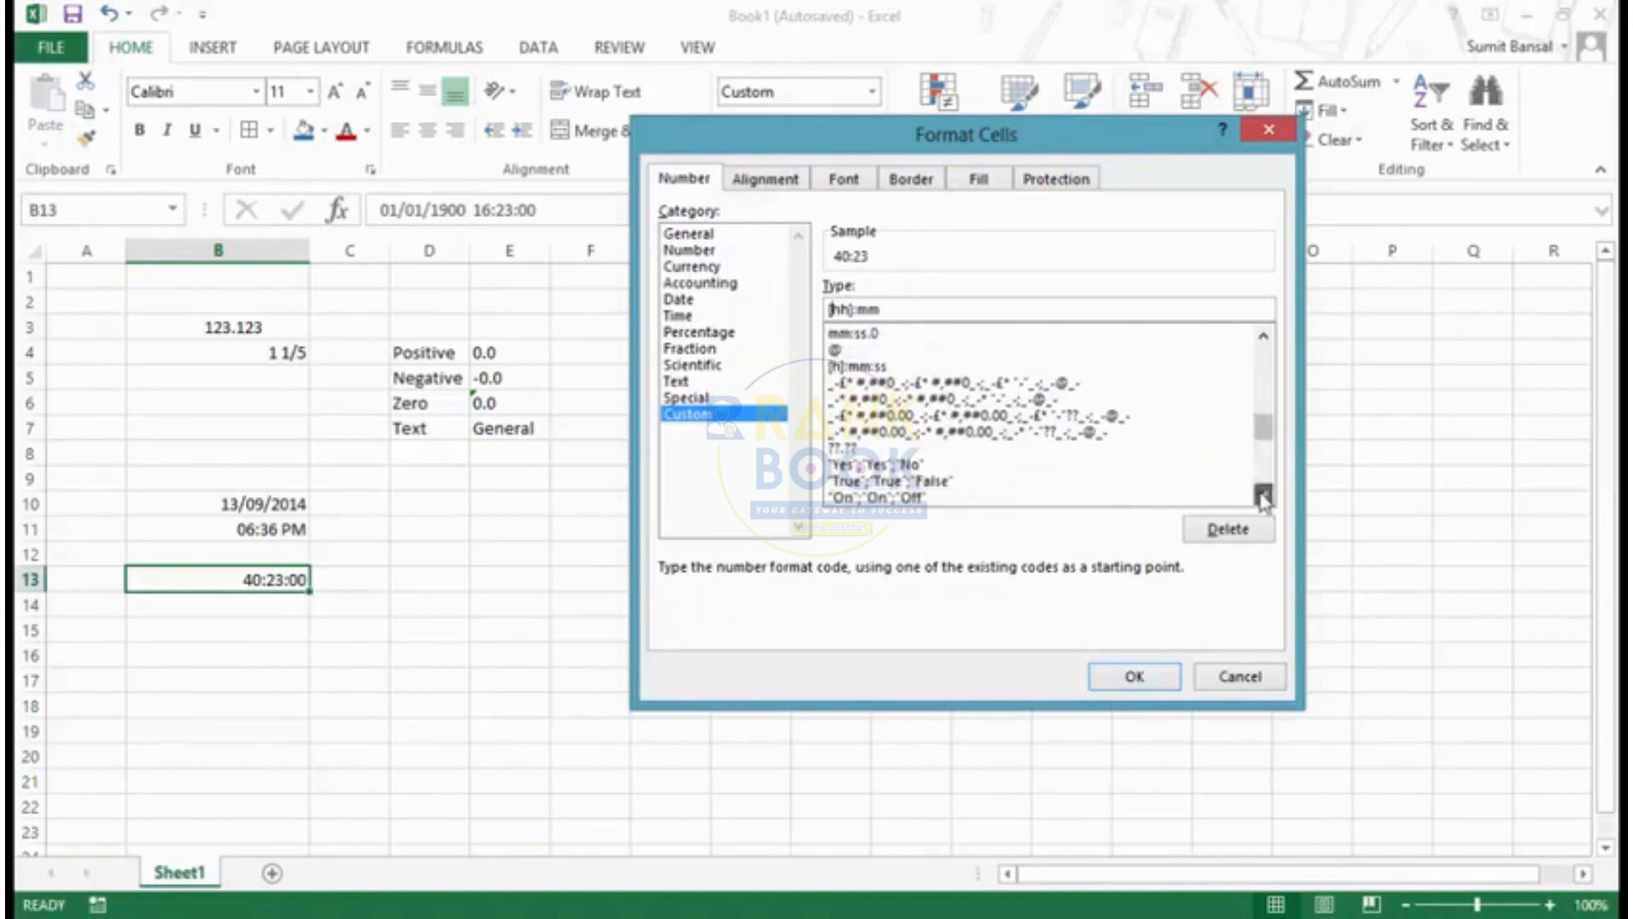
{"action": "left_click_drag", "start_coordinate": [1261, 429], "coordinate": [1261, 436]}
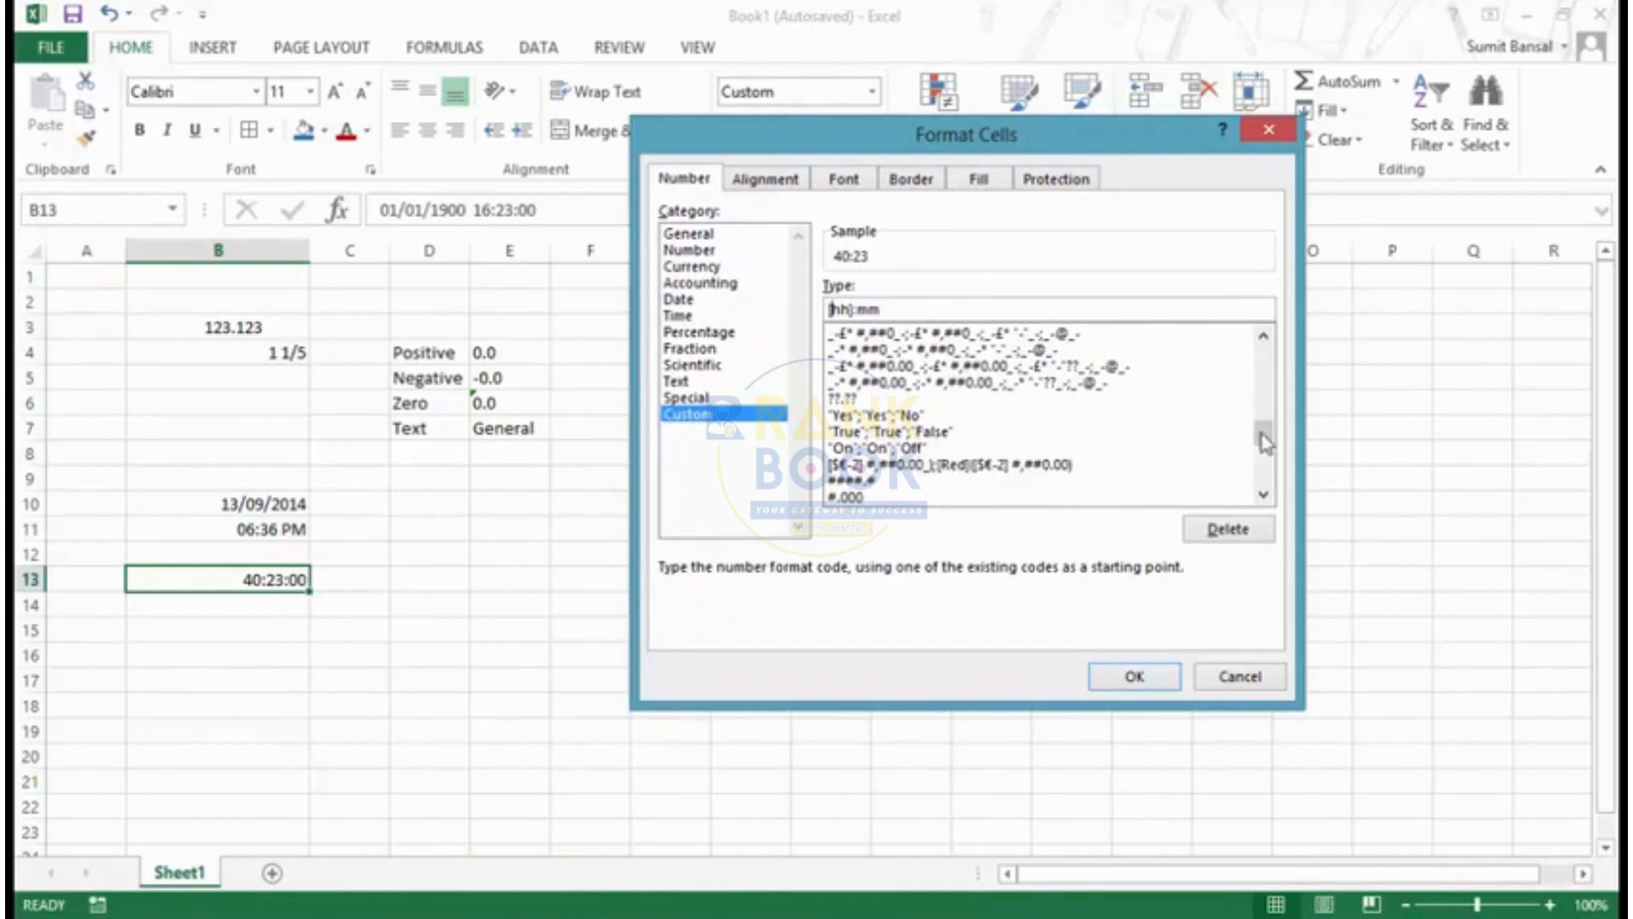
{"action": "left_click_drag", "start_coordinate": [1266, 442], "coordinate": [1267, 364]}
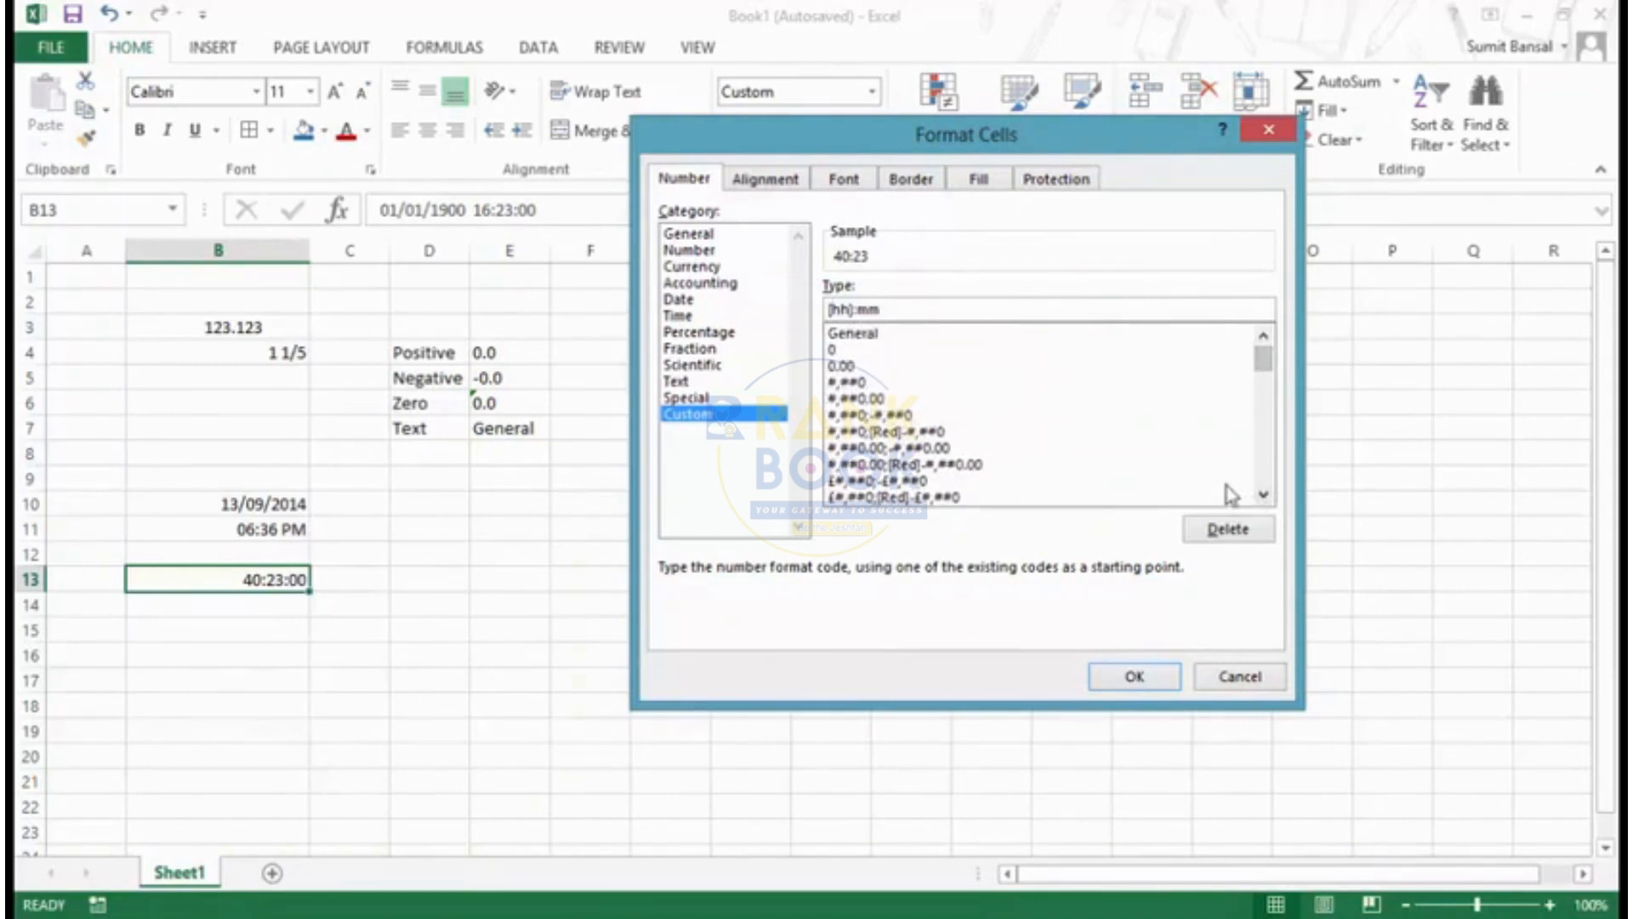
{"action": "key", "text": "Return"}
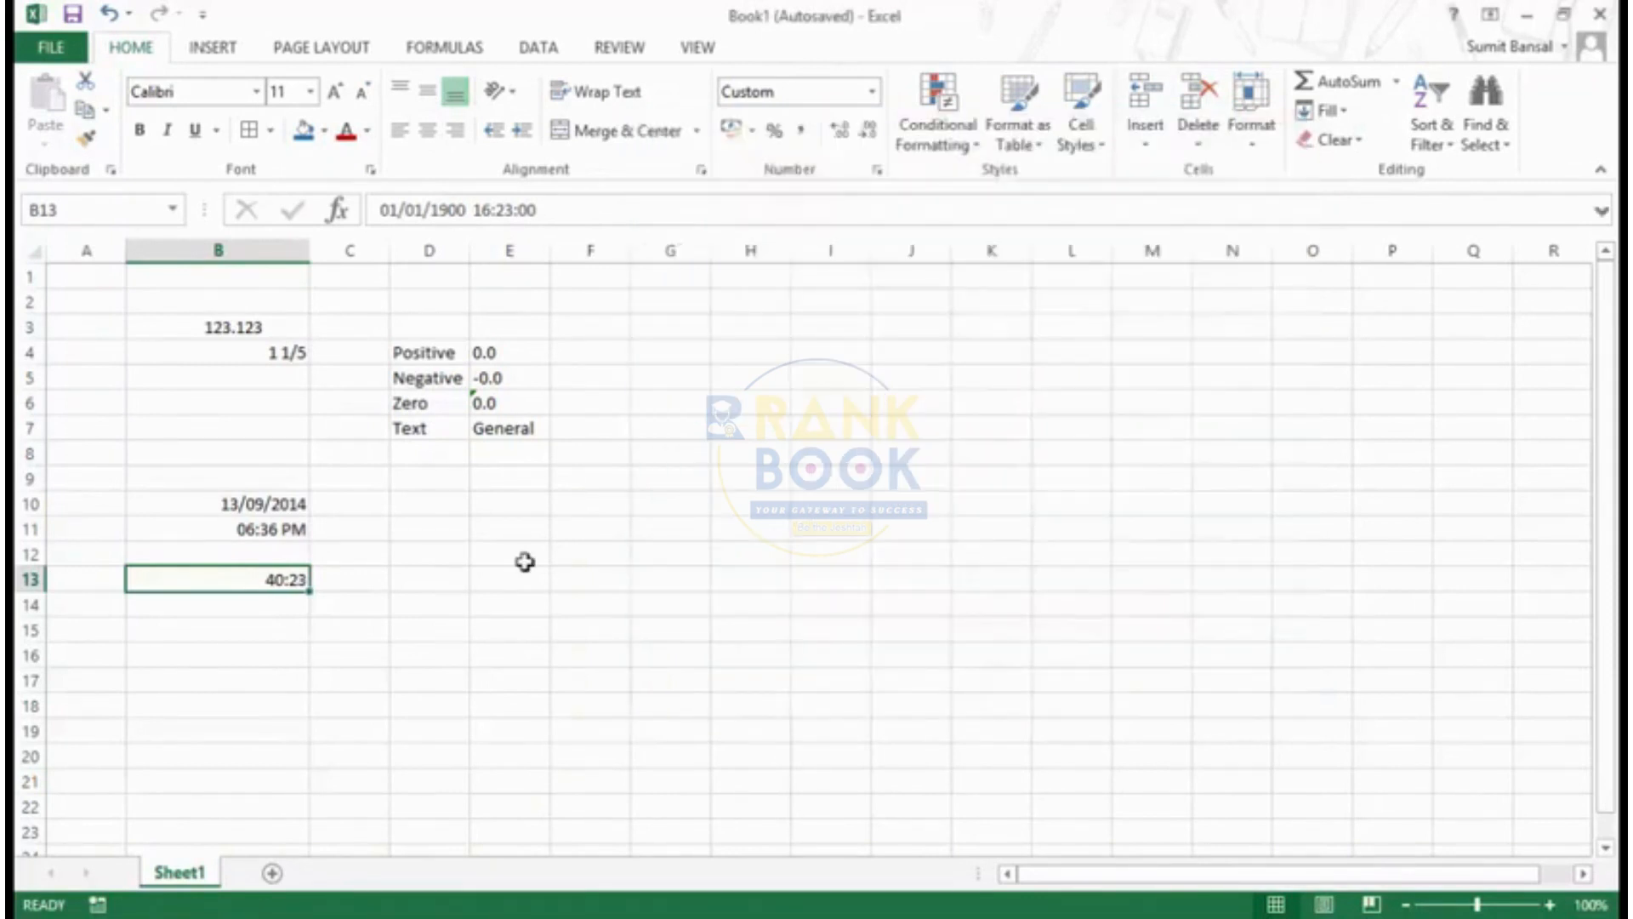